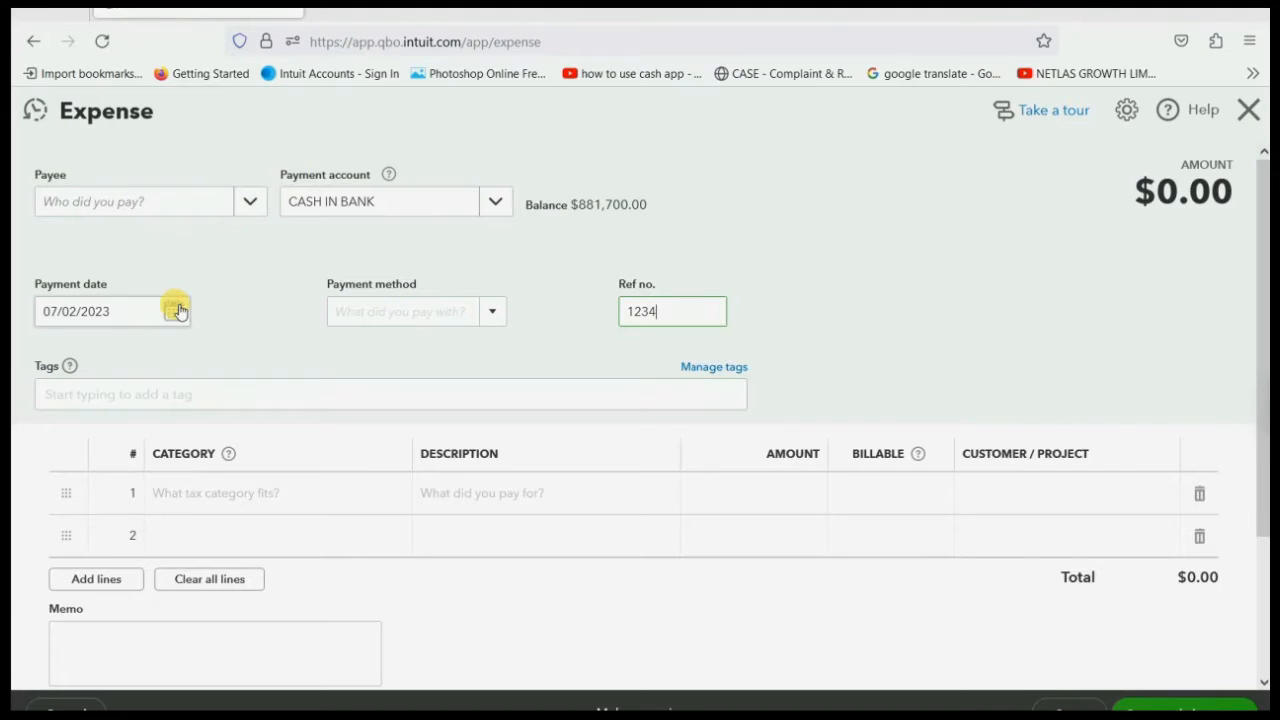
# - Set the expense's payment date to 03/16/2025
pyautogui.click(174, 309)
pyautogui.click(54, 361)
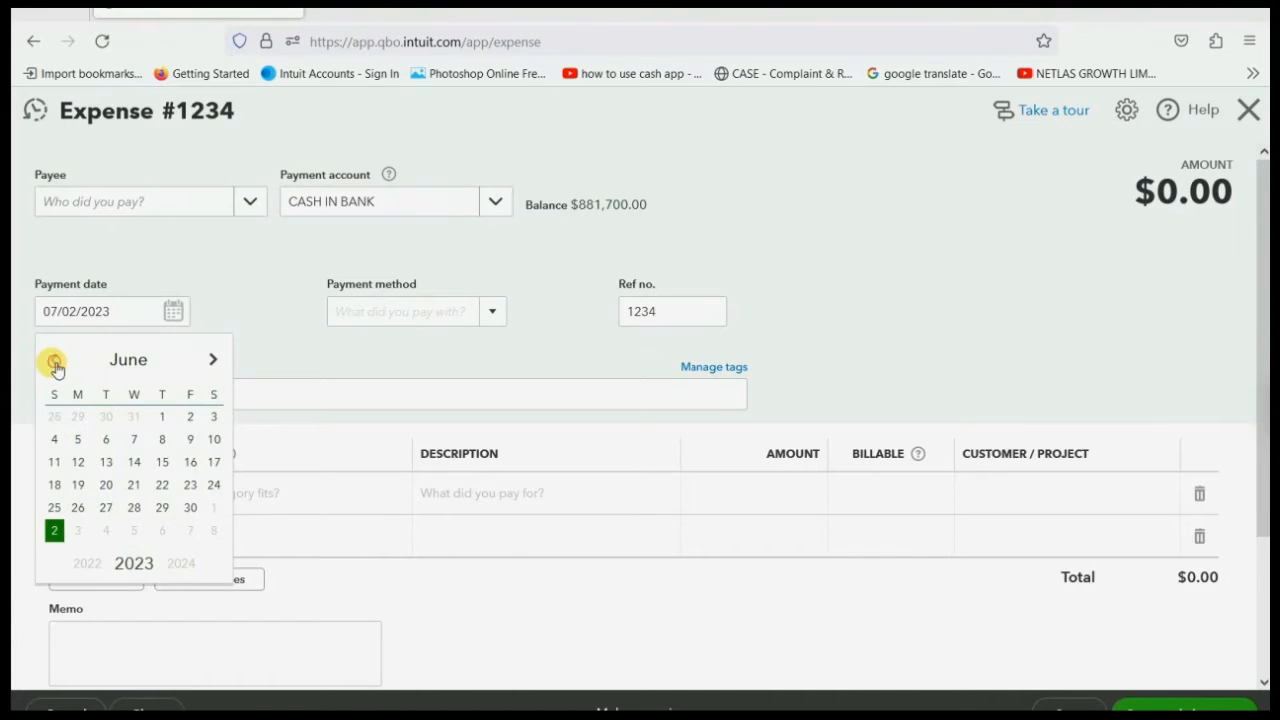
pyautogui.click(55, 362)
pyautogui.click(55, 362)
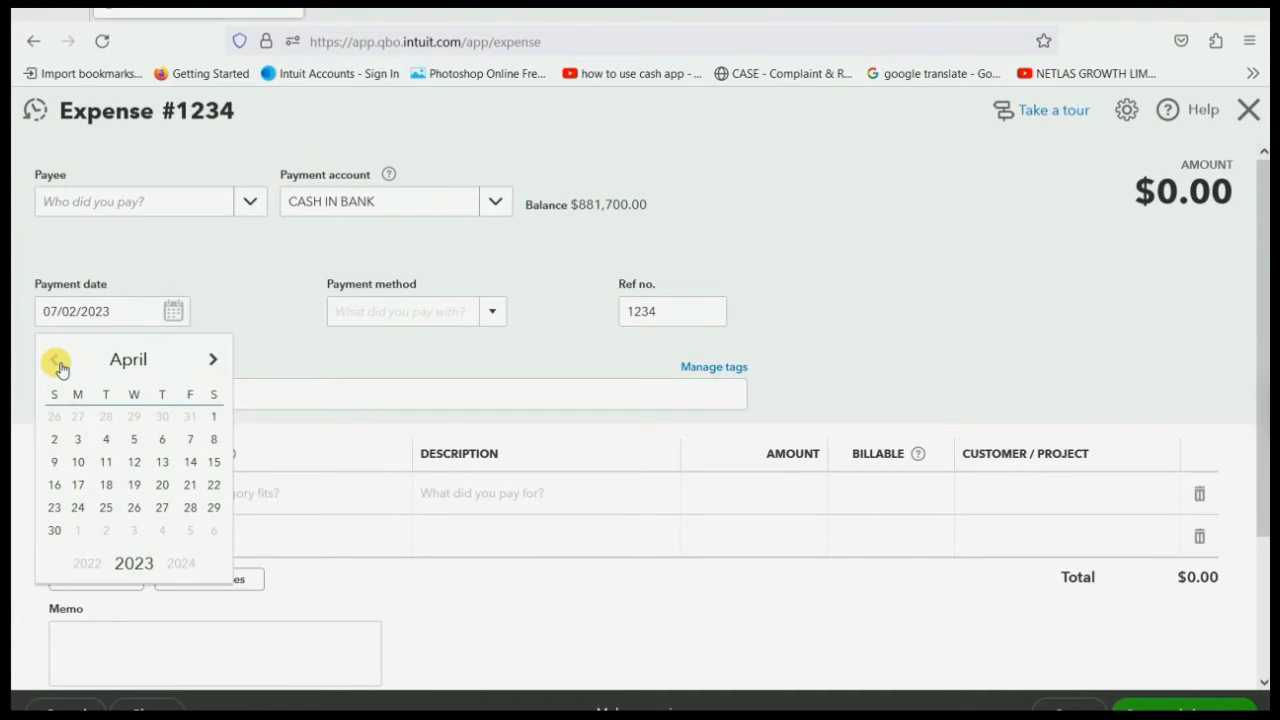
pyautogui.click(57, 362)
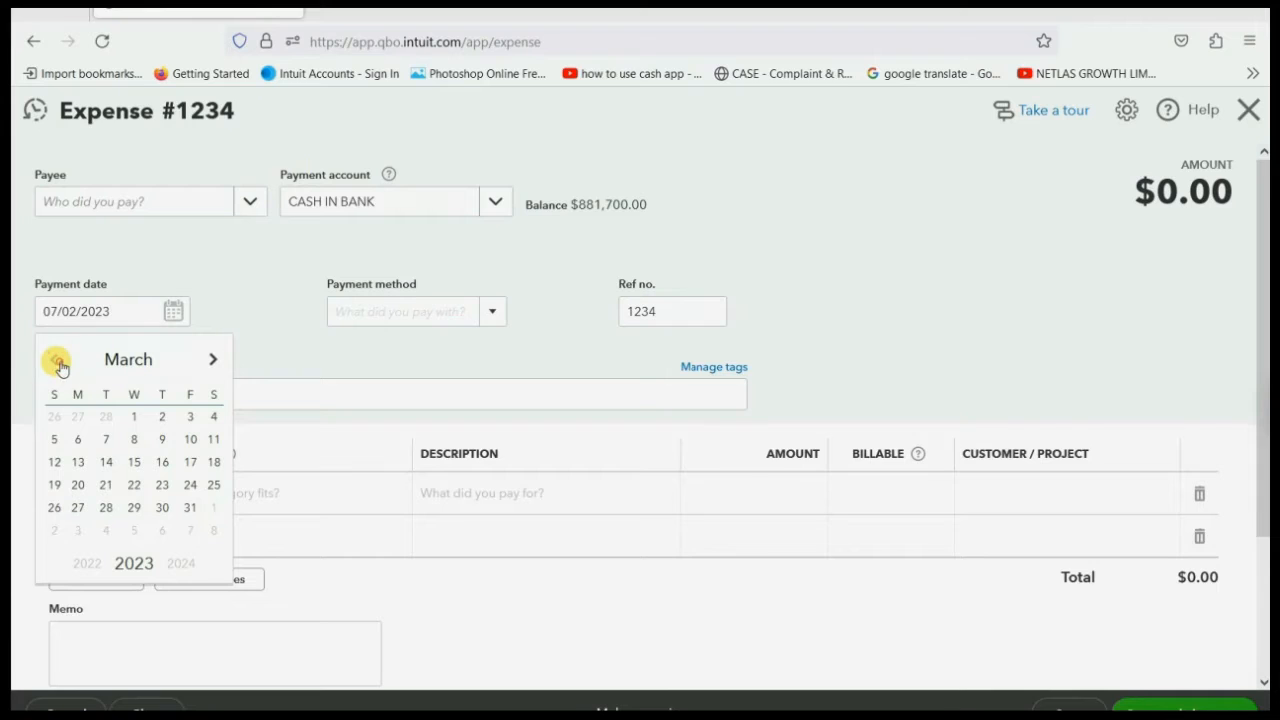
pyautogui.click(160, 464)
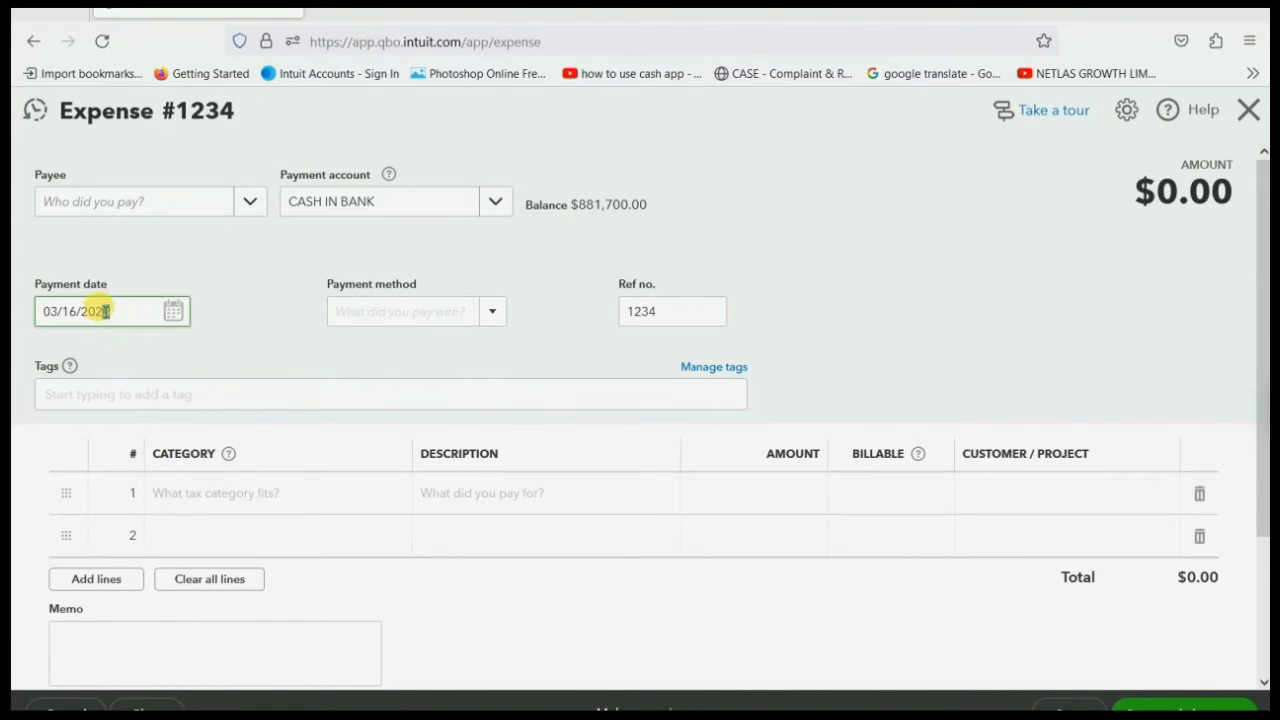
pyautogui.moveTo(109, 311); pyautogui.dragTo(102, 311)
pyautogui.write('5')
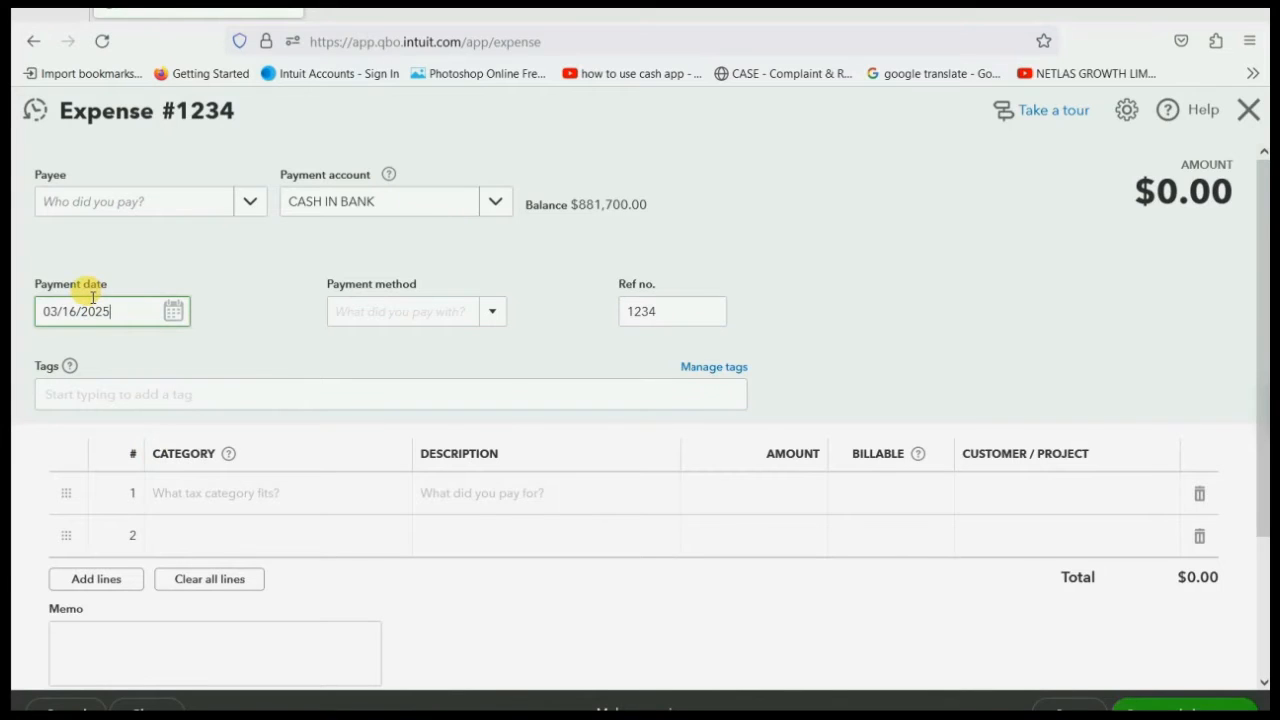
# - Choose the vendor XAVIOR EXCAVATION CO as the payee of the expense
pyautogui.click(248, 205)
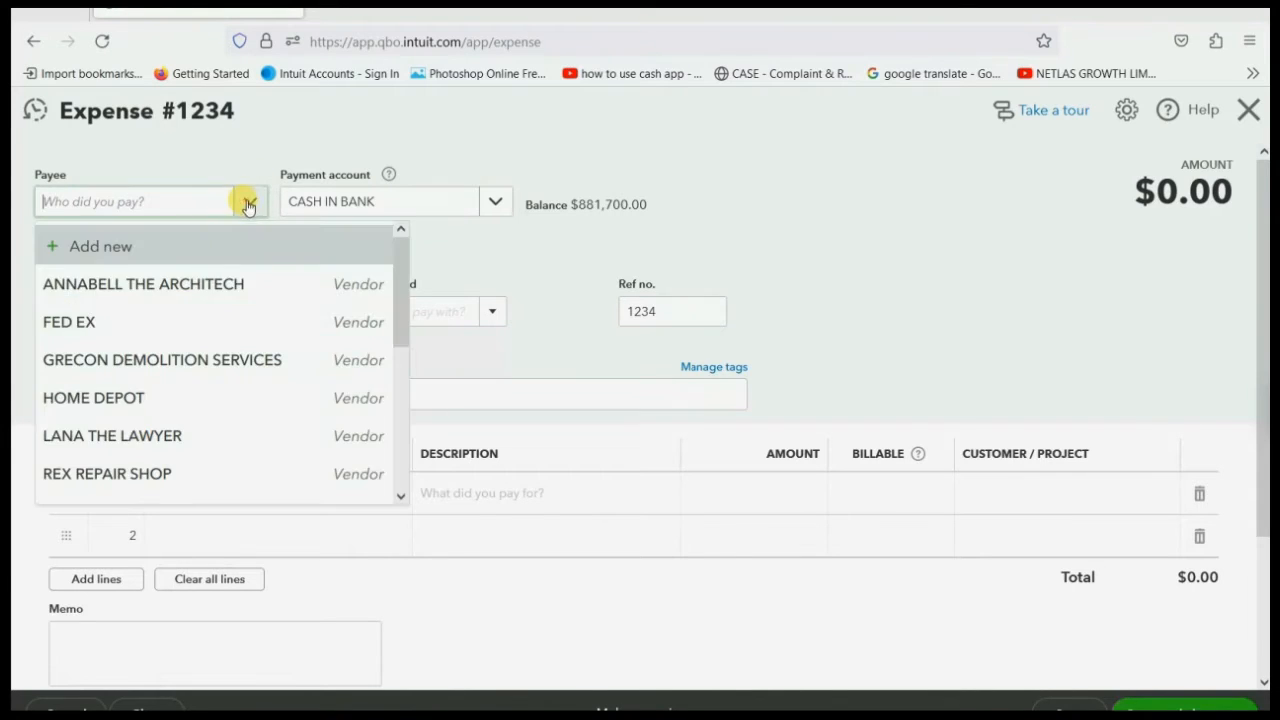
pyautogui.scroll(-3, 145, 375)
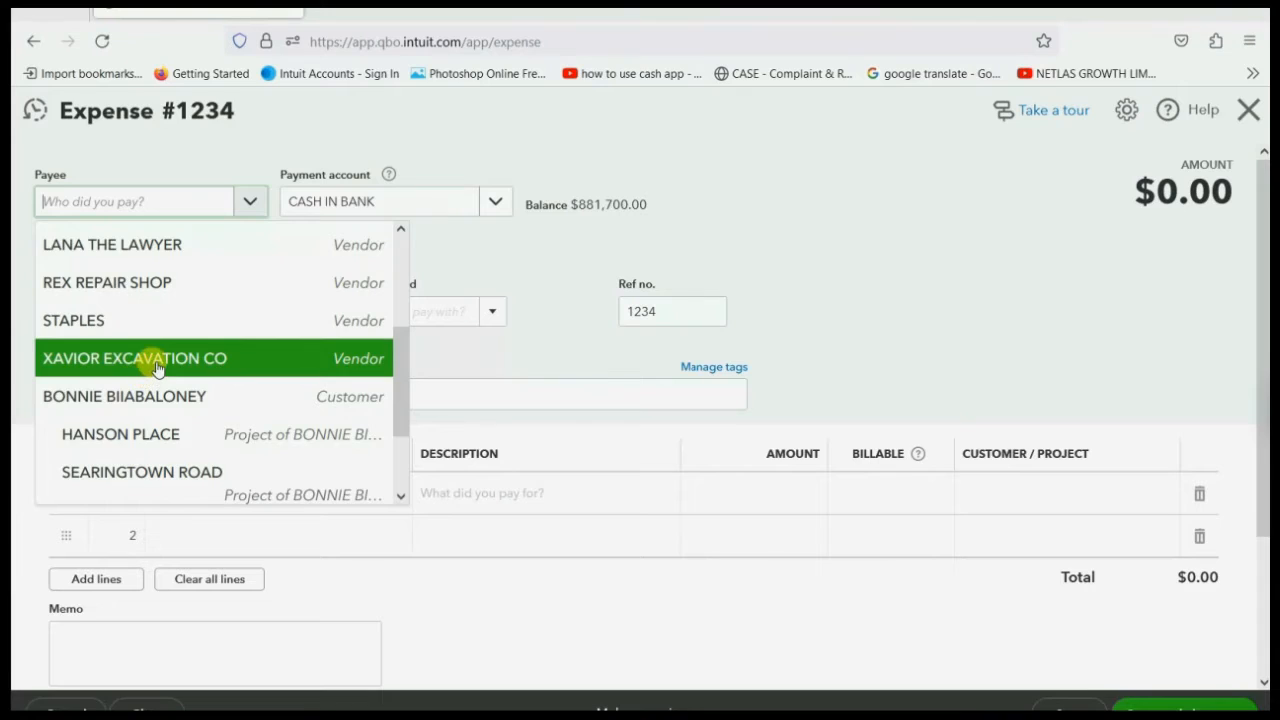
pyautogui.click(149, 360)
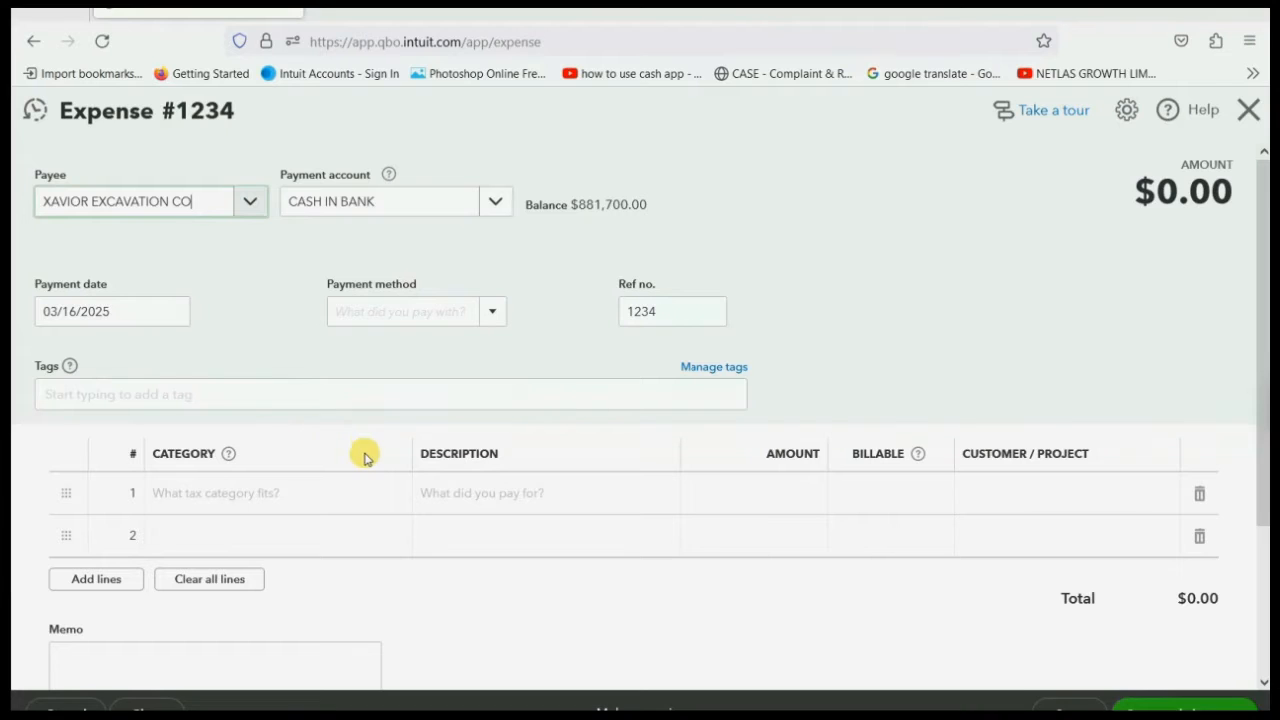
# - Start a new category account for the first expense line, with account type Expenses and detail type Other Business Expenses
pyautogui.click(206, 492)
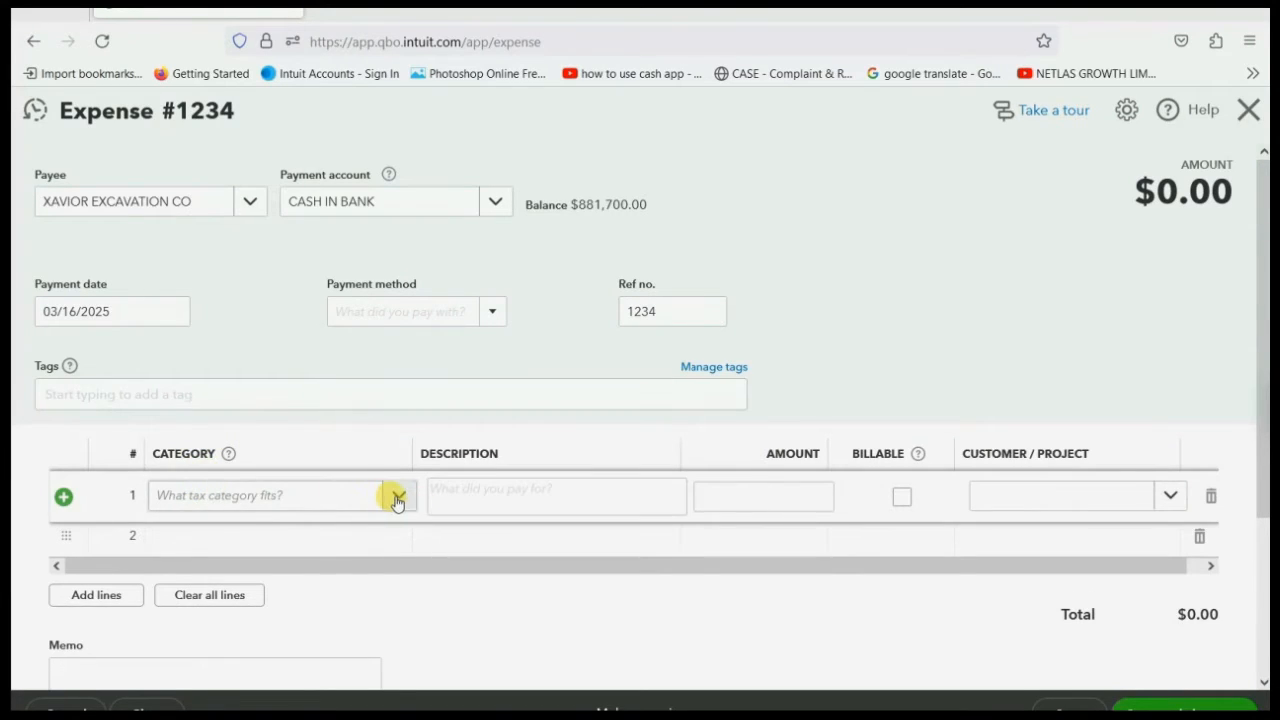
pyautogui.click(397, 498)
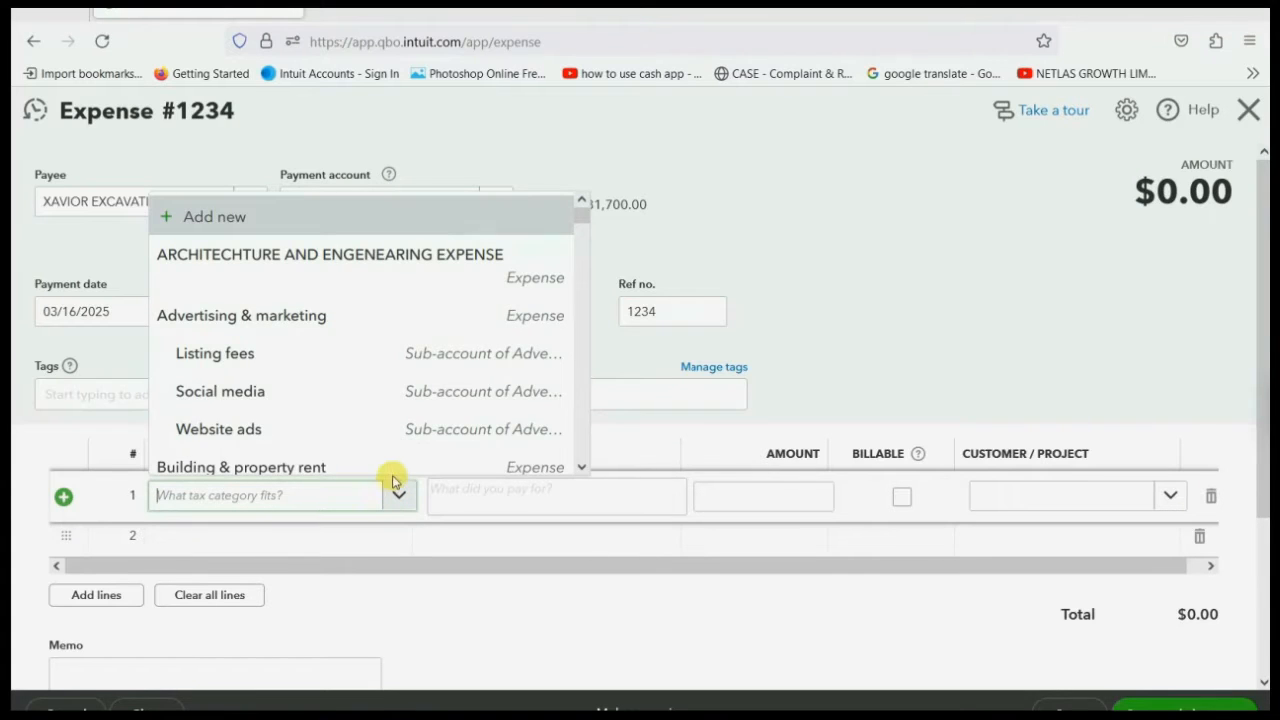
pyautogui.click(263, 220)
pyautogui.click(450, 229)
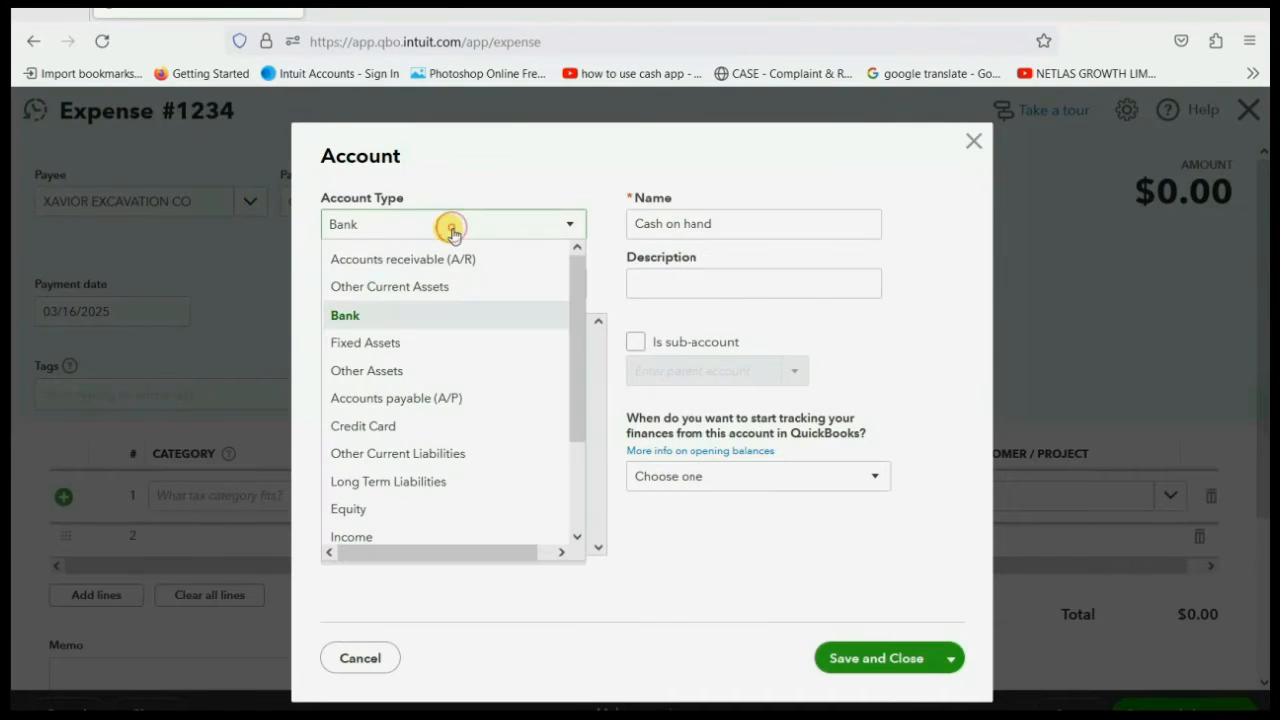
pyautogui.scroll(-1, 372, 450)
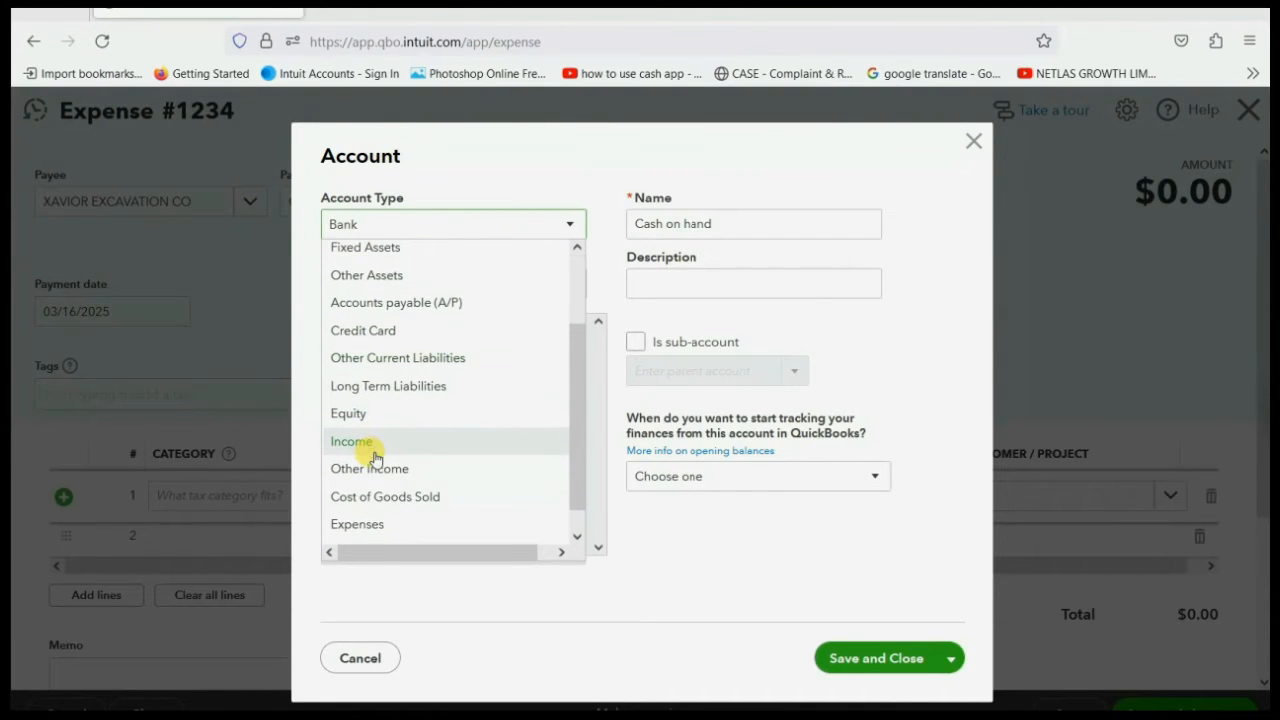
pyautogui.click(370, 522)
pyautogui.click(445, 286)
pyautogui.scroll(-1, 410, 424)
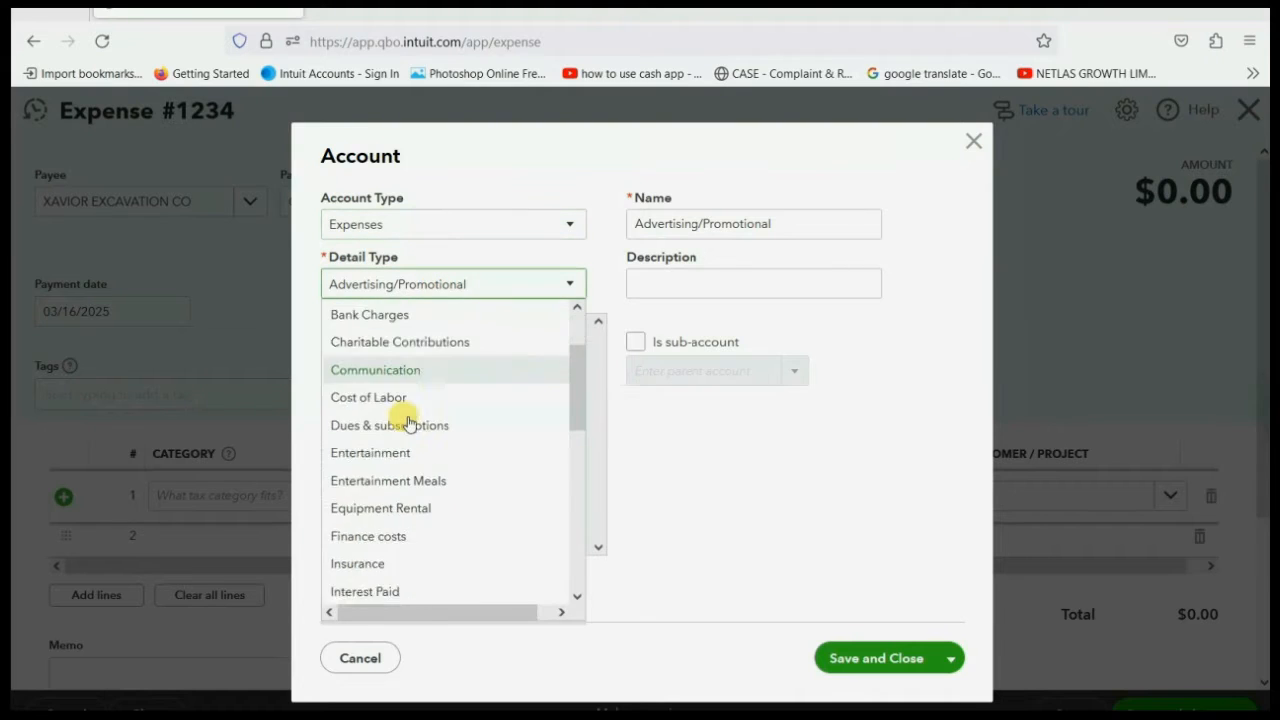
pyautogui.scroll(-6, 408, 424)
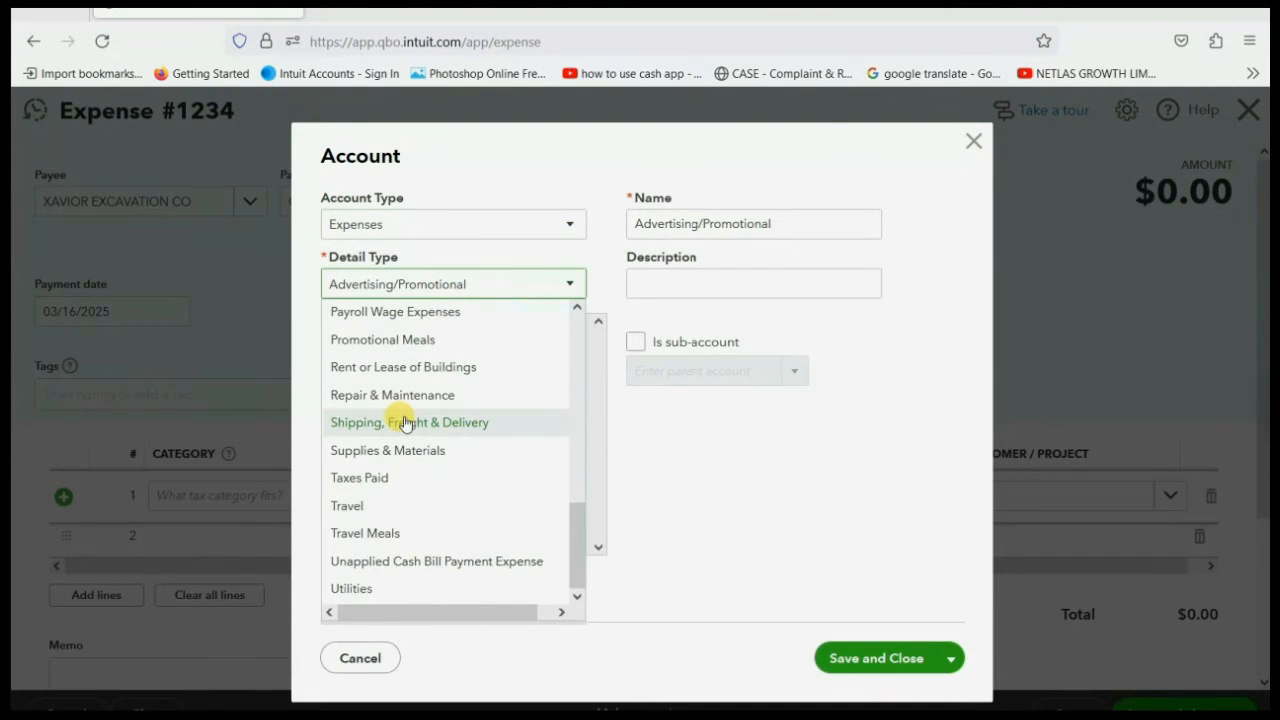
pyautogui.scroll(6, 403, 424)
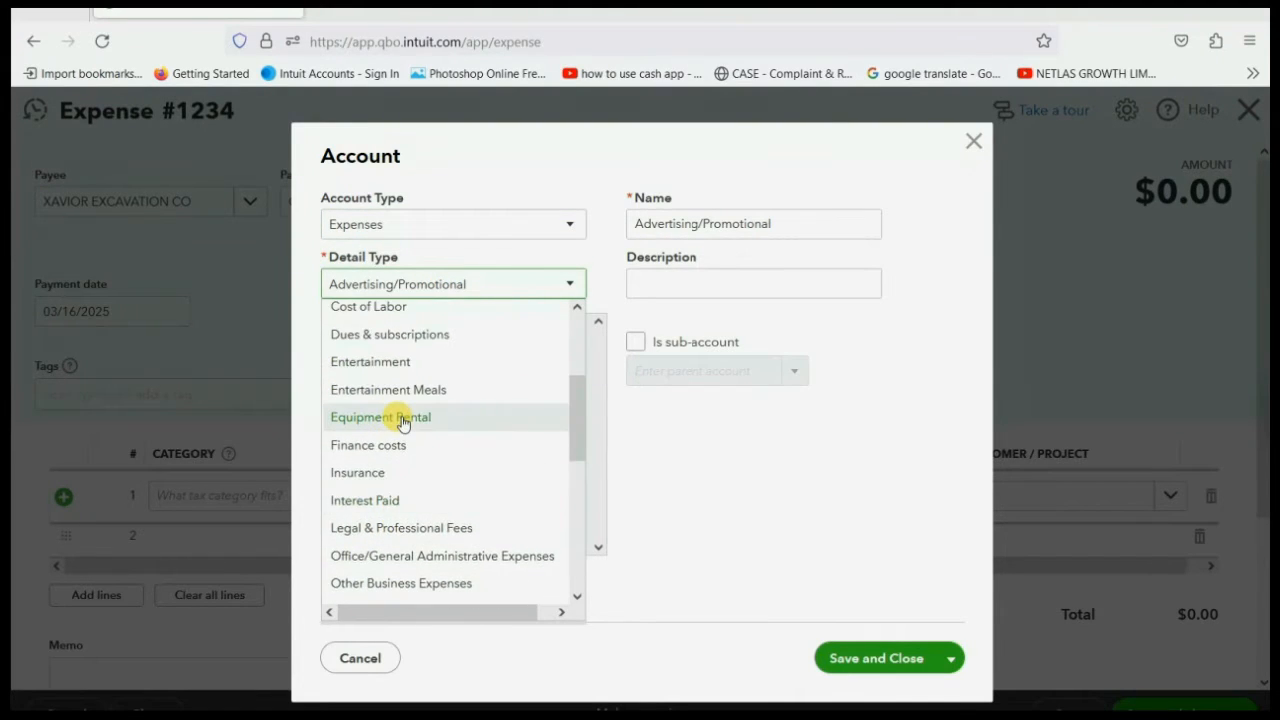
pyautogui.scroll(-2, 403, 424)
pyautogui.click(420, 487)
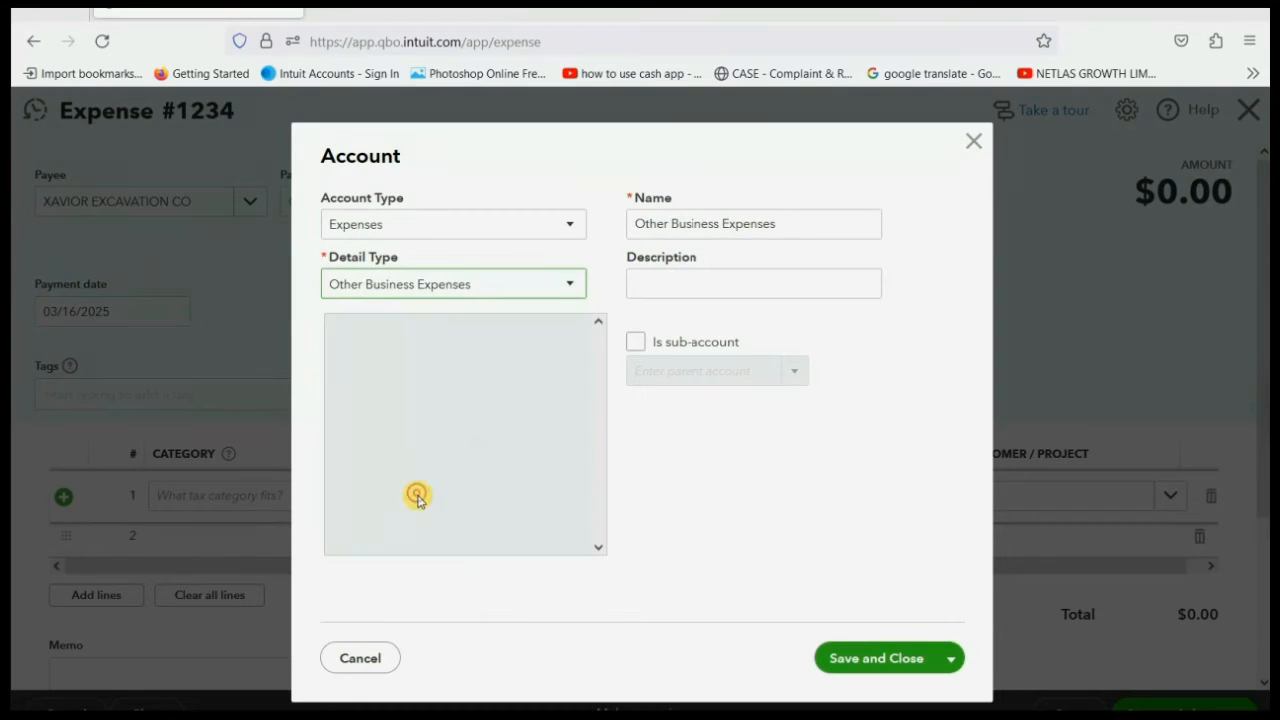
# - Name the new account EXCAVATION EXPENSE and save it as the first line's category
pyautogui.moveTo(794, 217); pyautogui.dragTo(566, 206)
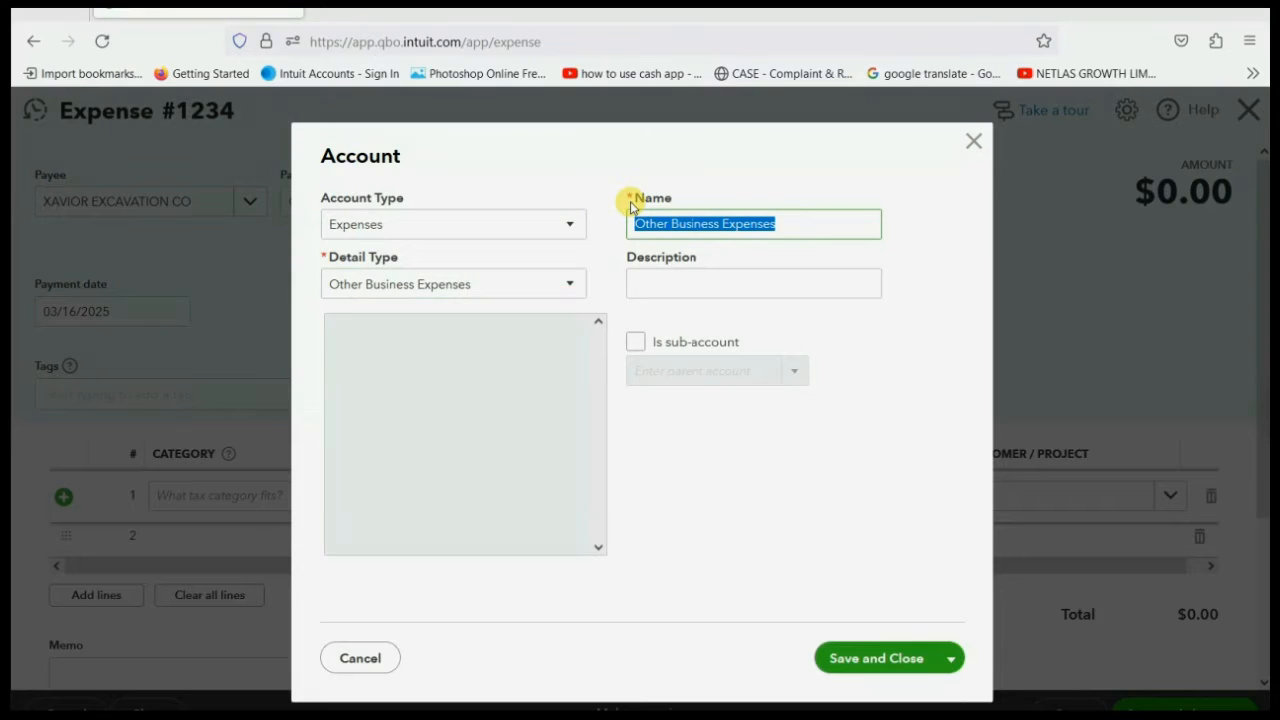
pyautogui.write('EXCAVATION EXPENSE')
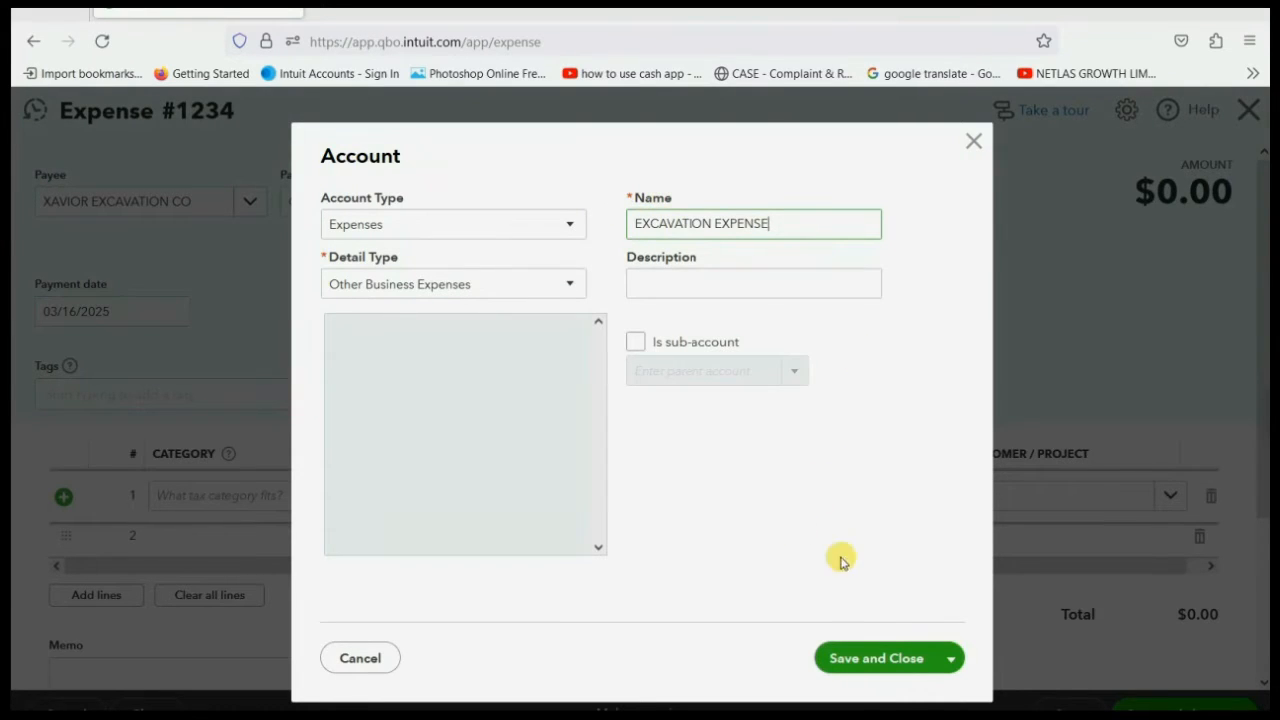
pyautogui.click(889, 659)
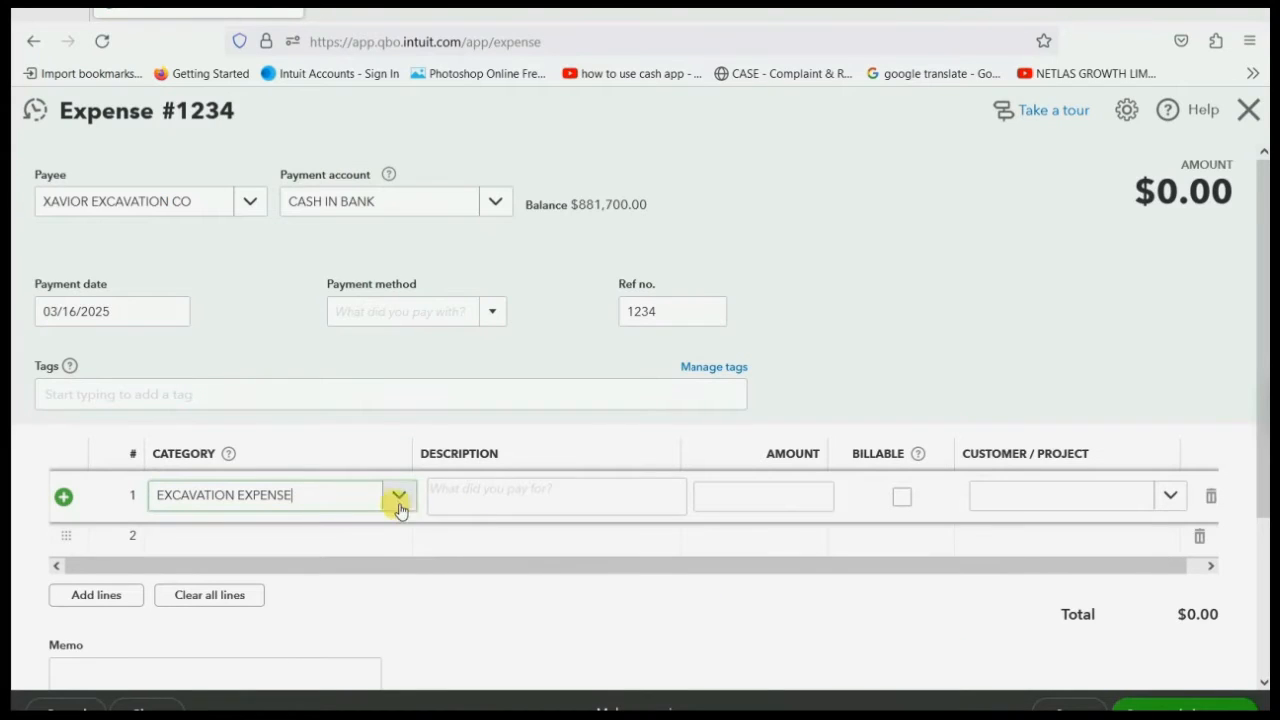
pyautogui.click(398, 497)
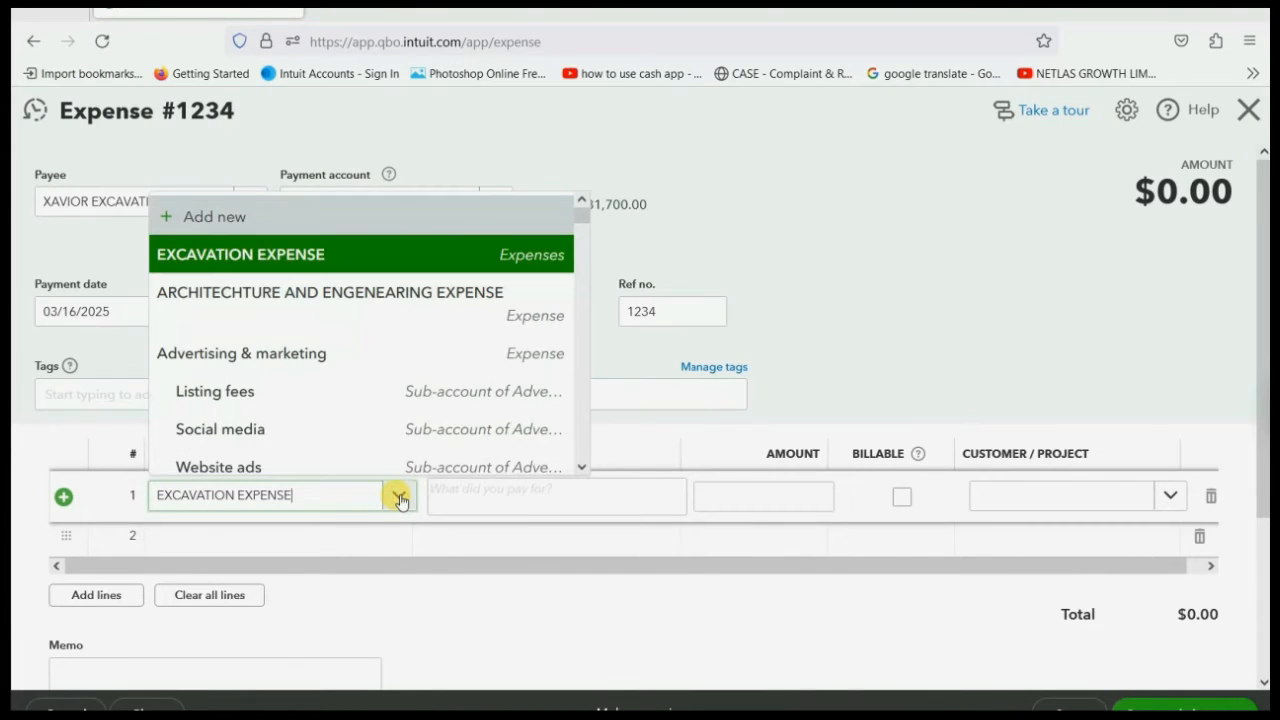
pyautogui.click(398, 497)
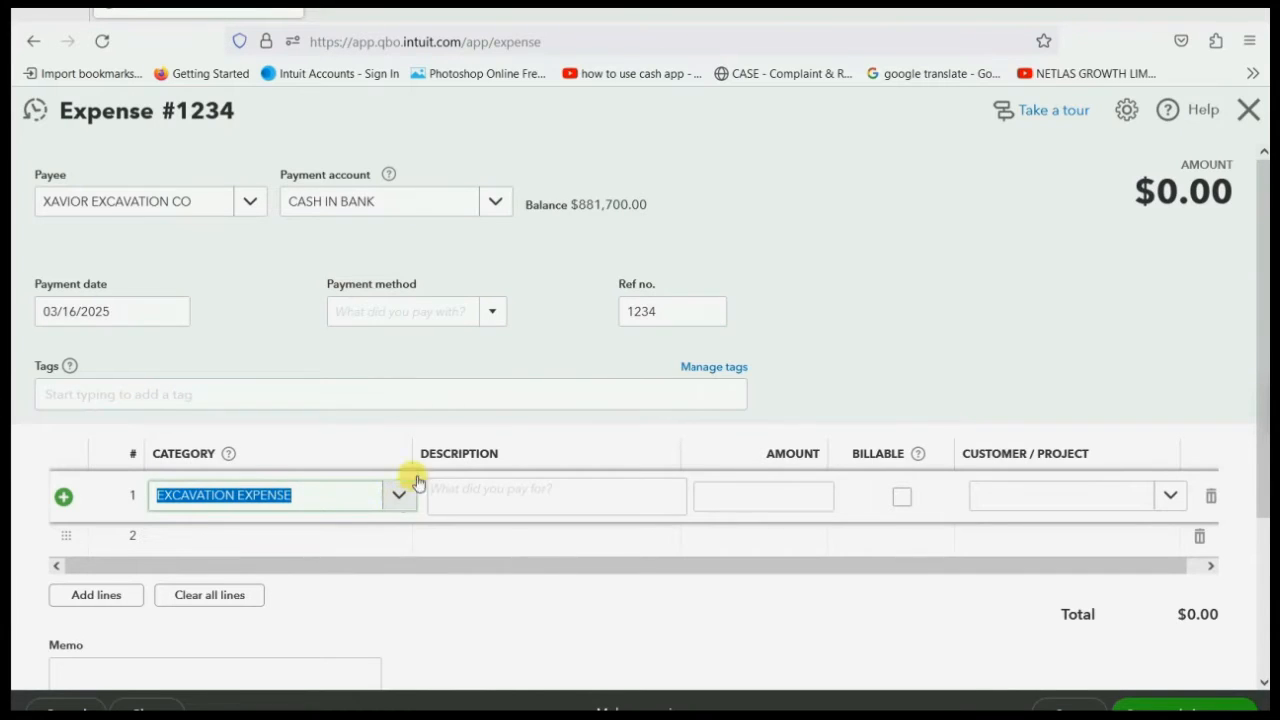
pyautogui.click(484, 196)
pyautogui.click(484, 196)
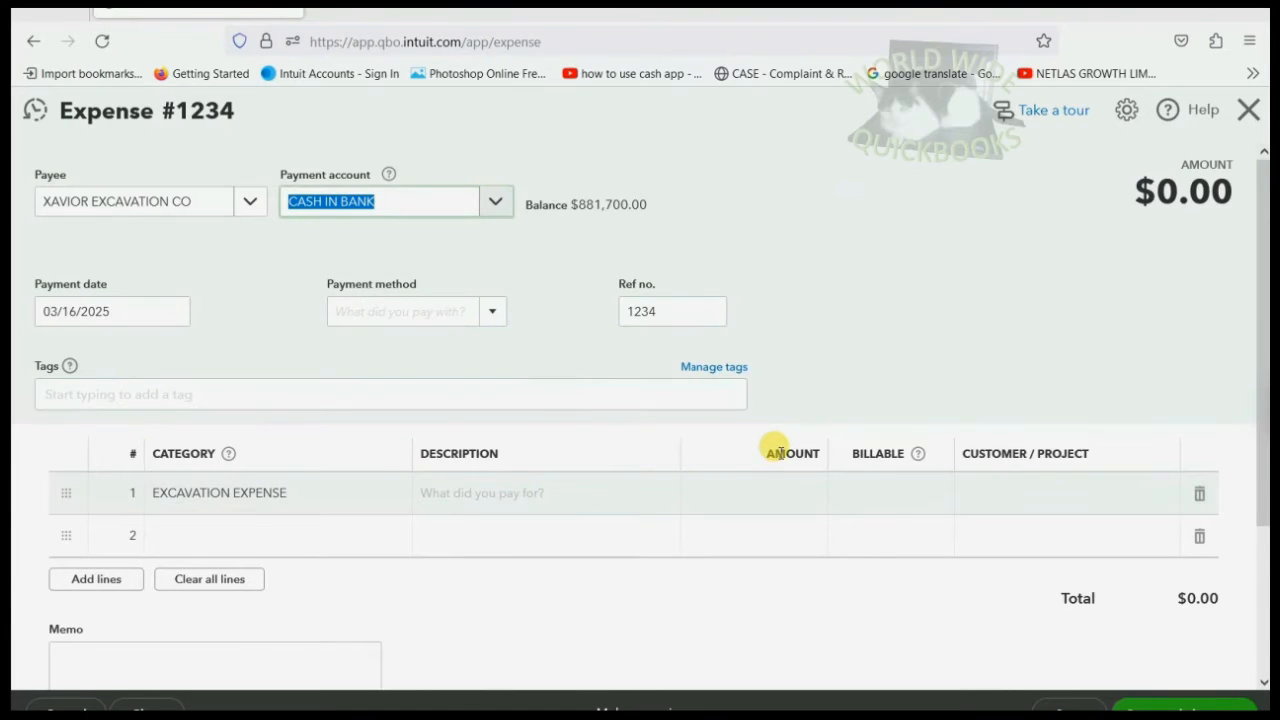
# - Enter an amount of 3,500.00 for the EXCAVATION EXPENSE line
pyautogui.click(777, 495)
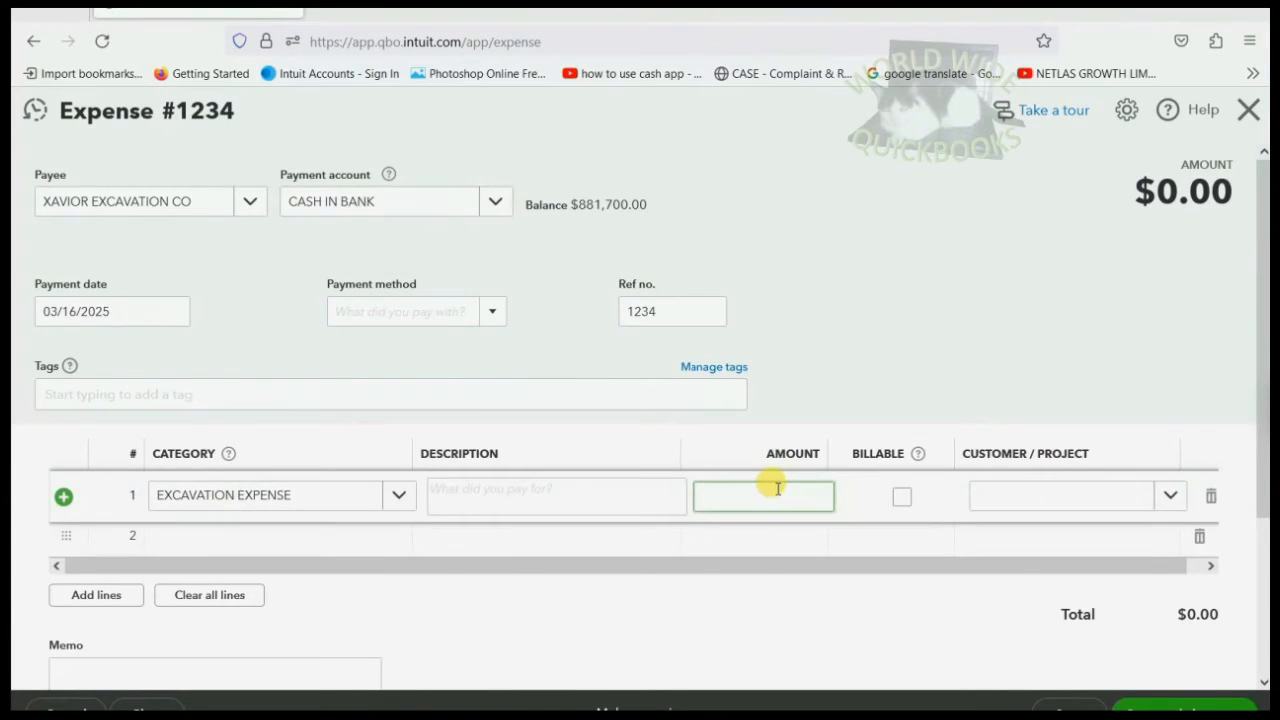
pyautogui.write('35')
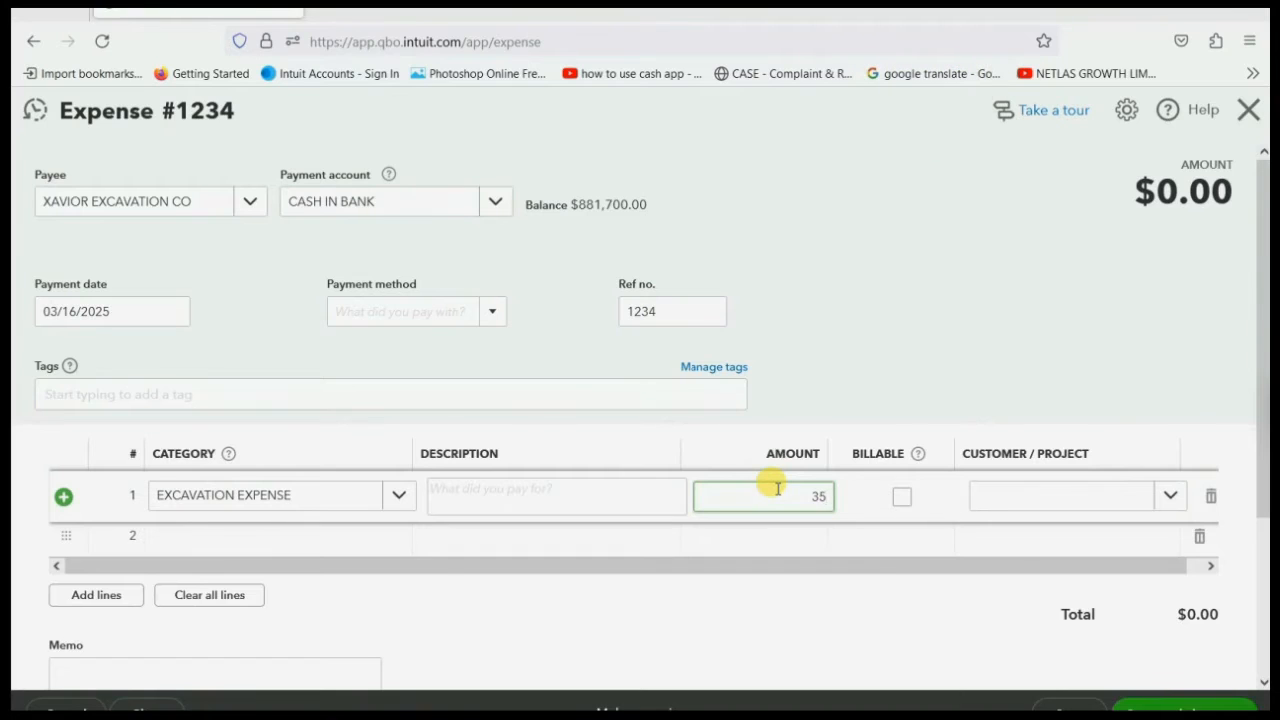
pyautogui.write('00')
pyautogui.press('Tab')
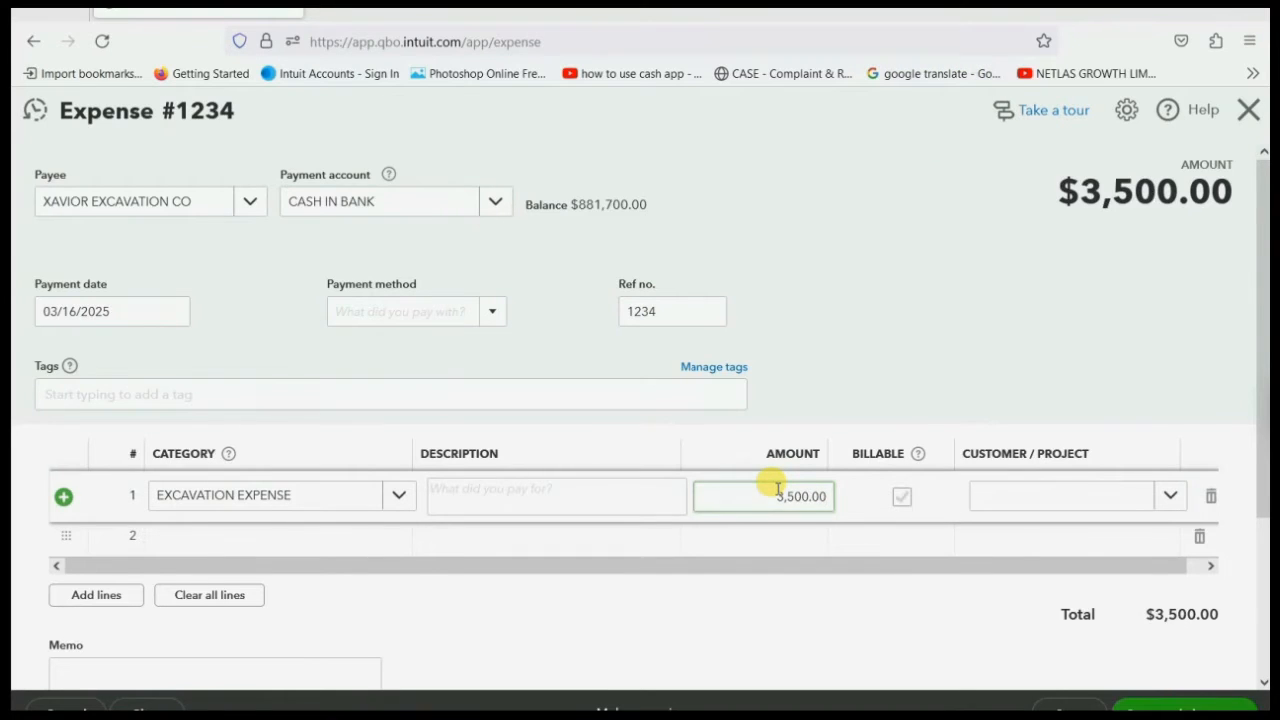
# - Assign the excavation line to the HANSON PLACE project, mark it billable, and save the expense
pyautogui.click(1170, 497)
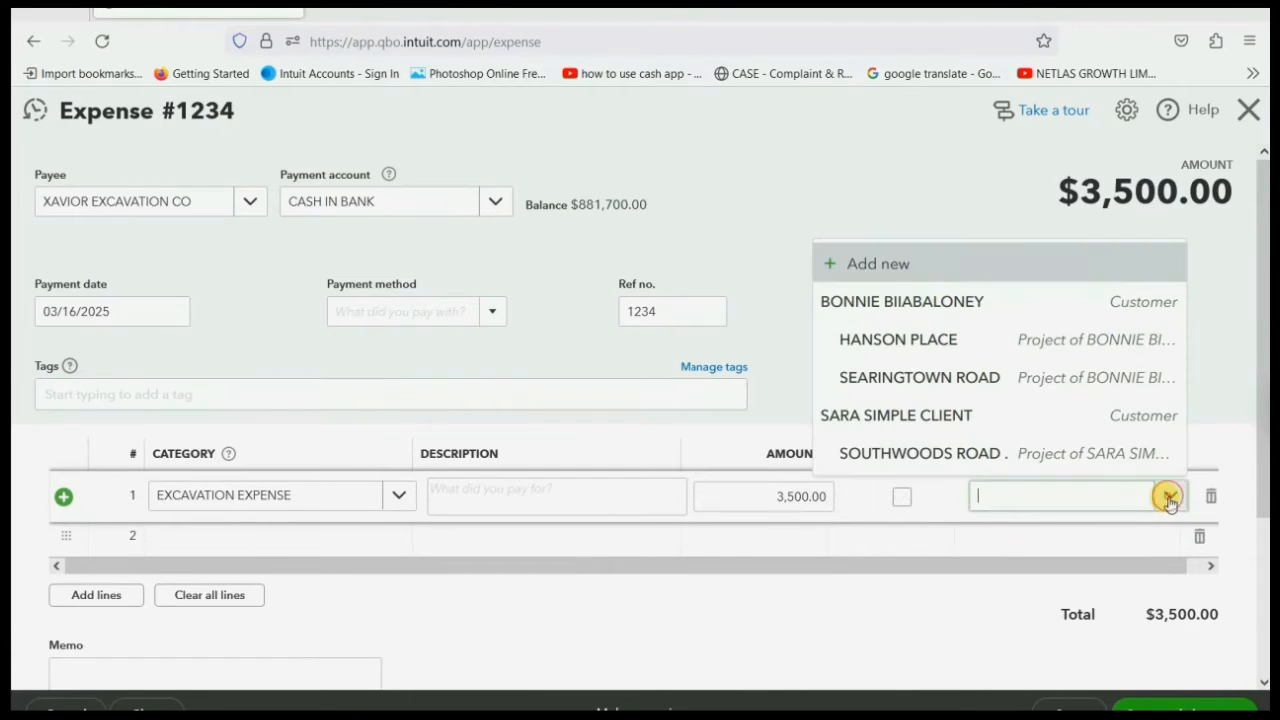
pyautogui.click(1028, 331)
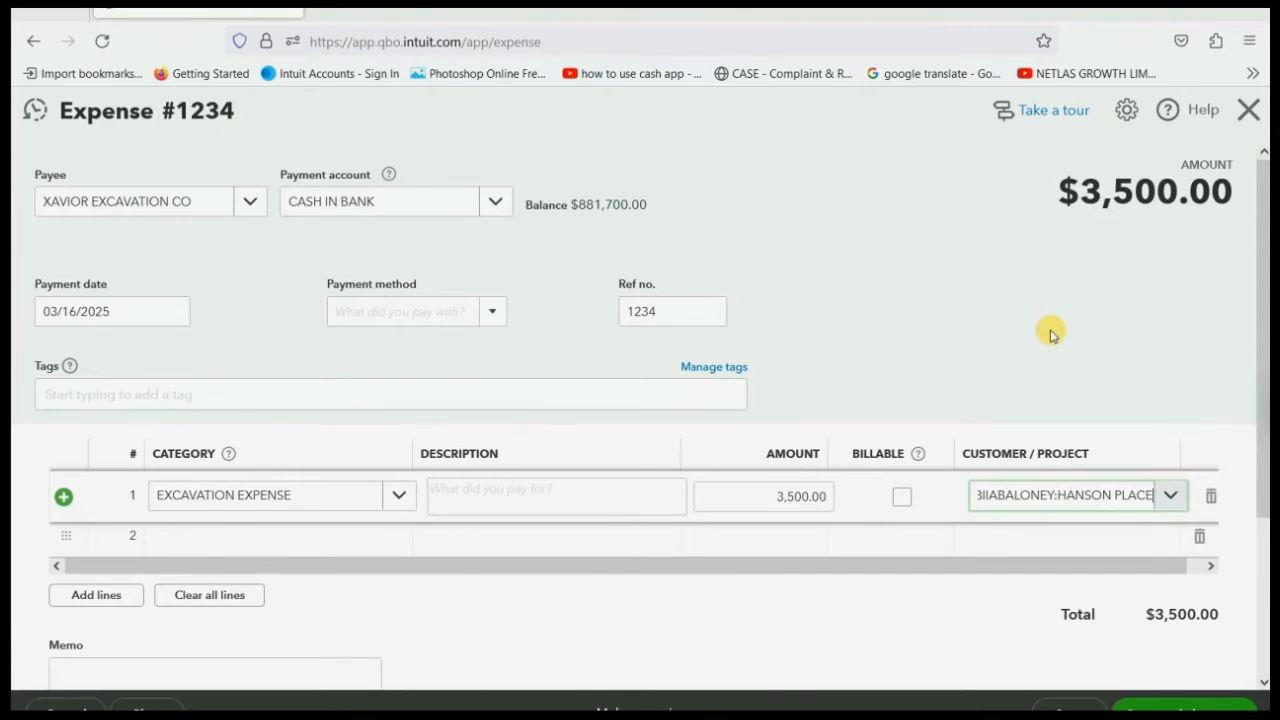
pyautogui.click(903, 496)
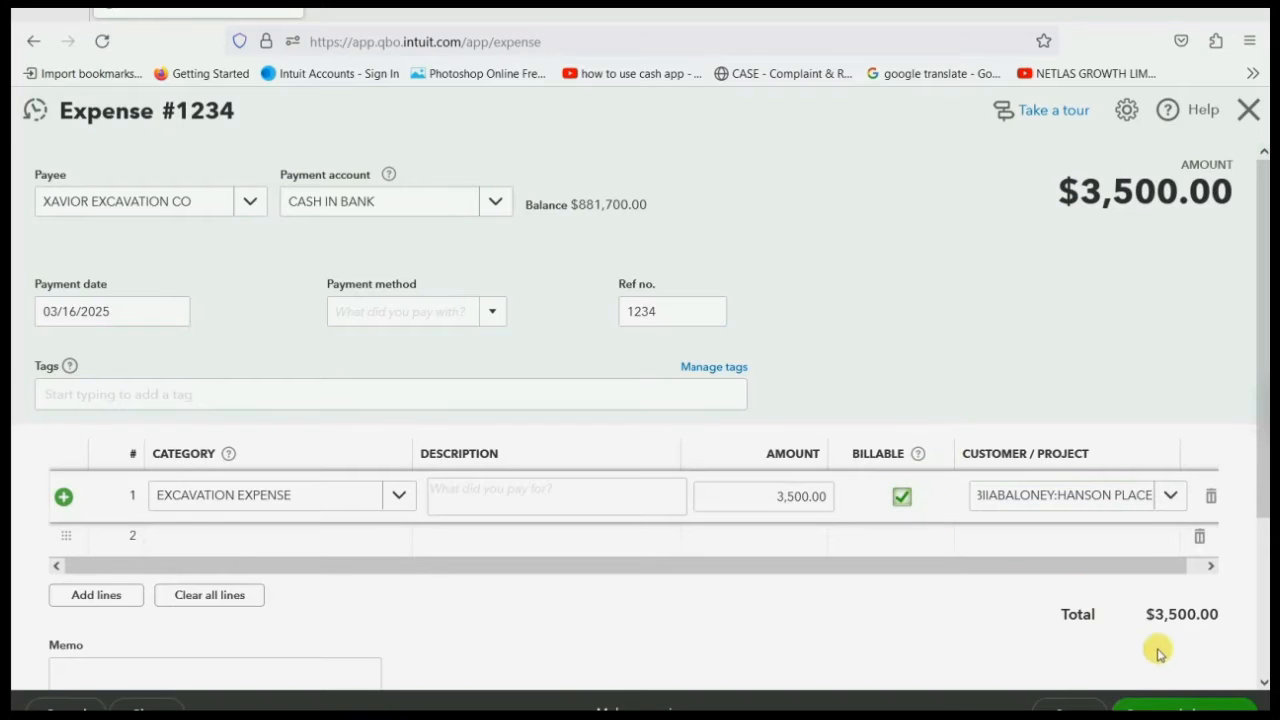
pyautogui.click(1165, 705)
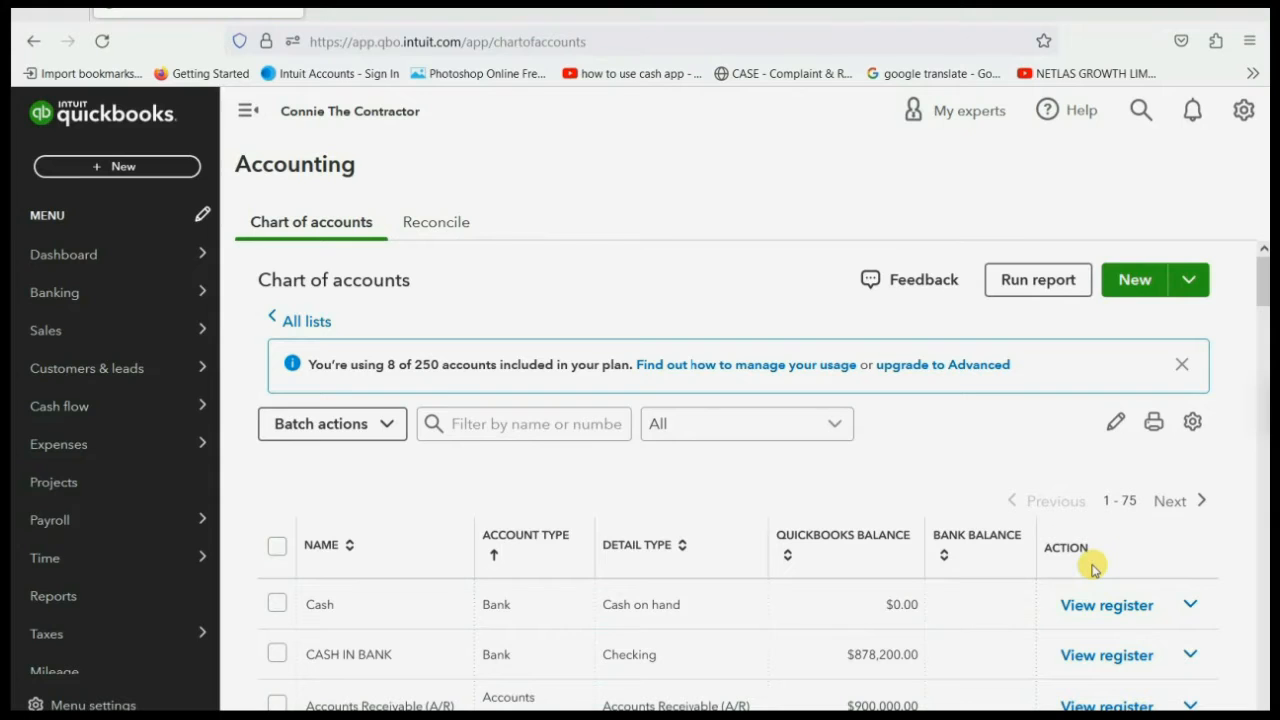
# - Open the custom Unbilled Charges report and examine the billable expense charge for the HANSON PLACE project
pyautogui.click(86, 598)
pyautogui.click(406, 445)
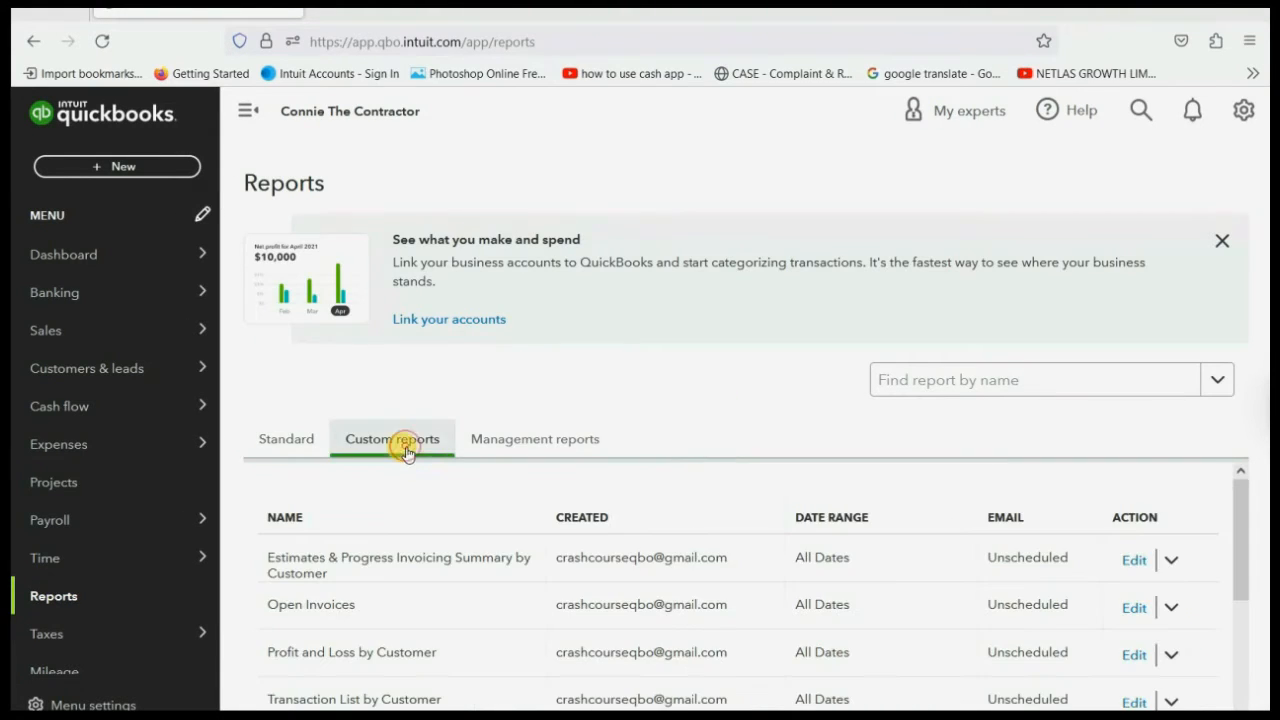
pyautogui.scroll(-3, 505, 568)
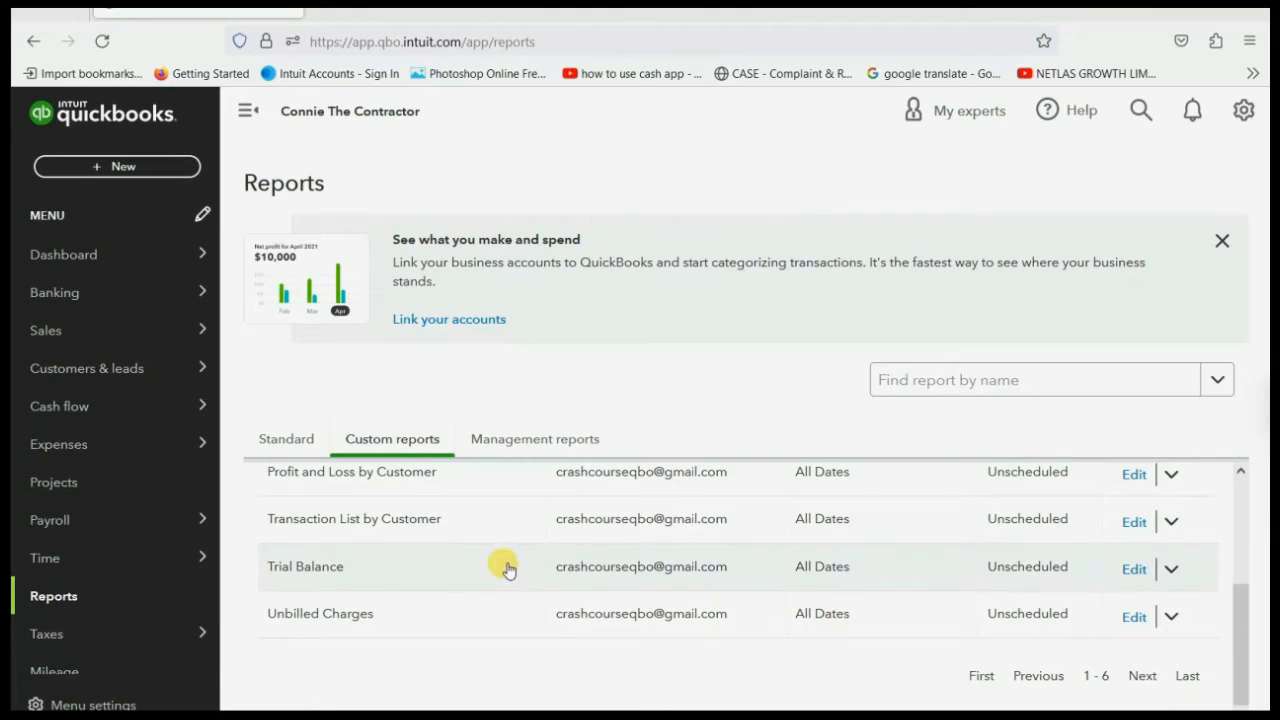
pyautogui.click(348, 615)
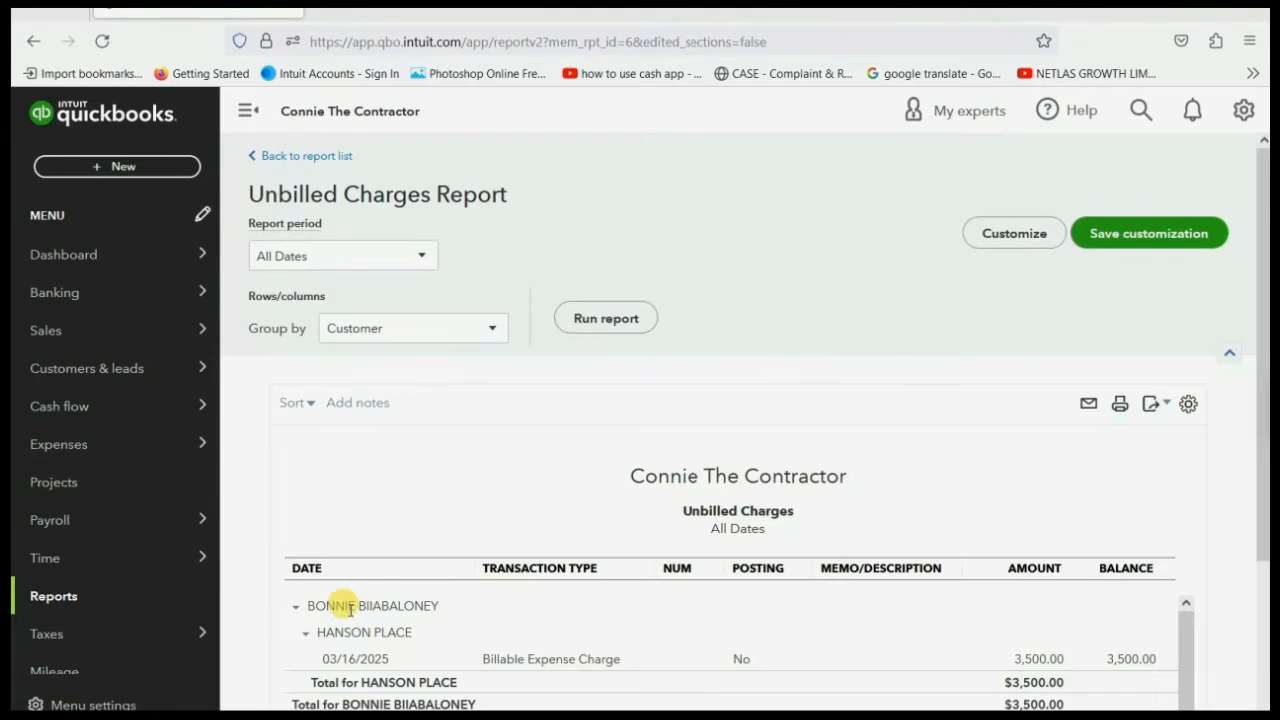
pyautogui.scroll(-2, 634, 494)
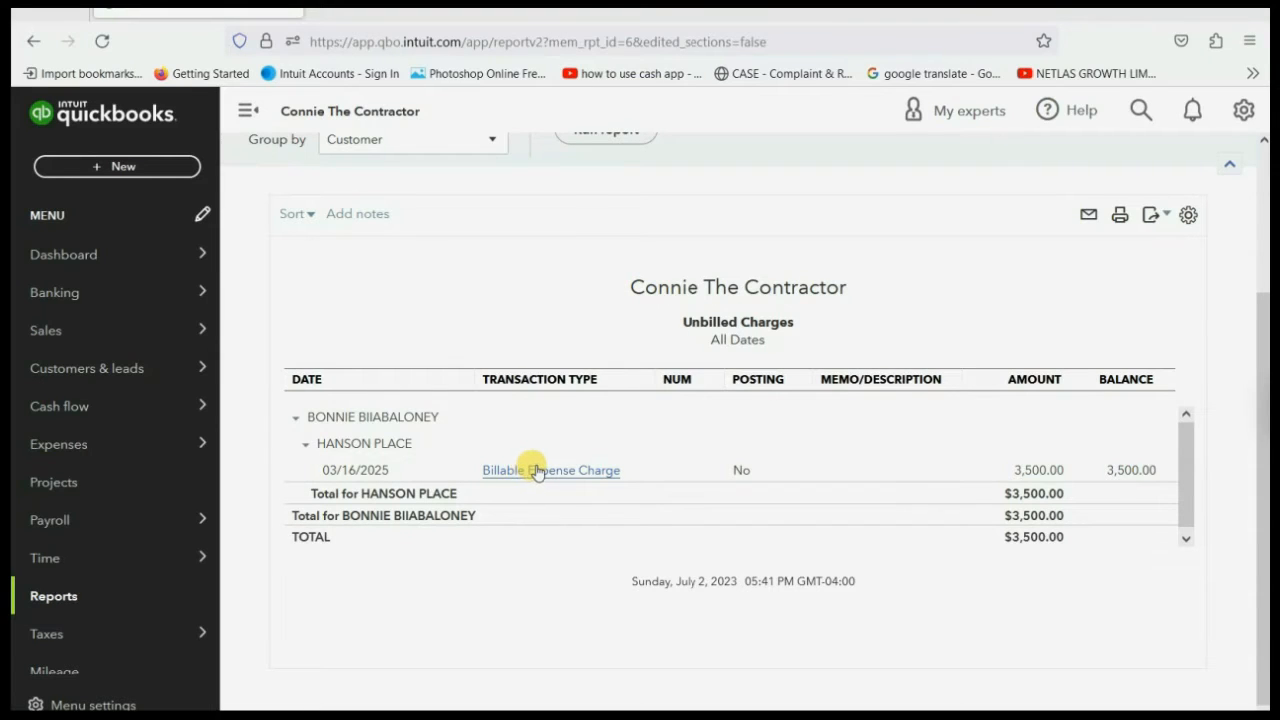
# - Return to the custom reports and open the Trial Balance report
pyautogui.click(104, 596)
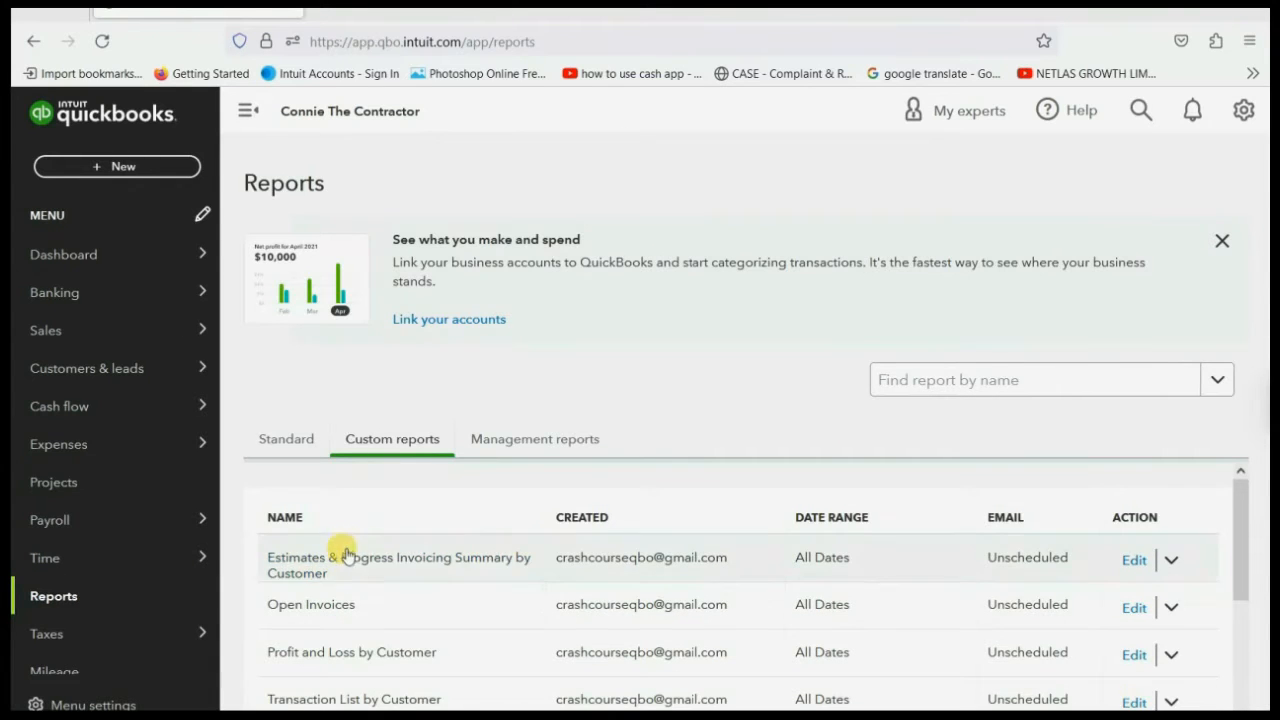
pyautogui.scroll(-3, 340, 560)
pyautogui.click(330, 567)
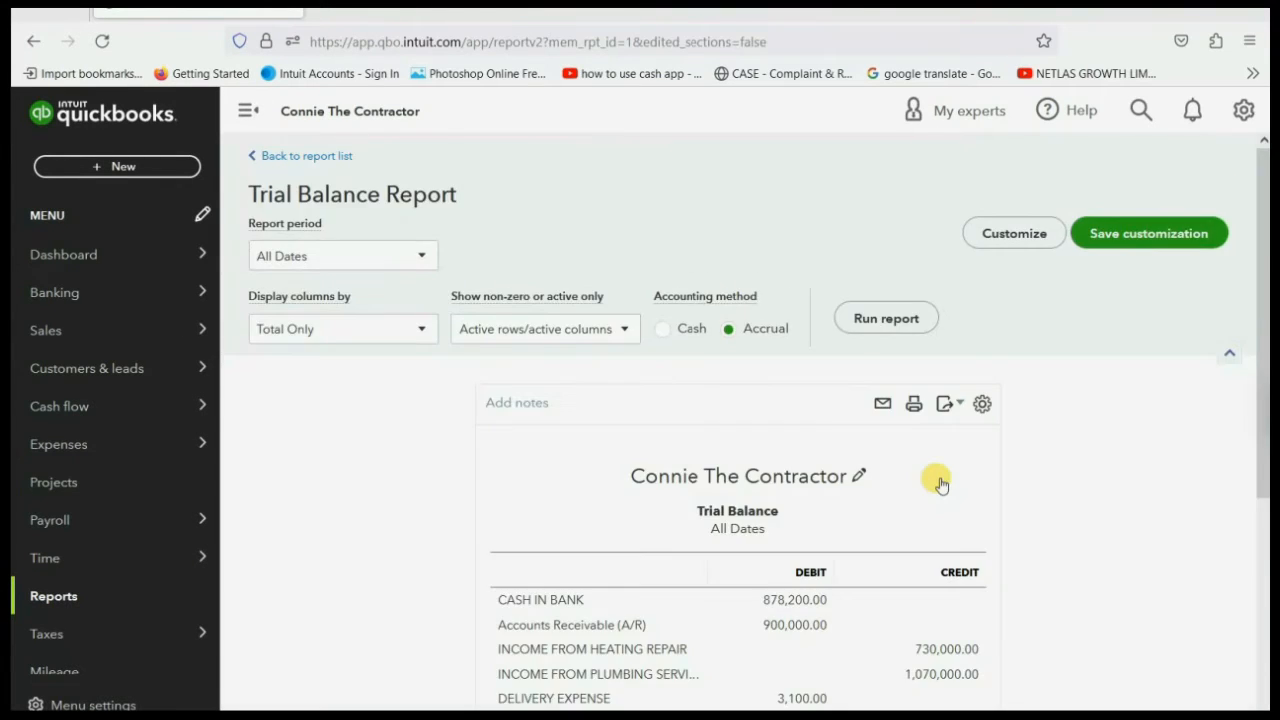
# - Examine the excavation expense in the Trial Balance and in the custom Profit and Loss by Customer report
pyautogui.scroll(-3, 938, 482)
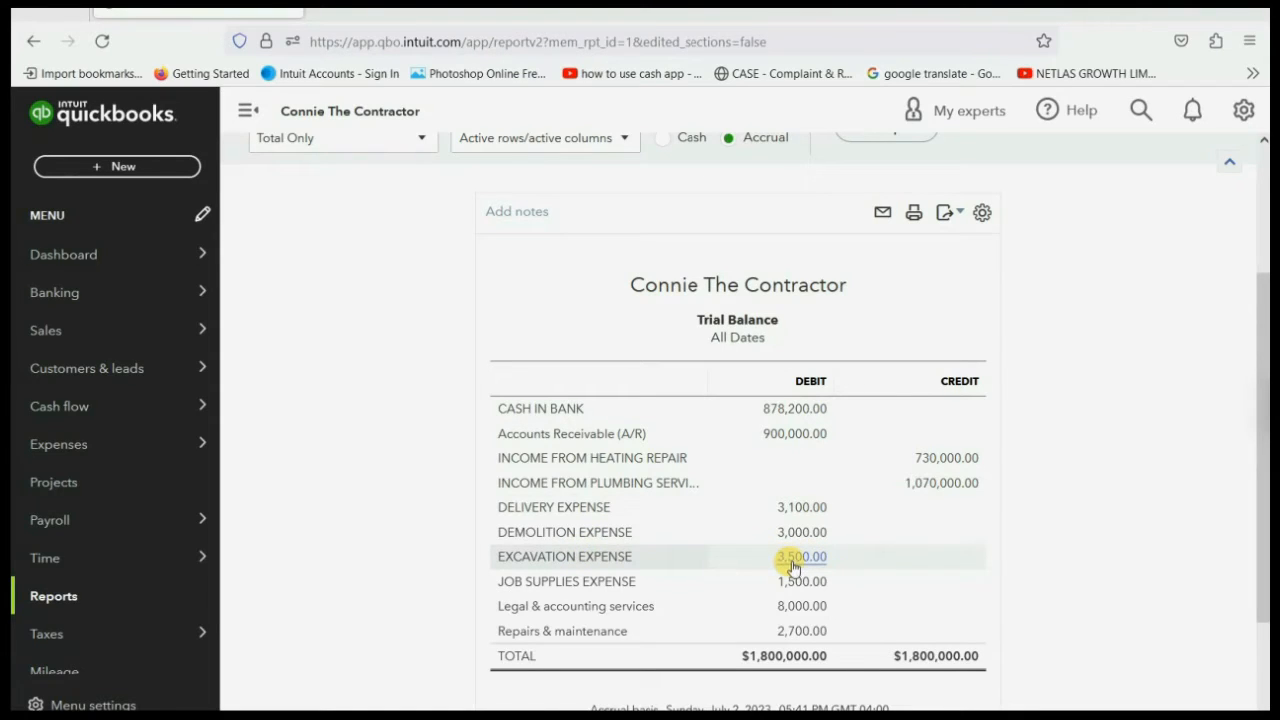
pyautogui.click(149, 594)
pyautogui.scroll(-2, 451, 630)
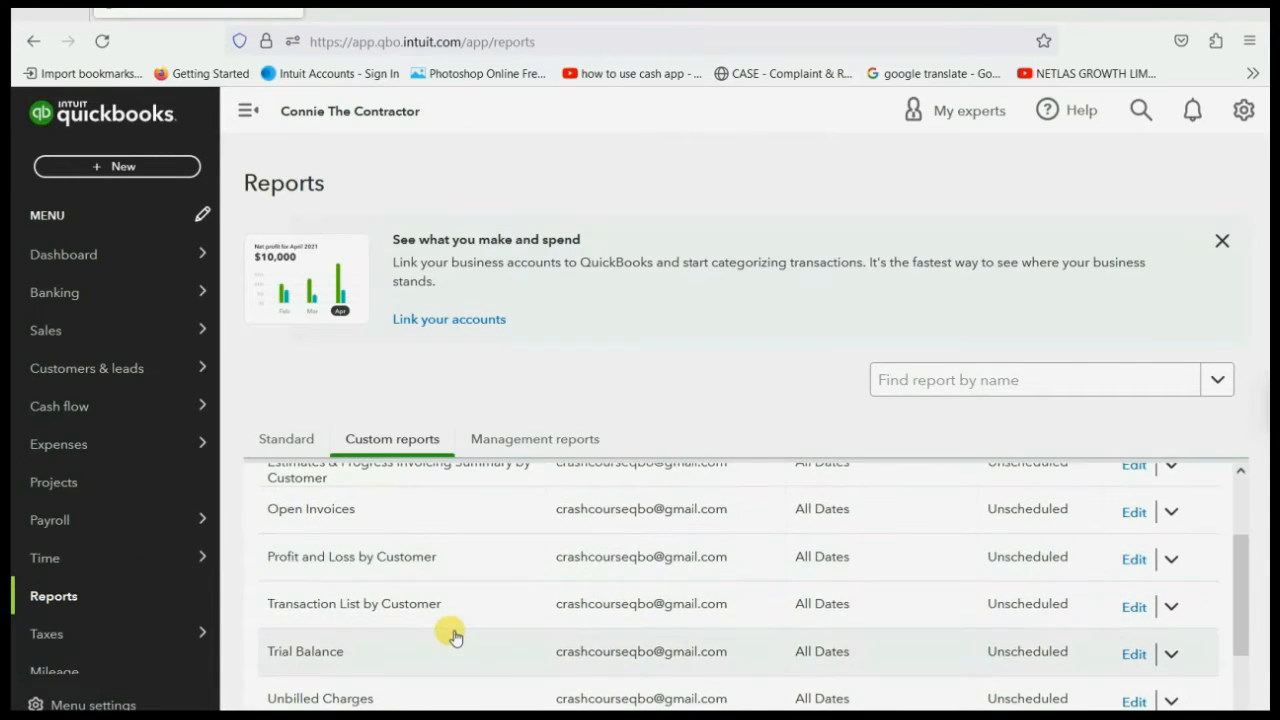
pyautogui.click(428, 557)
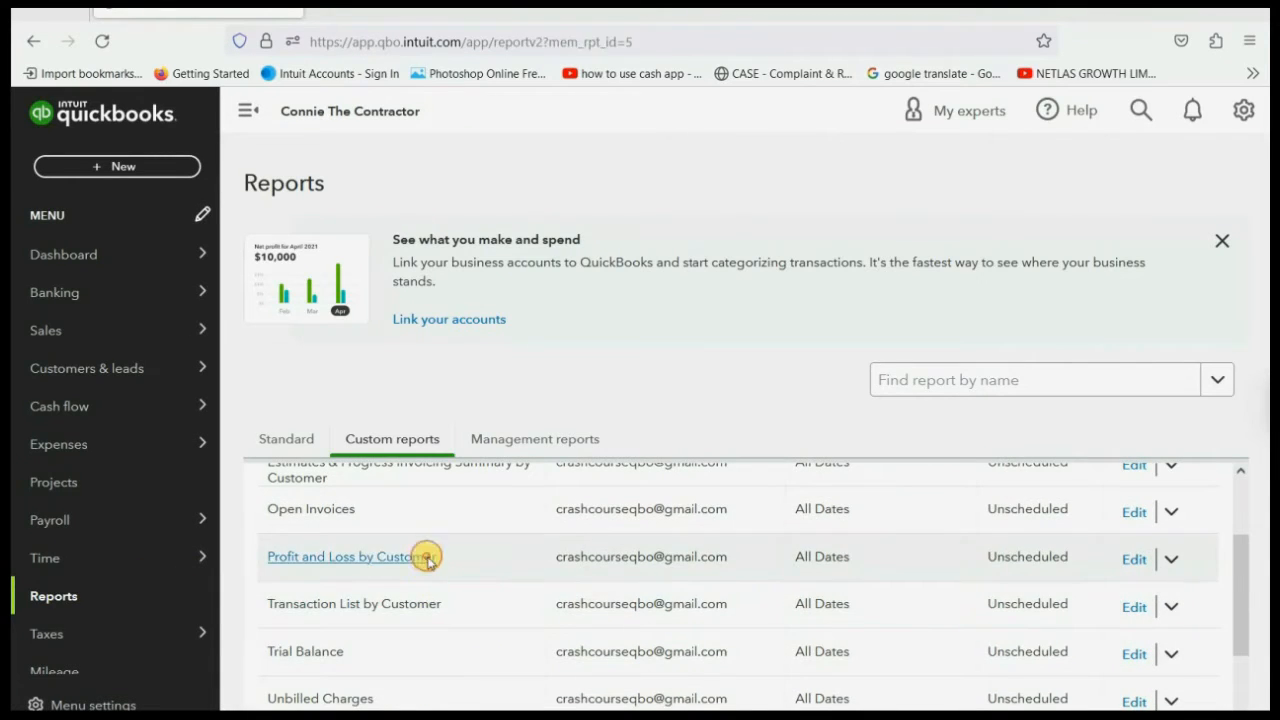
pyautogui.scroll(-5, 811, 420)
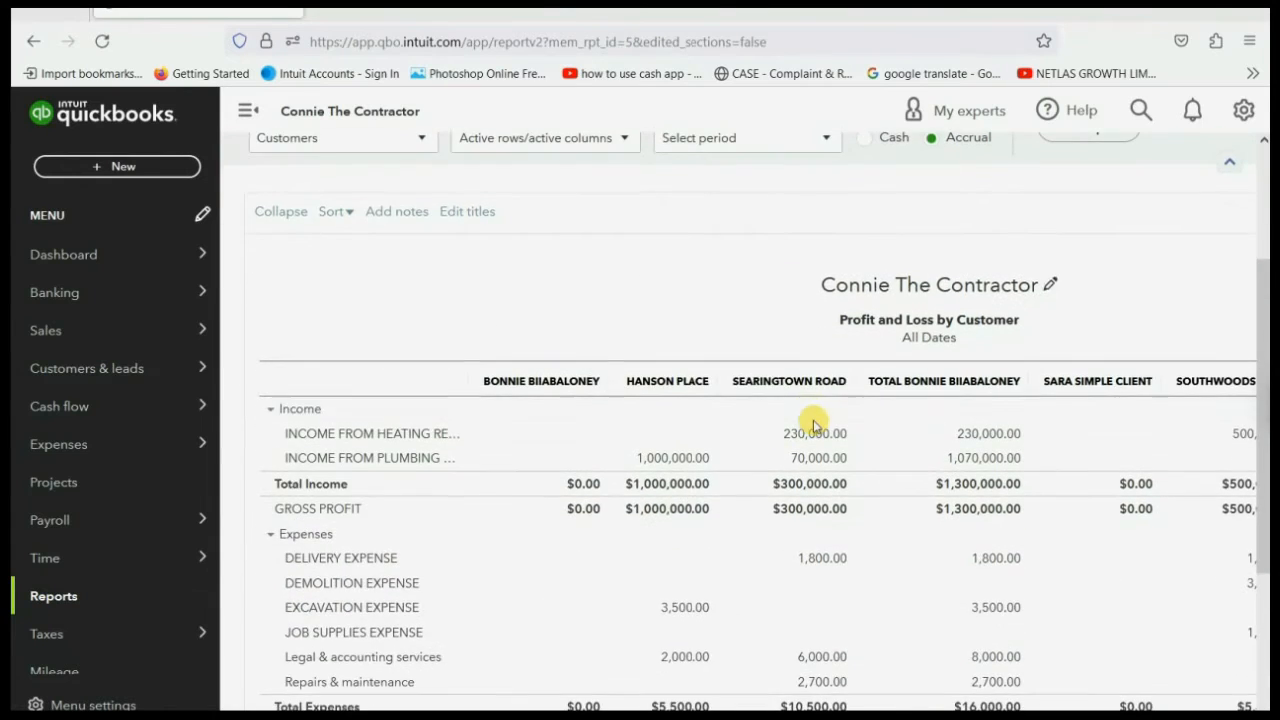
pyautogui.scroll(-1, 813, 425)
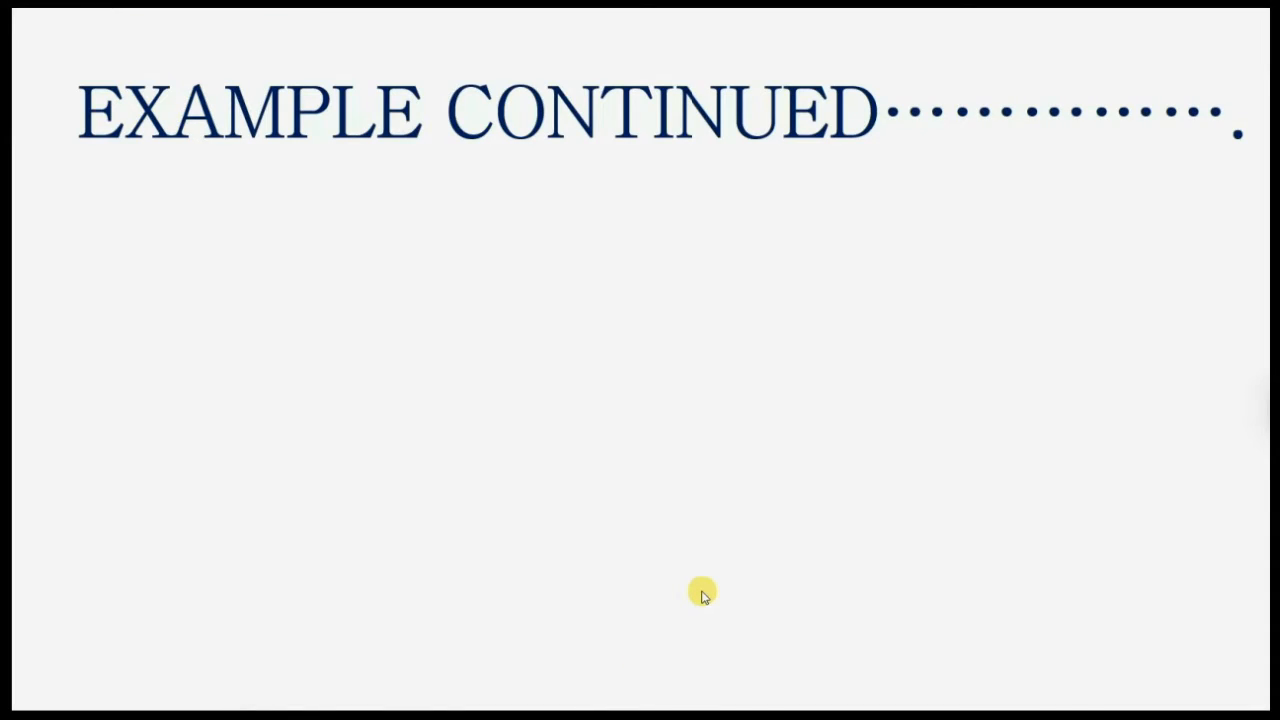
pyautogui.click(702, 597)
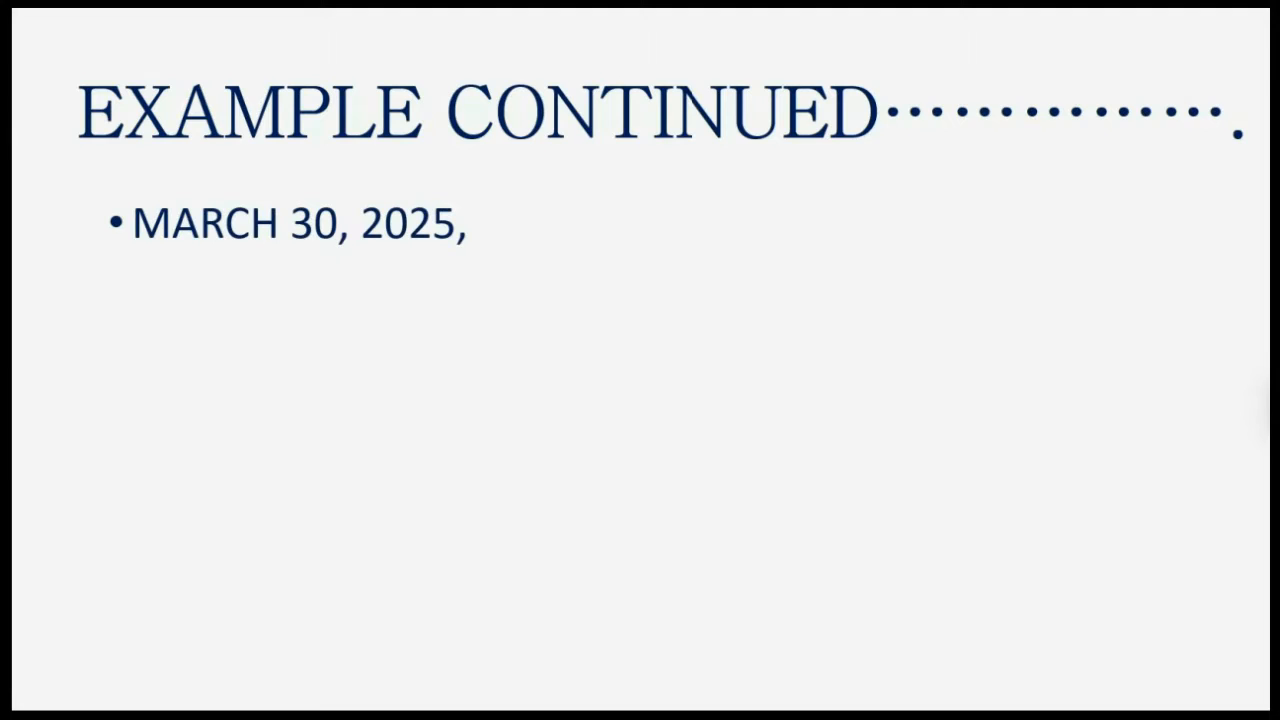
pyautogui.press('Right')
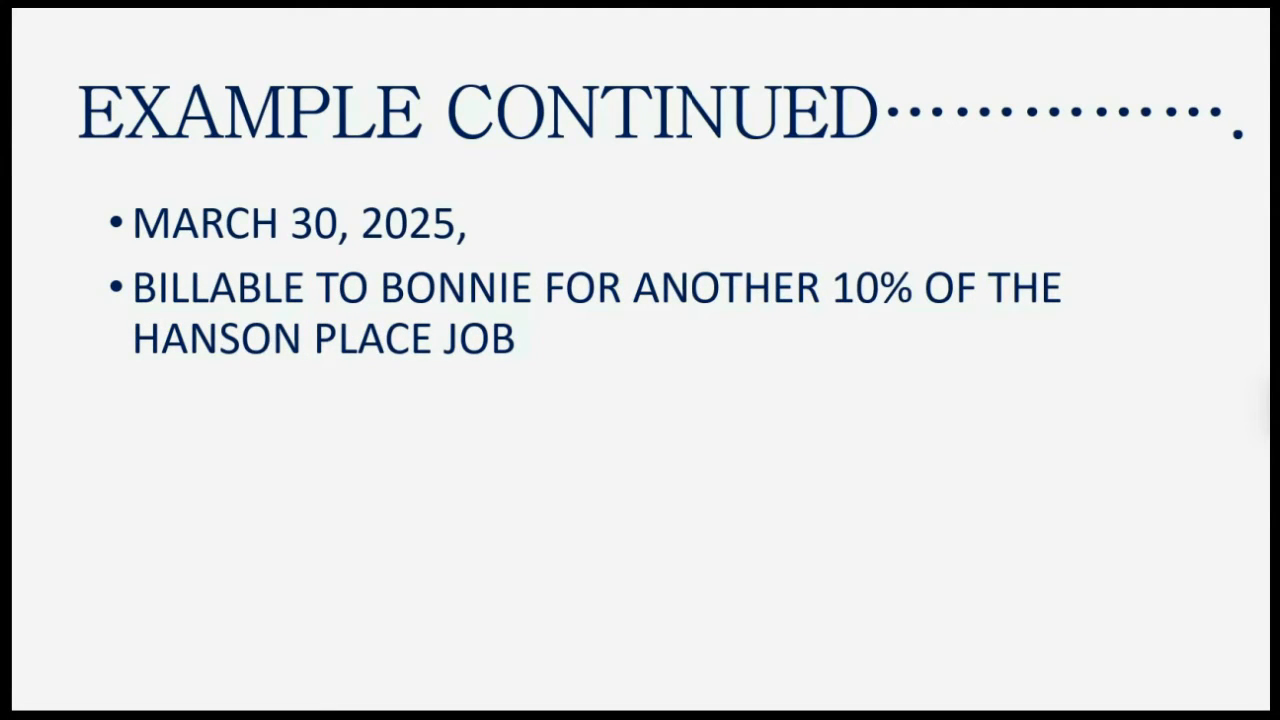
pyautogui.press('Right')
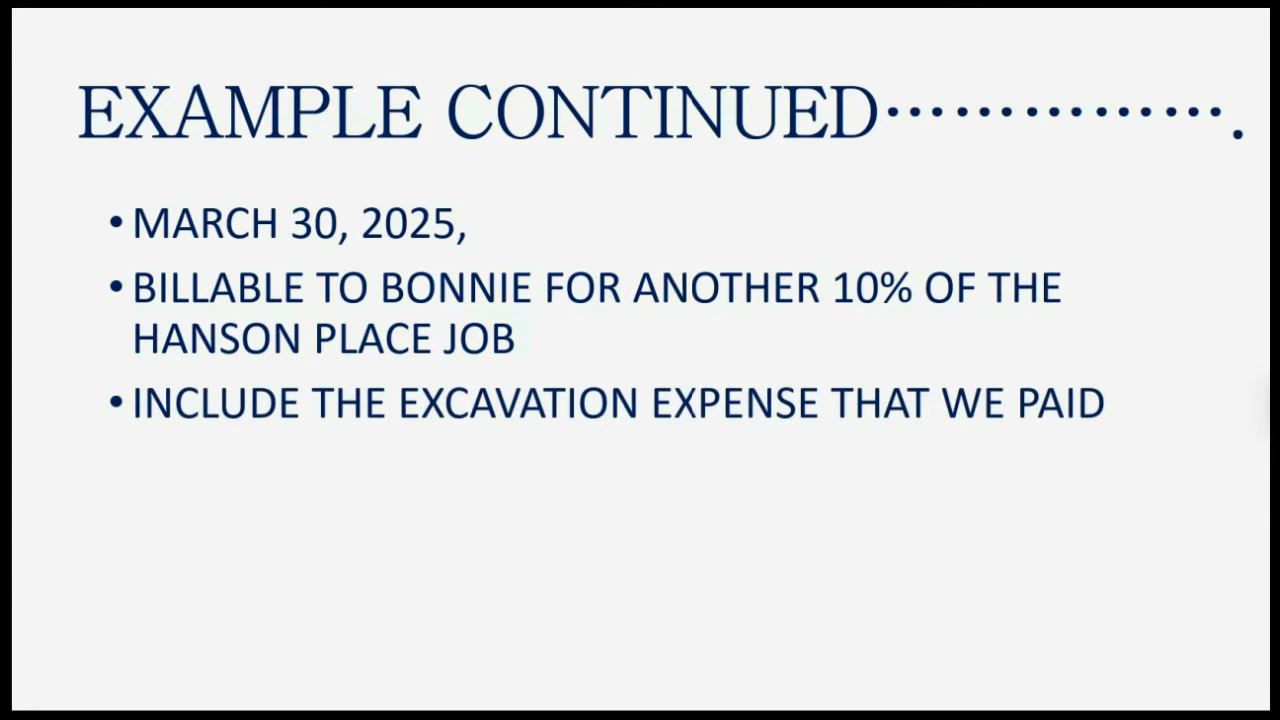
pyautogui.press('Right')
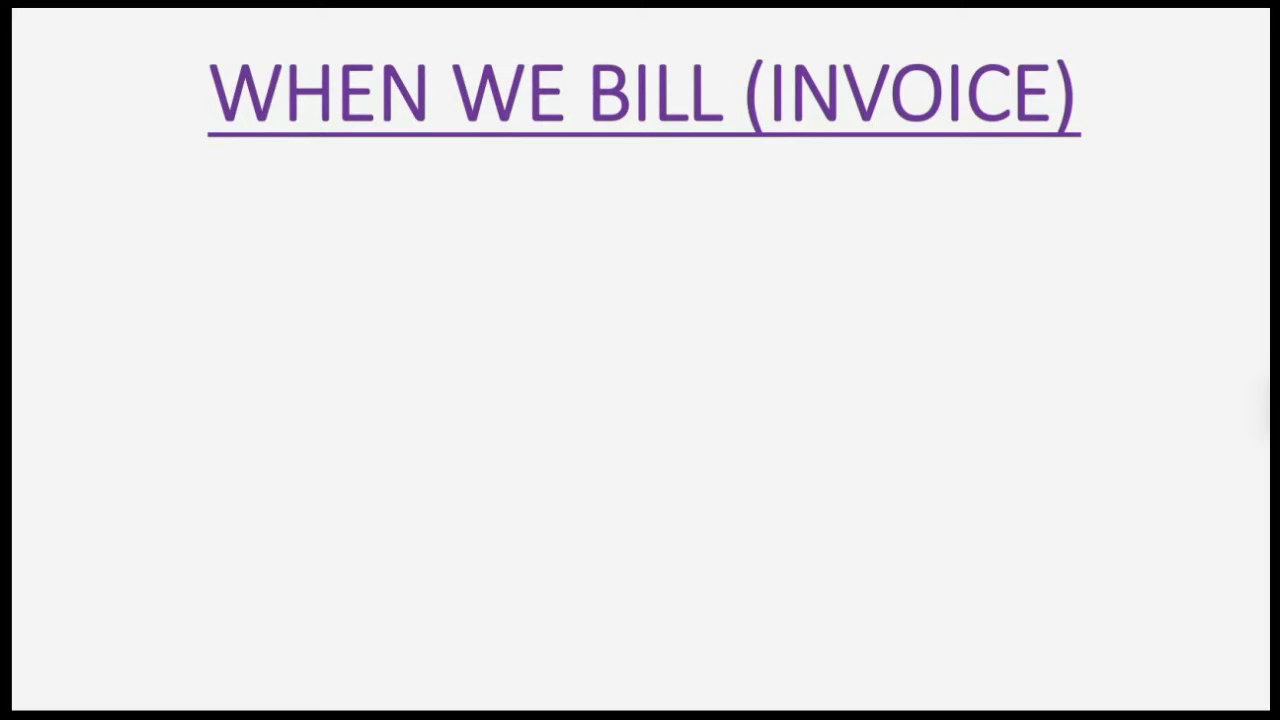
pyautogui.press('Right')
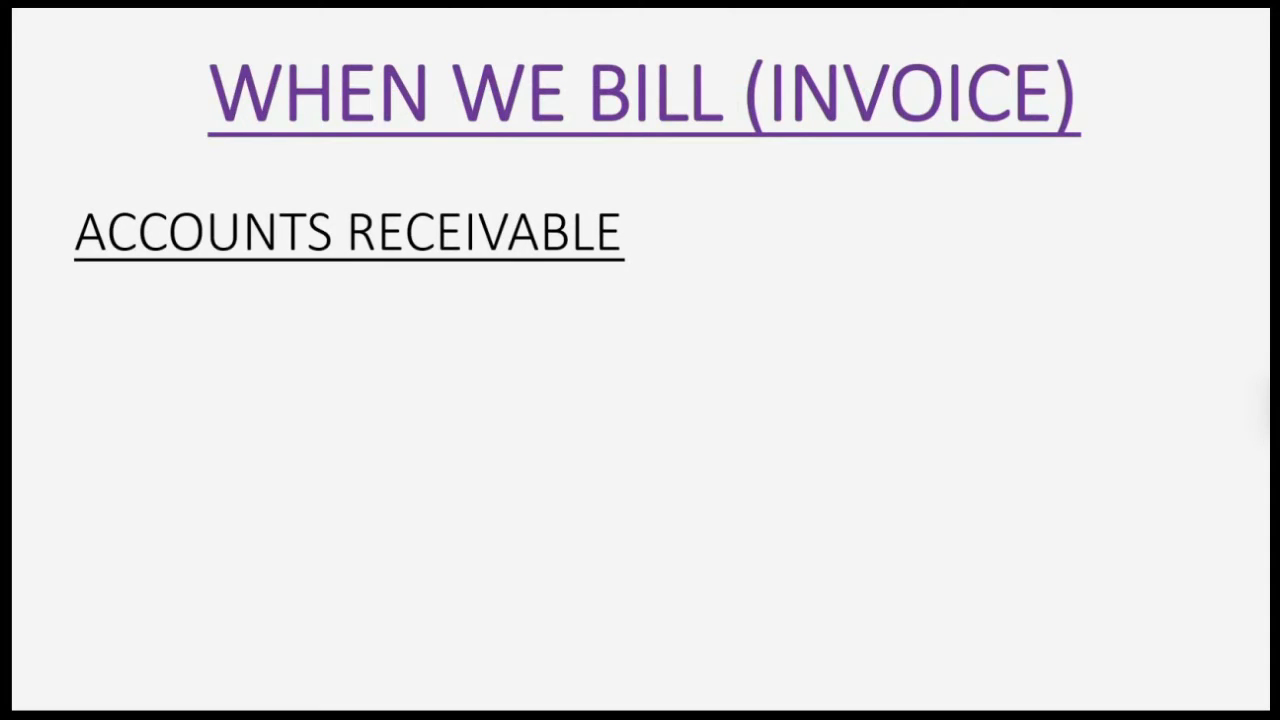
pyautogui.press('Right')
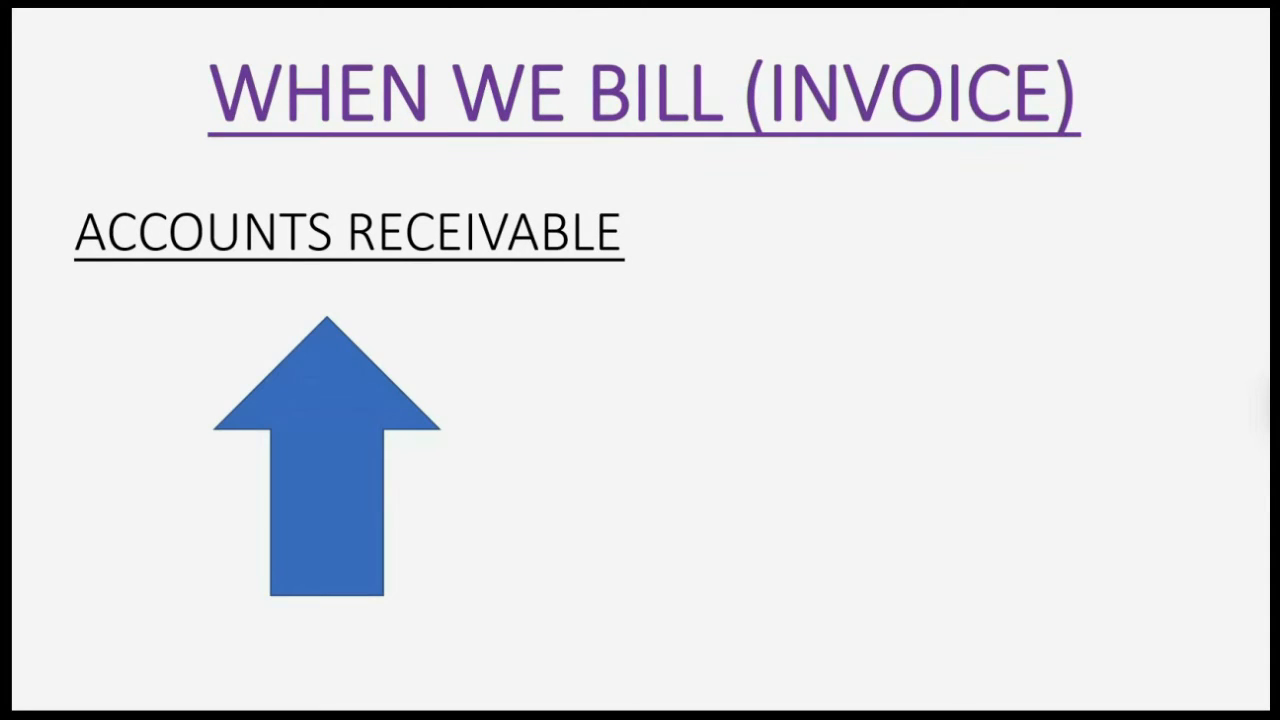
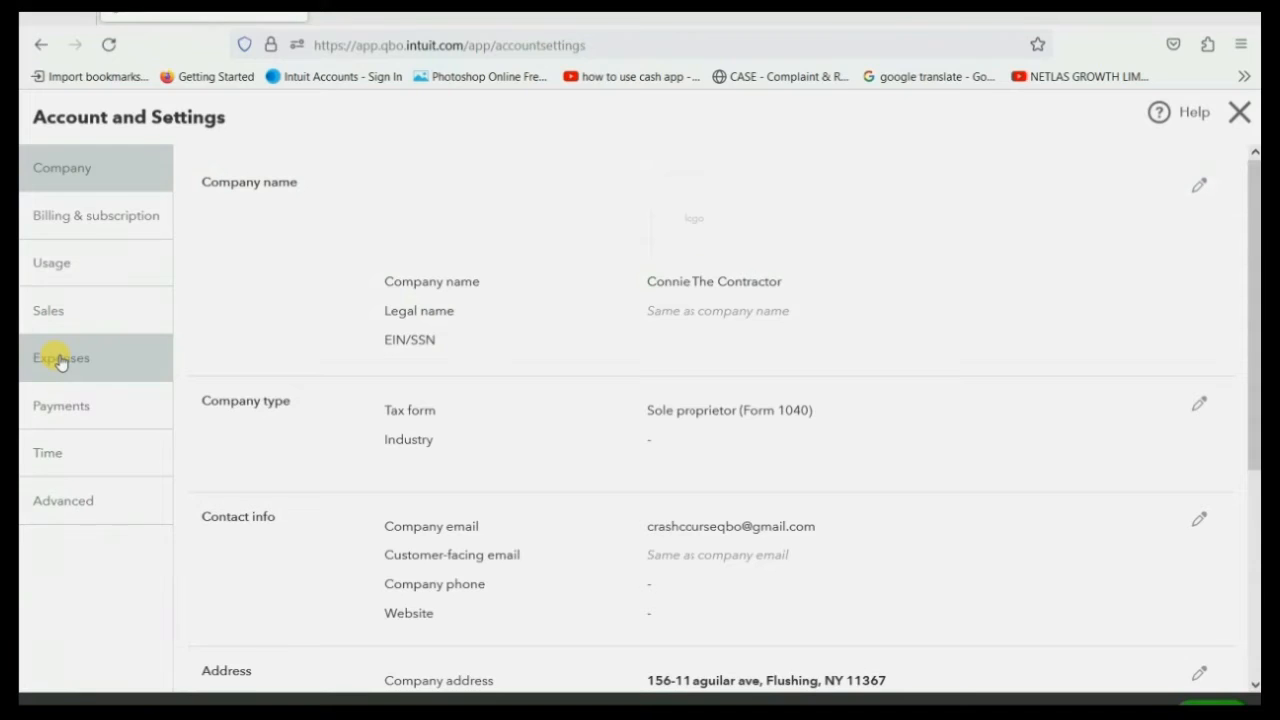
# - In the bills and expenses settings, enable tracking billable expenses and items as income in a single account, save, and close the settings
pyautogui.click(60, 362)
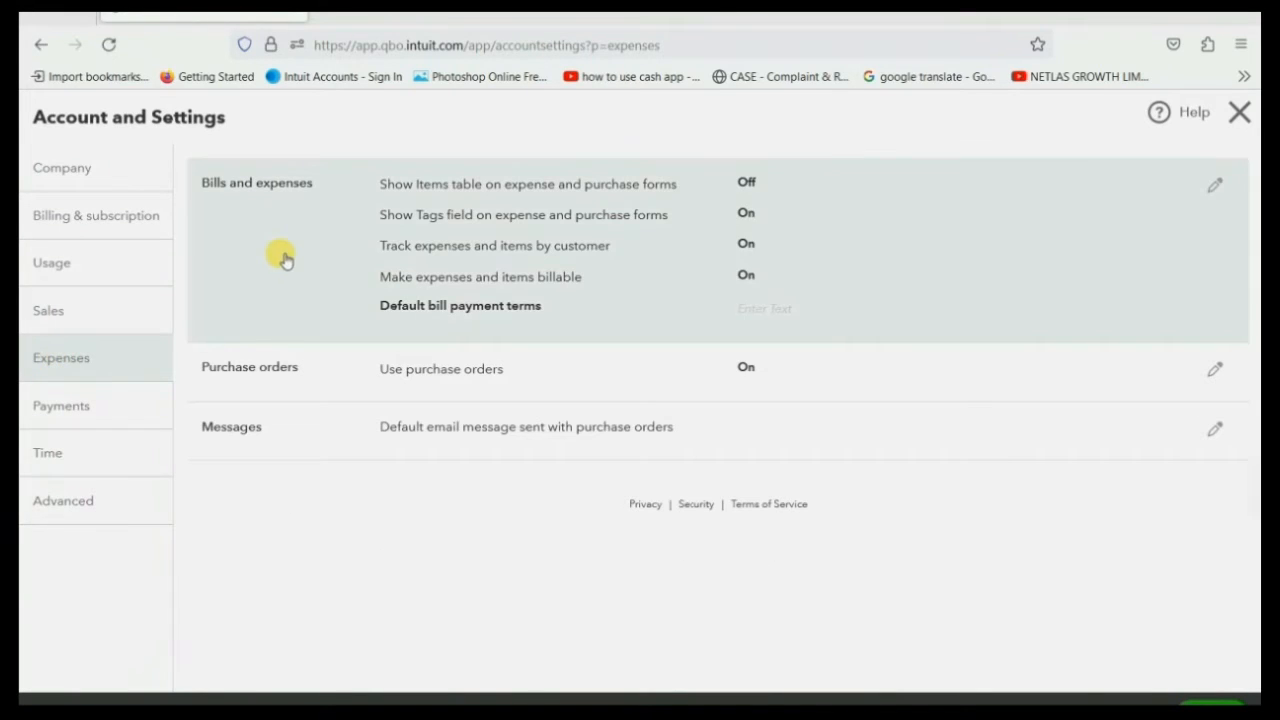
pyautogui.click(668, 258)
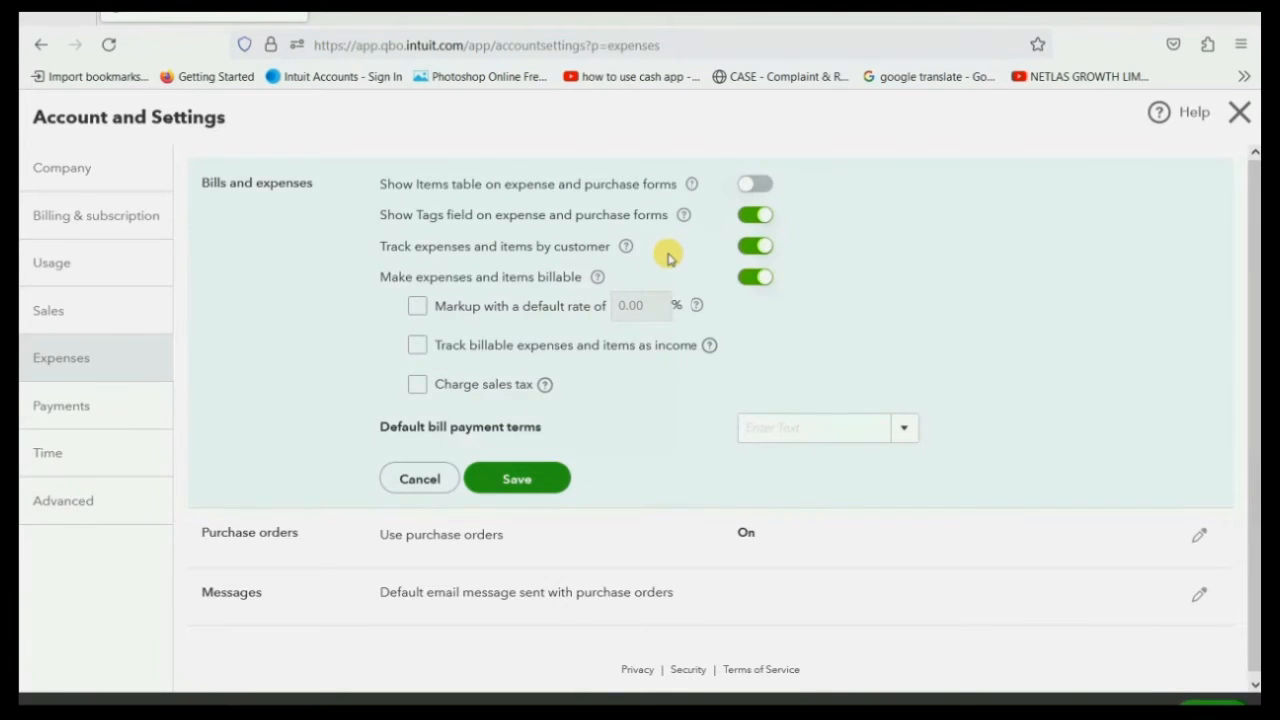
pyautogui.click(416, 348)
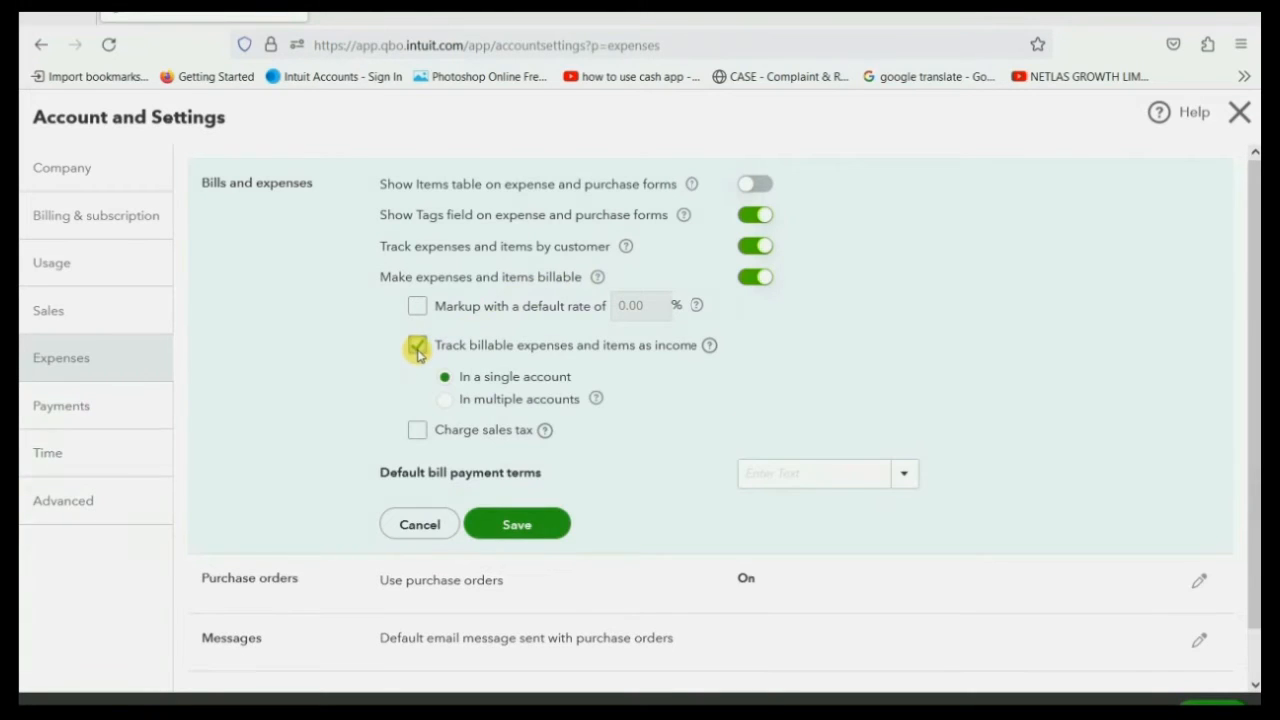
pyautogui.click(518, 524)
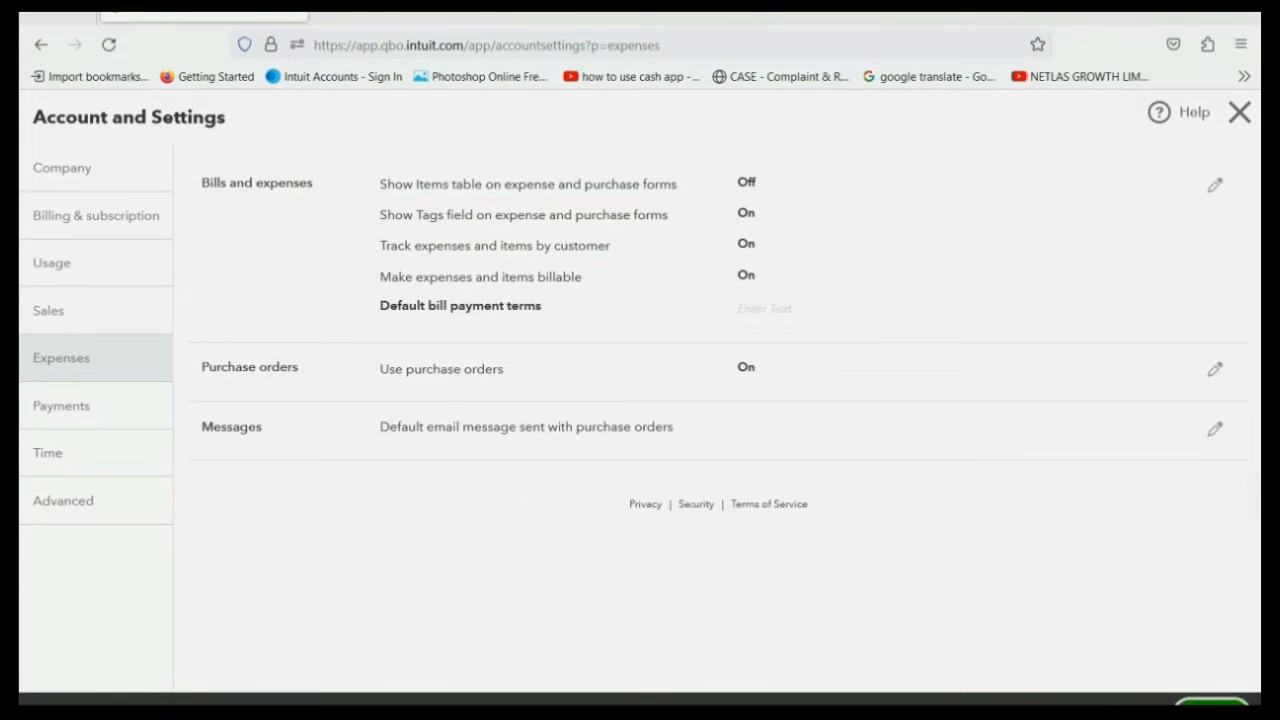
pyautogui.click(1212, 702)
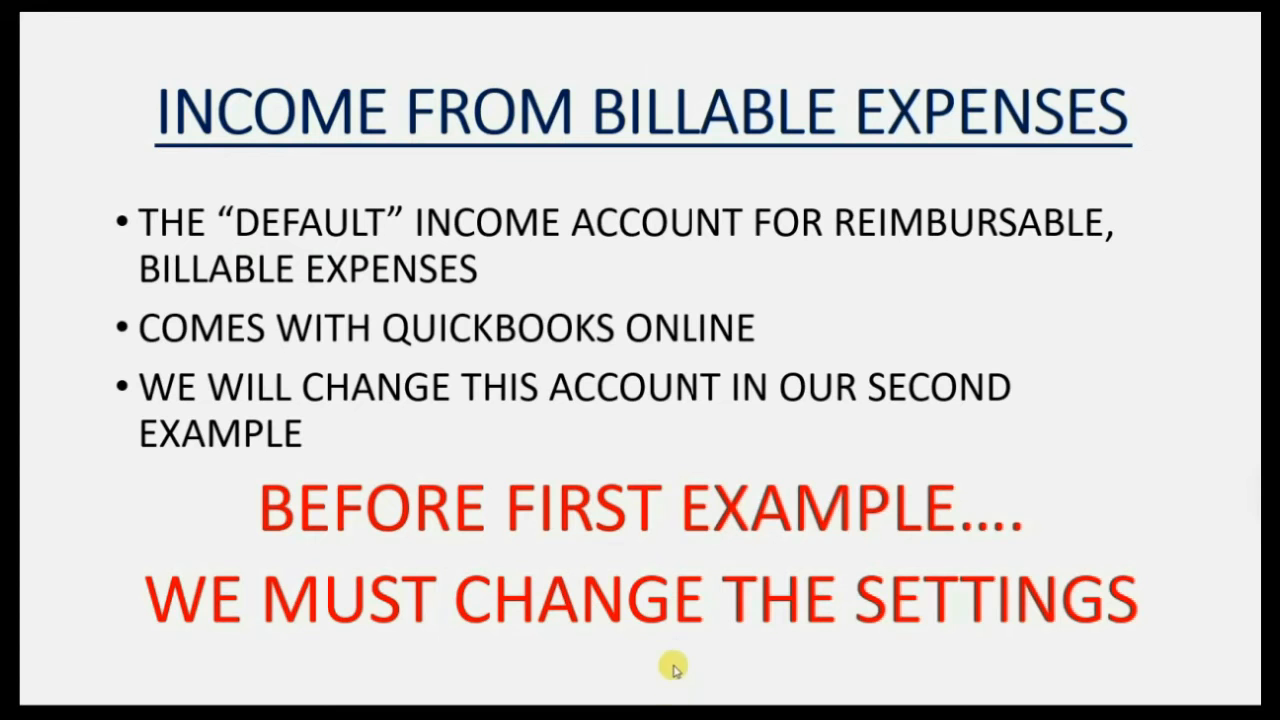
pyautogui.click(685, 635)
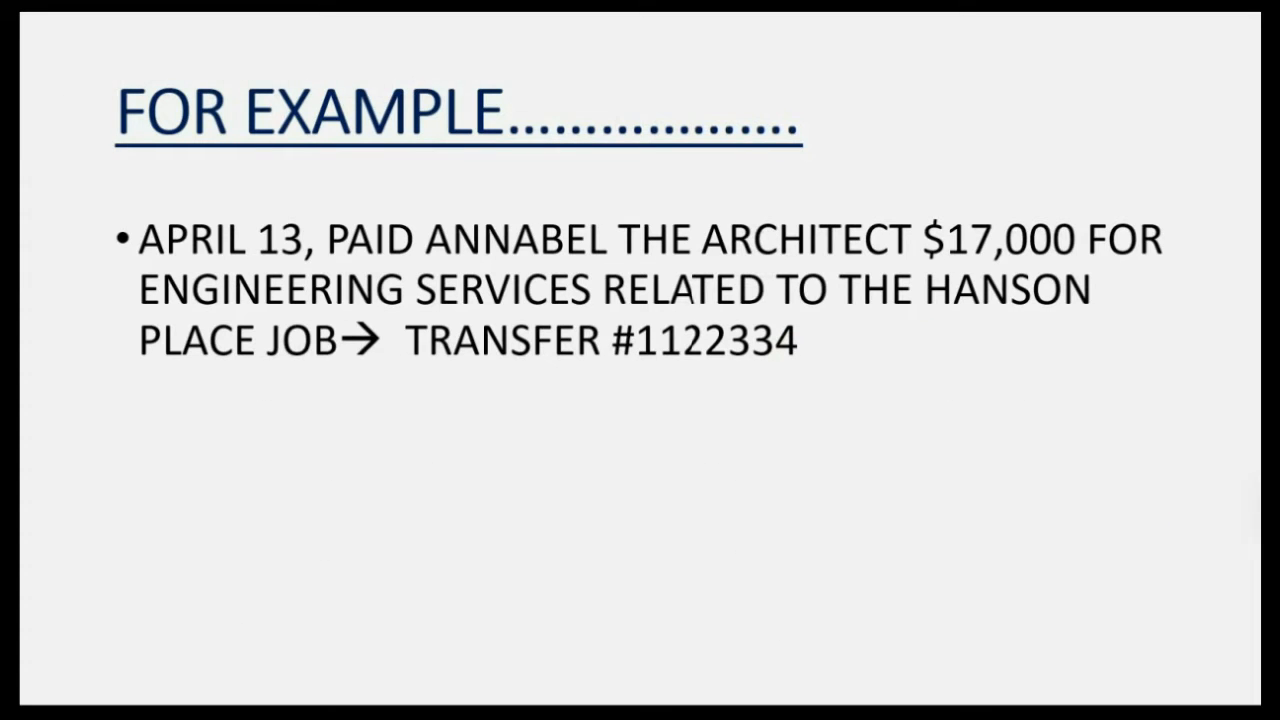
pyautogui.press('Right')
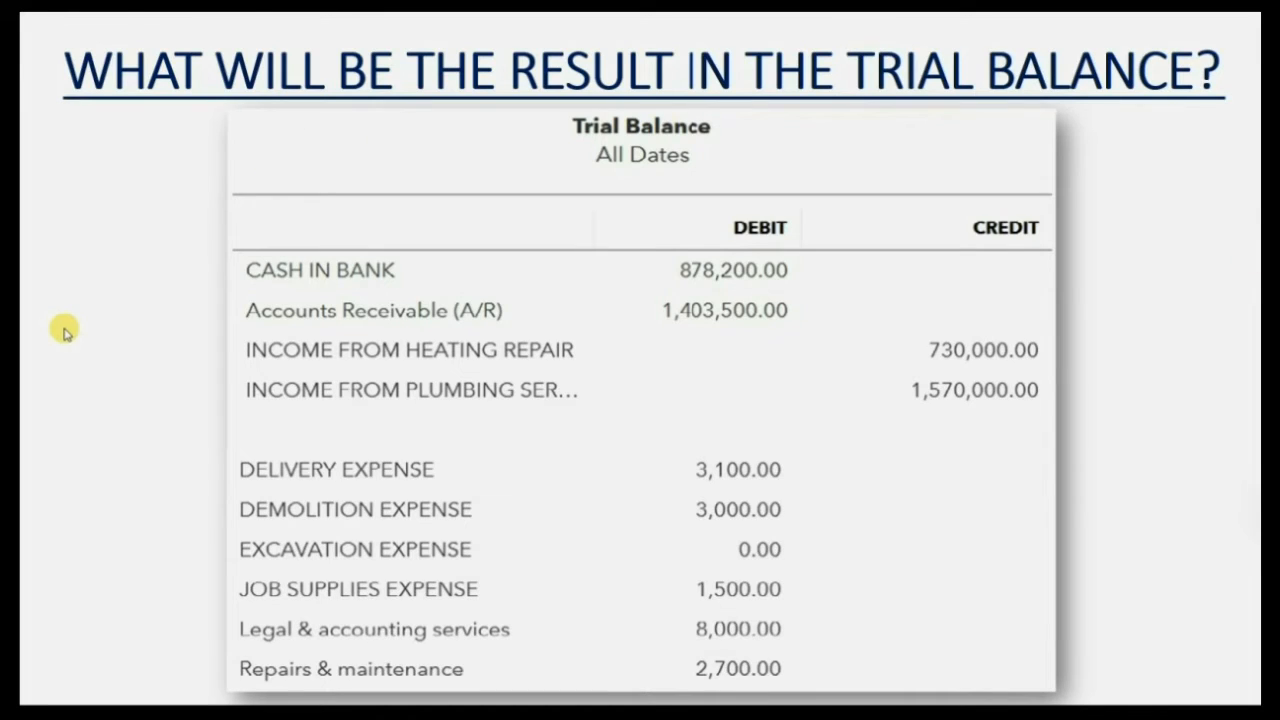
pyautogui.click(304, 436)
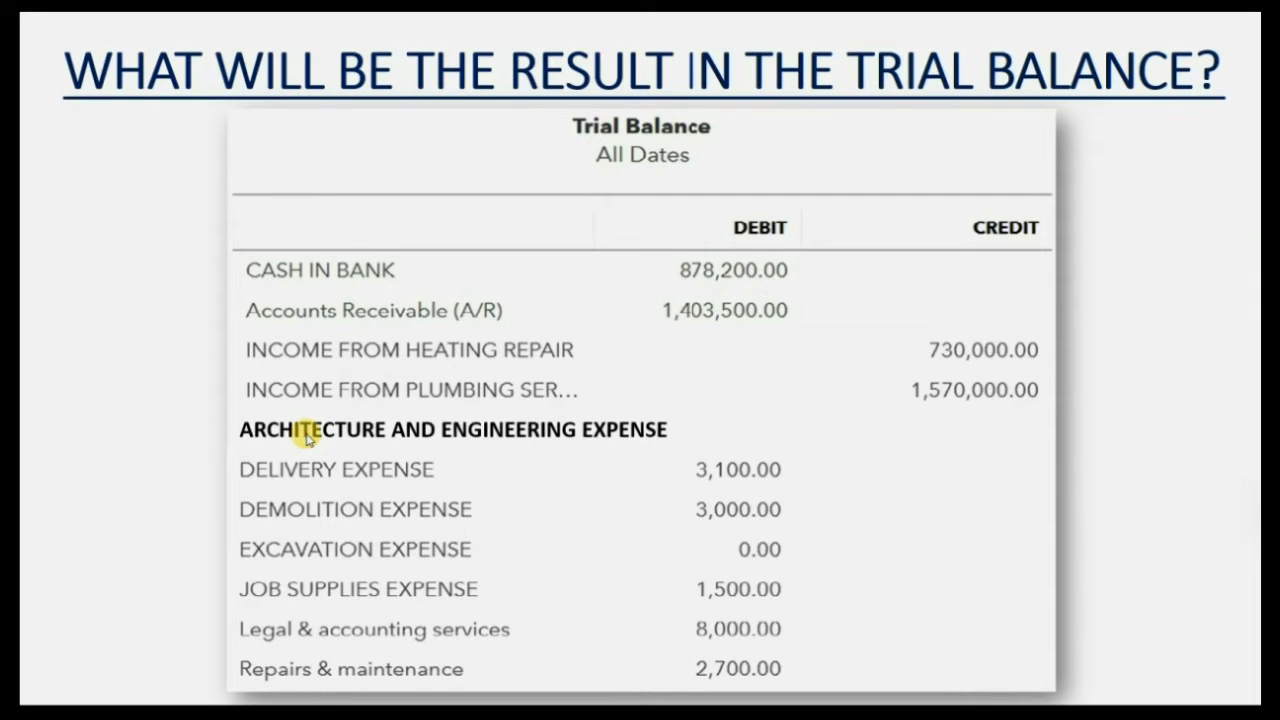
pyautogui.click(694, 432)
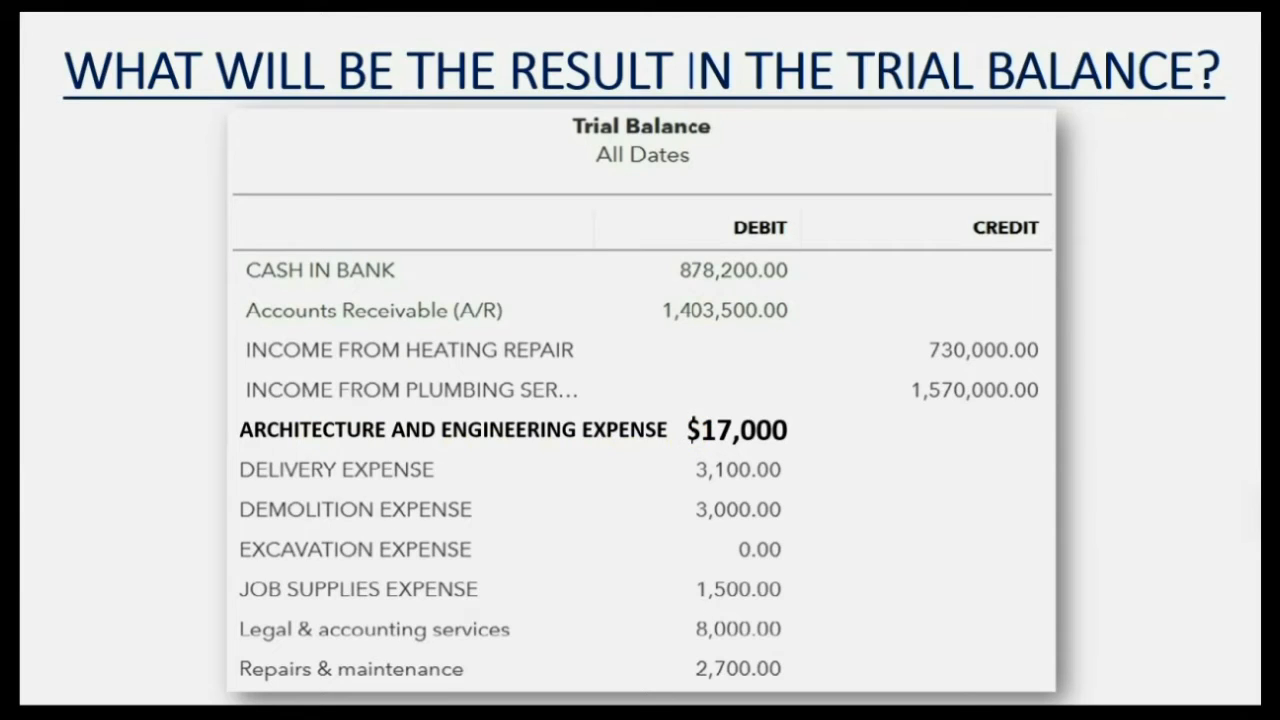
pyautogui.click(776, 280)
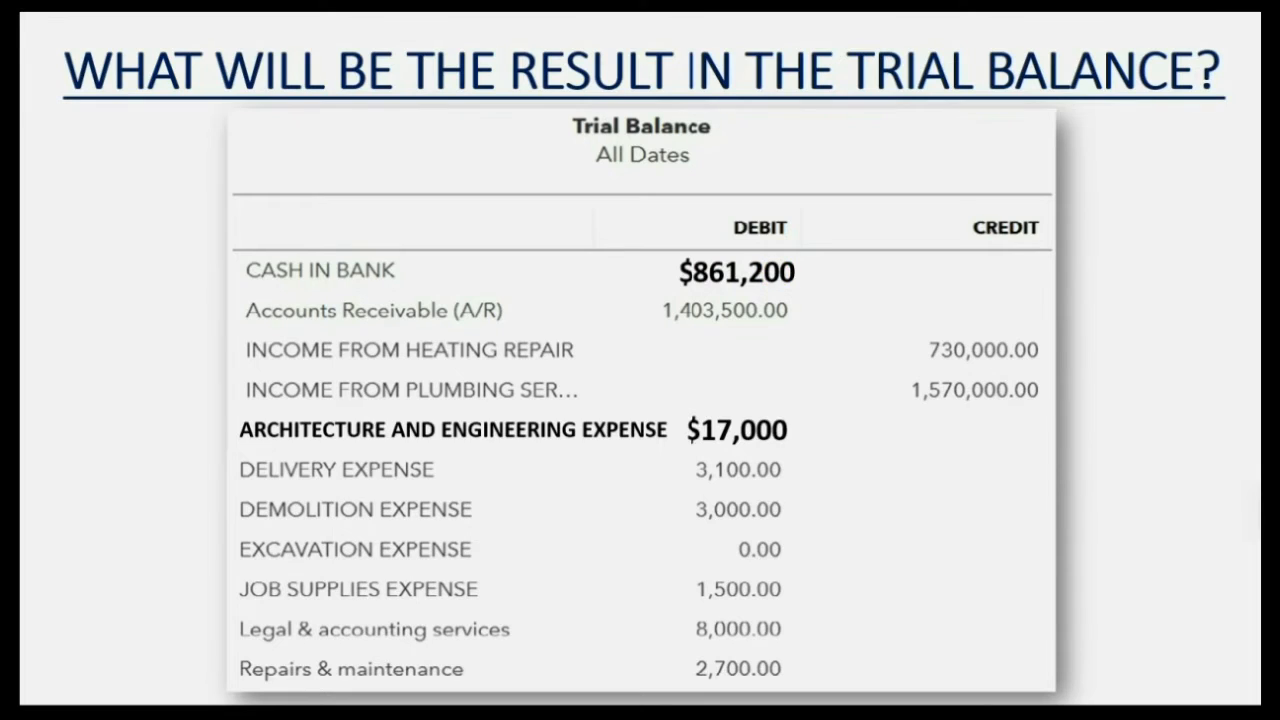
# - Switch to QuickBooks in Firefox and create a new expense
pyautogui.moveTo(718, 716)
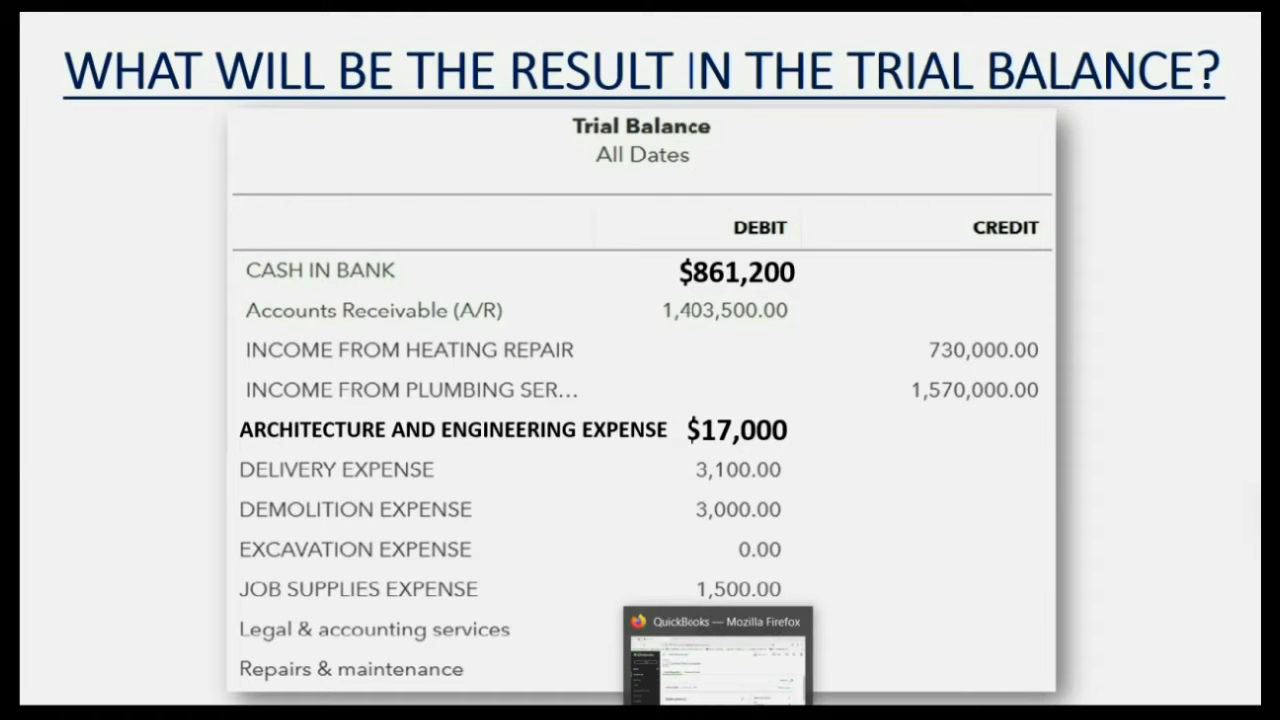
pyautogui.click(718, 655)
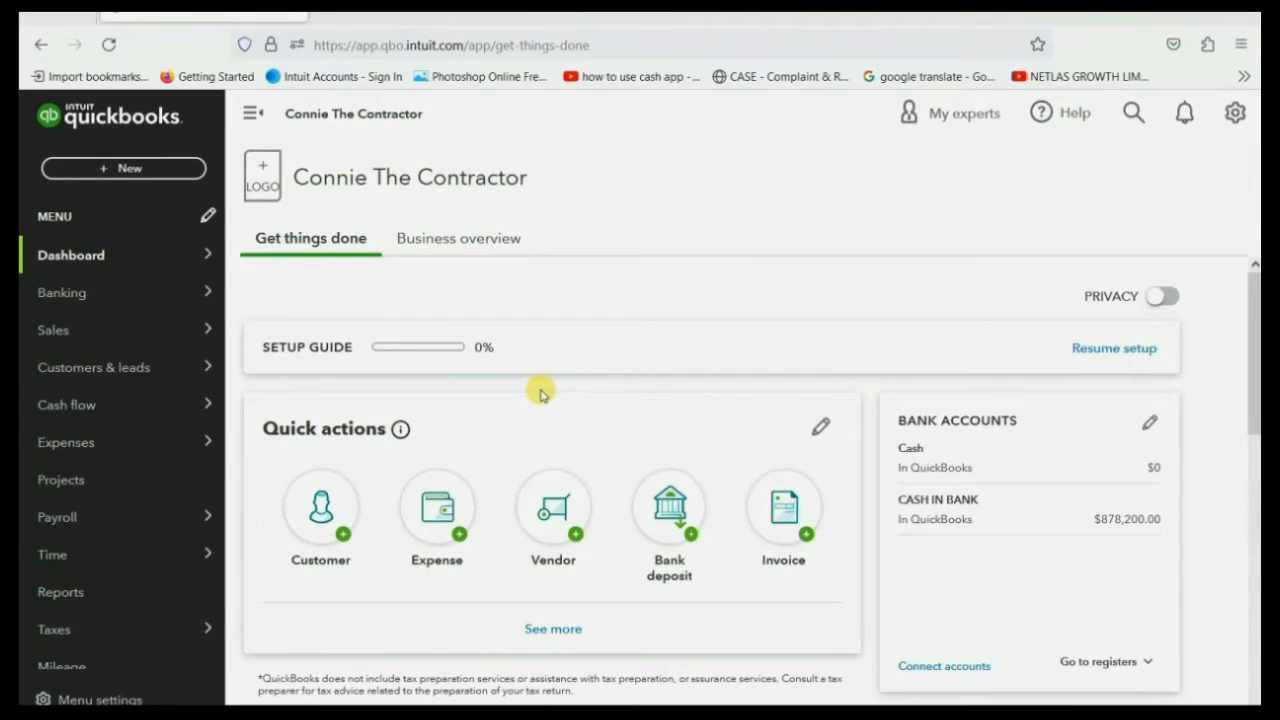
pyautogui.click(125, 168)
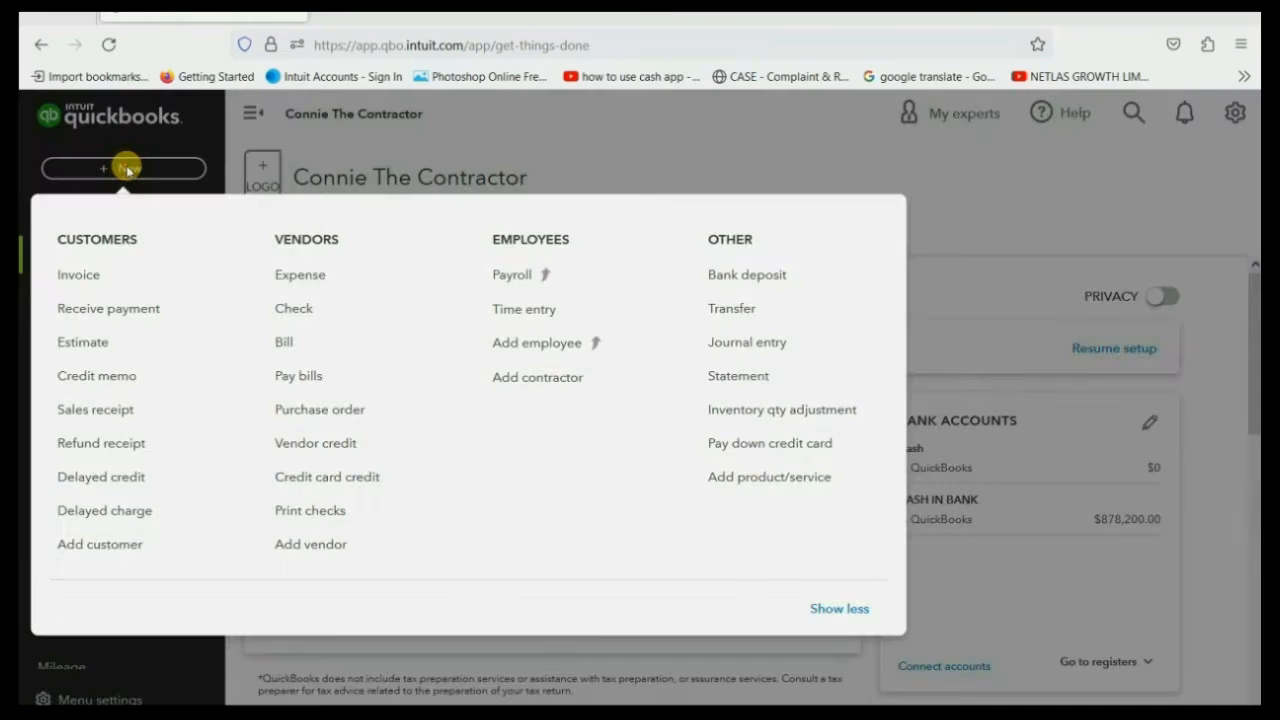
pyautogui.click(308, 281)
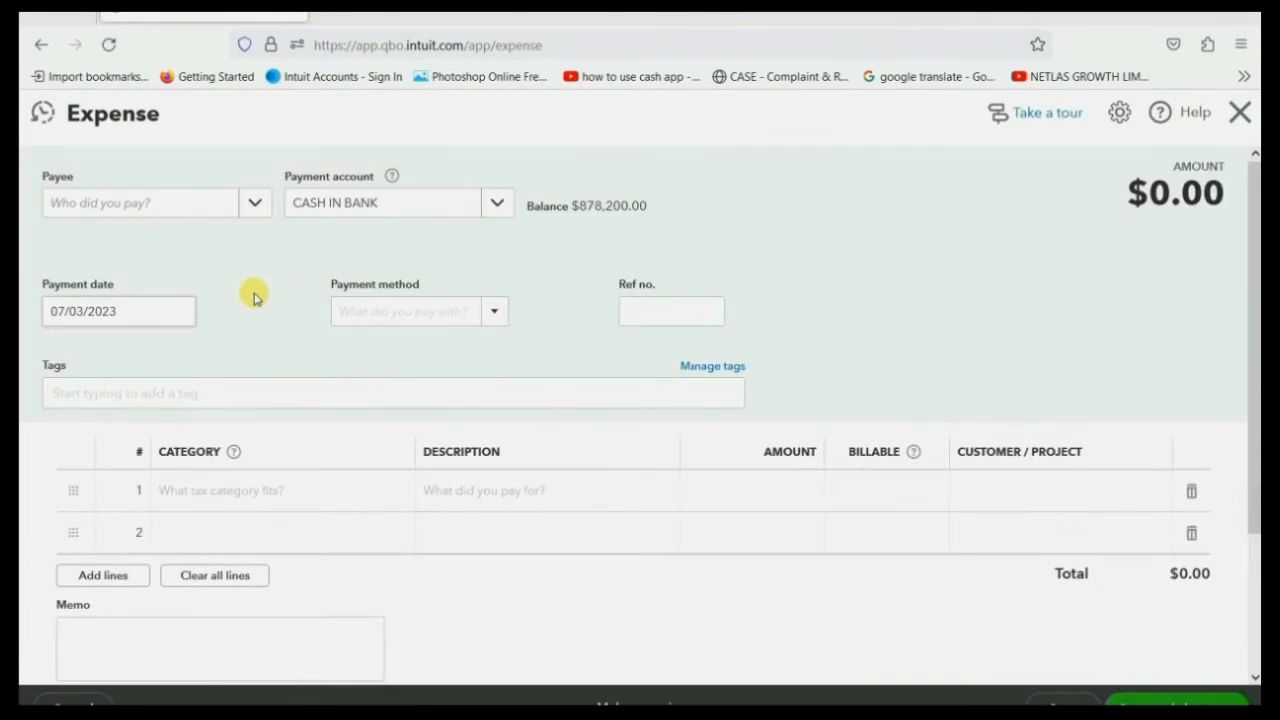
# - Set the expense's payment date to 04/13/2025
pyautogui.click(171, 313)
pyautogui.click(62, 360)
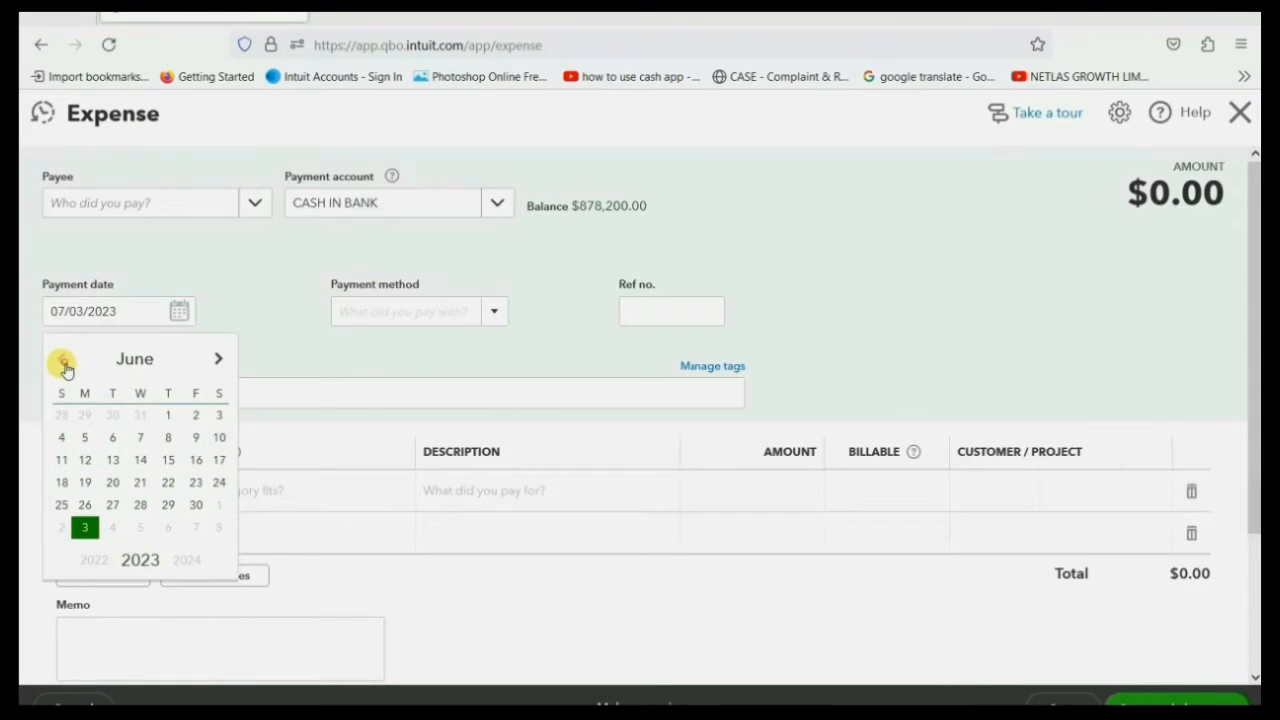
pyautogui.click(62, 360)
pyautogui.click(63, 362)
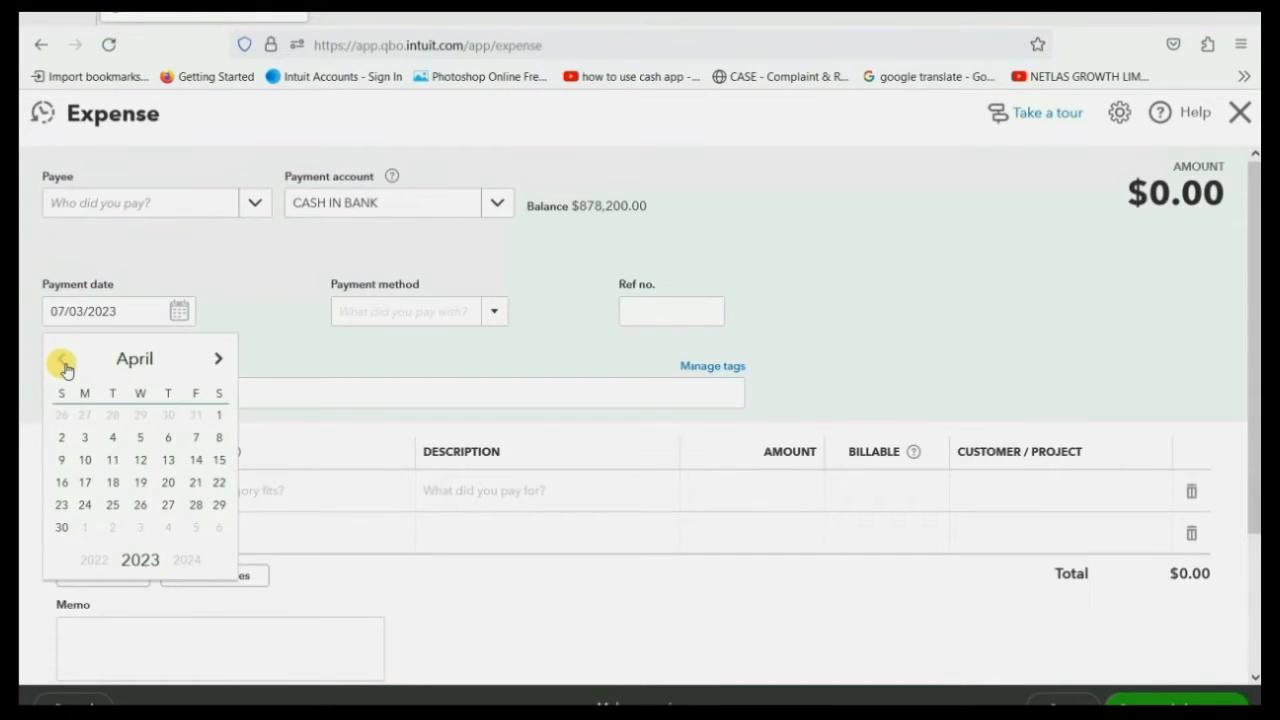
pyautogui.click(168, 460)
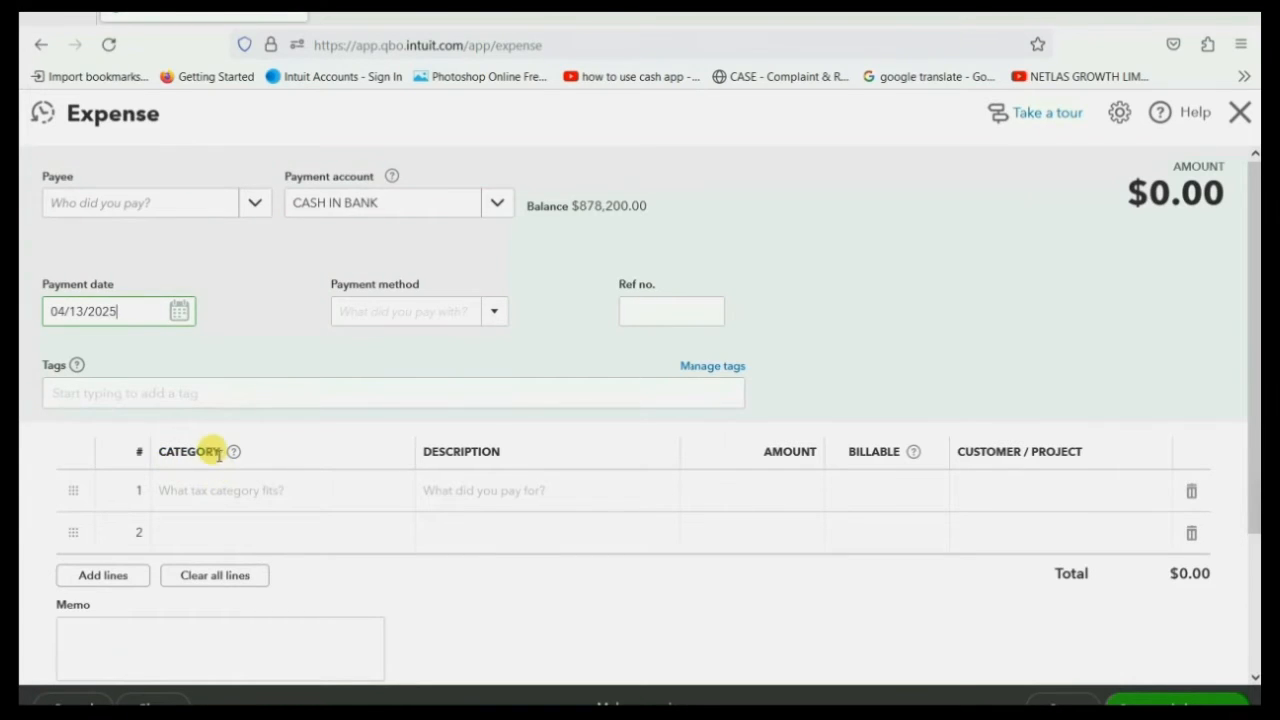
# - Choose the architect vendor as the expense's payee, with CASH IN BANK as the payment account
pyautogui.click(254, 205)
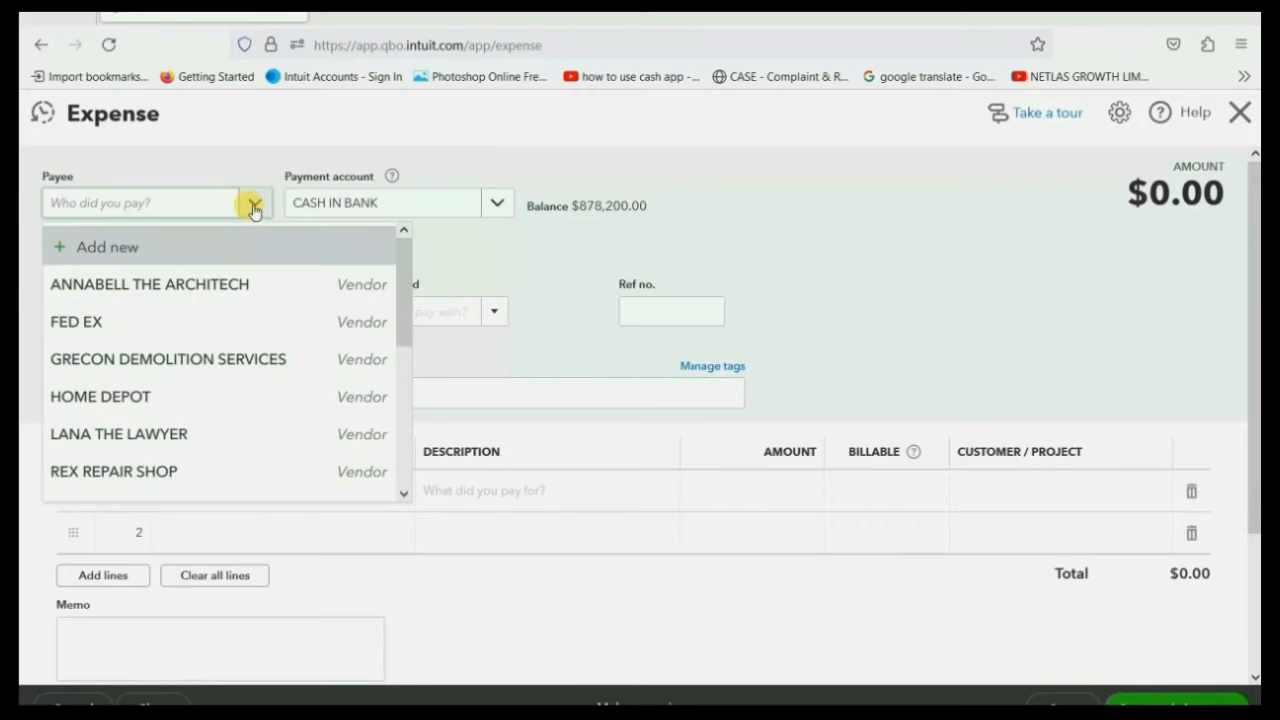
pyautogui.click(254, 283)
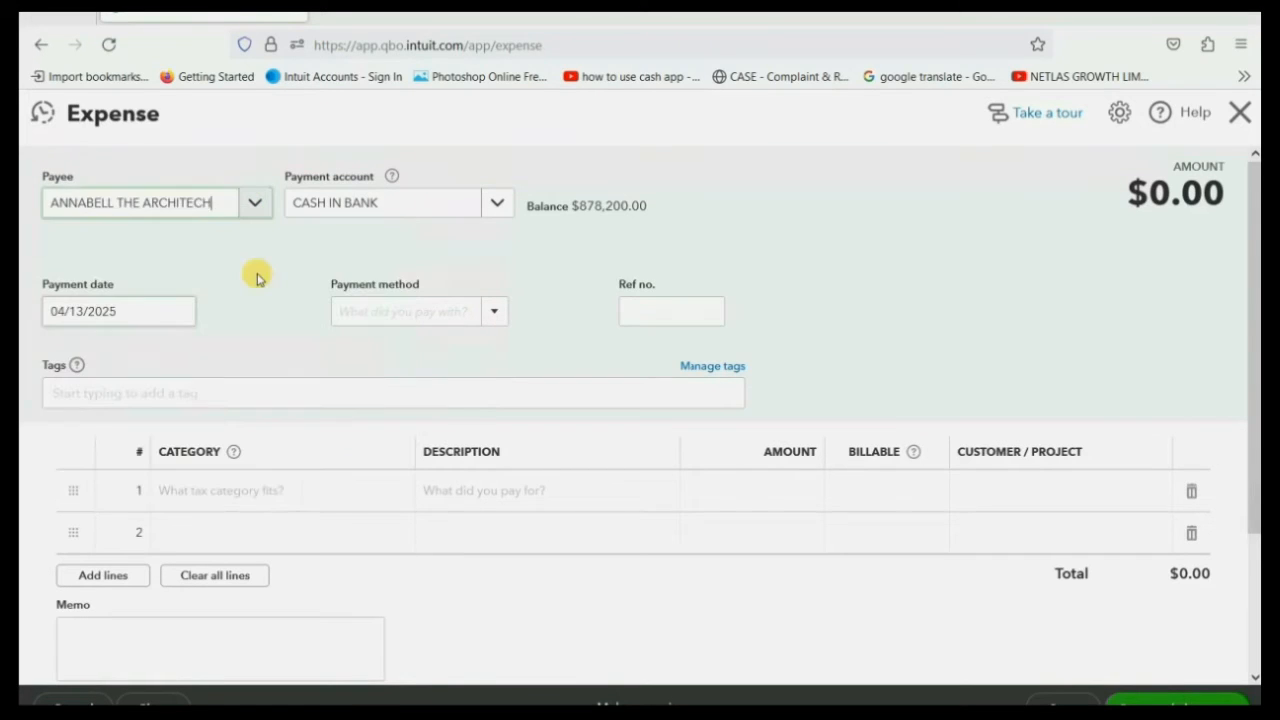
pyautogui.click(493, 210)
pyautogui.click(494, 211)
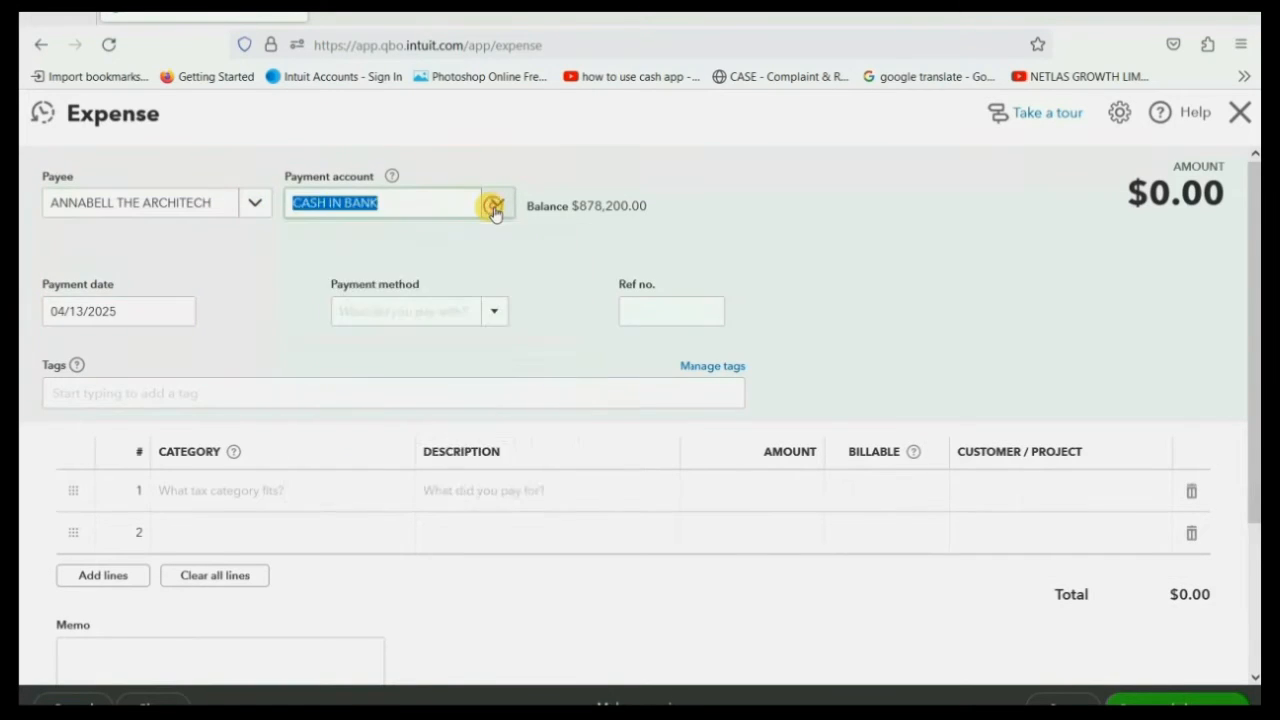
# - Enter 1122334 as the expense's reference number and open the first category line for entry
pyautogui.click(621, 310)
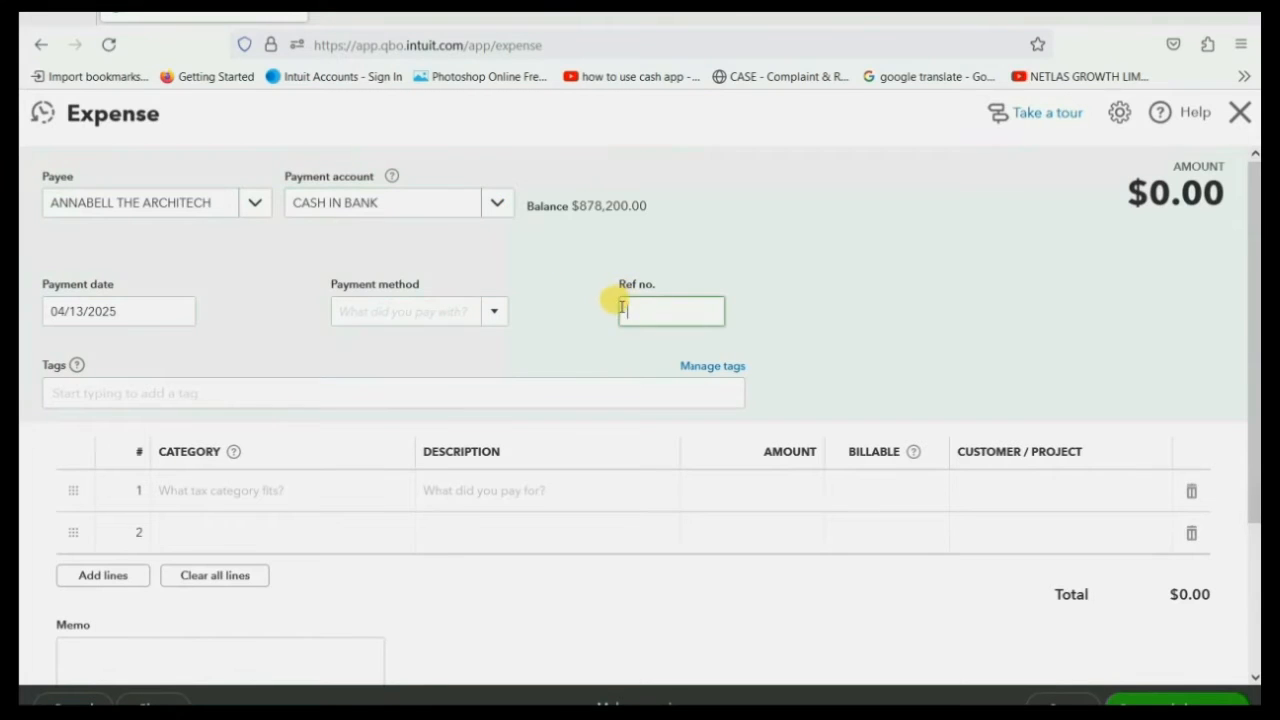
pyautogui.write('1122334')
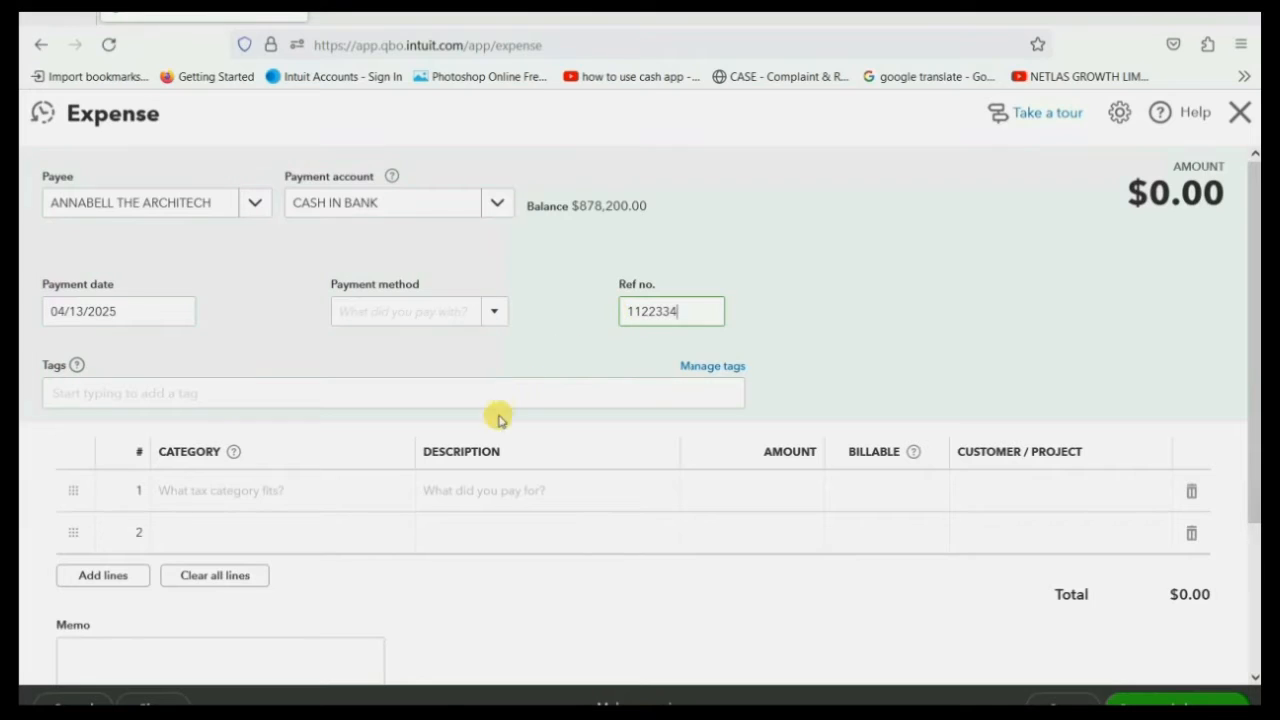
pyautogui.click(391, 488)
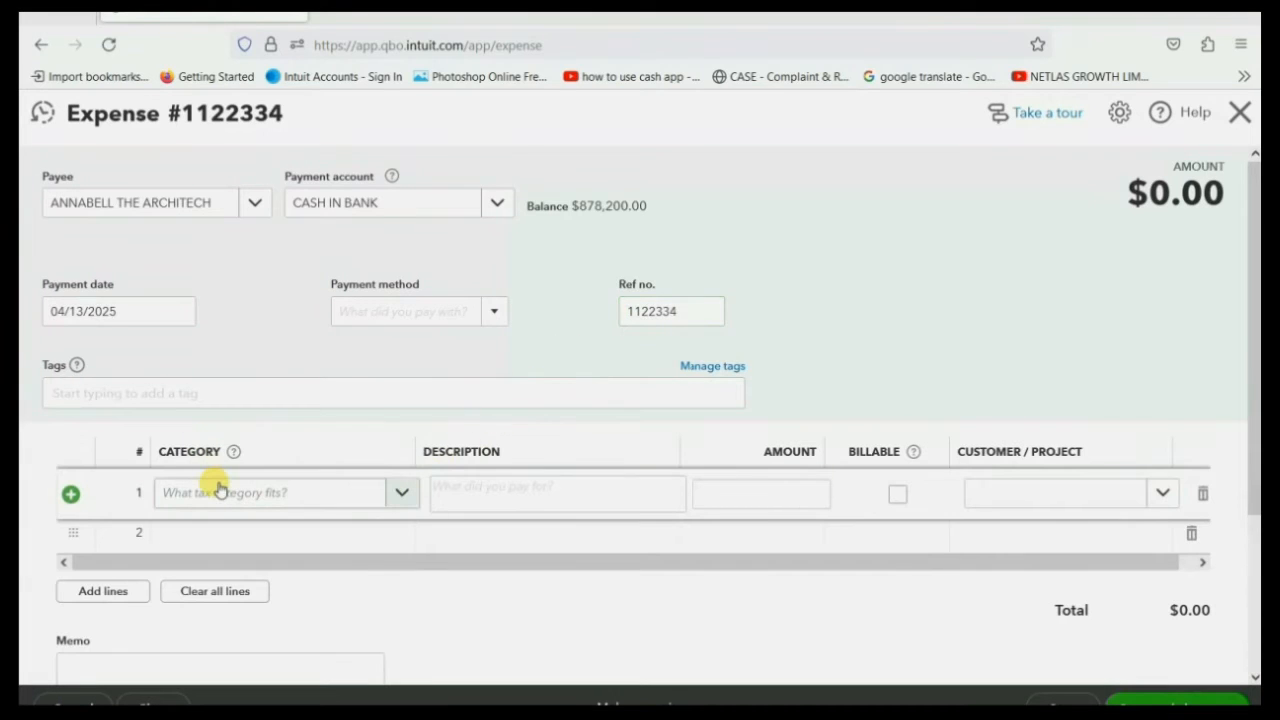
# - Categorize the expense's first line as ARCHITECTURE AND ENGINEERING EXPENSE with an amount of 17,000.00
pyautogui.click(398, 495)
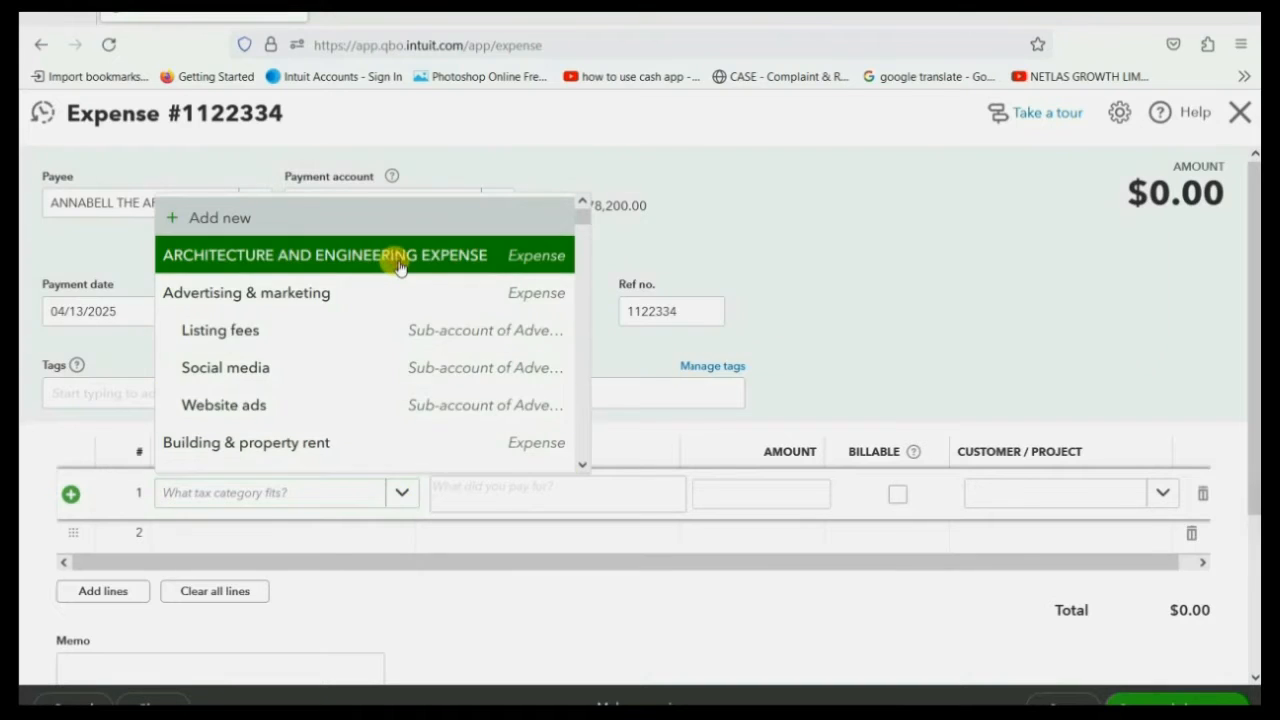
pyautogui.click(399, 258)
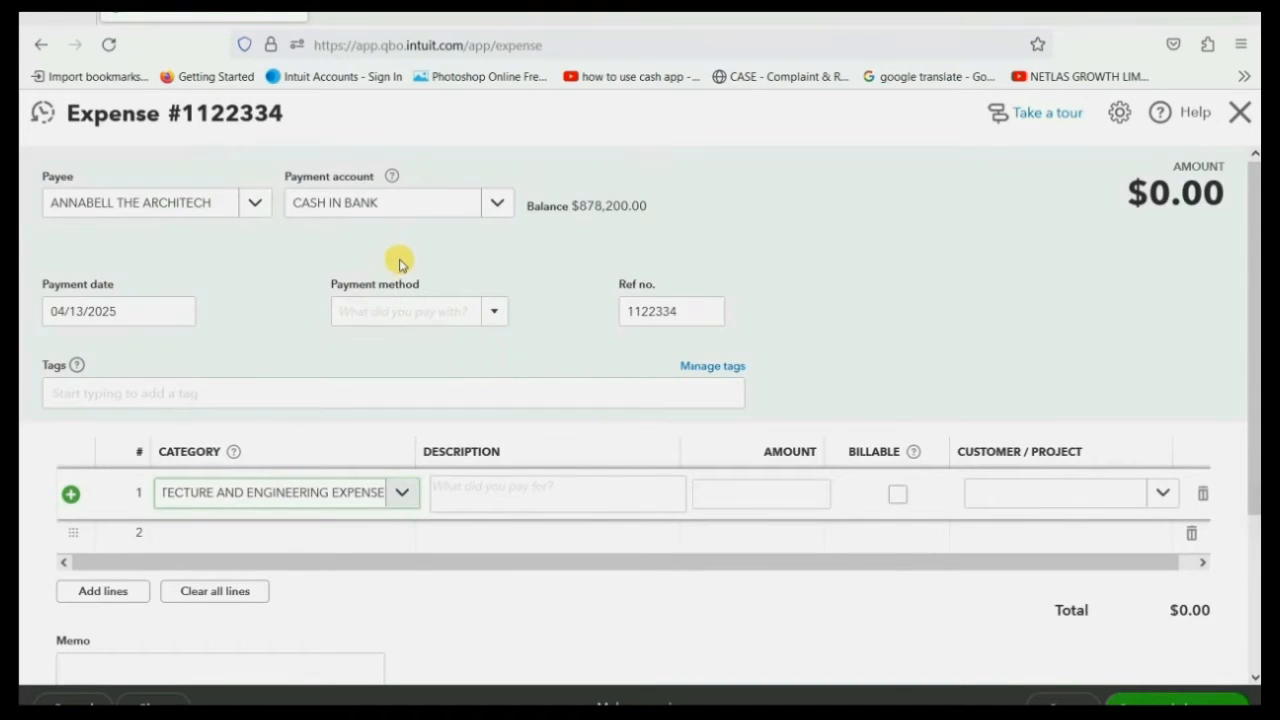
pyautogui.click(717, 492)
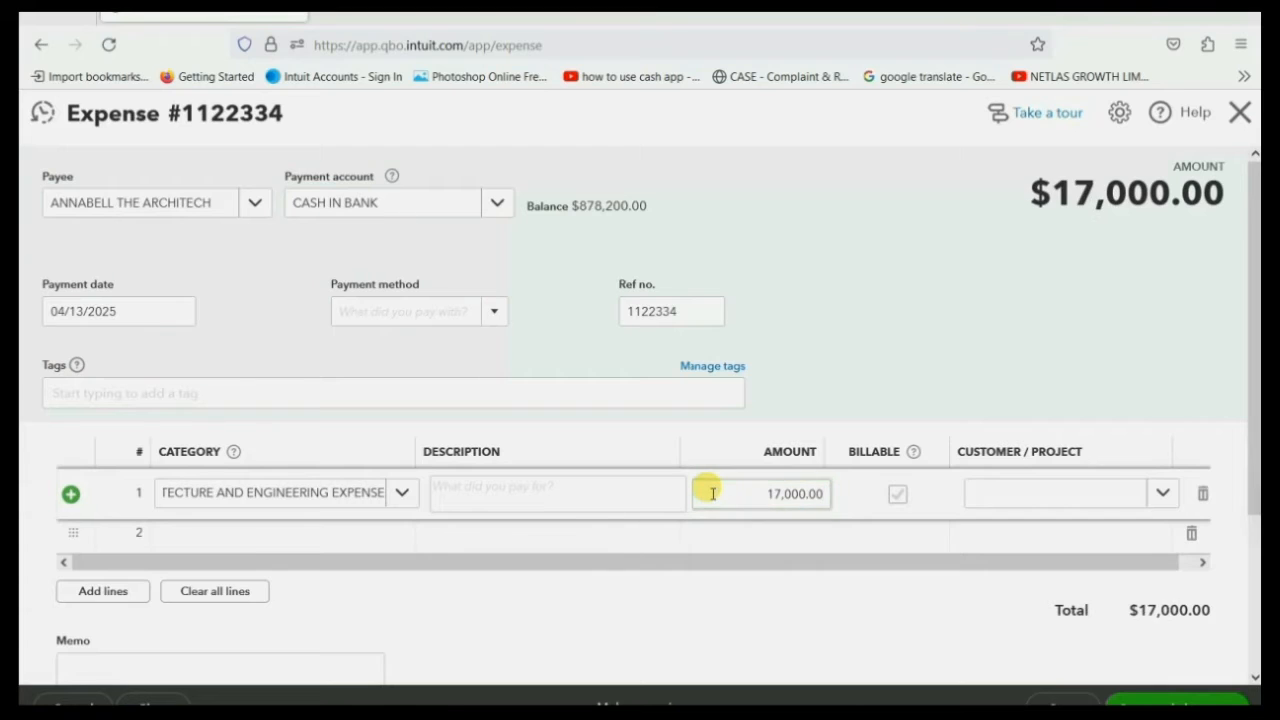
# - Mark the expense line as billable to the HANSON PLACE project and save the expense
pyautogui.click(898, 493)
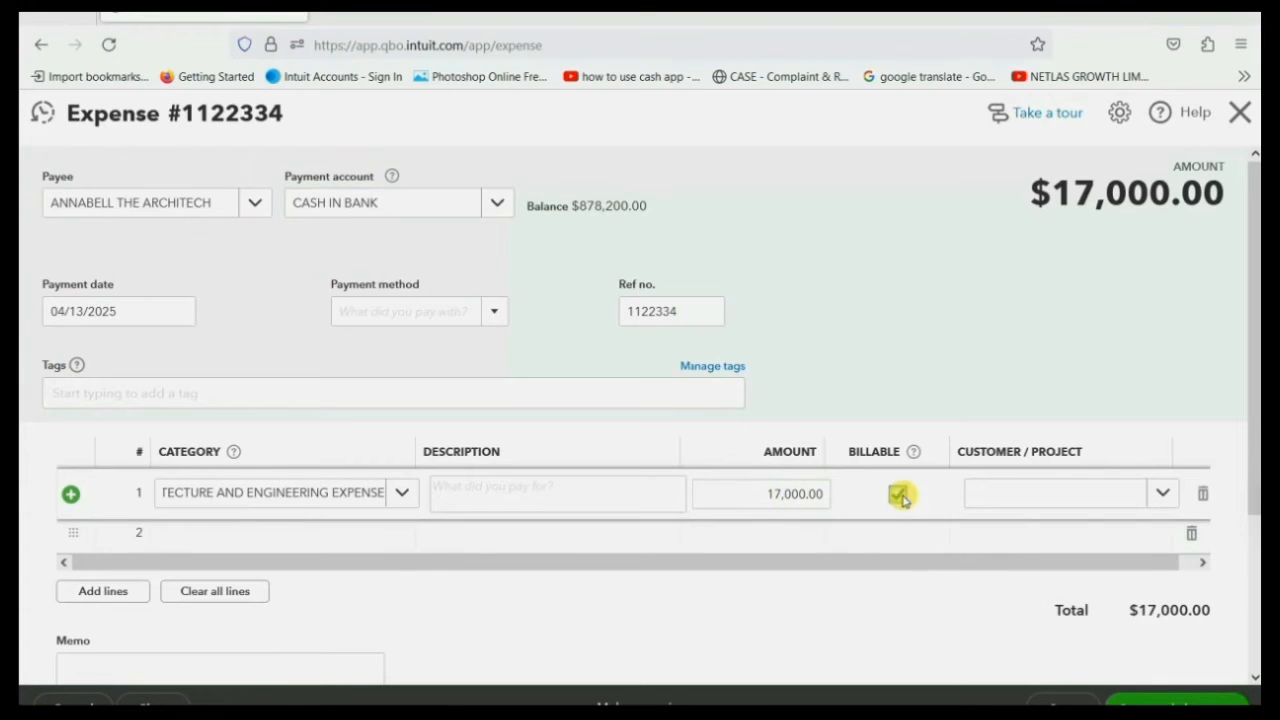
pyautogui.click(1163, 495)
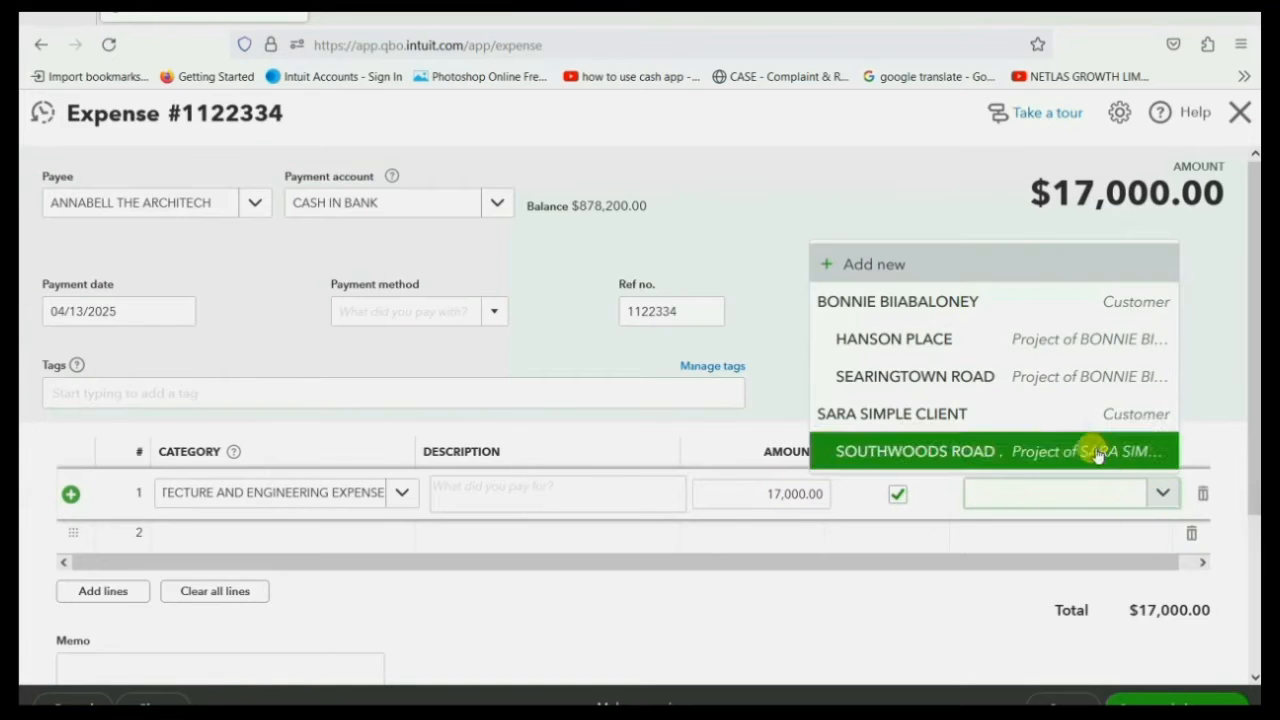
pyautogui.click(965, 350)
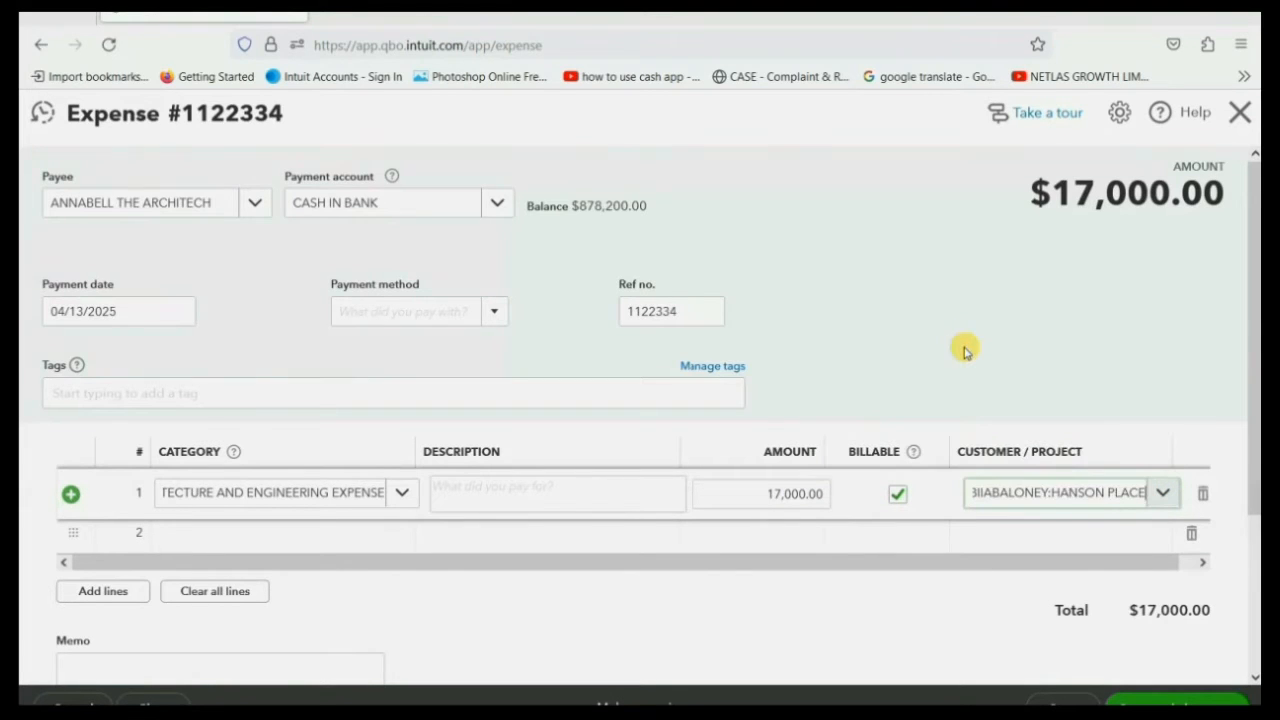
pyautogui.click(1160, 698)
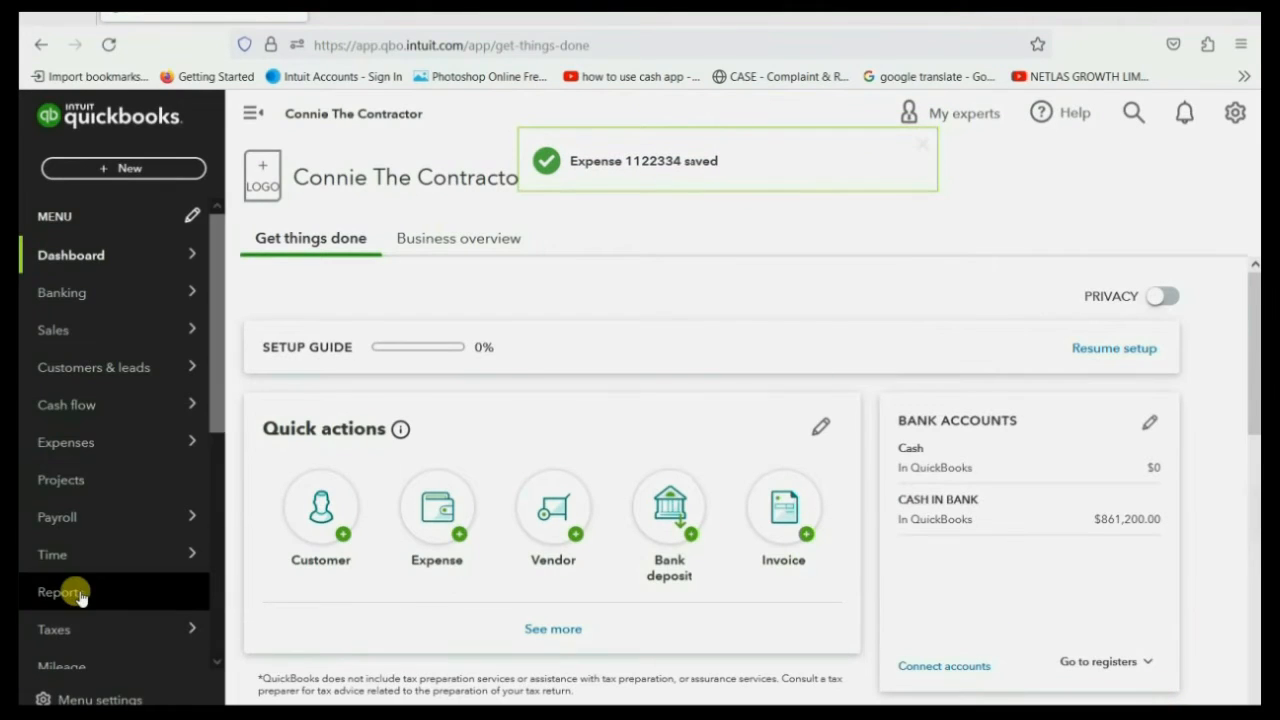
# - Open the saved Trial Balance report from the custom reports
pyautogui.click(81, 597)
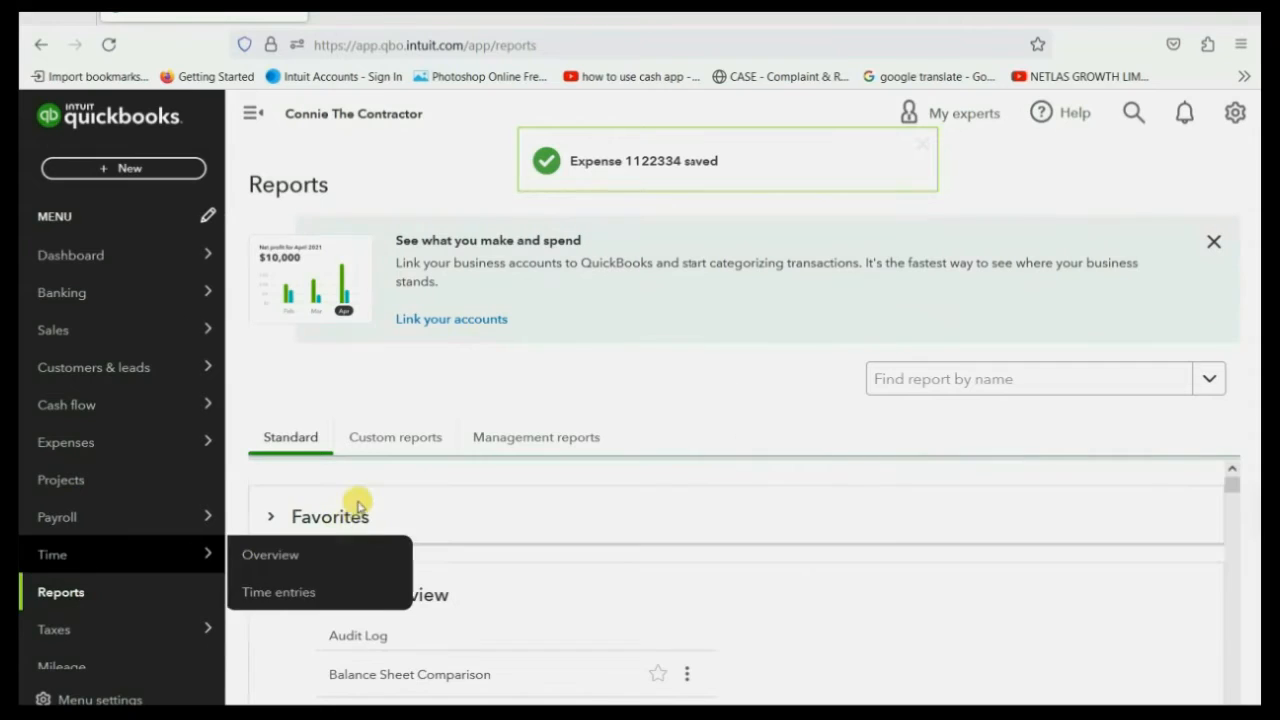
pyautogui.click(391, 445)
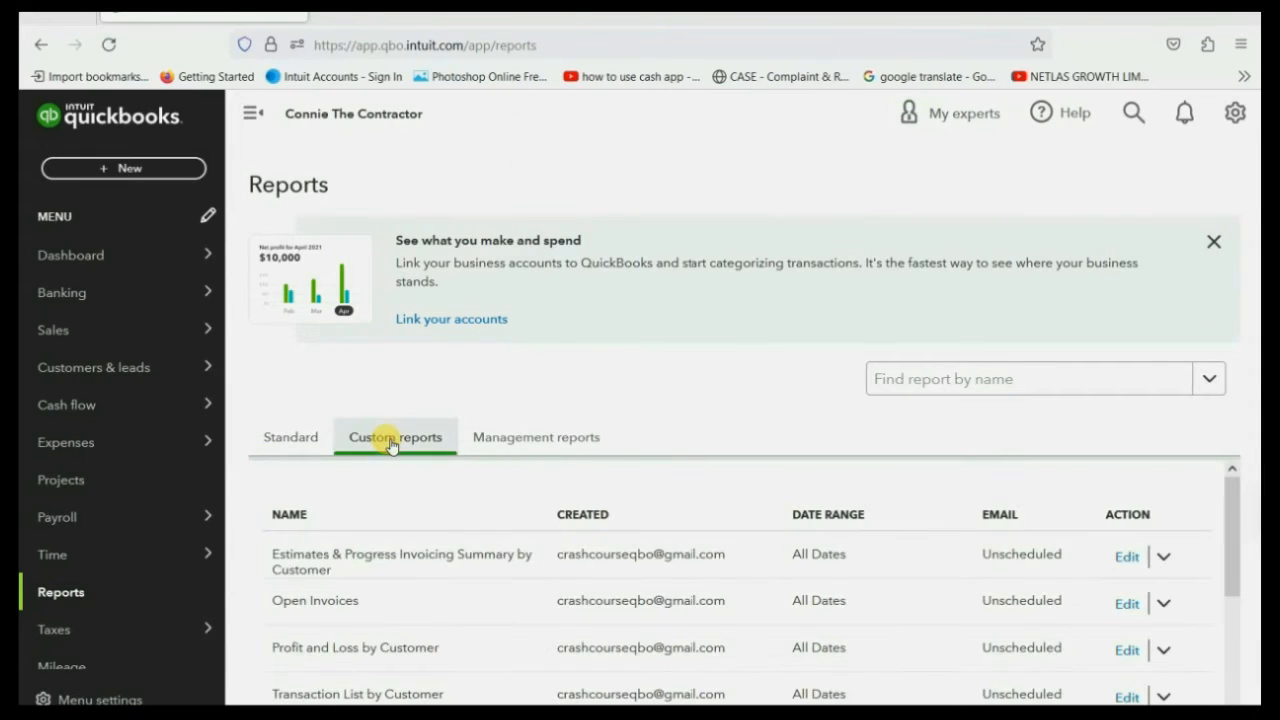
pyautogui.scroll(-3, 350, 590)
pyautogui.click(330, 566)
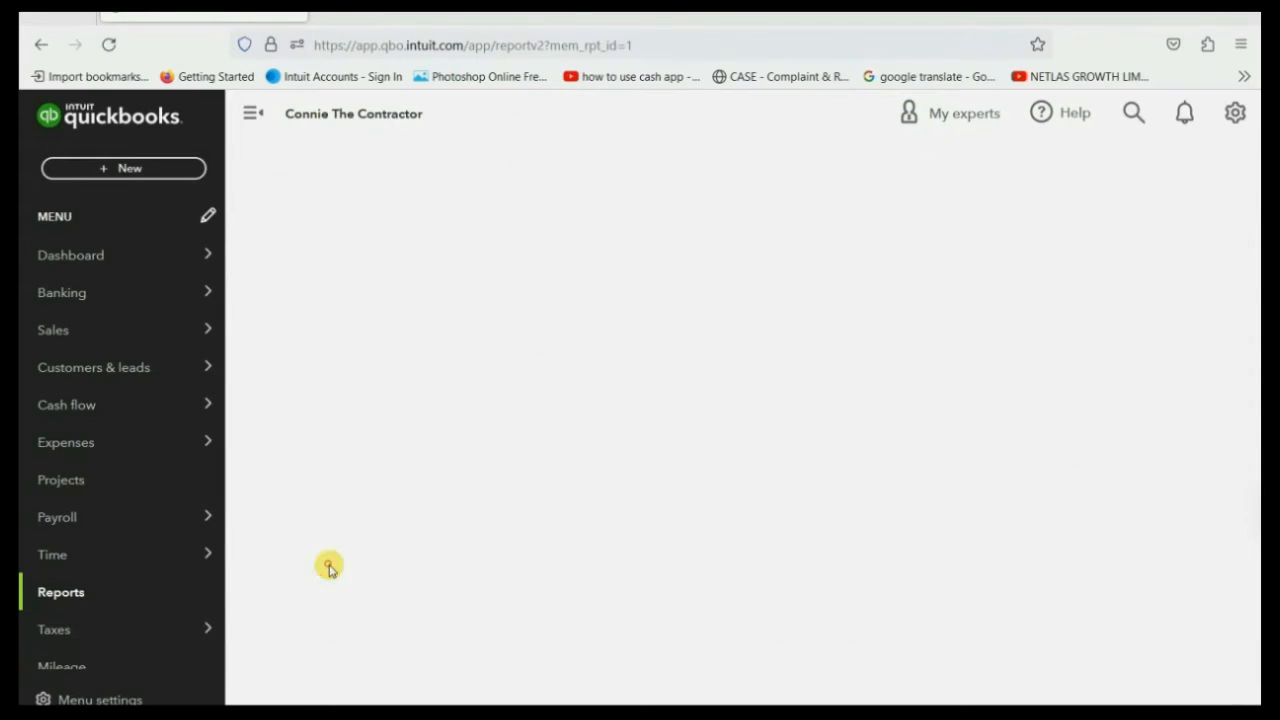
# - Enlarge the browser page to 120% and examine the account balances in the Trial Balance
pyautogui.click(1240, 44)
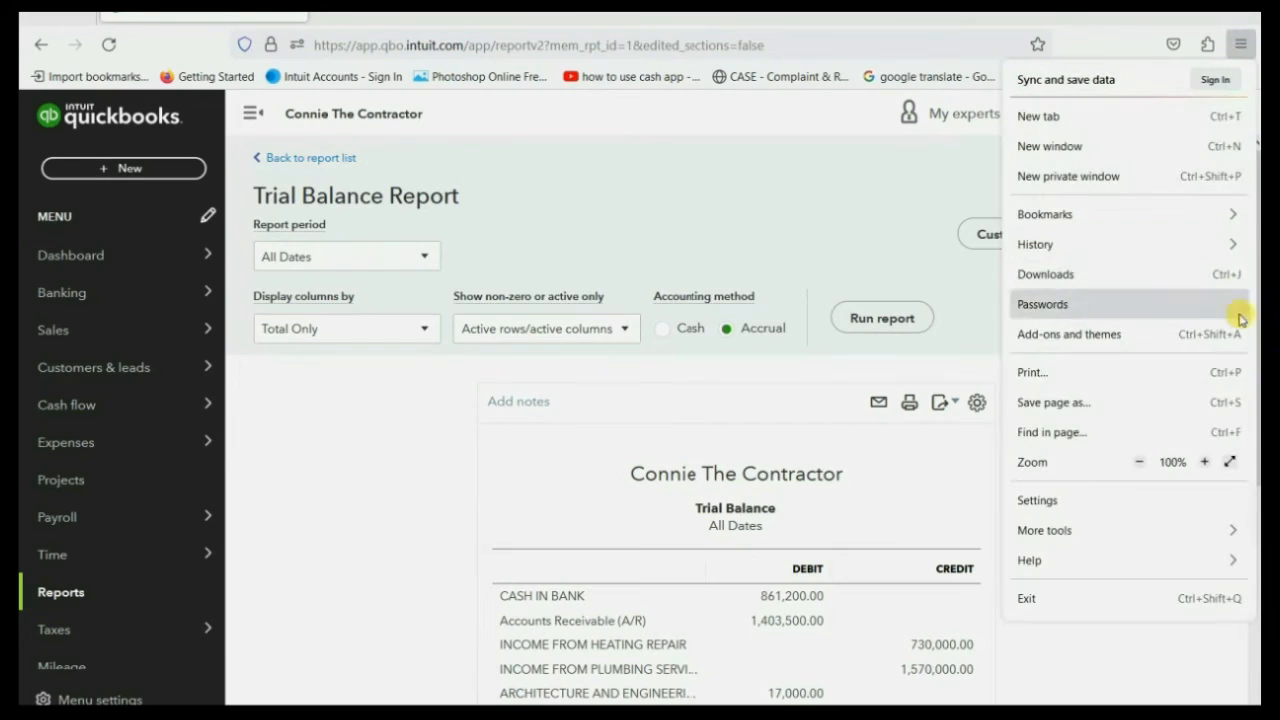
pyautogui.click(1204, 462)
pyautogui.click(1204, 462)
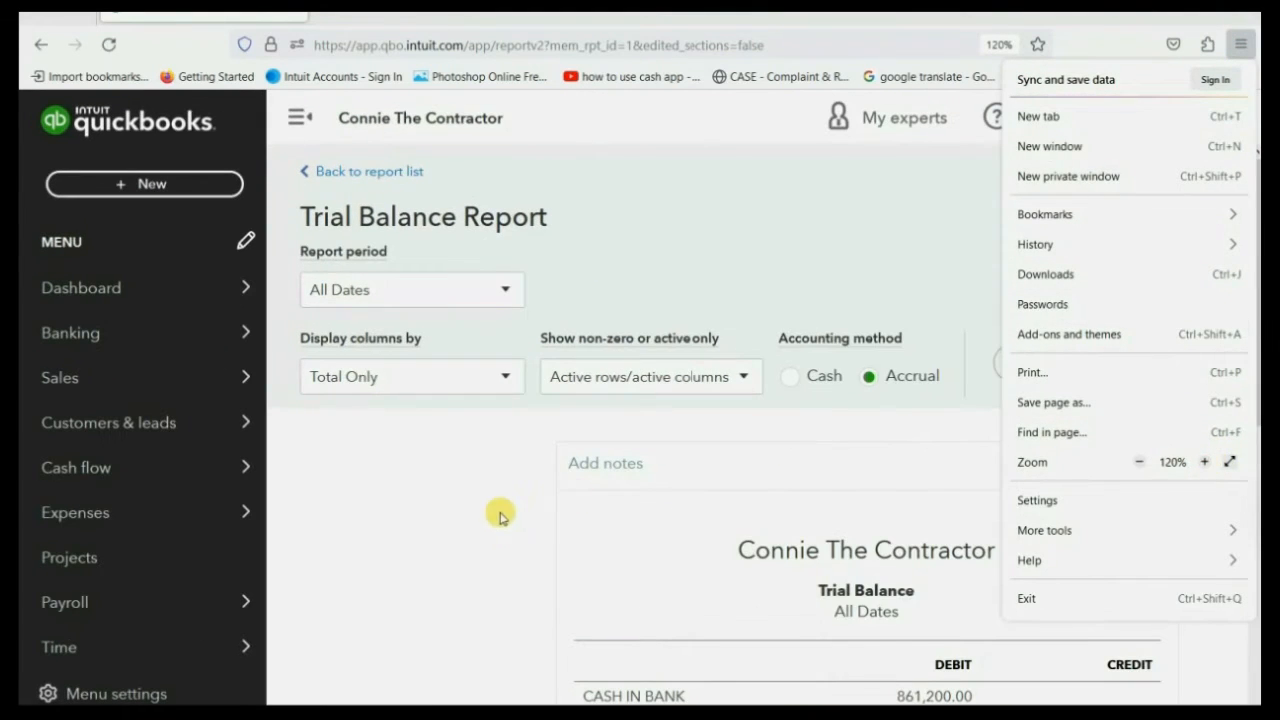
pyautogui.click(460, 500)
pyautogui.scroll(-3, 457, 491)
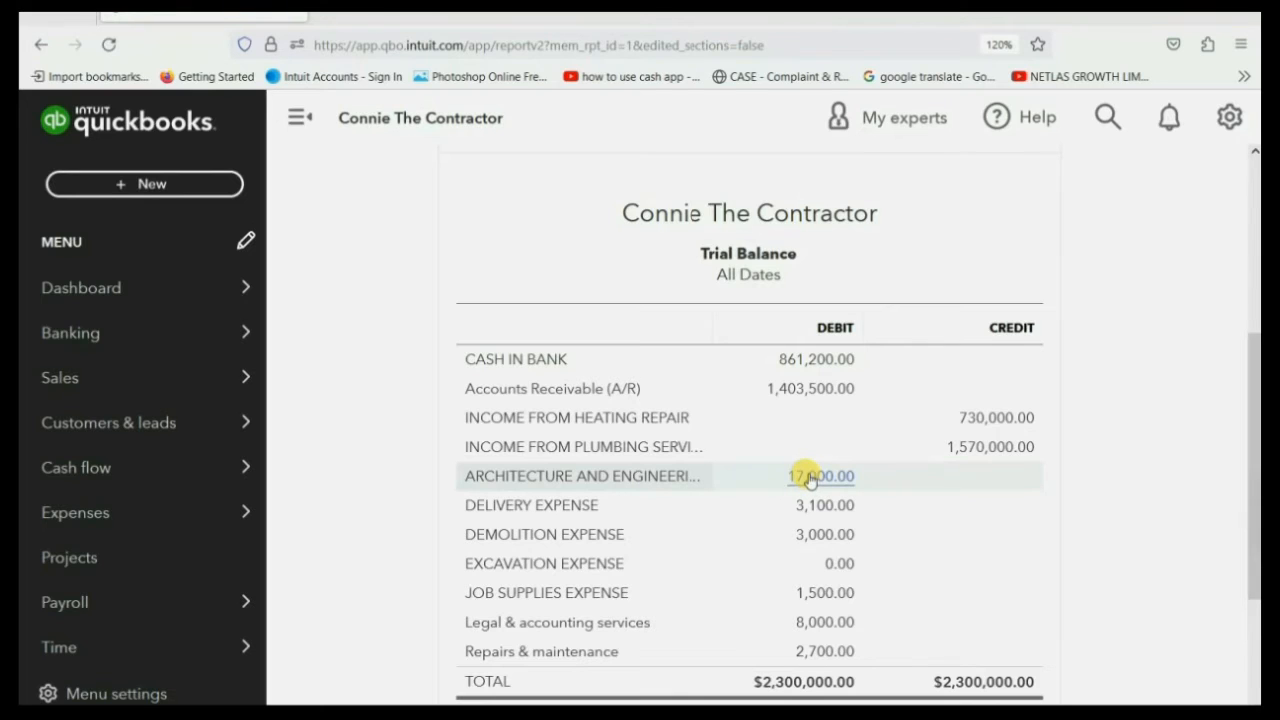
# - Open the custom Unbilled Charges report and examine the billable expense charge for HANSON PLACE
pyautogui.scroll(-3, 214, 560)
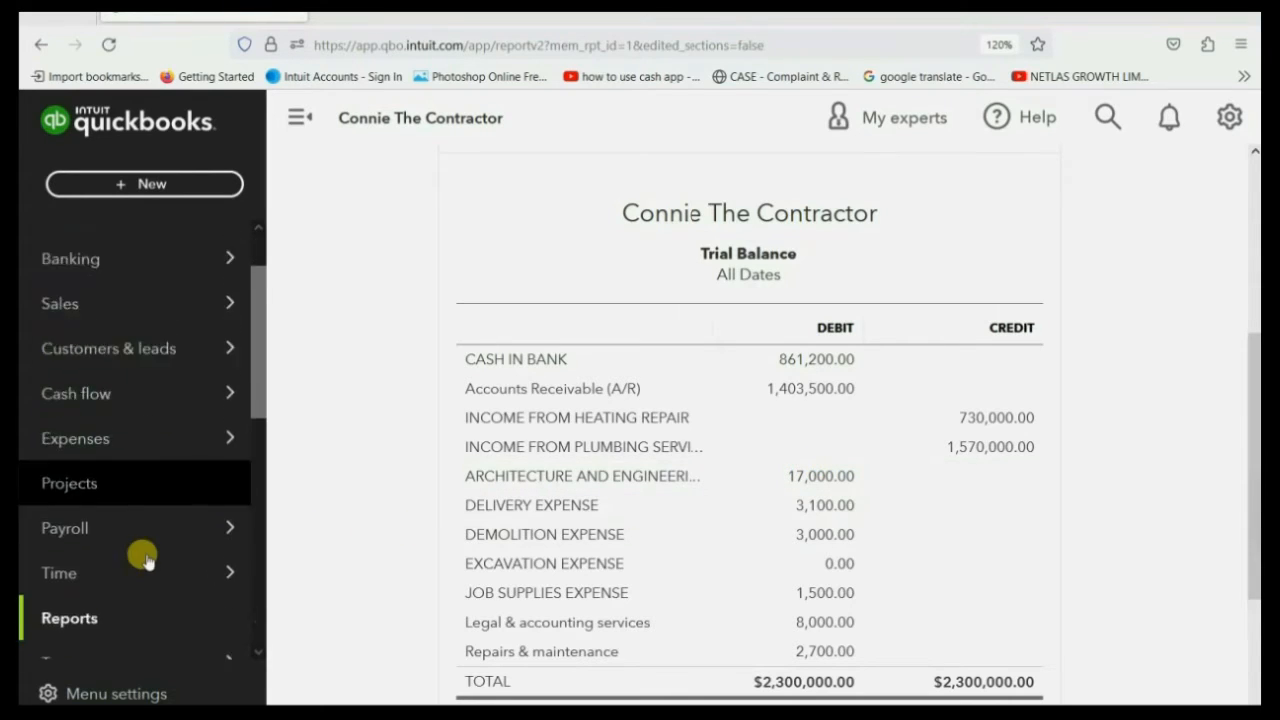
pyautogui.moveTo(133, 498)
pyautogui.click(128, 466)
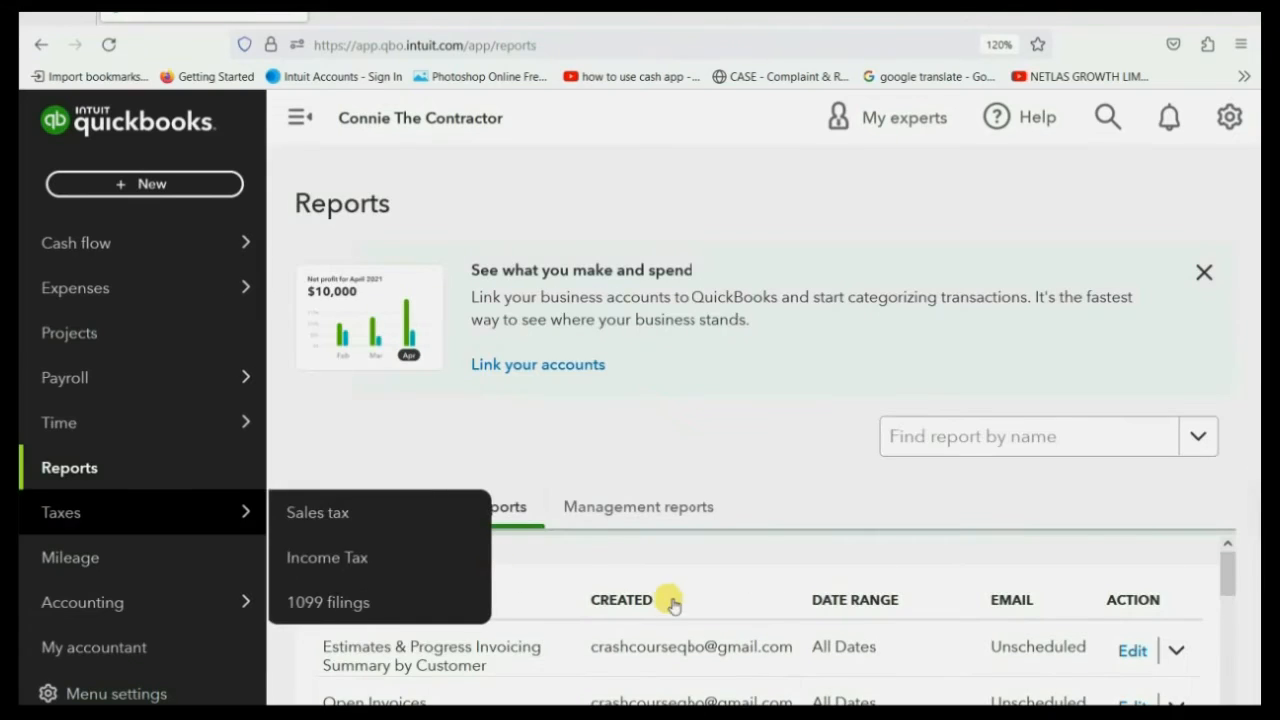
pyautogui.scroll(-5, 671, 600)
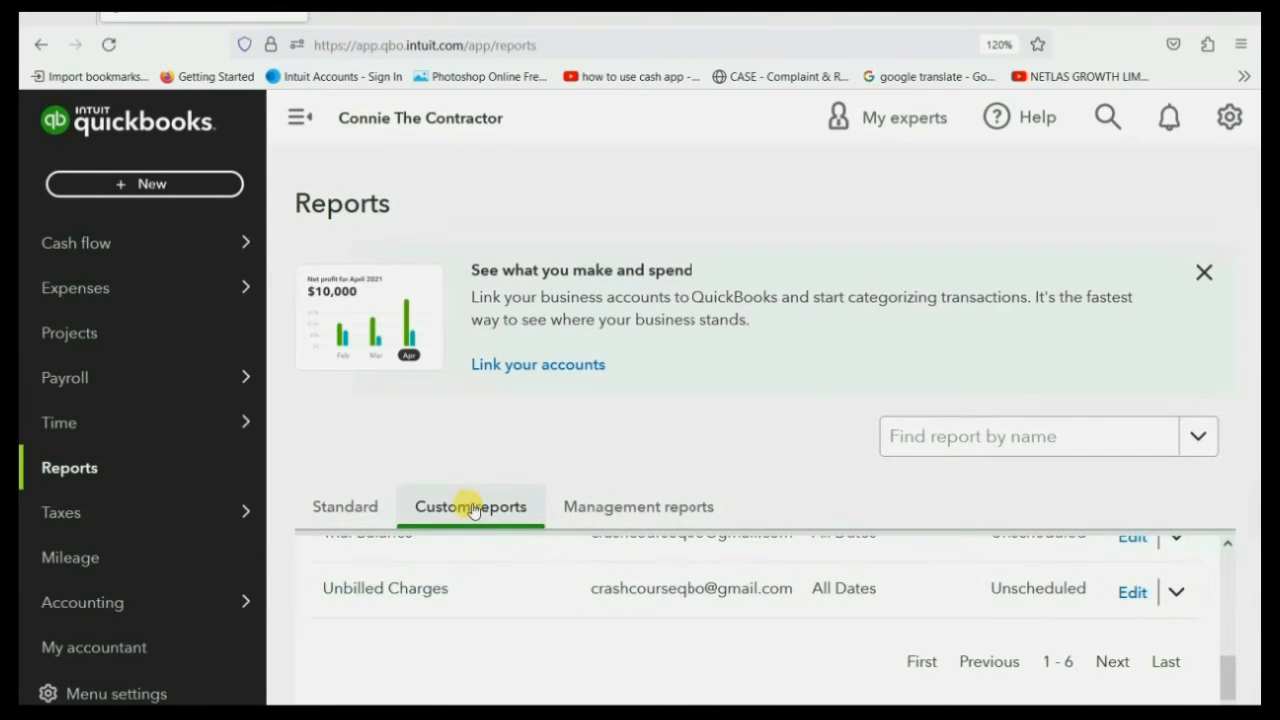
pyautogui.scroll(2, 402, 583)
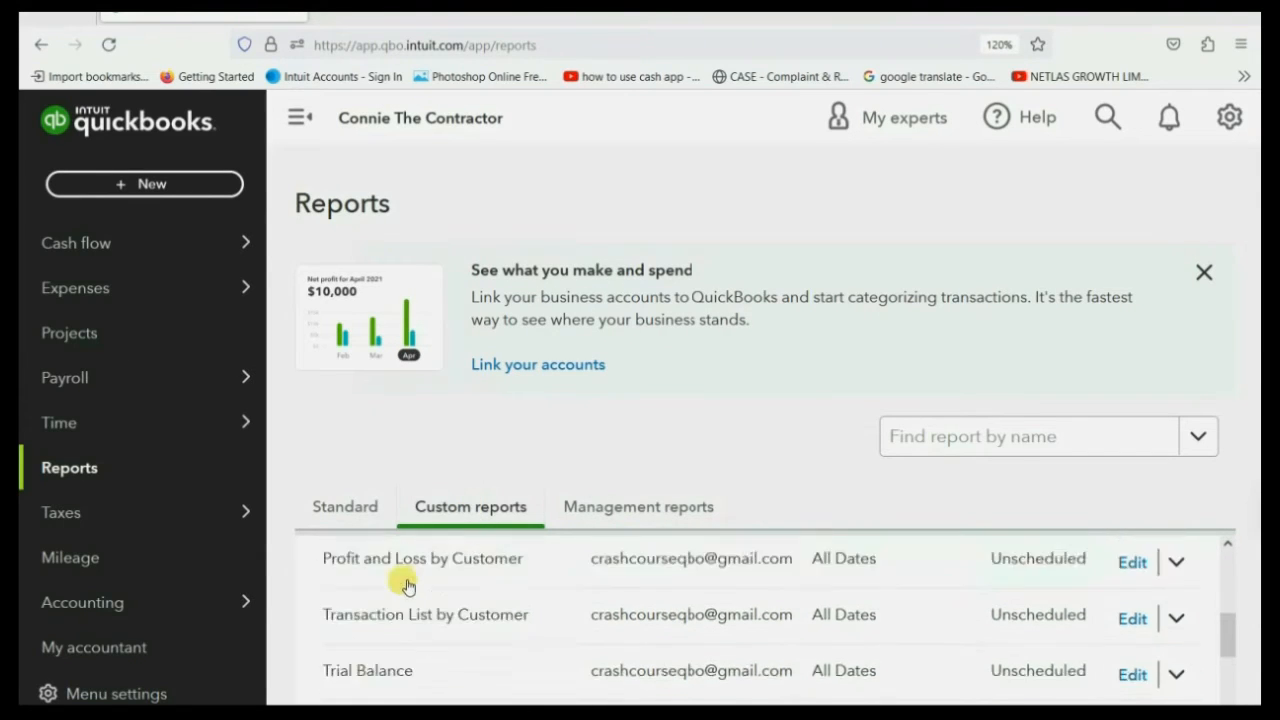
pyautogui.scroll(-2, 405, 585)
pyautogui.click(407, 587)
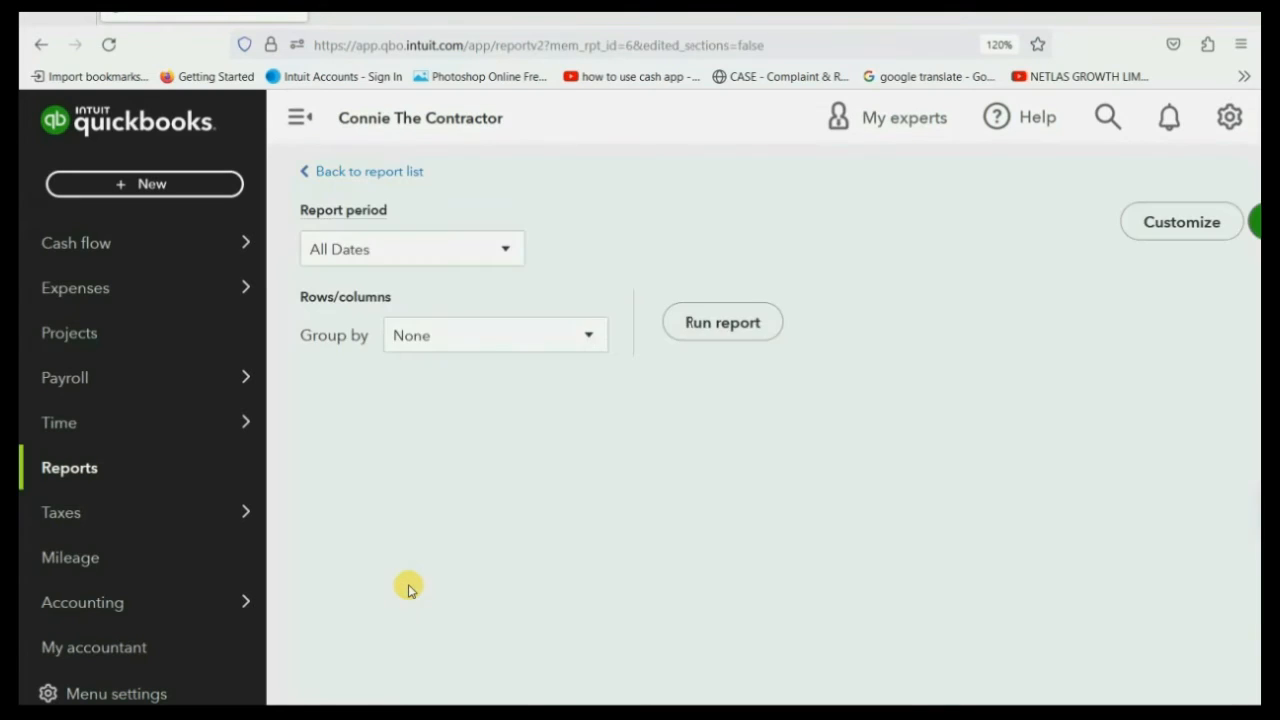
pyautogui.scroll(-2, 586, 543)
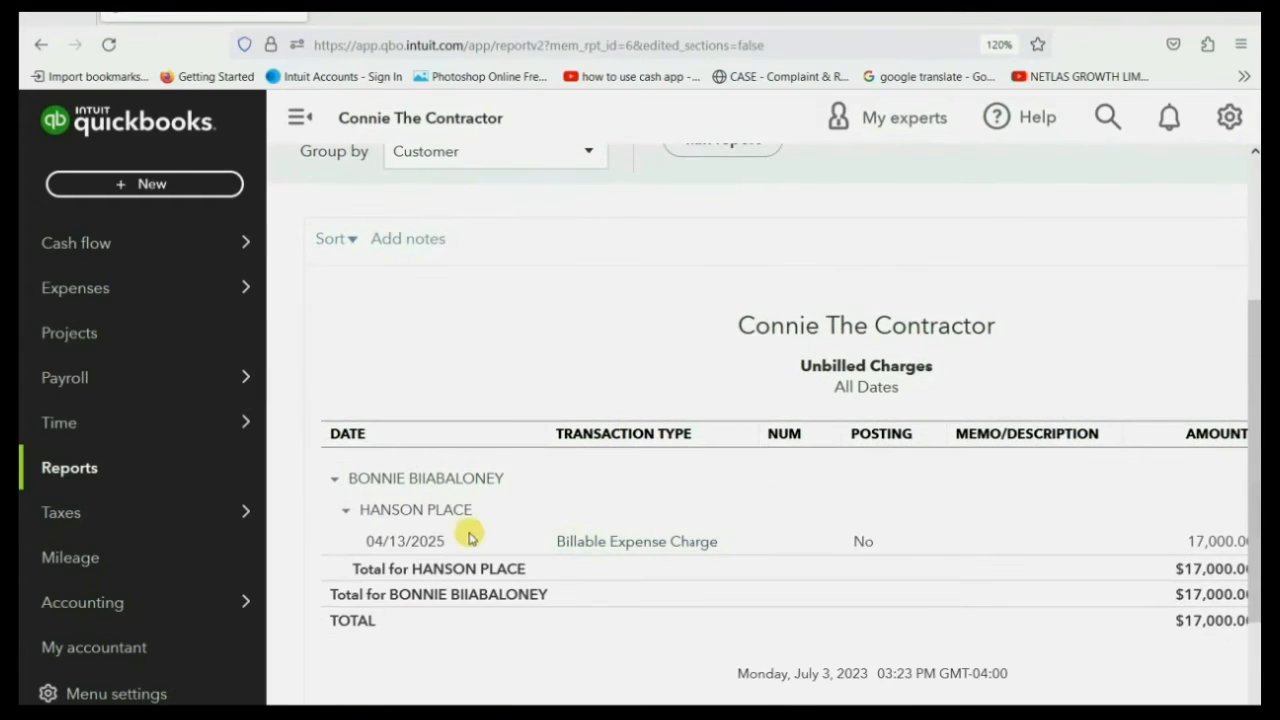
pyautogui.hscroll(2, 757, 450)
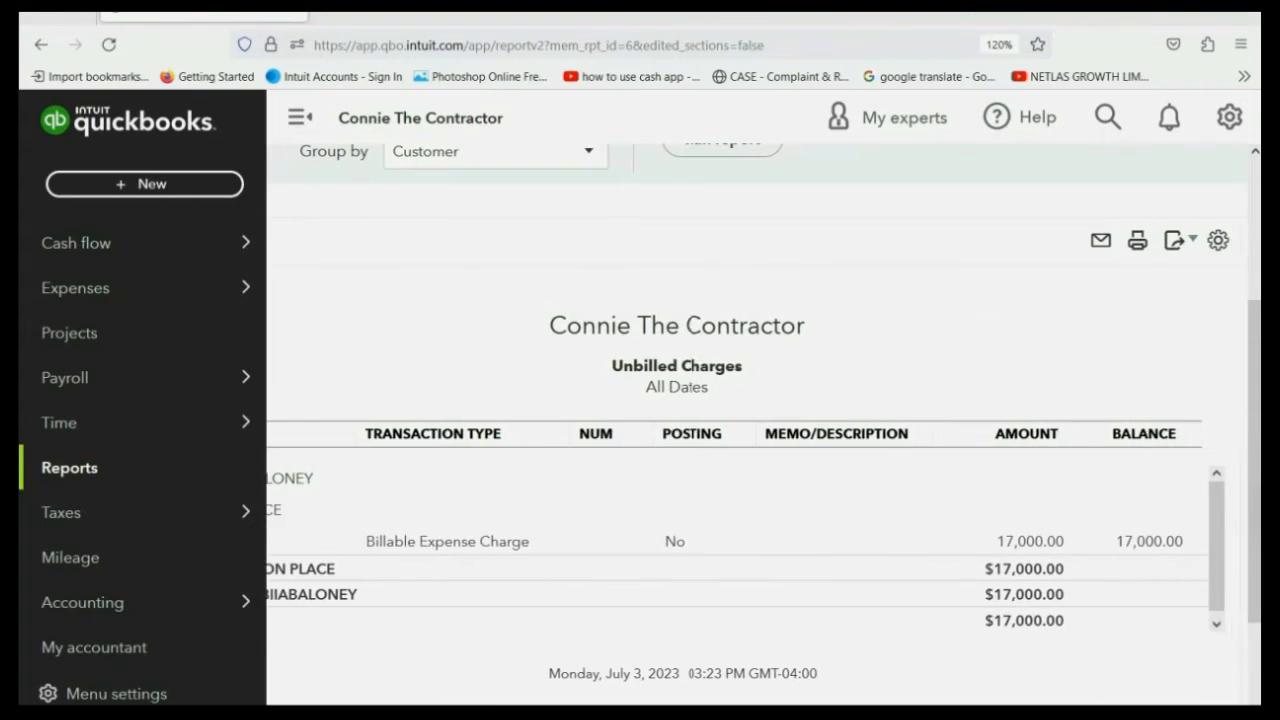
pyautogui.hscroll(-1, 757, 450)
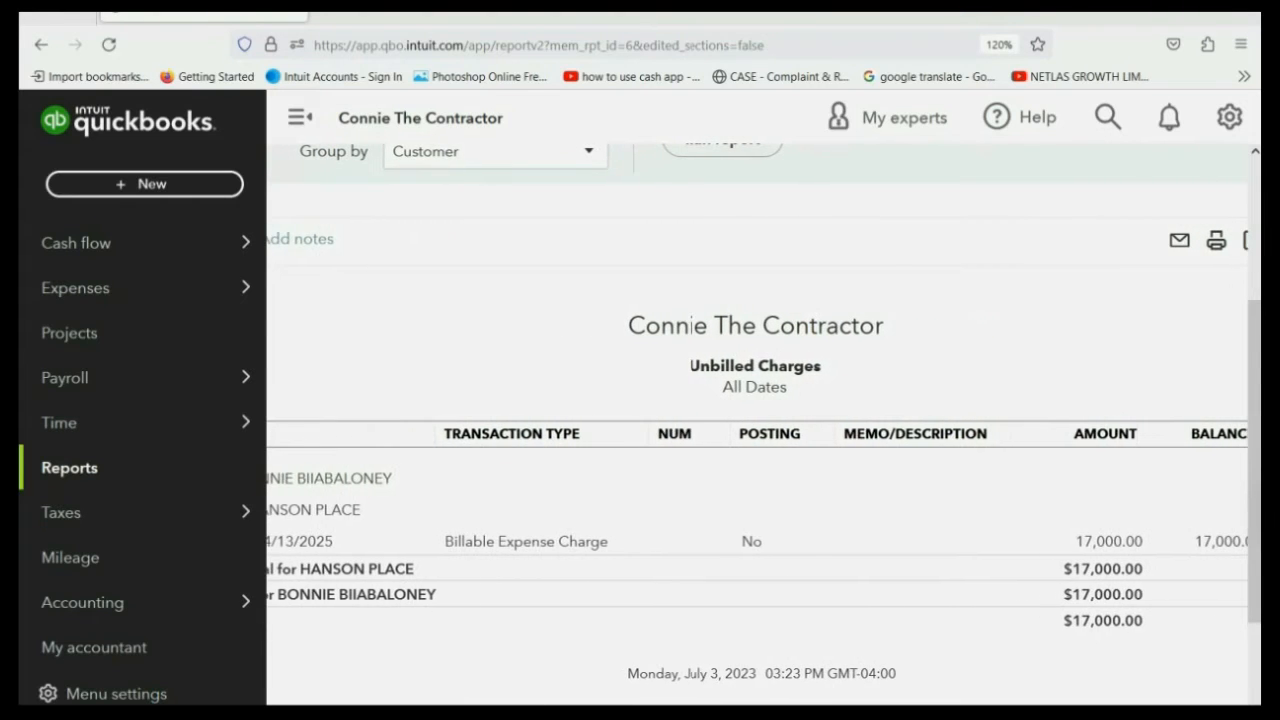
pyautogui.hscroll(-1, 757, 450)
pyautogui.hscroll(1, 757, 450)
pyautogui.hscroll(-1, 757, 450)
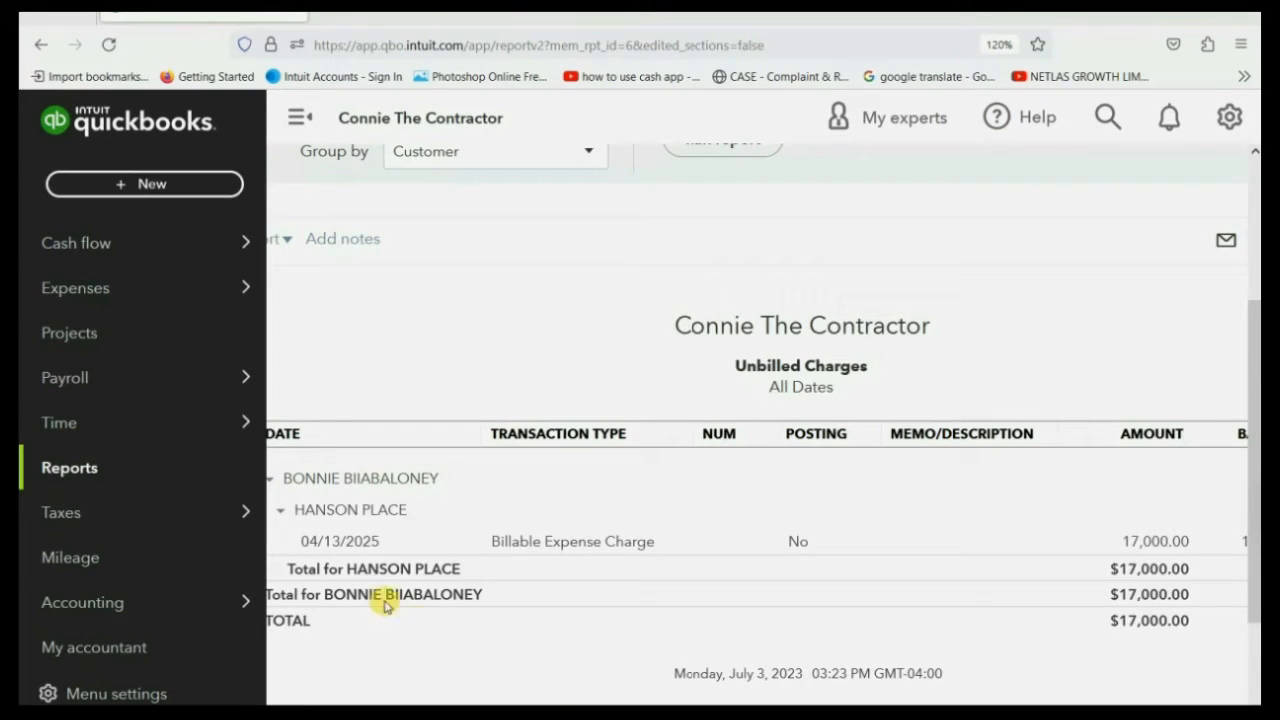
# - Open the custom Profit and Loss by Customer report and examine the project columns
pyautogui.click(93, 474)
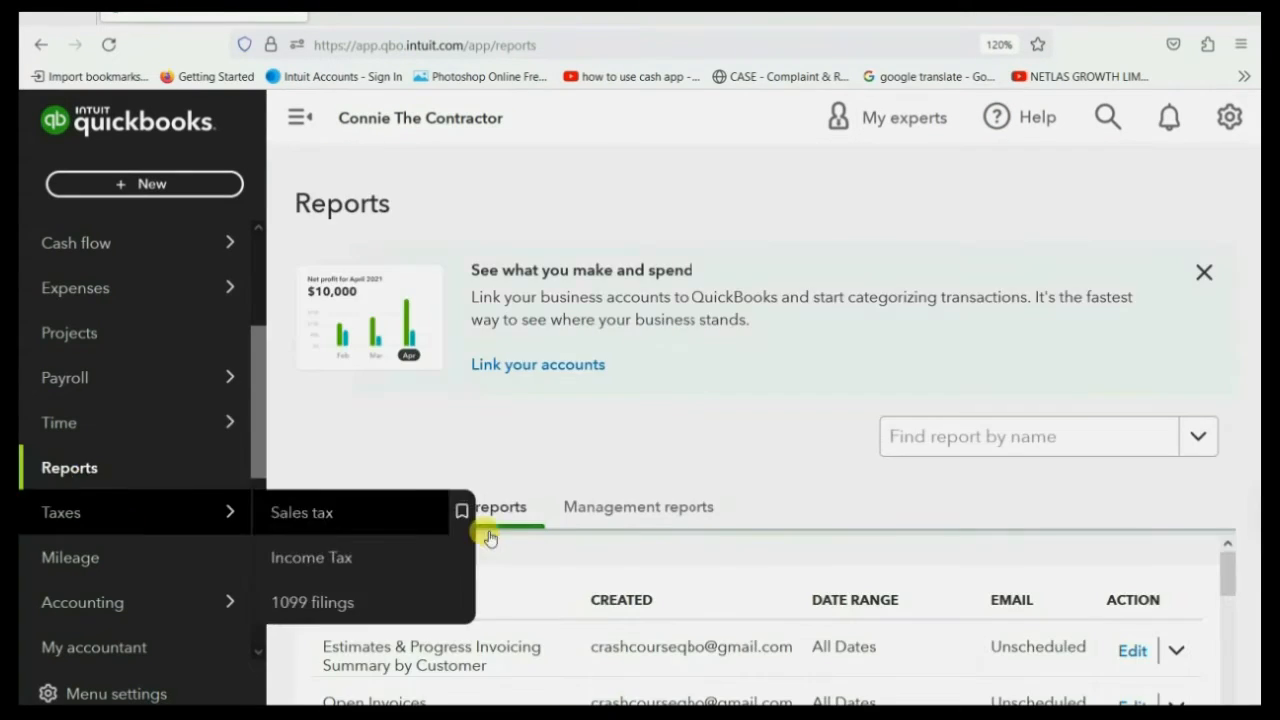
pyautogui.scroll(-4, 486, 545)
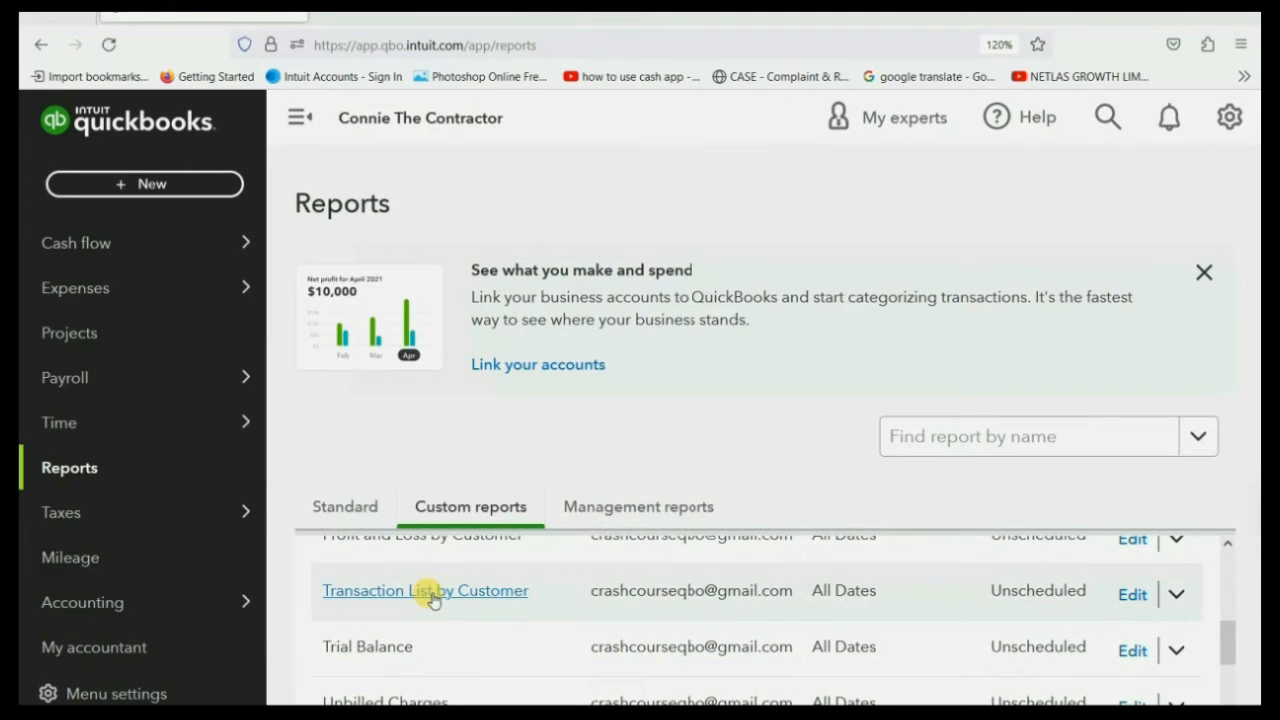
pyautogui.scroll(5, 428, 590)
pyautogui.scroll(-1, 443, 630)
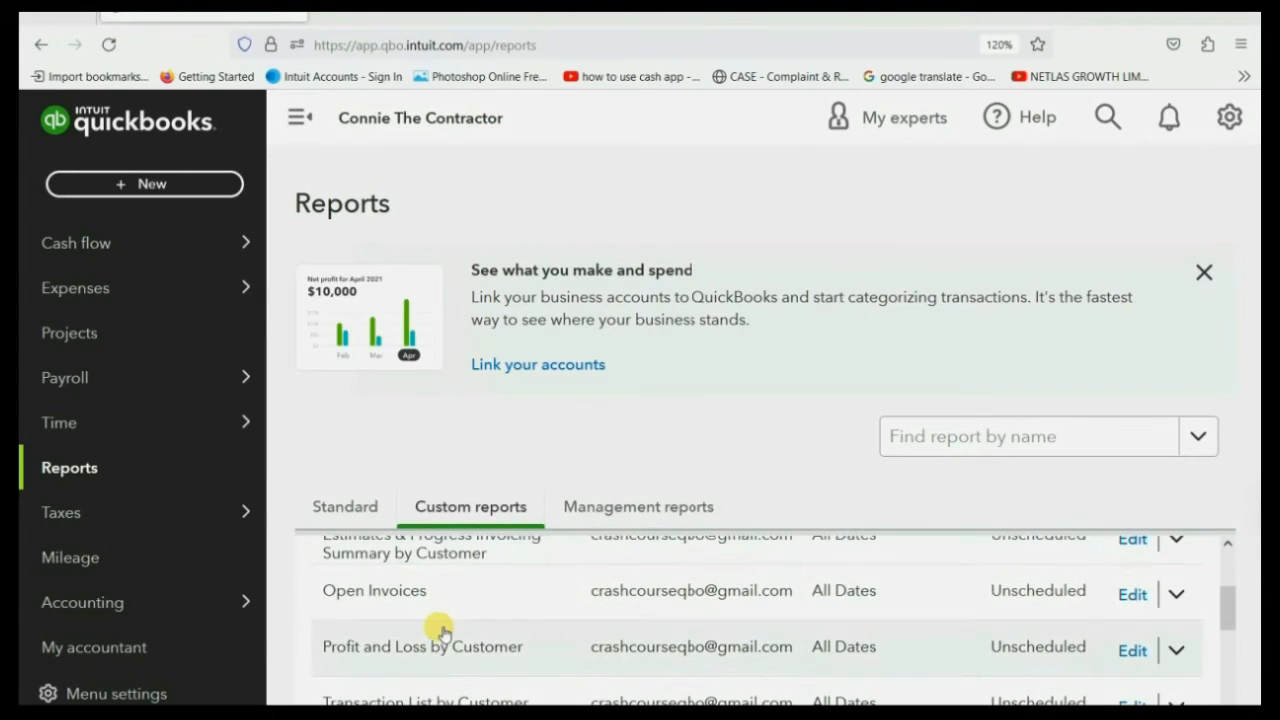
pyautogui.click(443, 646)
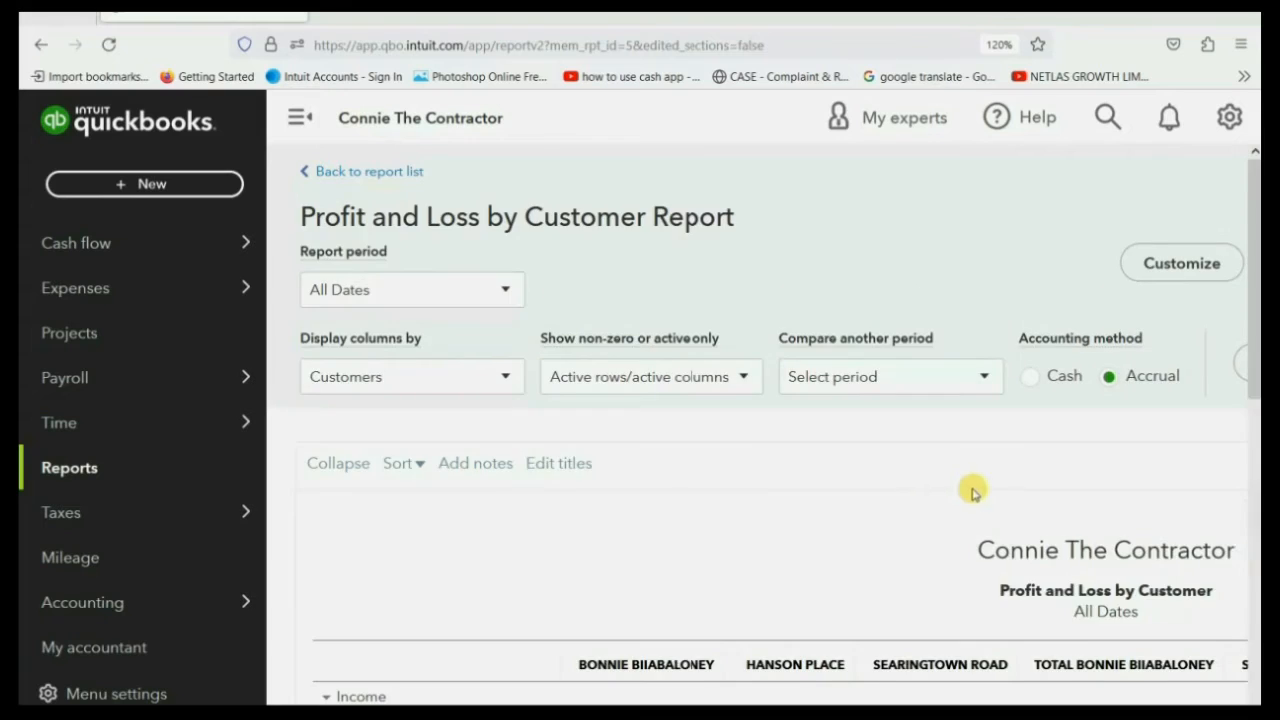
pyautogui.scroll(-5, 915, 505)
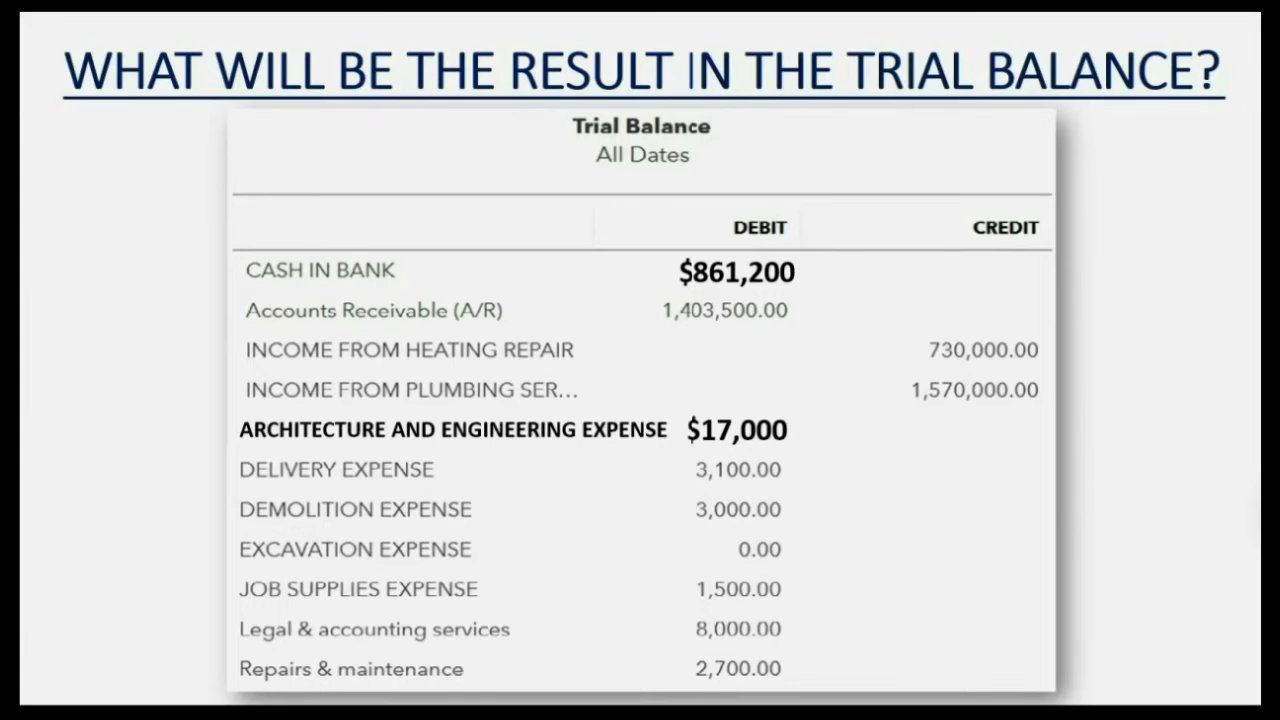
pyautogui.click(940, 511)
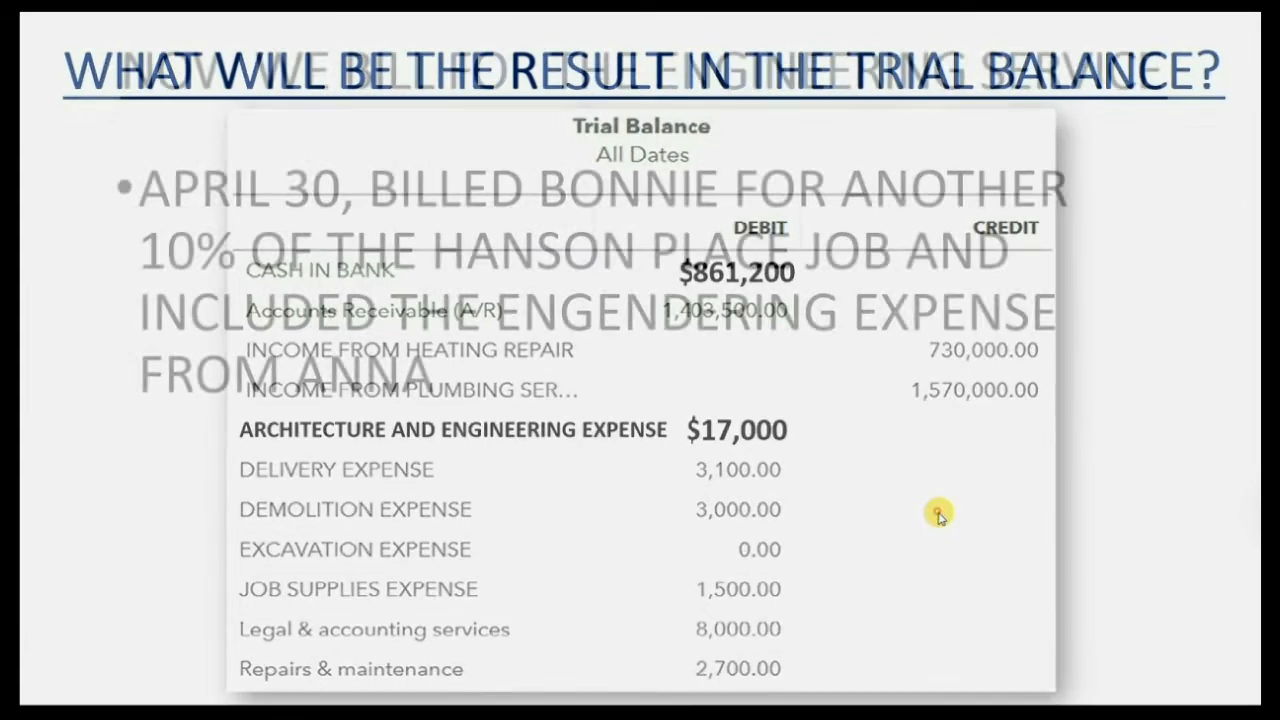
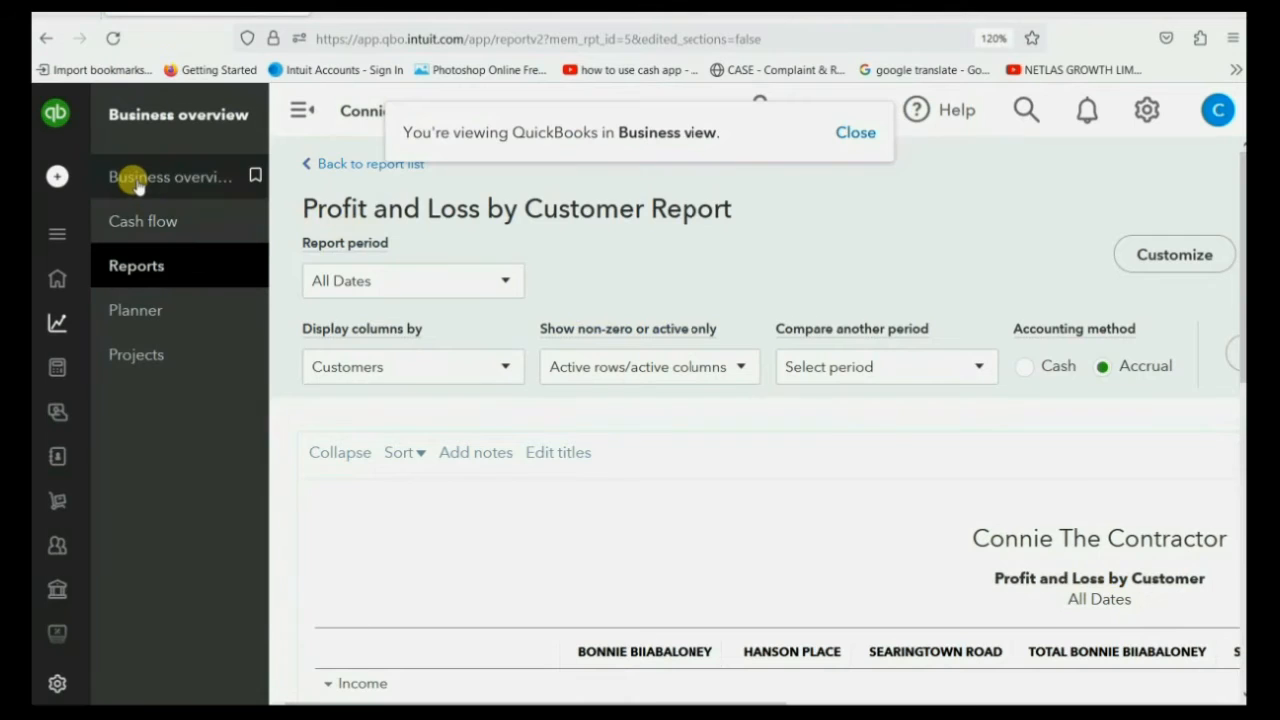
# - Open the chart of accounts from the bookkeeping section
pyautogui.click(57, 233)
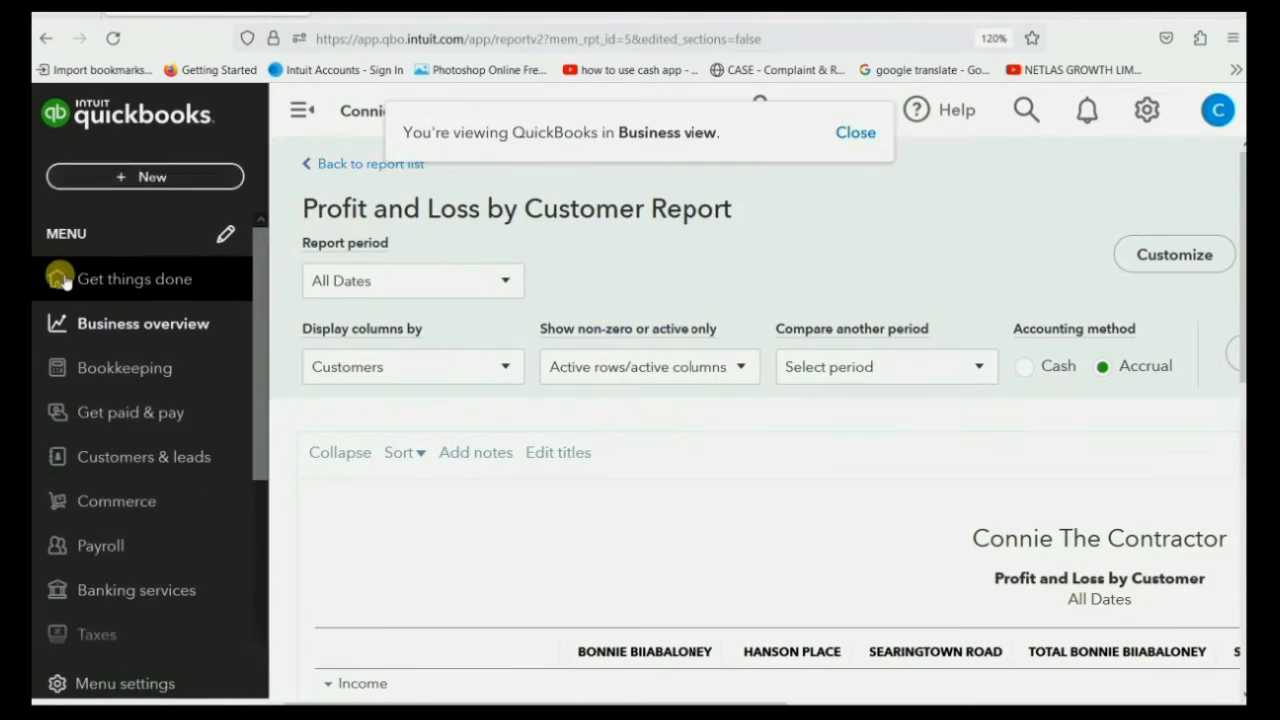
pyautogui.click(95, 367)
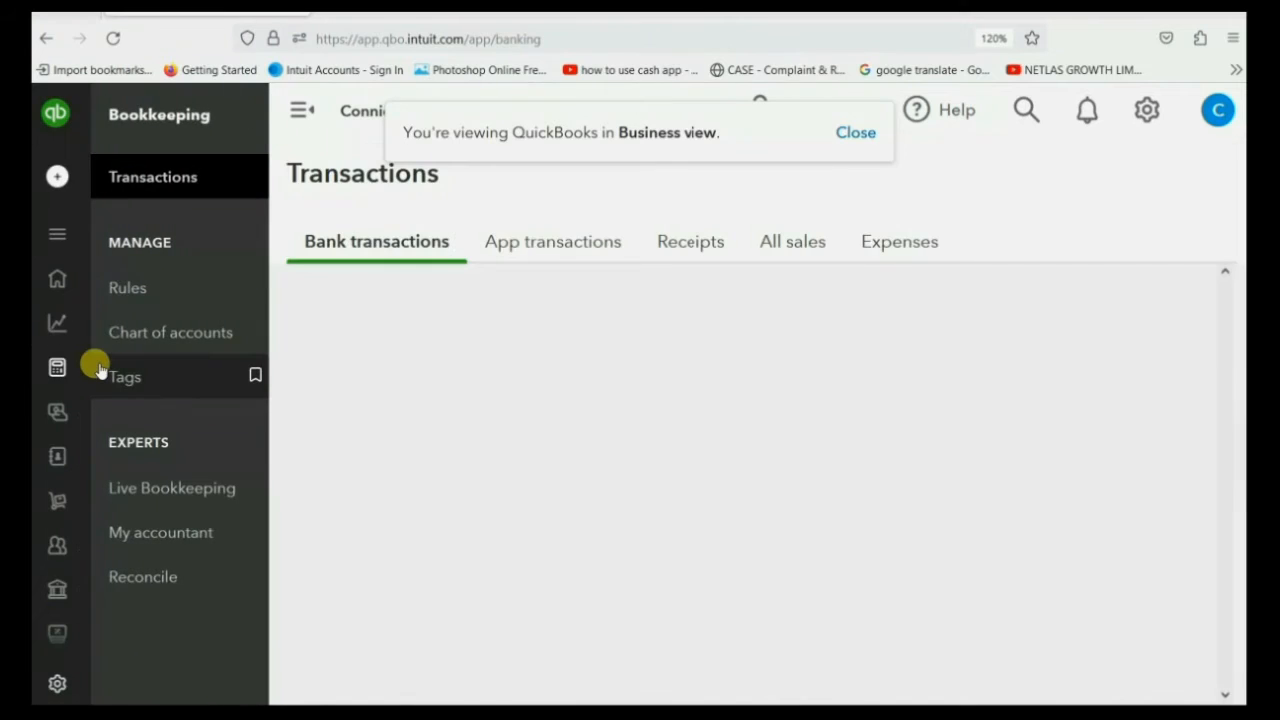
pyautogui.click(160, 335)
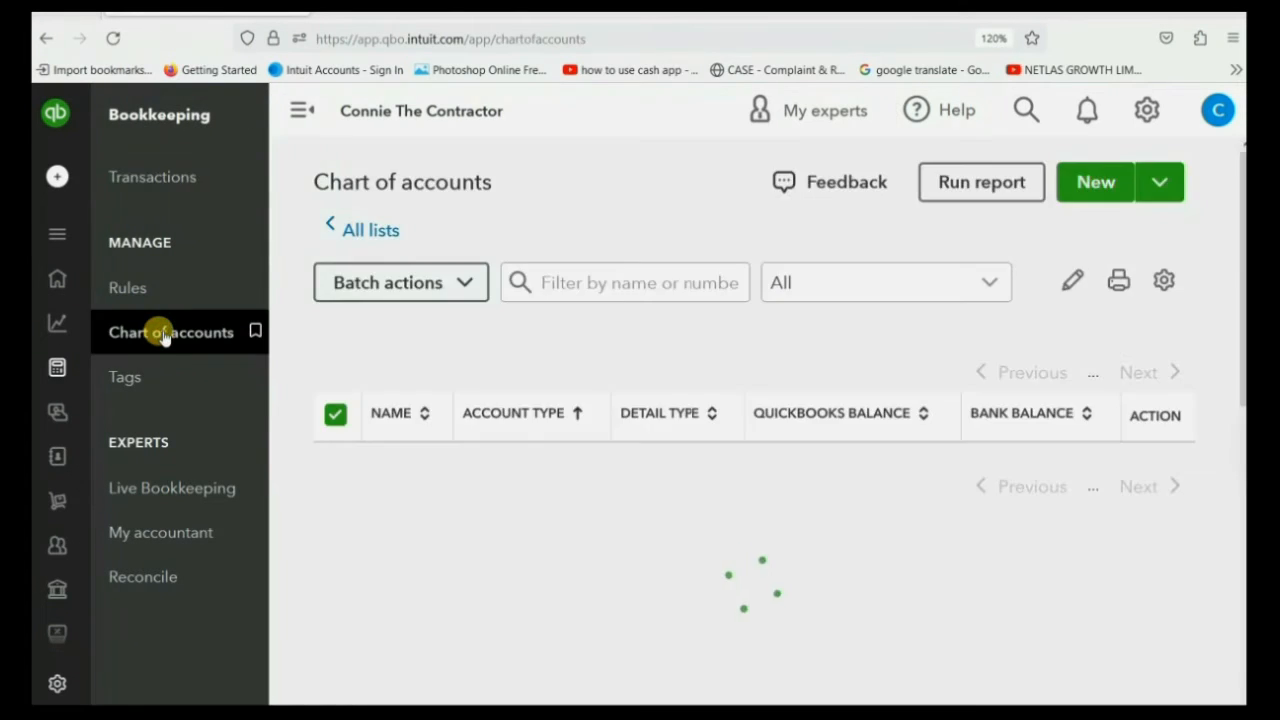
pyautogui.scroll(-1, 1020, 465)
pyautogui.scroll(1, 1020, 463)
# - Start a new account in the chart of accounts and set its account type to Income
pyautogui.click(1100, 188)
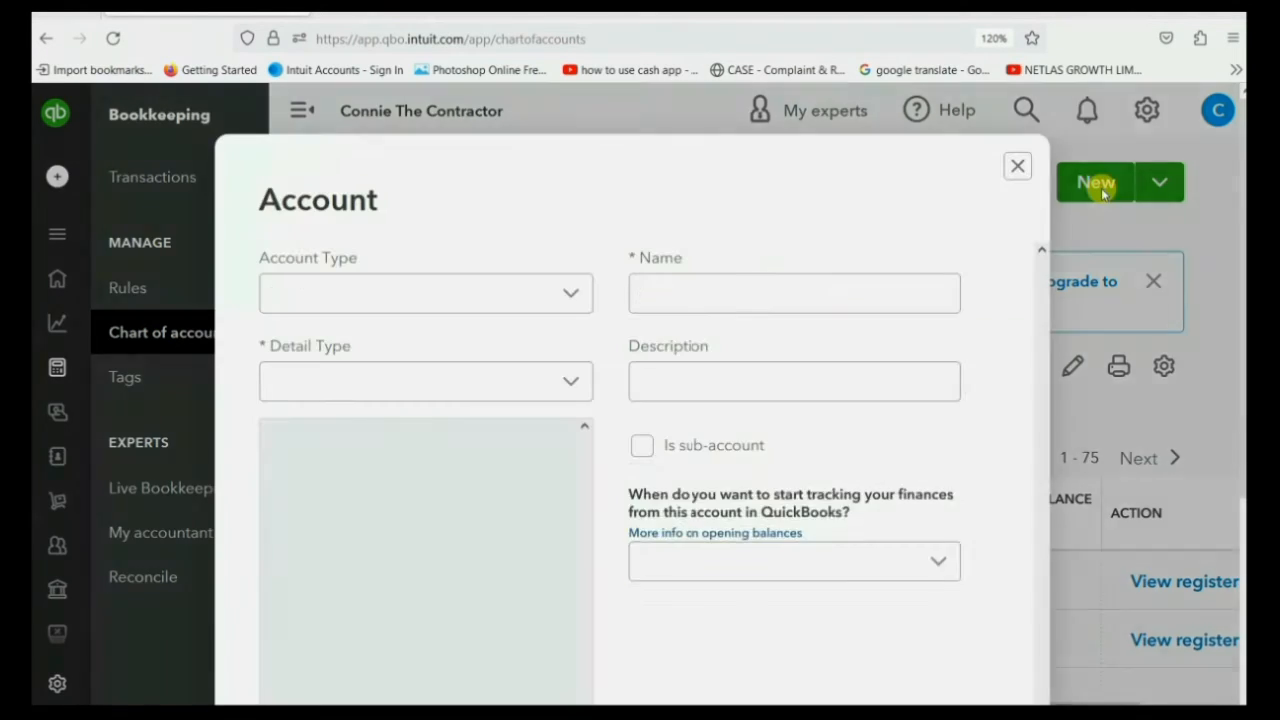
pyautogui.scroll(-3, 1125, 310)
pyautogui.scroll(2, 1125, 310)
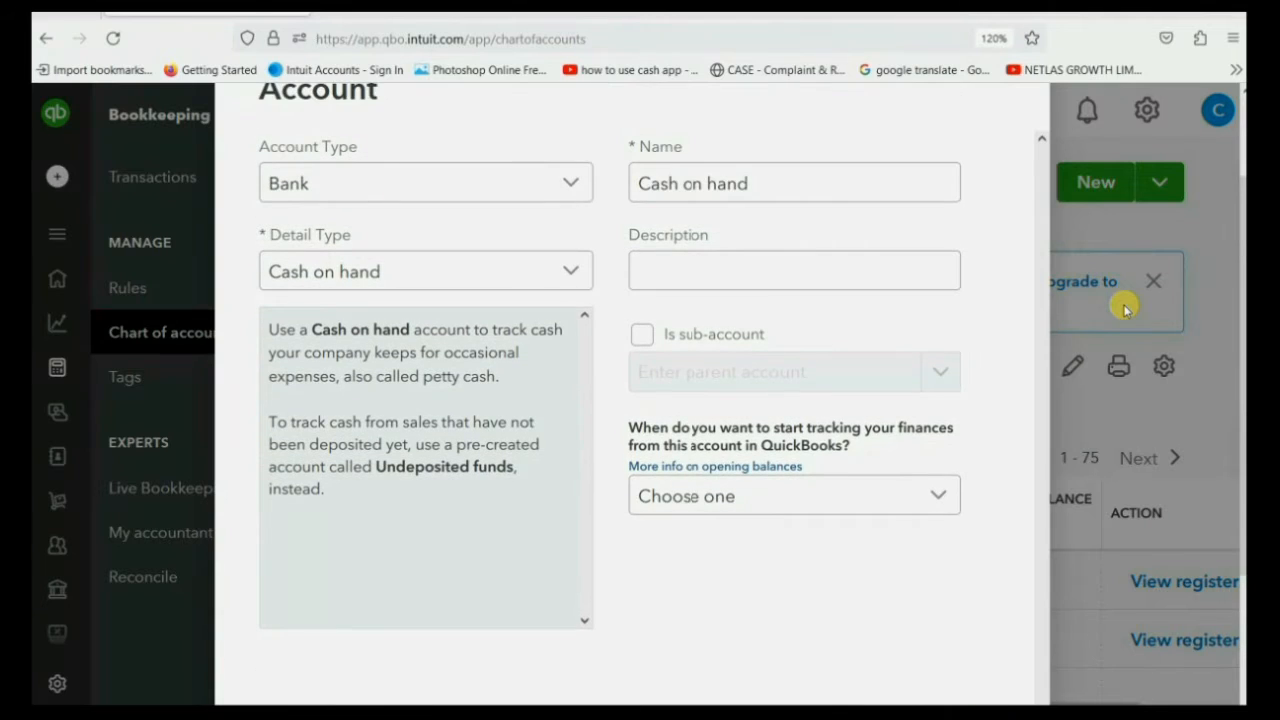
pyautogui.click(480, 190)
pyautogui.scroll(-3, 445, 326)
pyautogui.click(428, 455)
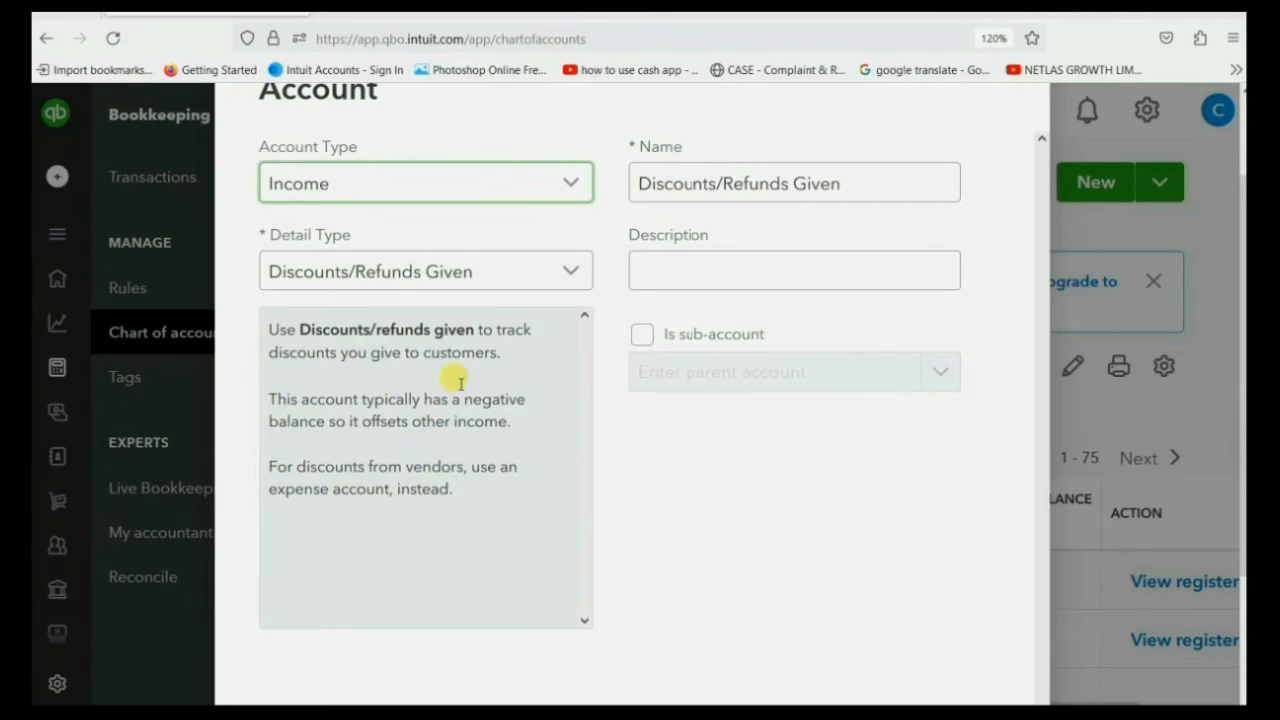
# - Set the new account's detail type to Service/Fee Income, name it DEMOLITION INCOME, and save it
pyautogui.click(496, 278)
pyautogui.click(486, 497)
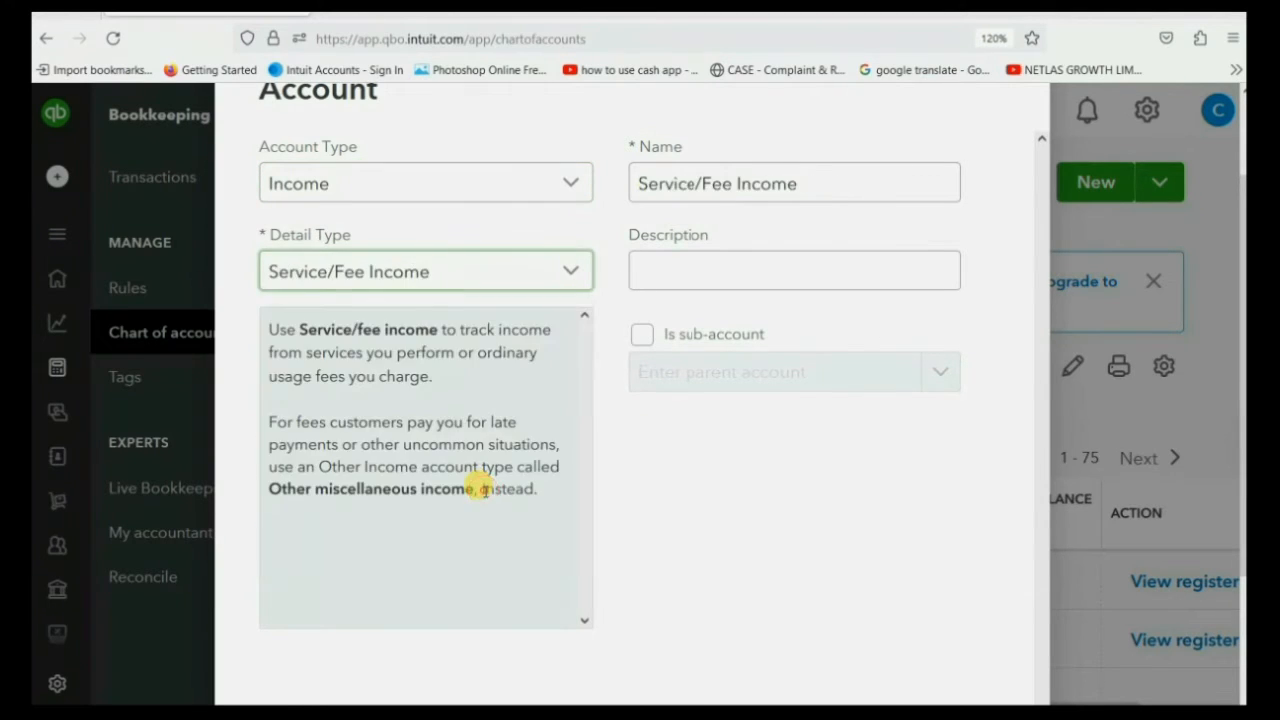
pyautogui.moveTo(817, 186); pyautogui.dragTo(610, 190)
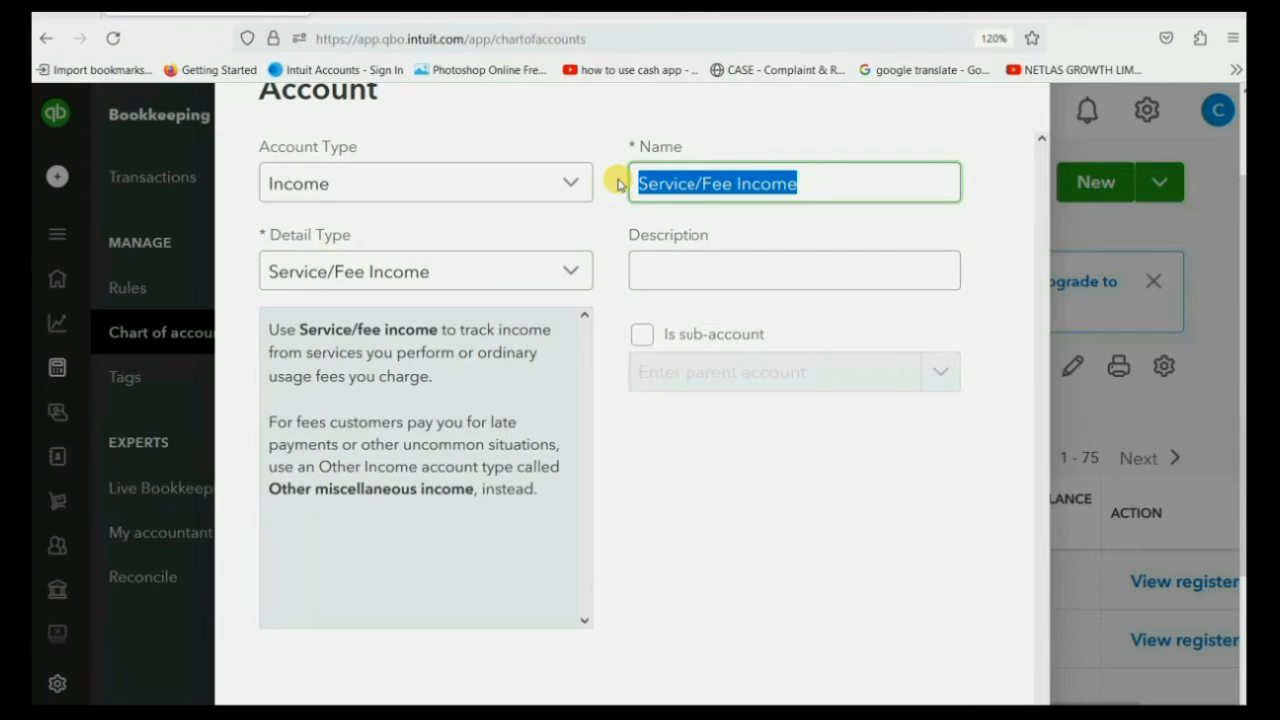
pyautogui.write('DEMOLITION INCOME')
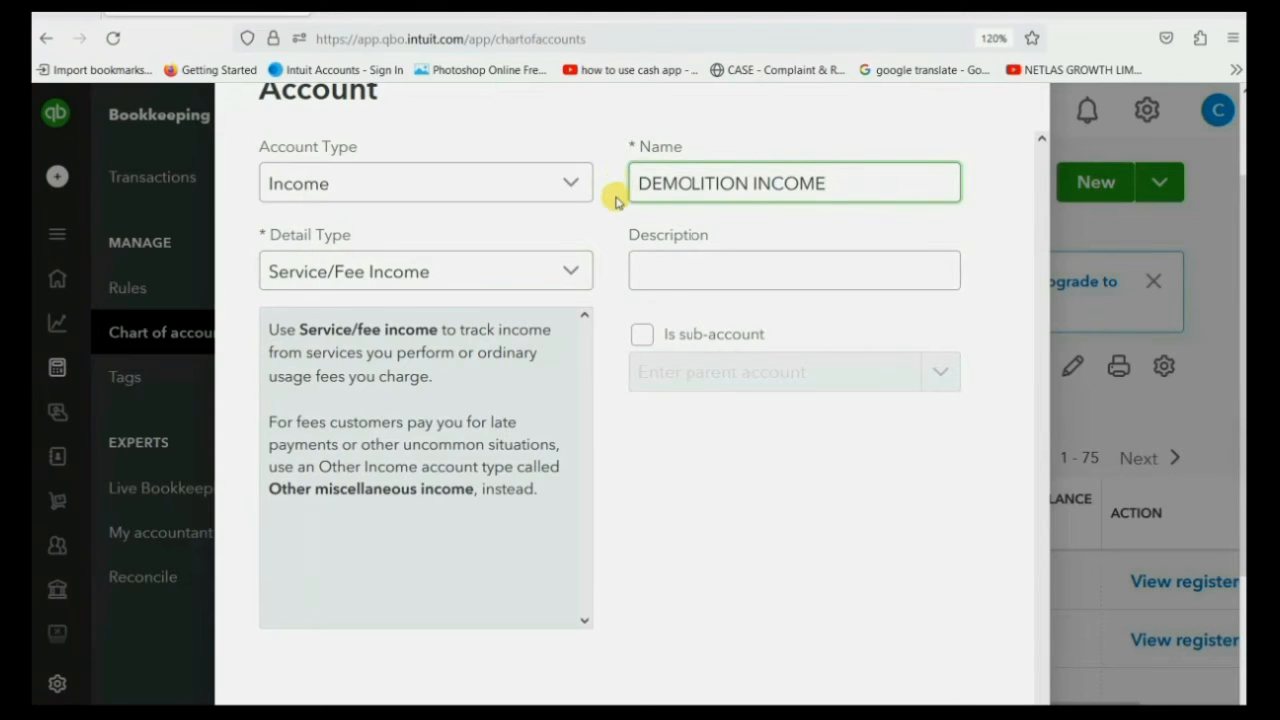
pyautogui.scroll(-3, 703, 403)
pyautogui.click(866, 605)
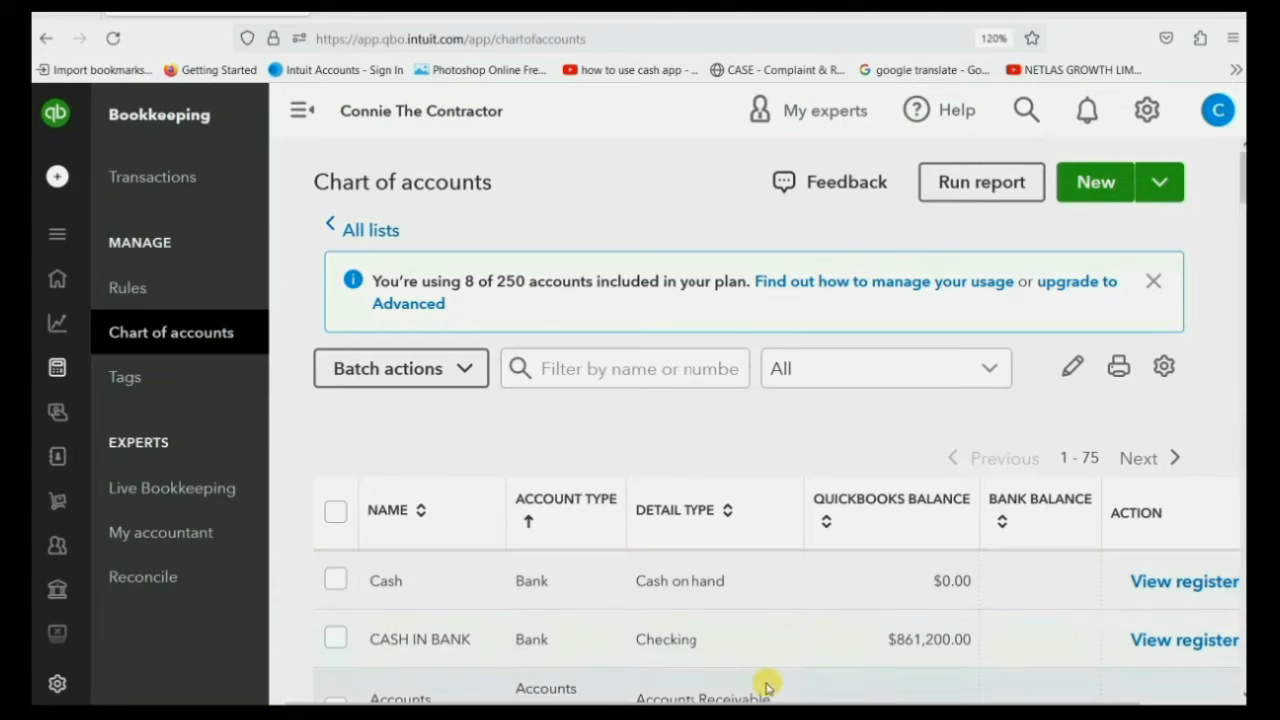
pyautogui.click(671, 714)
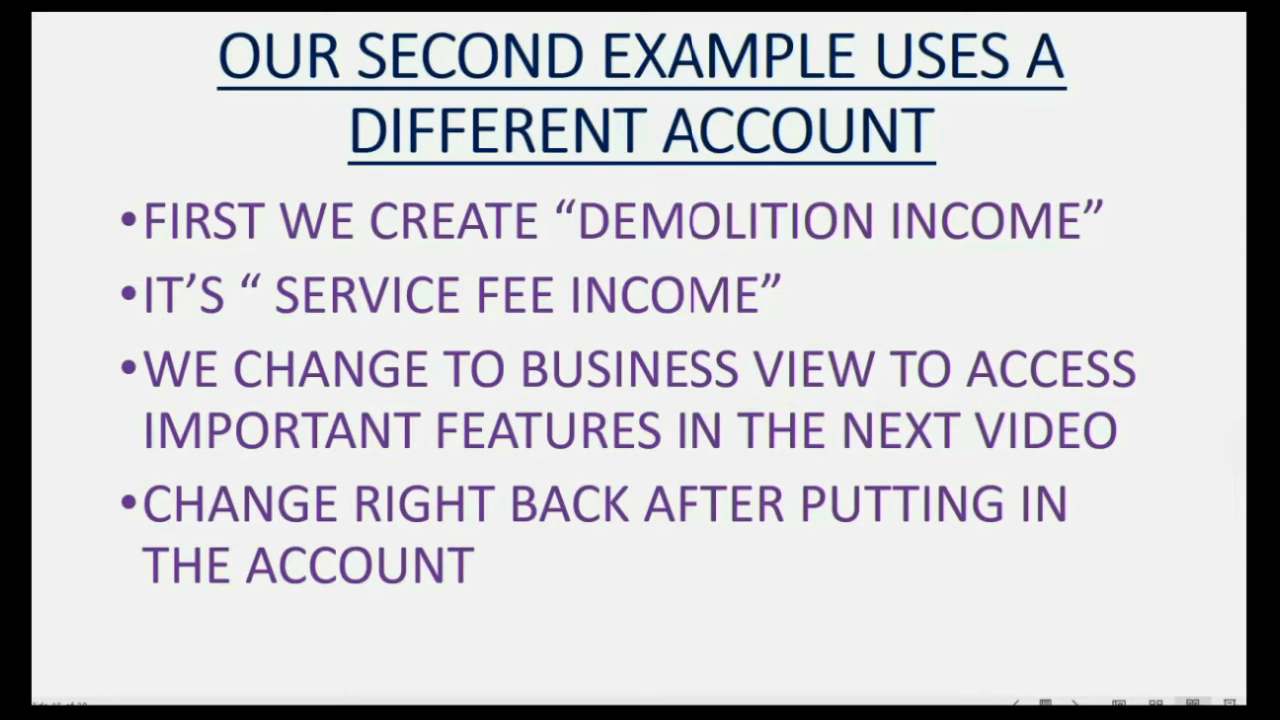
pyautogui.click(701, 583)
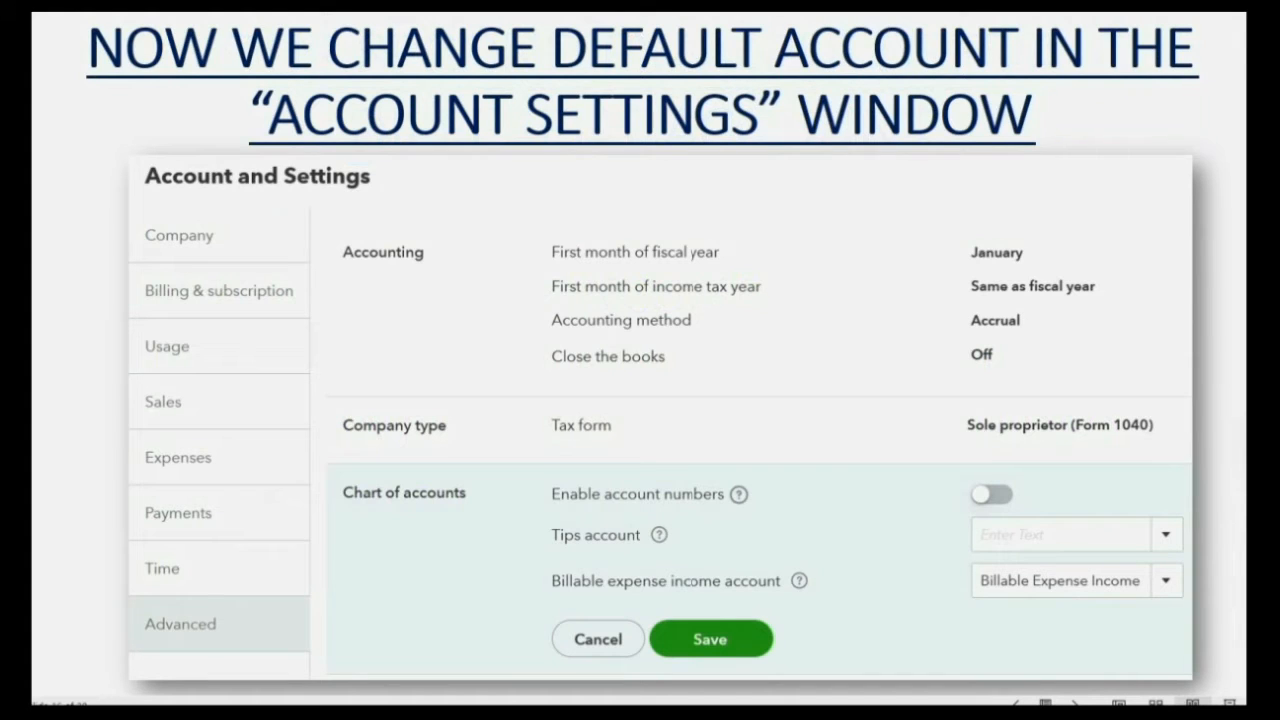
pyautogui.click(900, 284)
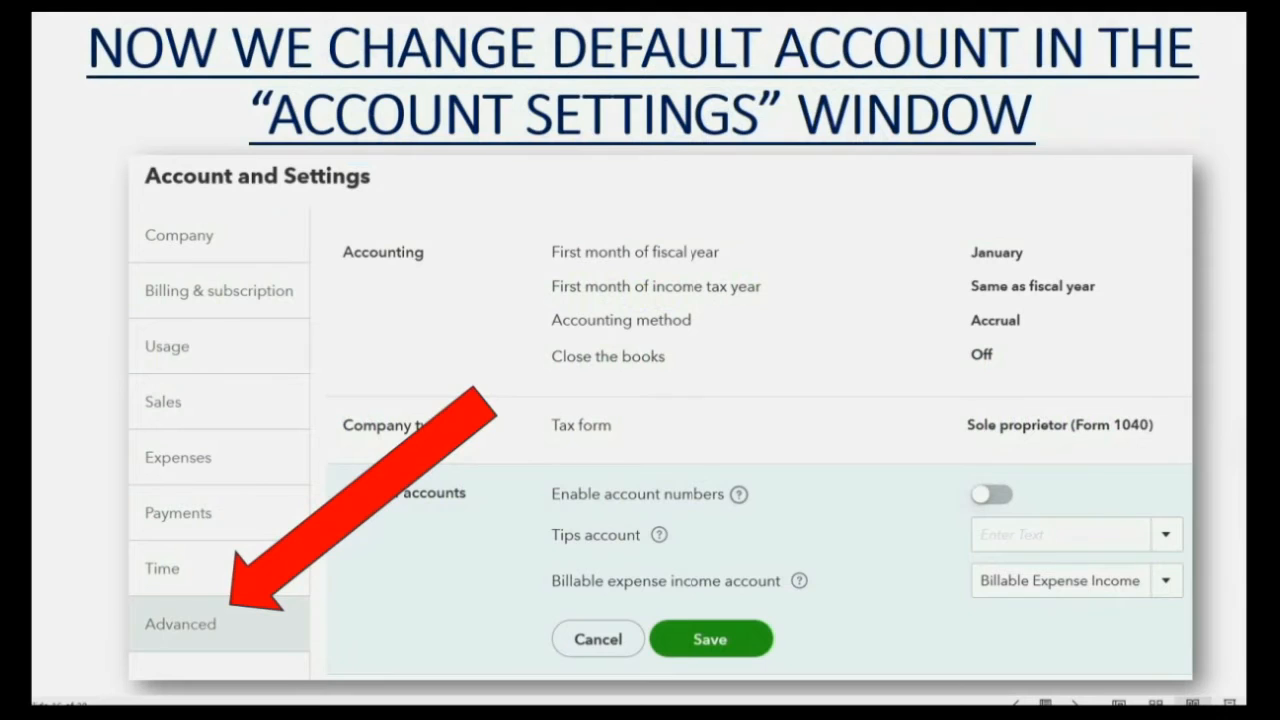
pyautogui.click(901, 283)
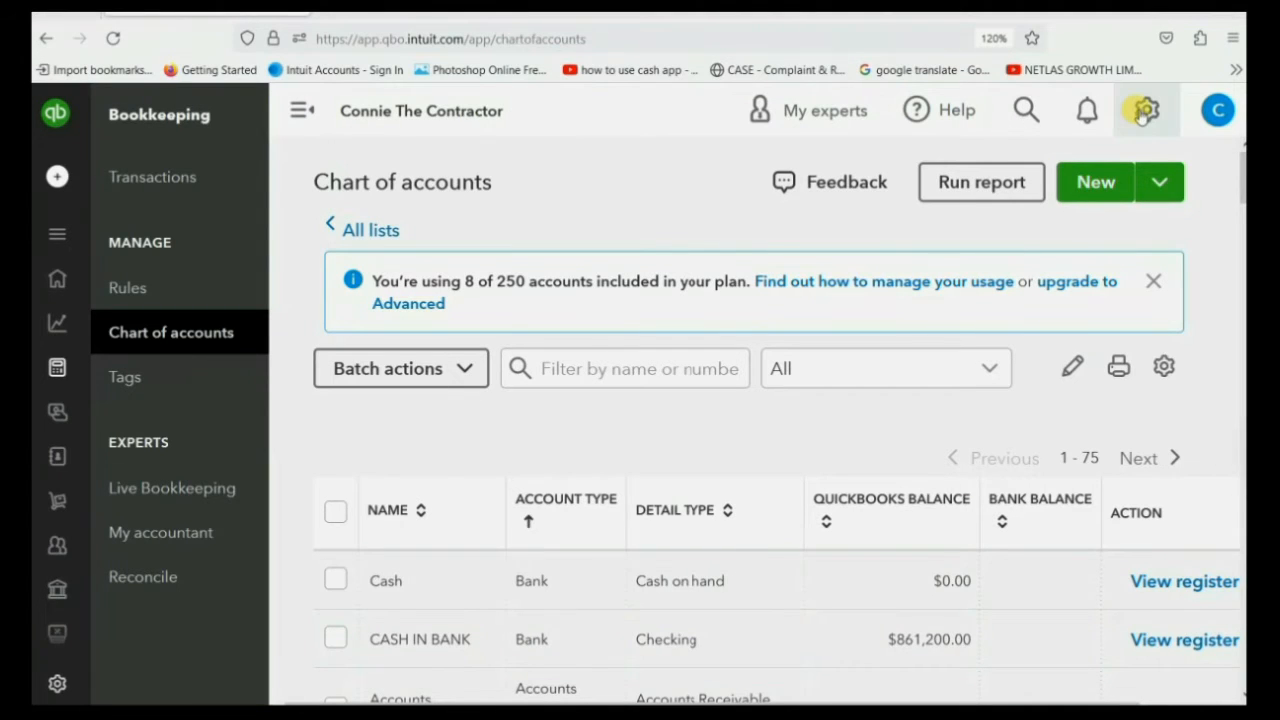
# - Set the billable expense income account to DEMOLITION INCOME in the advanced account settings, save it, and close the settings
pyautogui.click(1145, 112)
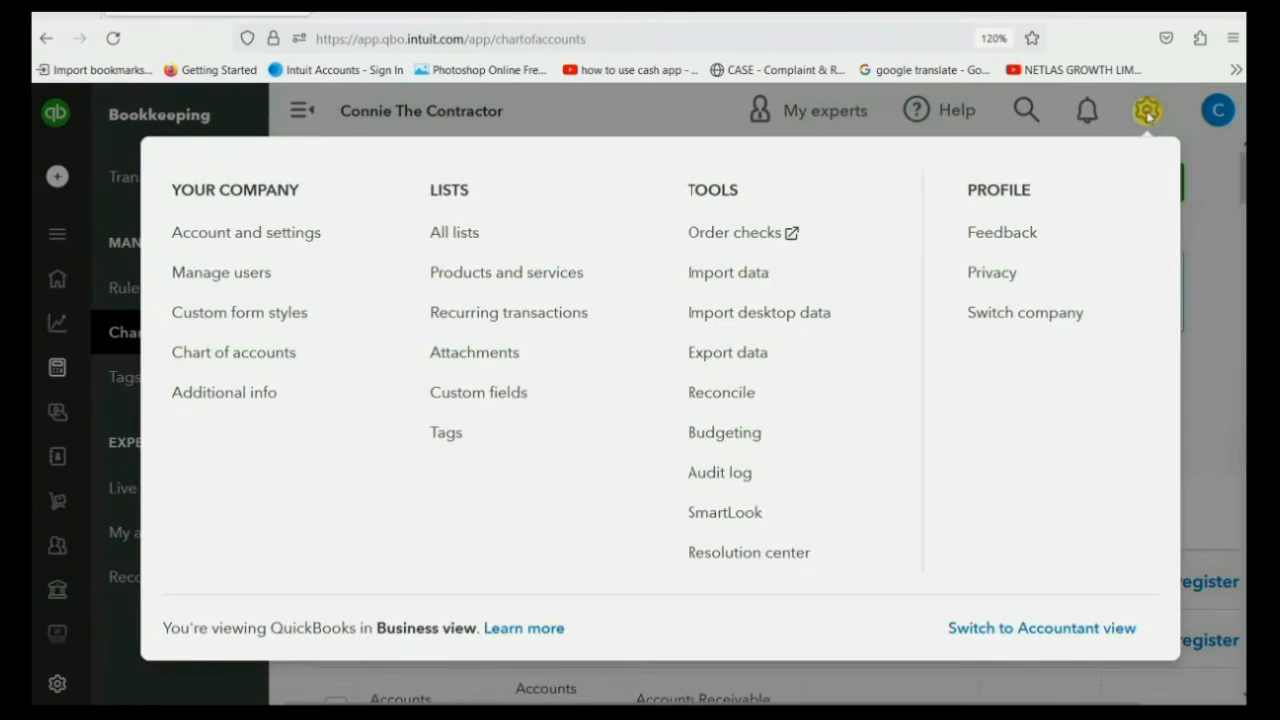
pyautogui.click(245, 234)
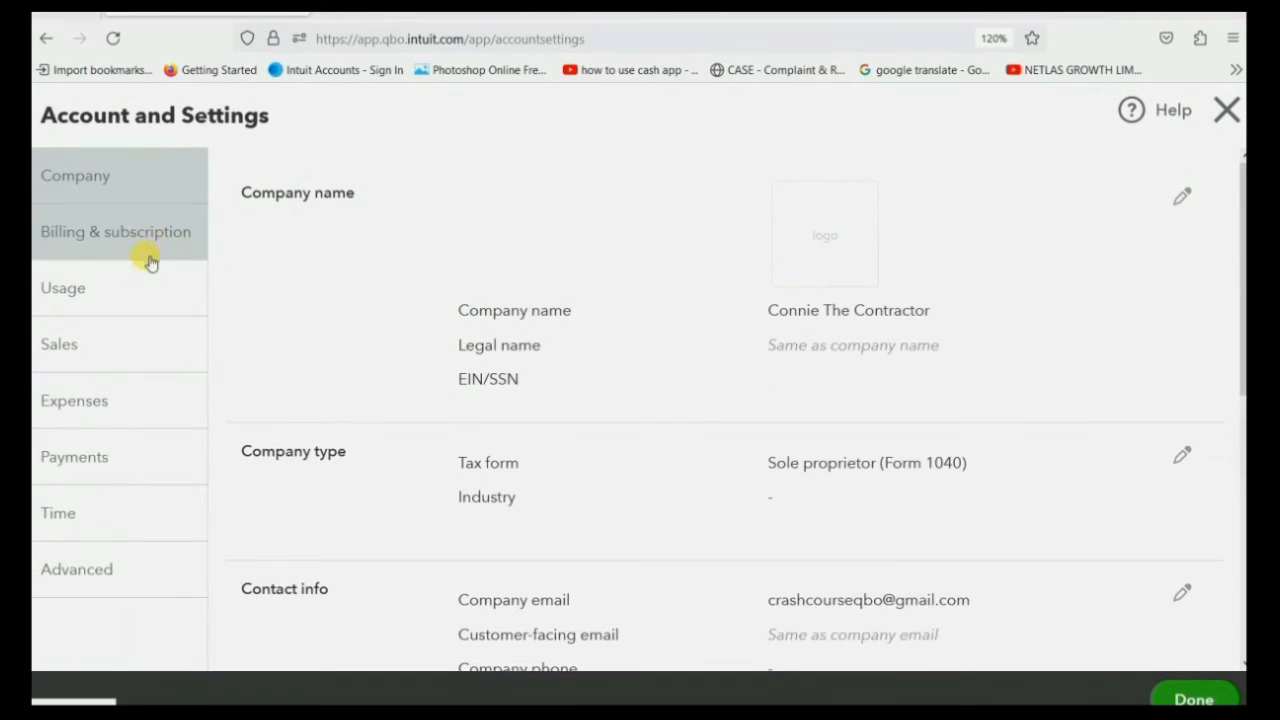
pyautogui.click(96, 566)
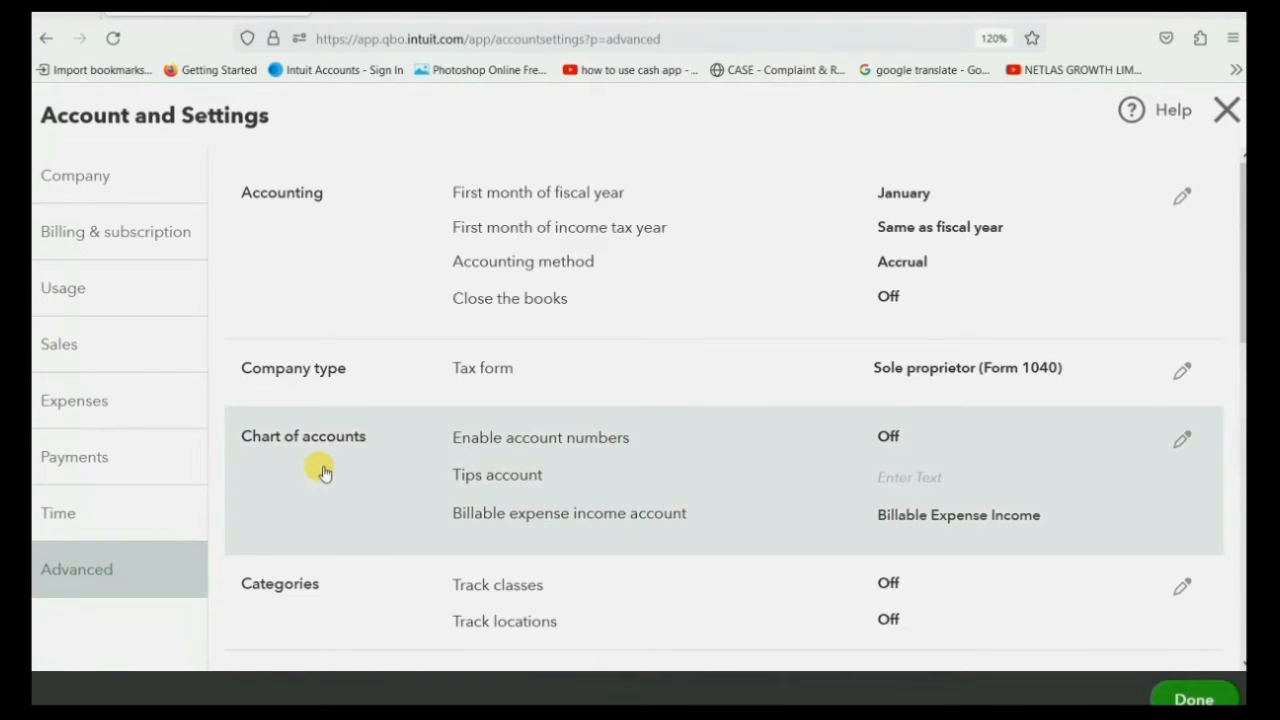
pyautogui.click(587, 460)
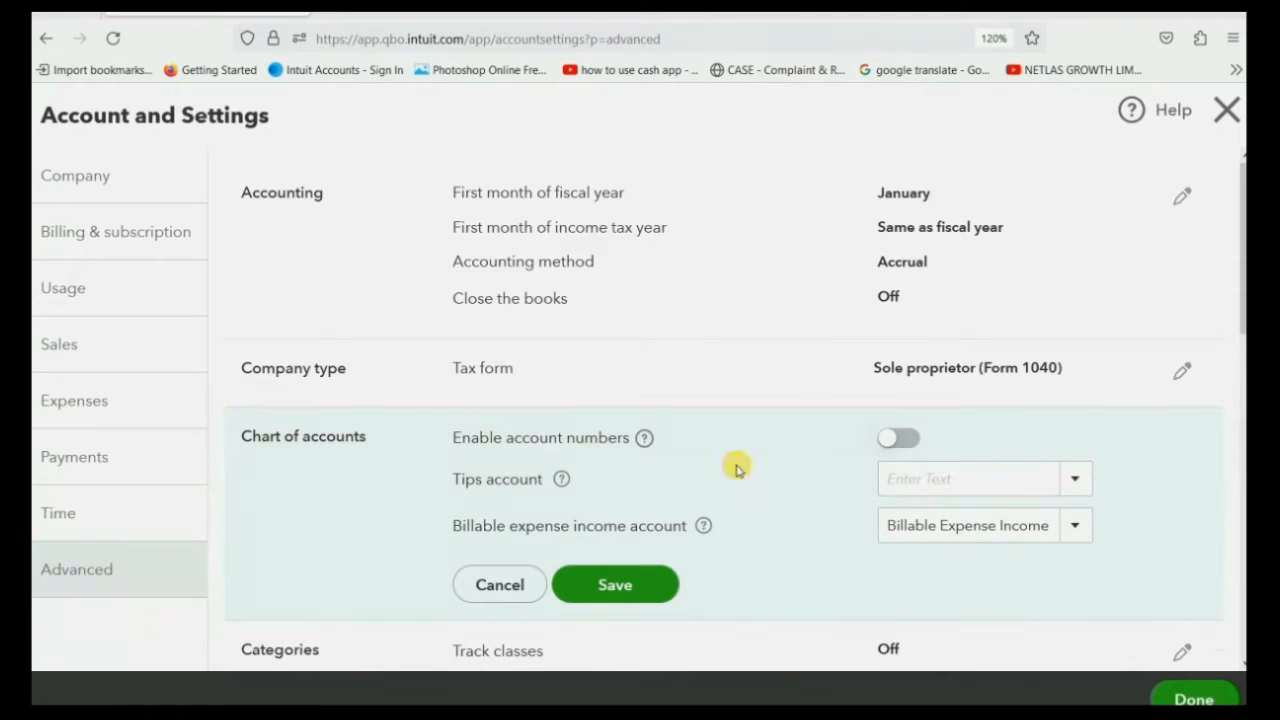
pyautogui.click(1077, 530)
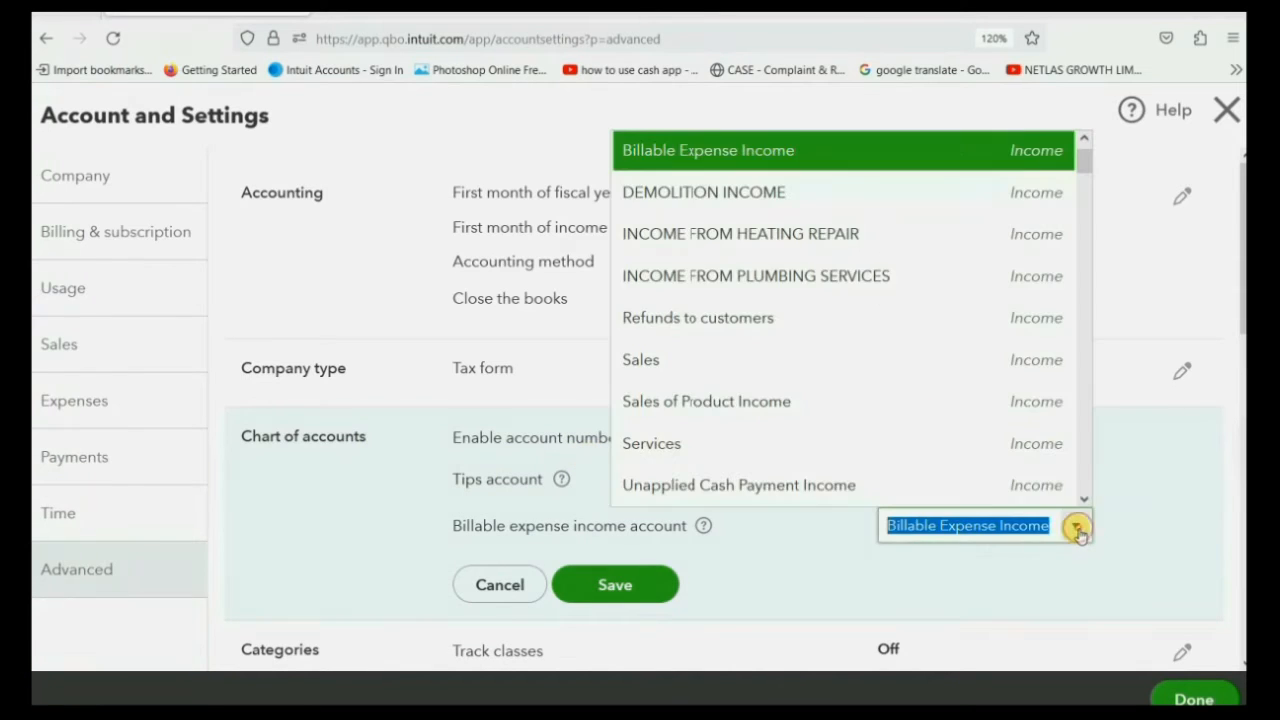
pyautogui.click(735, 190)
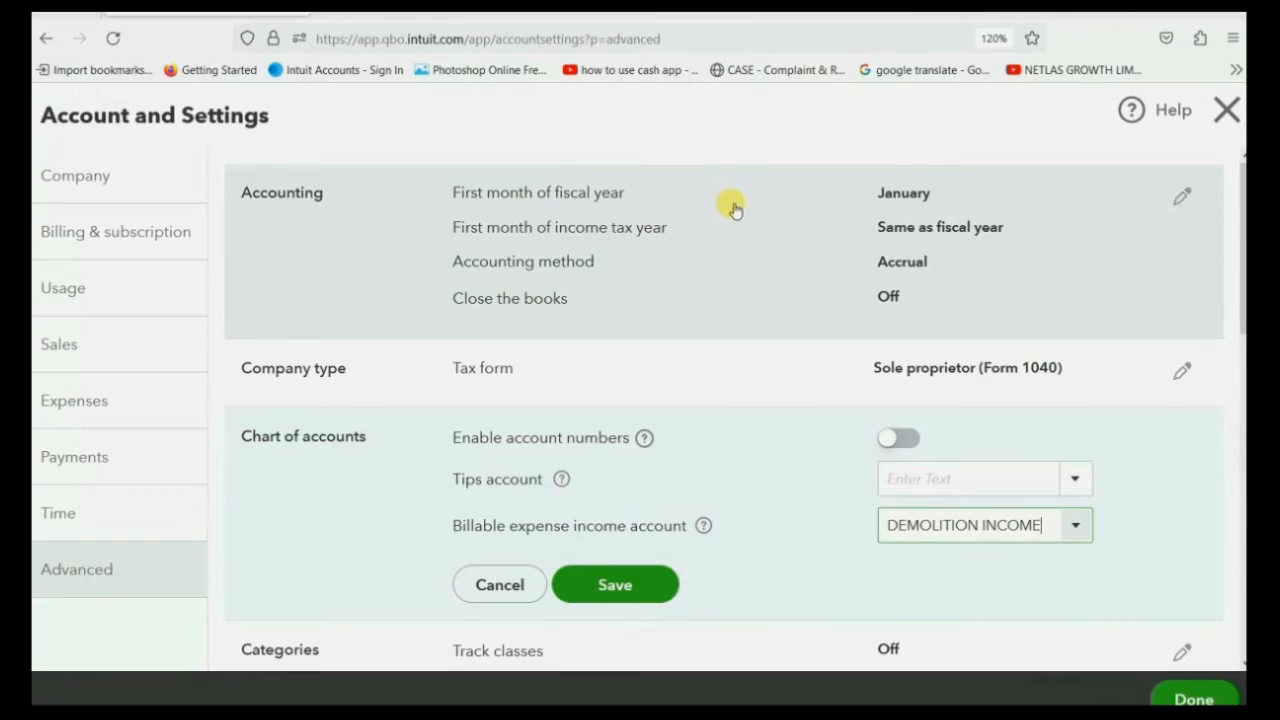
pyautogui.click(655, 590)
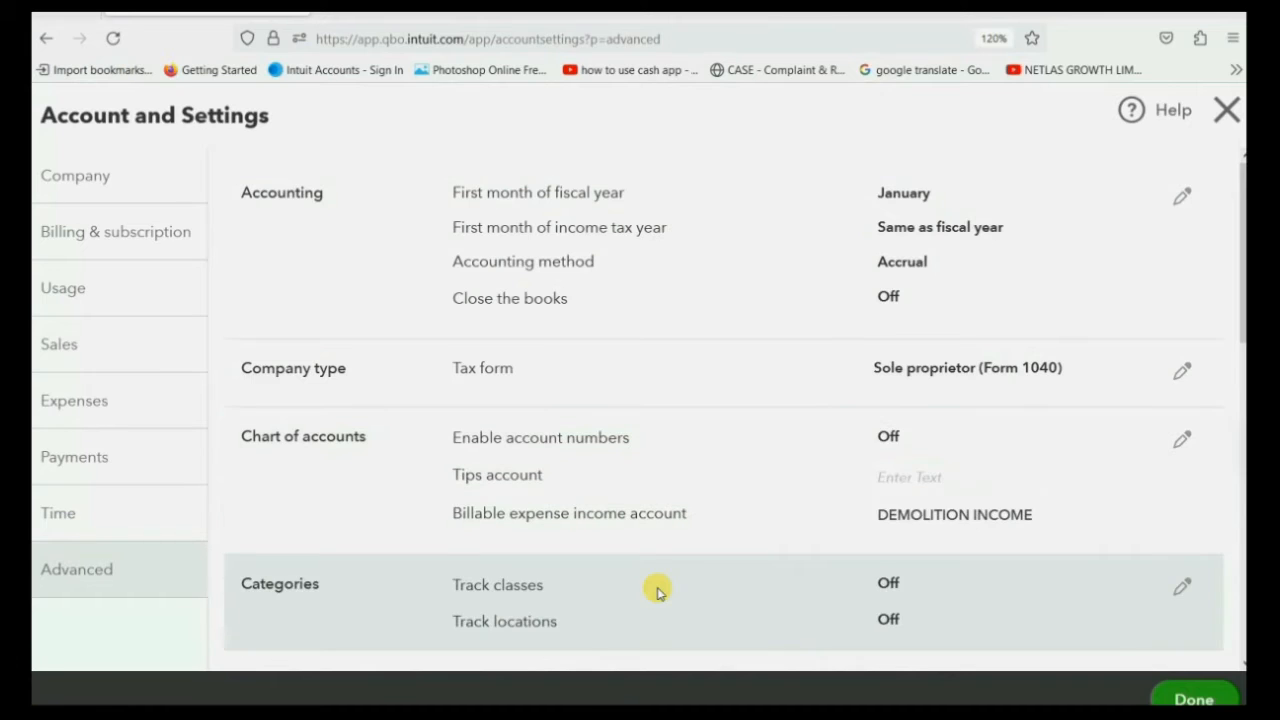
pyautogui.click(1194, 698)
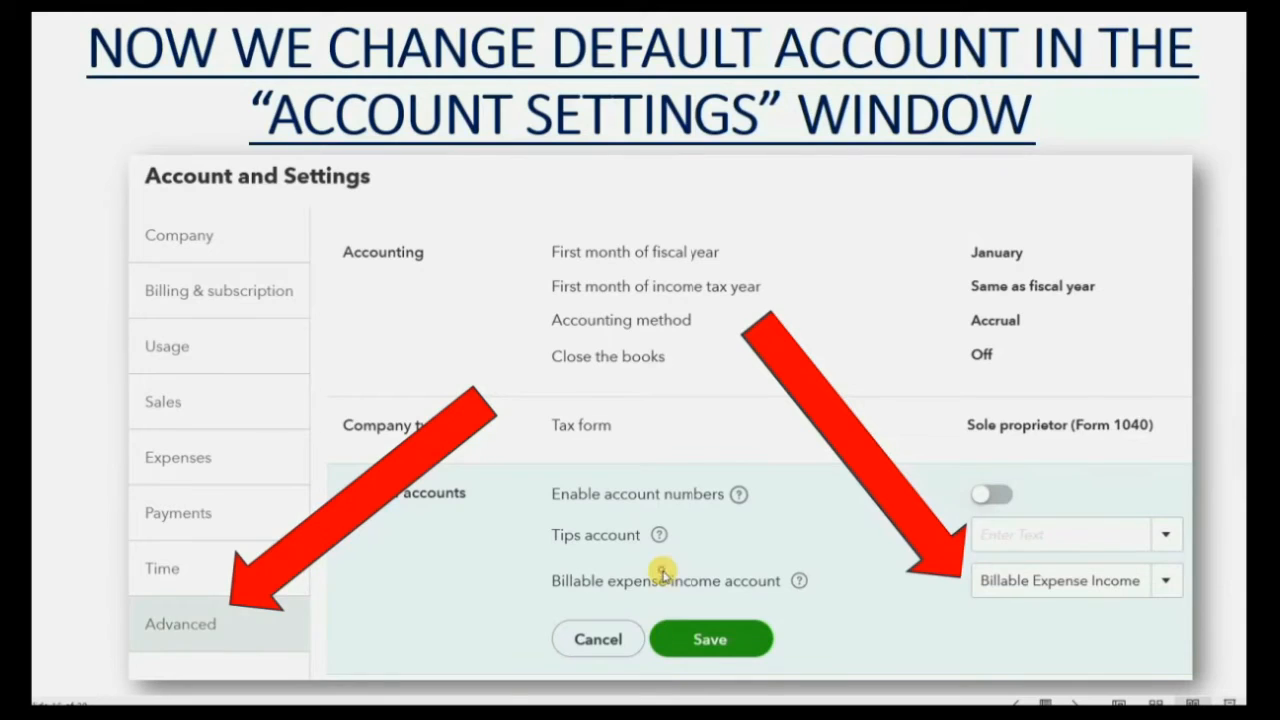
pyautogui.click(662, 570)
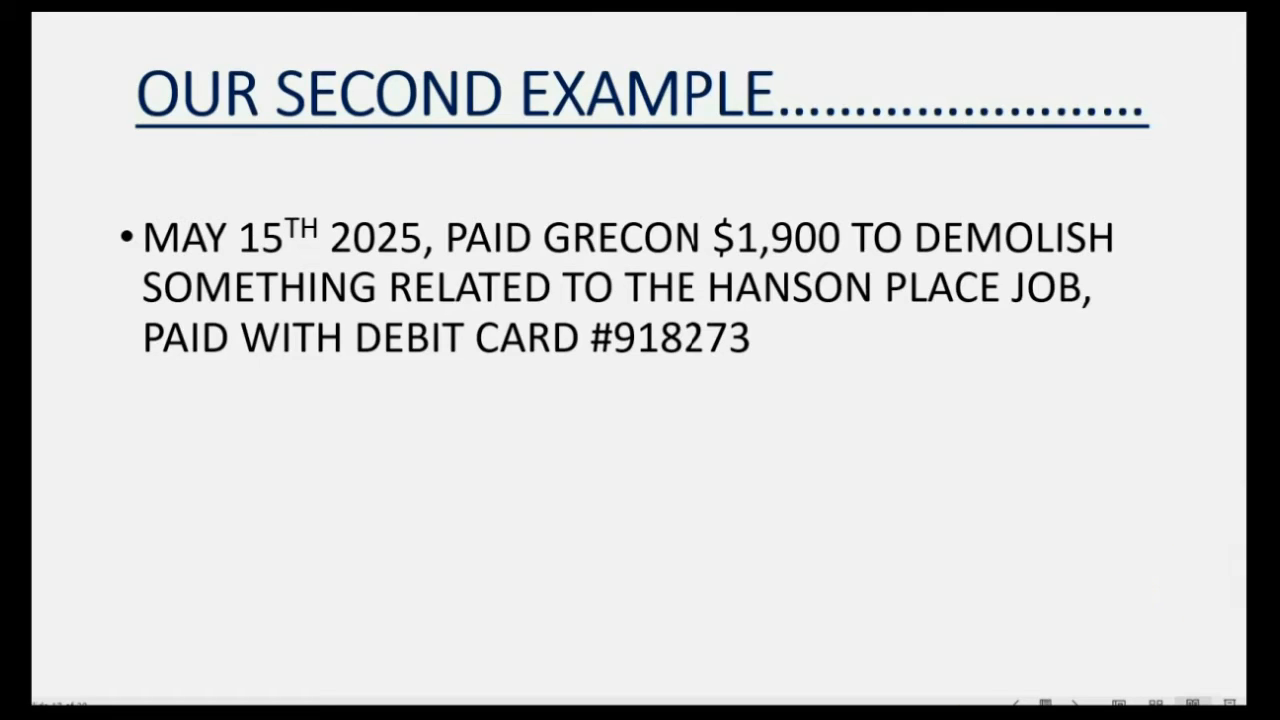
pyautogui.press('Right')
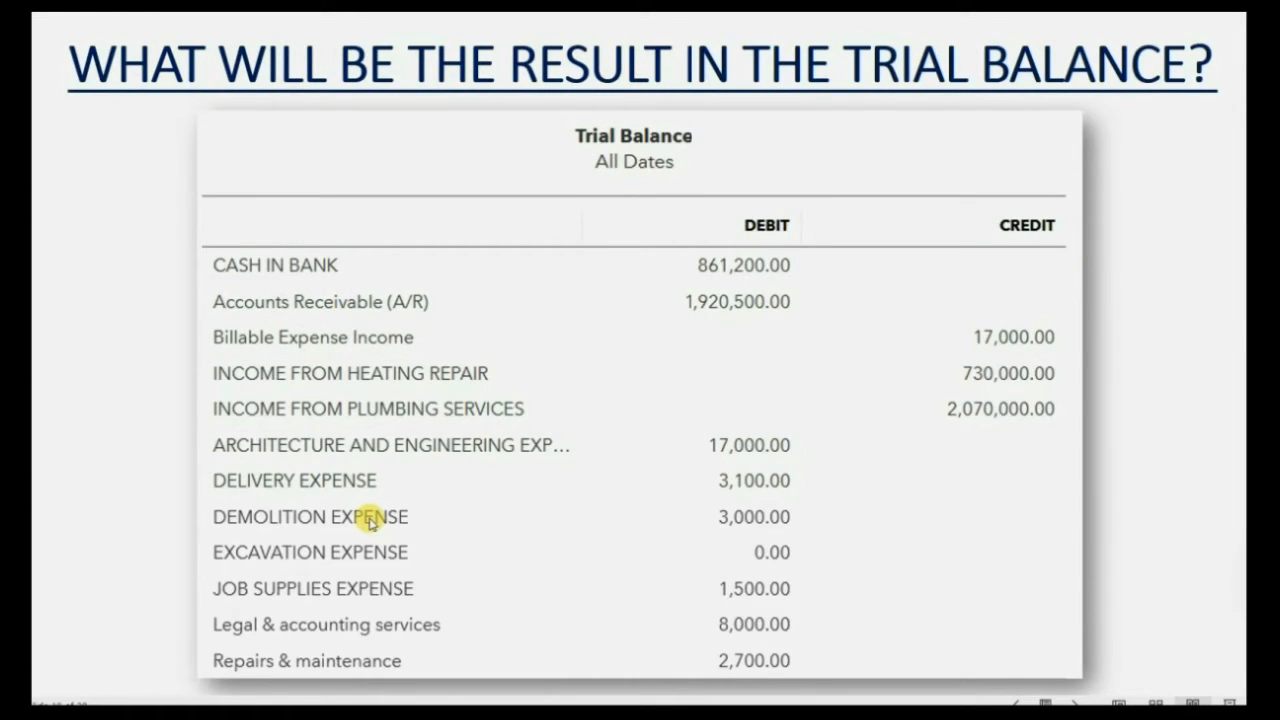
pyautogui.click(752, 527)
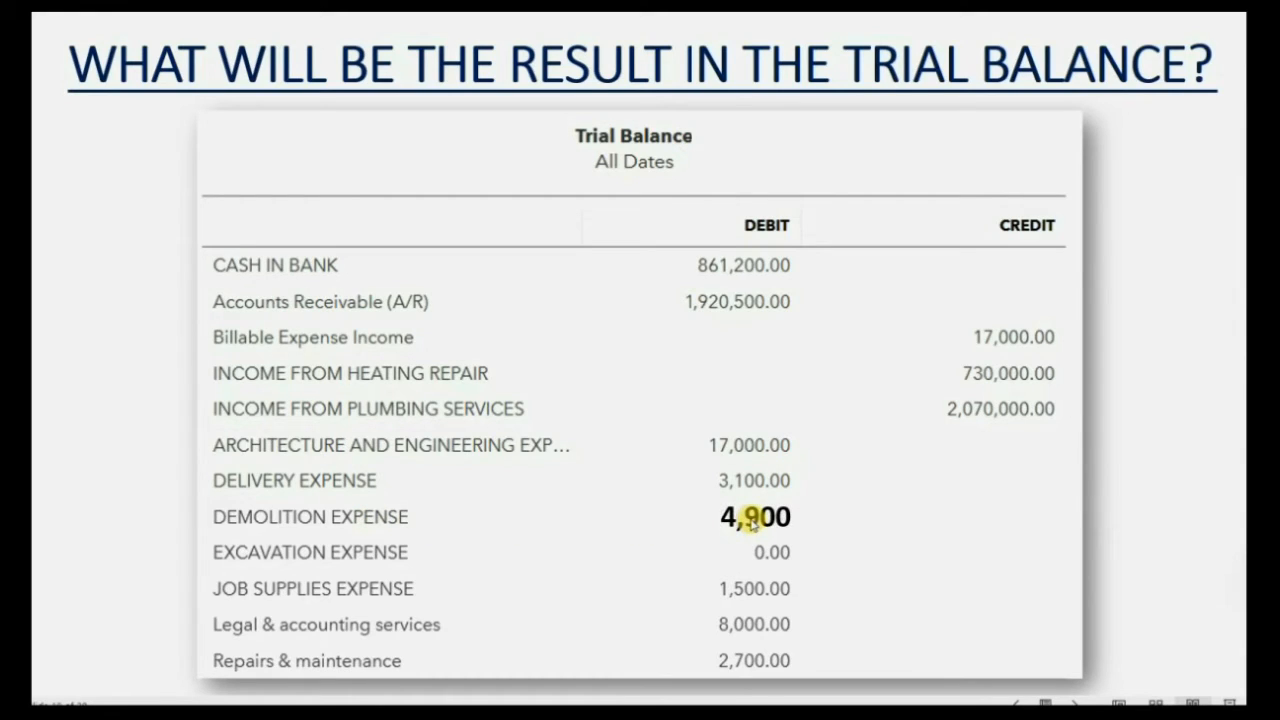
pyautogui.click(745, 276)
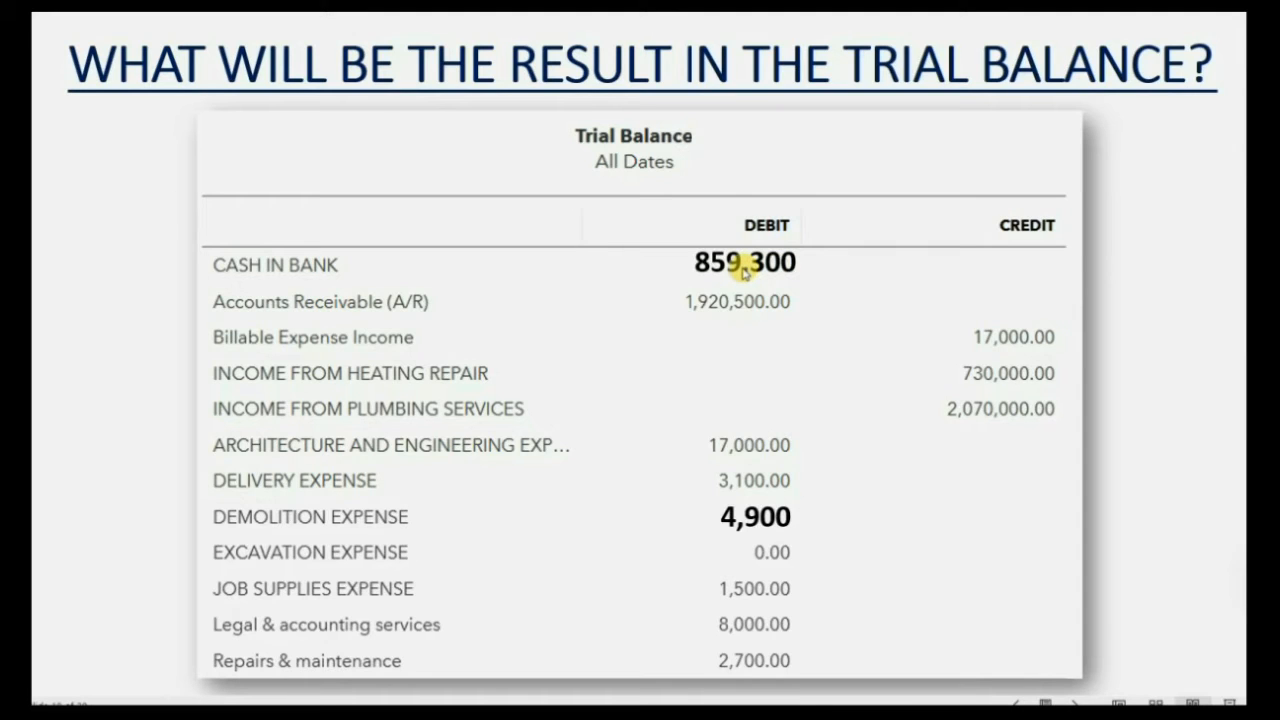
pyautogui.hotkey('alt', 'Tab')
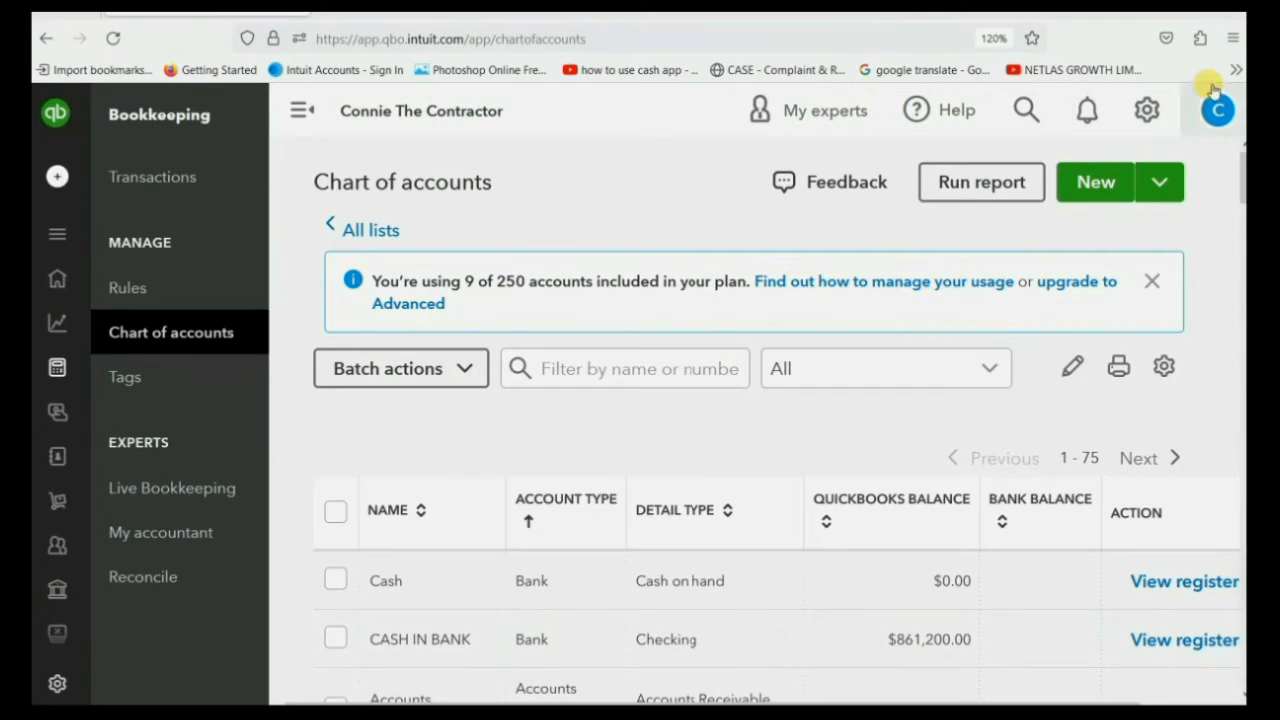
# - Reduce the browser zoom to 100% and switch the company file to Accountant view
pyautogui.click(1230, 38)
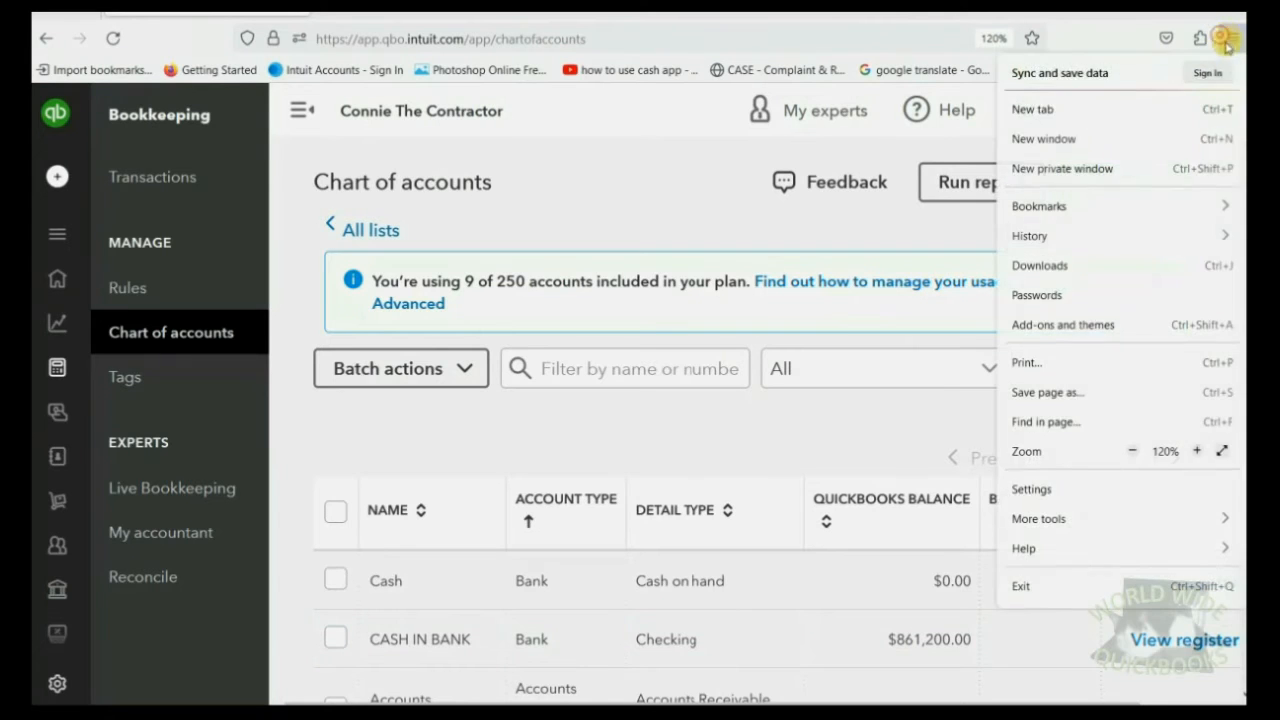
pyautogui.click(1131, 451)
pyautogui.click(1131, 451)
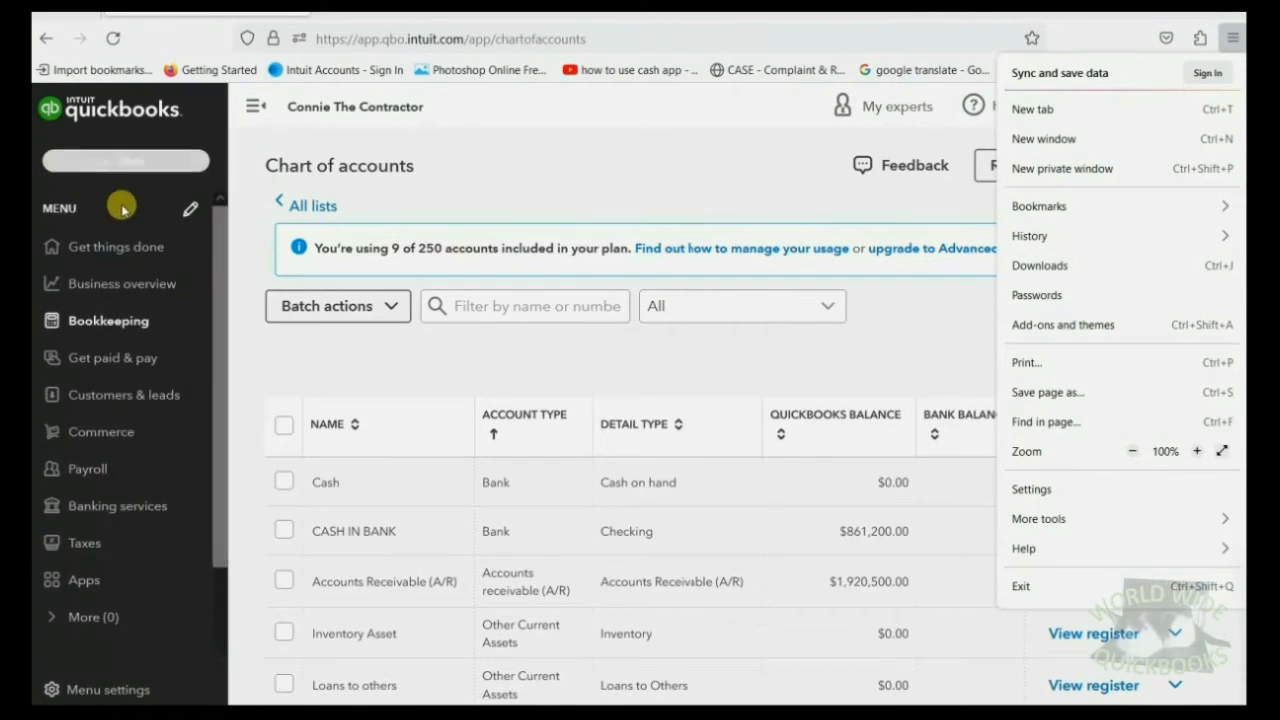
pyautogui.click(680, 163)
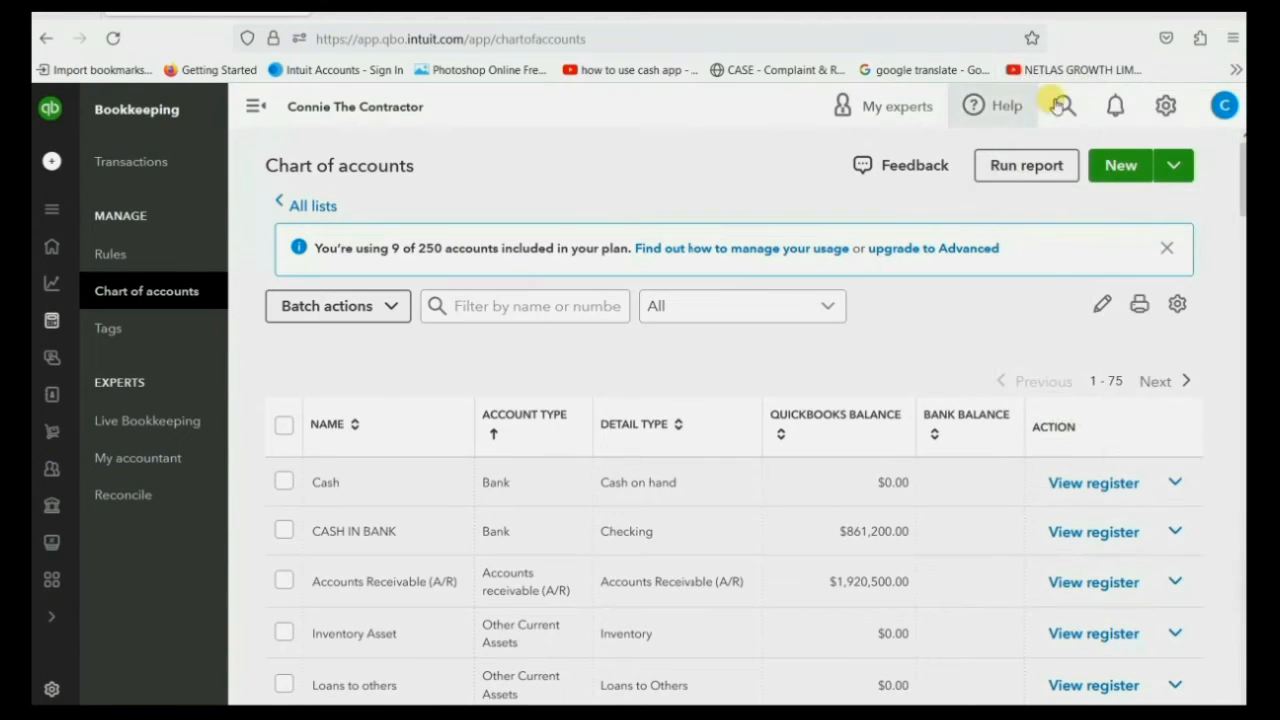
pyautogui.click(1168, 107)
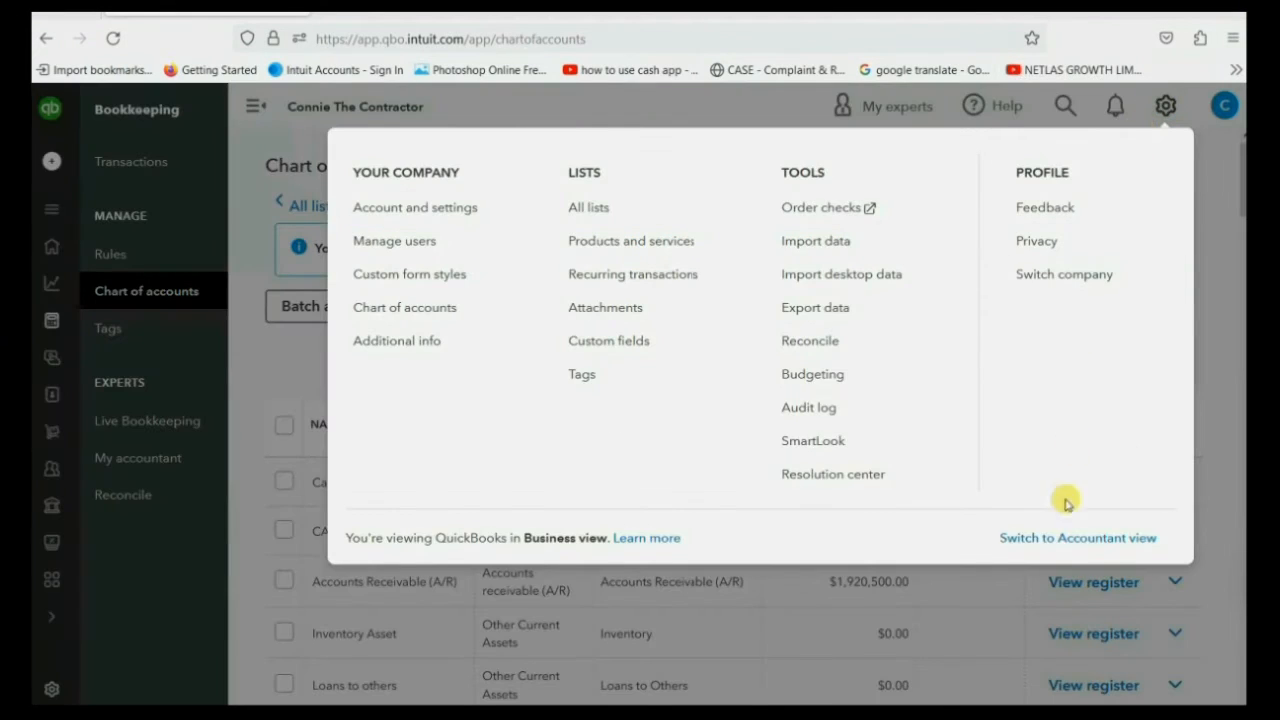
pyautogui.click(1066, 540)
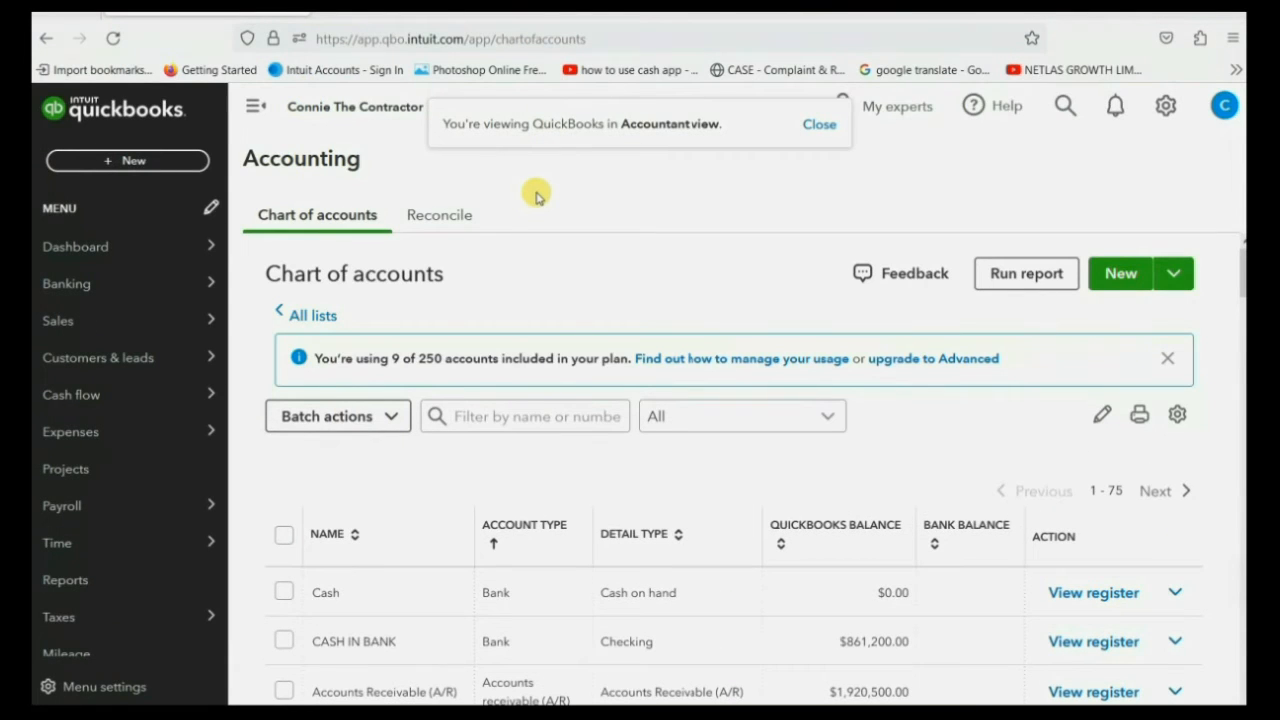
# - Start a new expense with payment date 05/15/2025 and payee GRECON DEMOLITION SERVICES
pyautogui.click(140, 163)
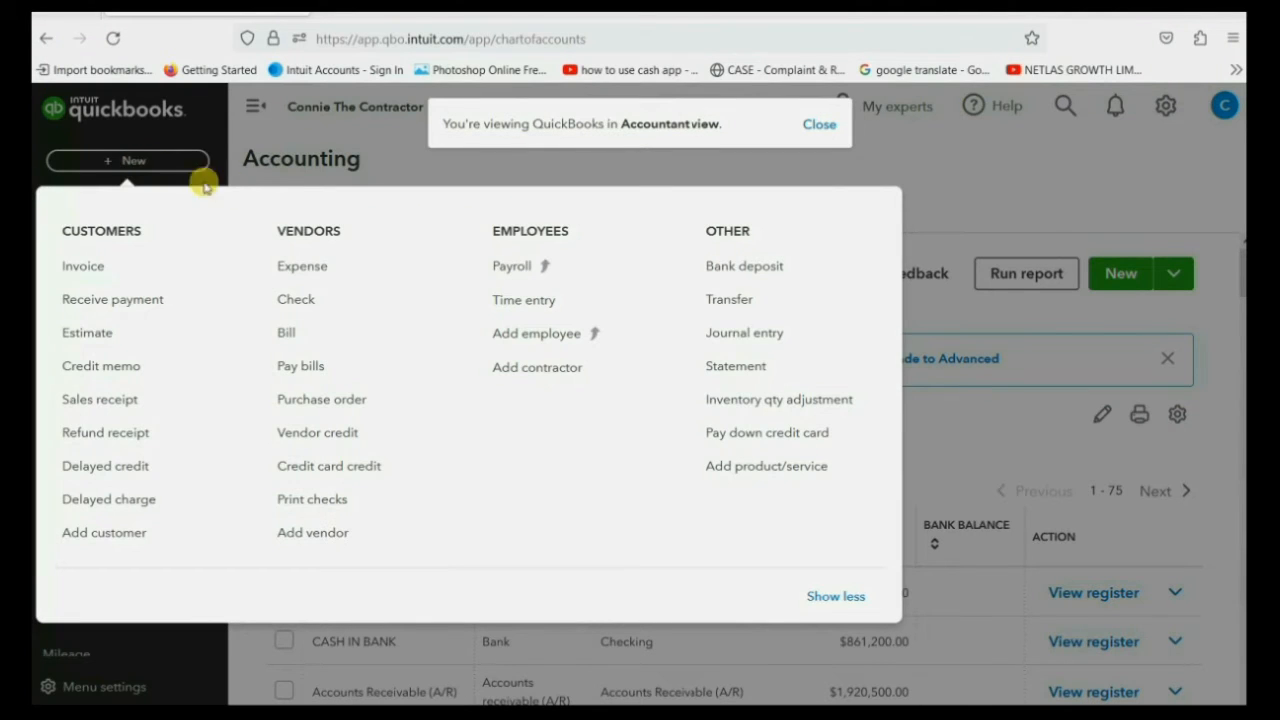
pyautogui.click(308, 264)
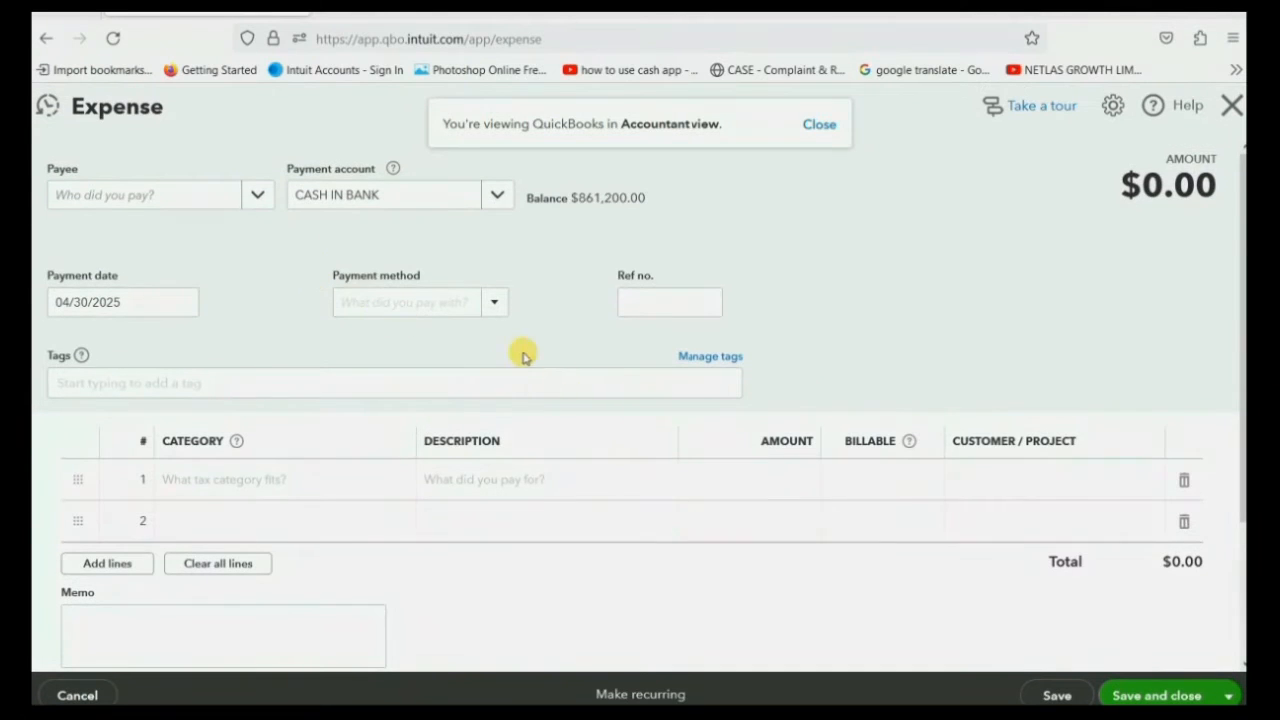
pyautogui.click(176, 303)
pyautogui.click(223, 350)
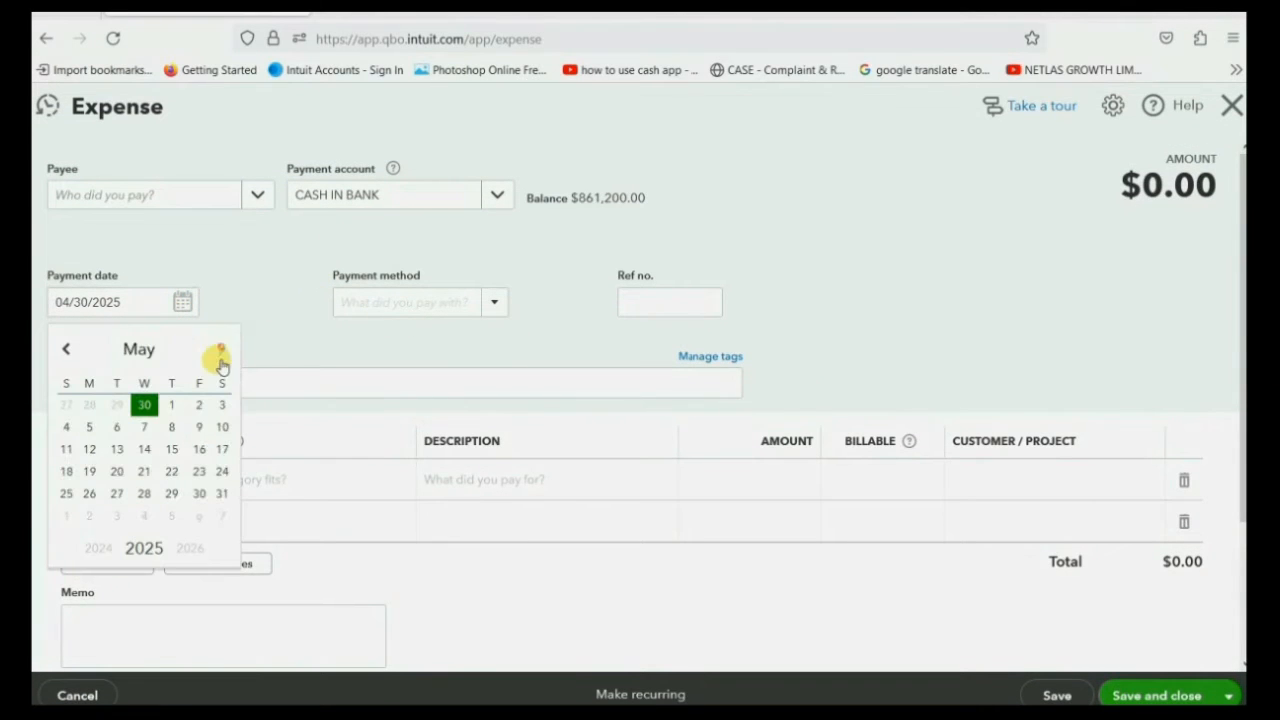
pyautogui.click(171, 450)
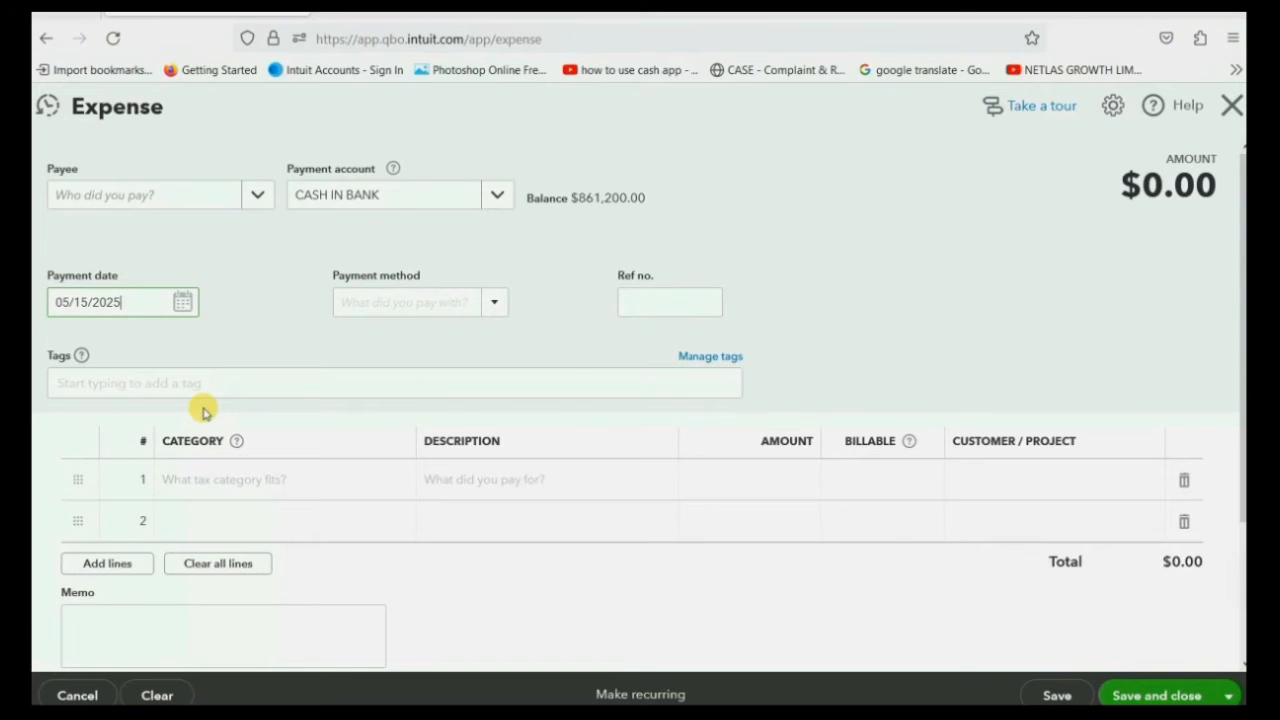
pyautogui.click(256, 200)
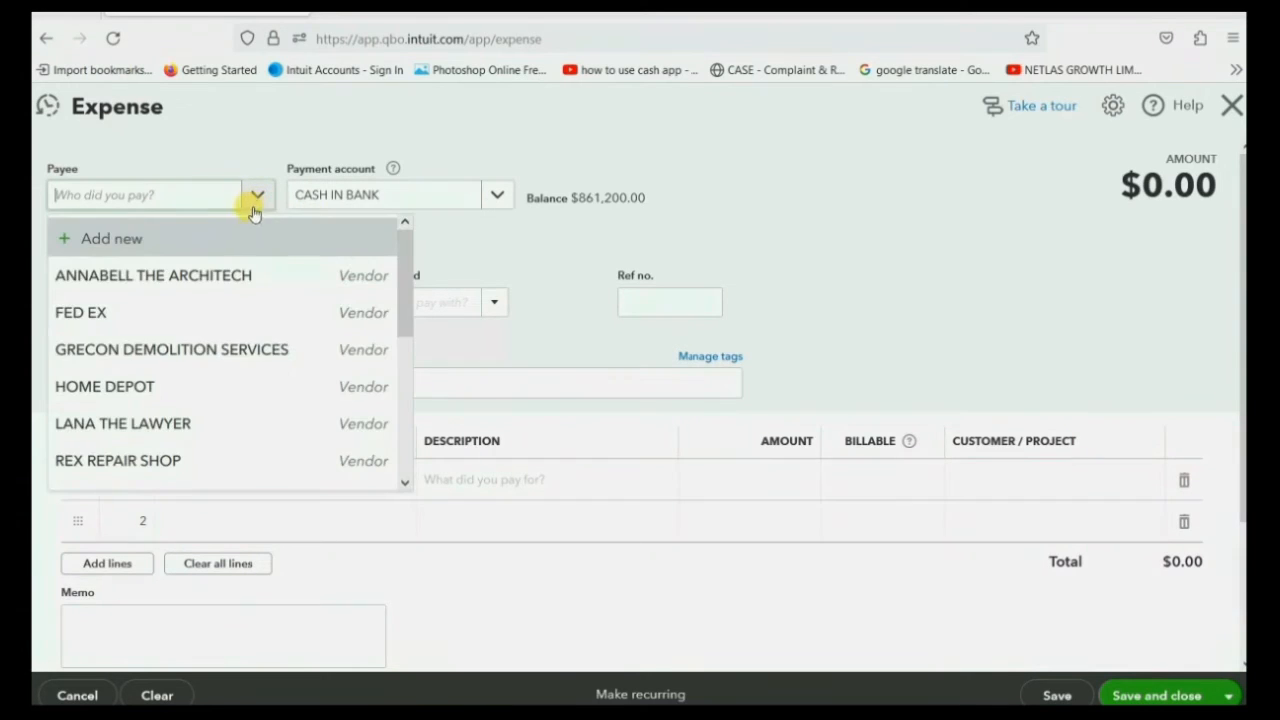
pyautogui.click(180, 355)
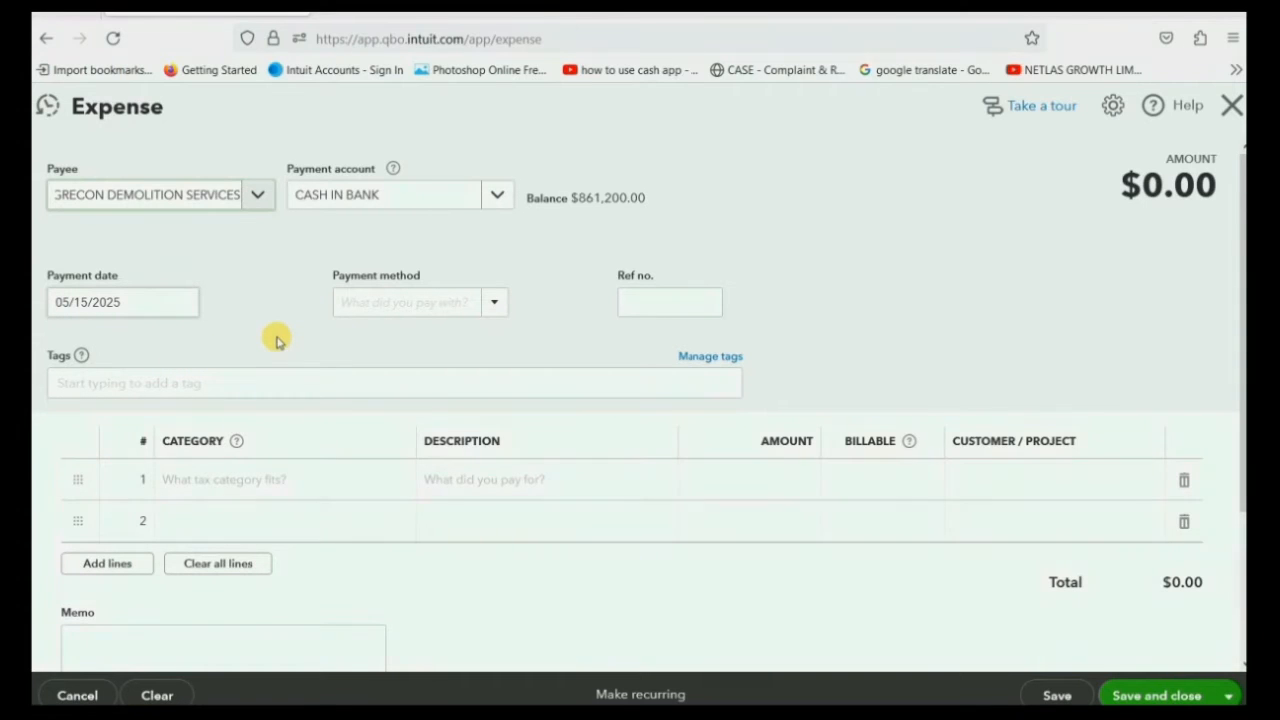
# - Set the first expense line's category to DEMOLITION EXPENSE
pyautogui.click(230, 482)
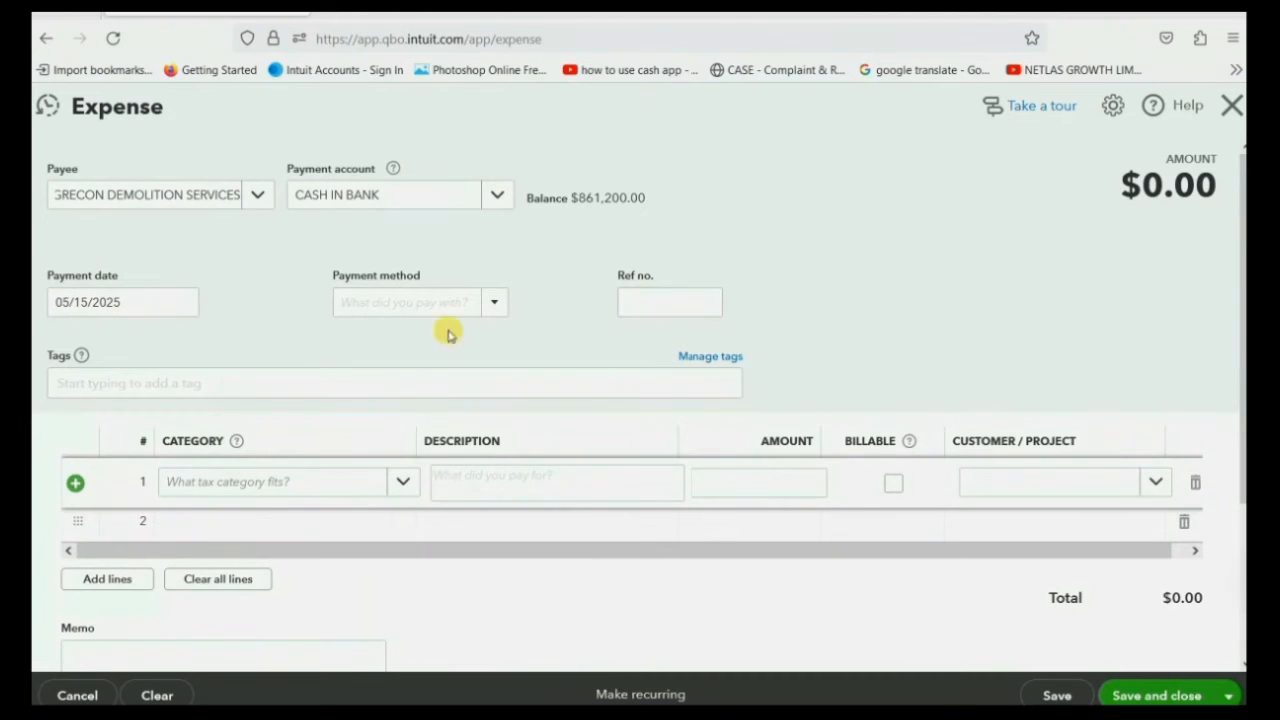
pyautogui.click(400, 484)
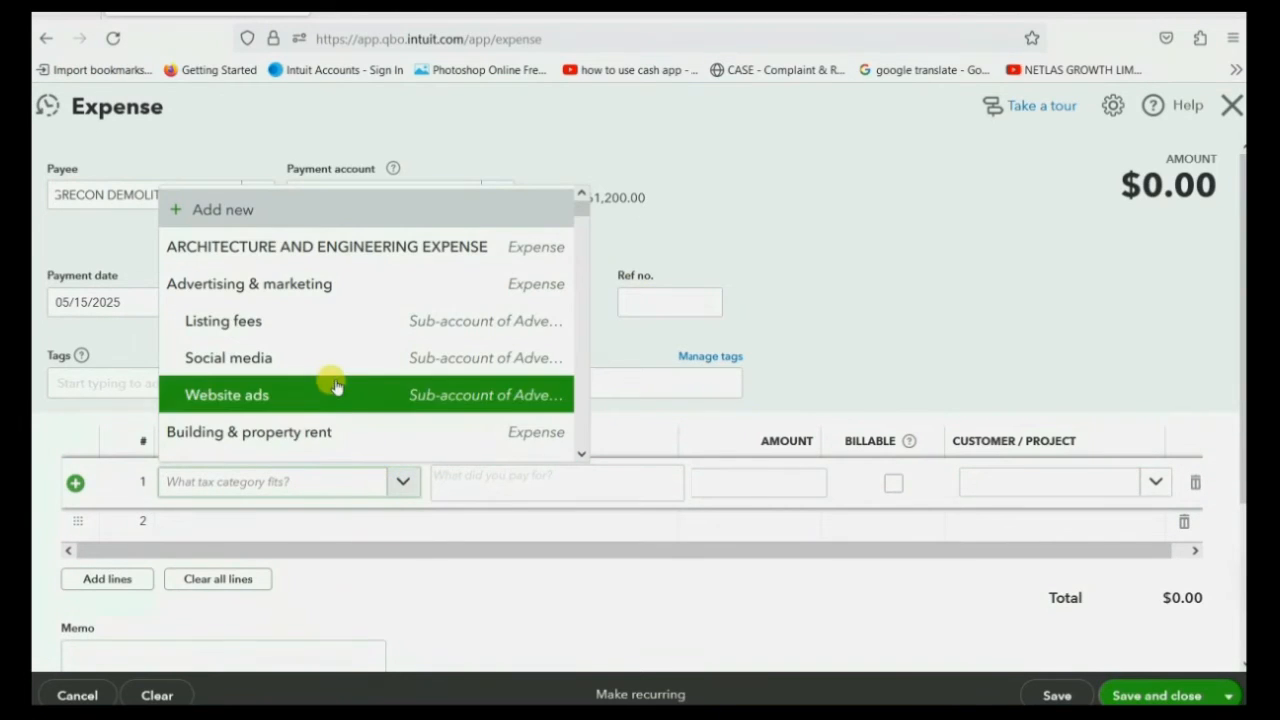
pyautogui.write('DE')
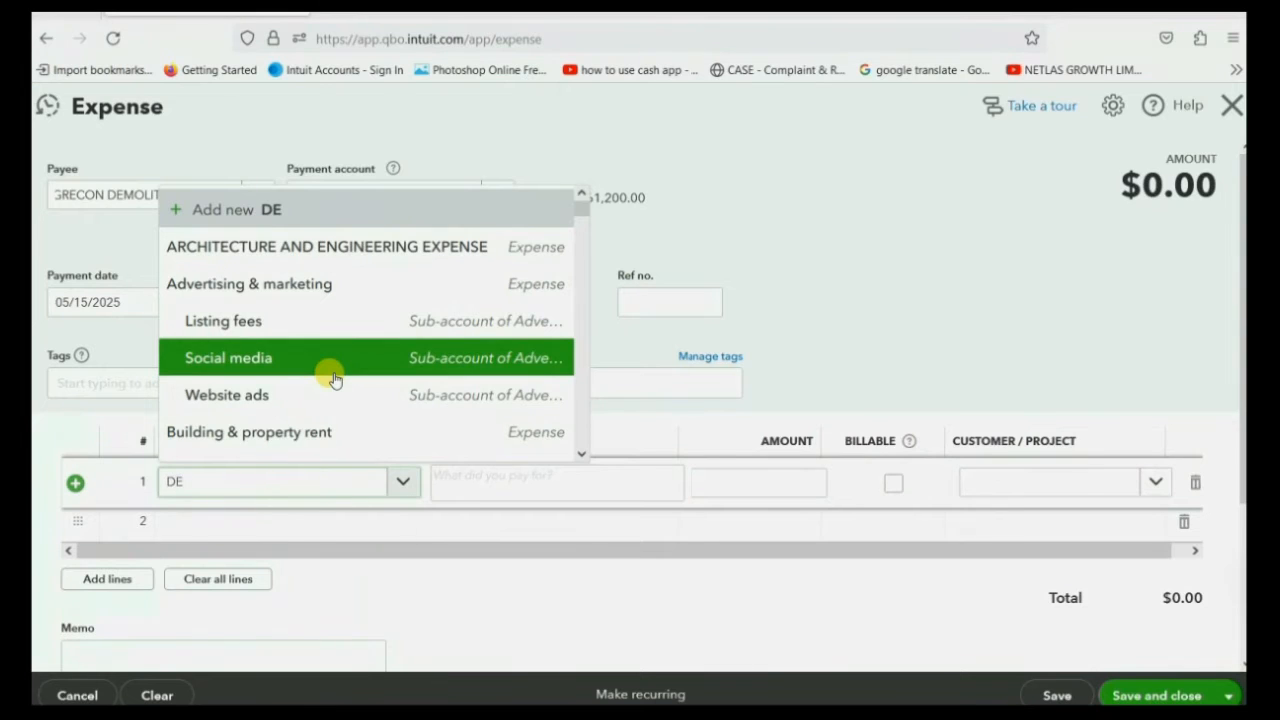
pyautogui.moveTo(336, 320); pyautogui.dragTo(324, 368)
pyautogui.click(324, 367)
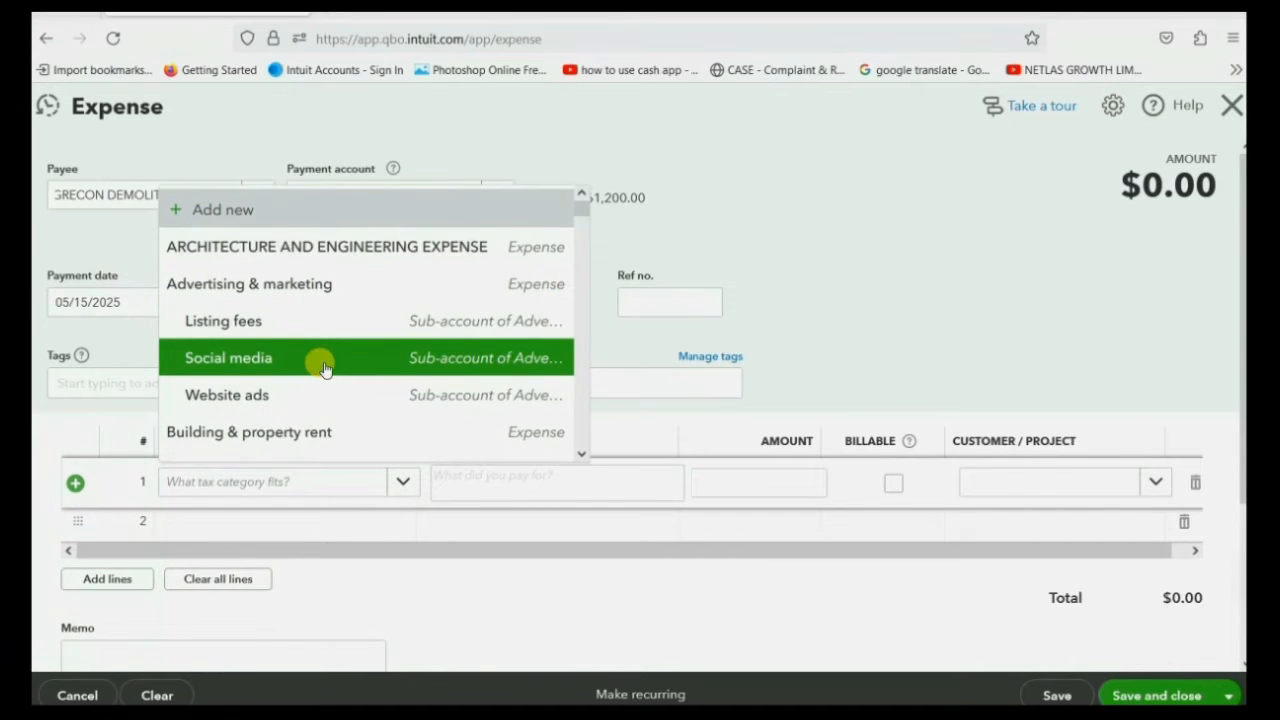
pyautogui.click(299, 489)
pyautogui.write('DE')
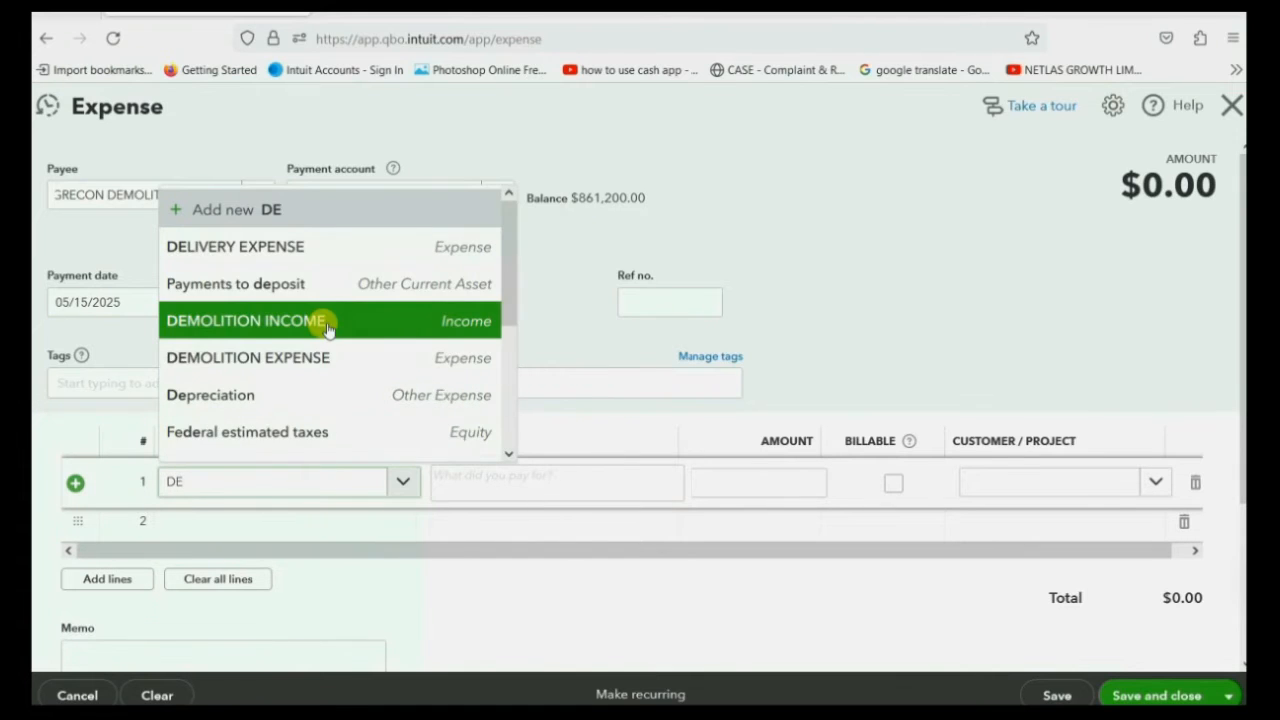
pyautogui.click(318, 354)
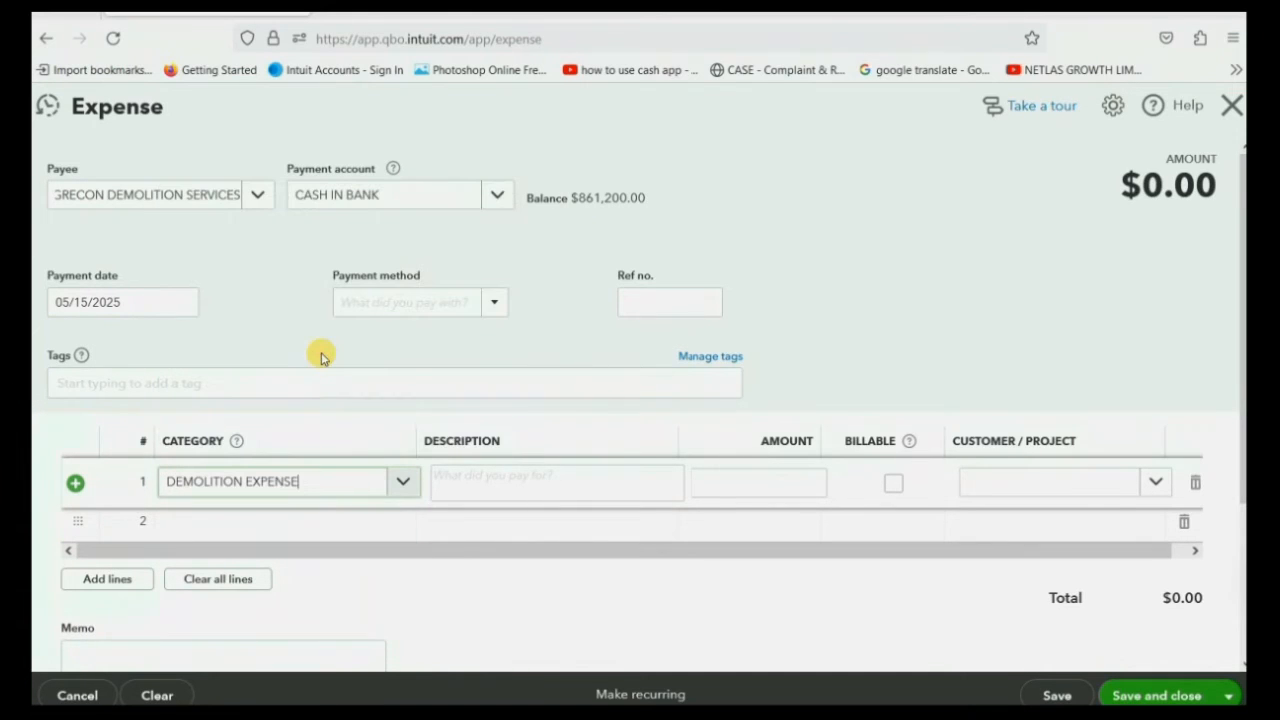
# - Enter reference number 918273 and set the demolition line's amount to 1,900
pyautogui.click(649, 302)
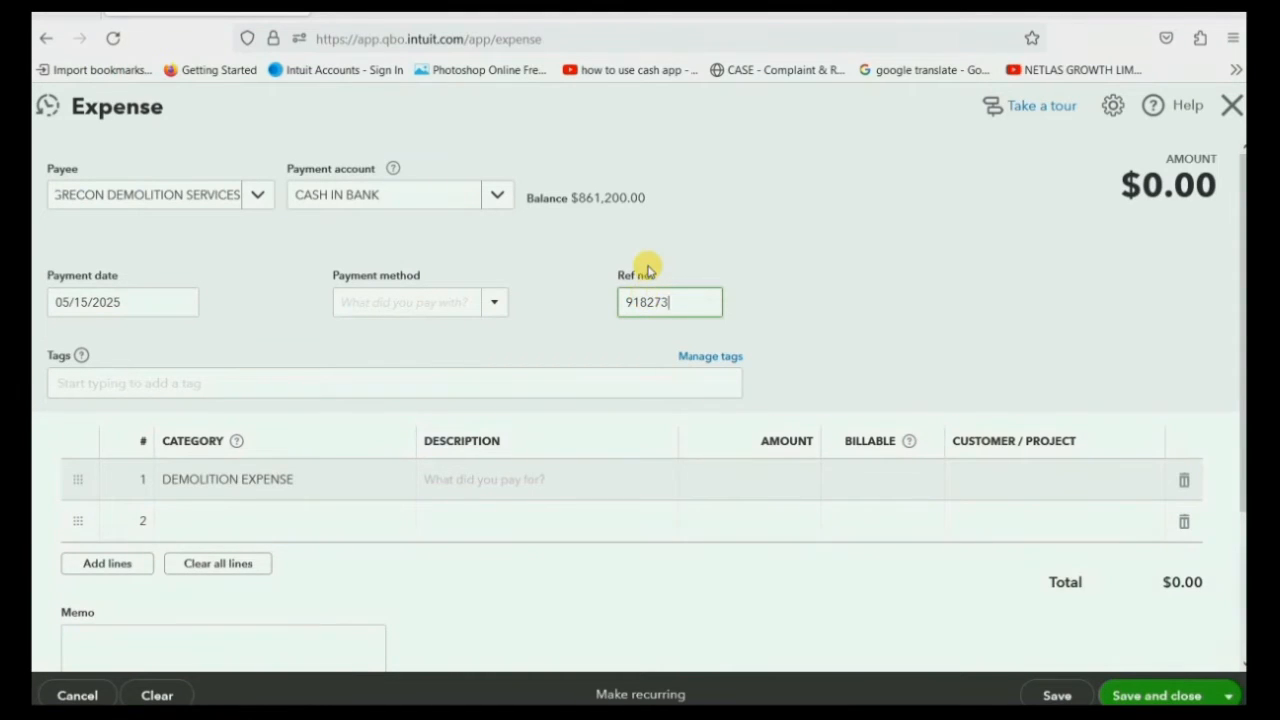
pyautogui.click(780, 486)
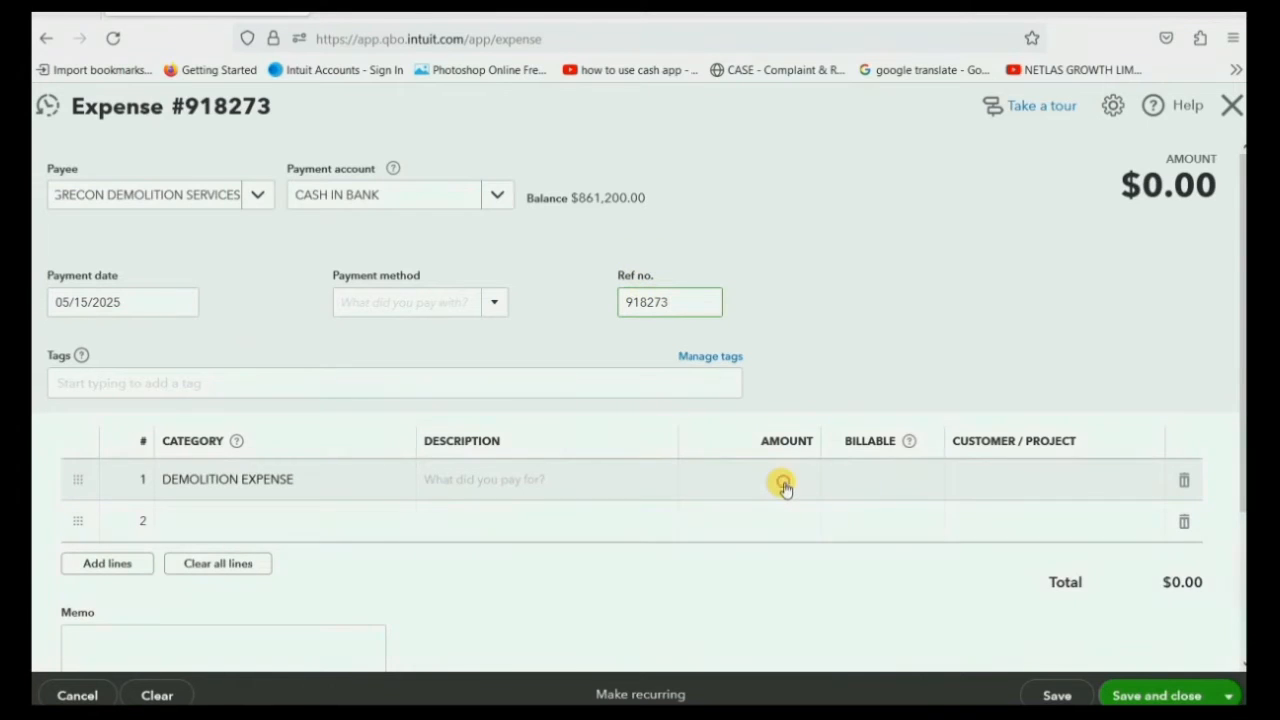
pyautogui.write('900')
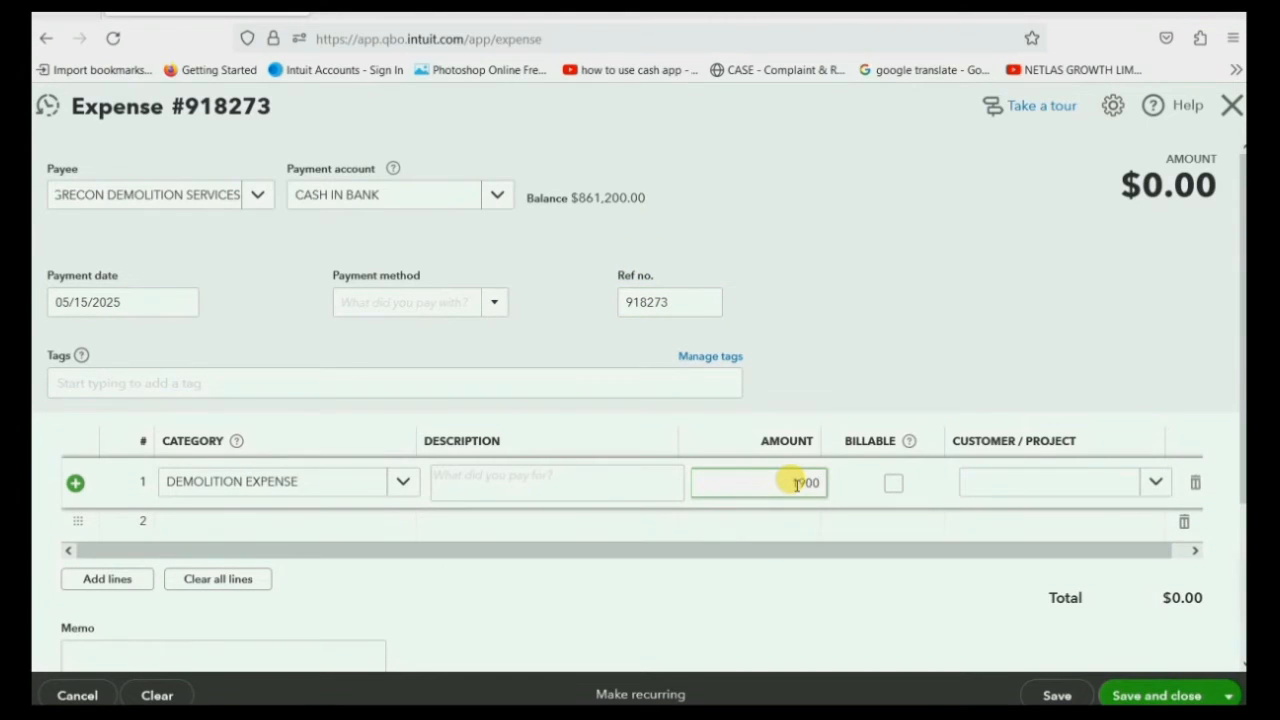
# - Mark the demolition line as billable to the HANSON PLACE project, and save and close the expense
pyautogui.click(893, 483)
pyautogui.click(1152, 482)
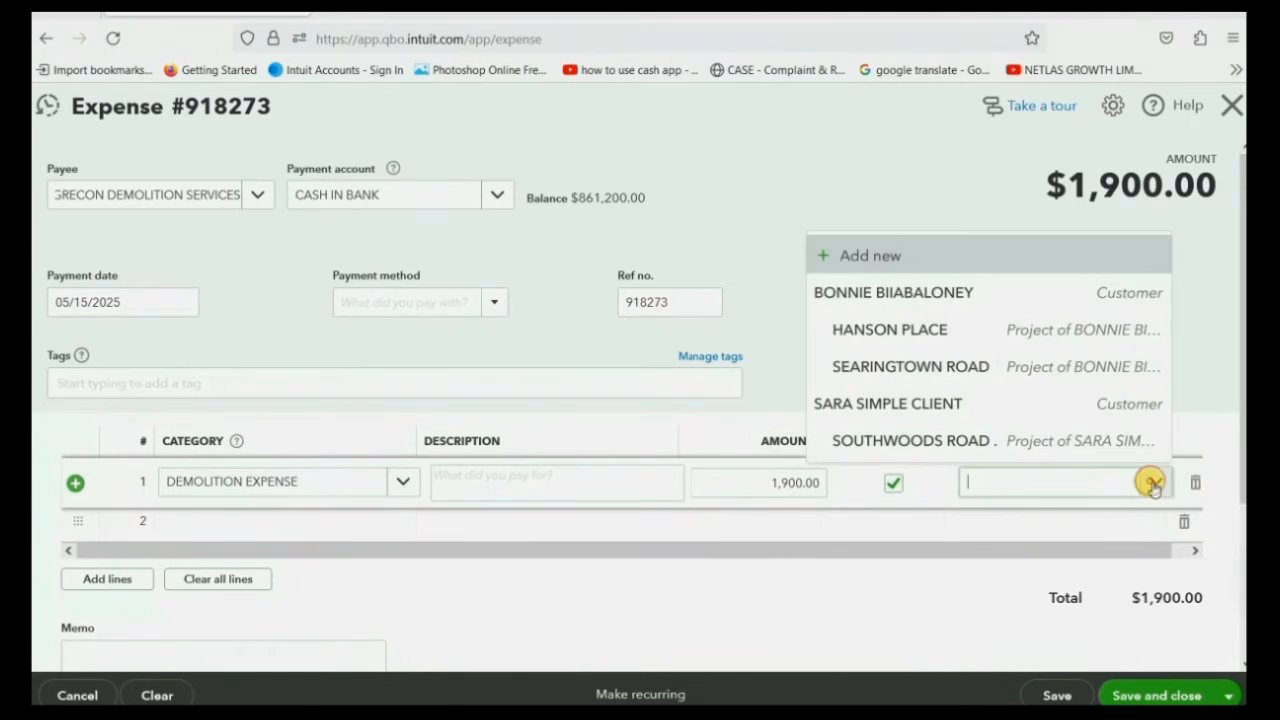
pyautogui.click(984, 338)
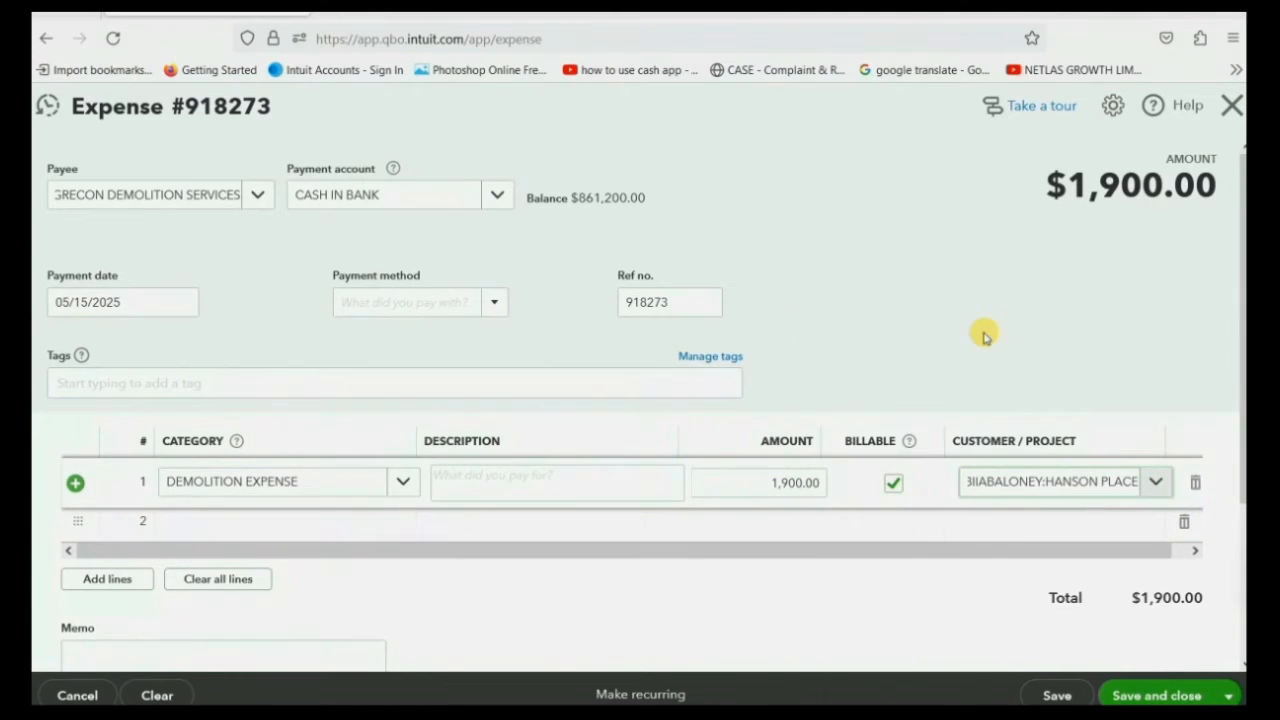
pyautogui.click(1135, 695)
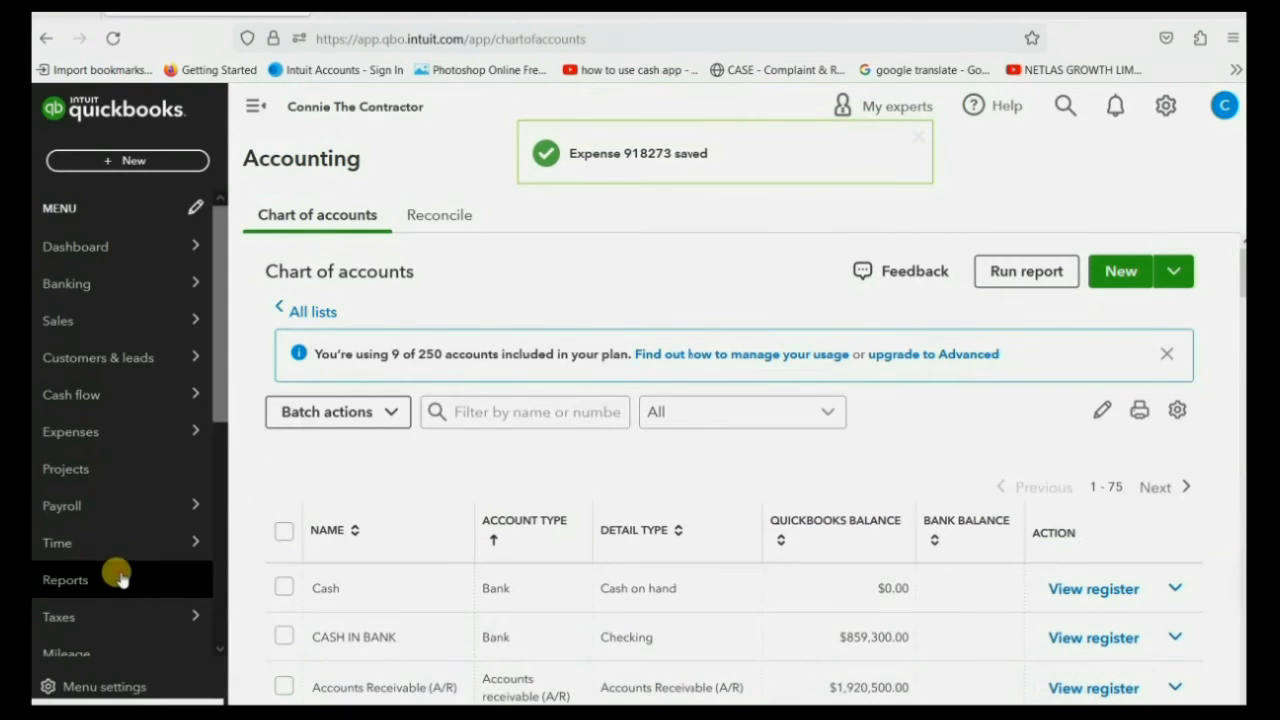
# - Open the custom Trial Balance report, enlarge the browser zoom to 120%, and review the account balances
pyautogui.click(118, 577)
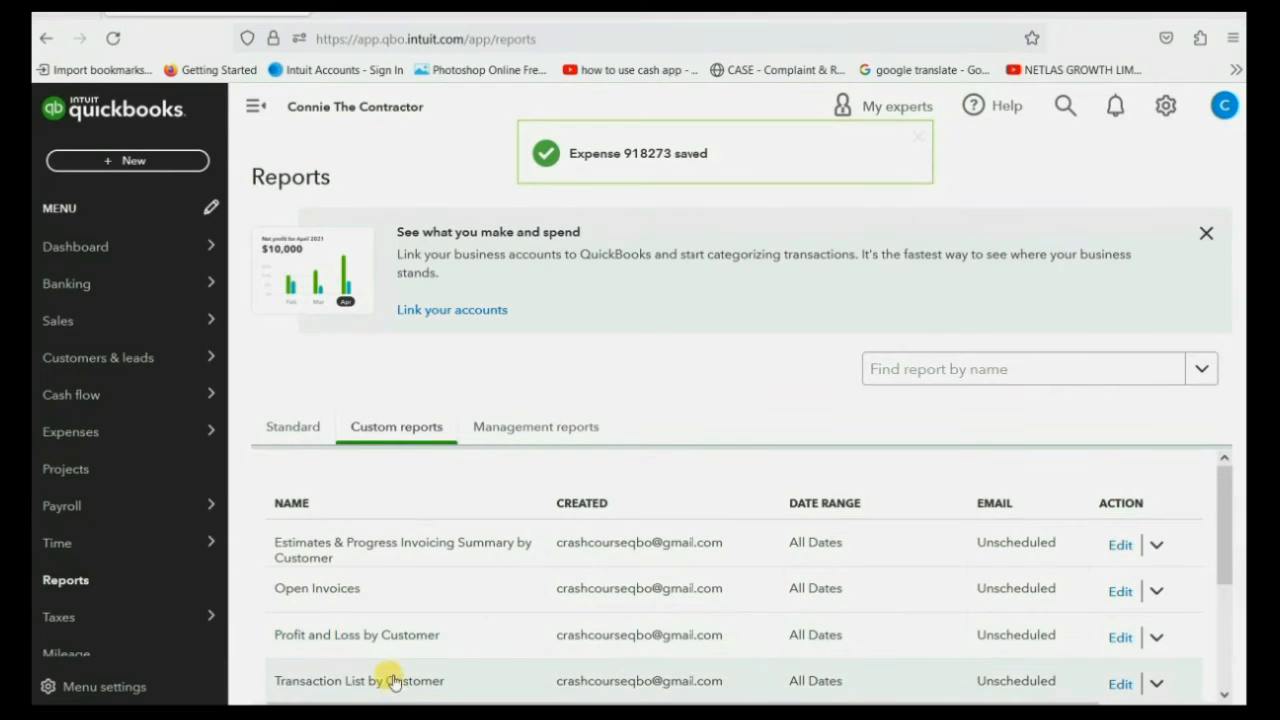
pyautogui.scroll(-4, 380, 660)
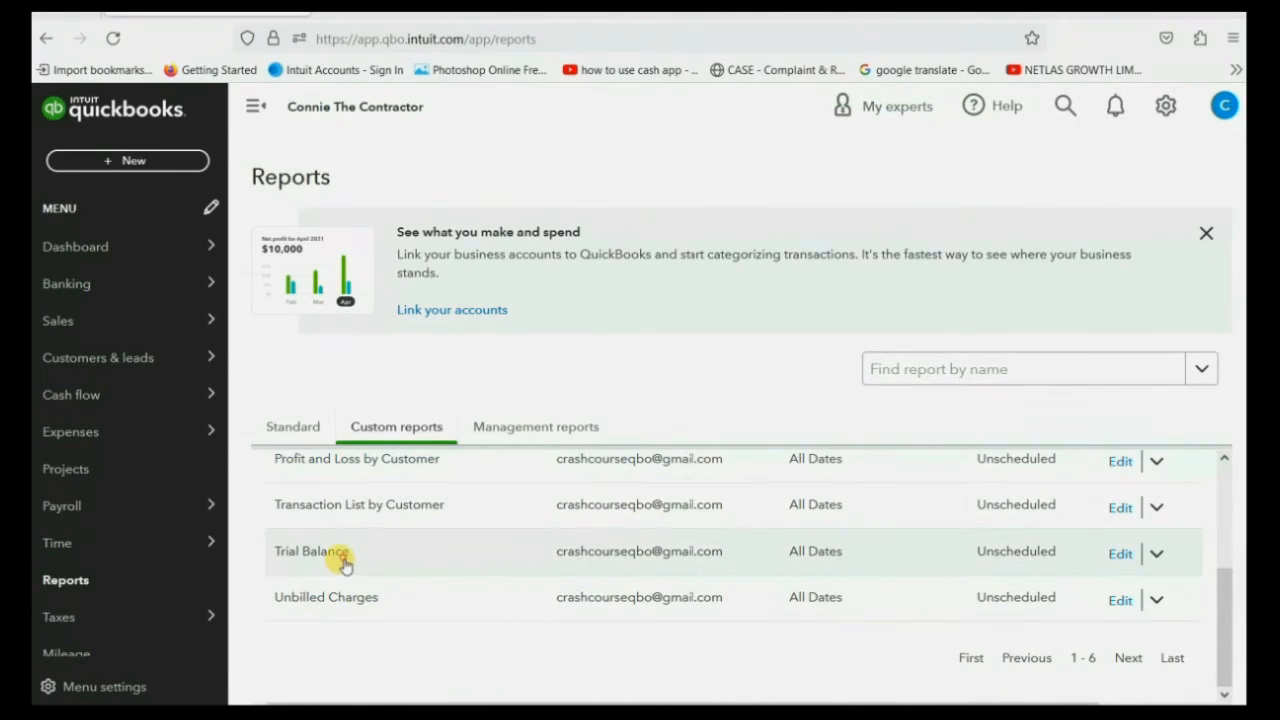
pyautogui.click(340, 558)
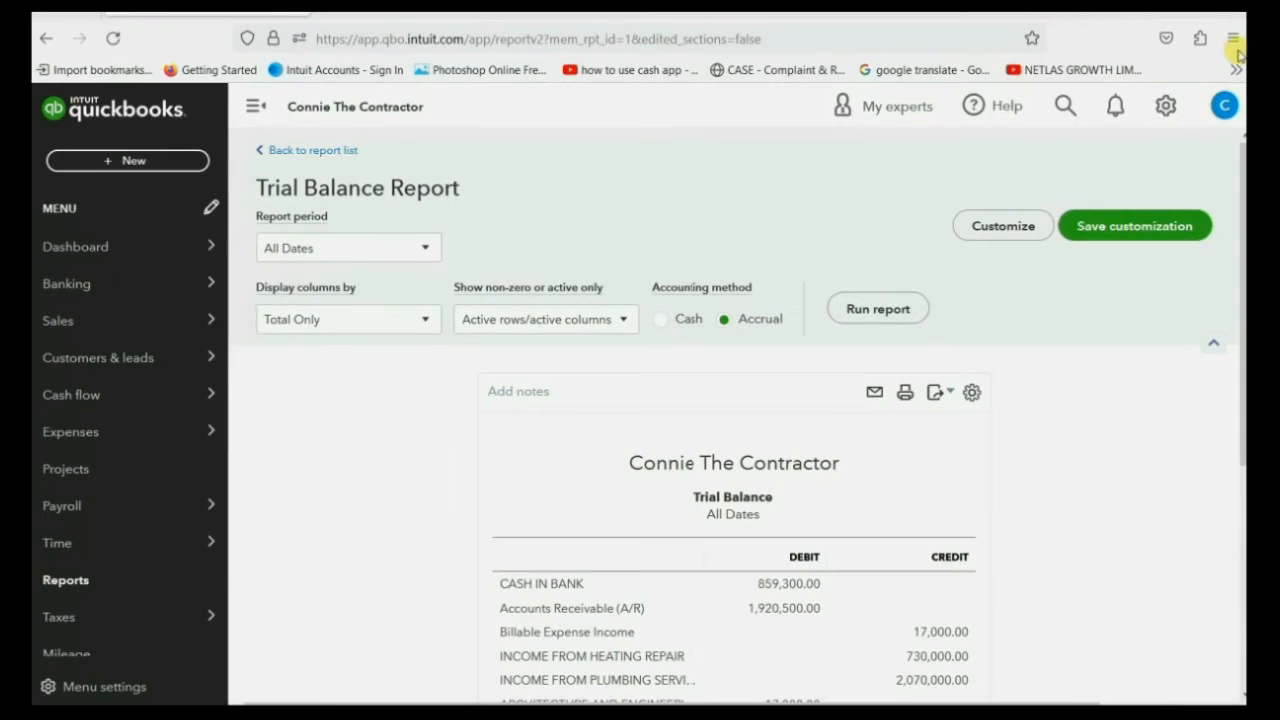
pyautogui.click(1233, 38)
pyautogui.click(1195, 451)
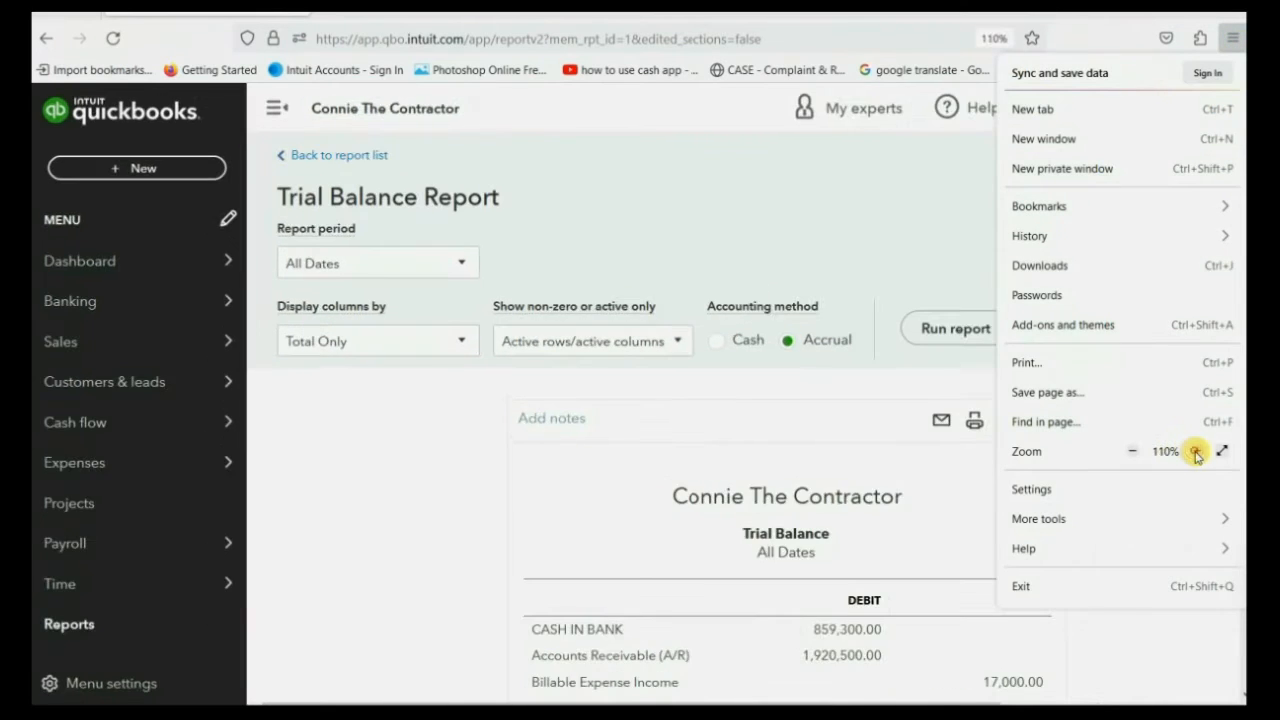
pyautogui.click(1195, 451)
pyautogui.click(337, 500)
pyautogui.scroll(-3, 400, 502)
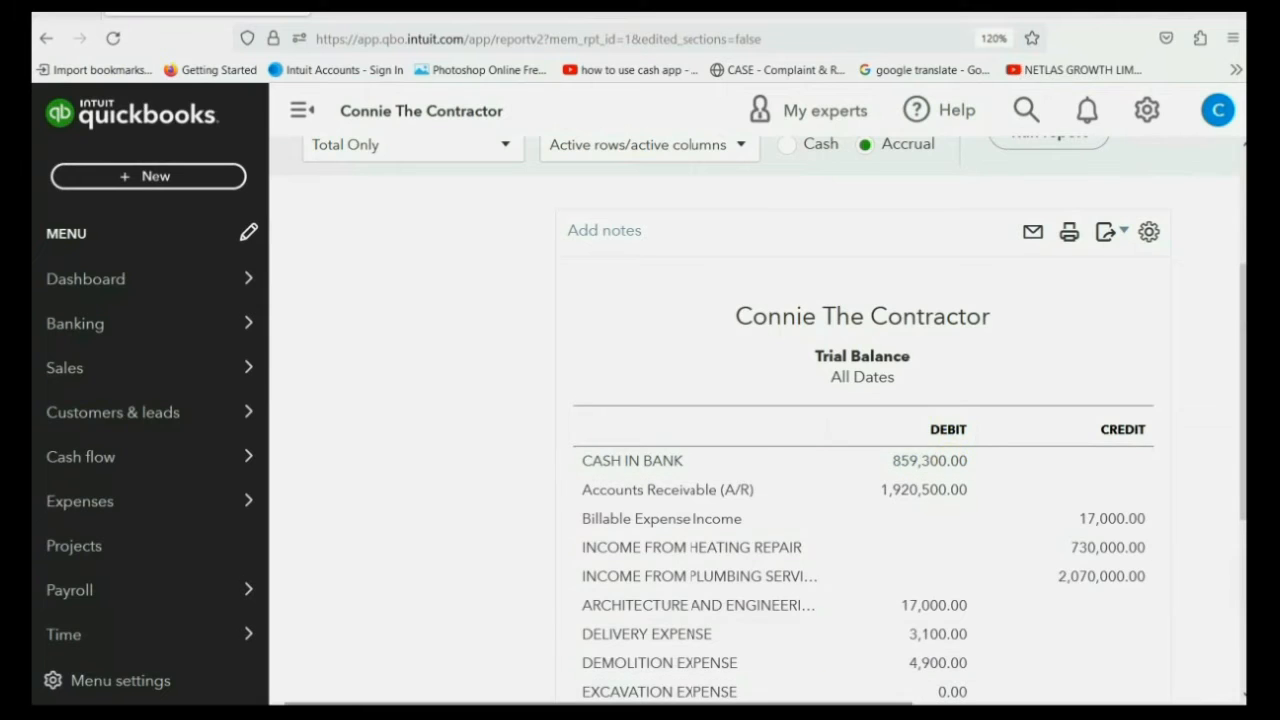
pyautogui.hscroll(3, 892, 686)
pyautogui.scroll(-3, 870, 640)
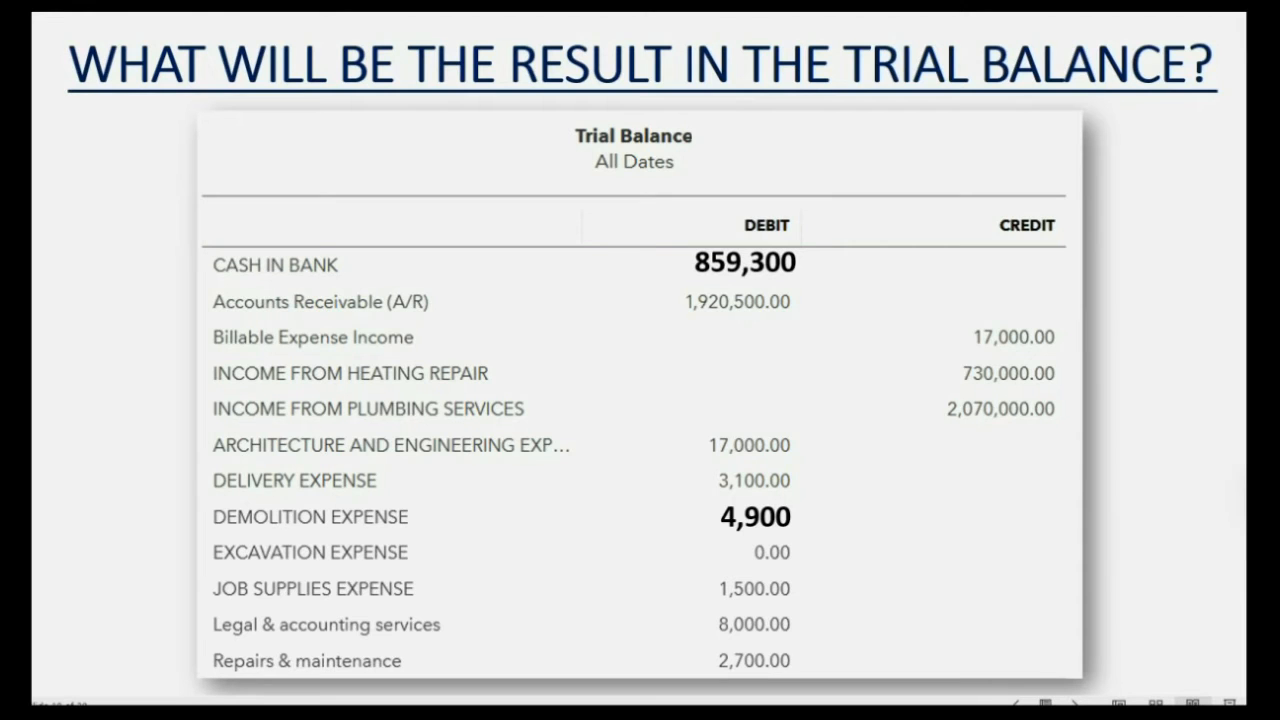
pyautogui.press('Right')
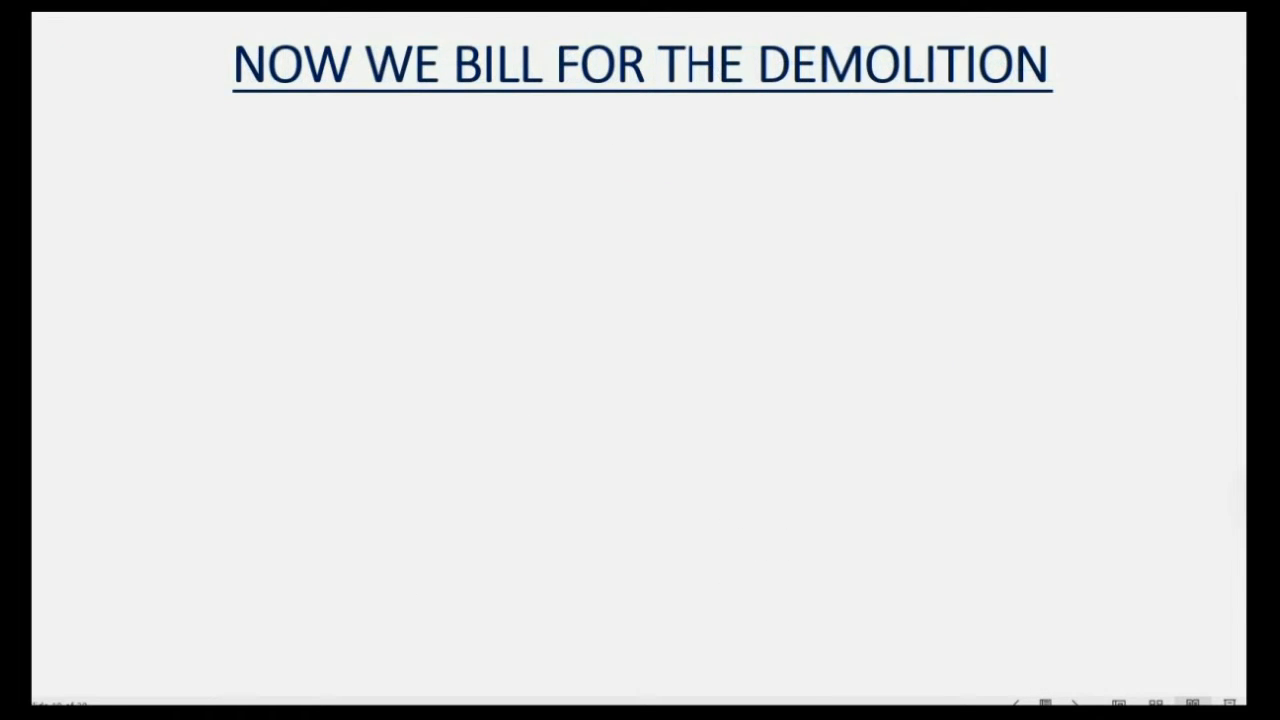
pyautogui.press('Right')
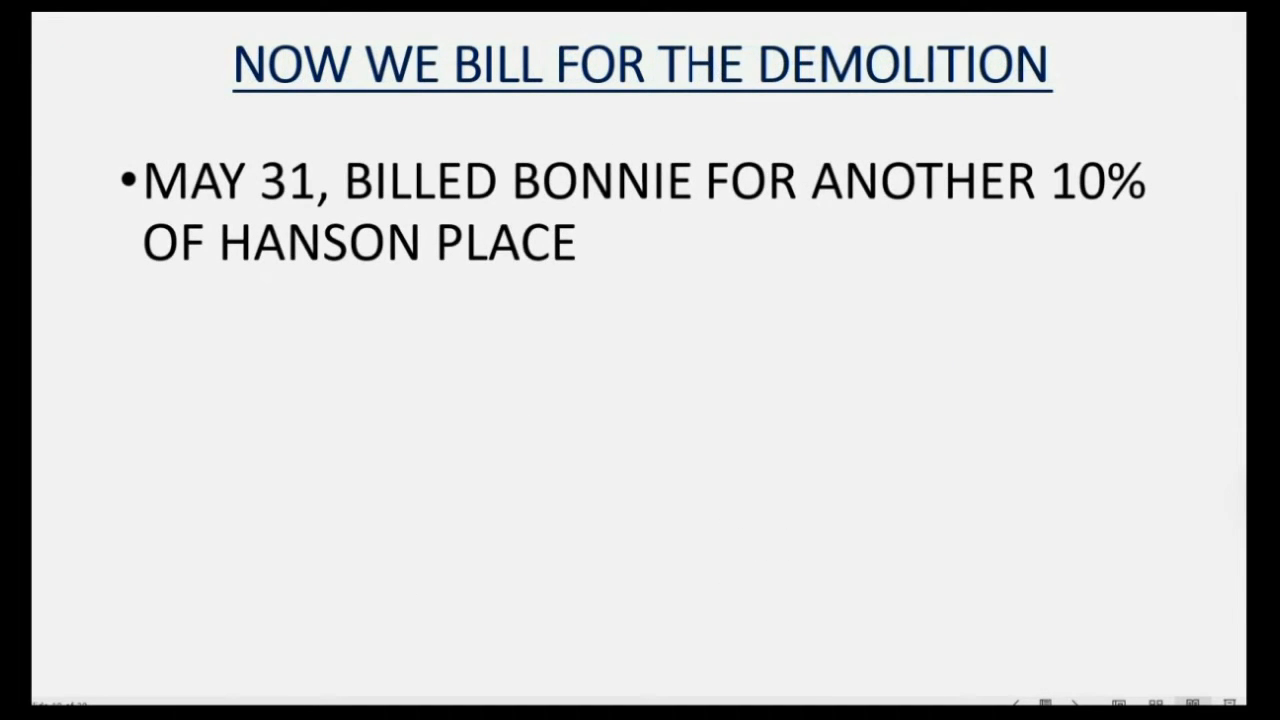
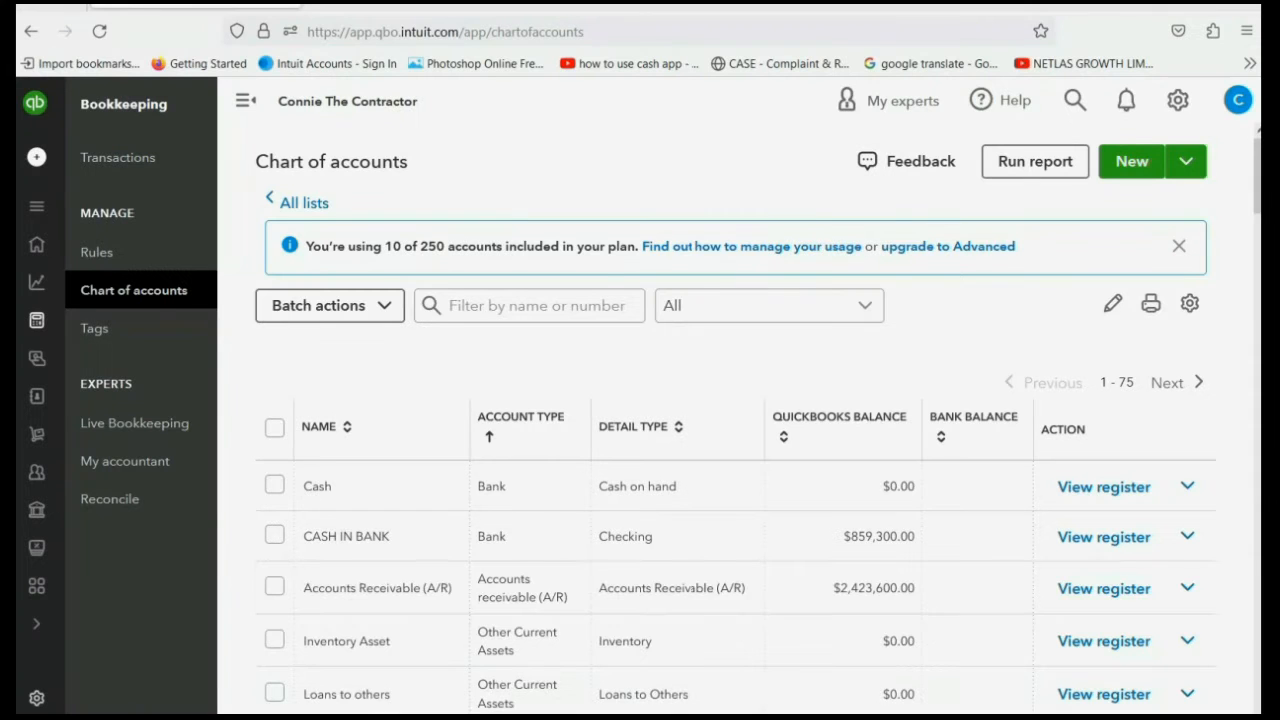
# - Filter the chart of accounts by JOB and open the JOB SUPPLIES EXPENSE account for editing
pyautogui.scroll(-2, 650, 445)
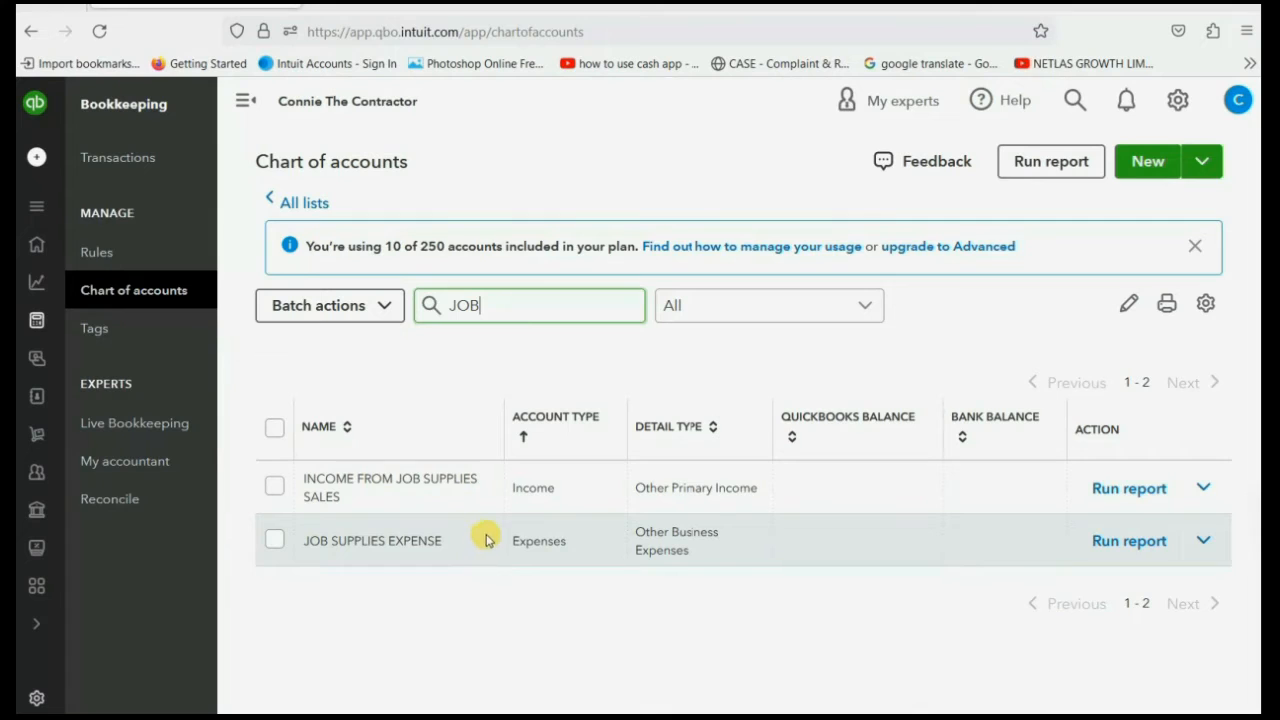
pyautogui.moveTo(486, 309); pyautogui.dragTo(450, 309)
pyautogui.click(485, 310)
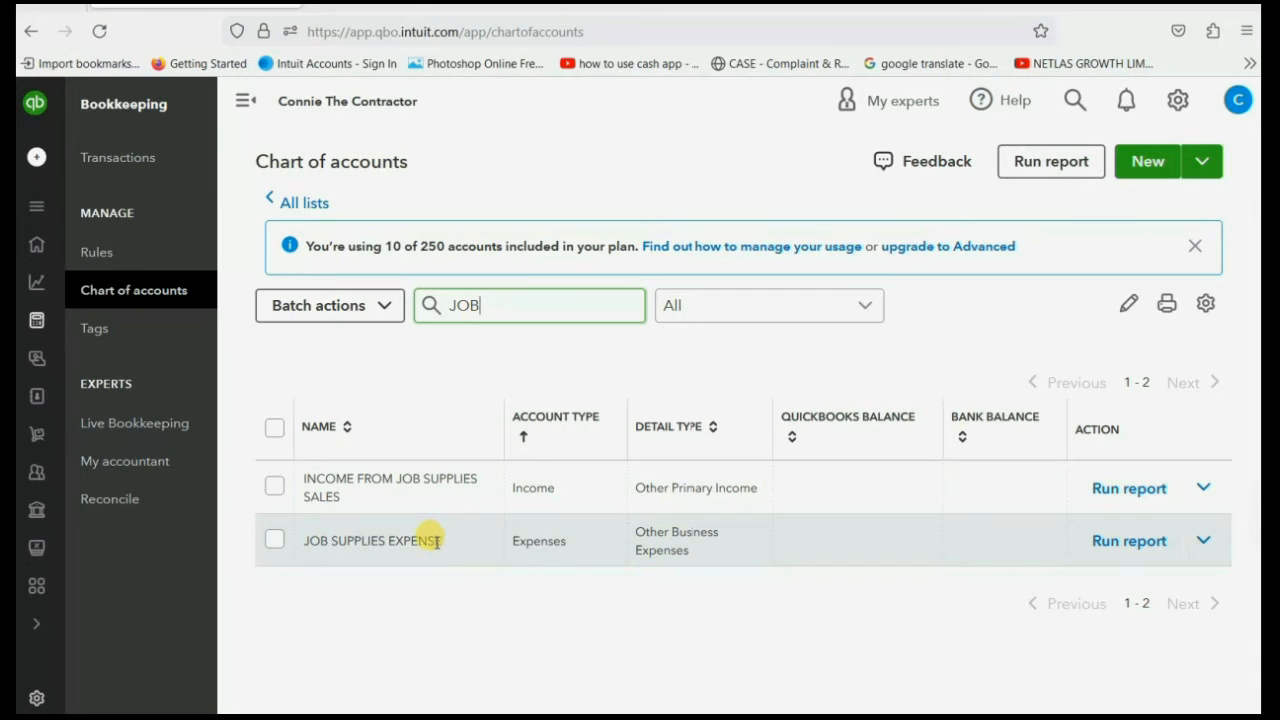
pyautogui.click(1206, 542)
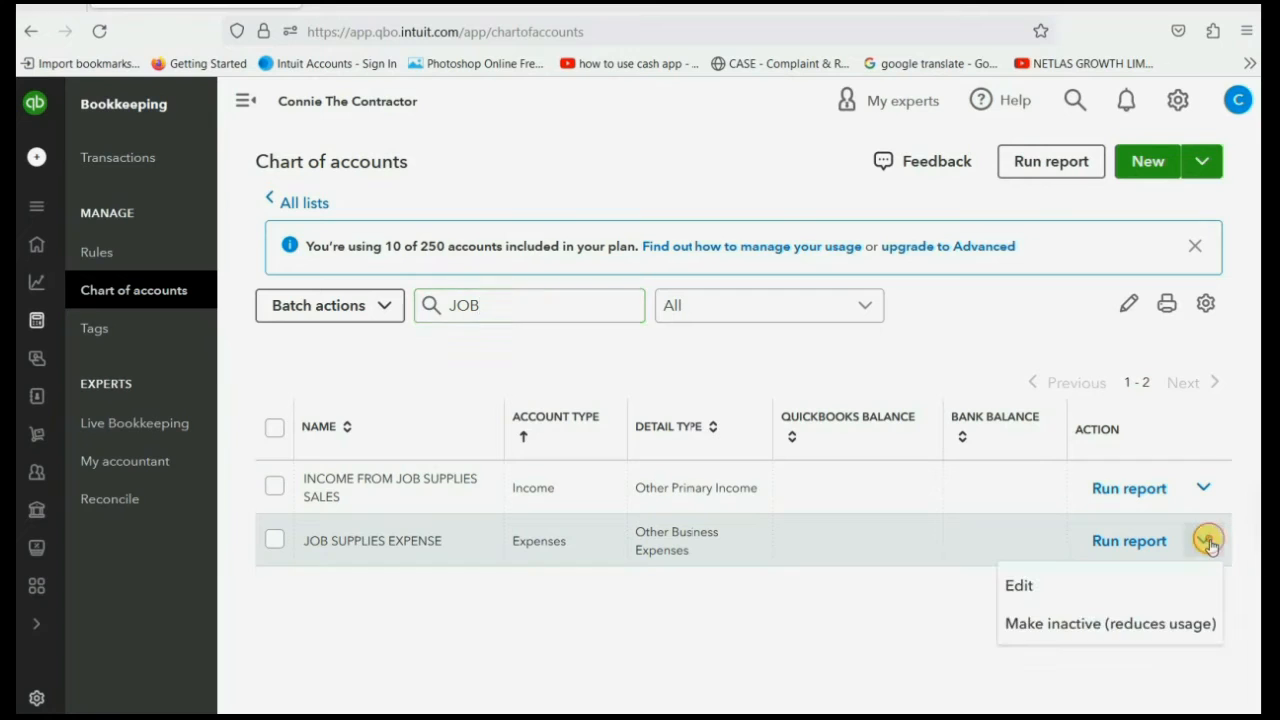
pyautogui.click(1052, 586)
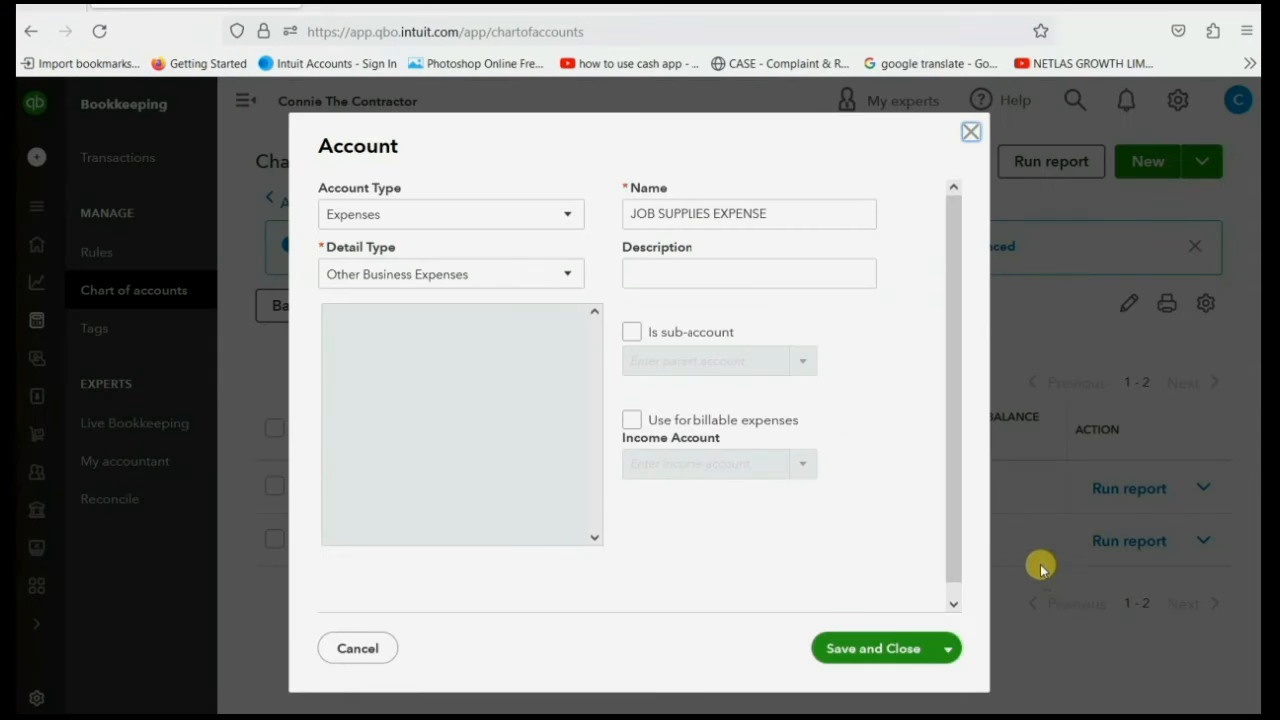
# - Enable the account for billable expenses with INCOME FROM JOB SUPPLIES SALES as its income account, and save it
pyautogui.click(634, 216)
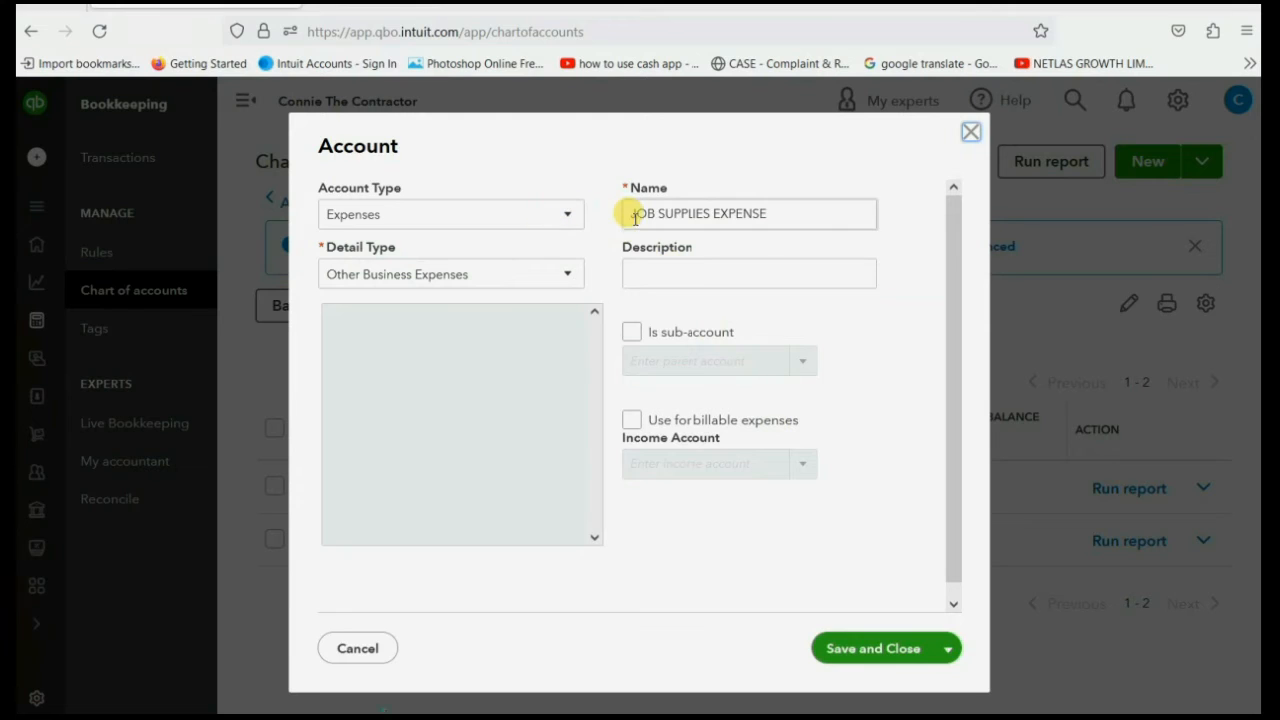
pyautogui.click(635, 424)
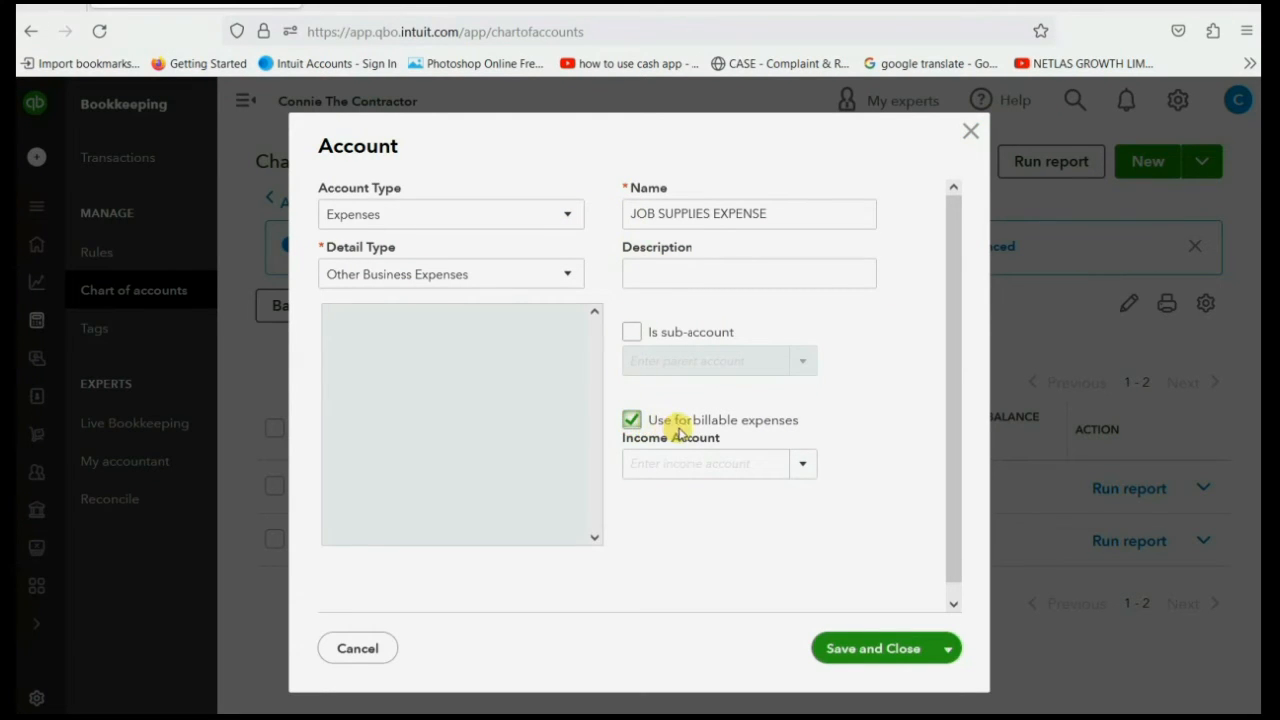
pyautogui.click(803, 465)
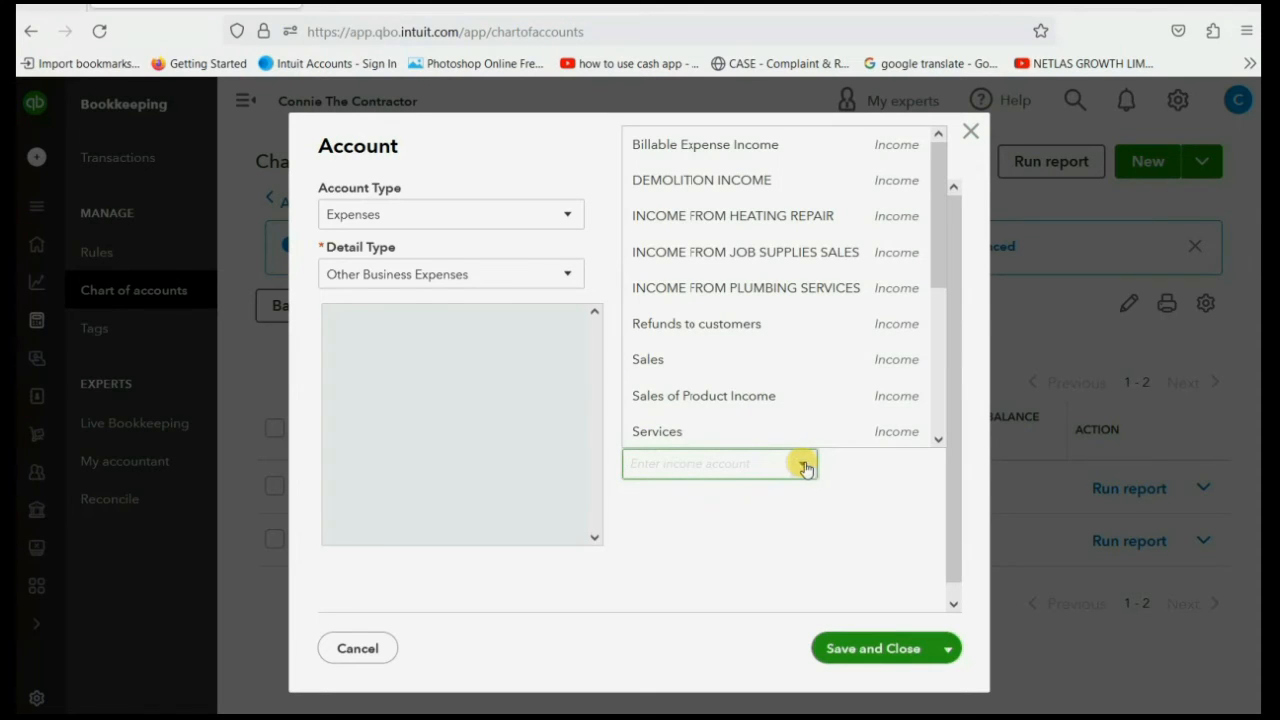
pyautogui.write('JOB')
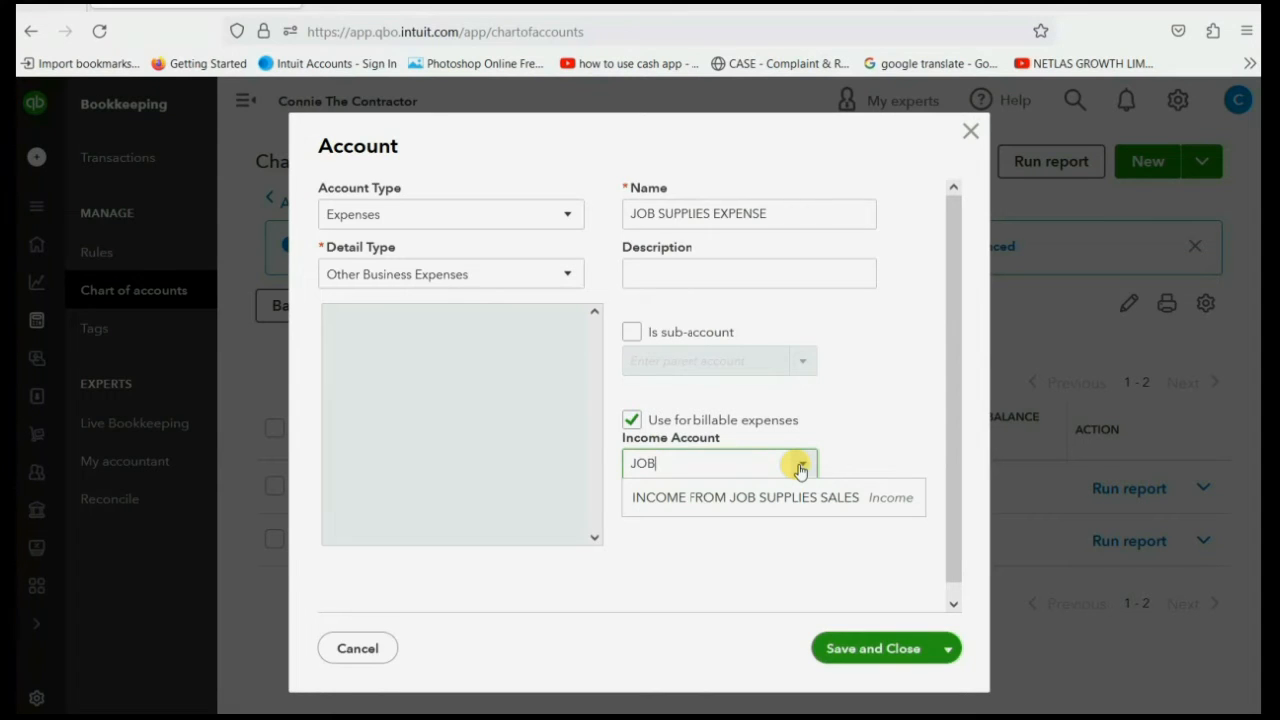
pyautogui.click(749, 503)
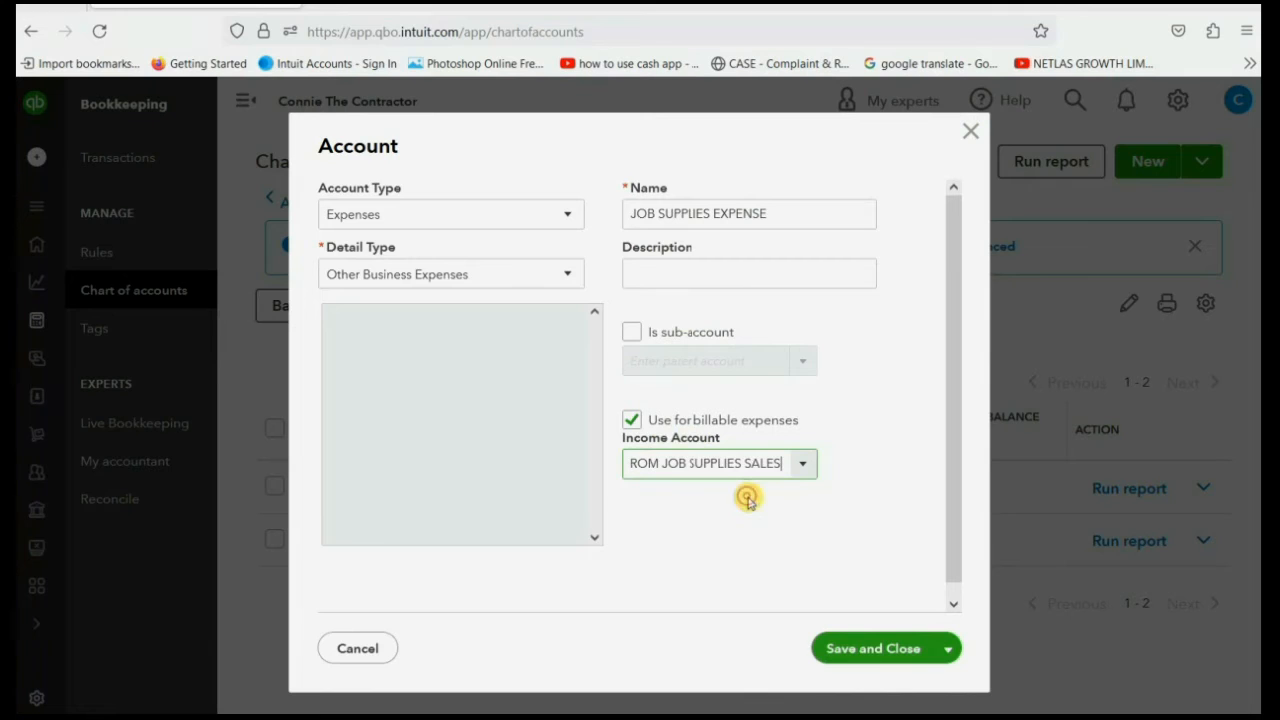
pyautogui.click(870, 645)
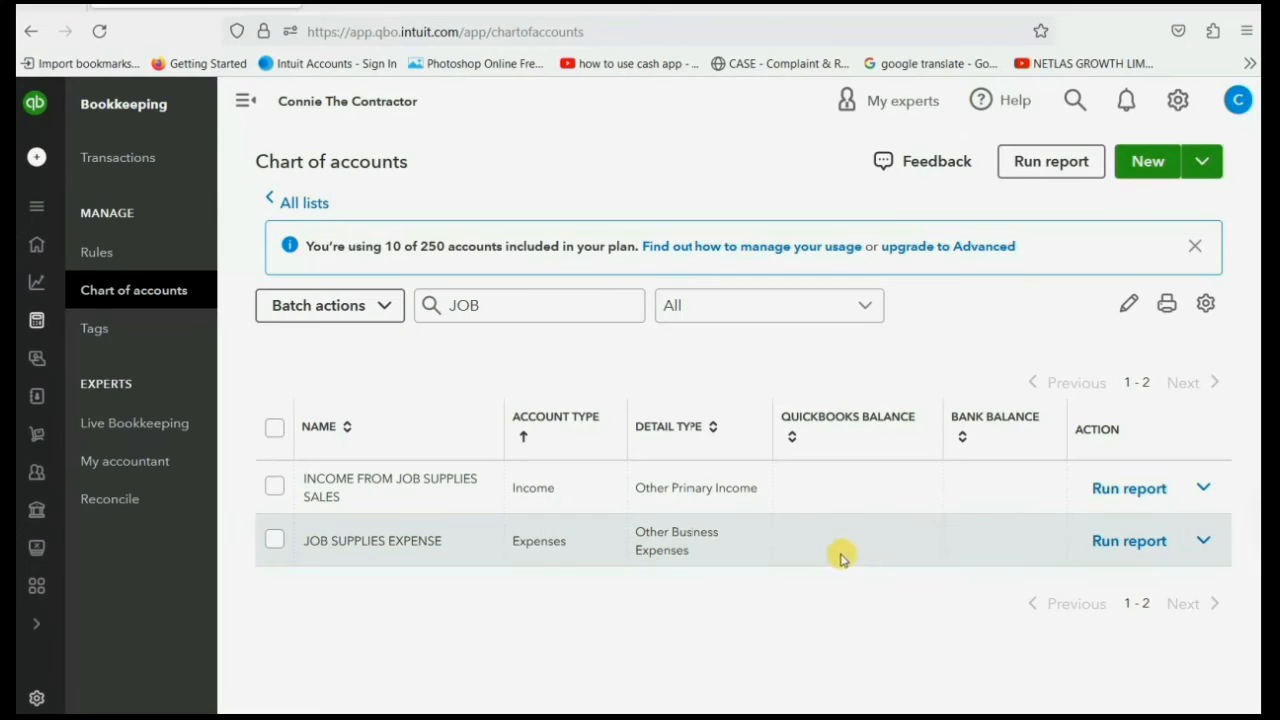
# - Filter the chart of accounts by DEMO and open the DEMOLITION EXPENSE account for editing
pyautogui.moveTo(543, 309); pyautogui.dragTo(437, 300)
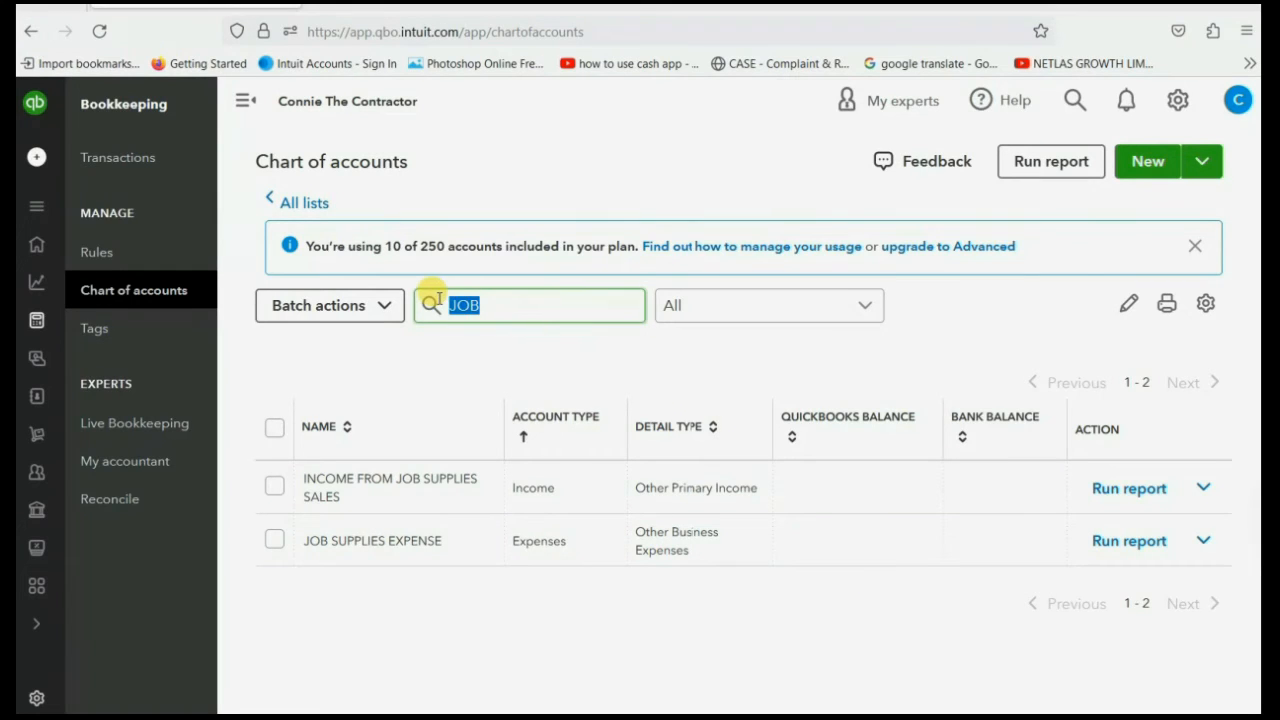
pyautogui.write('DEMO')
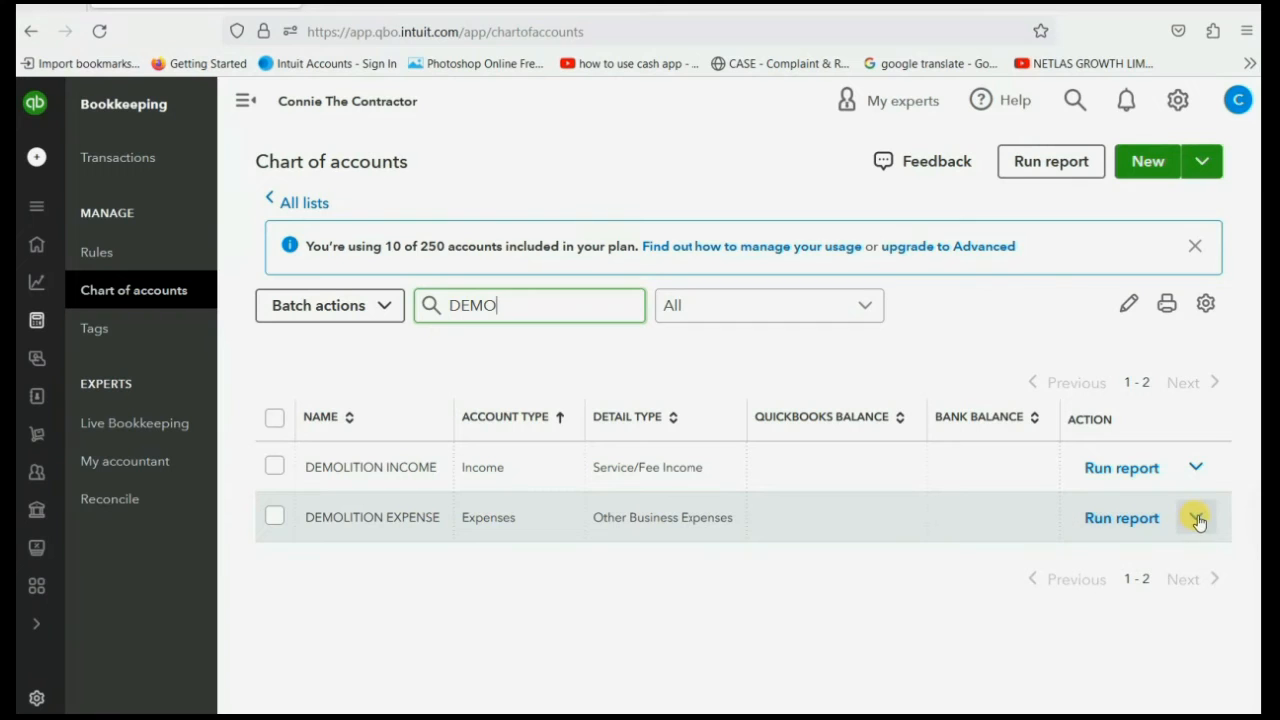
pyautogui.click(1197, 518)
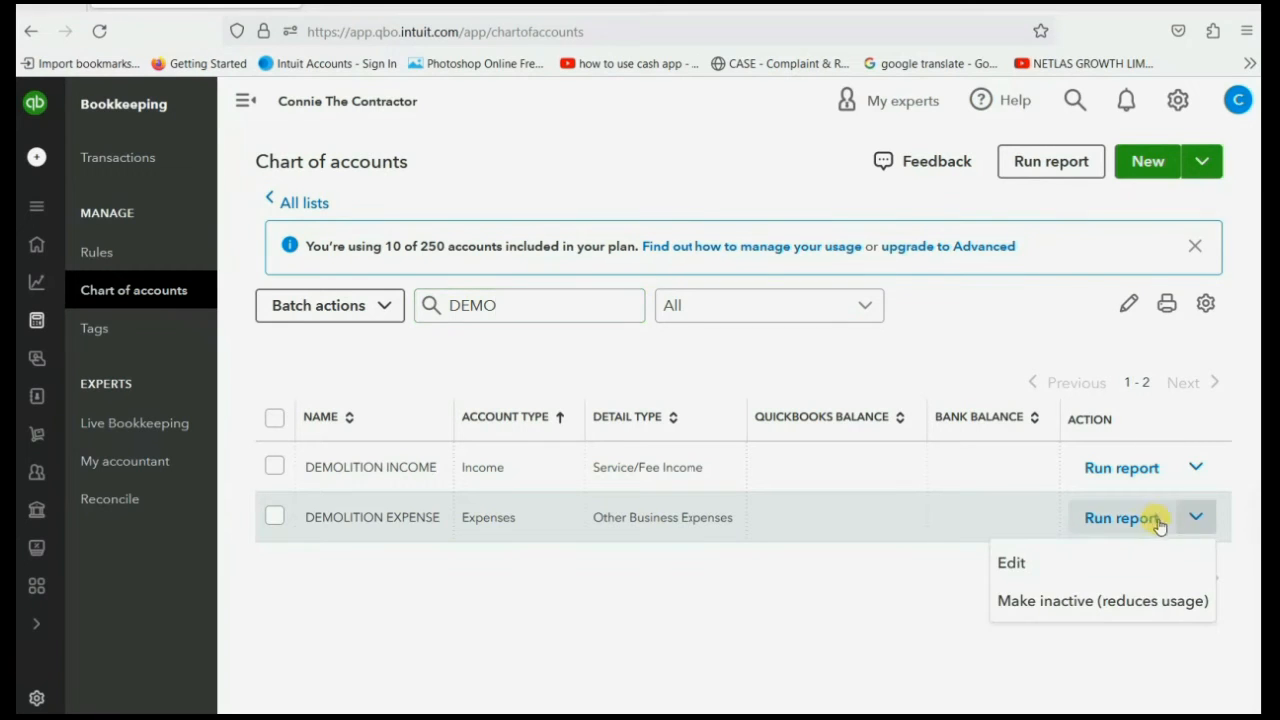
pyautogui.click(1080, 563)
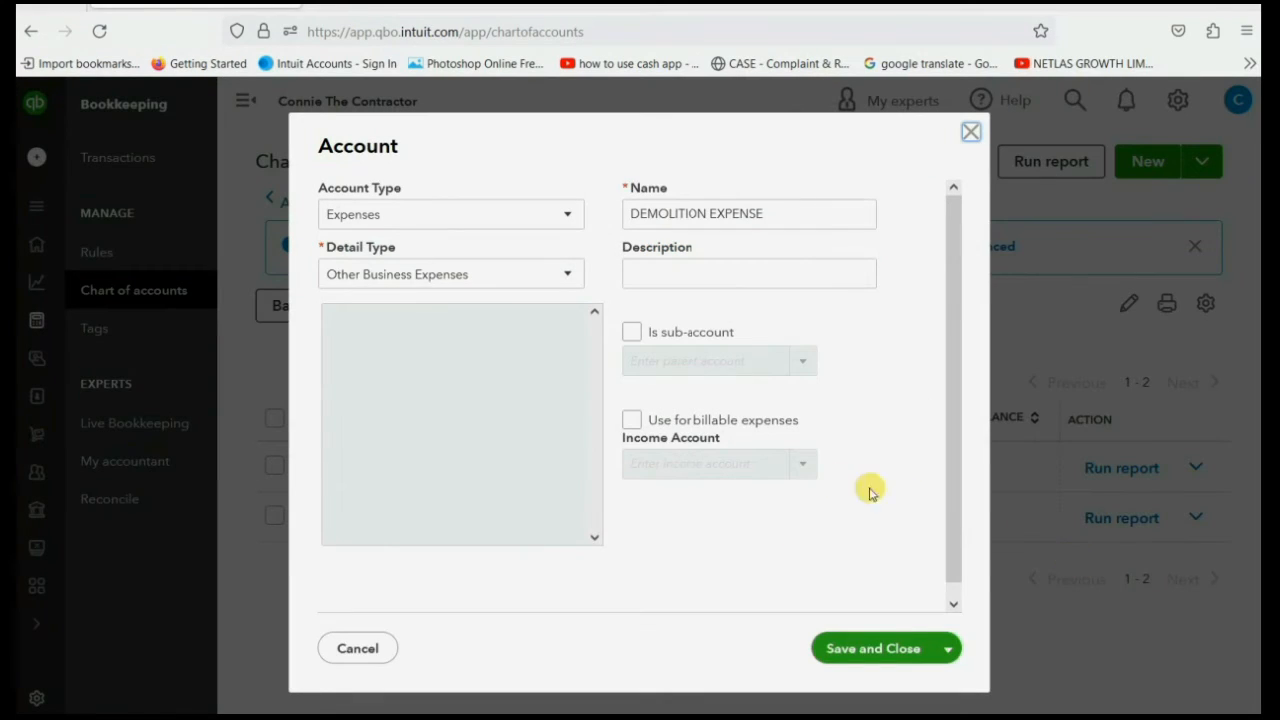
# - Enable DEMOLITION EXPENSE for billable expenses with DEMOLITION INCOME as its income account, and save it
pyautogui.click(631, 421)
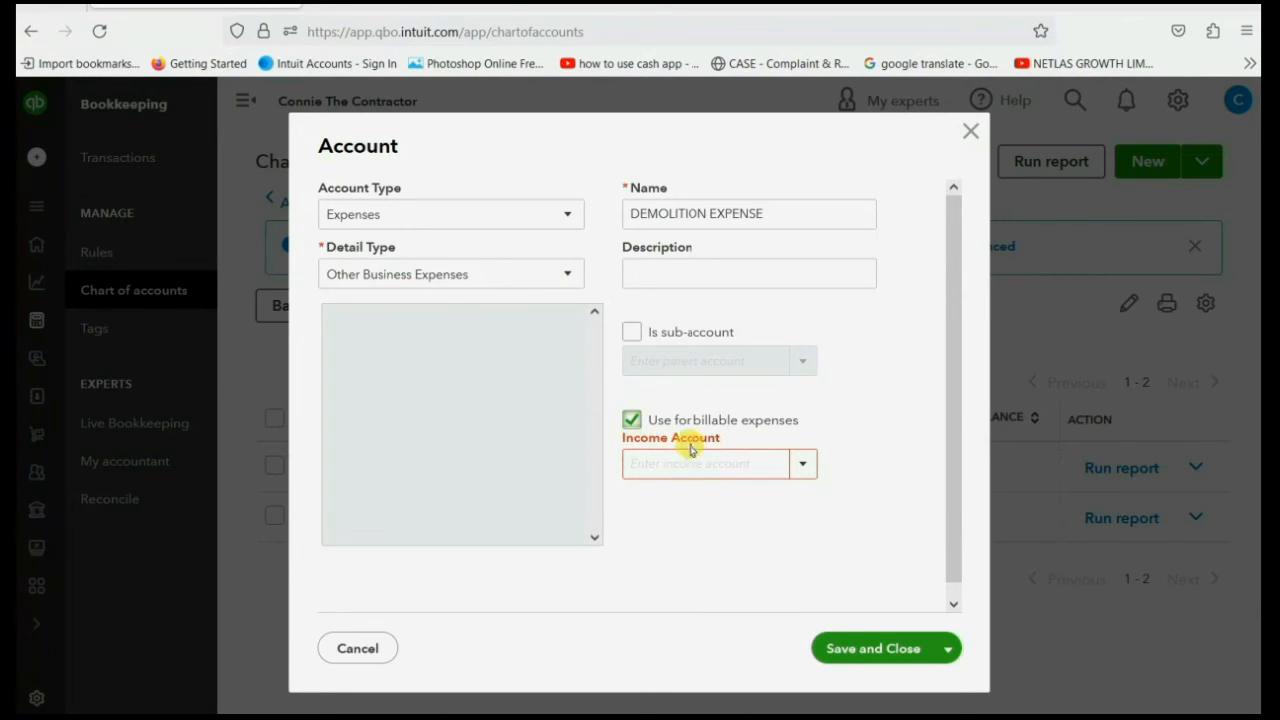
pyautogui.click(807, 475)
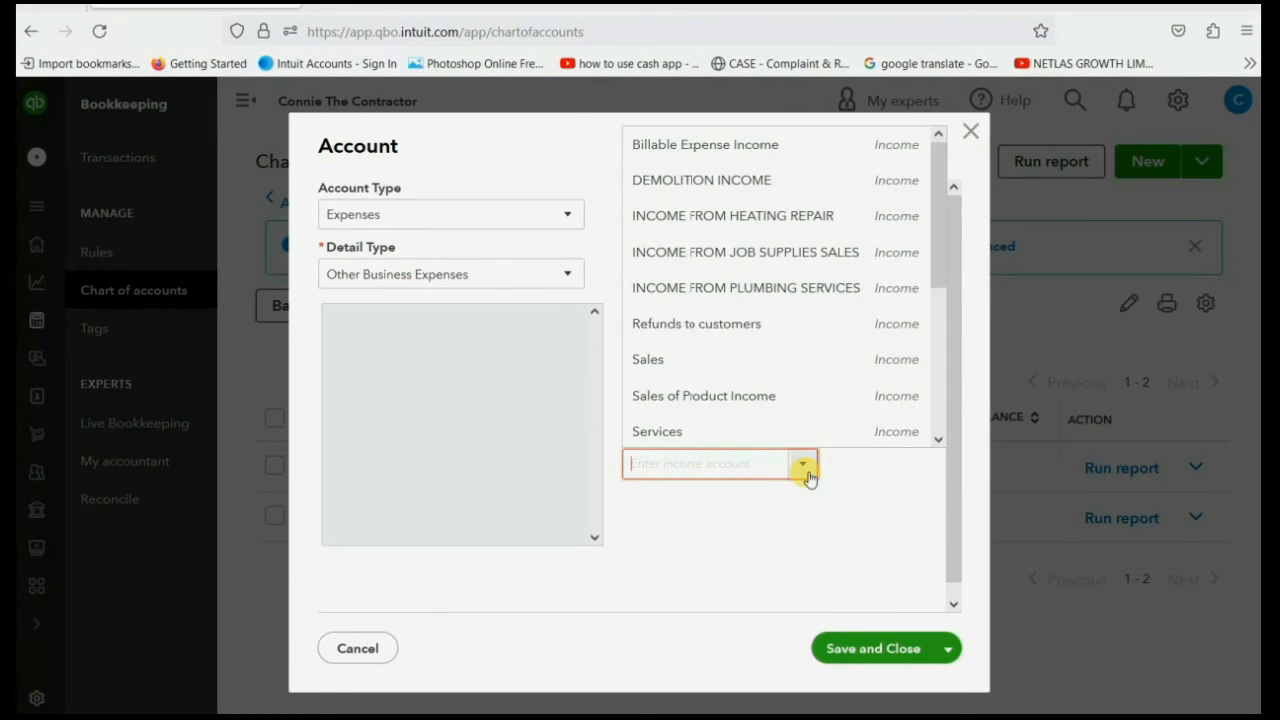
pyautogui.click(743, 188)
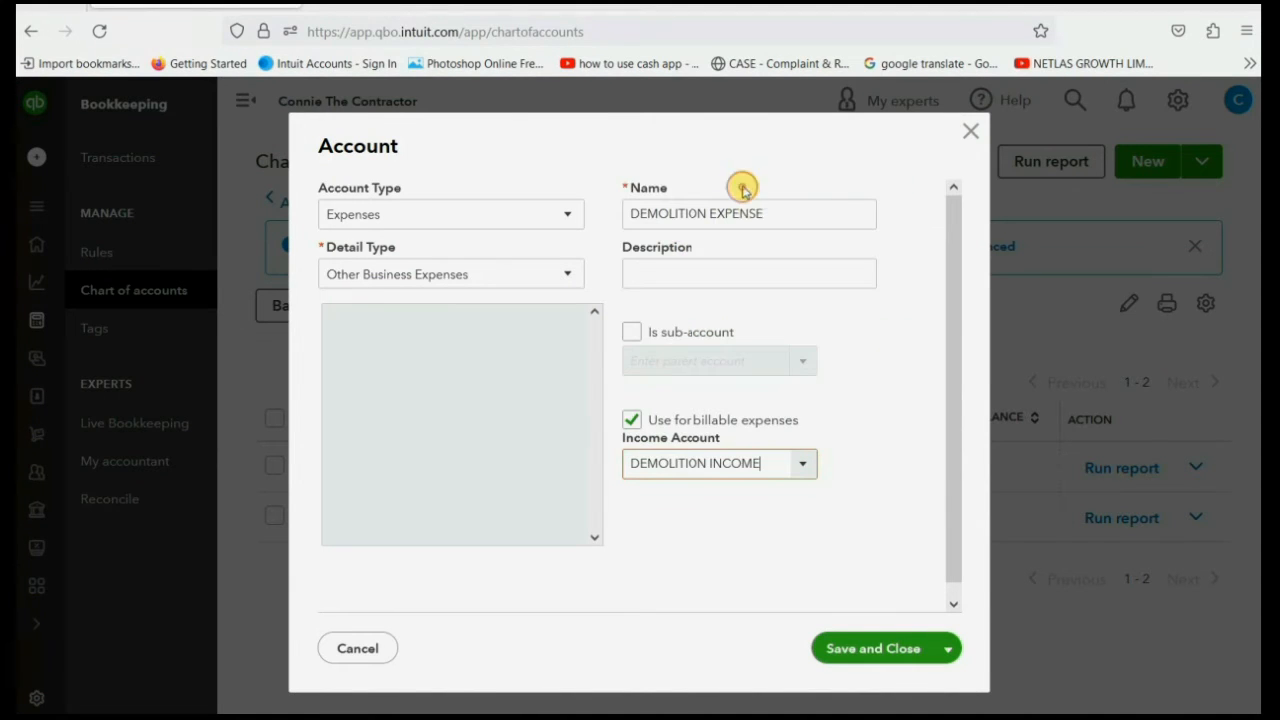
pyautogui.click(870, 646)
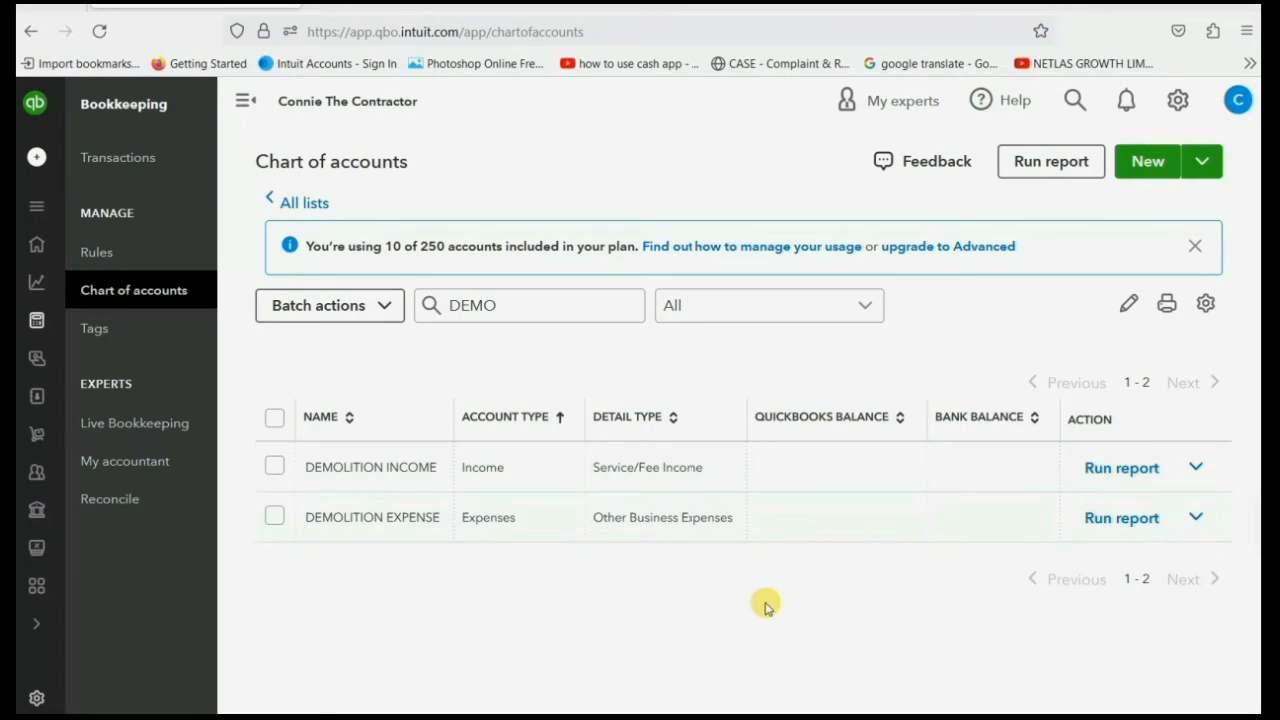
pyautogui.click(672, 717)
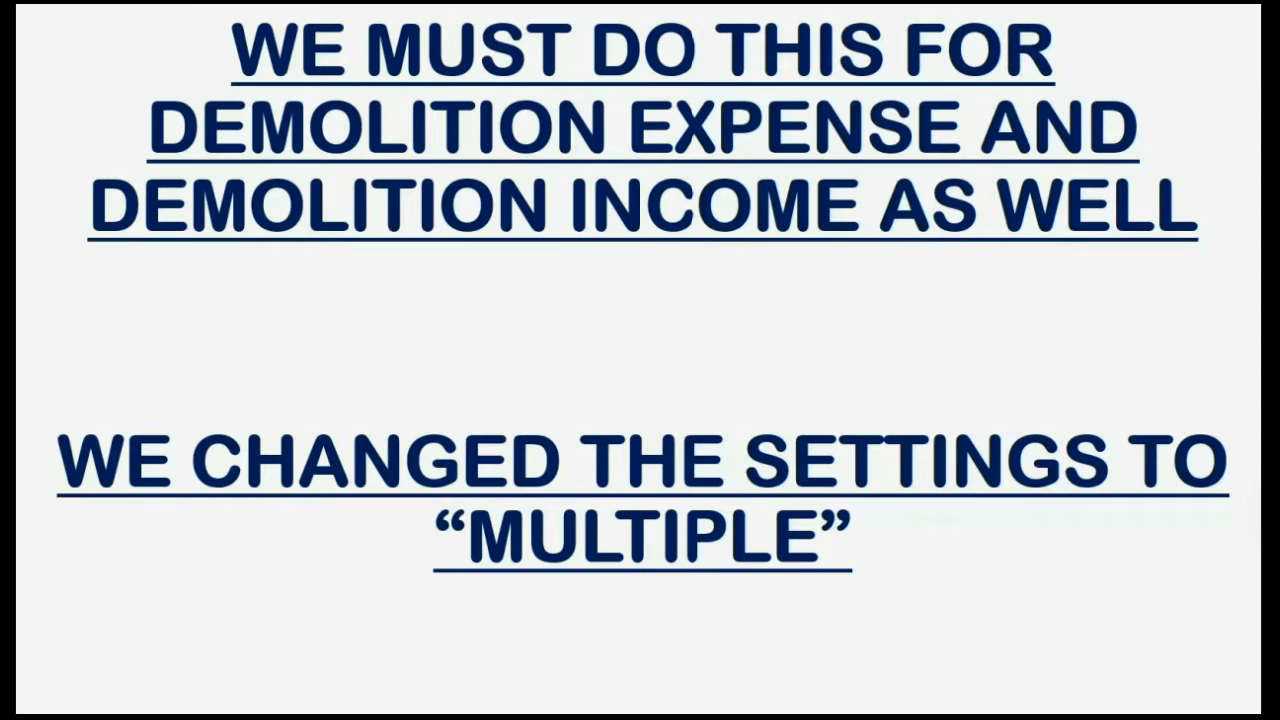
pyautogui.click(806, 640)
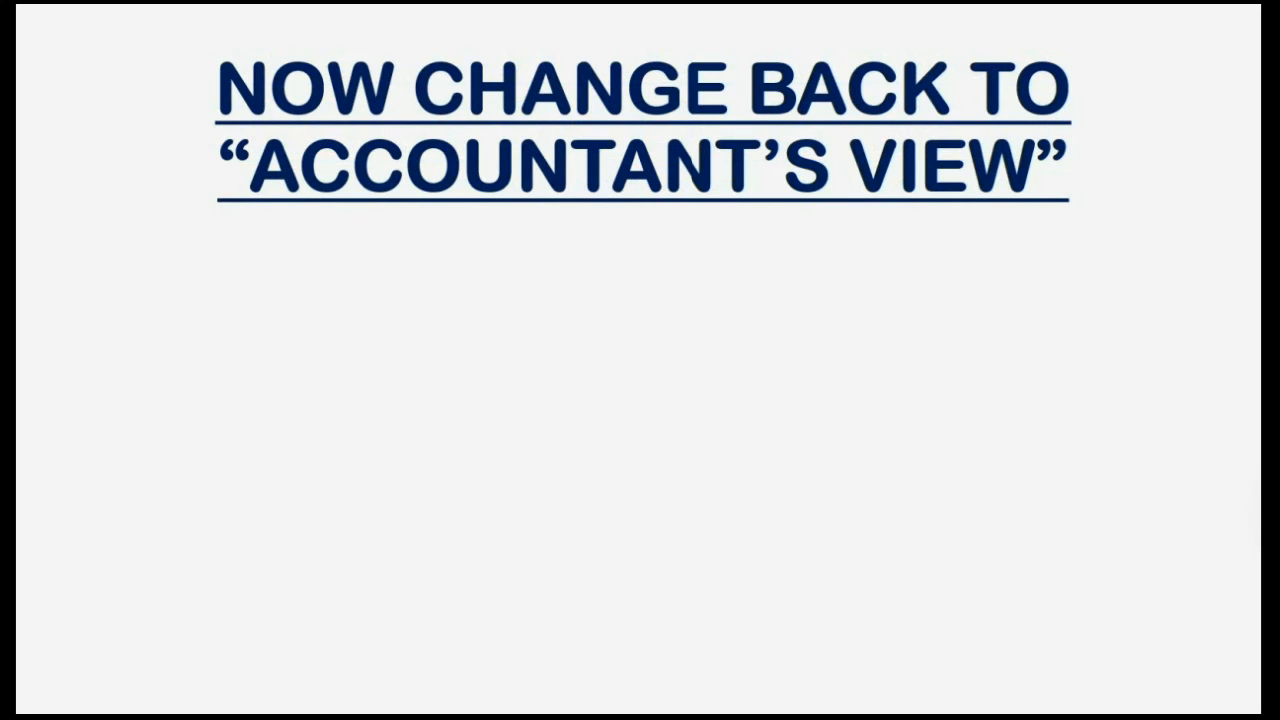
pyautogui.hotkey('alt', 'Tab')
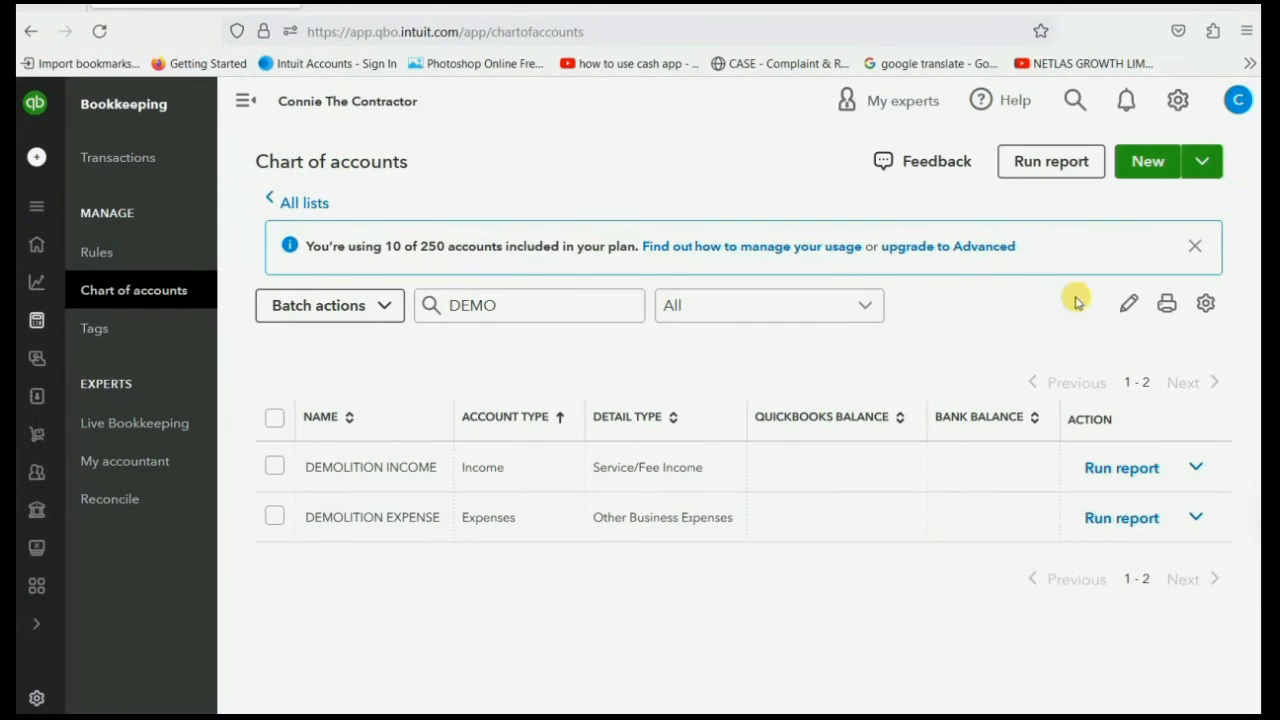
# - Switch the company file back to Accountant view
pyautogui.click(1176, 100)
pyautogui.click(1055, 543)
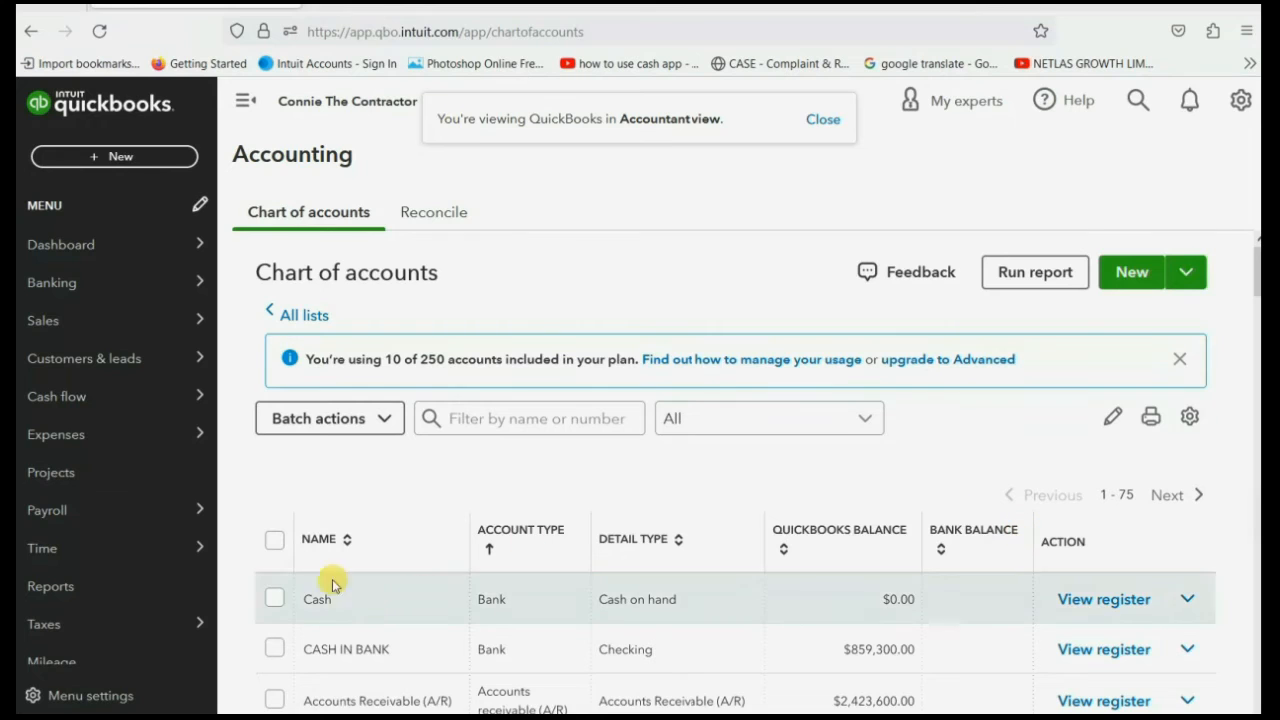
# - Open the Health & accident plans account for editing from the chart of accounts, examine its form, and close it unchanged
pyautogui.scroll(-3, 120, 520)
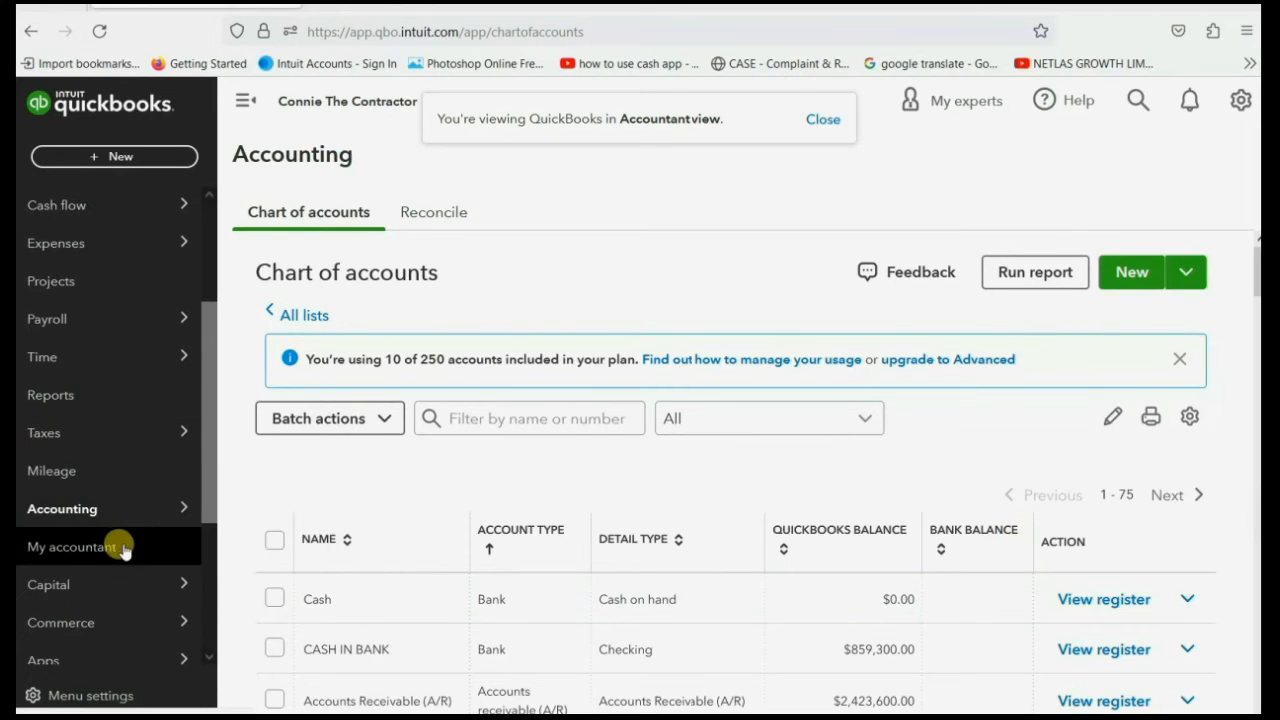
pyautogui.click(265, 514)
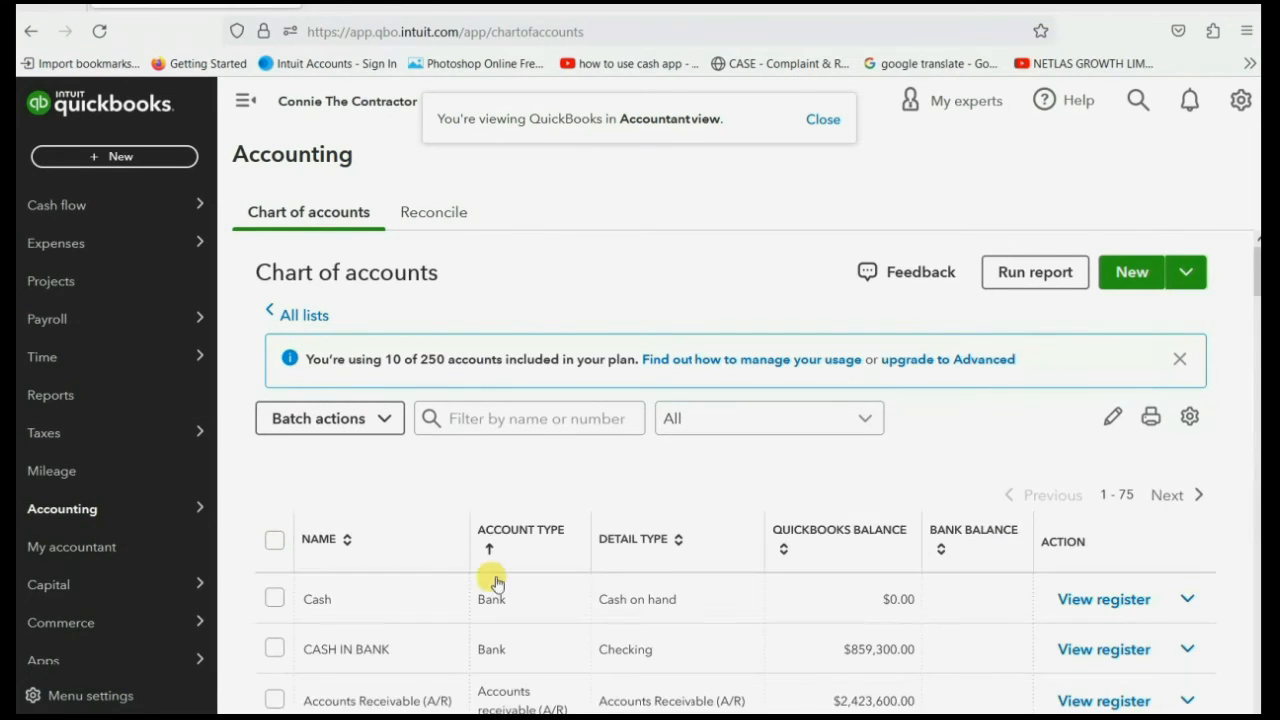
pyautogui.scroll(-3, 594, 623)
pyautogui.scroll(-5, 651, 604)
pyautogui.scroll(-20, 655, 597)
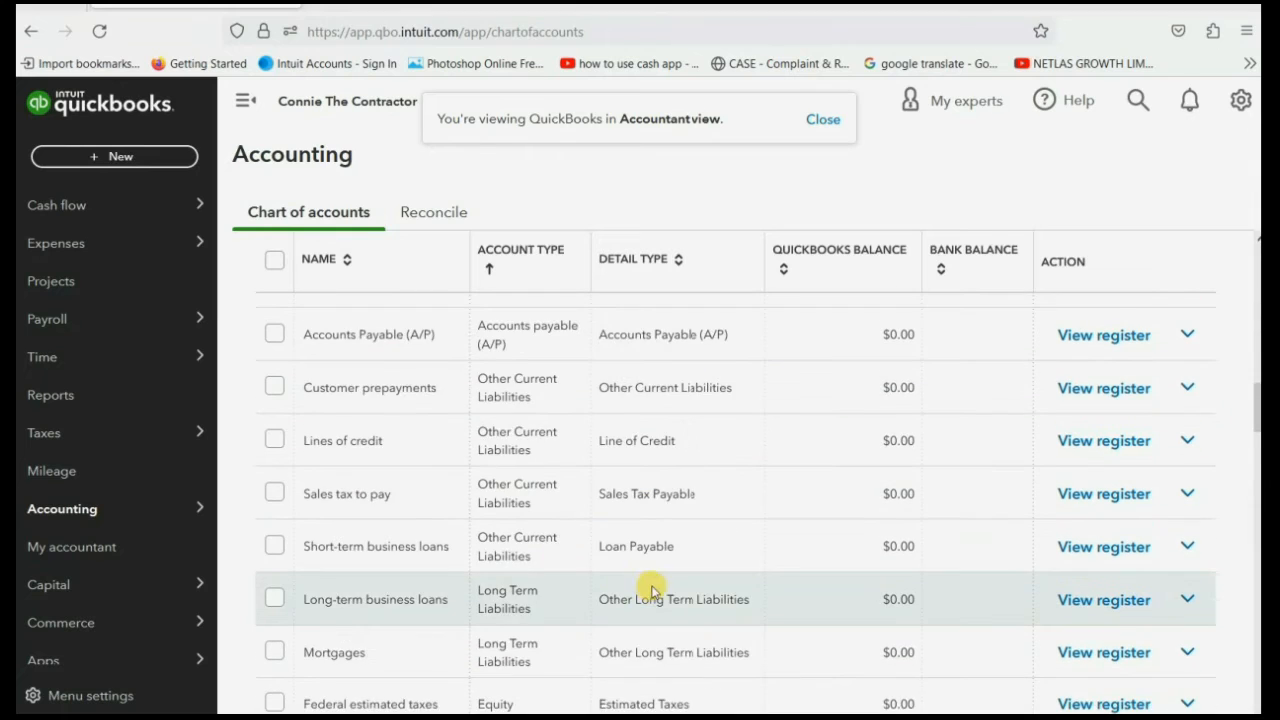
pyautogui.scroll(-4, 628, 548)
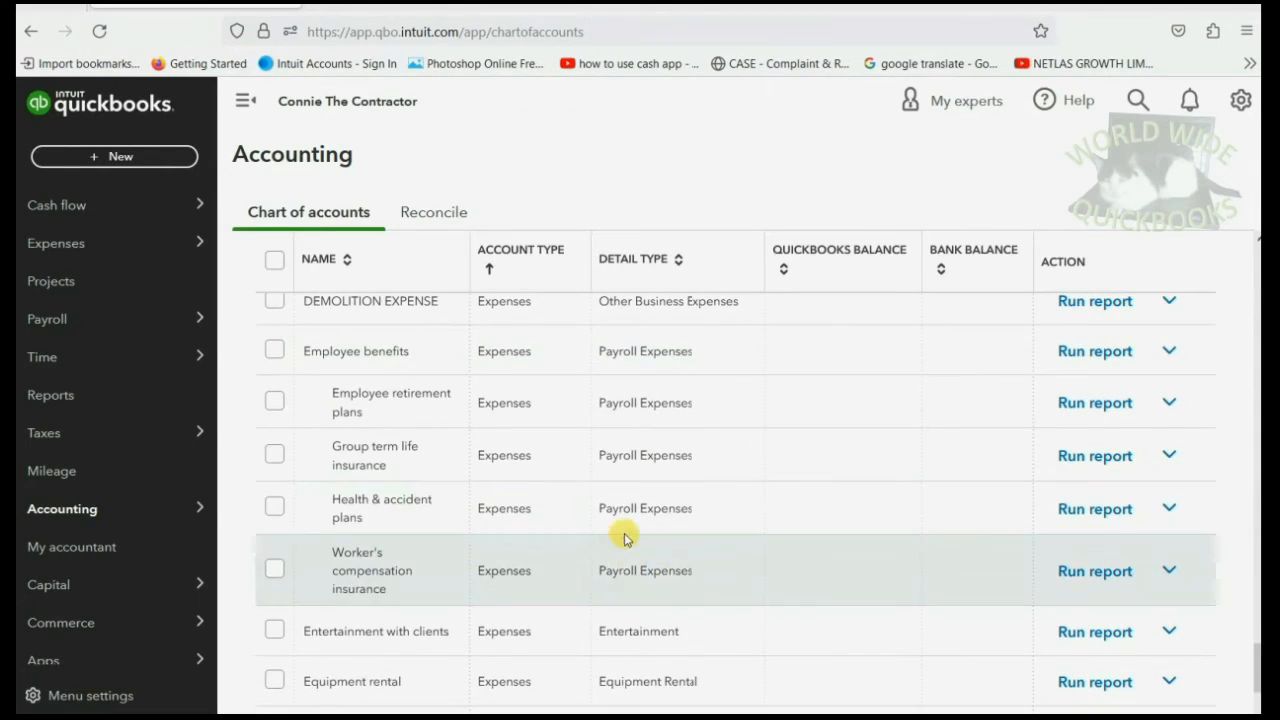
pyautogui.click(1169, 509)
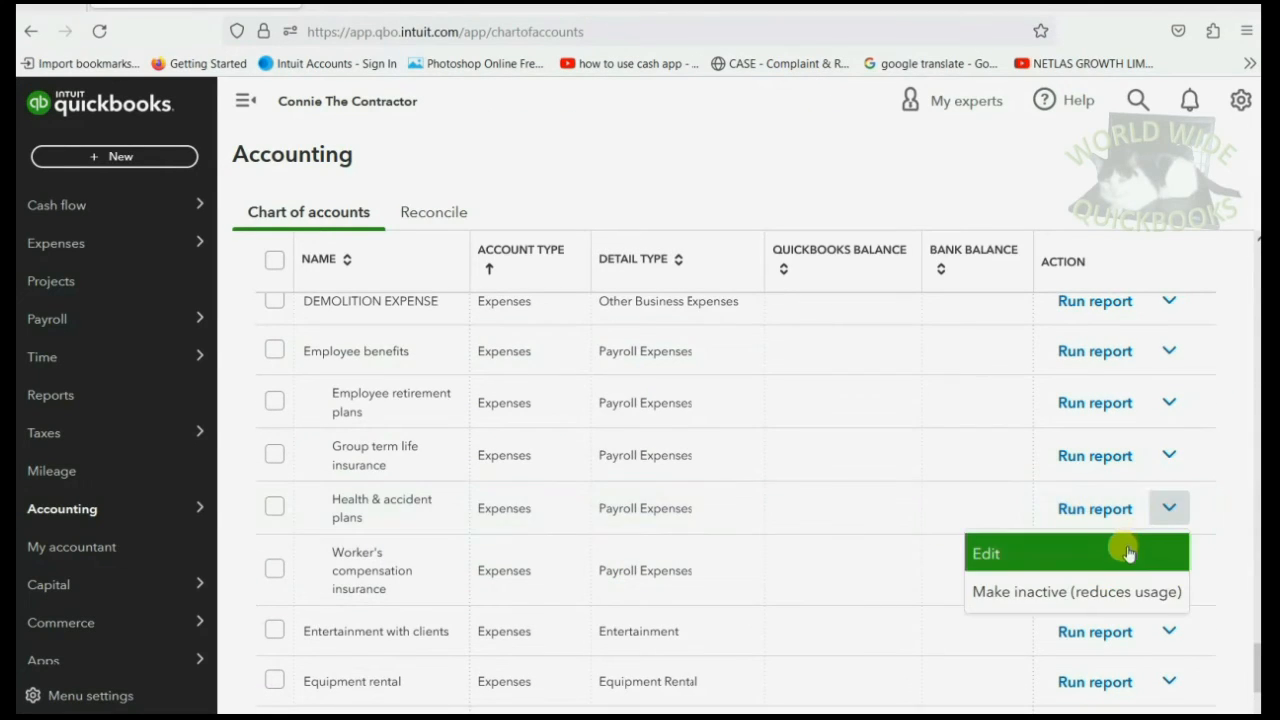
pyautogui.click(1123, 551)
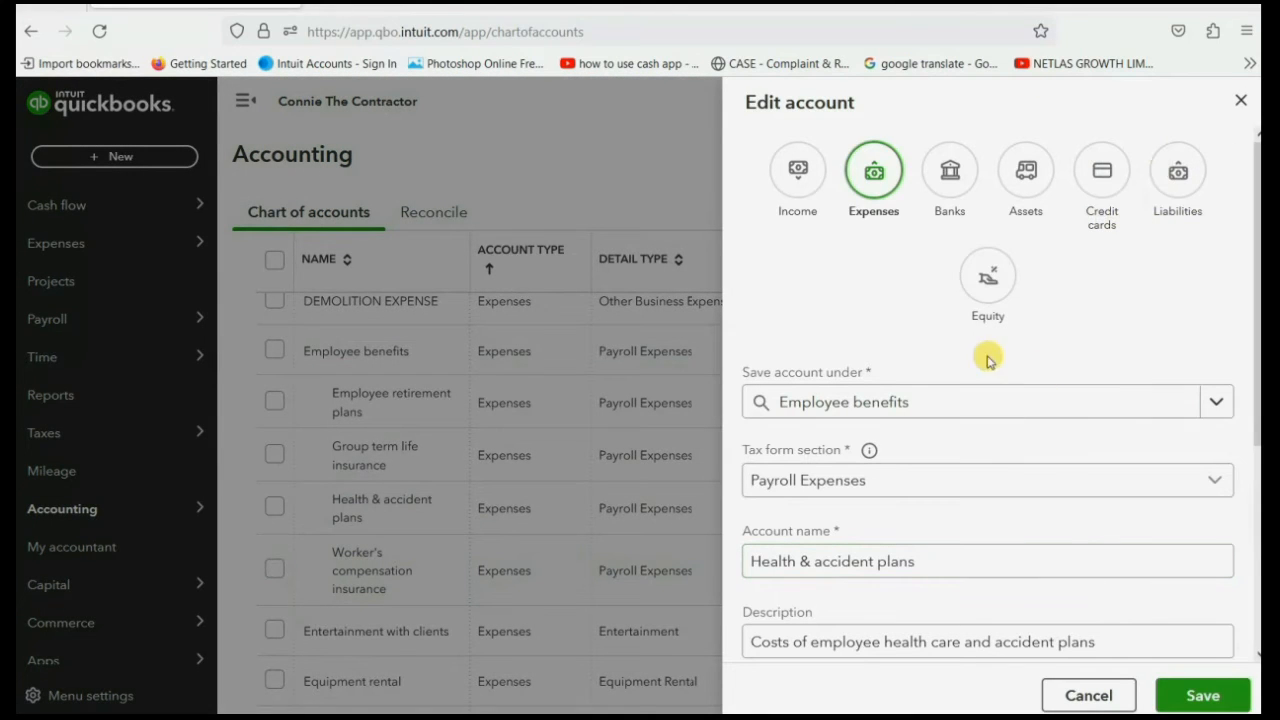
pyautogui.click(1241, 100)
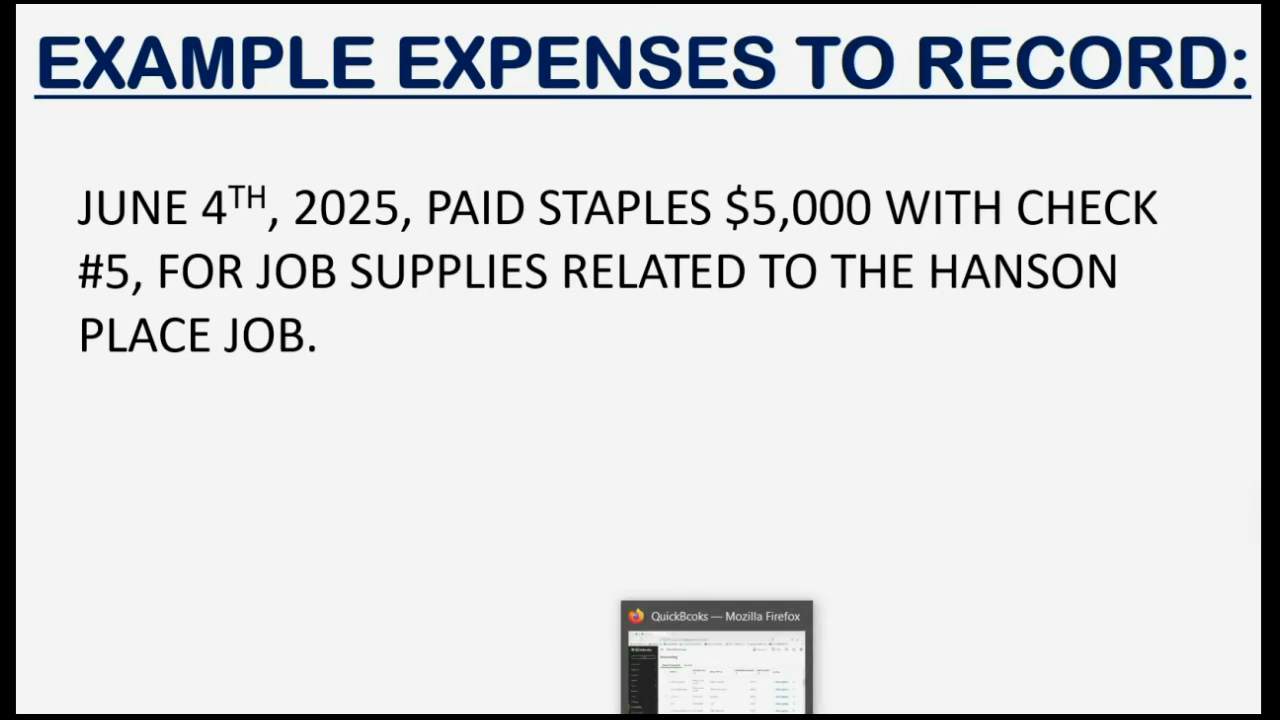
# - Start a new check and choose STAPLES as its payee
pyautogui.click(700, 660)
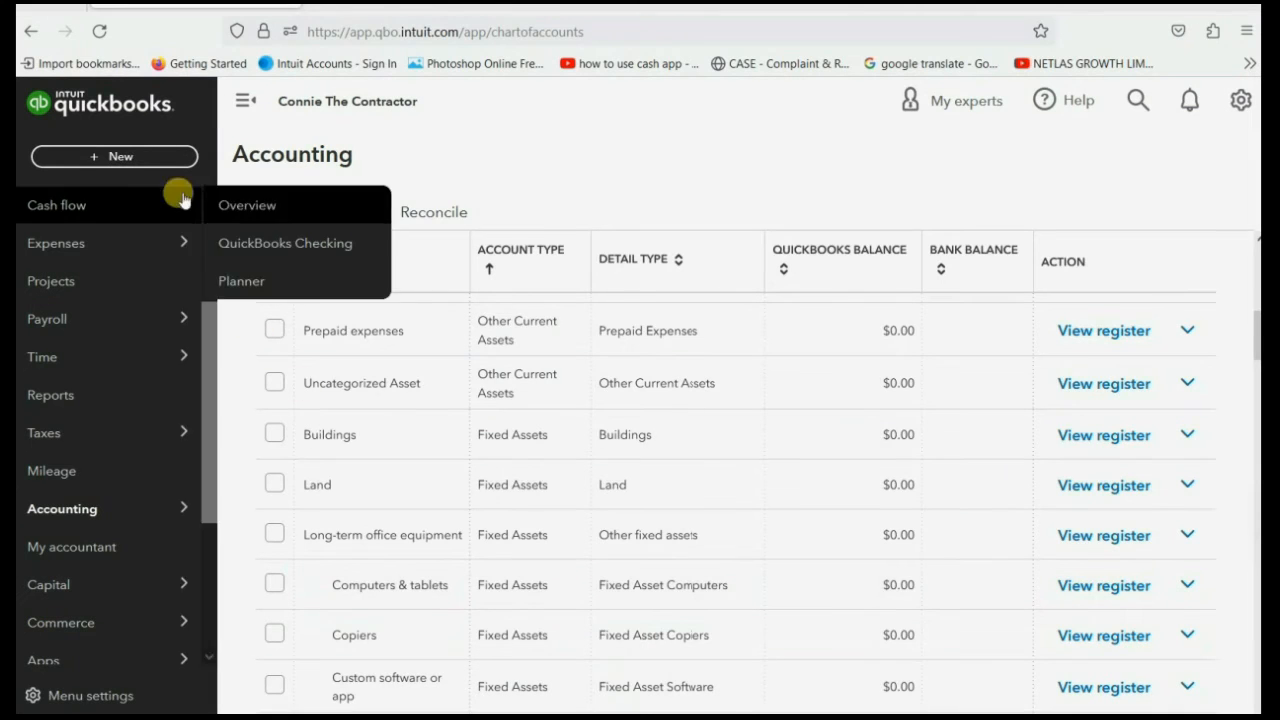
pyautogui.click(120, 157)
pyautogui.click(261, 299)
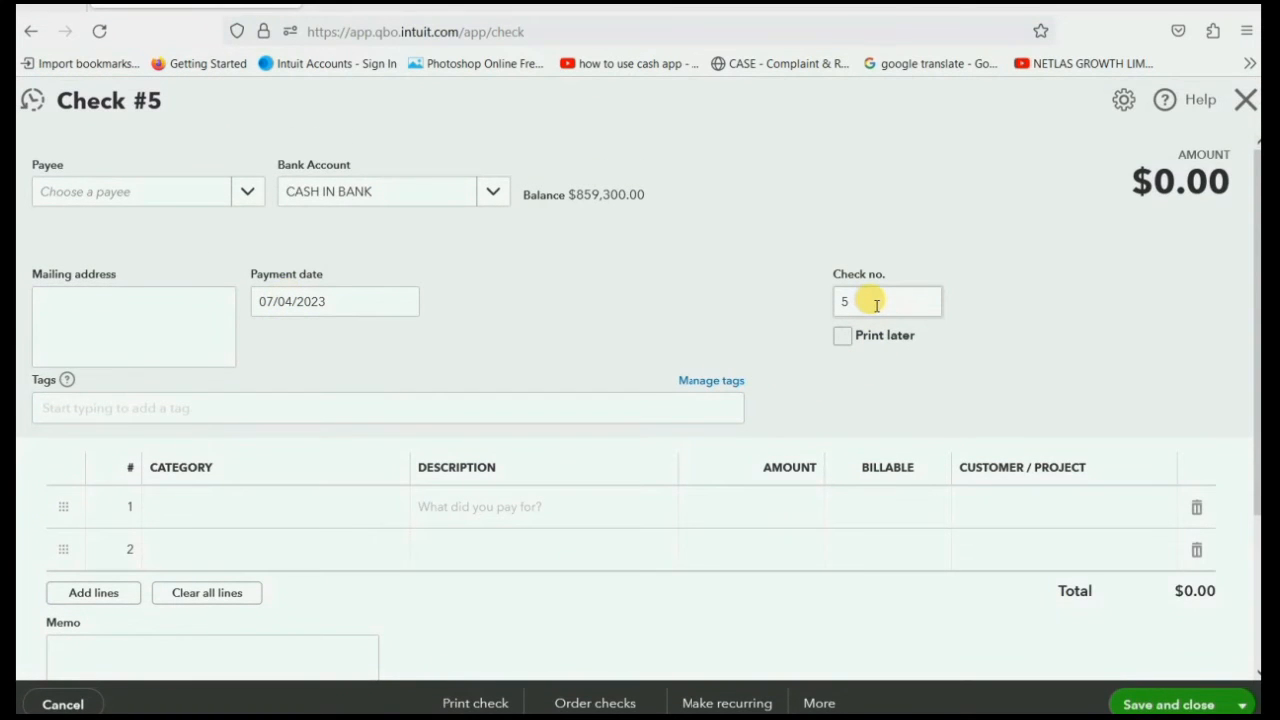
pyautogui.click(248, 192)
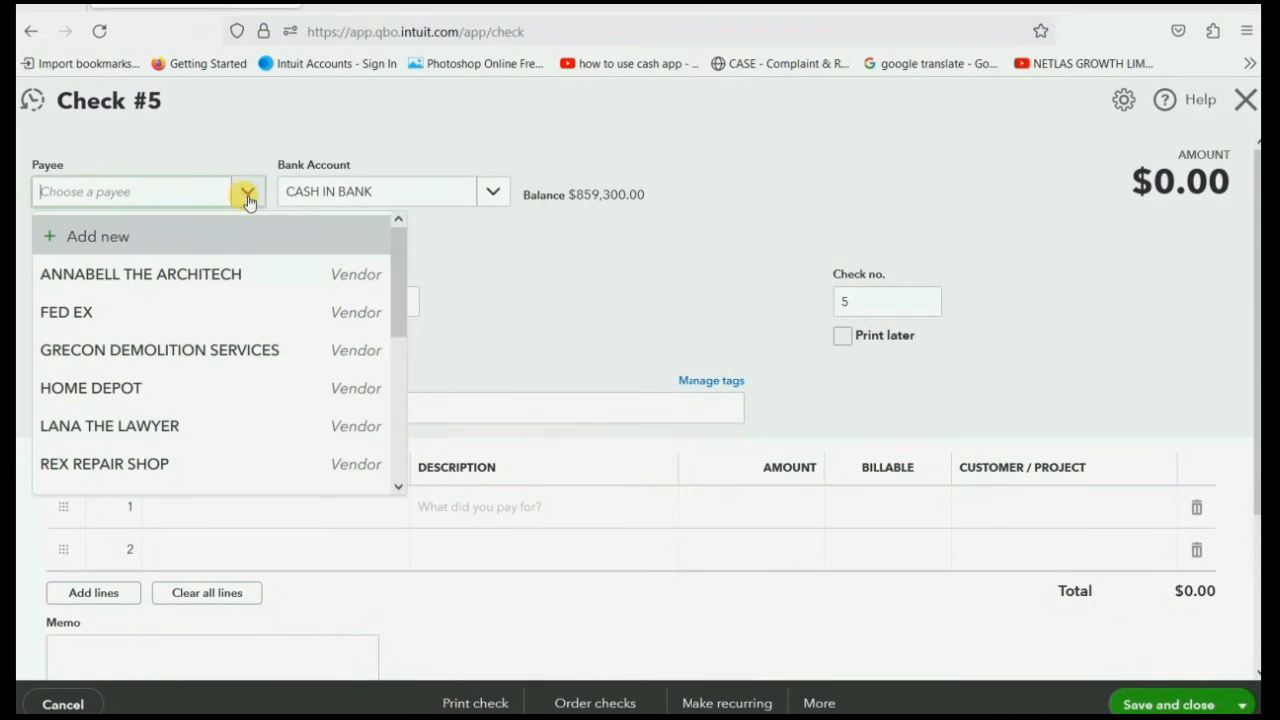
pyautogui.scroll(-2, 200, 350)
pyautogui.click(200, 405)
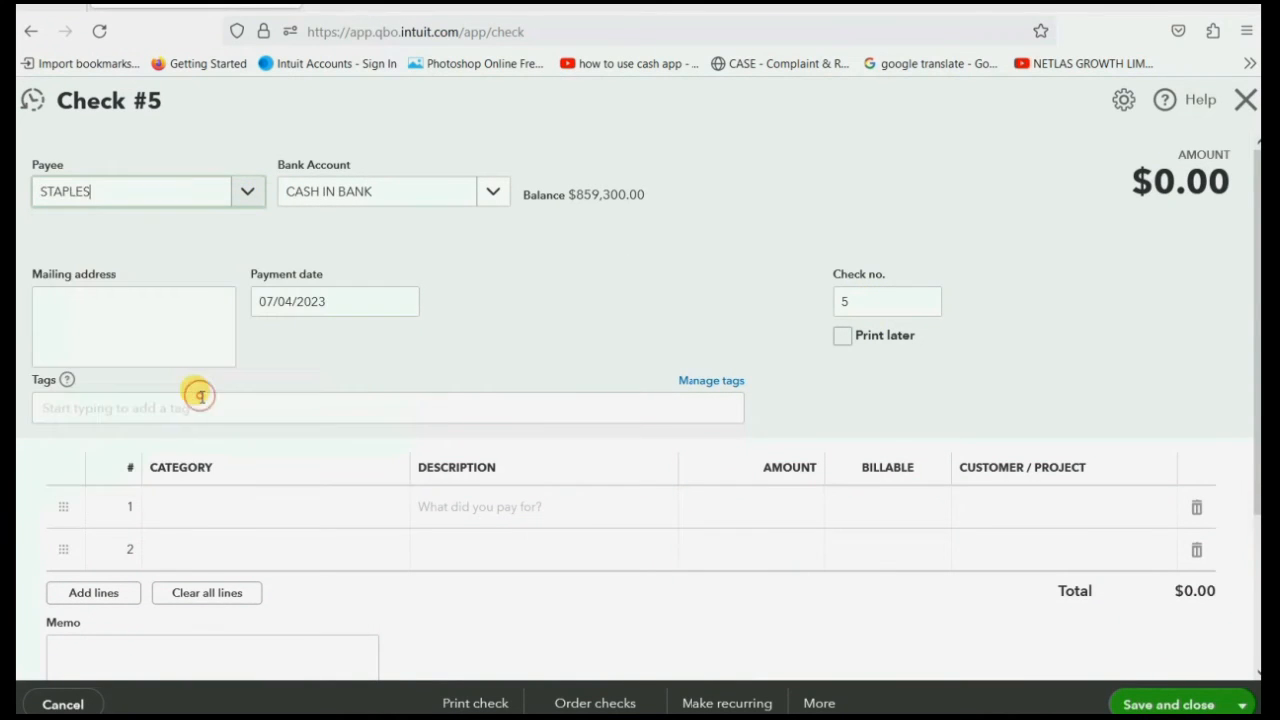
# - Set the check's payment date to 06/04/2025
pyautogui.click(401, 303)
pyautogui.click(270, 349)
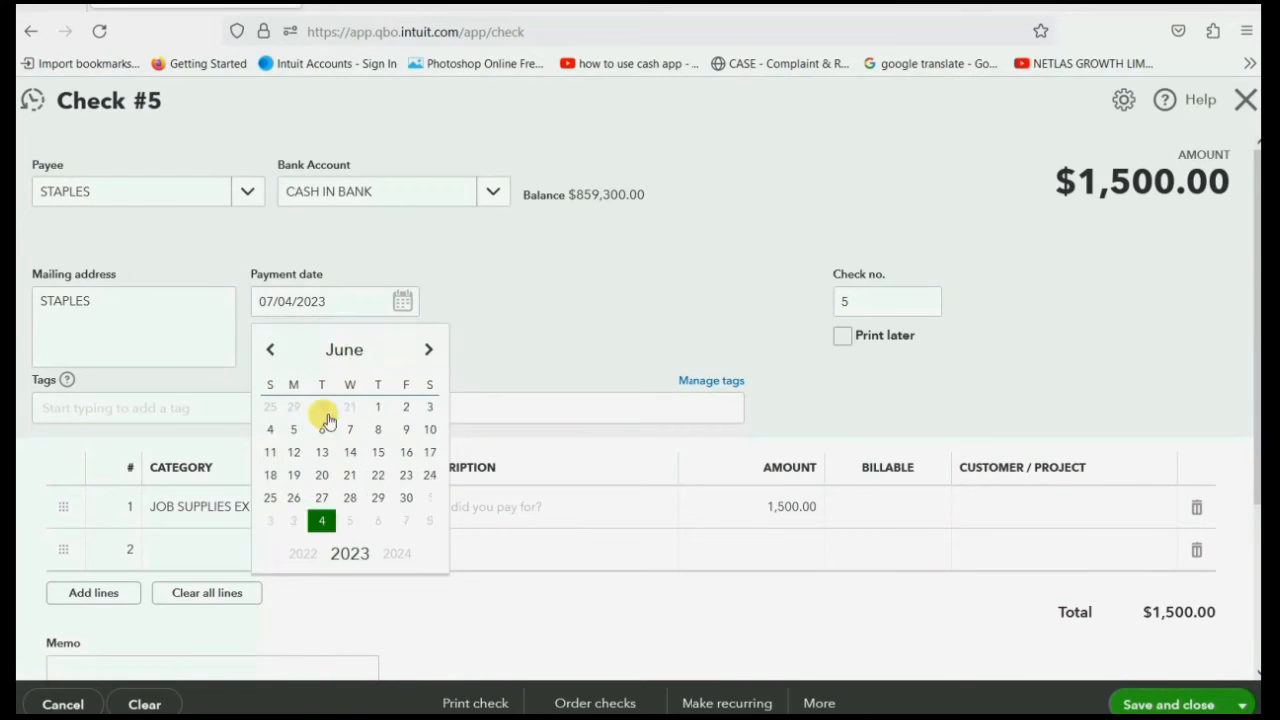
pyautogui.click(271, 431)
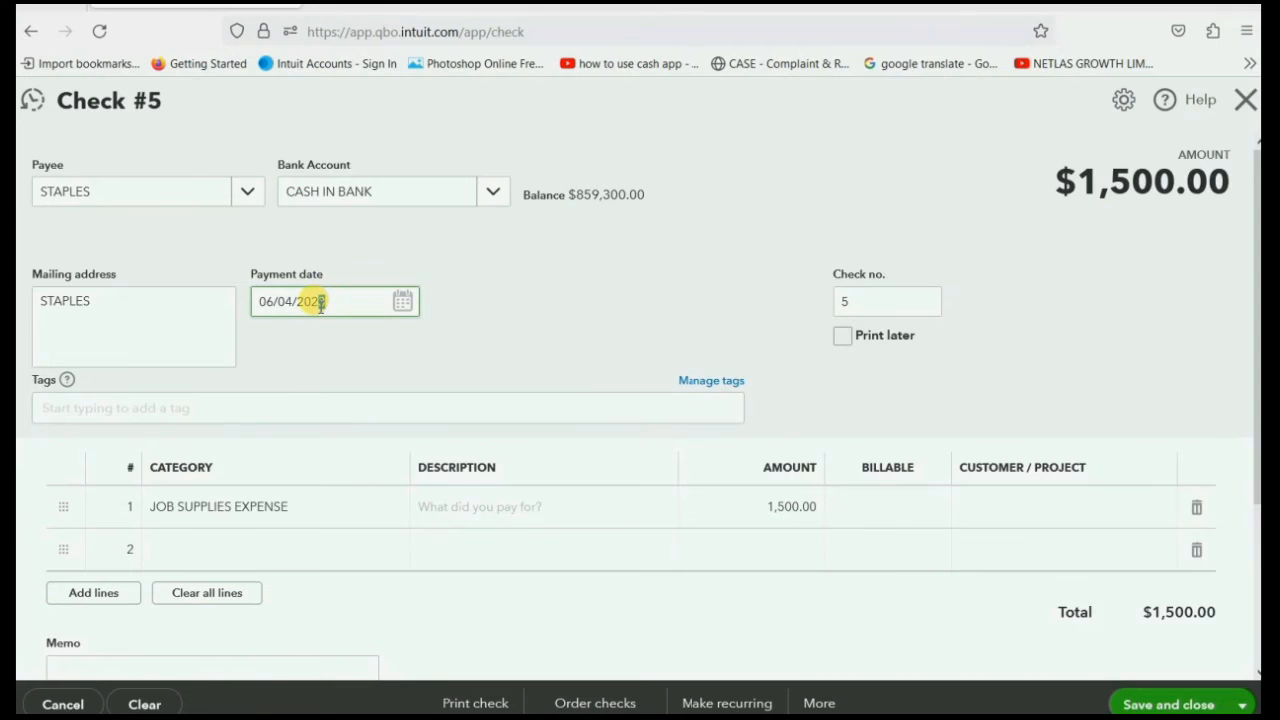
pyautogui.moveTo(324, 303); pyautogui.dragTo(317, 302)
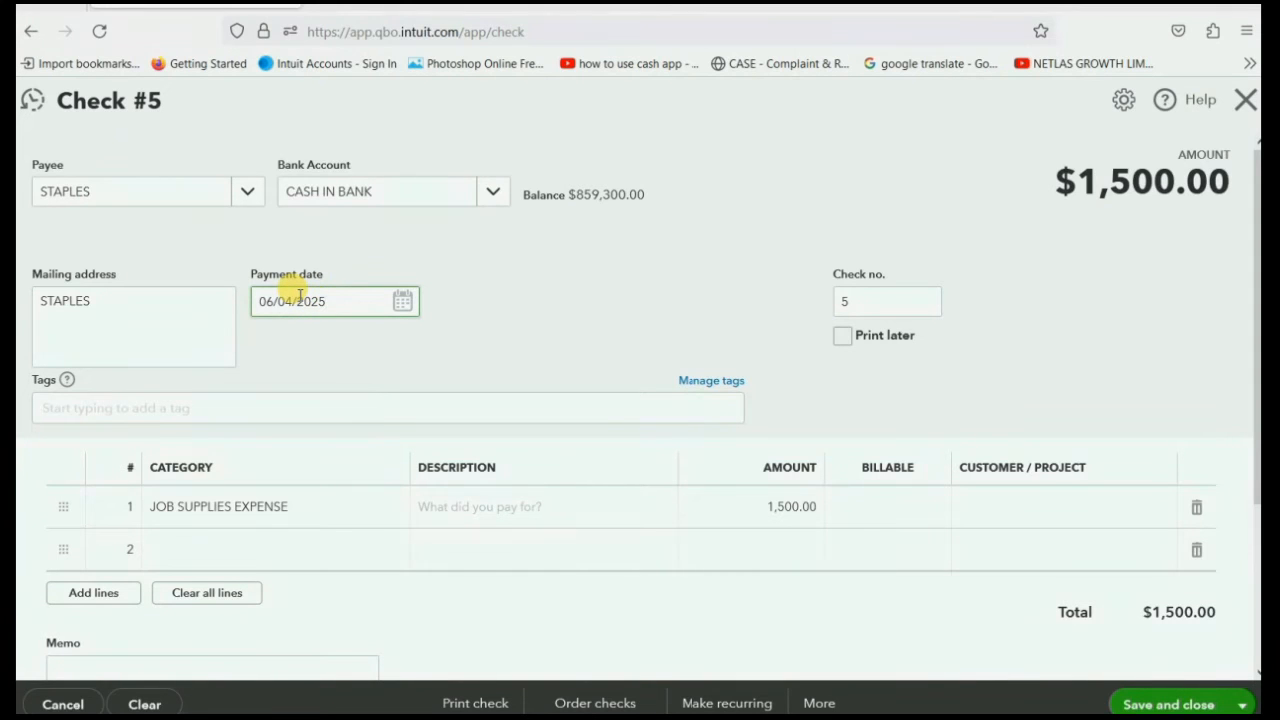
pyautogui.press('Tab')
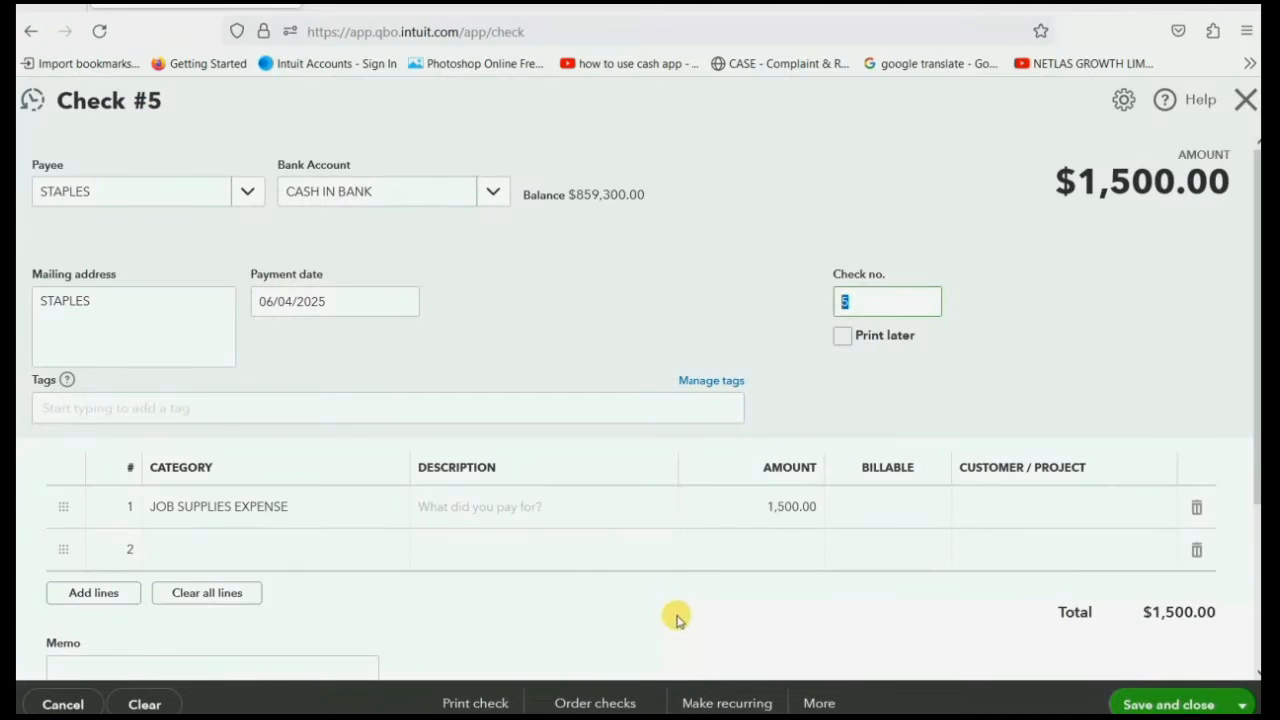
# - Make the JOB SUPPLIES EXPENSE line 5,000.00 and billable to the HANSON PLACE project, and save and close the check
pyautogui.click(757, 511)
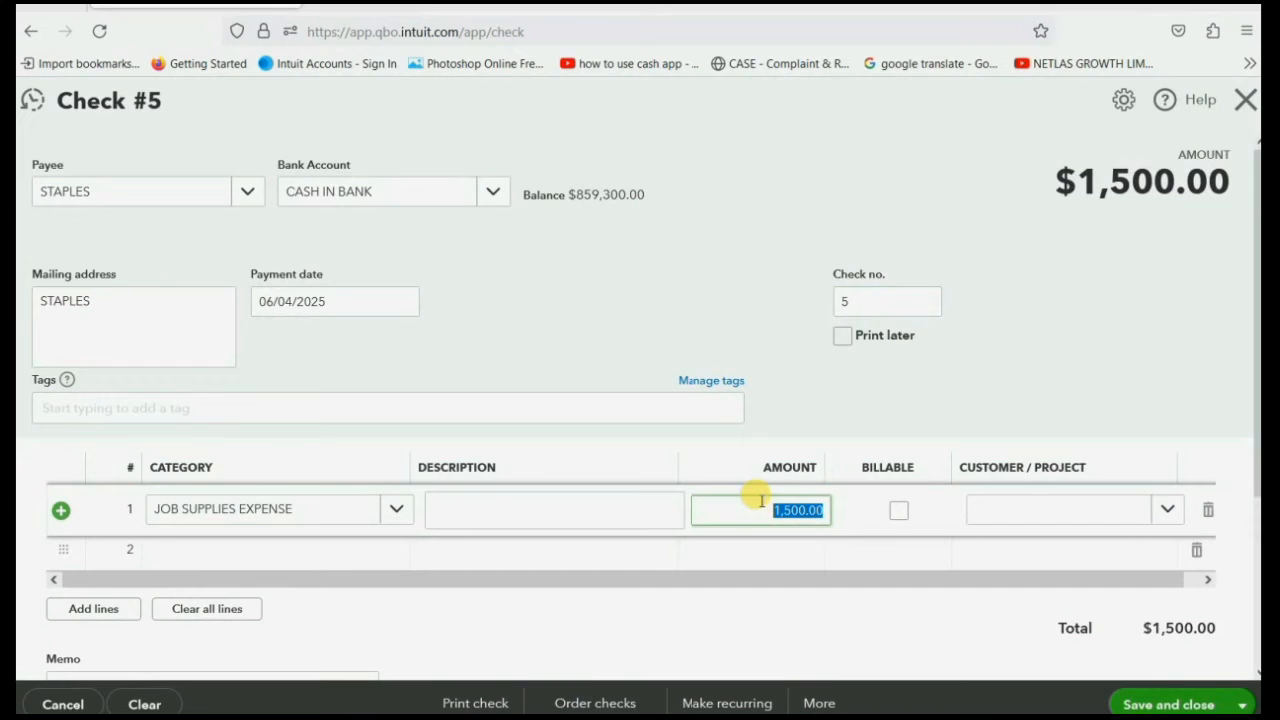
pyautogui.write('5000')
pyautogui.press('Tab')
pyautogui.click(898, 511)
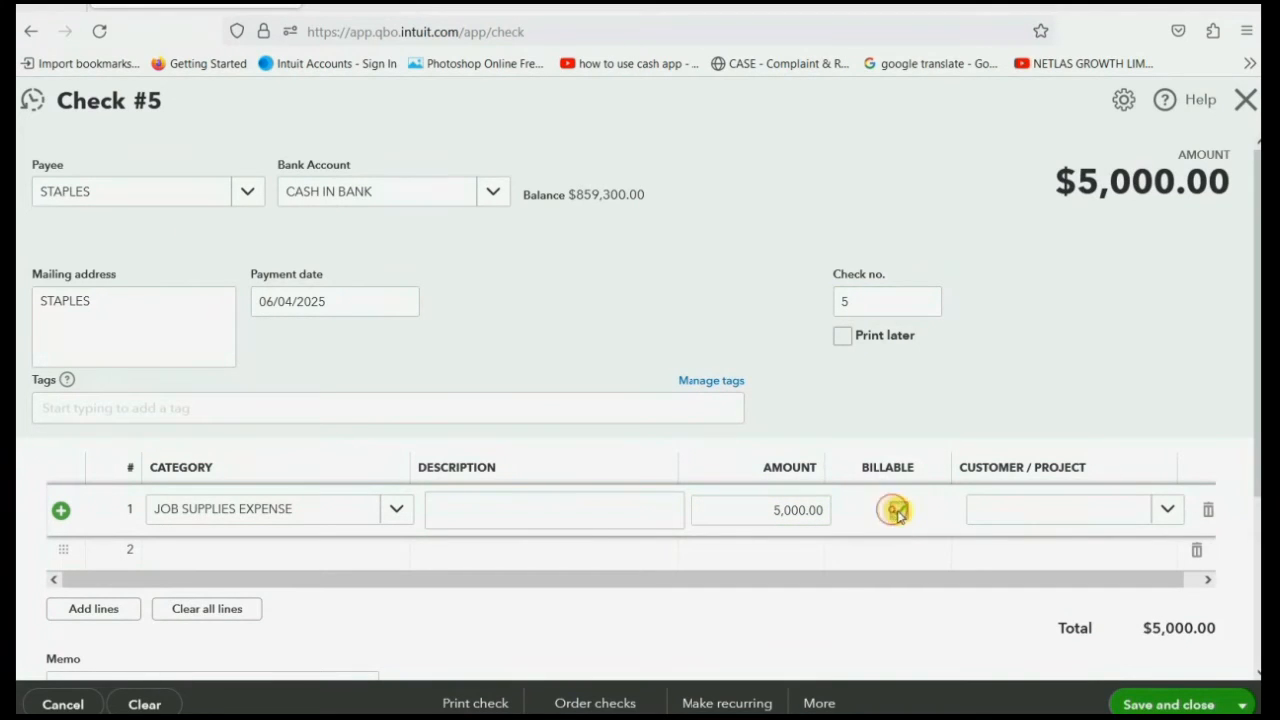
pyautogui.click(1165, 512)
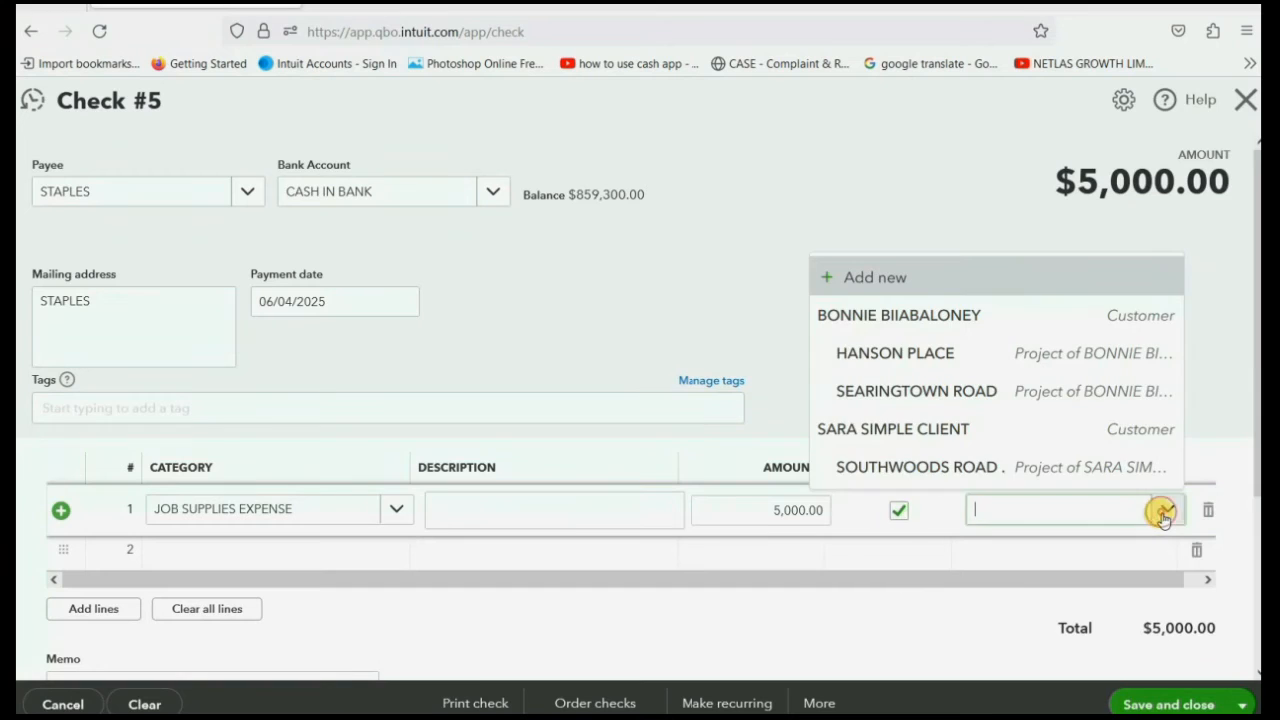
pyautogui.click(1031, 370)
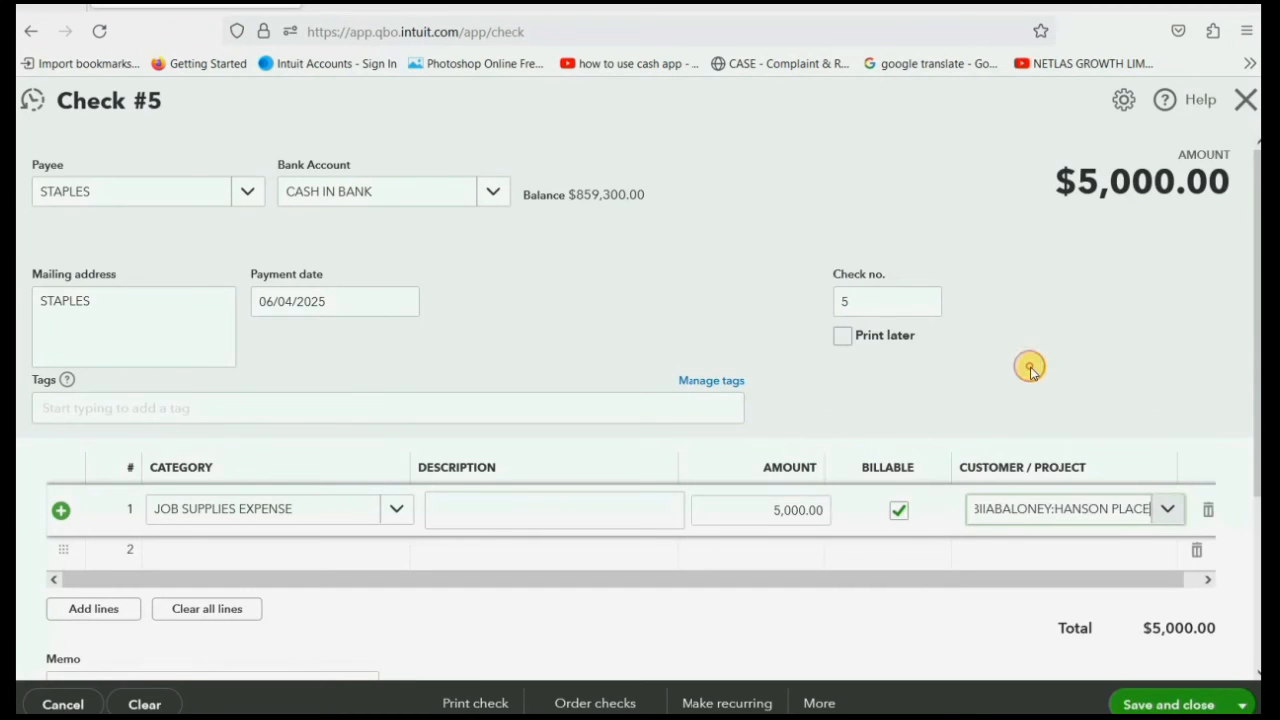
pyautogui.click(1172, 704)
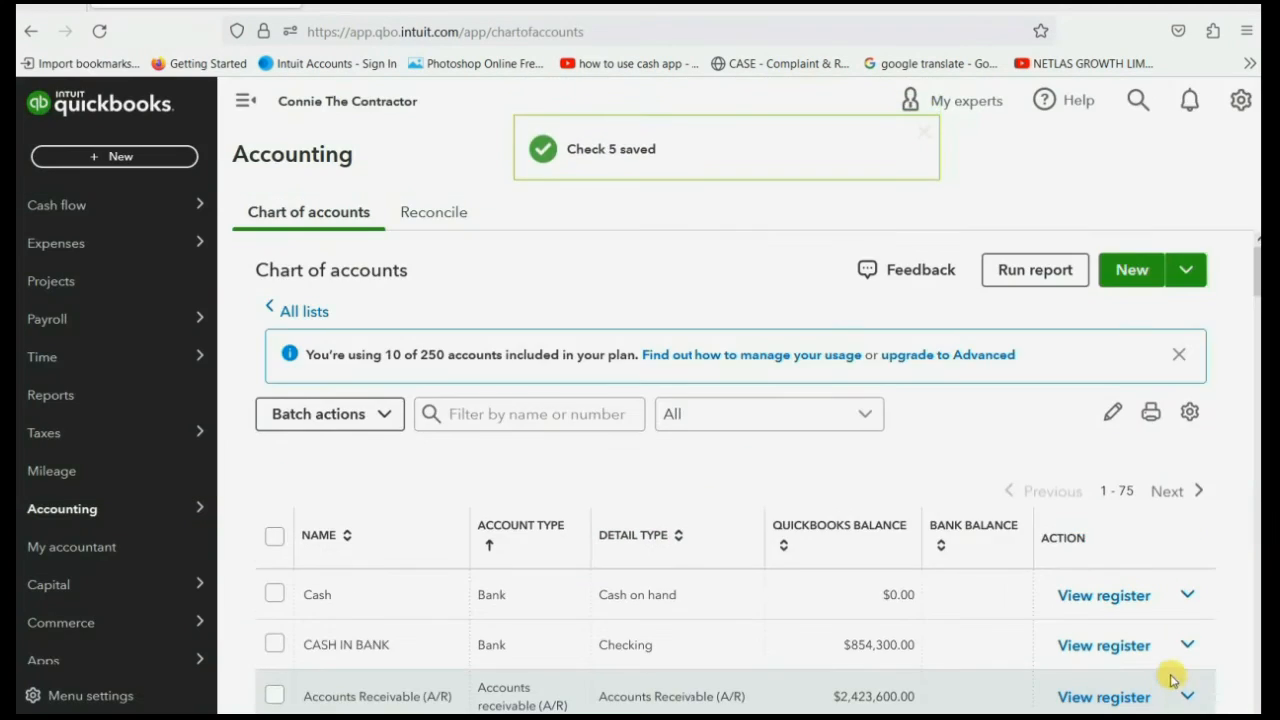
# - Open the Projects list and filter it to show projects of all statuses
pyautogui.scroll(-2, 95, 510)
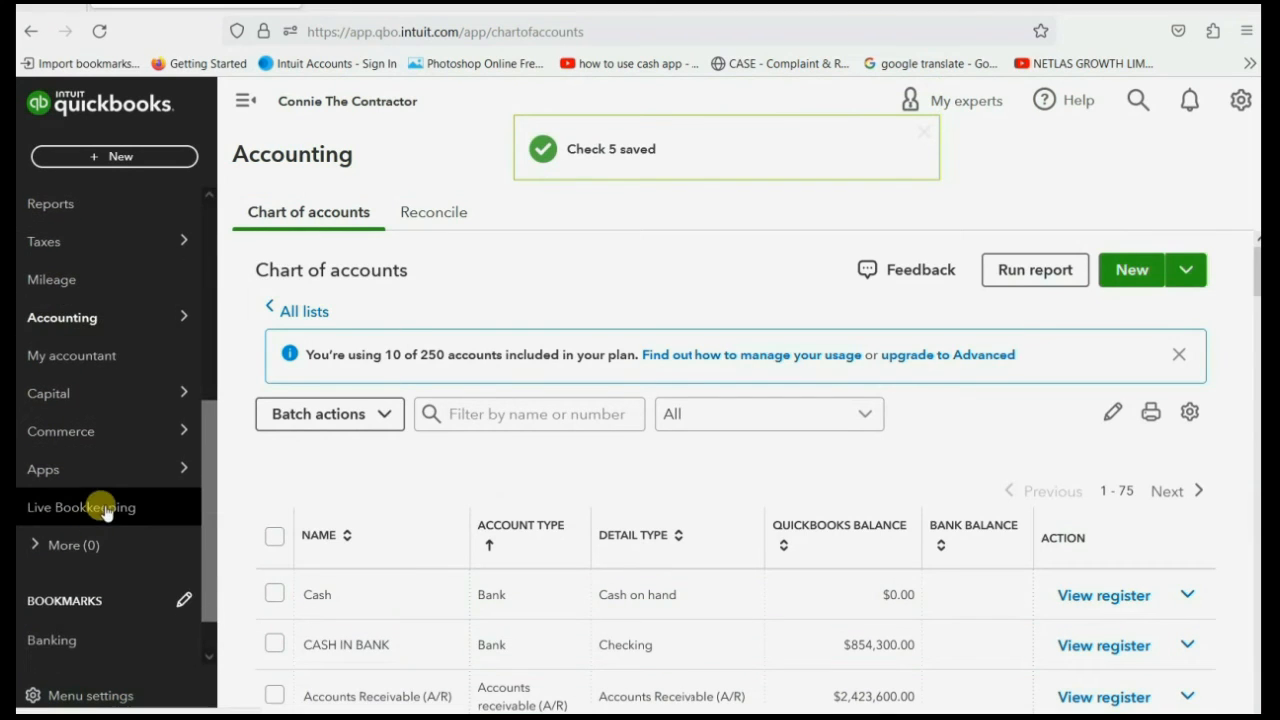
pyautogui.scroll(2, 100, 505)
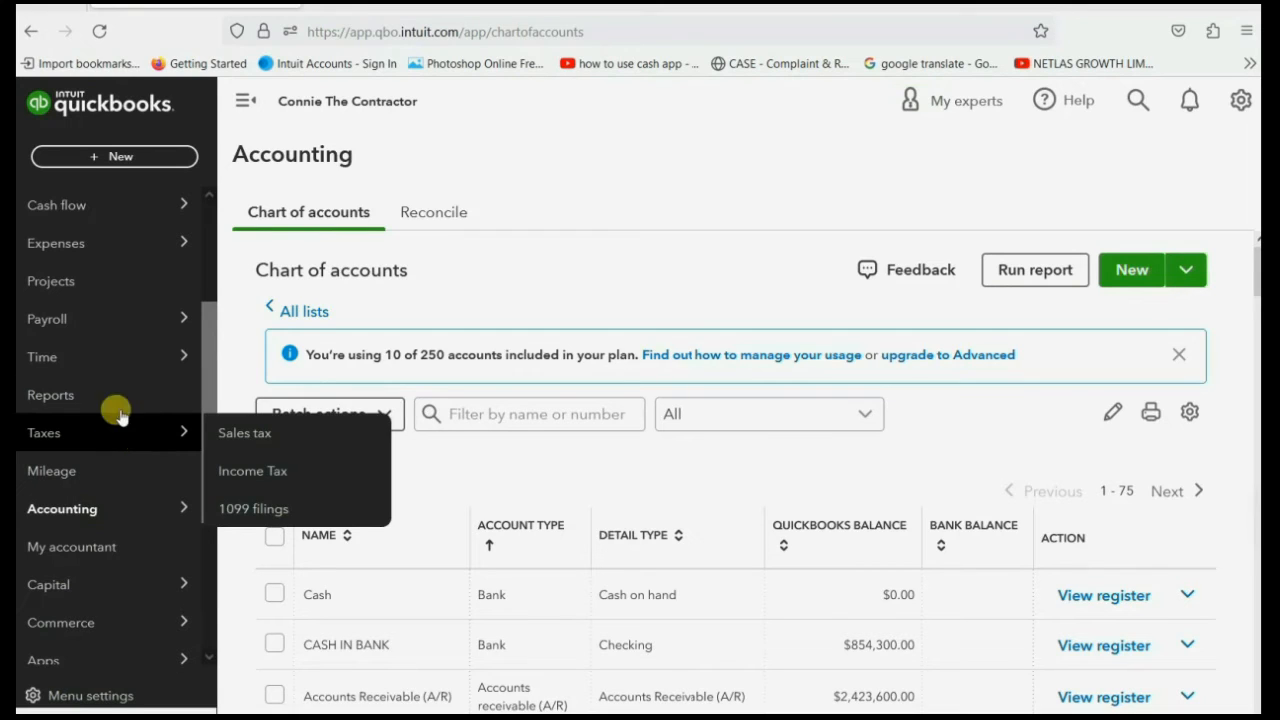
pyautogui.click(117, 289)
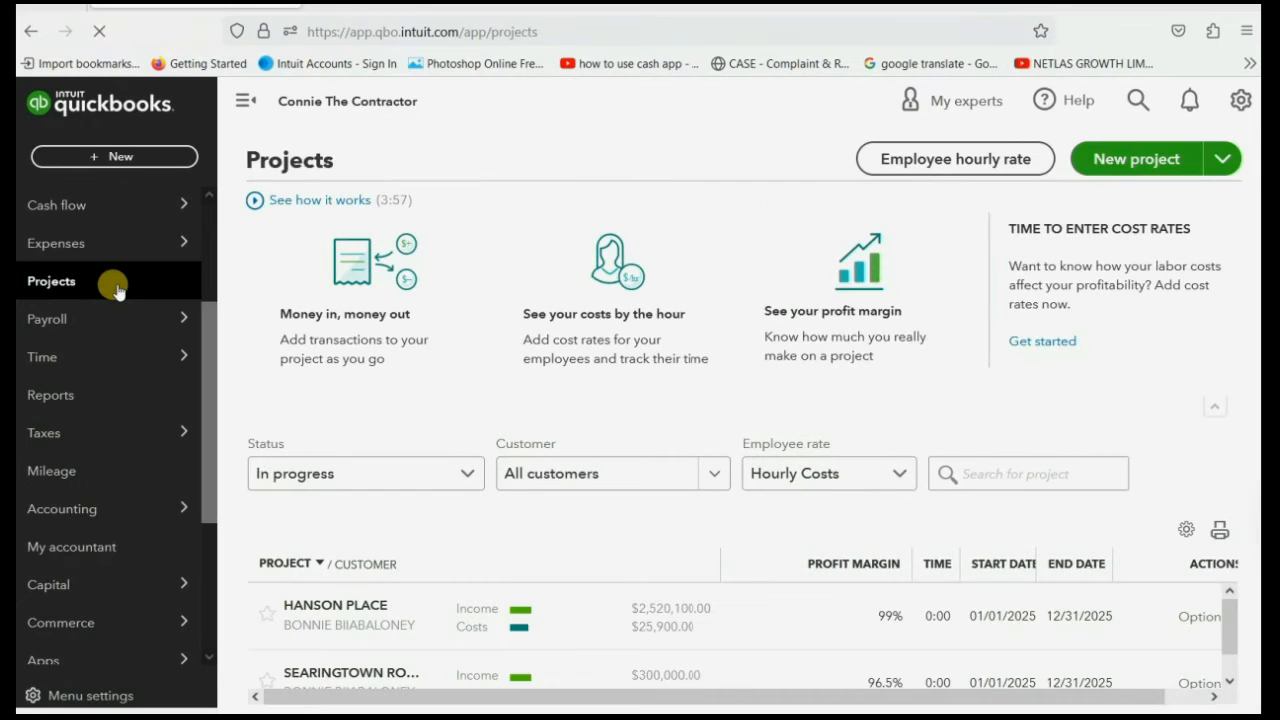
pyautogui.click(440, 493)
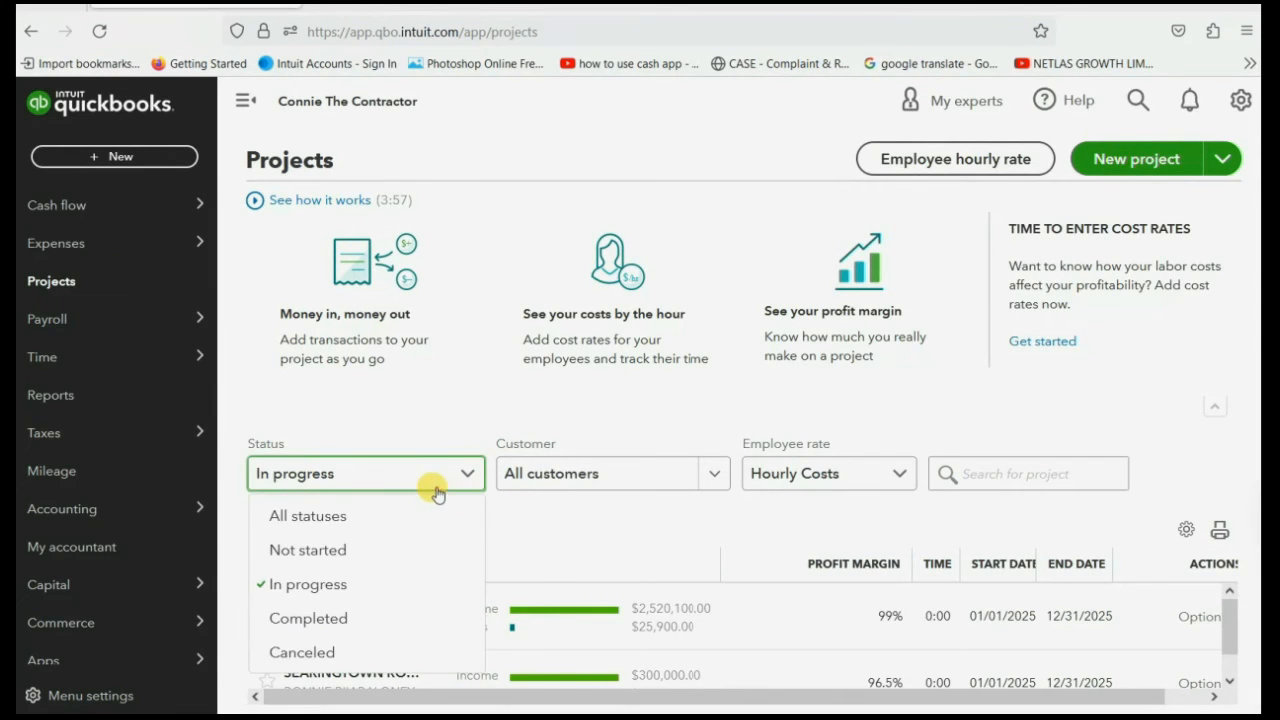
pyautogui.click(431, 514)
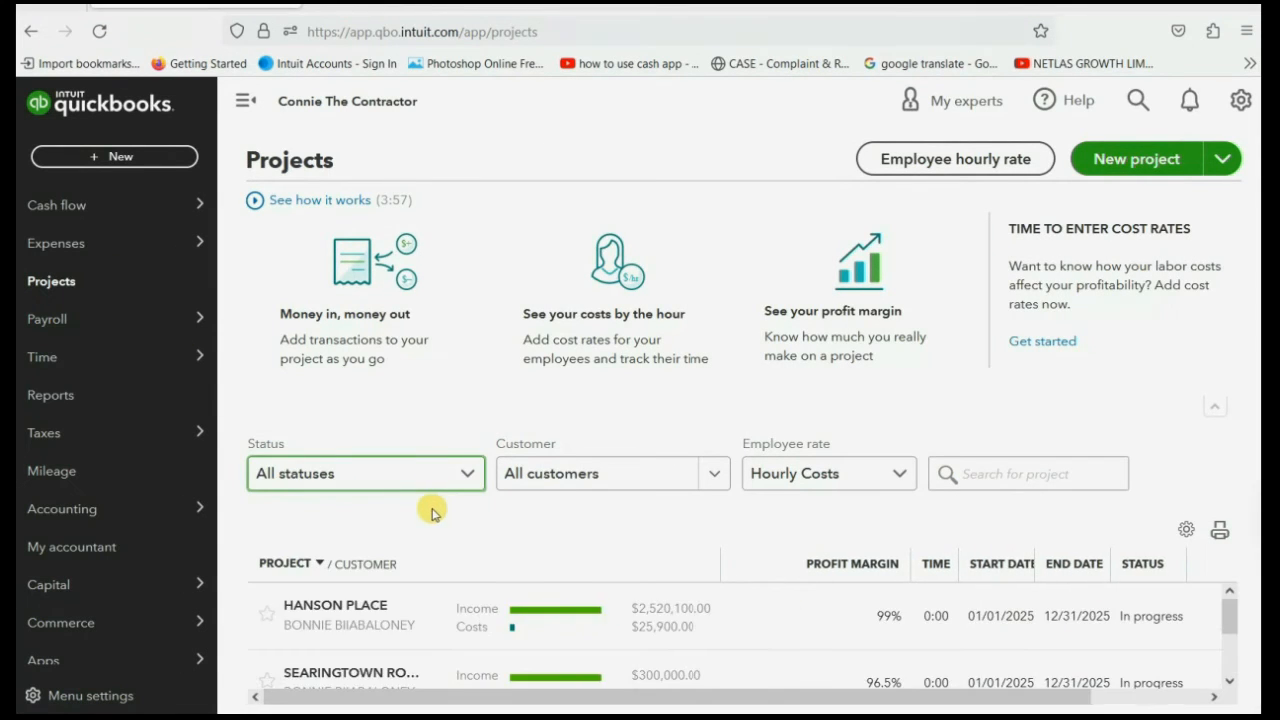
pyautogui.scroll(-2, 521, 648)
pyautogui.scroll(3, 519, 640)
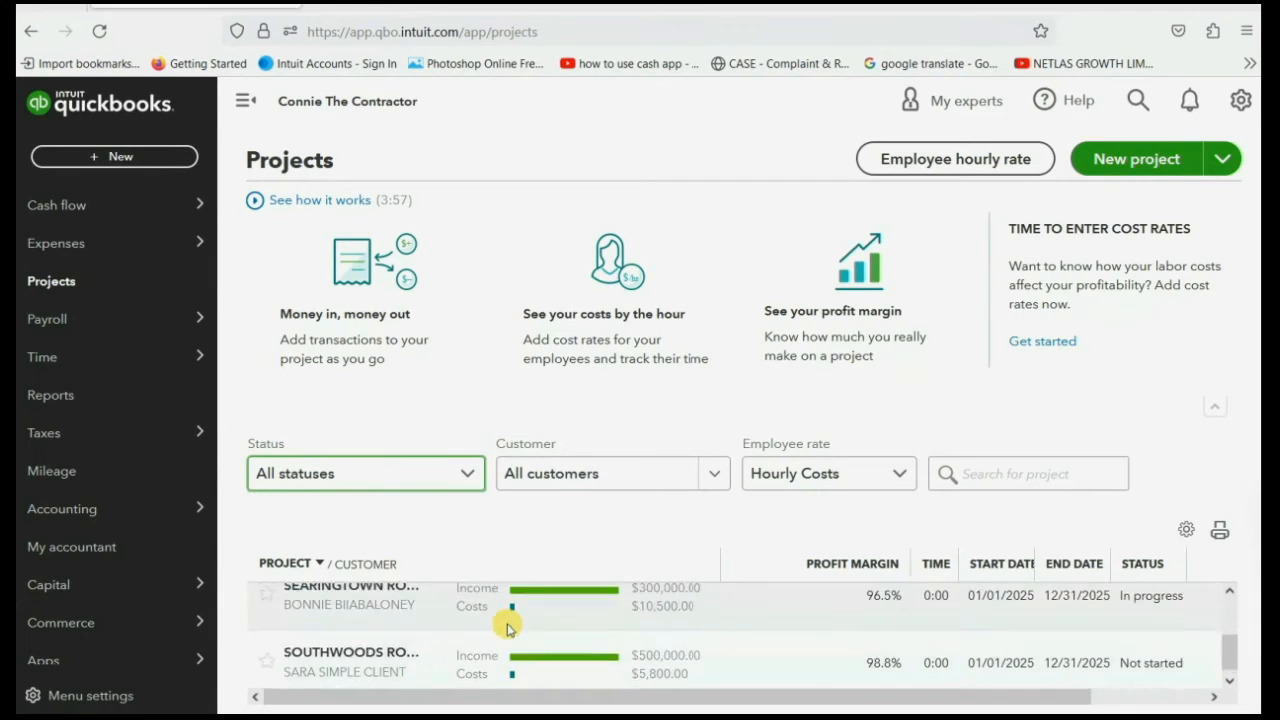
# - Open the HANSON PLACE project and review its income, costs and profit in the overview
pyautogui.click(739, 617)
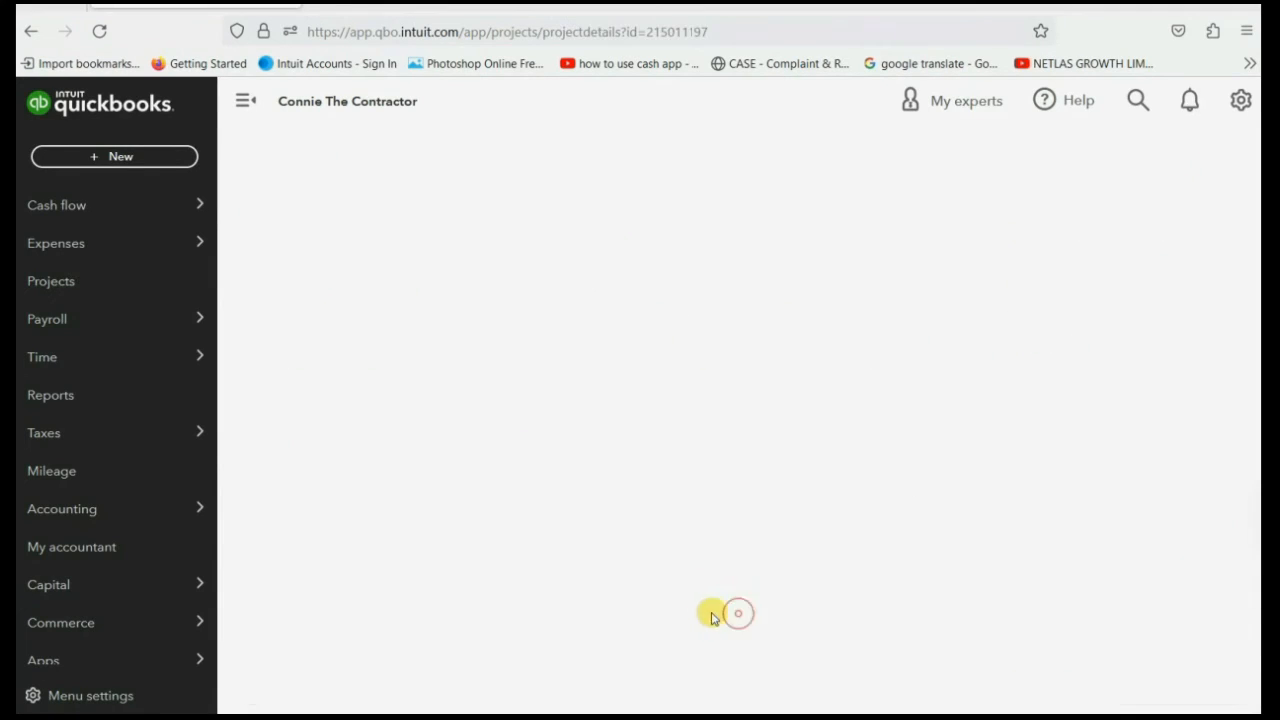
pyautogui.scroll(-1, 860, 551)
pyautogui.scroll(-1, 883, 545)
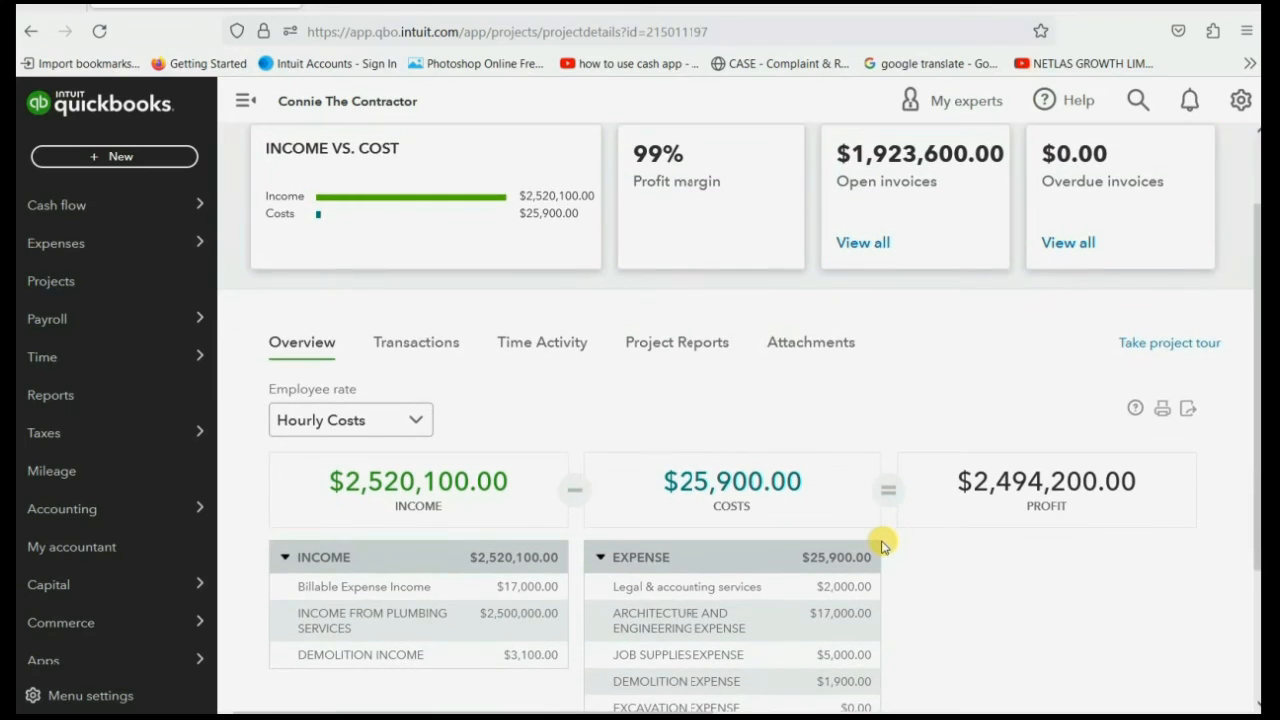
# - Open the Project profitability report for the Hanson Place project and review its income, expenses and net income
pyautogui.click(681, 350)
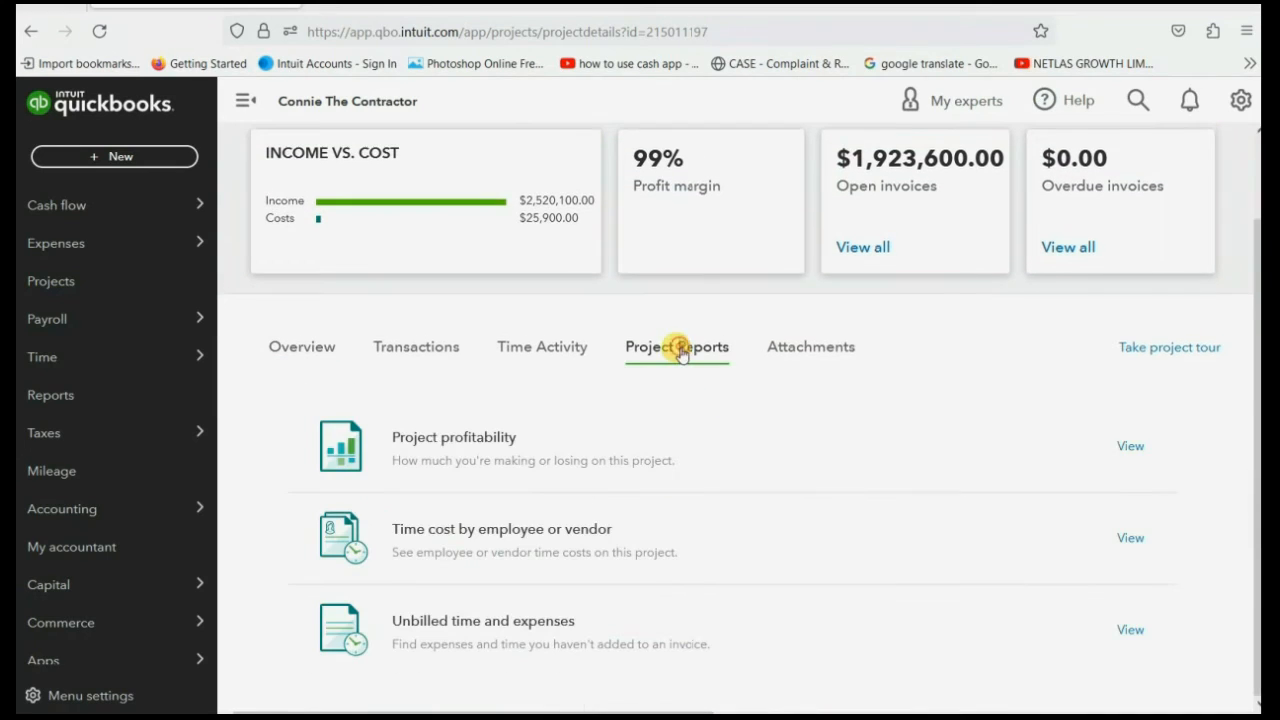
pyautogui.click(450, 447)
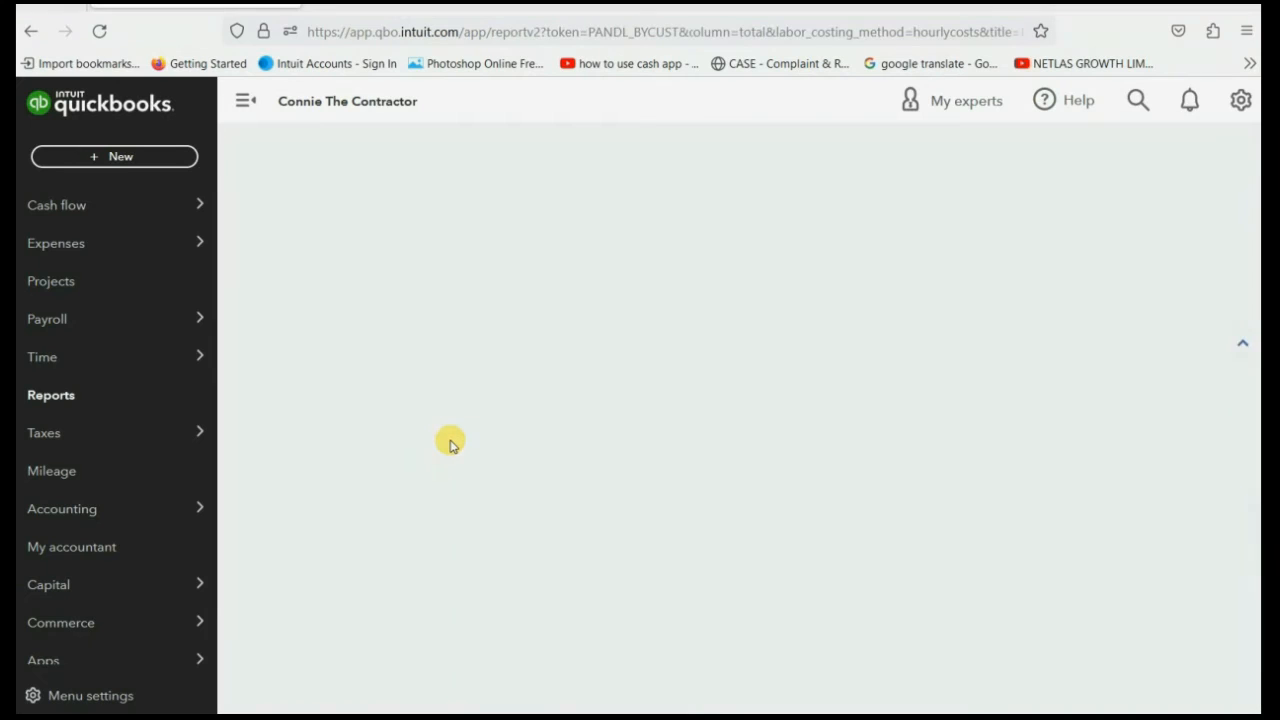
pyautogui.scroll(-3, 1071, 497)
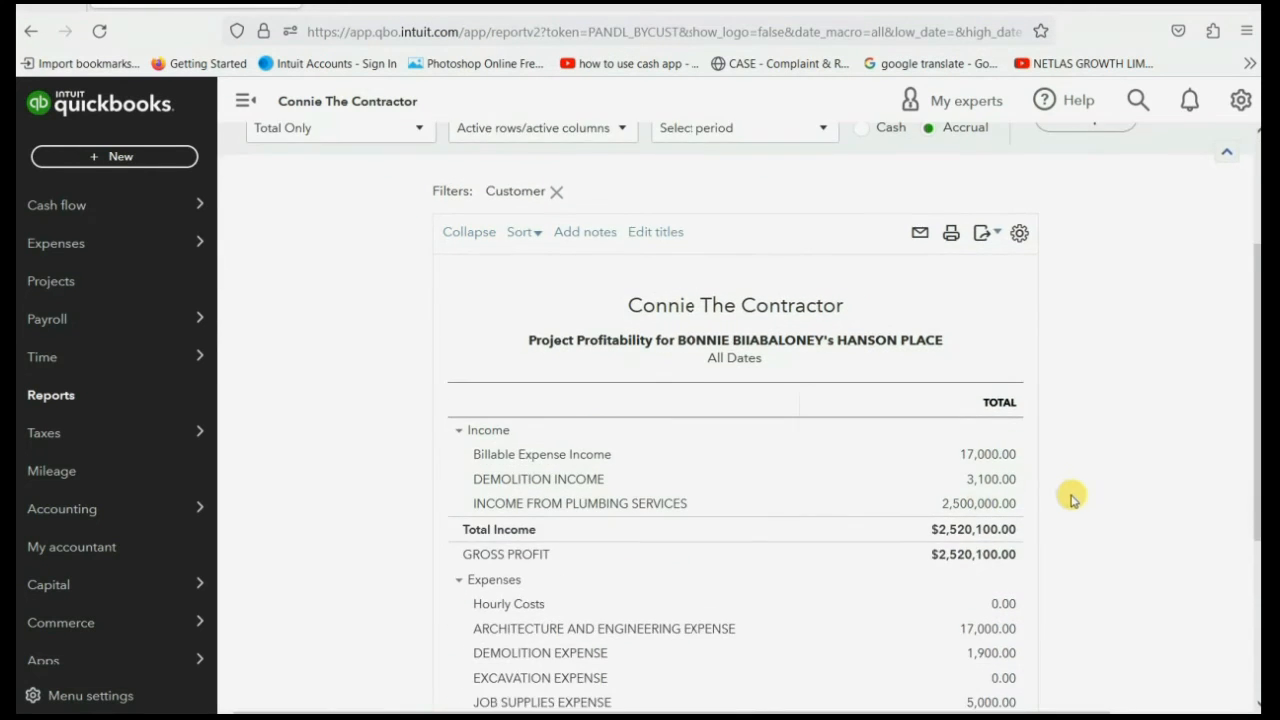
pyautogui.scroll(-1, 1071, 497)
pyautogui.scroll(3, 1066, 497)
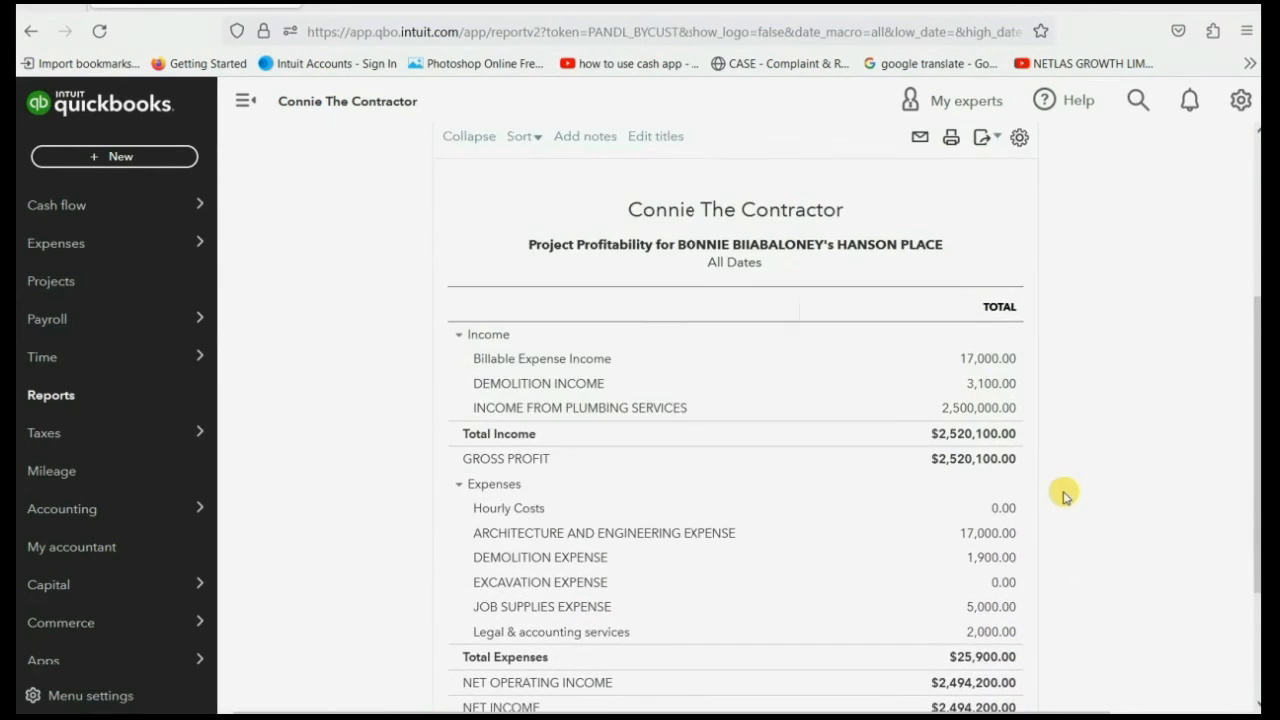
pyautogui.scroll(-3, 1063, 497)
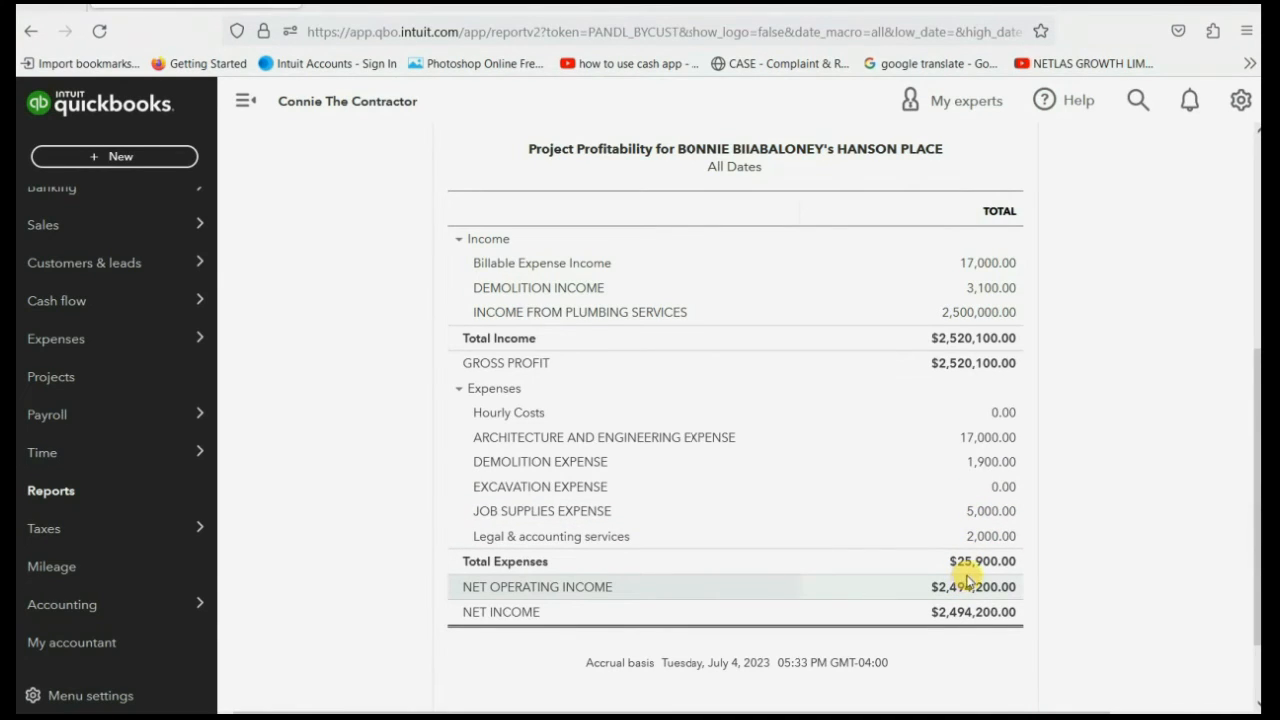
pyautogui.scroll(1, 970, 582)
# - Switch to the PowerPoint slide show and read the example expenses to record
pyautogui.moveTo(669, 717)
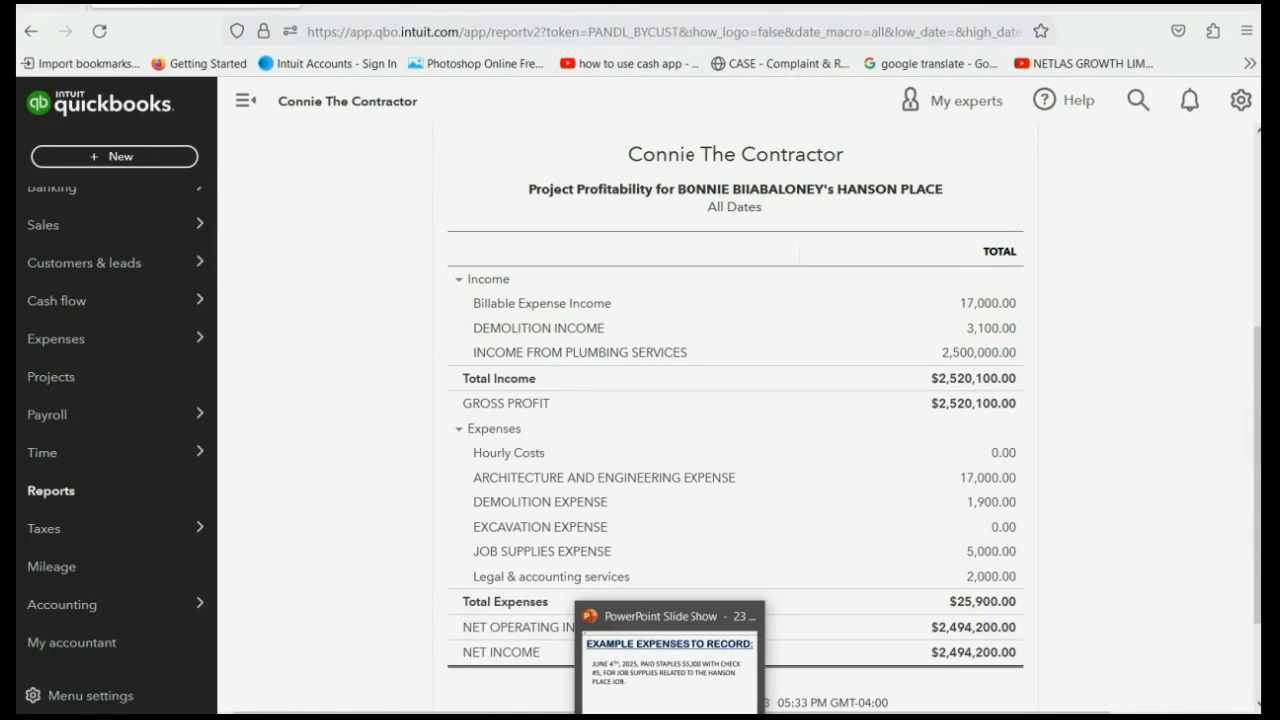
pyautogui.click(669, 660)
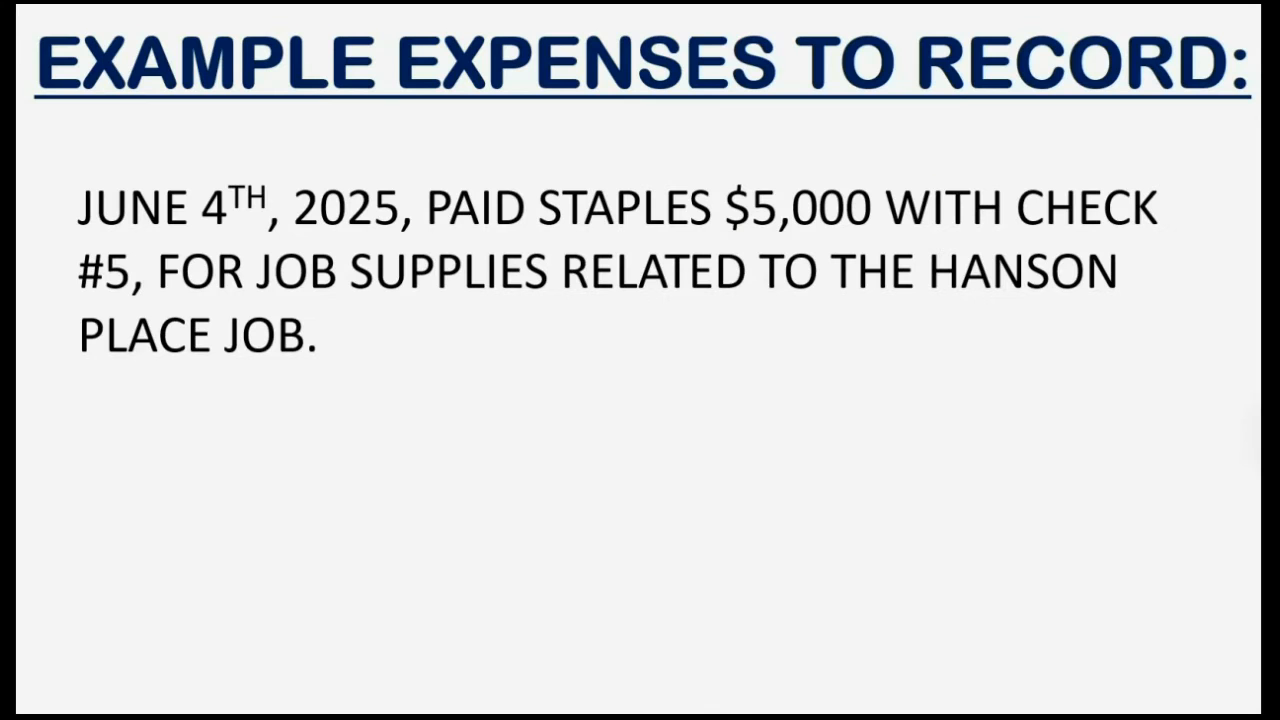
pyautogui.click(793, 485)
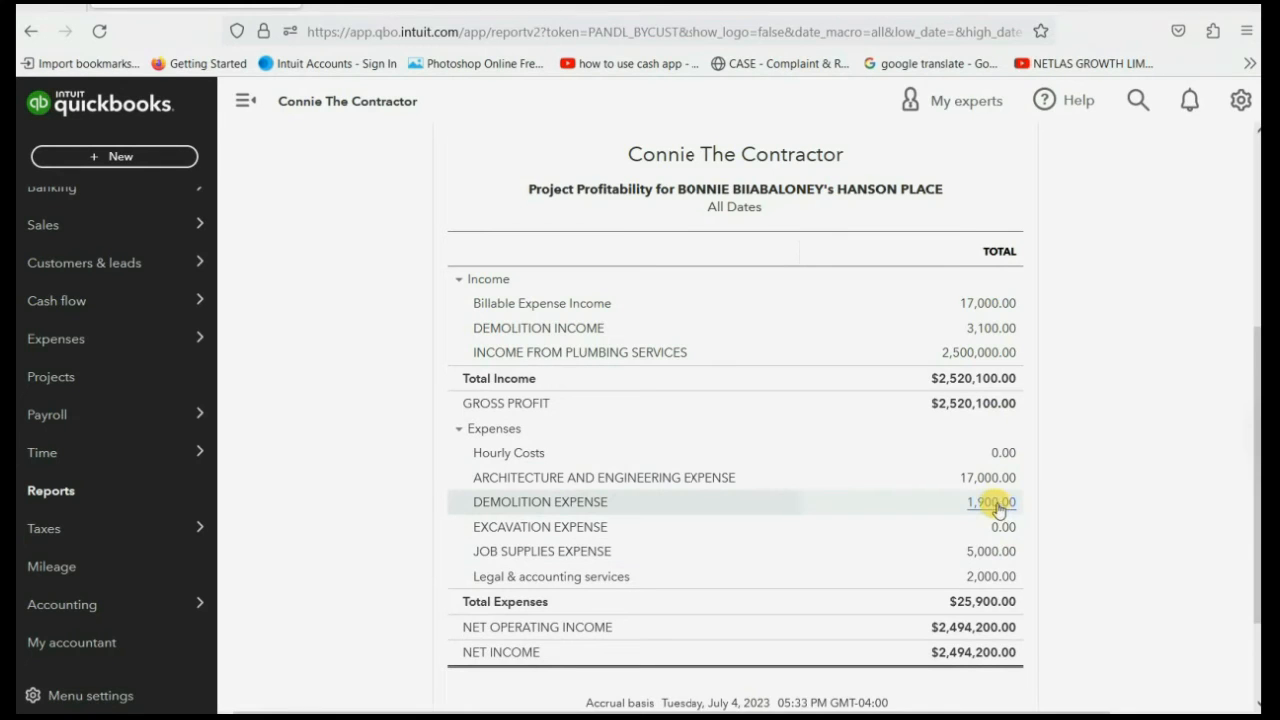
# - Create a new check to GRECON DEMOLITION SERVICES with the payment date 06/16/2025
pyautogui.click(85, 157)
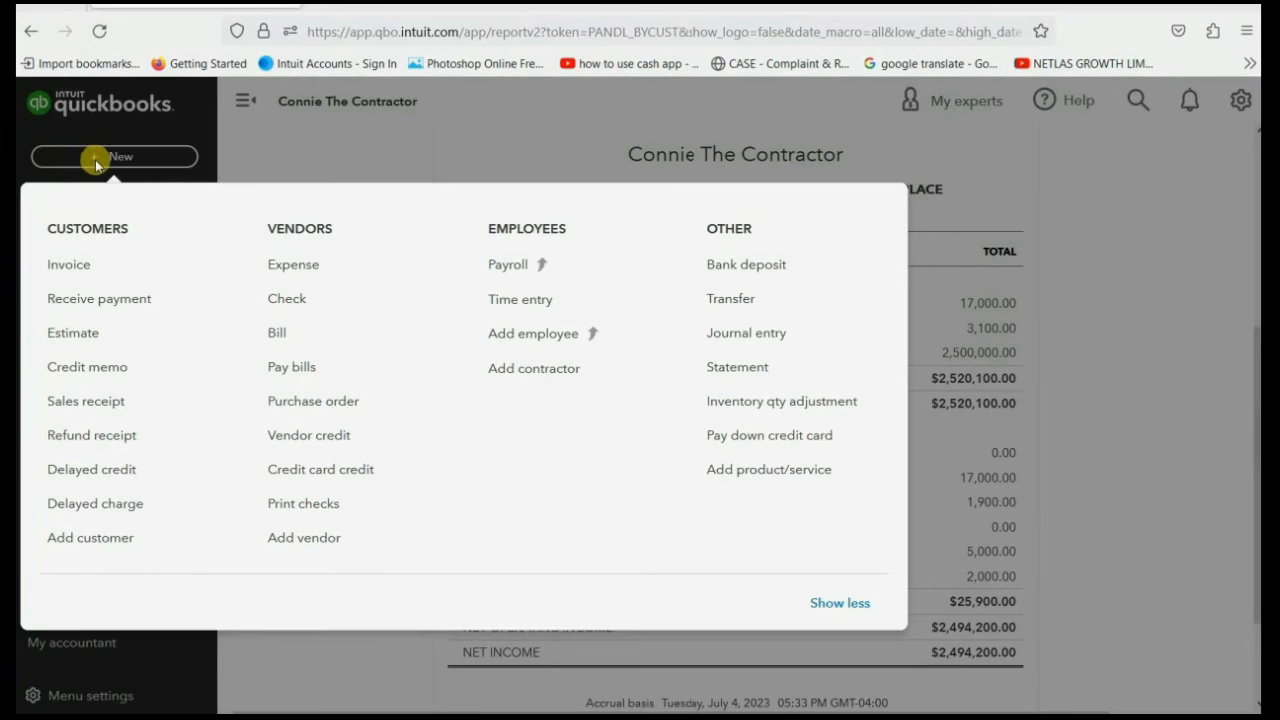
pyautogui.click(287, 298)
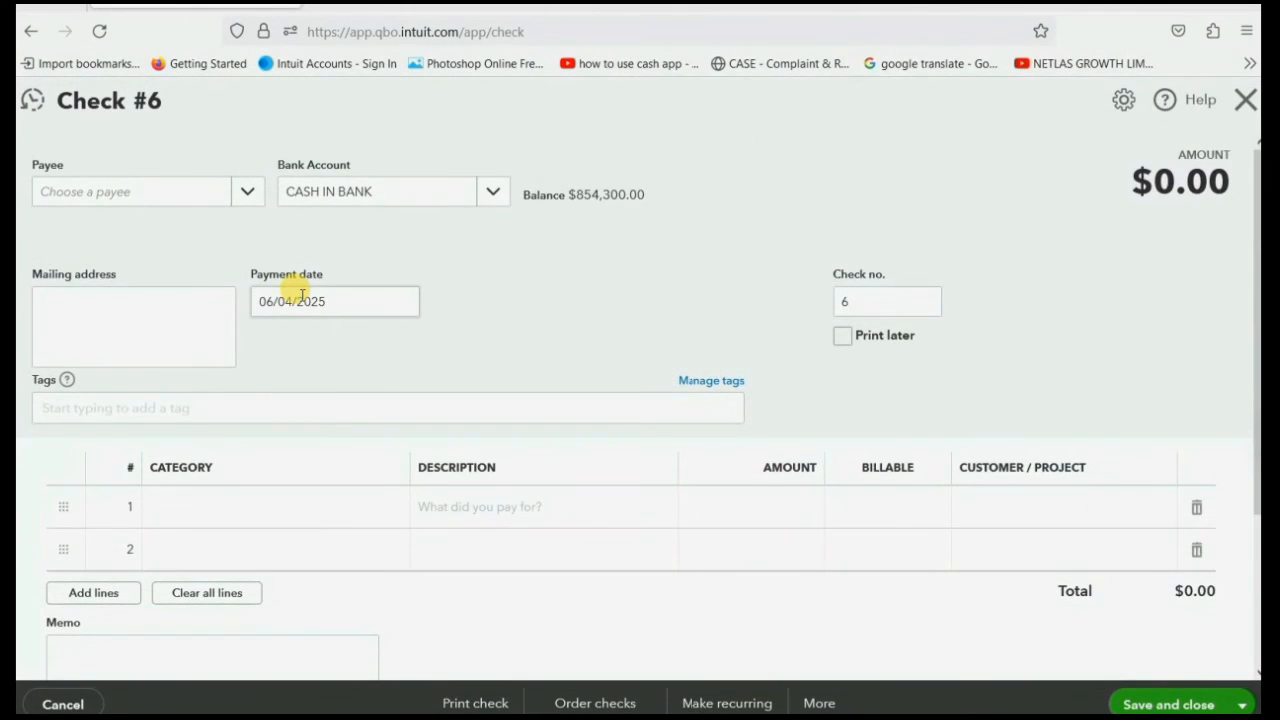
pyautogui.click(244, 194)
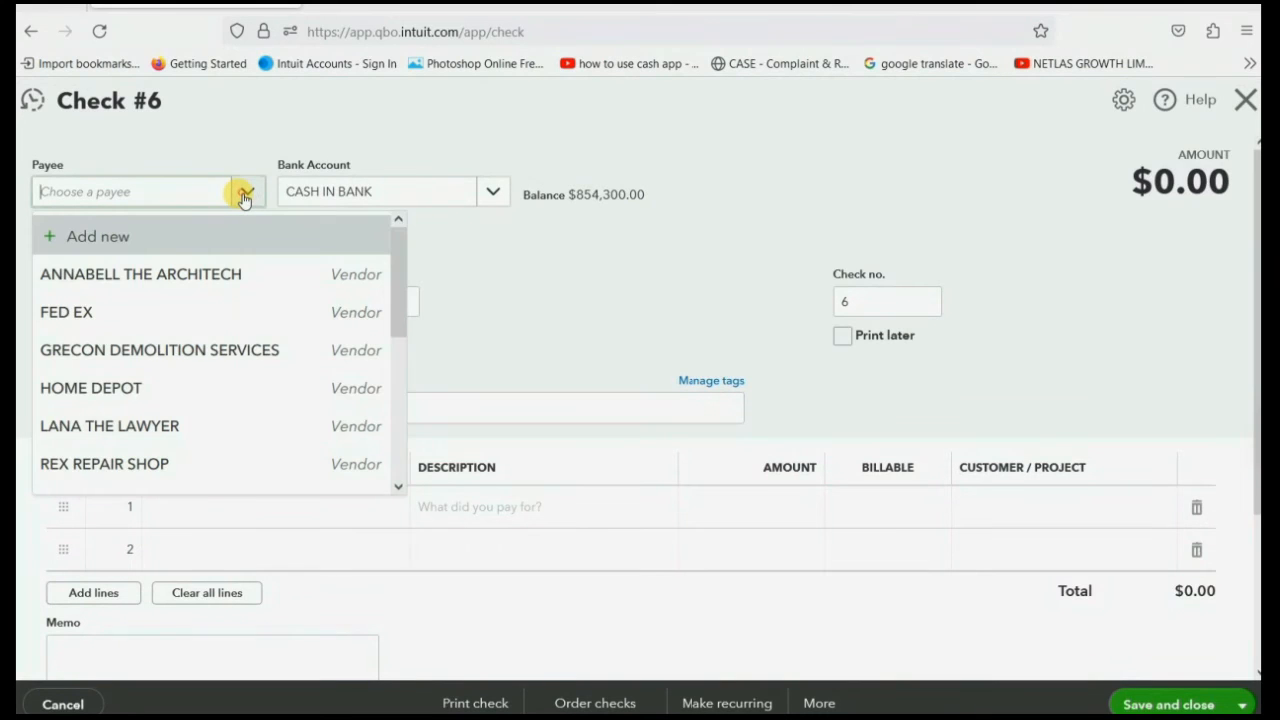
pyautogui.click(243, 349)
pyautogui.click(401, 302)
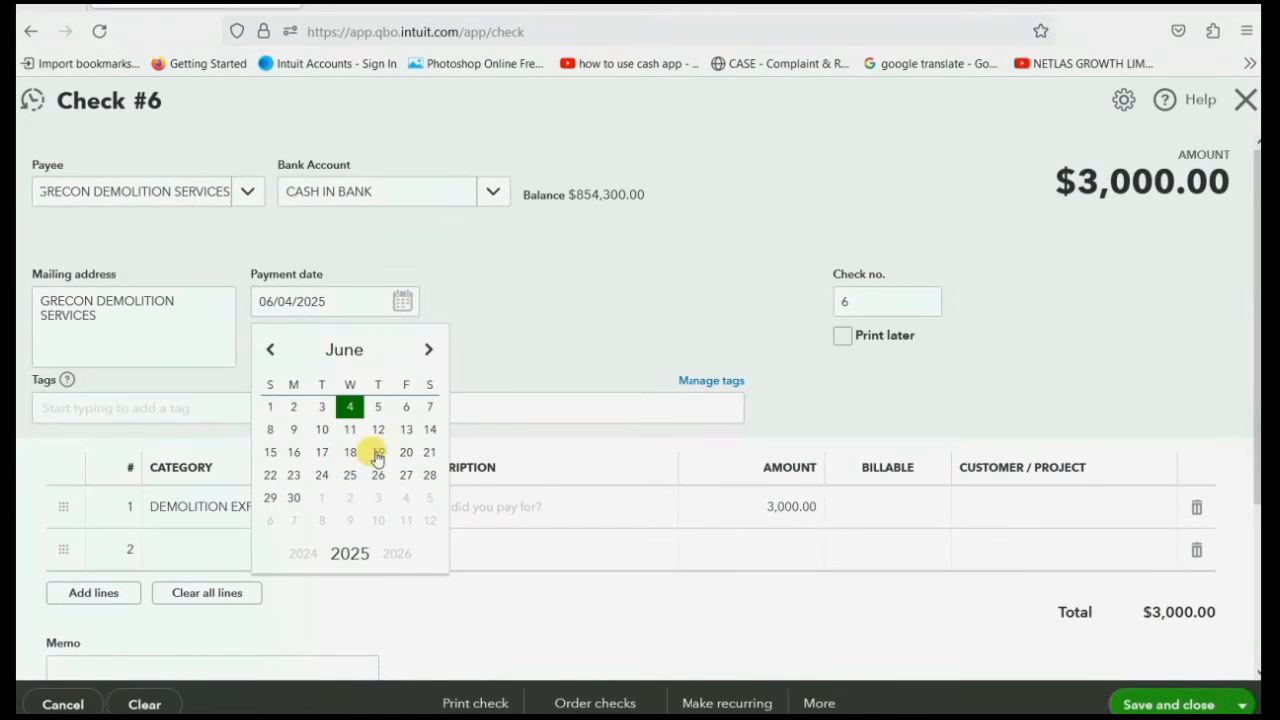
pyautogui.click(293, 455)
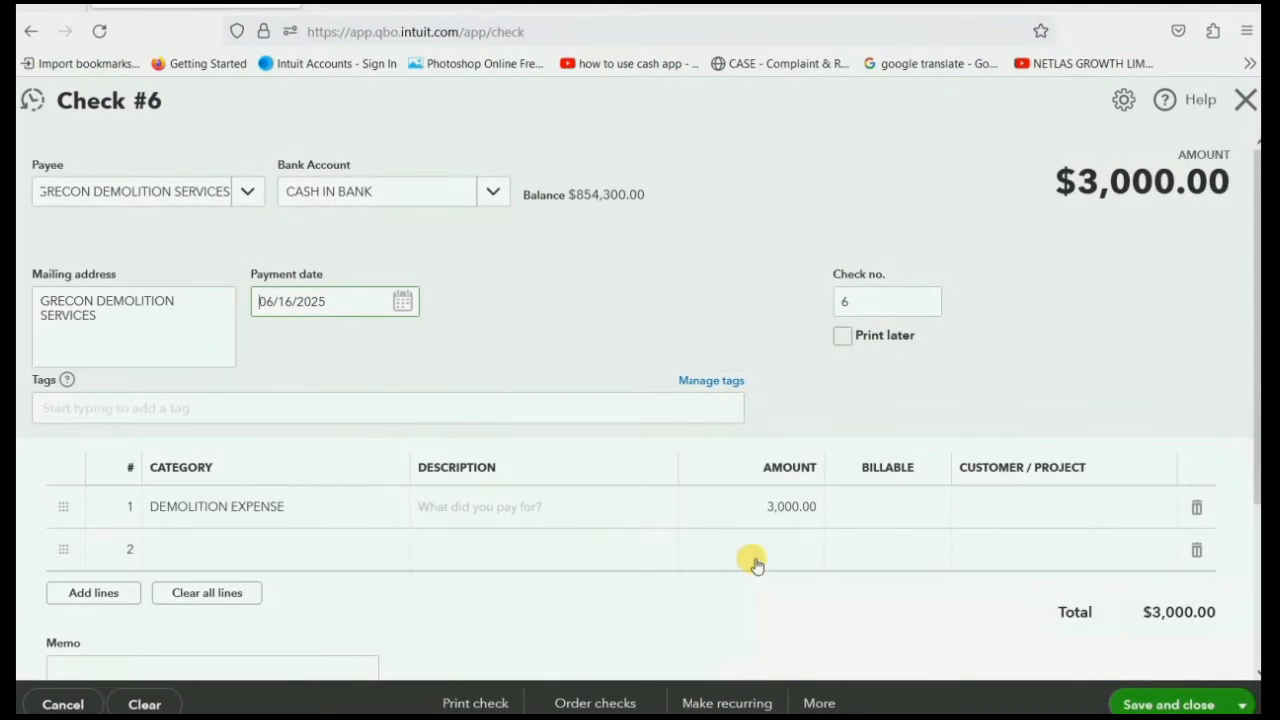
# - Set the demolition expense line to 10,000, make it billable to the HANSON PLACE project, and save and close the check
pyautogui.click(765, 507)
pyautogui.write('1')
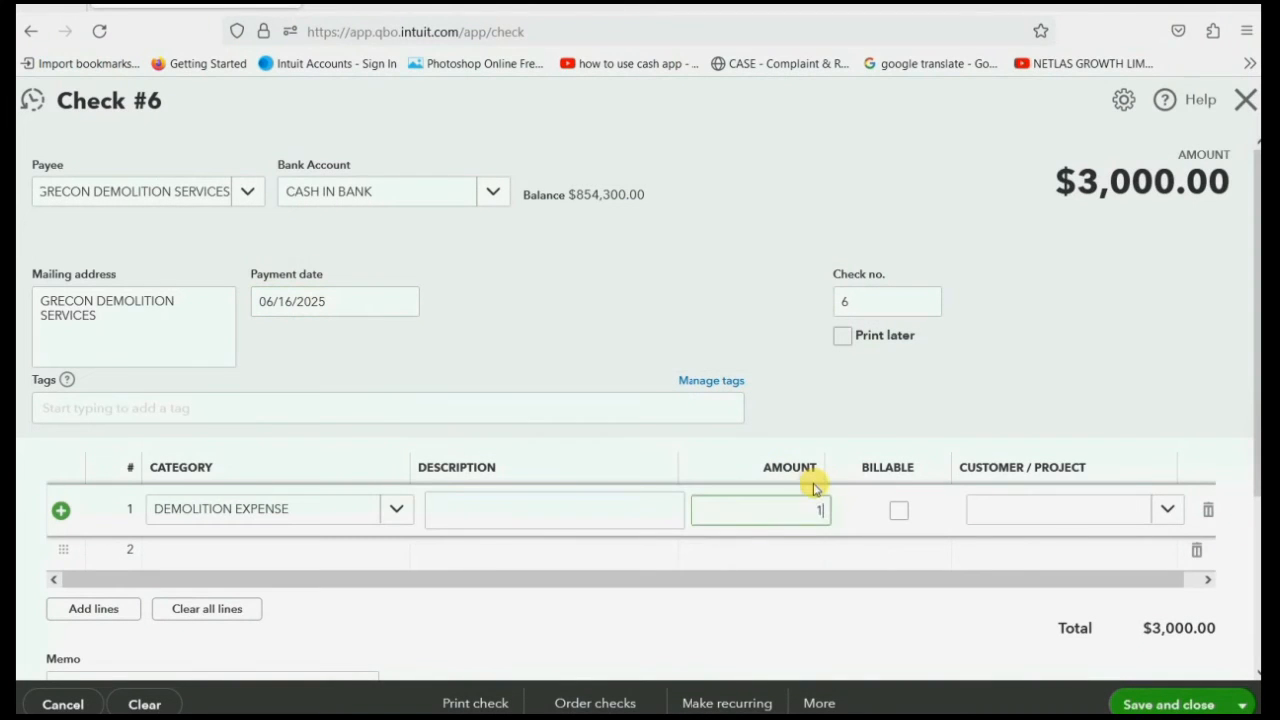
pyautogui.write('0,000')
pyautogui.press('Tab')
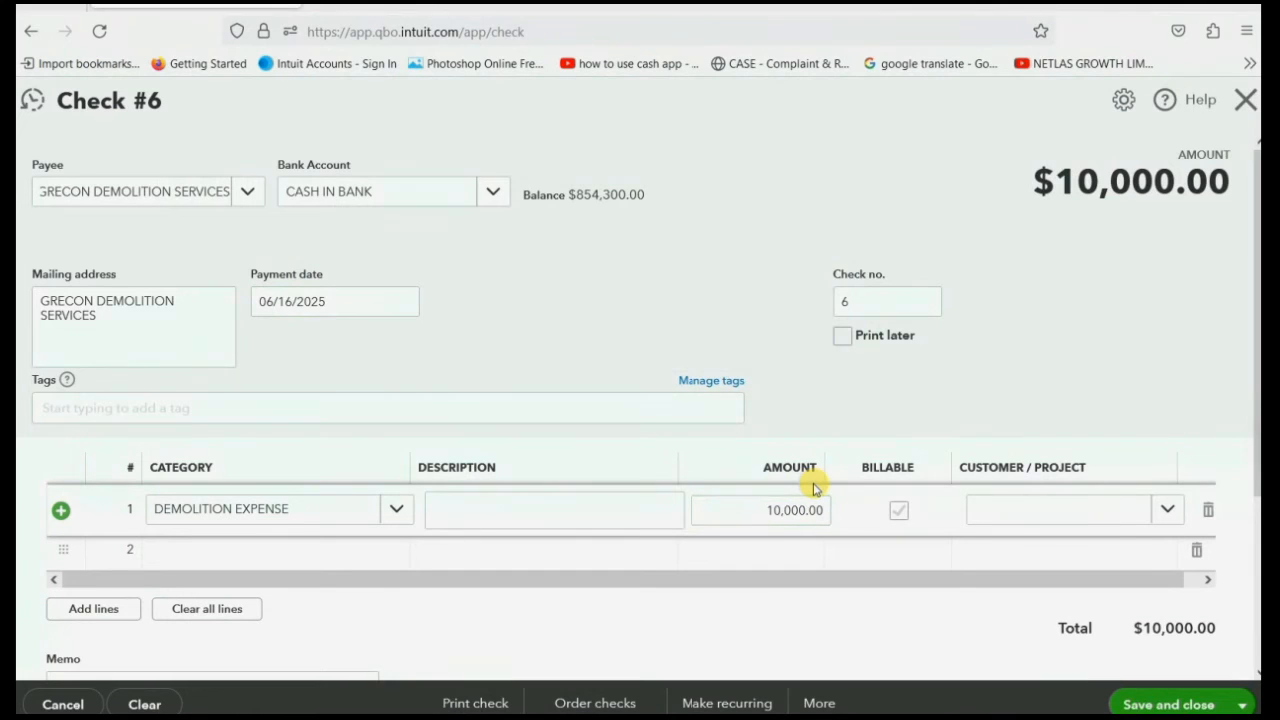
pyautogui.click(899, 510)
pyautogui.click(1166, 510)
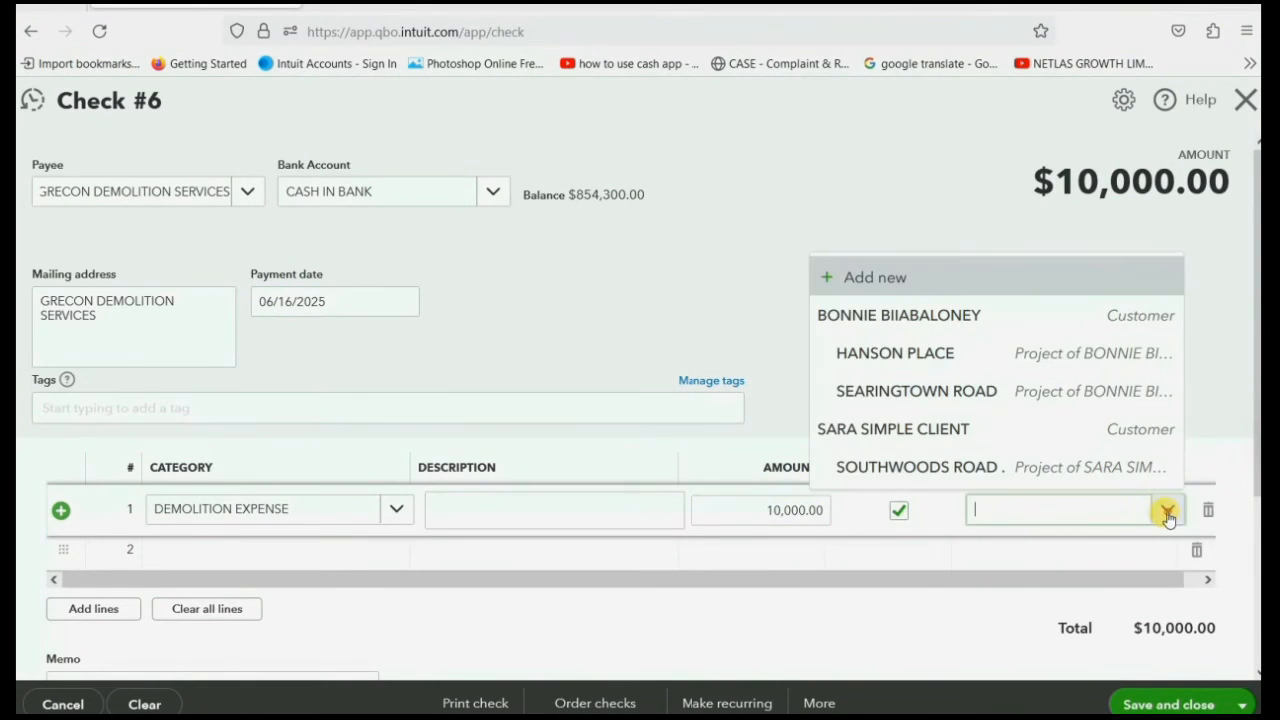
pyautogui.click(981, 362)
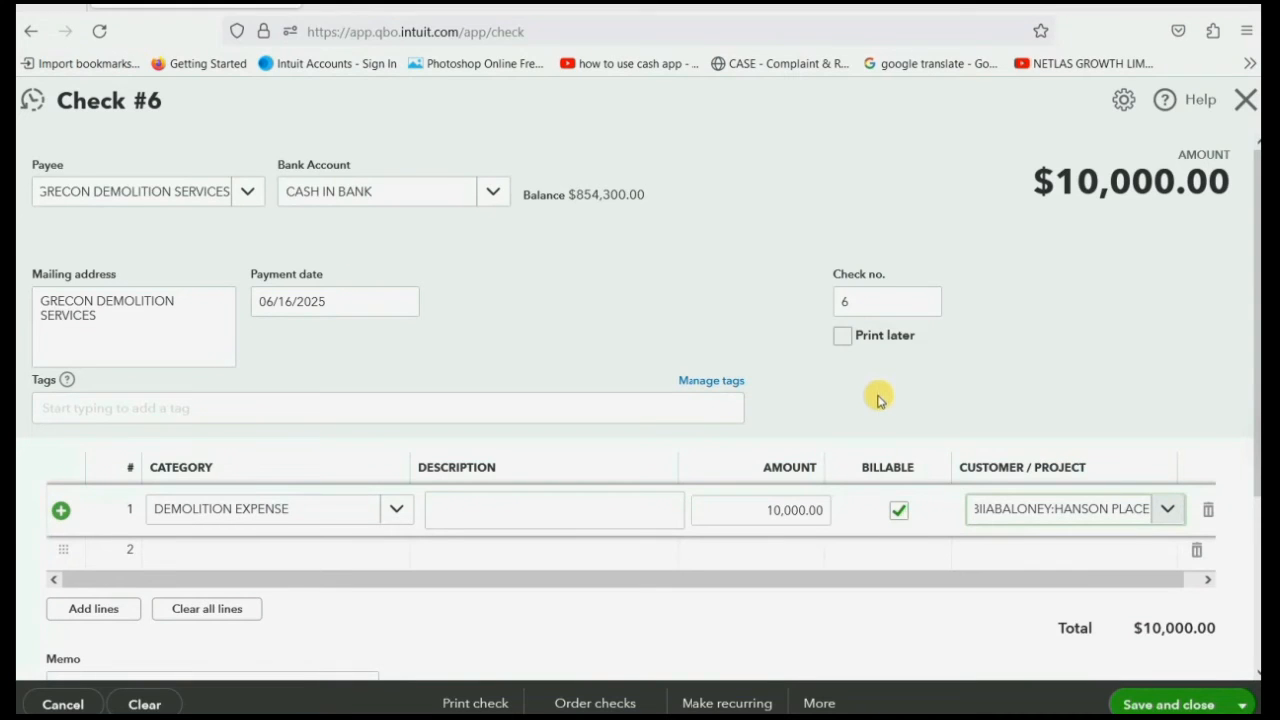
pyautogui.click(1180, 705)
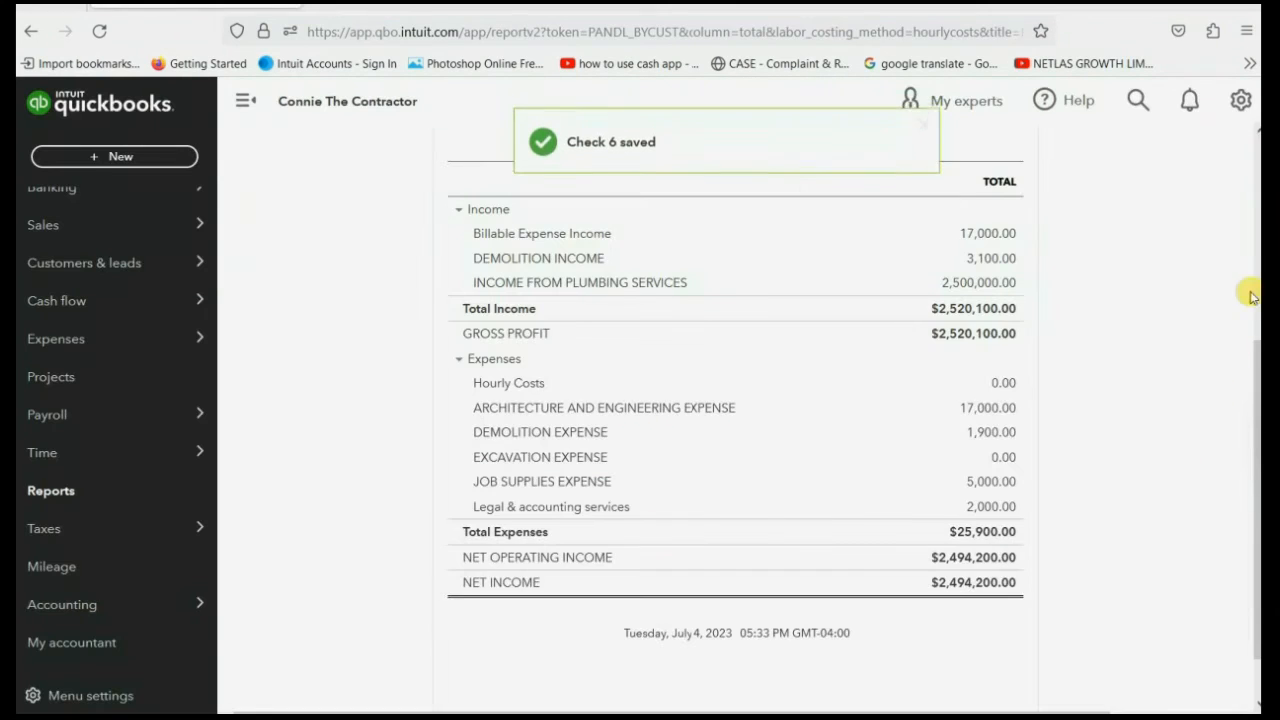
# - Review the demolition expense and total expenses in the refreshed Hanson Place profitability report
pyautogui.moveTo(1256, 350); pyautogui.dragTo(1256, 165)
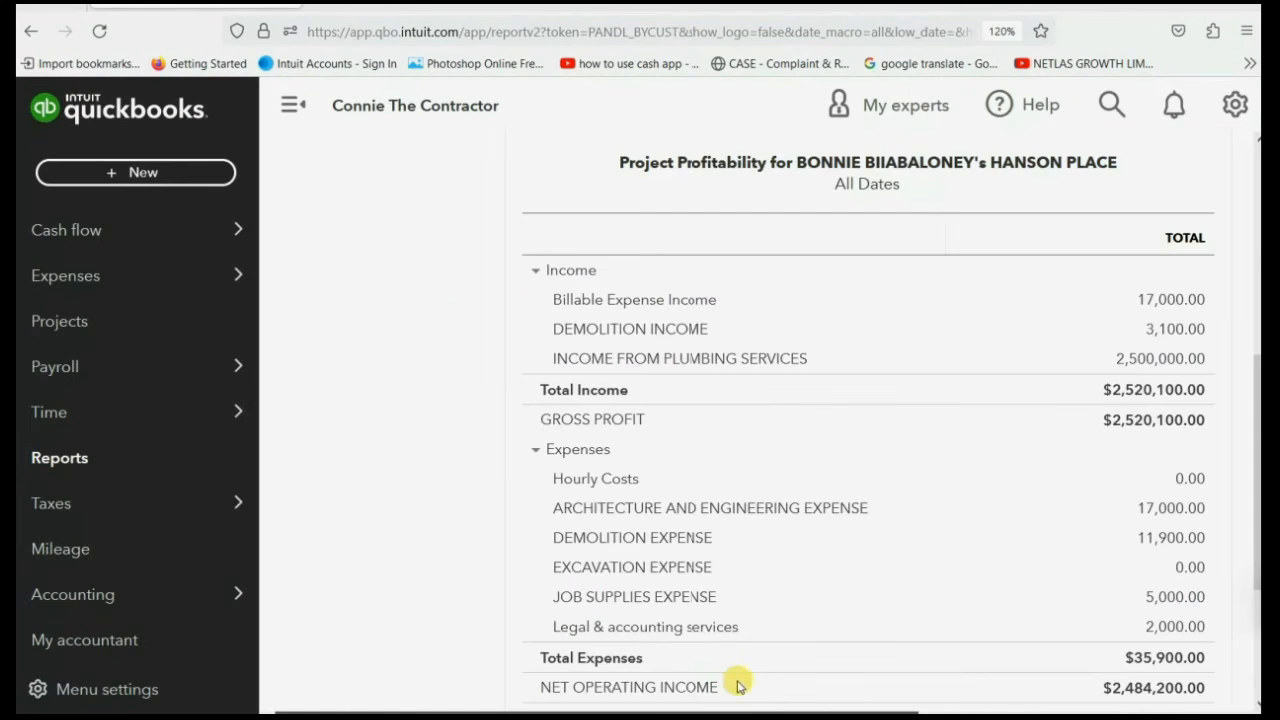
pyautogui.moveTo(795, 711); pyautogui.dragTo(890, 712)
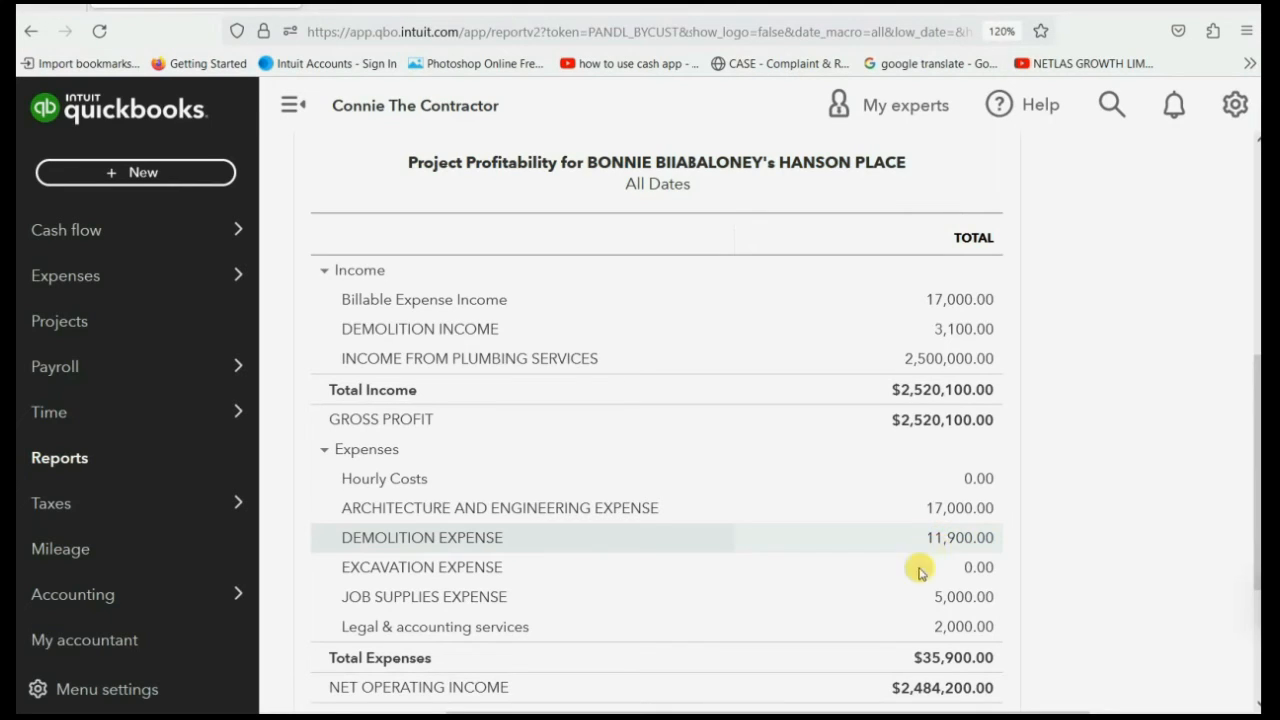
pyautogui.click(671, 716)
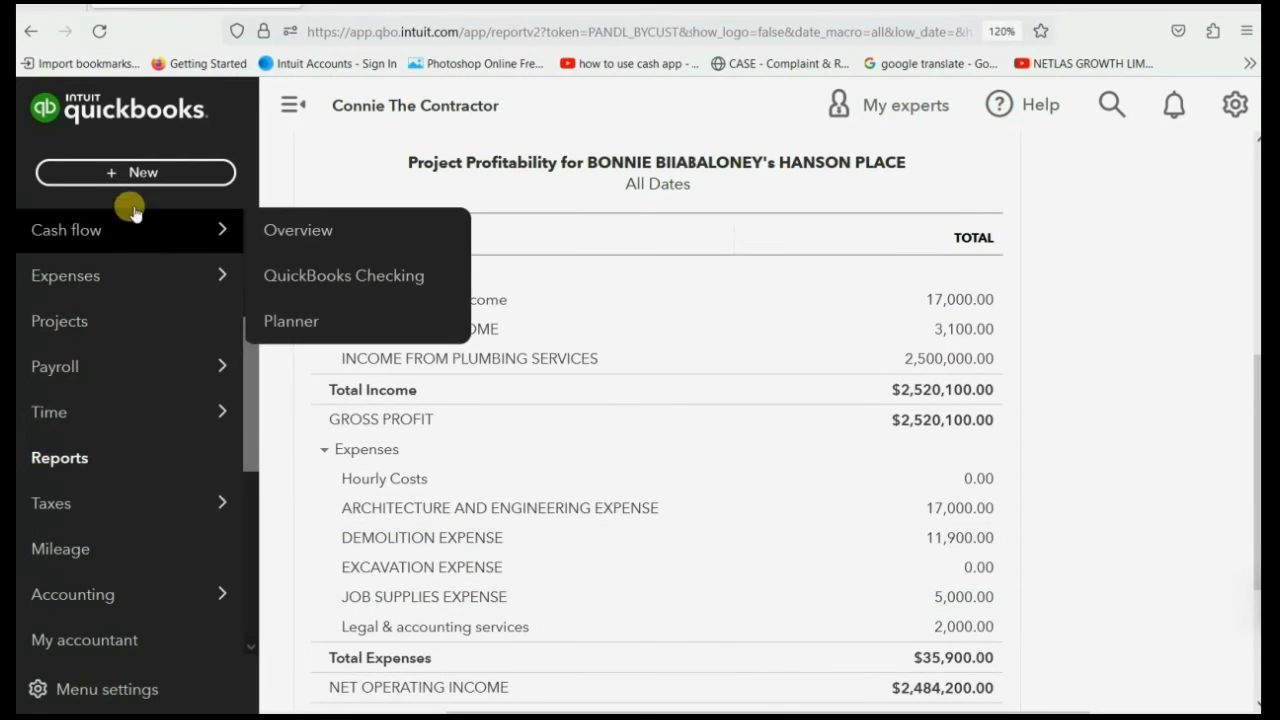
# - Start a new invoice and reduce the browser zoom to 100%
pyautogui.click(137, 174)
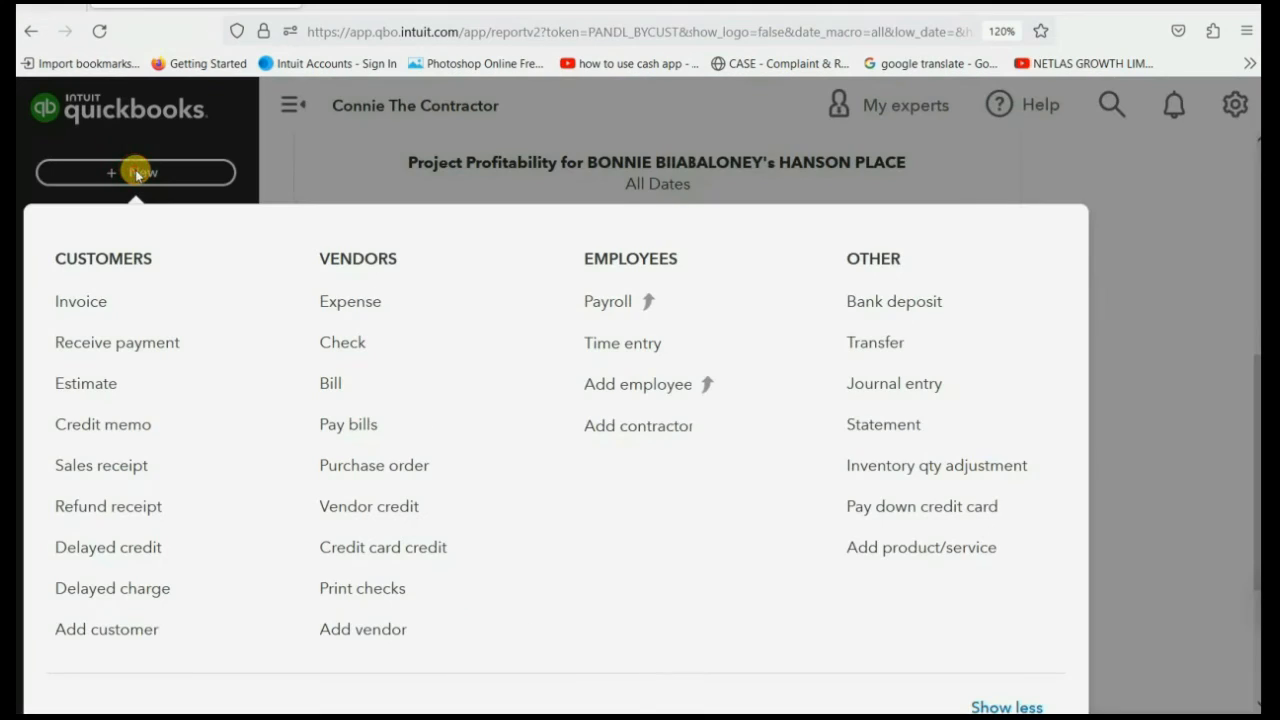
pyautogui.click(88, 300)
pyautogui.click(1234, 104)
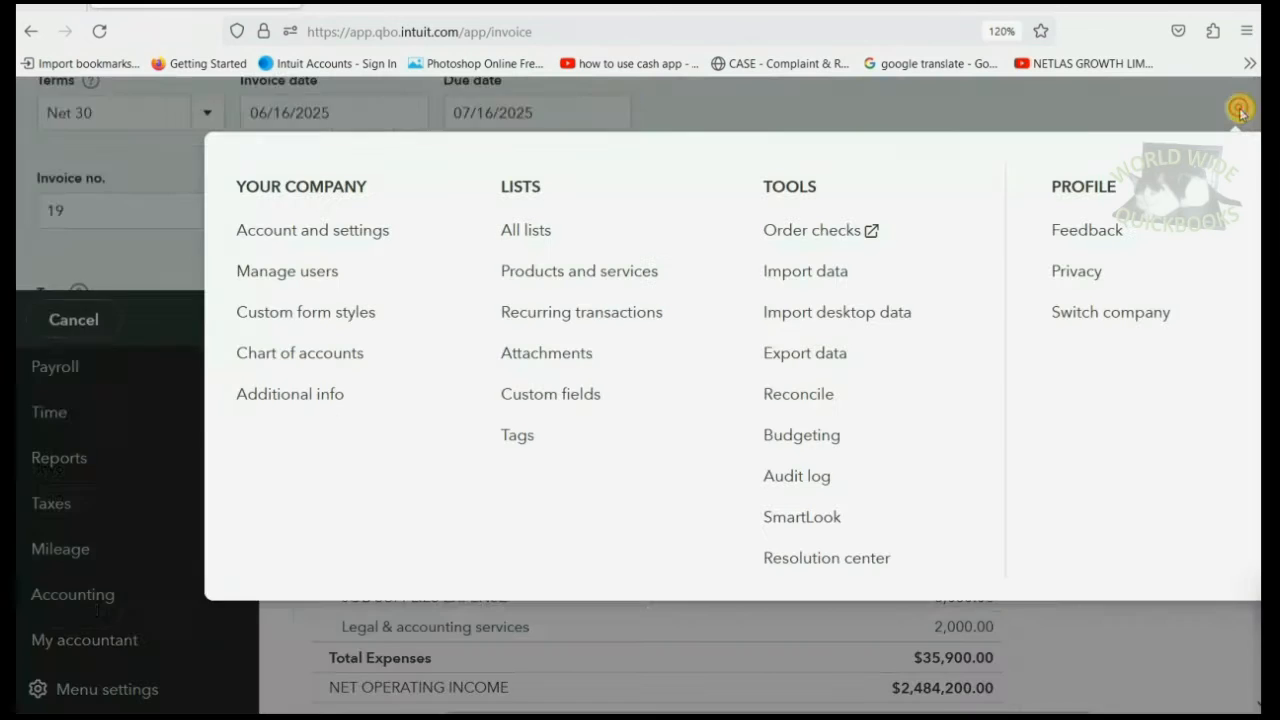
pyautogui.click(1246, 31)
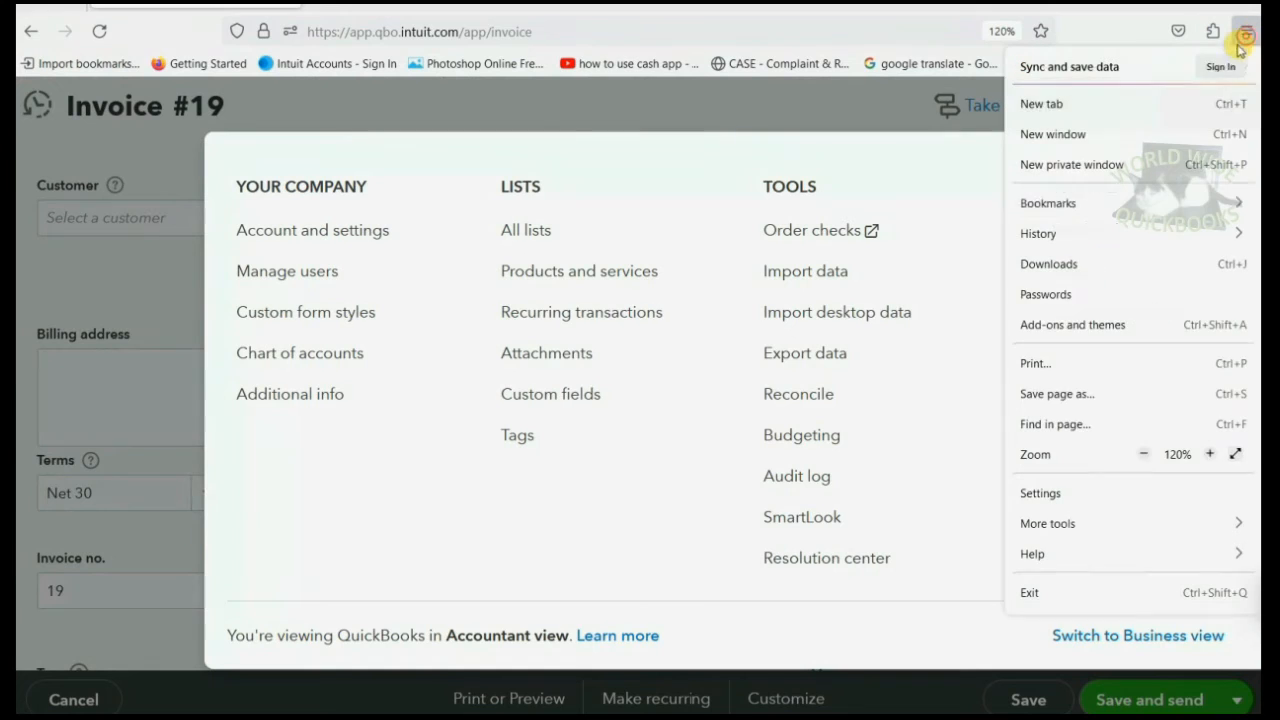
pyautogui.click(1144, 454)
pyautogui.click(1144, 454)
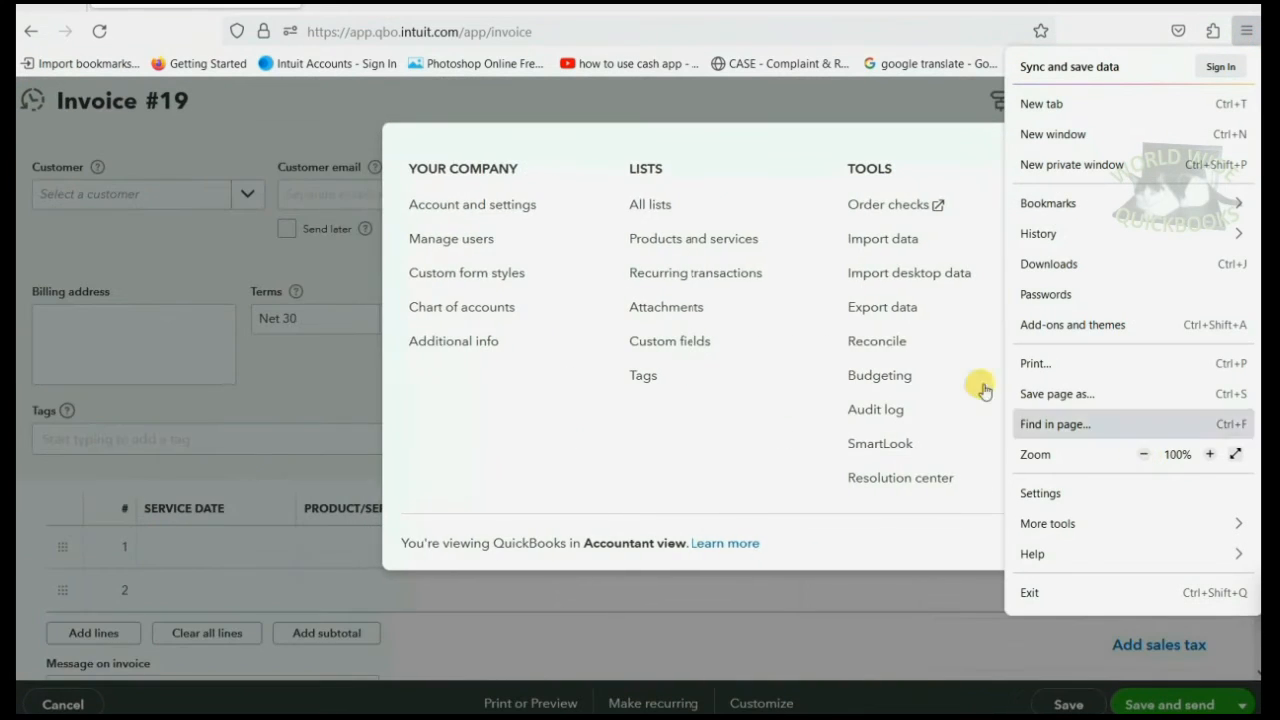
pyautogui.click(540, 88)
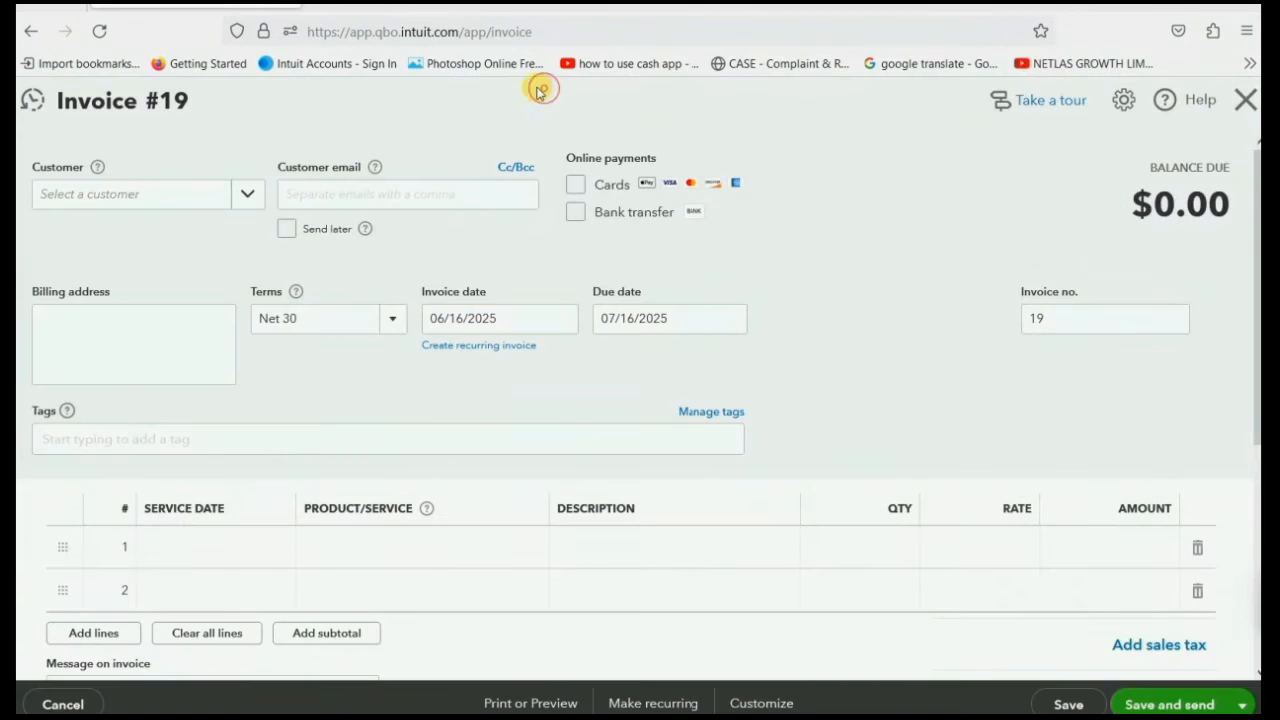
# - Date the invoice 06/30/2025 and assign it to the HANSON PLACE project
pyautogui.click(556, 320)
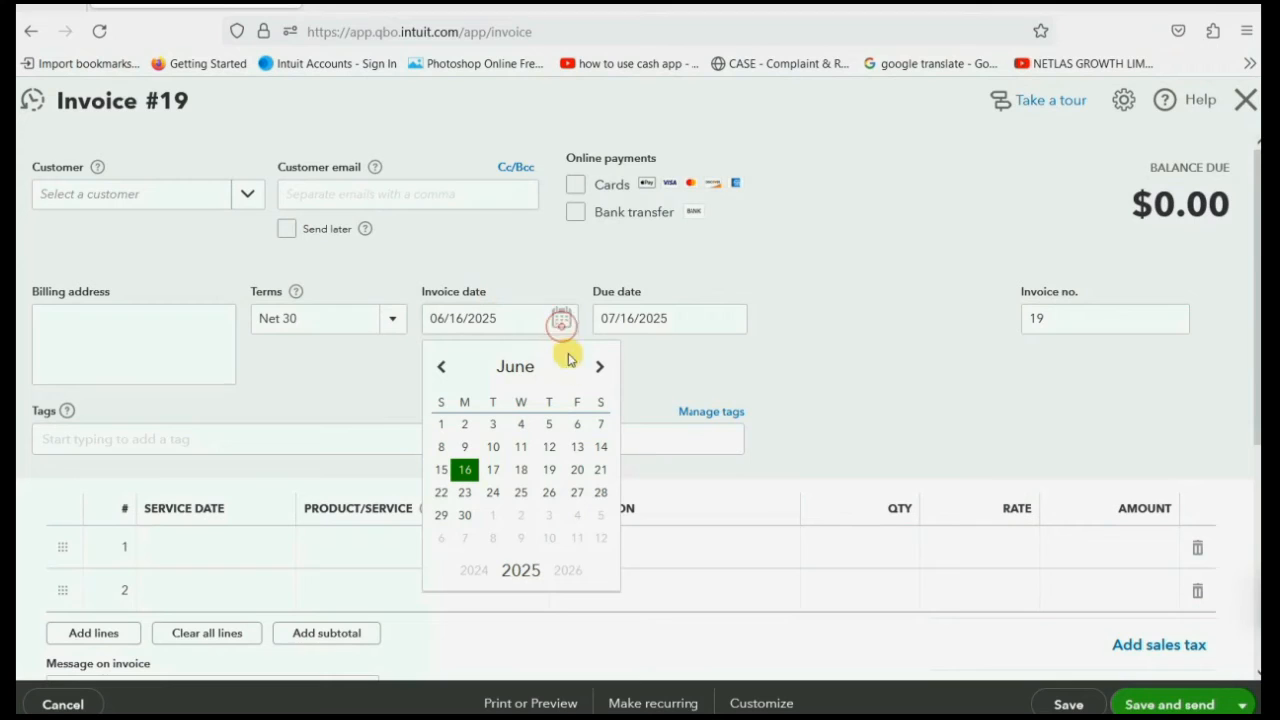
pyautogui.click(465, 514)
pyautogui.click(253, 207)
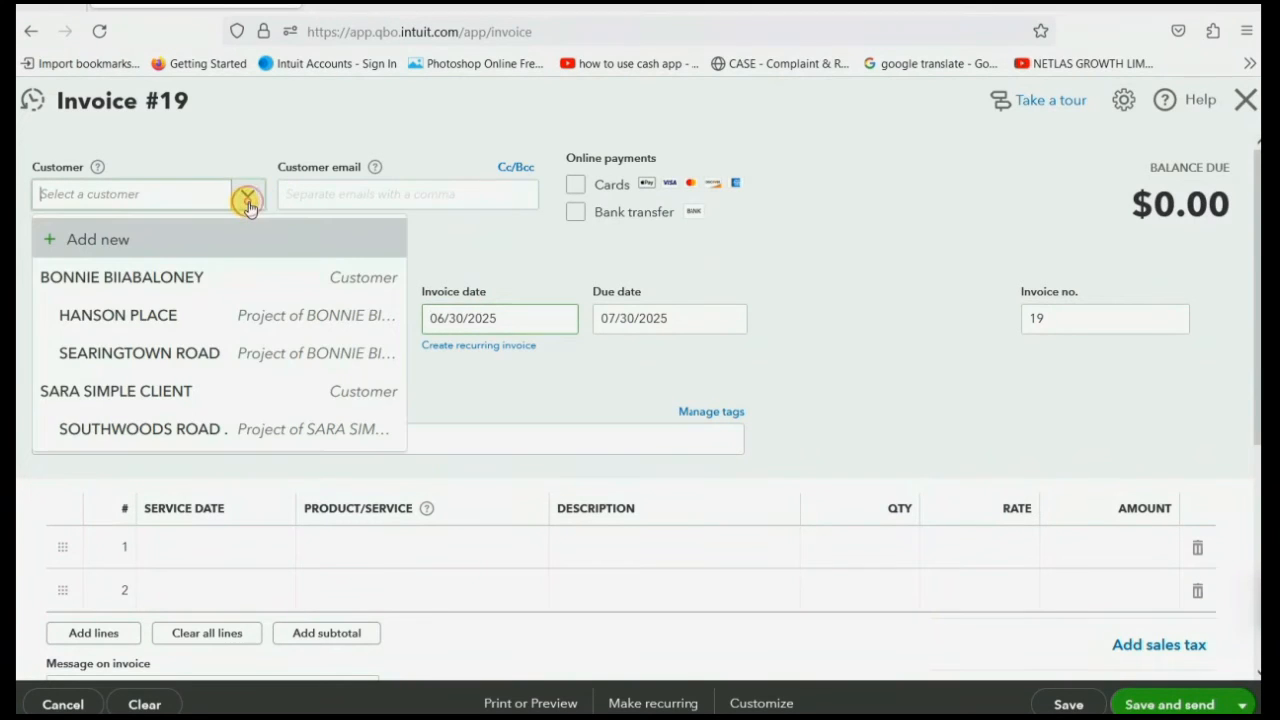
pyautogui.click(209, 308)
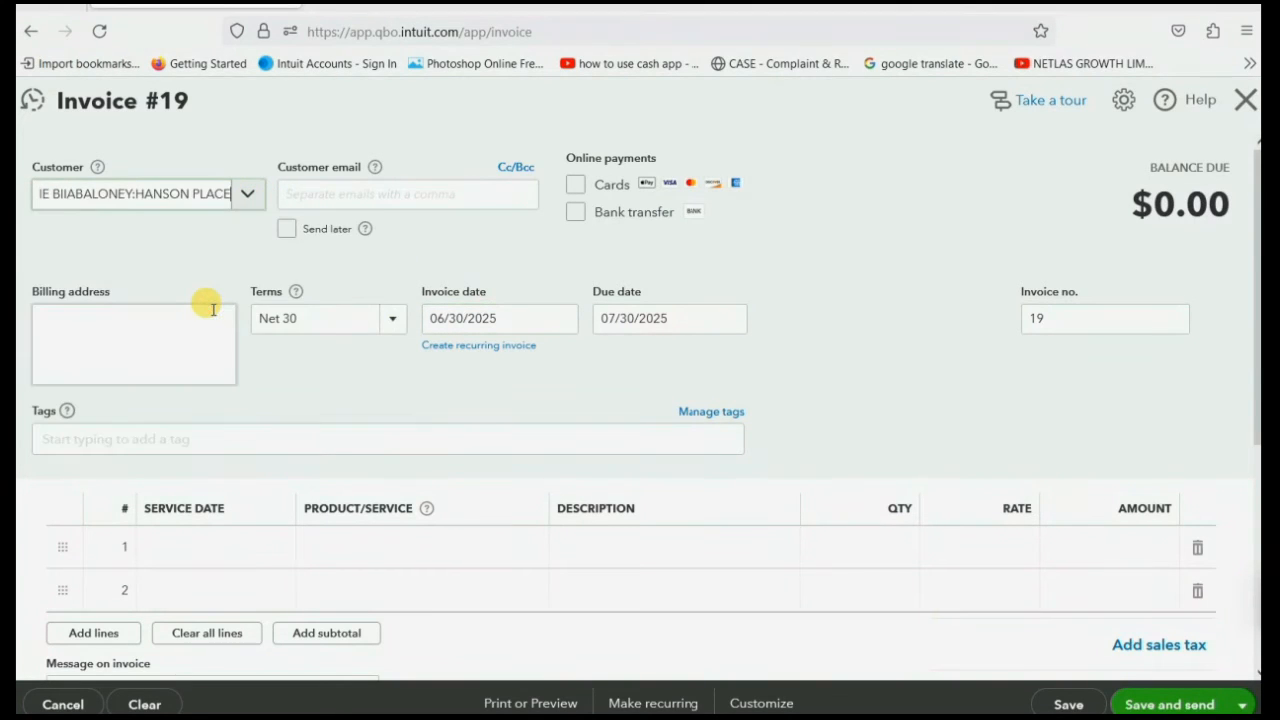
# - Copy 10% of each line of Estimate #2 to the invoice
pyautogui.scroll(-2, 1088, 458)
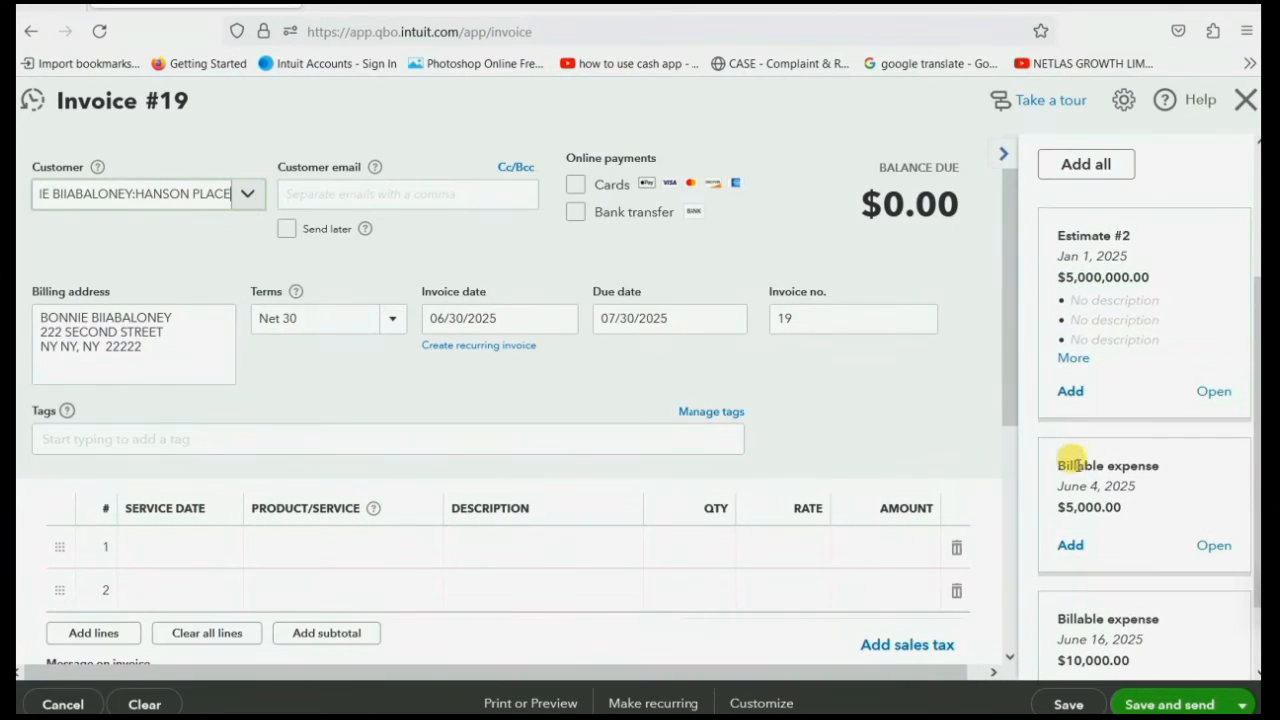
pyautogui.click(1071, 395)
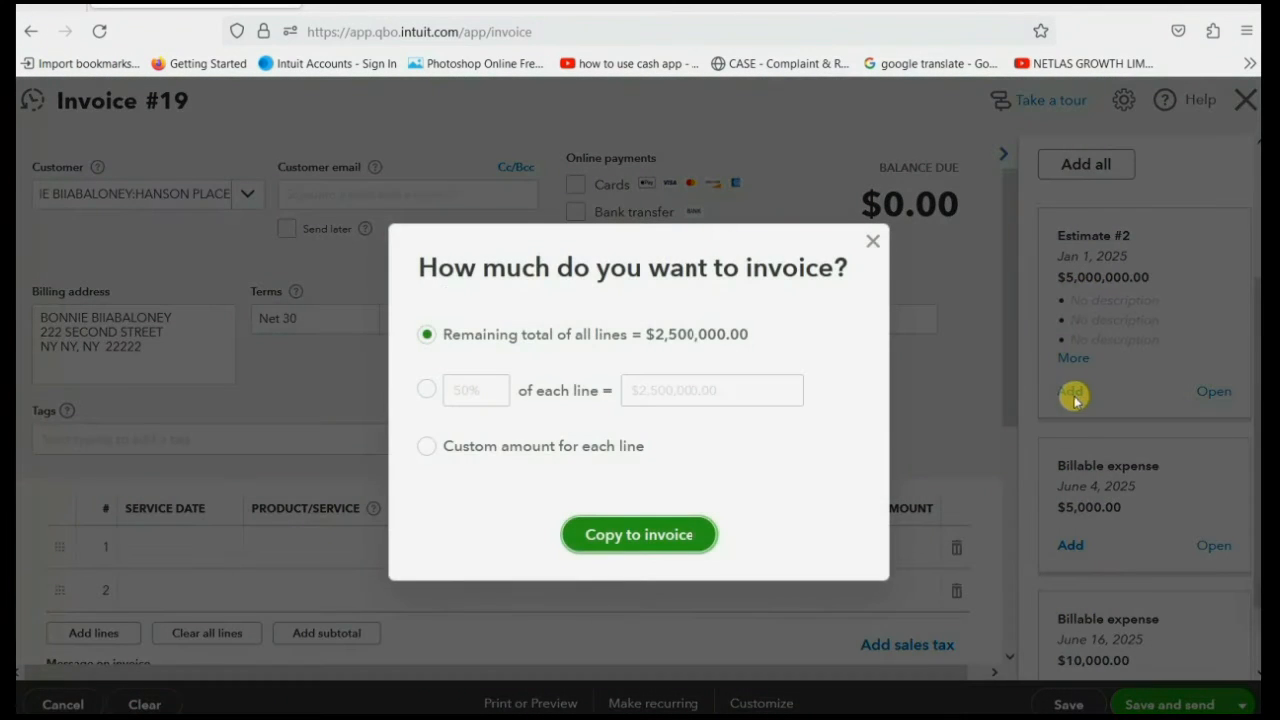
pyautogui.click(428, 390)
pyautogui.click(462, 390)
pyautogui.write('10')
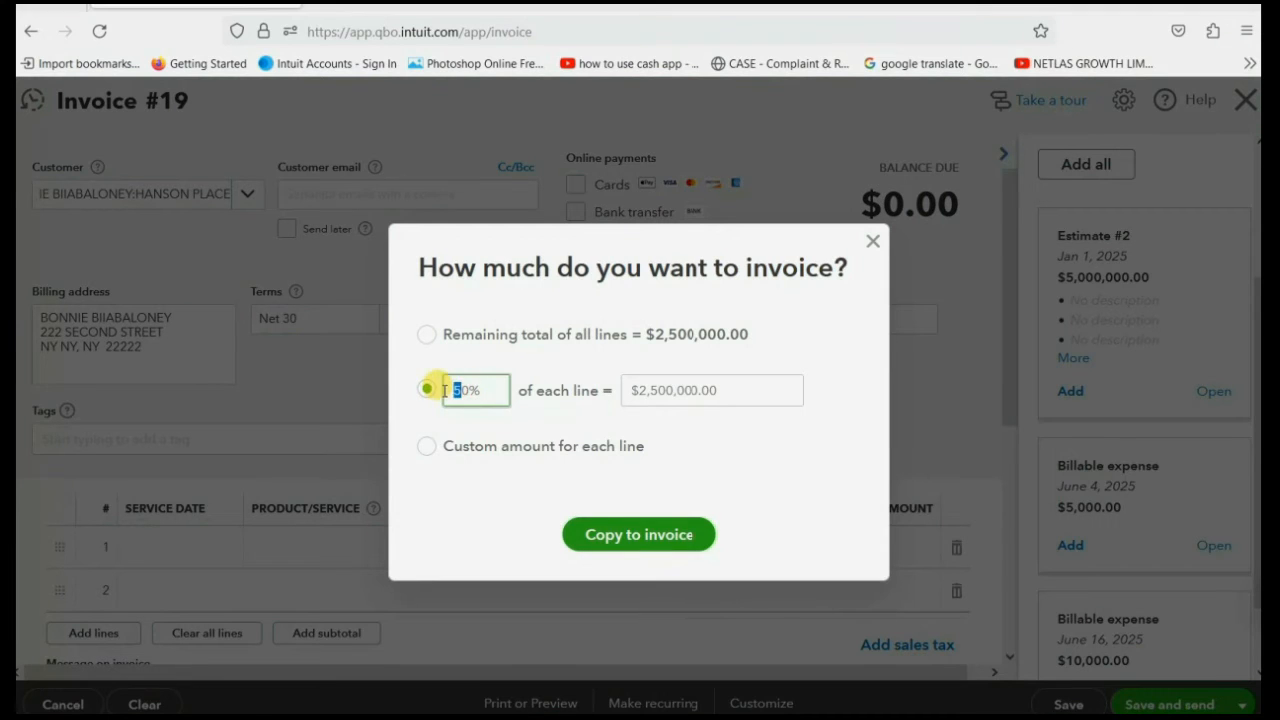
pyautogui.press('Tab')
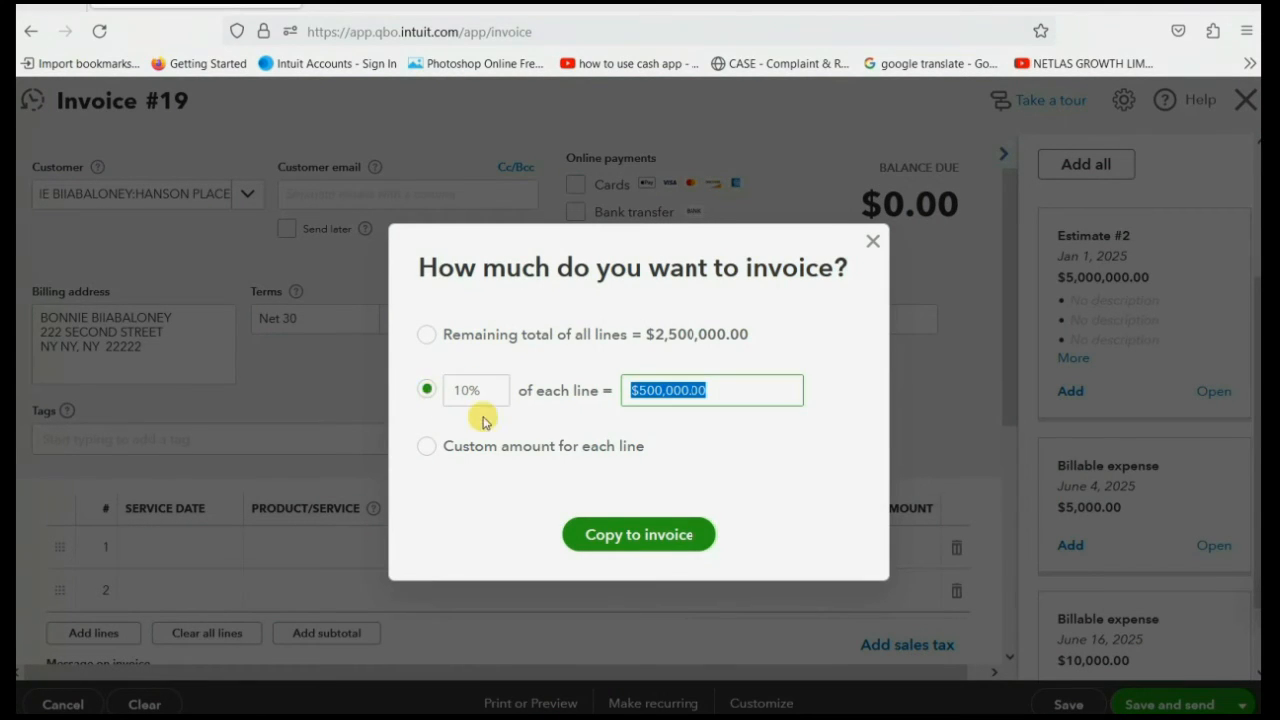
pyautogui.click(657, 534)
# - Add the June 4 billable expense of $5,000.00 and the June 16 billable expense of $10,000.00 to the invoice
pyautogui.scroll(-1, 1131, 484)
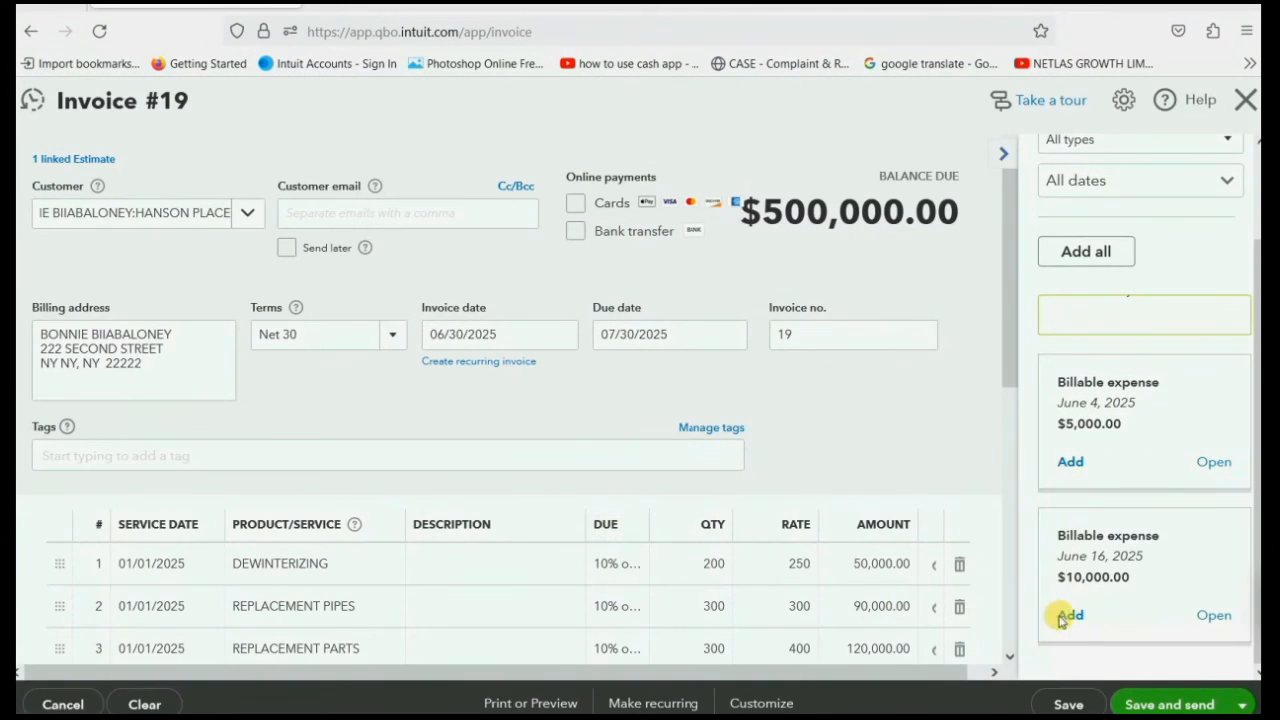
pyautogui.click(1071, 462)
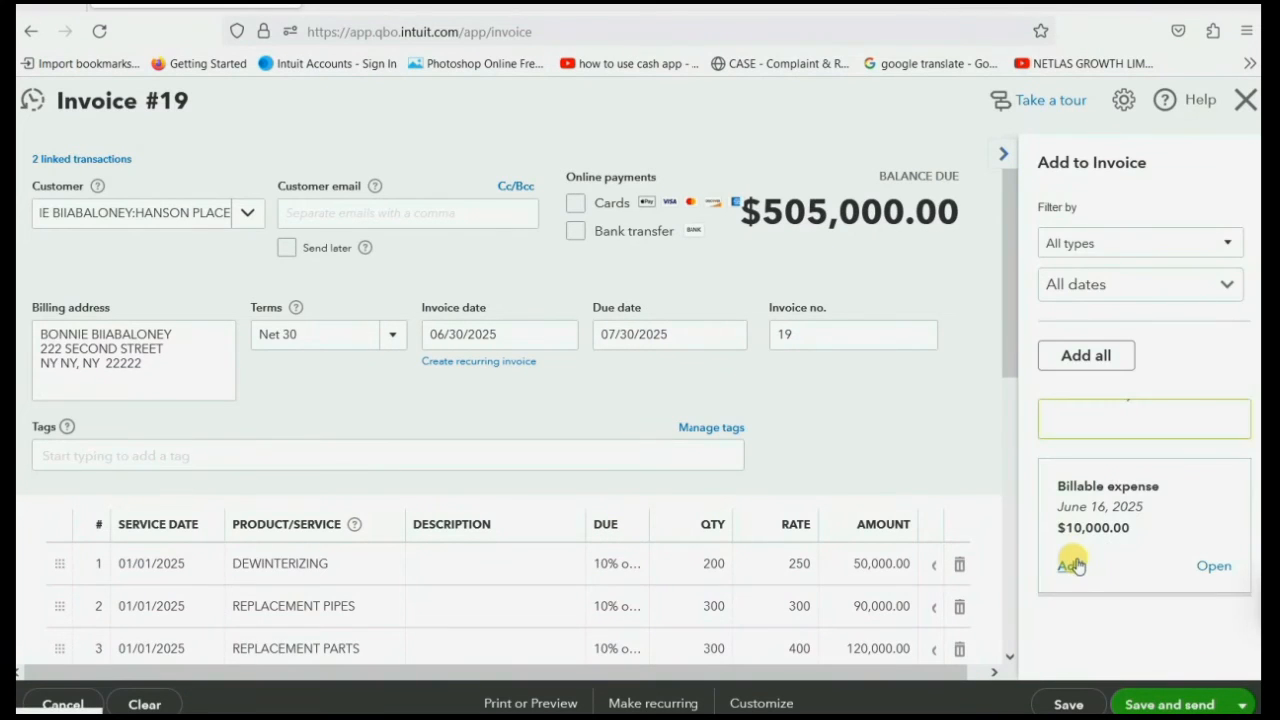
pyautogui.click(1073, 564)
# - Set the amount of the 06/04/2025 expense line to 11,500.00 and the 06/16/2025 expense line to 25,000.00
pyautogui.scroll(-3, 736, 472)
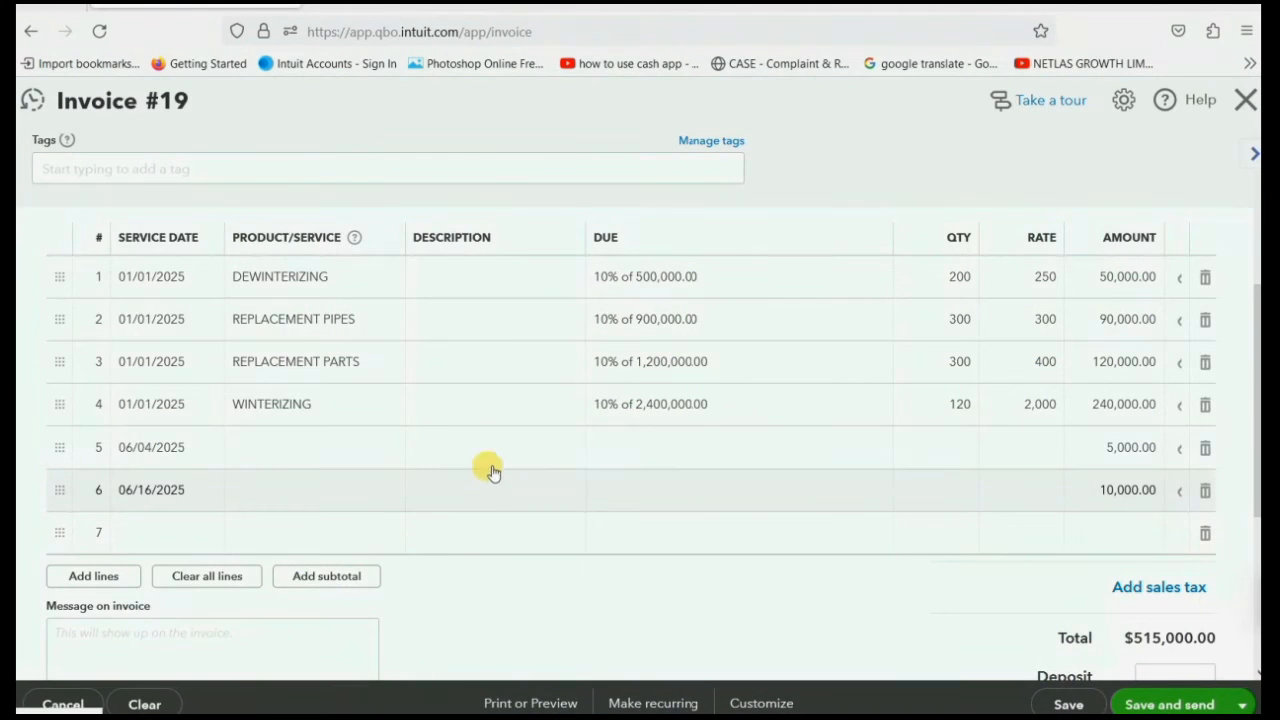
pyautogui.click(1118, 447)
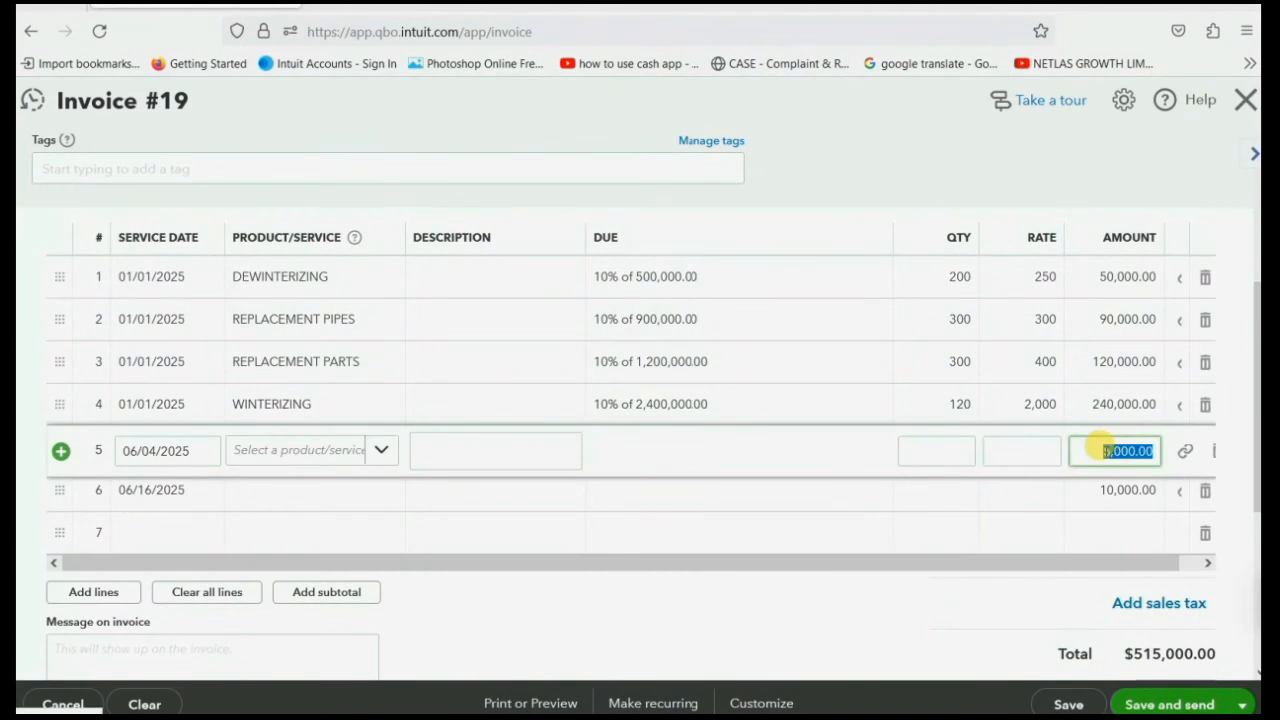
pyautogui.write('11,')
pyautogui.click(1118, 489)
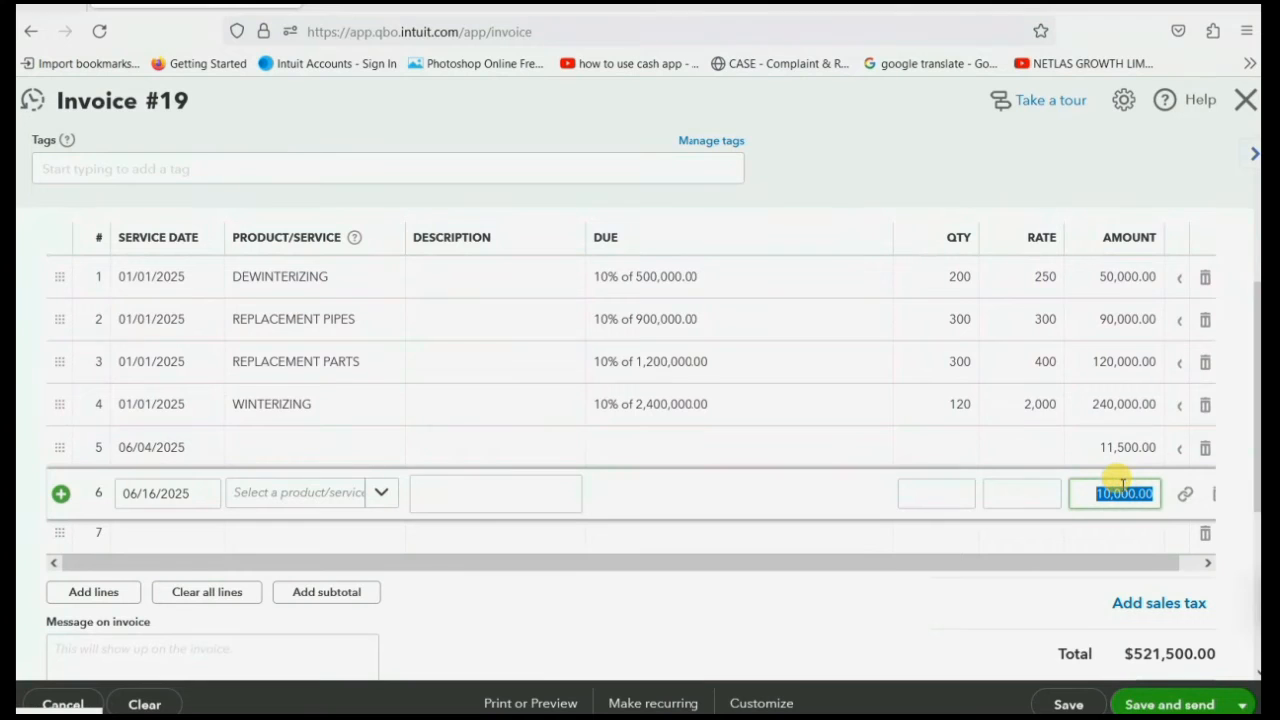
pyautogui.press('BackSpace')
pyautogui.write('25000')
pyautogui.press('Tab')
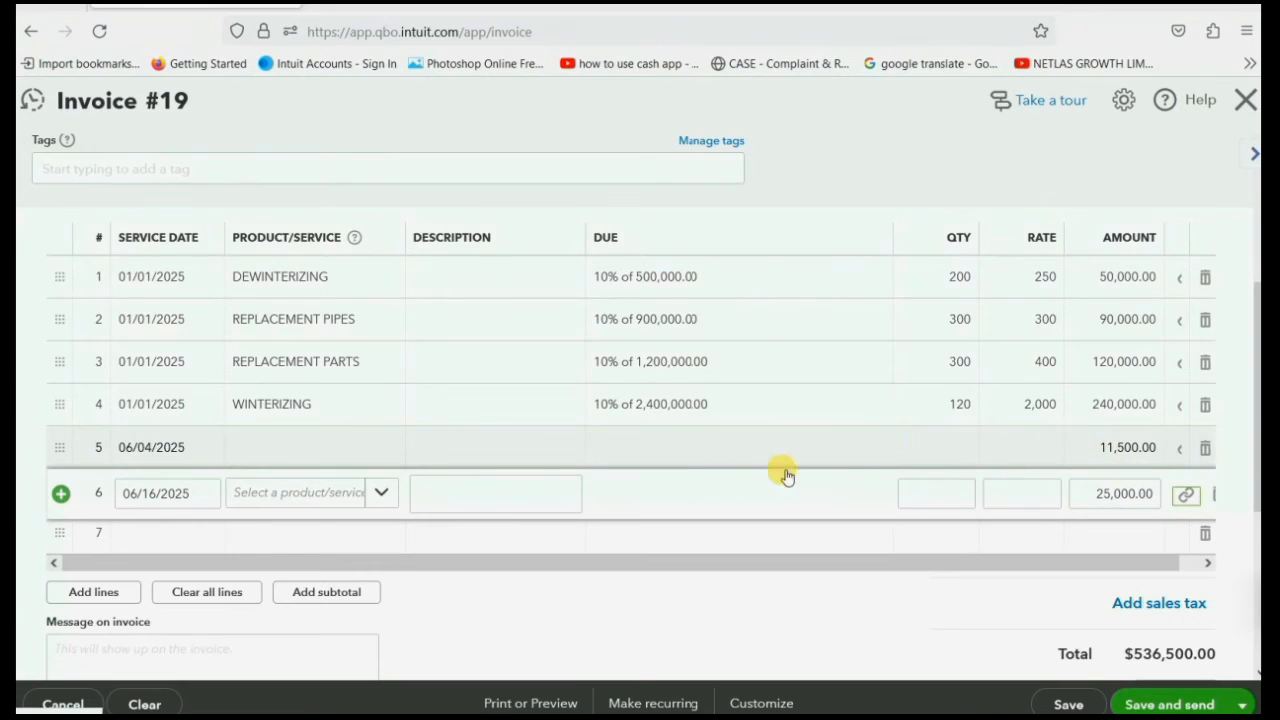
# - Check the description fields of the 06/04/2025 and 06/16/2025 billable expense lines
pyautogui.click(498, 450)
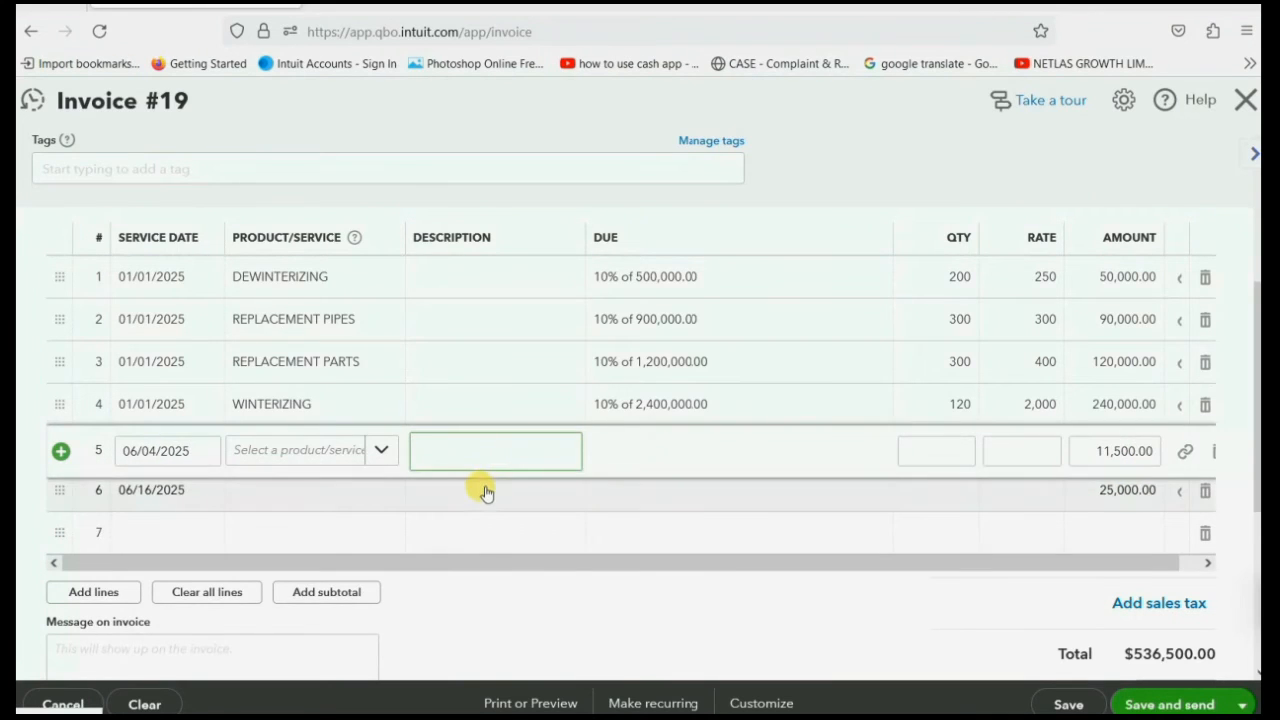
pyautogui.click(486, 489)
pyautogui.click(485, 449)
pyautogui.click(494, 495)
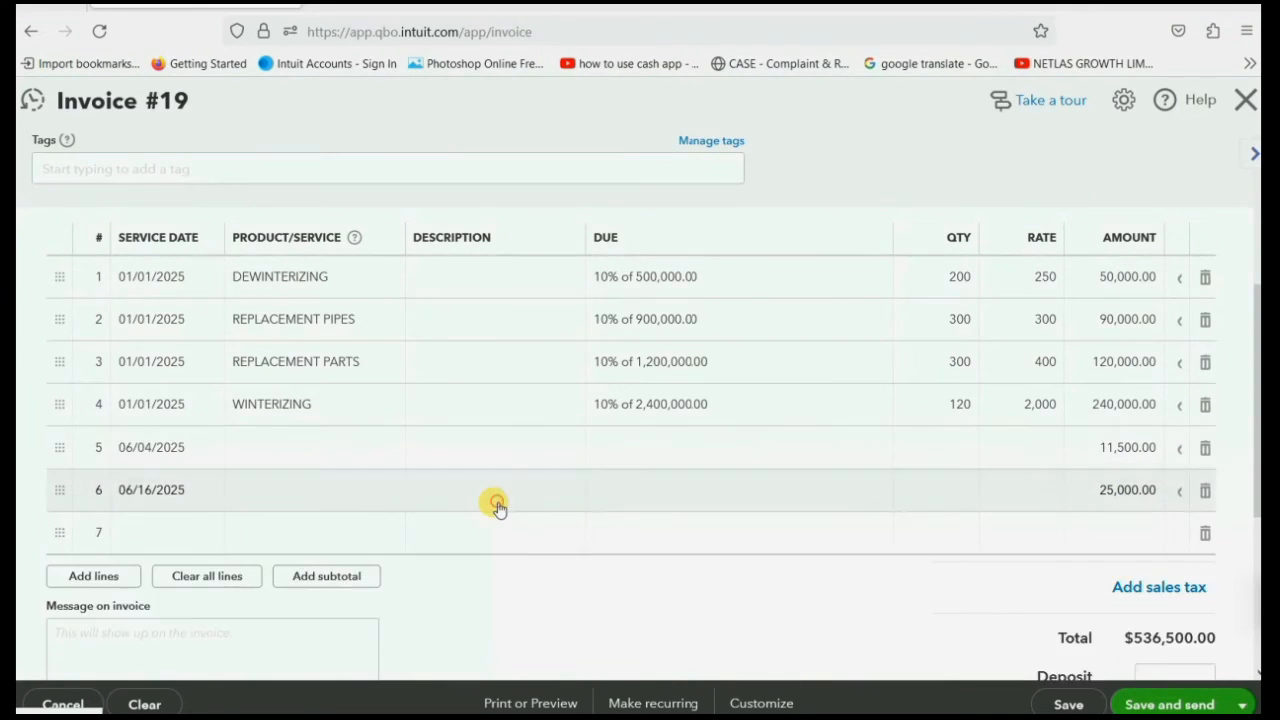
pyautogui.click(489, 449)
pyautogui.click(489, 490)
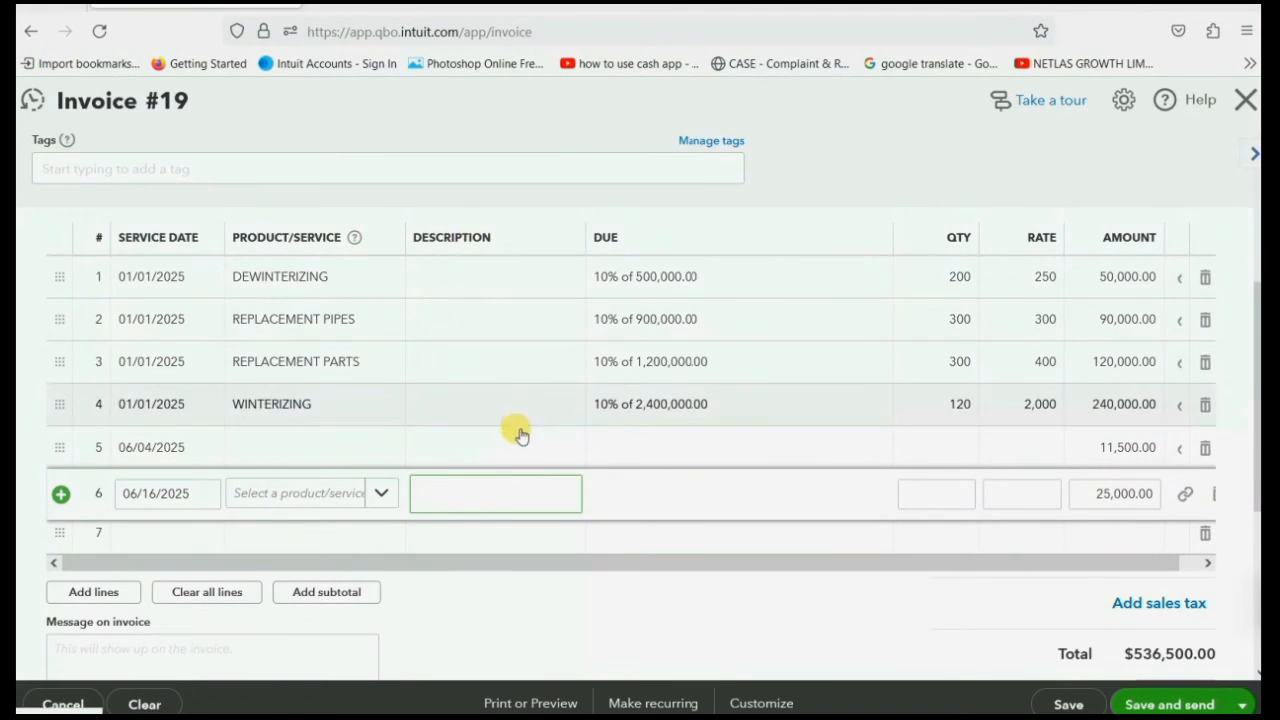
pyautogui.click(518, 450)
pyautogui.click(517, 490)
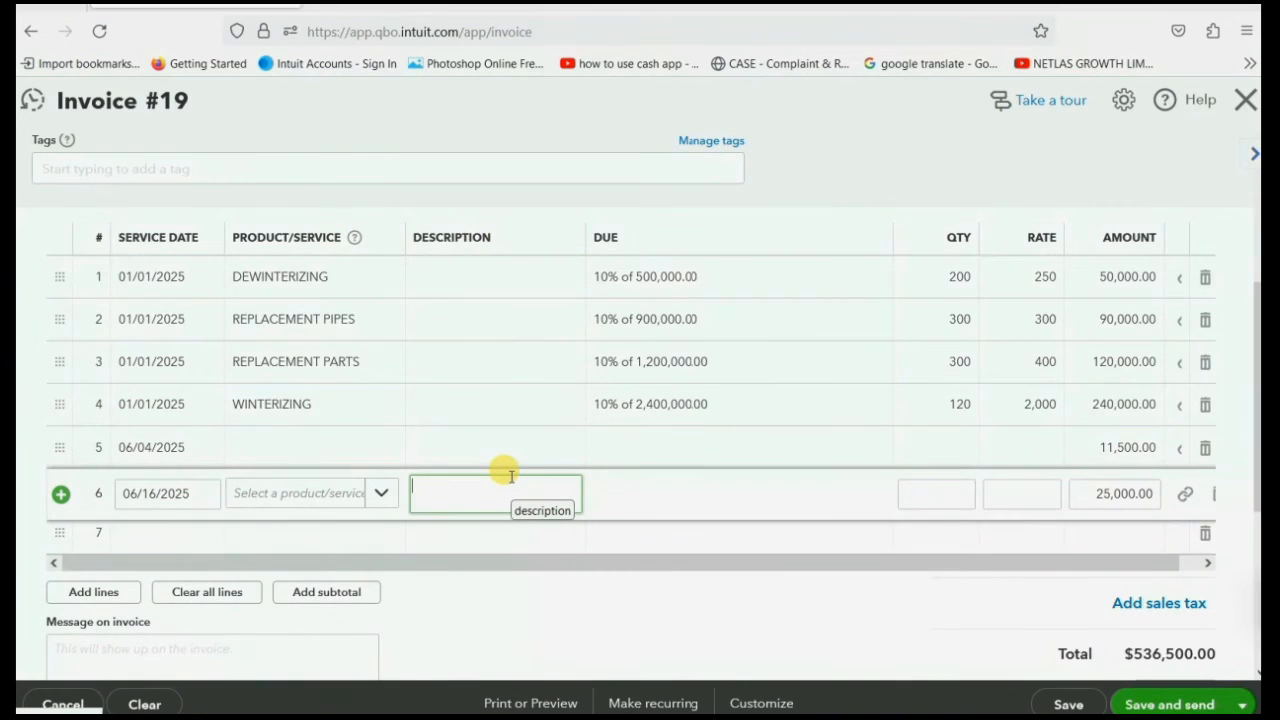
pyautogui.click(529, 443)
pyautogui.click(524, 491)
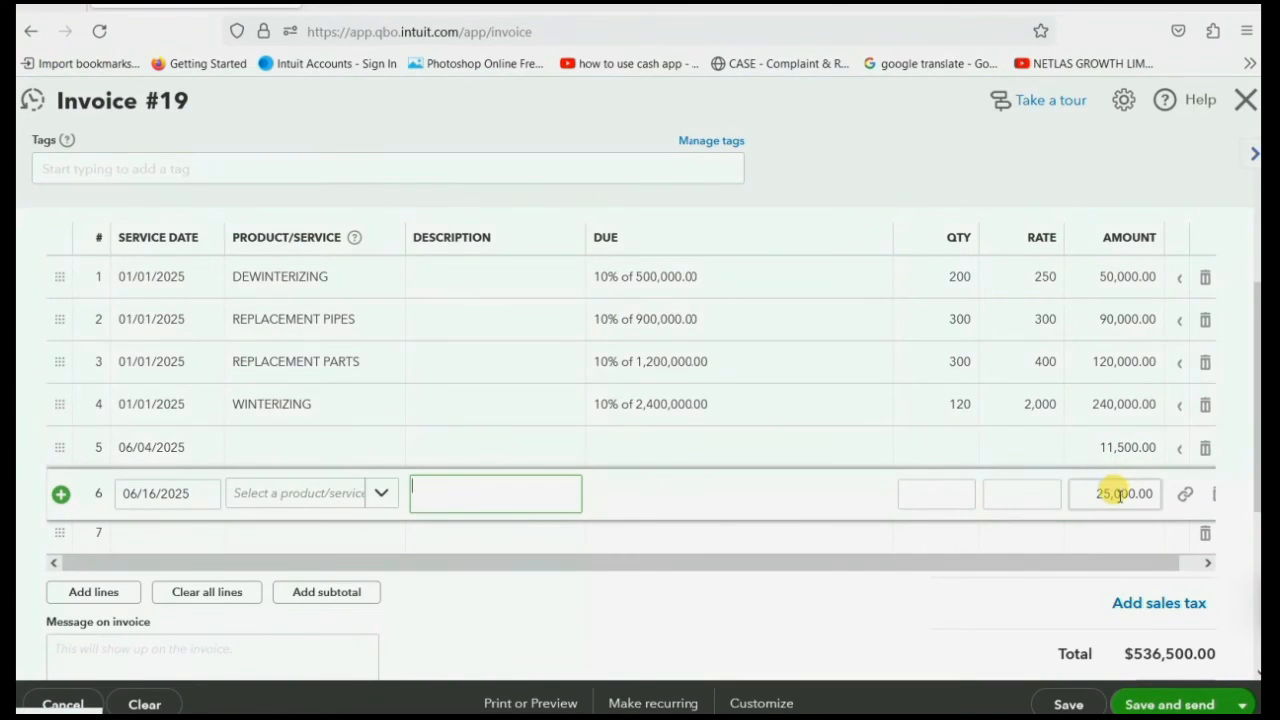
# - Save and close the Hanson Place invoice
pyautogui.click(1243, 705)
pyautogui.click(1168, 642)
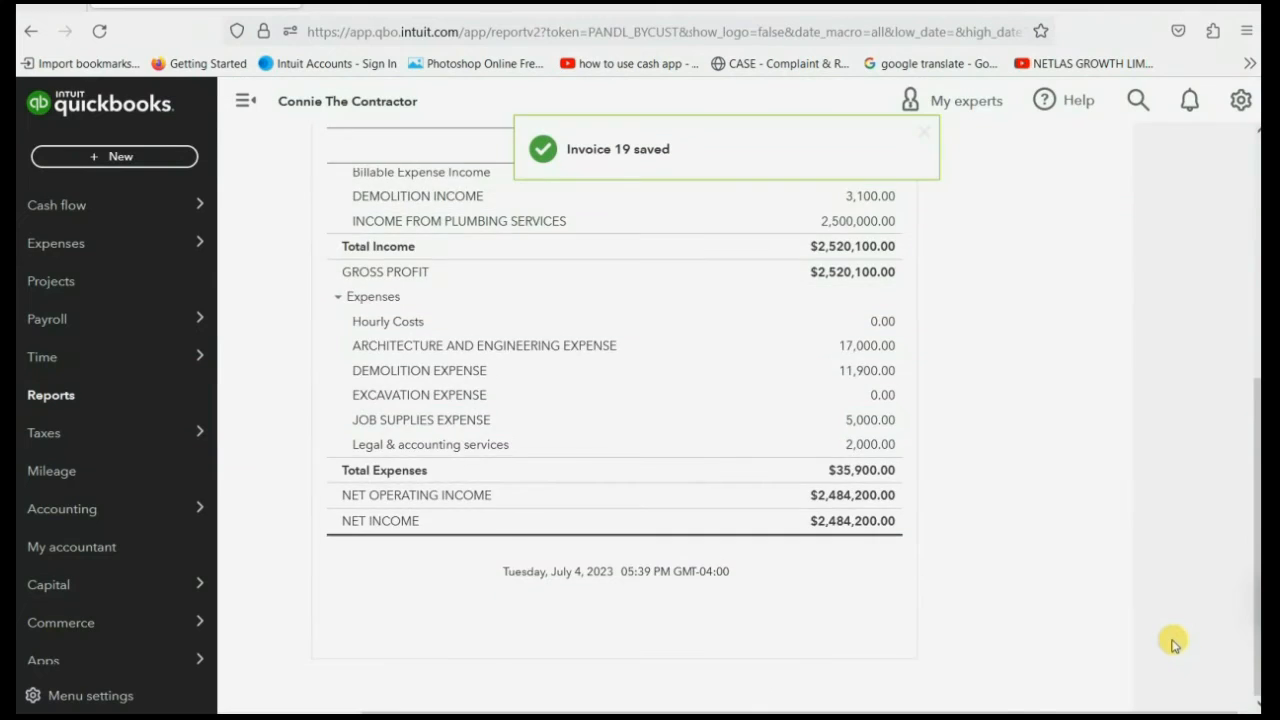
# - Enlarge the browser zoom to 120% and review the income and expense lines of the Hanson Place profitability report
pyautogui.scroll(-3, 1106, 518)
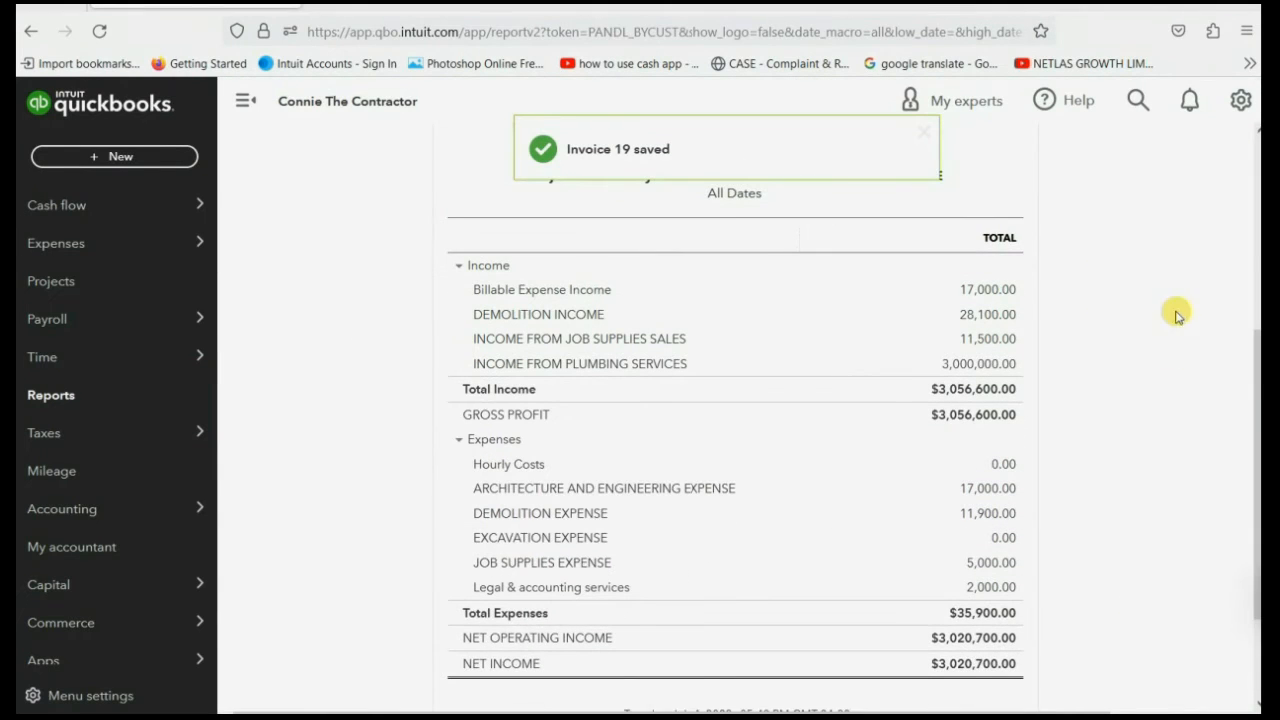
pyautogui.click(1246, 31)
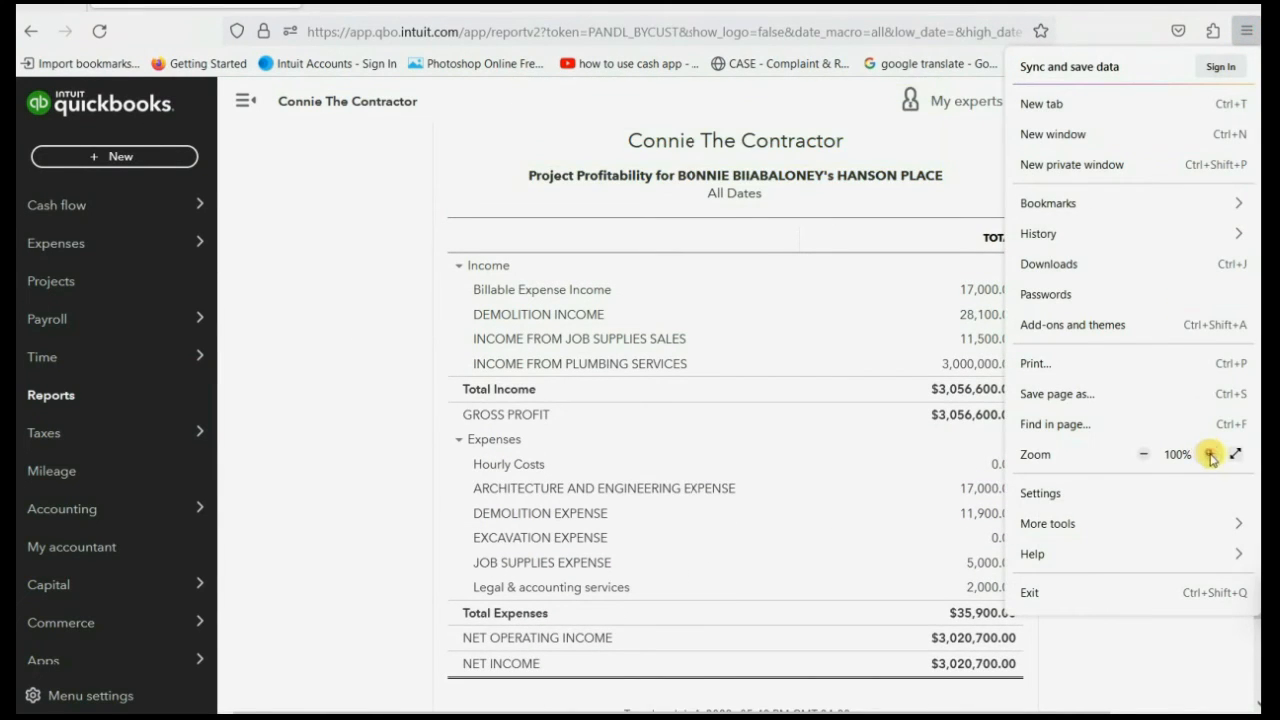
pyautogui.click(1209, 454)
pyautogui.click(1209, 454)
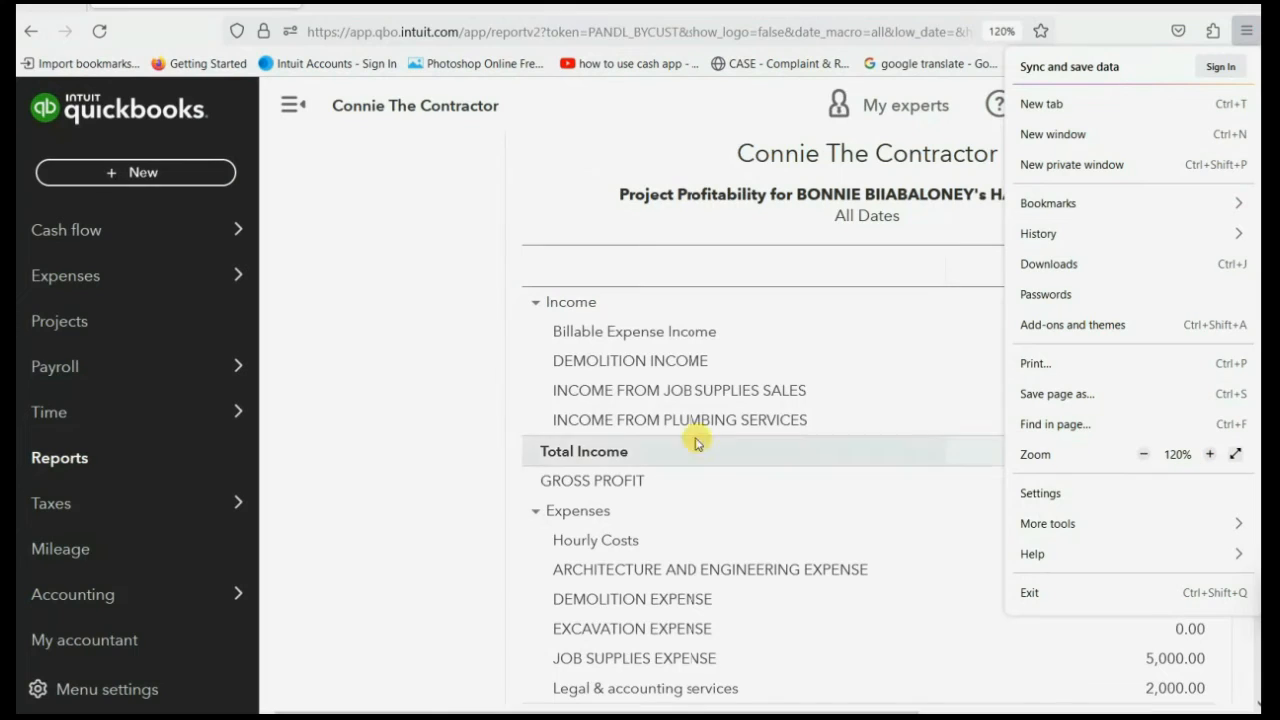
pyautogui.click(320, 350)
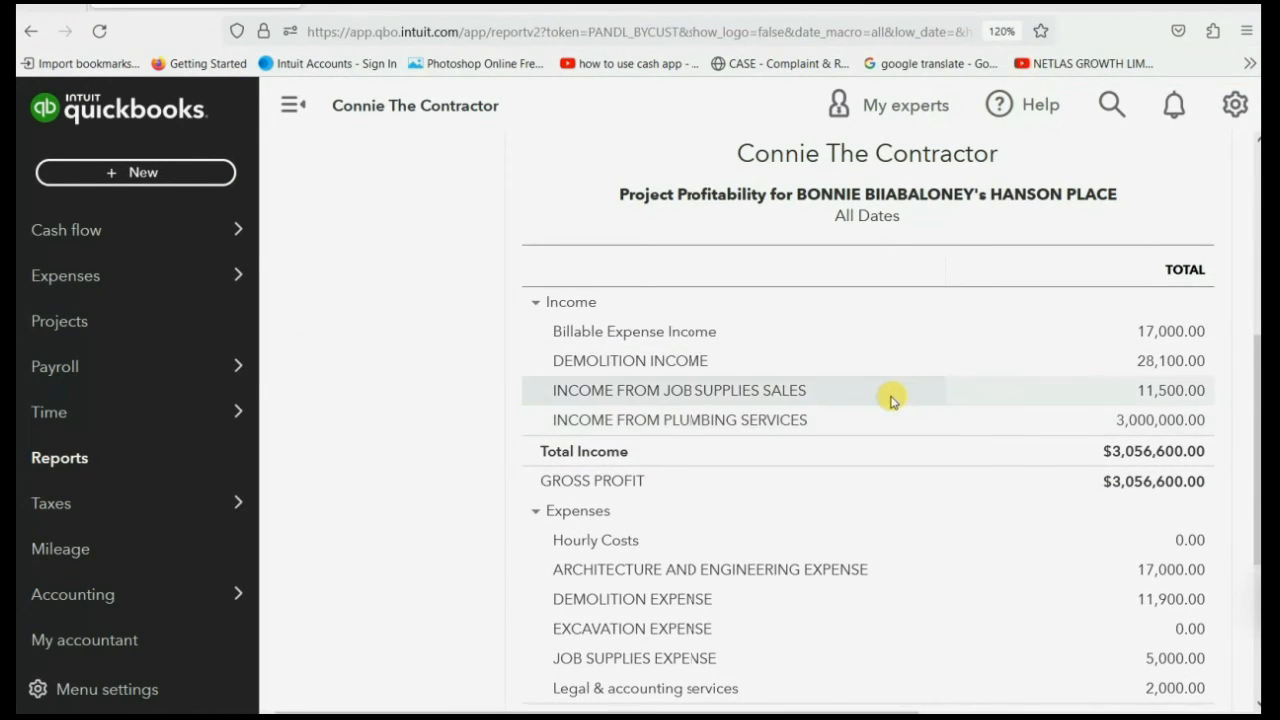
pyautogui.moveTo(843, 711); pyautogui.dragTo(939, 711)
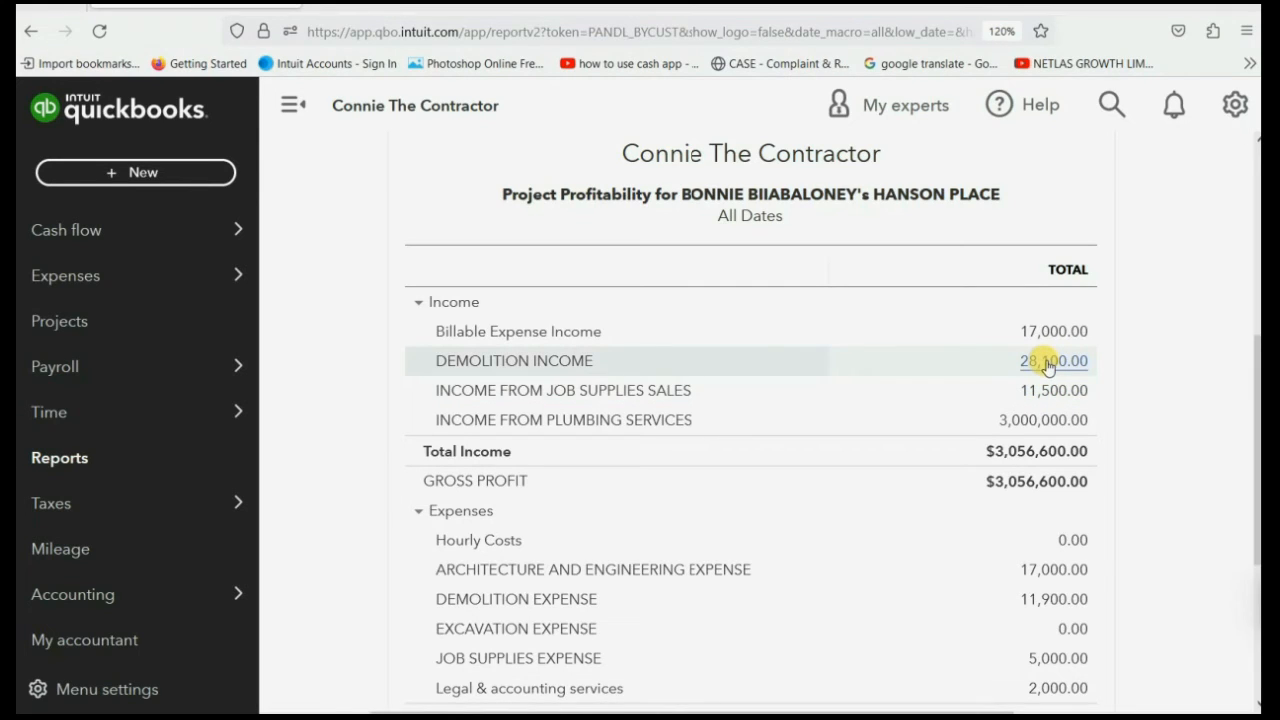
pyautogui.scroll(-1, 1045, 366)
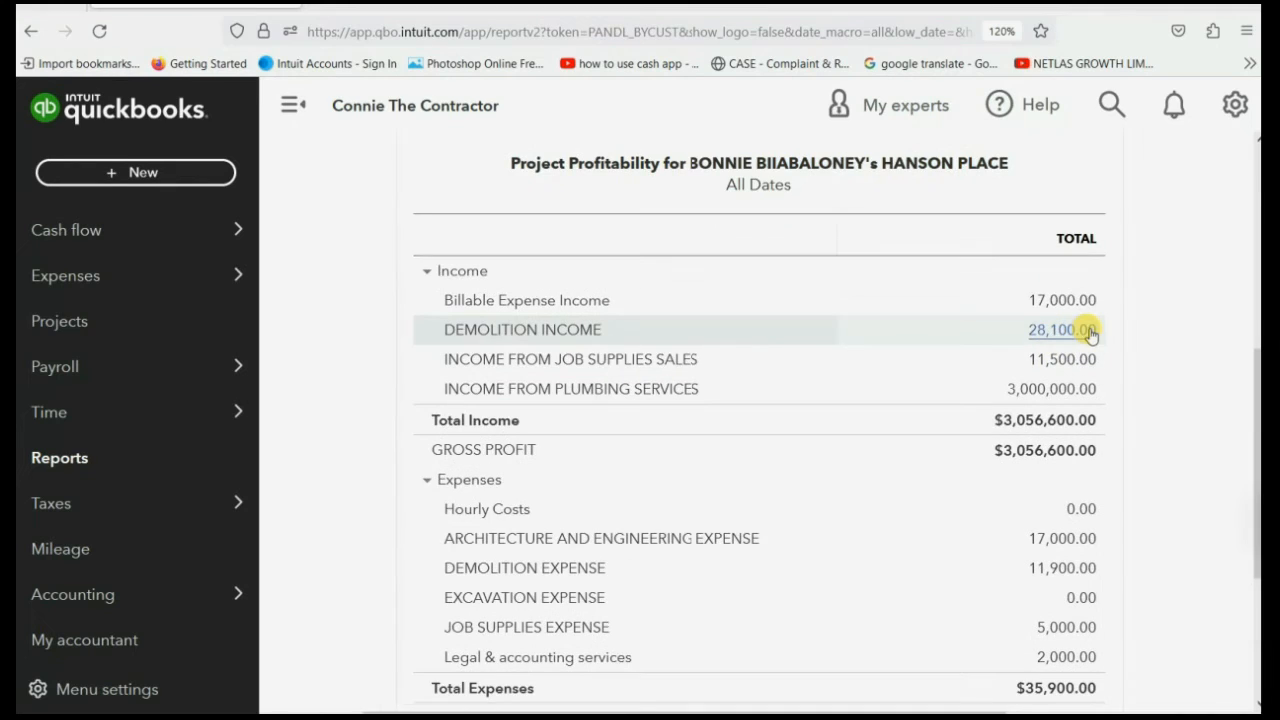
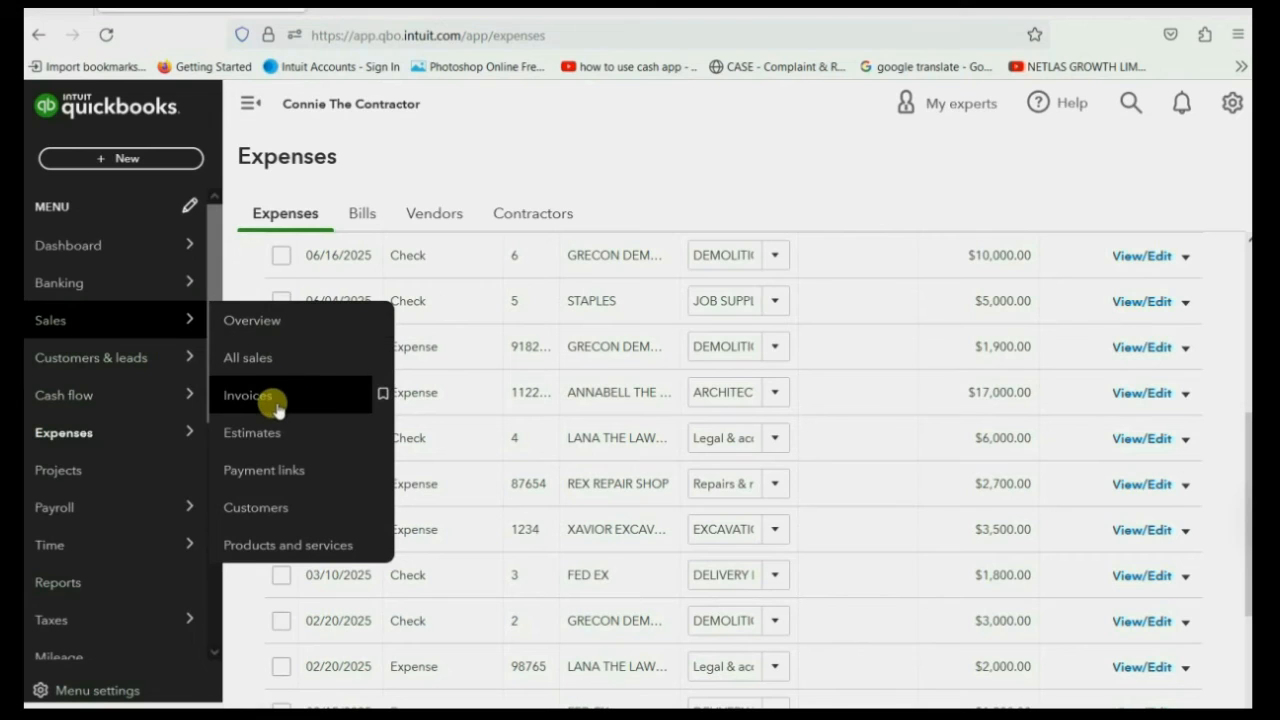
# - Find the 6/30/25 Hanson Place invoice in the invoices list and display its details
pyautogui.click(276, 398)
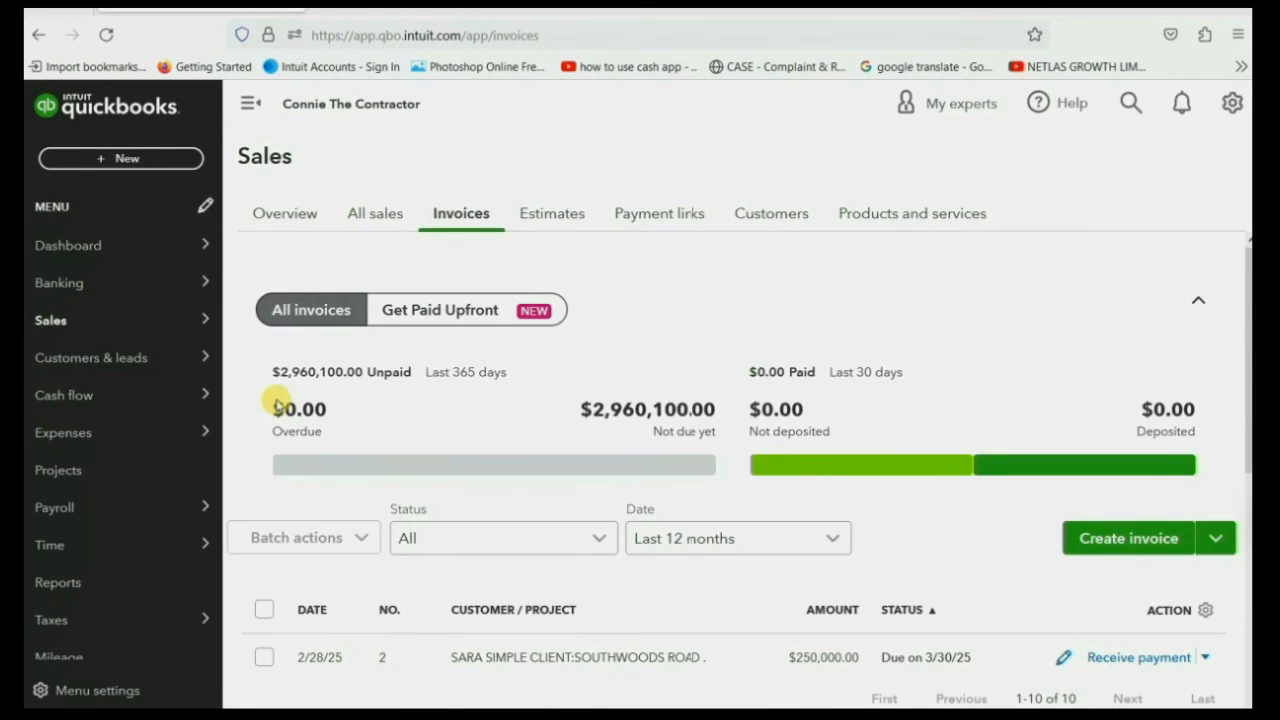
pyautogui.scroll(-4, 835, 310)
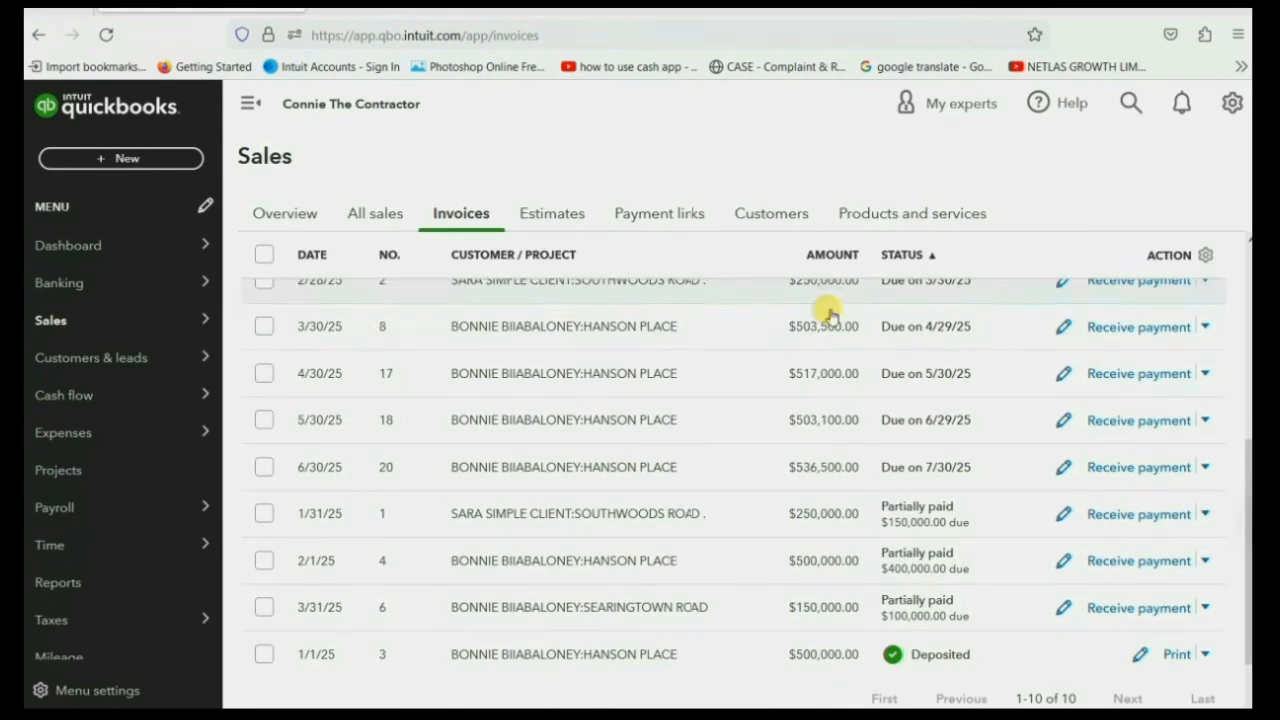
pyautogui.scroll(3, 830, 314)
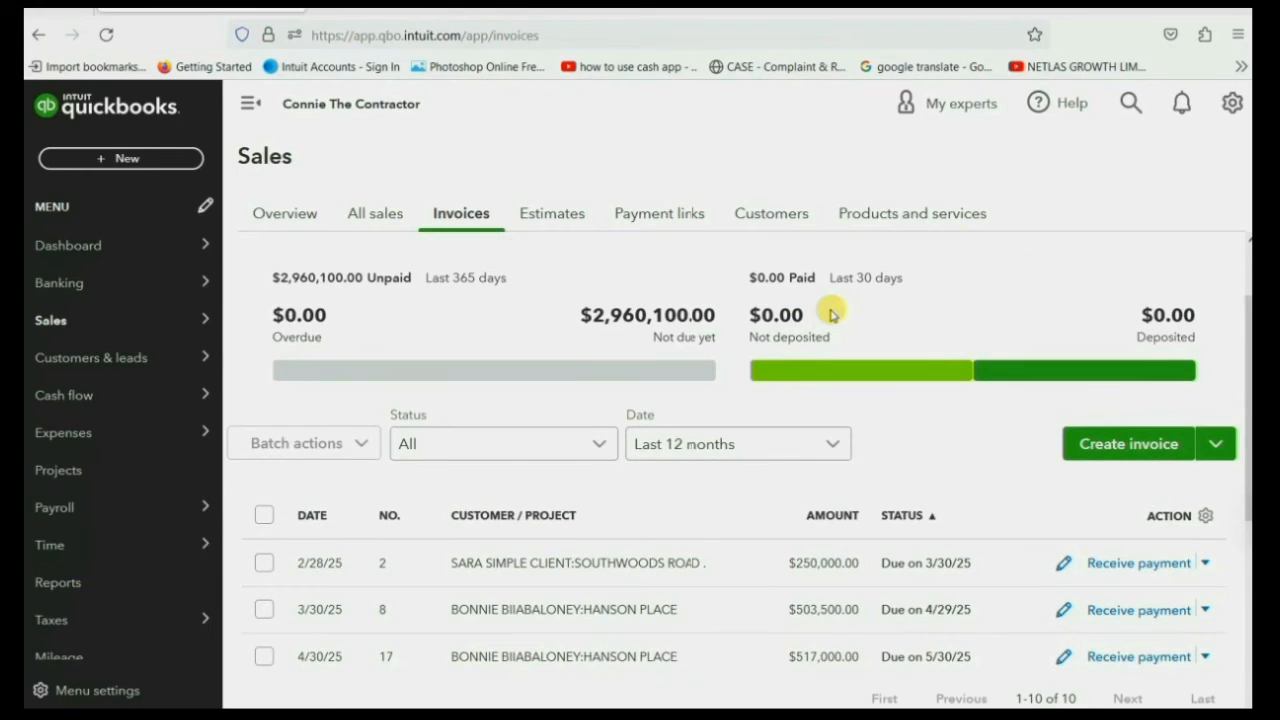
pyautogui.scroll(-3, 830, 314)
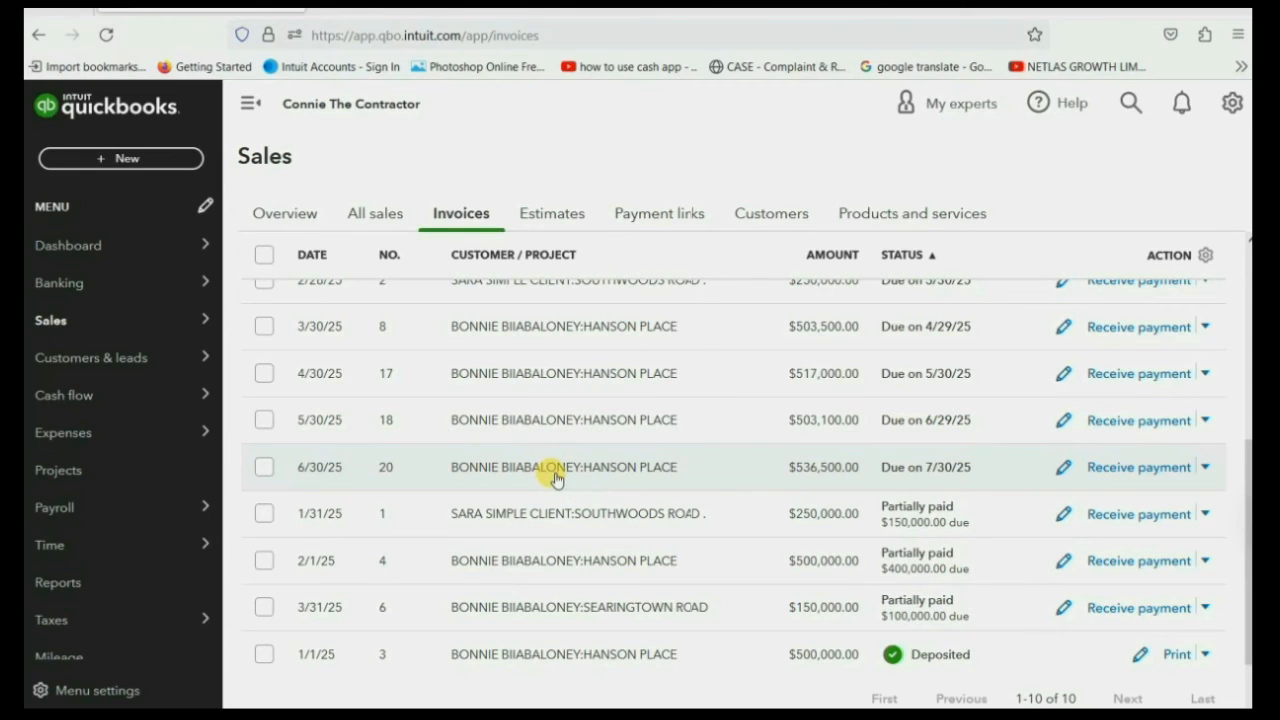
pyautogui.click(645, 467)
pyautogui.click(643, 463)
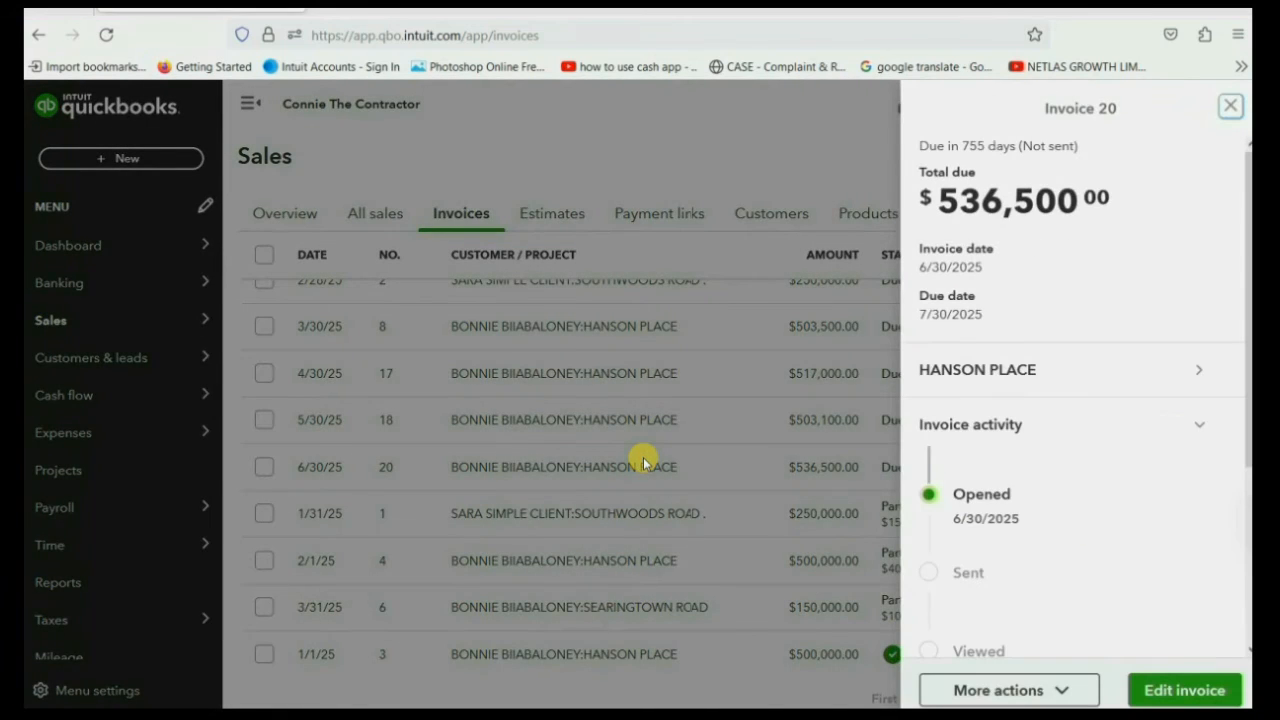
# - Look over the invoice's activity and open the 6/30/2025 Hanson Place invoice for editing
pyautogui.scroll(-3, 1185, 512)
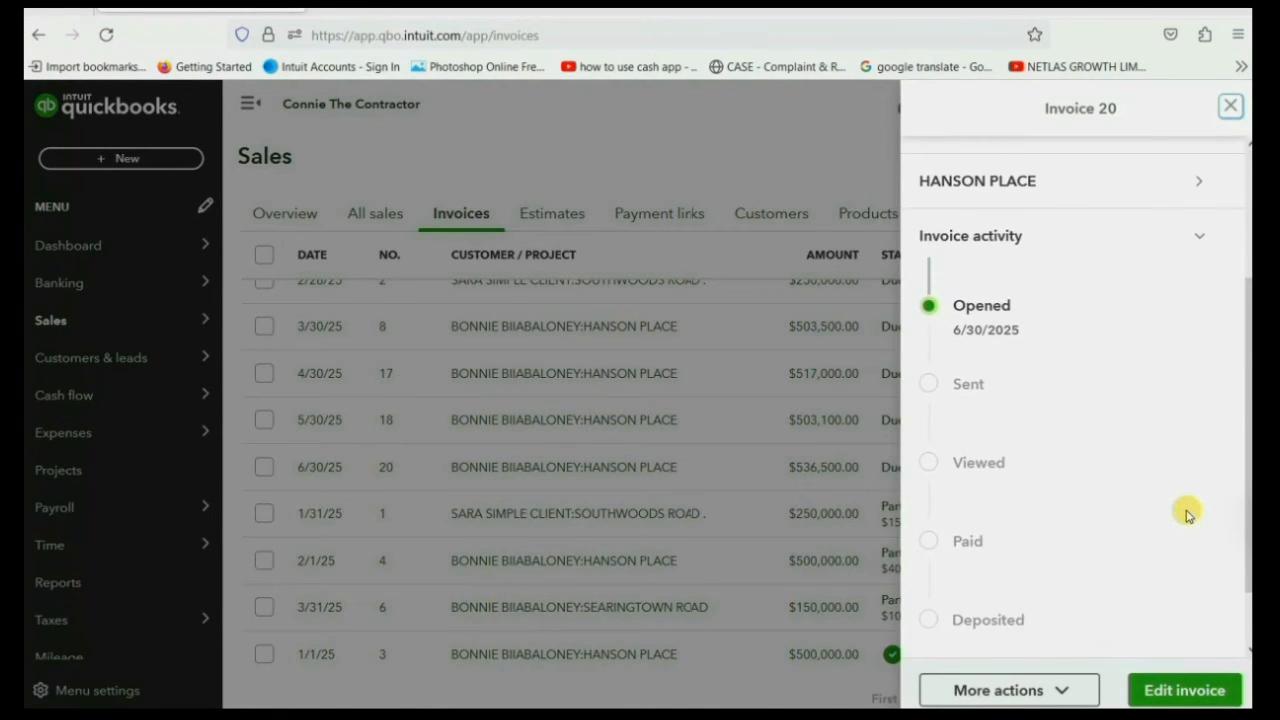
pyautogui.scroll(2, 1180, 509)
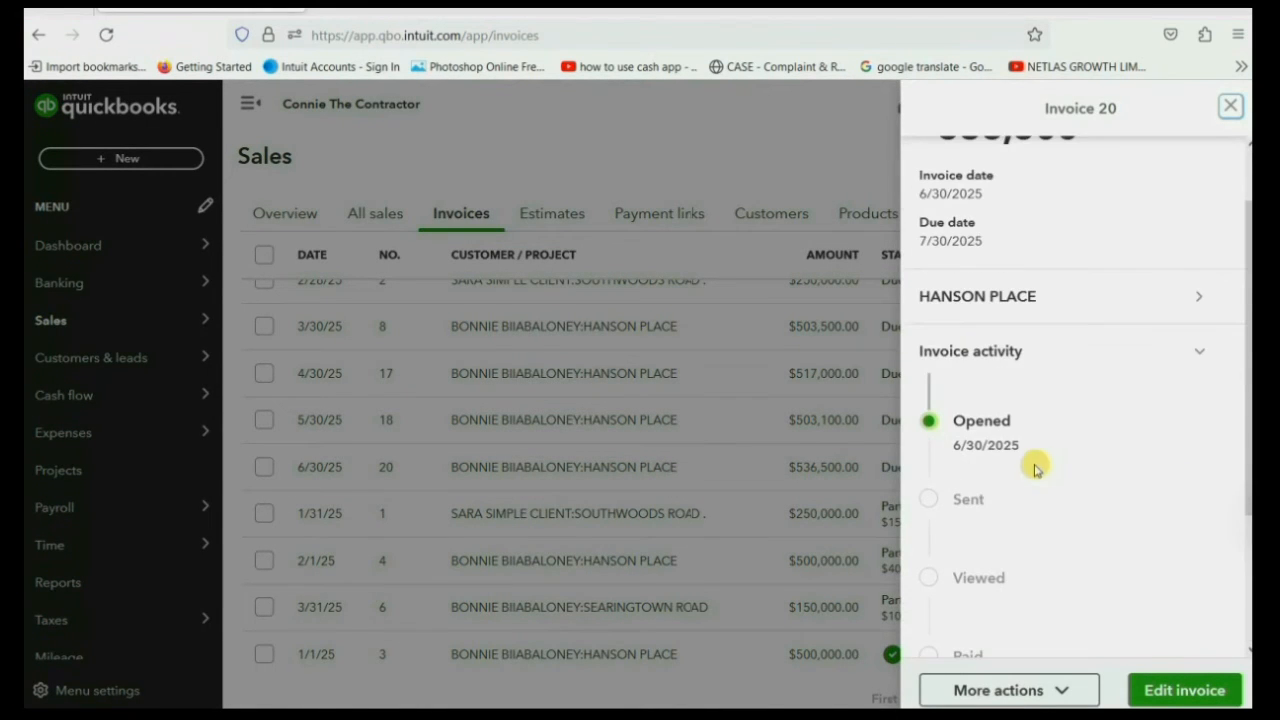
pyautogui.scroll(-2, 1035, 466)
pyautogui.scroll(2, 1035, 466)
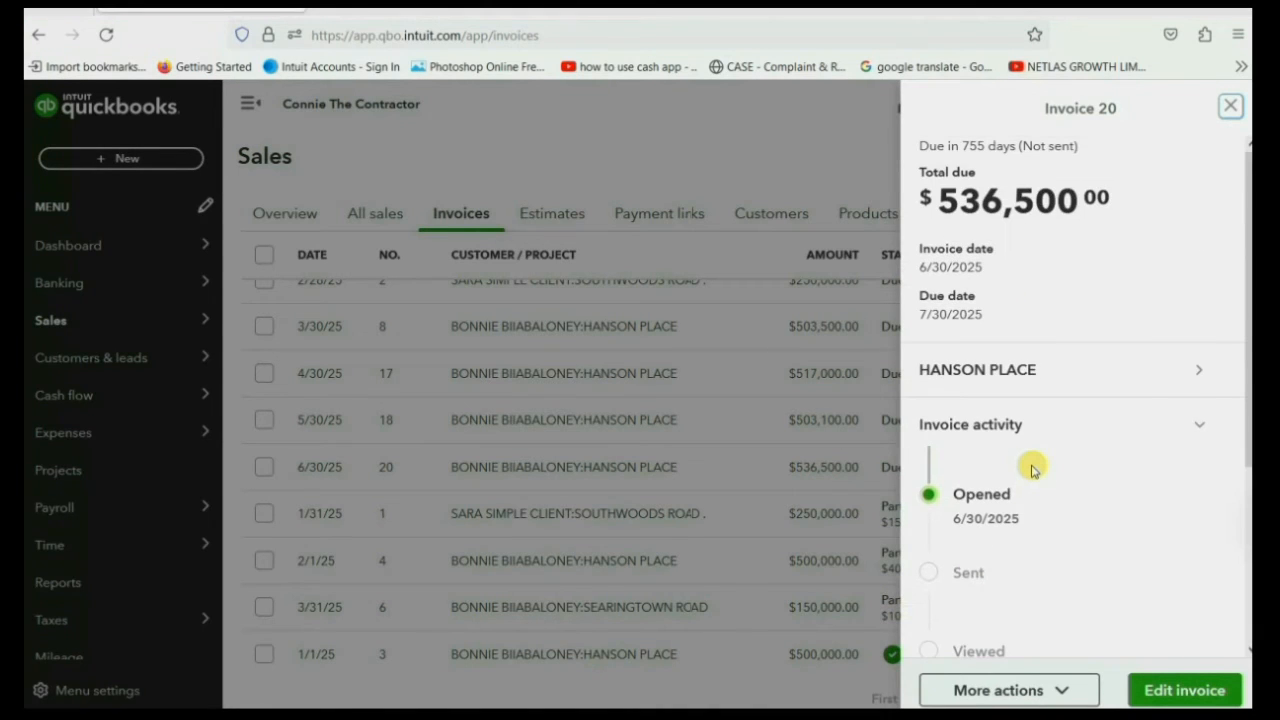
pyautogui.click(1175, 692)
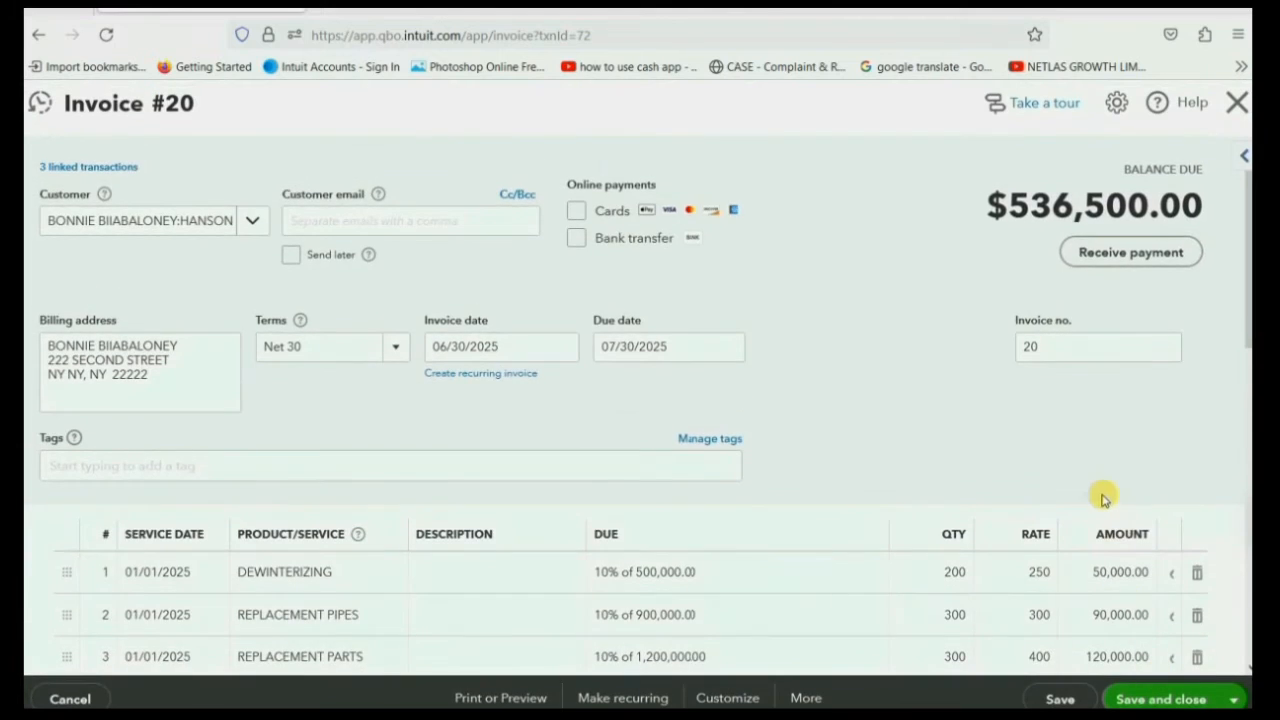
# - Inspect the two billable expense lines, delete the 06/16/2025 line and unlink its billable expense from the invoice
pyautogui.scroll(-3, 1103, 497)
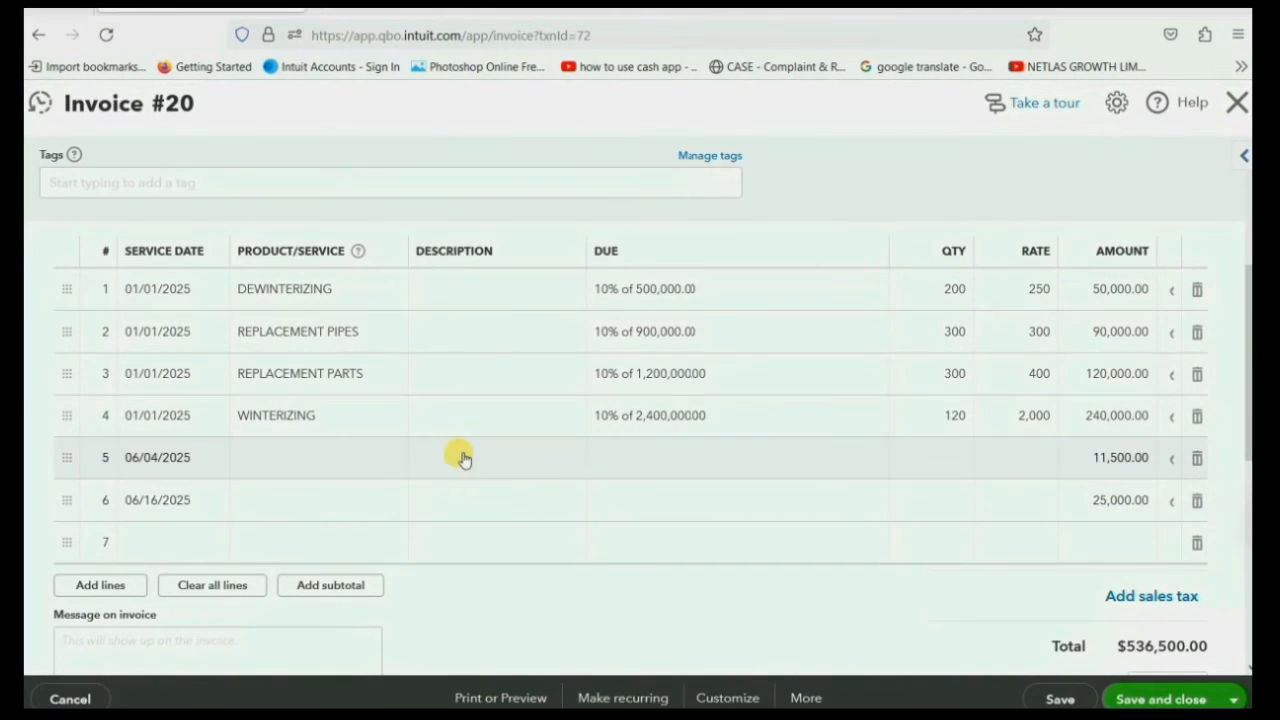
pyautogui.click(510, 497)
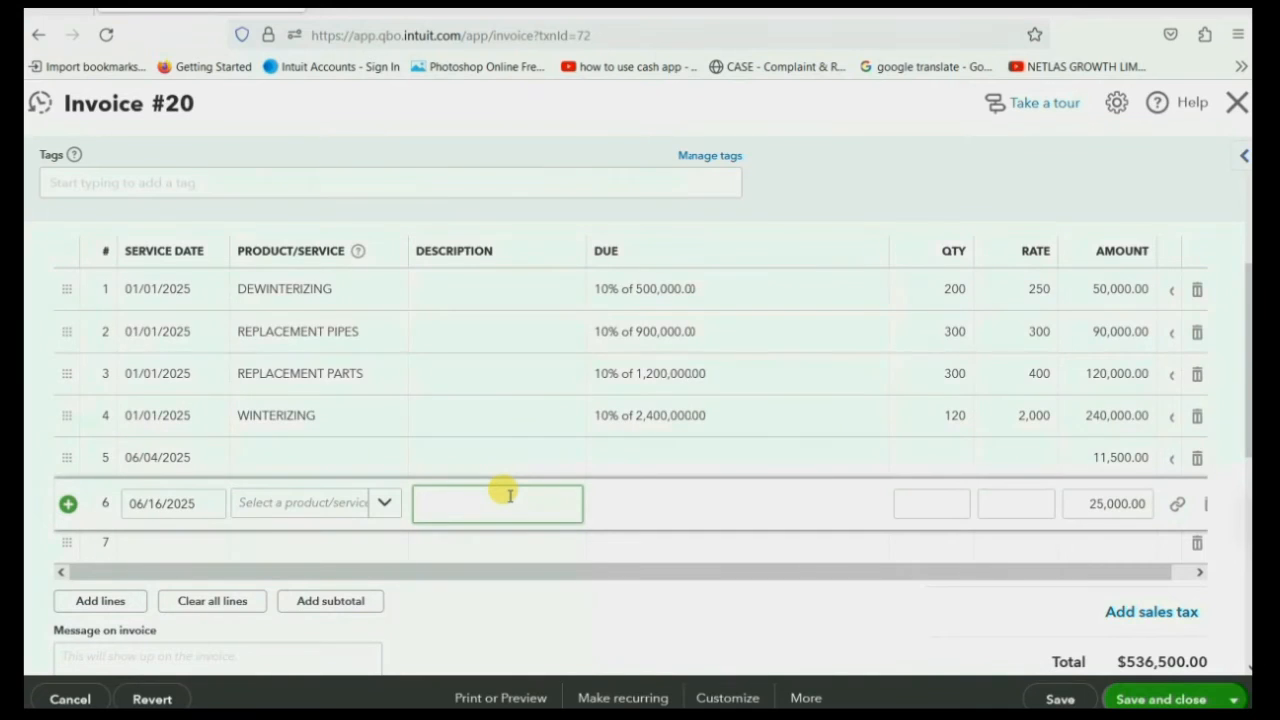
pyautogui.click(713, 450)
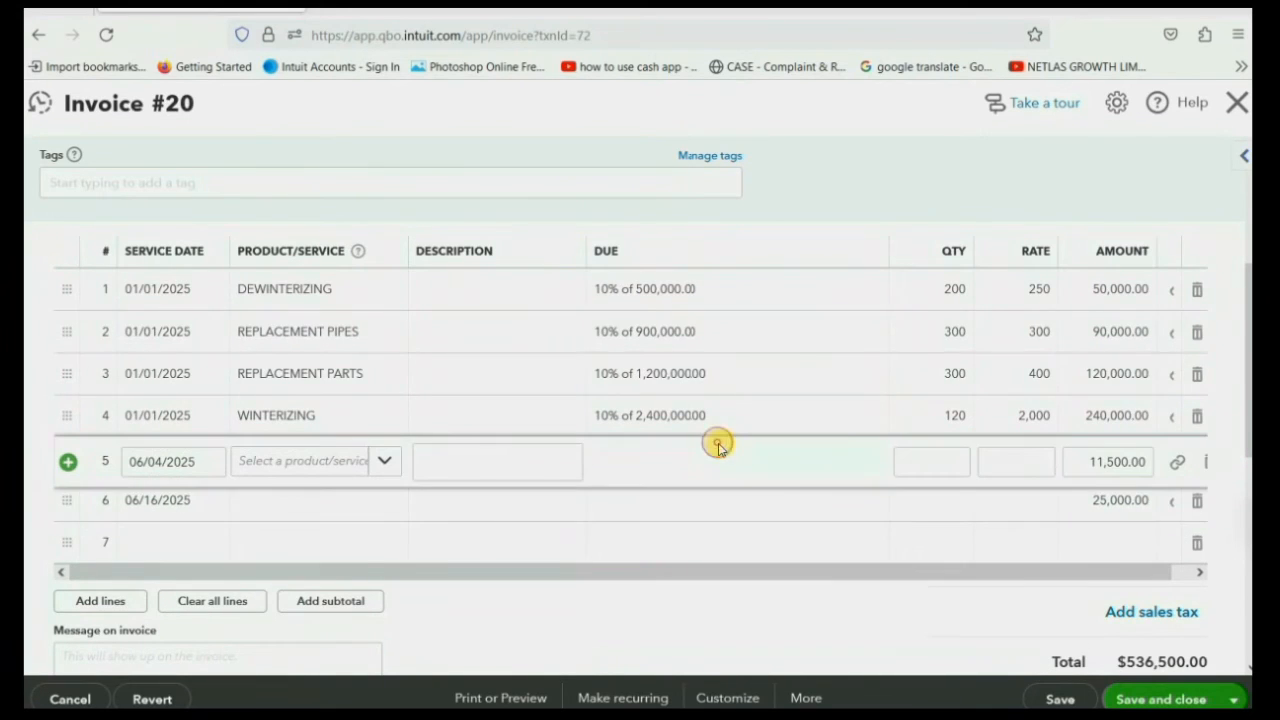
pyautogui.click(1196, 504)
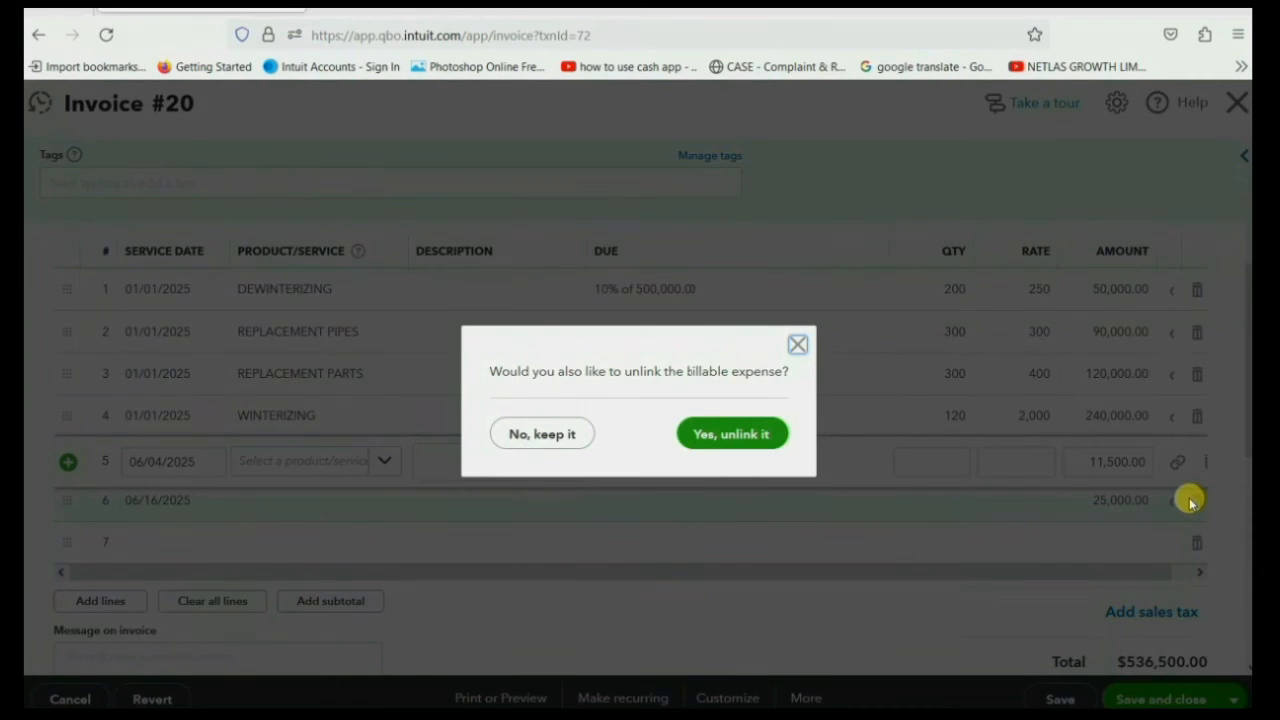
pyautogui.click(757, 436)
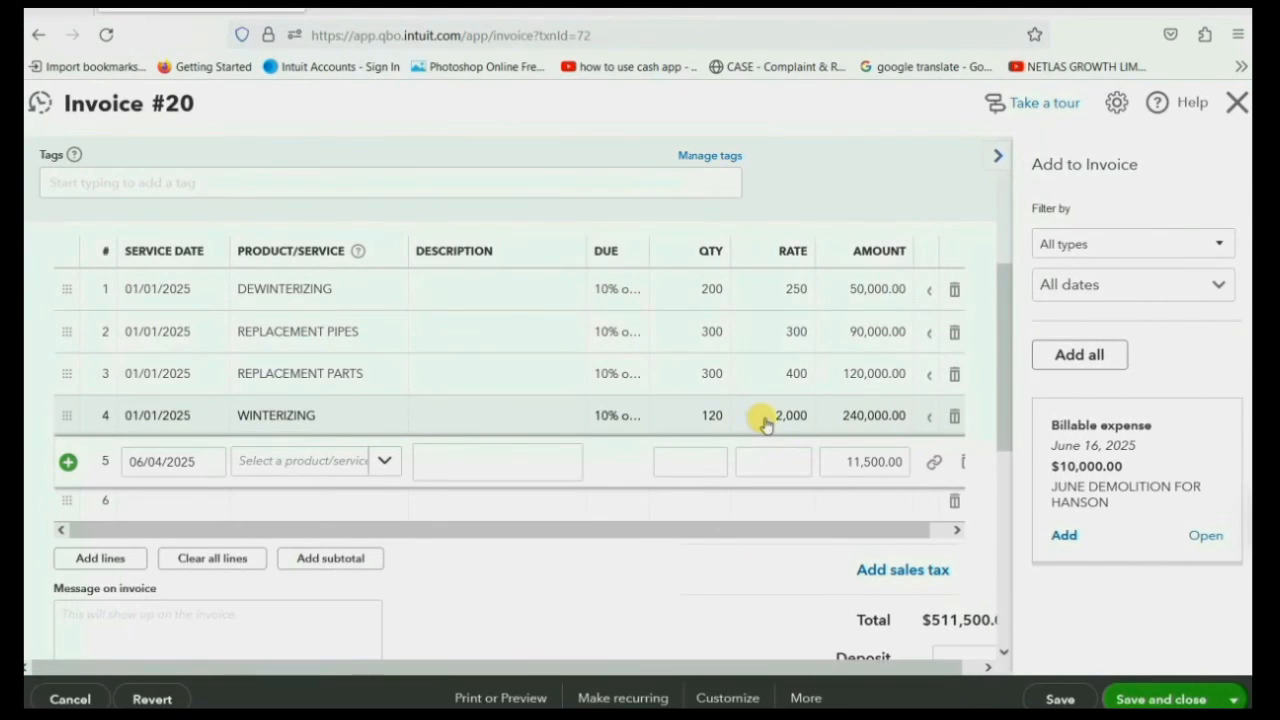
# - Add the June 16 billable expense for June demolition back to the invoice and open its description field
pyautogui.click(1064, 535)
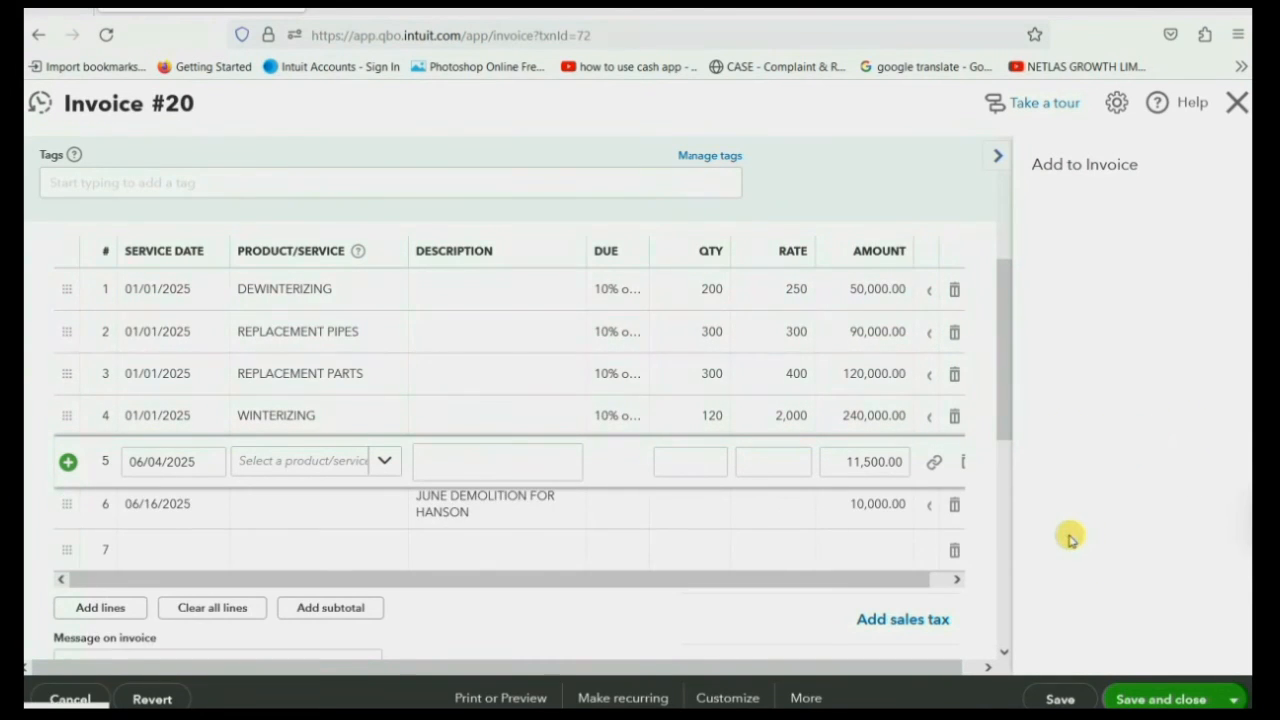
pyautogui.click(540, 522)
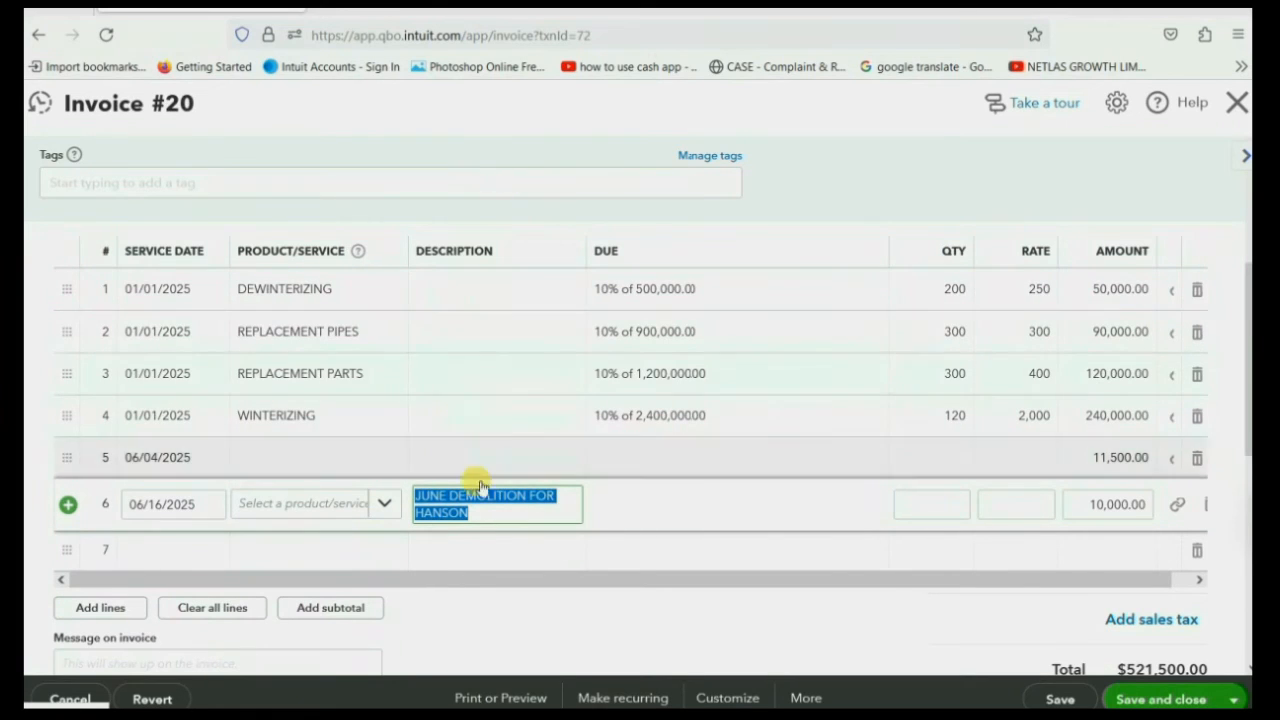
# - Set the amount of the 06/16/2025 June demolition line to 25,000, then save and close the invoice
pyautogui.click(483, 512)
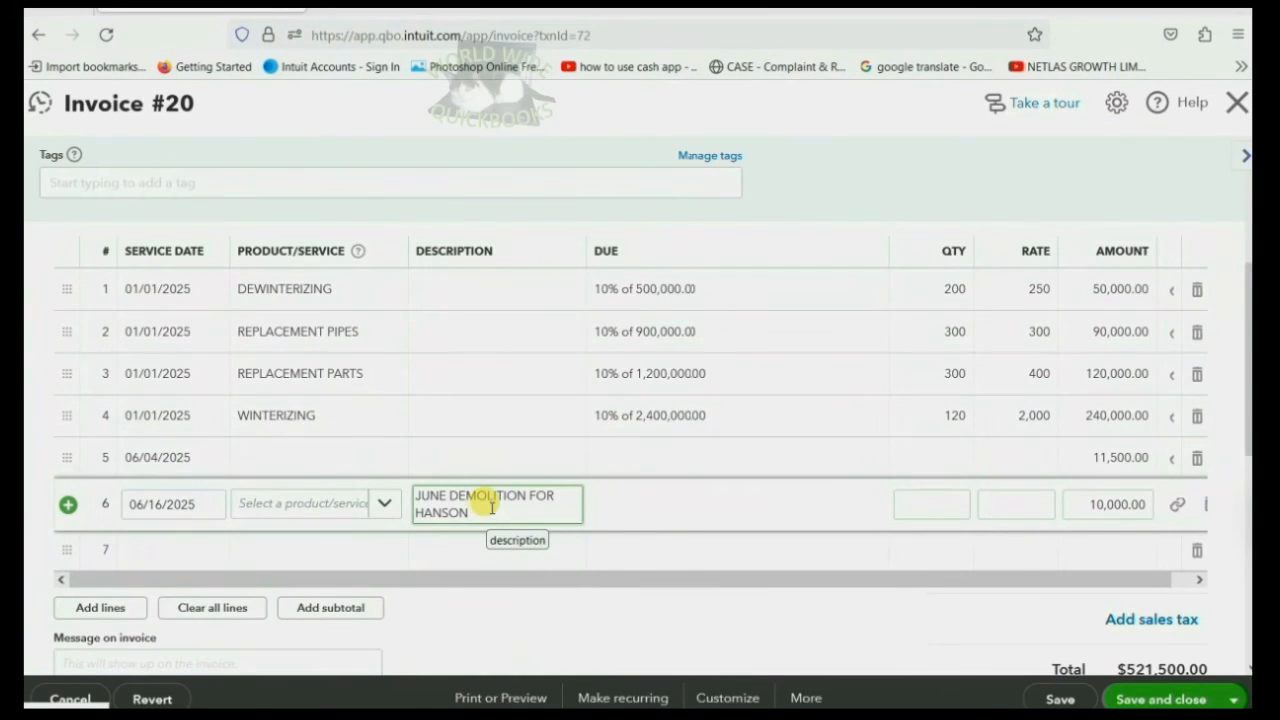
pyautogui.click(1075, 504)
pyautogui.write('25000')
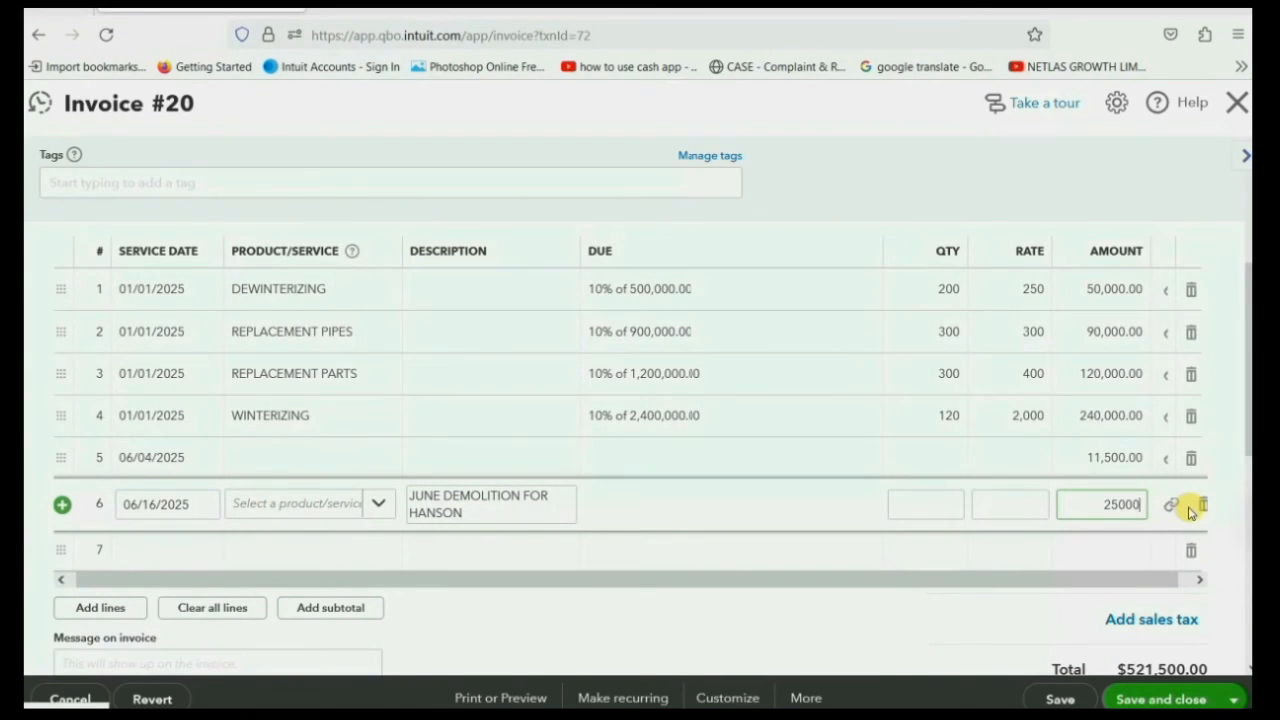
pyautogui.press('Tab')
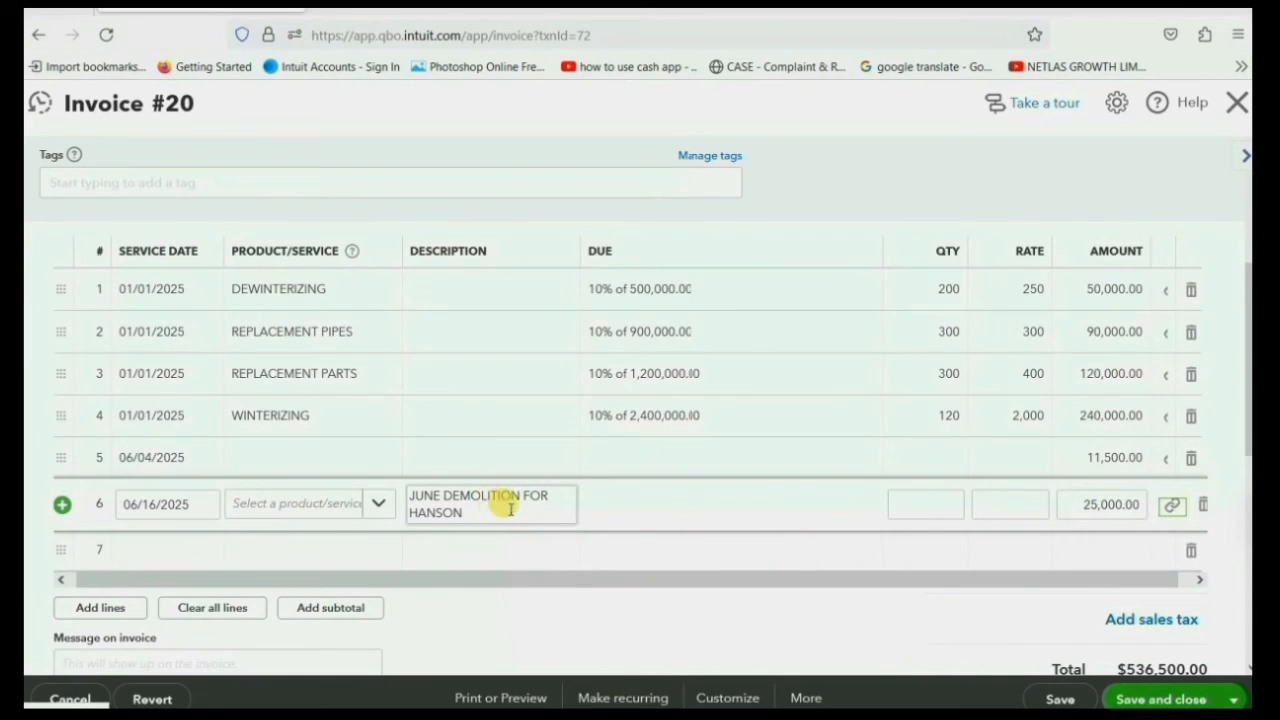
pyautogui.click(1177, 700)
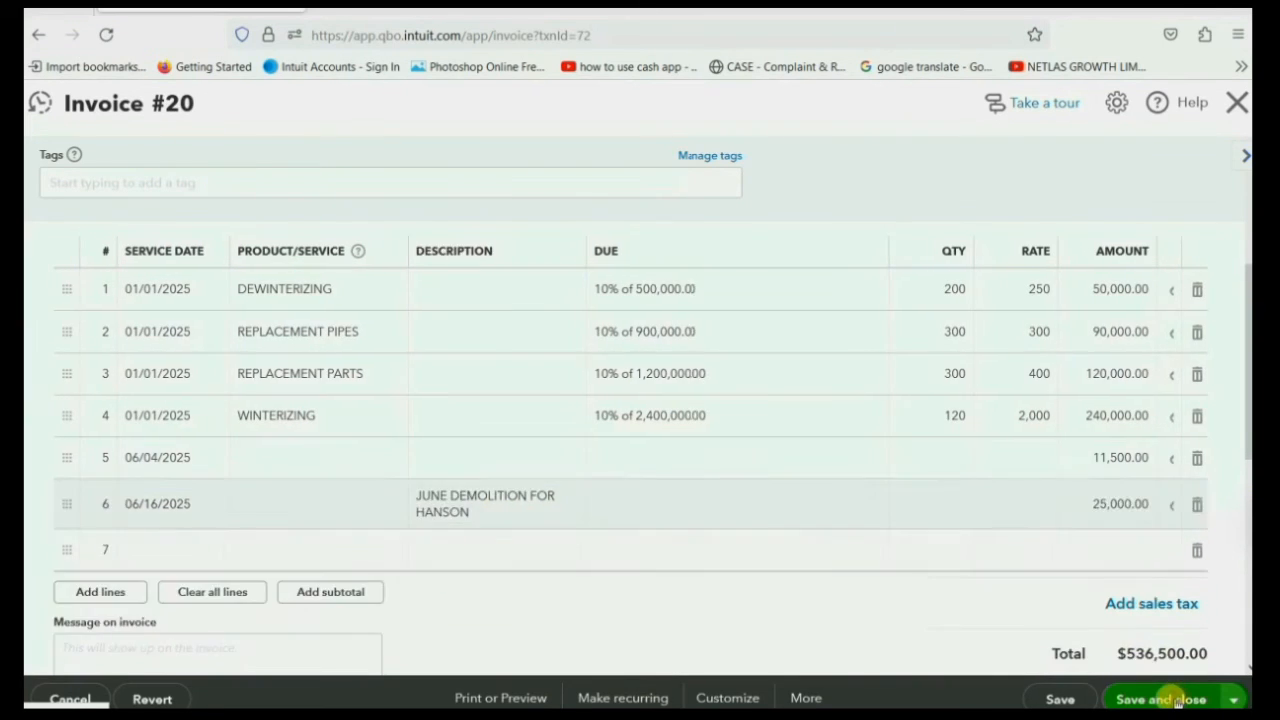
pyautogui.click(814, 453)
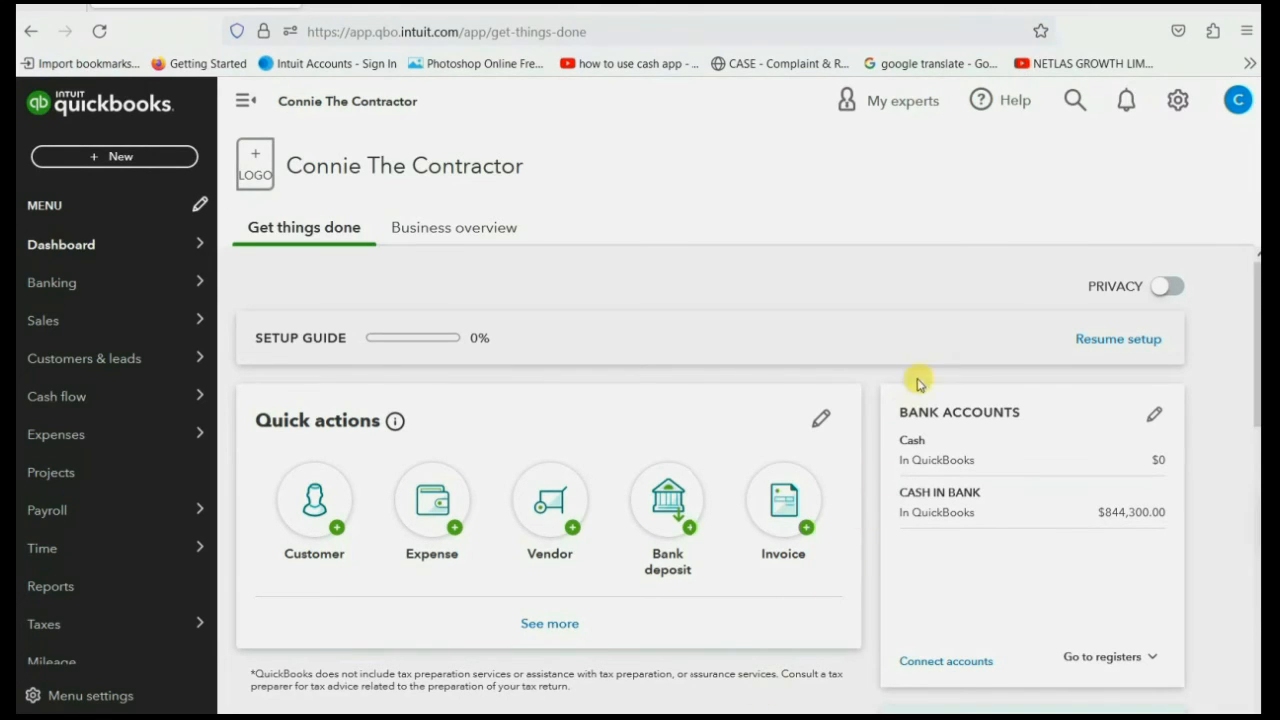
# - Search all transactions for JUNE DEMO, review the matches and close the search
pyautogui.click(1073, 104)
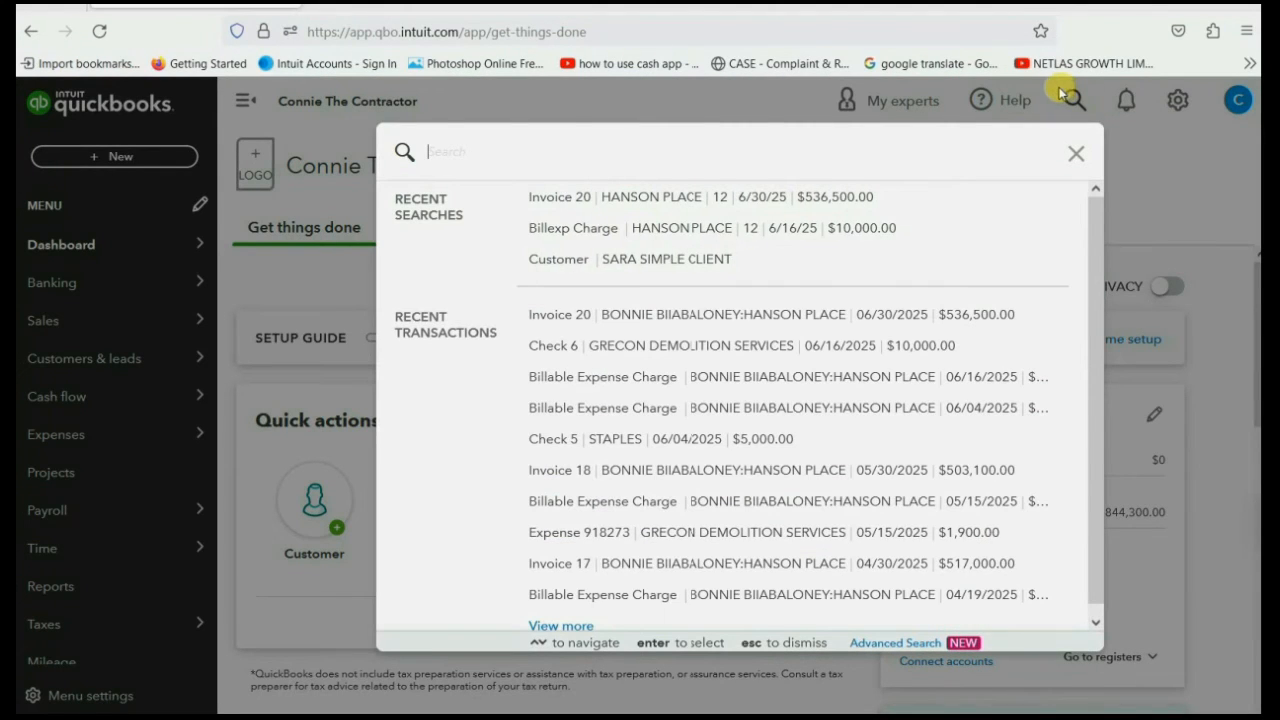
pyautogui.write('JUNE DEMO')
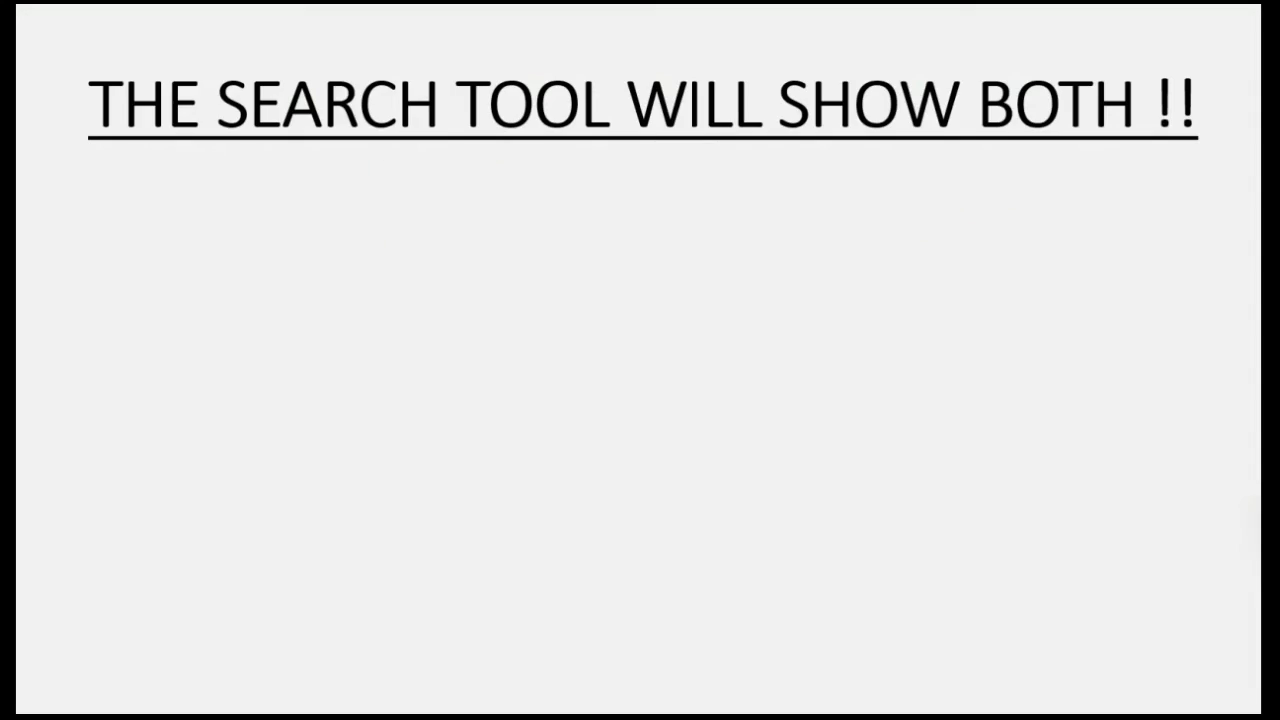
pyautogui.click(720, 603)
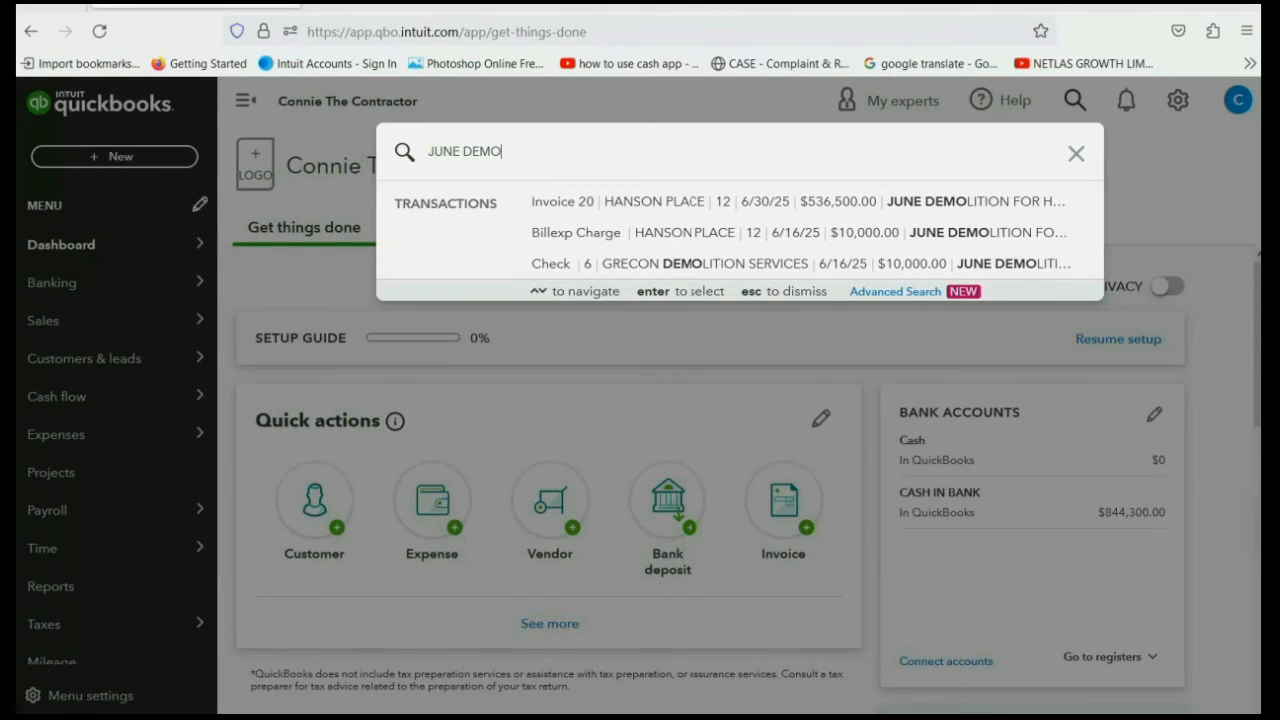
pyautogui.click(1070, 158)
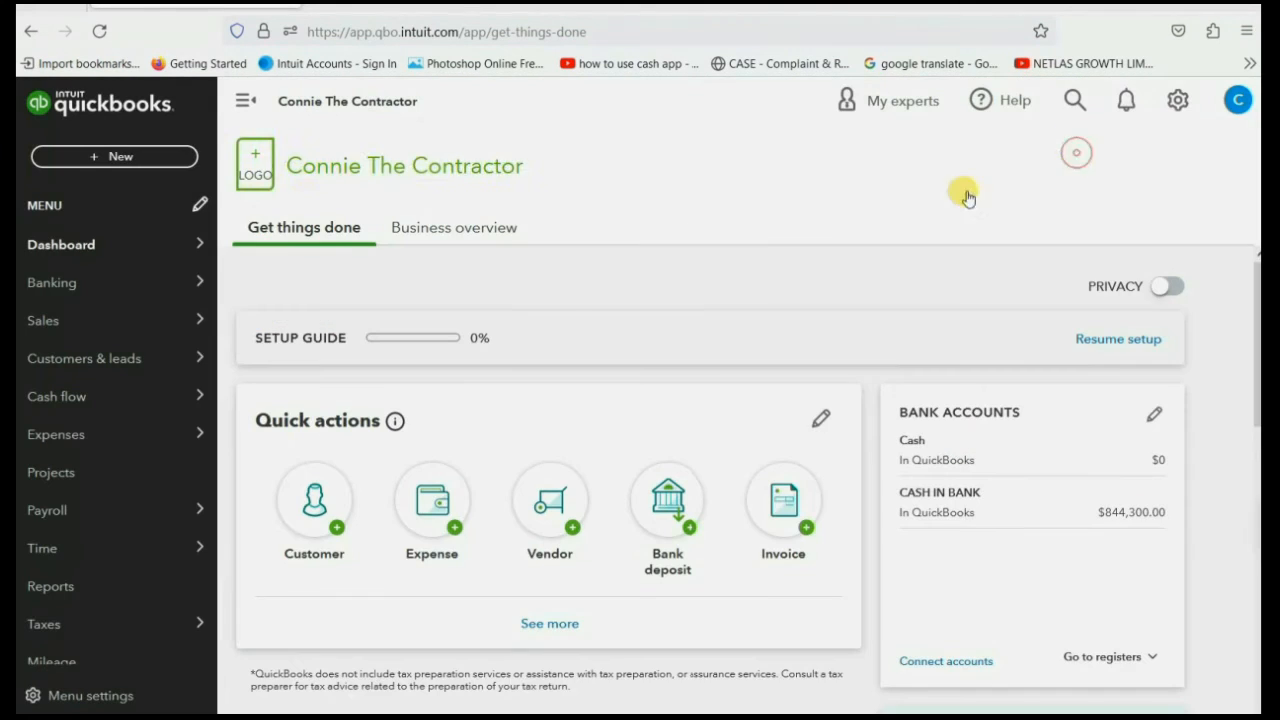
# - Review the custom Estimates & Progress Invoicing Summary by Customer report and the HANSON PLACE project's income, costs and profit
pyautogui.click(100, 588)
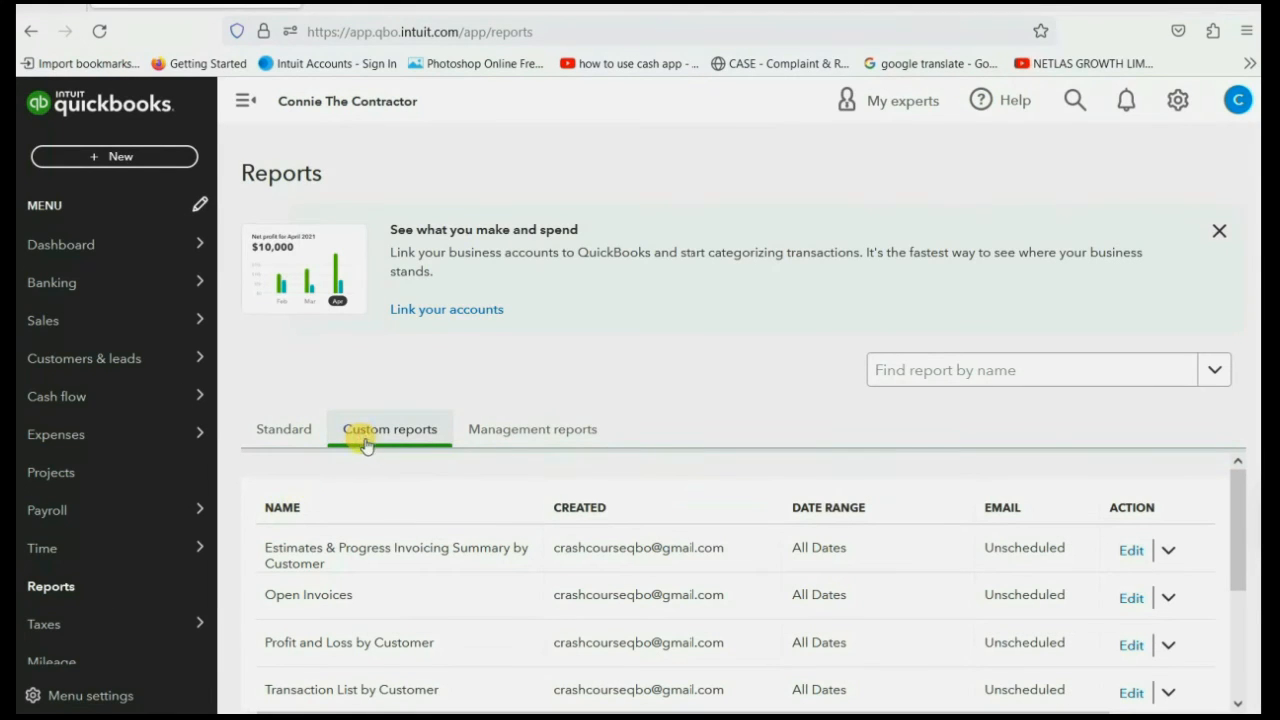
pyautogui.click(350, 555)
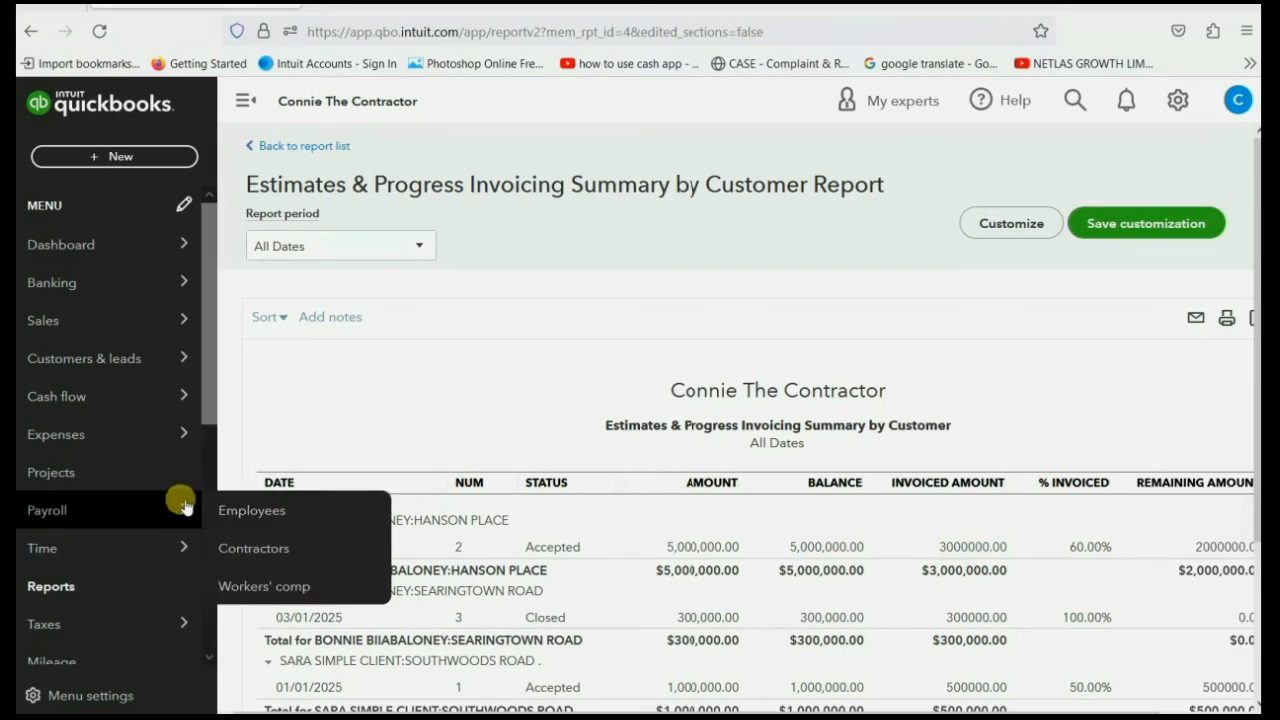
pyautogui.click(128, 483)
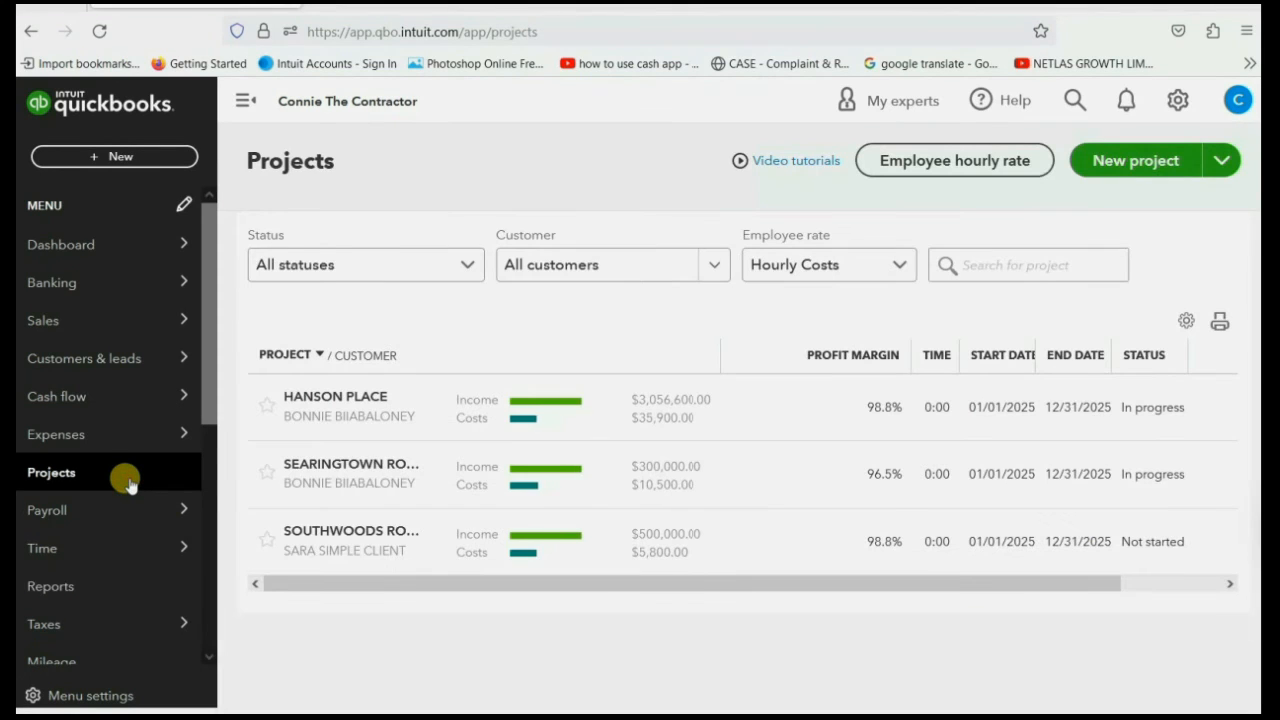
pyautogui.click(437, 402)
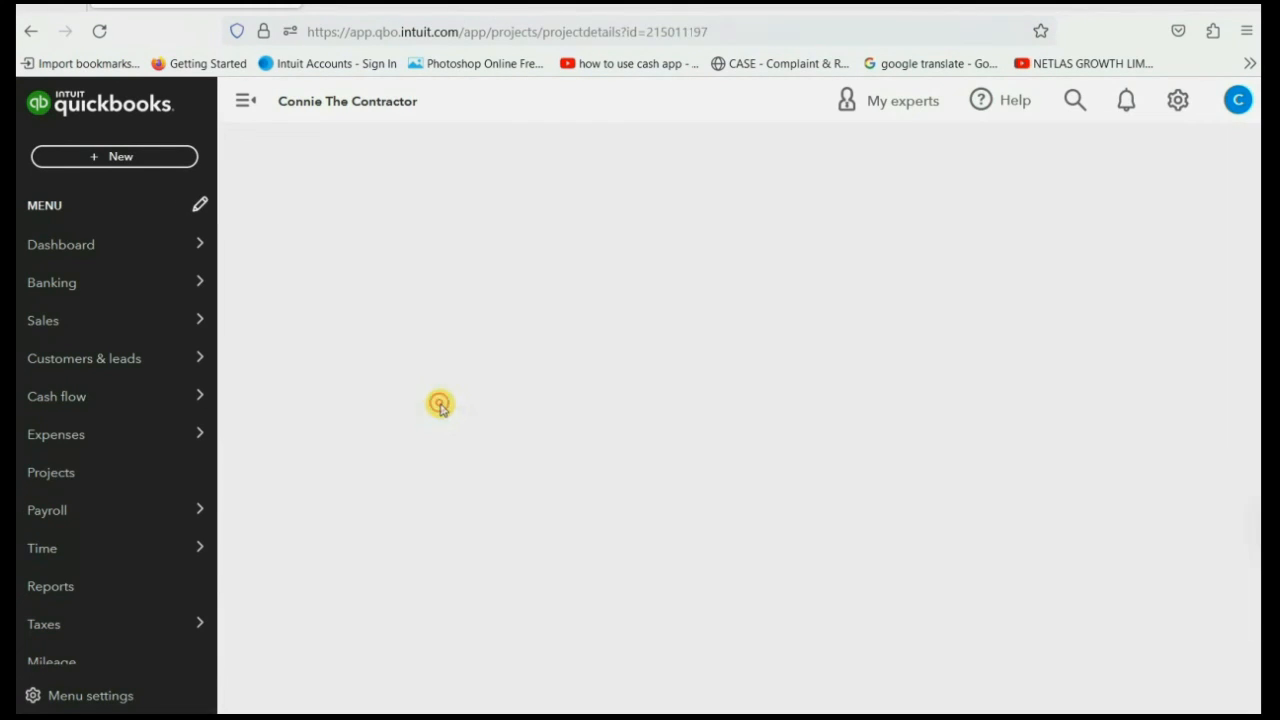
pyautogui.scroll(-3, 437, 406)
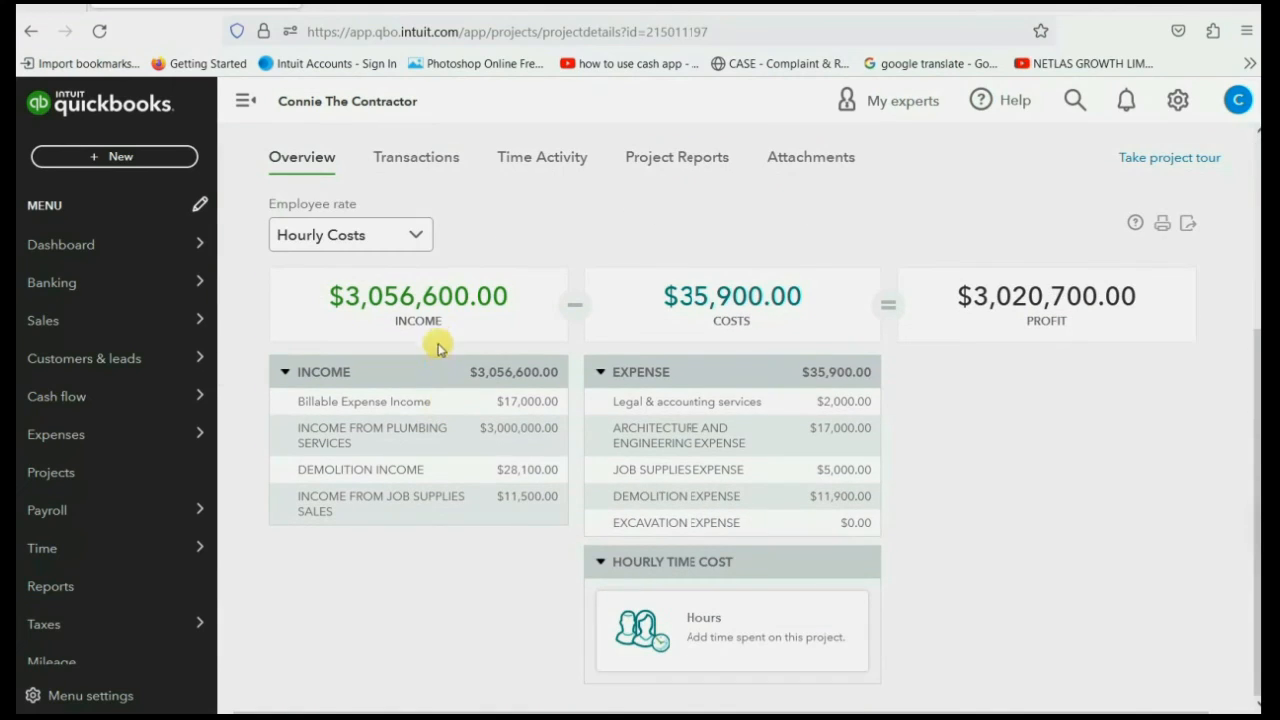
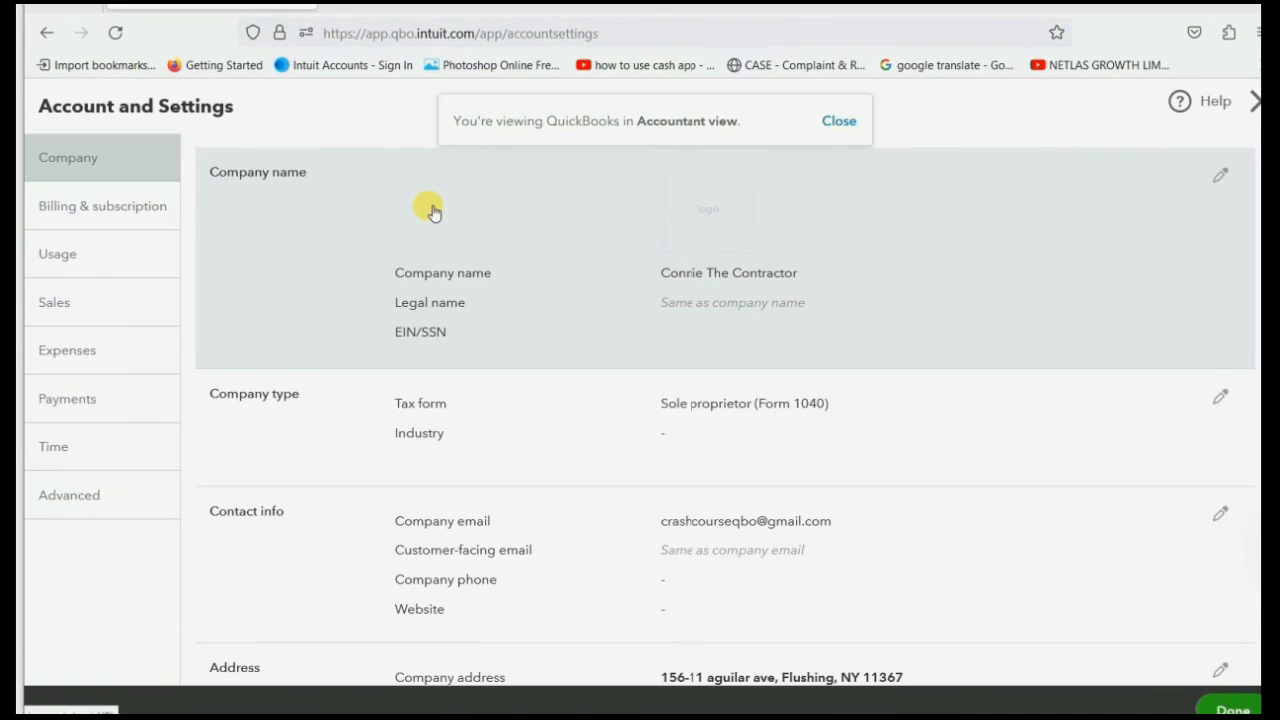
# - Enable Track inventory quantity on hand in the sales settings for products and services, accept the related changes and finish the settings
pyautogui.click(75, 310)
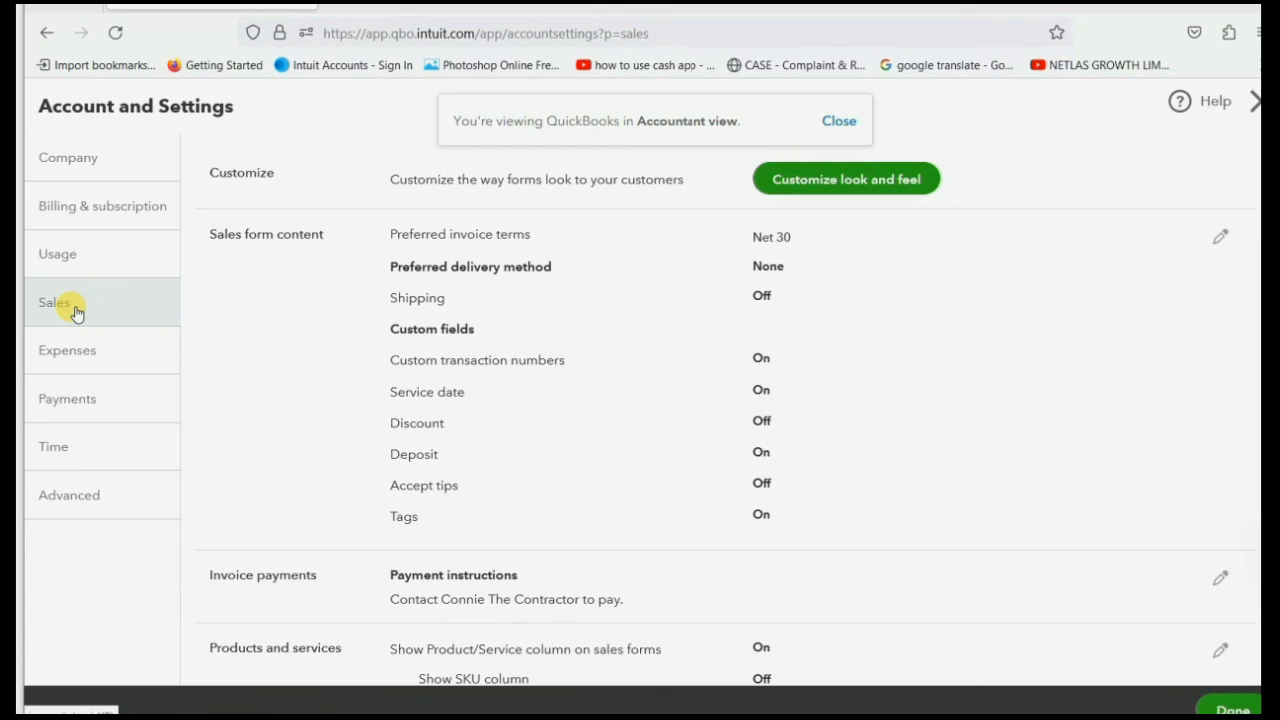
pyautogui.scroll(-3, 526, 368)
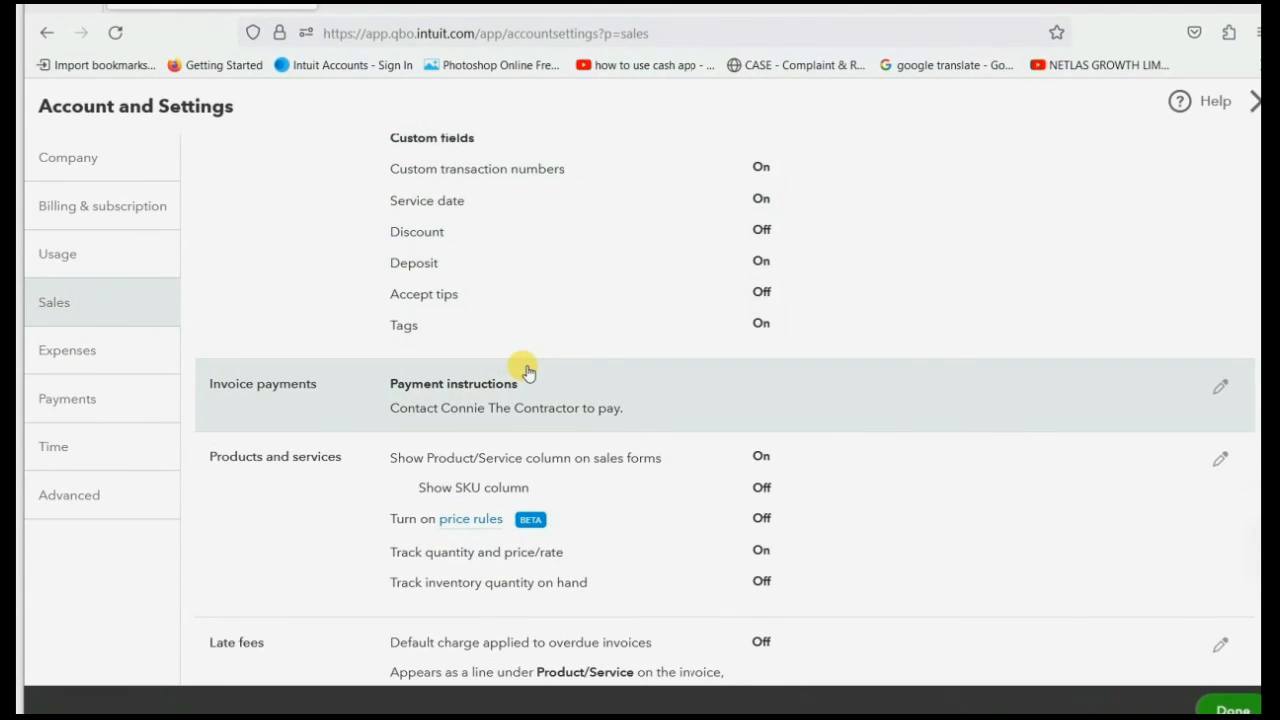
pyautogui.scroll(-2, 526, 370)
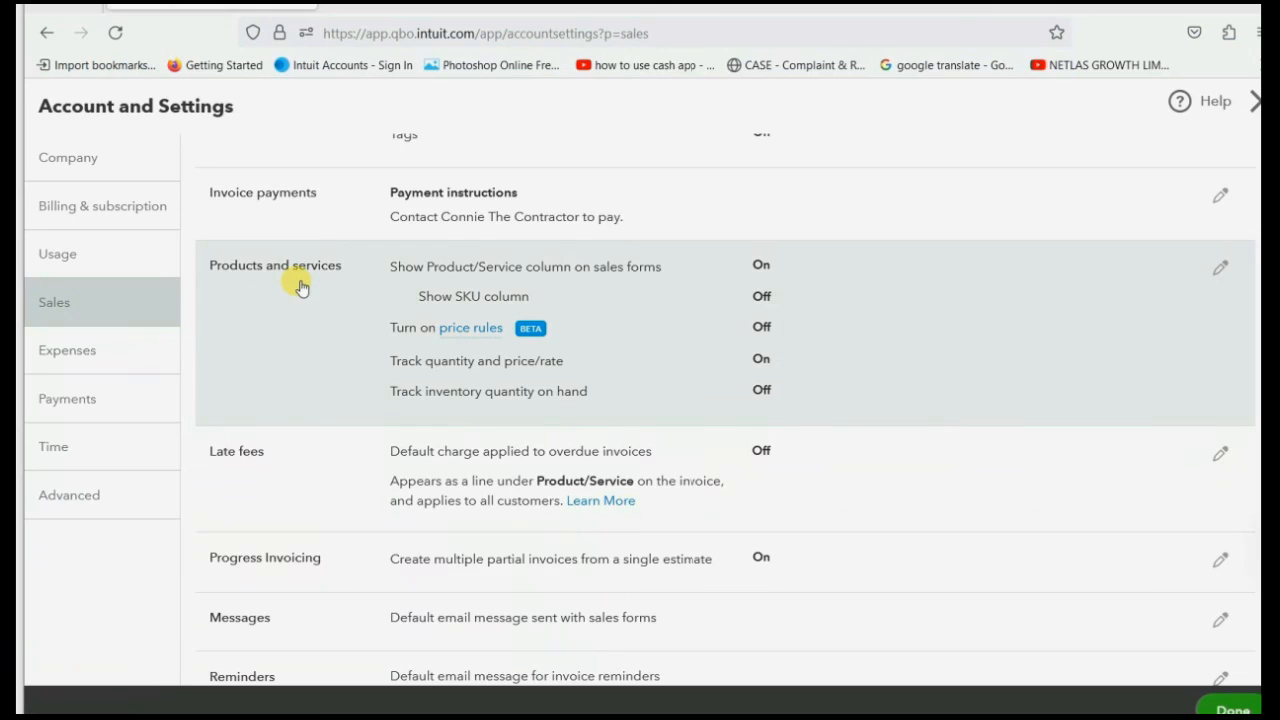
pyautogui.click(948, 340)
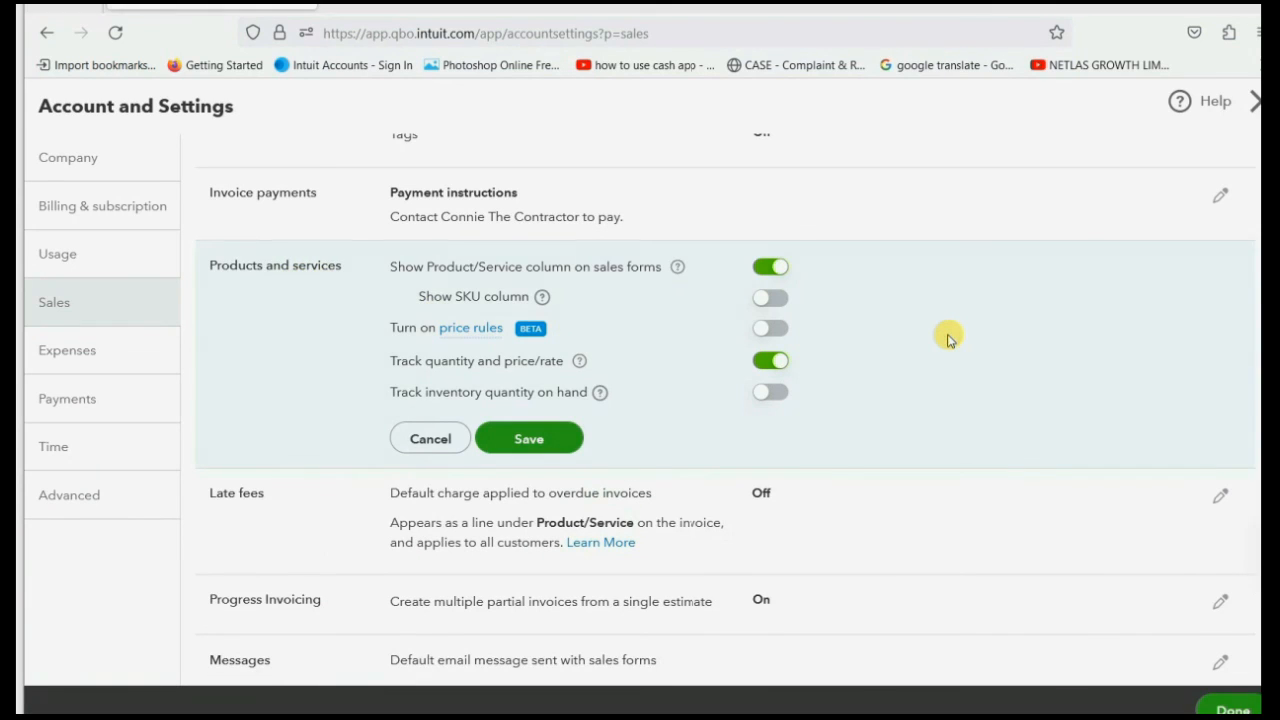
pyautogui.moveTo(384, 392); pyautogui.dragTo(543, 400)
pyautogui.click(342, 394)
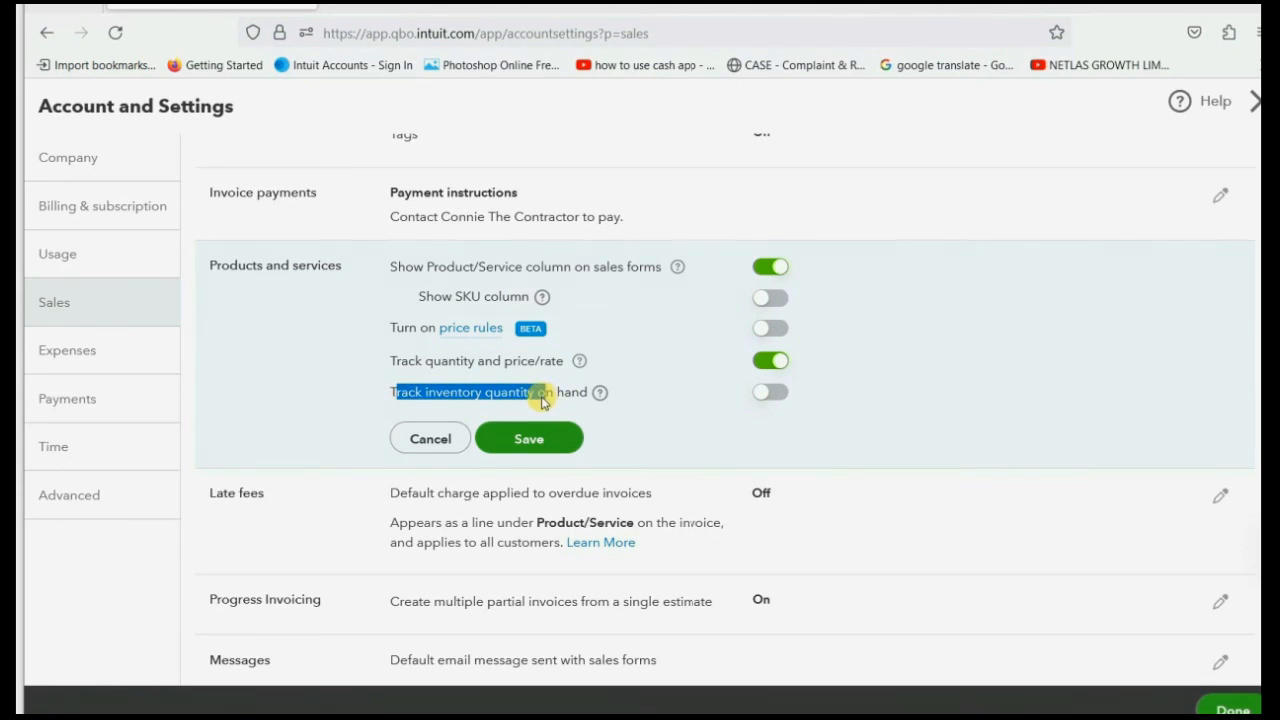
pyautogui.click(769, 393)
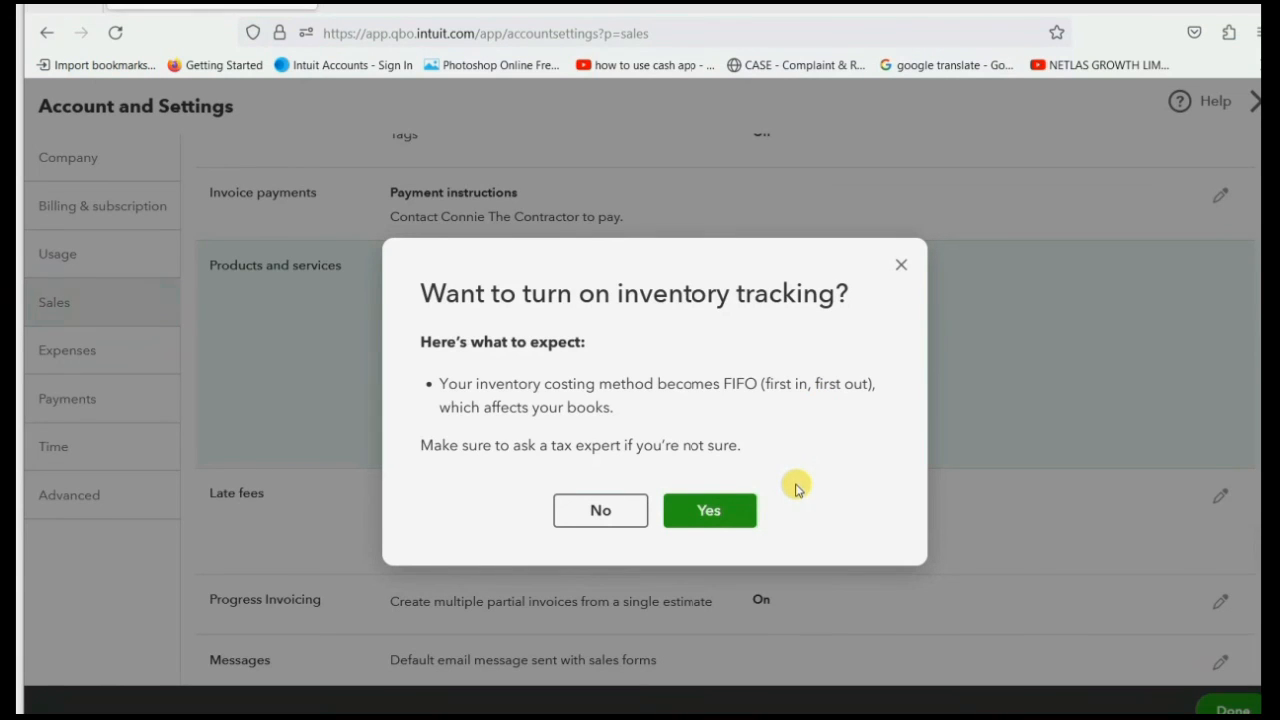
pyautogui.click(712, 516)
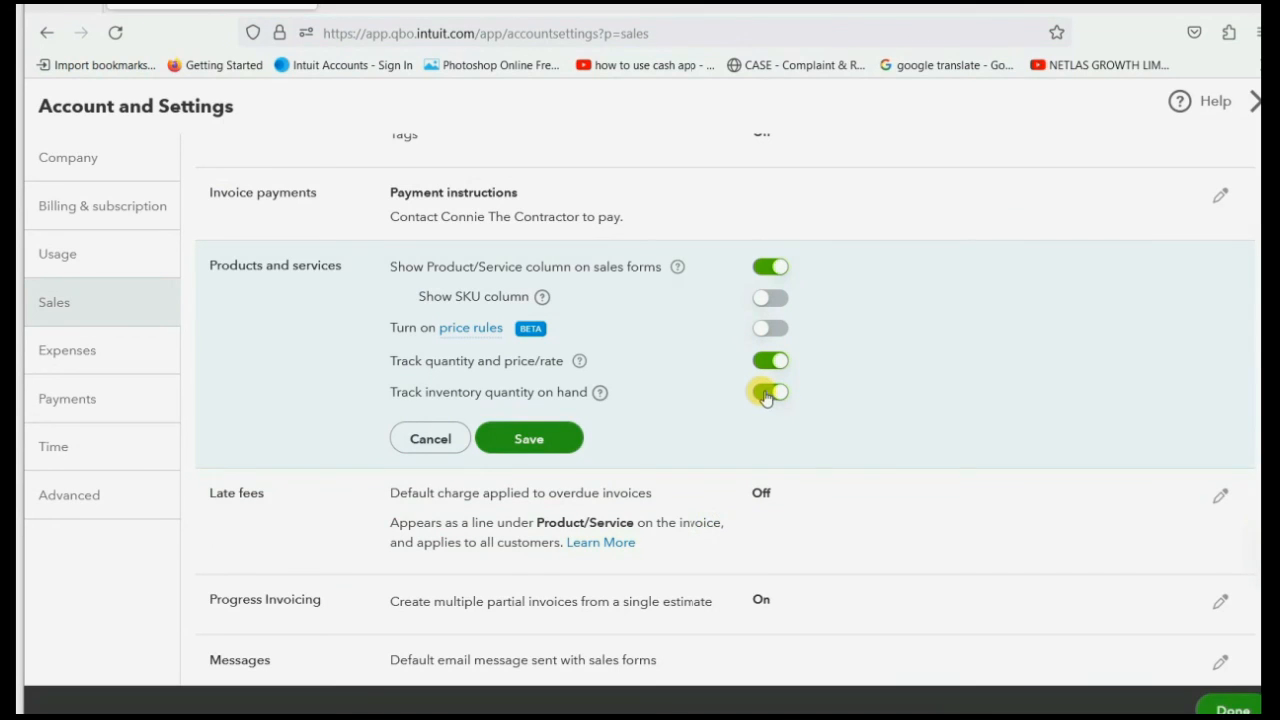
pyautogui.click(530, 439)
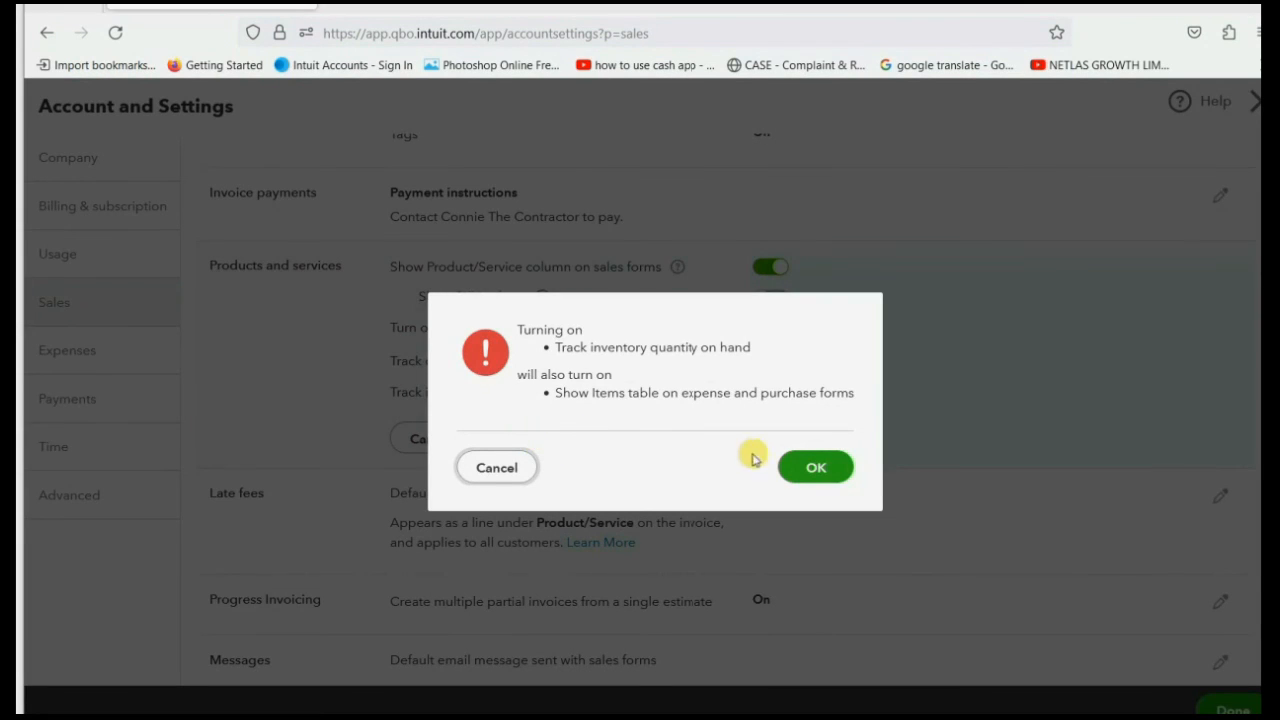
pyautogui.click(815, 466)
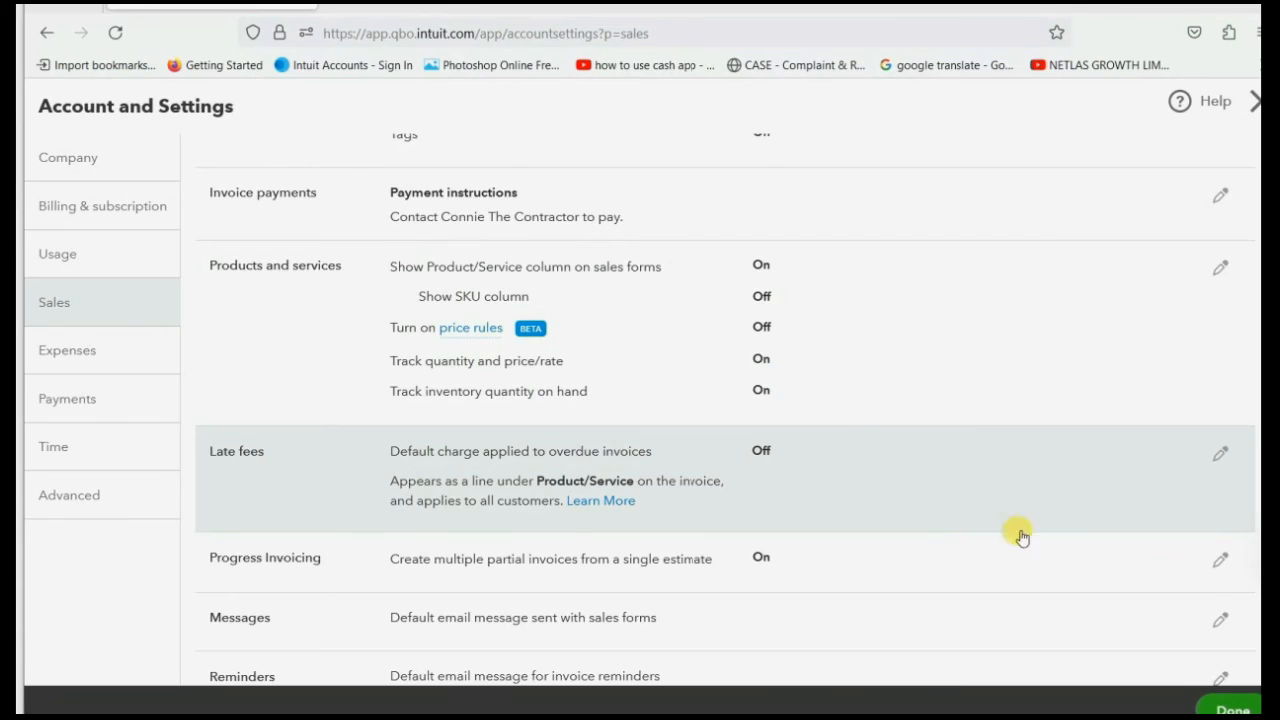
pyautogui.click(1224, 708)
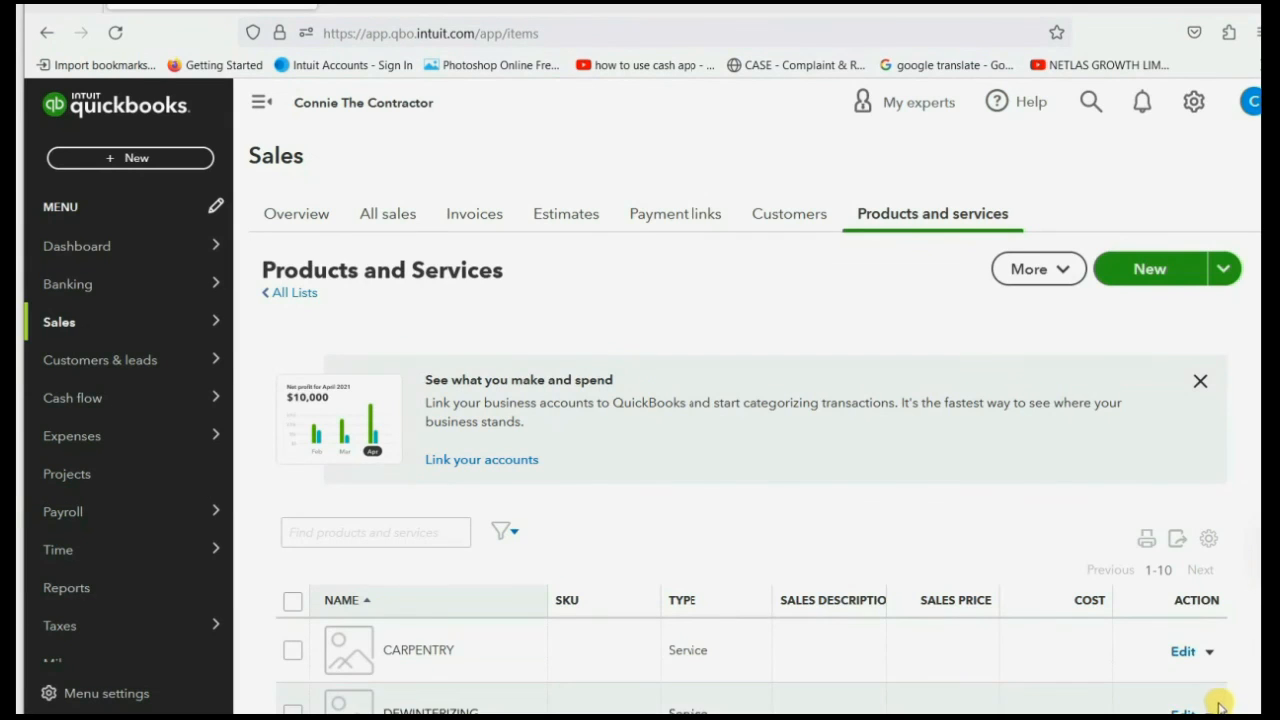
# - Open the products and services list and start a new non-inventory item
pyautogui.moveTo(97, 342)
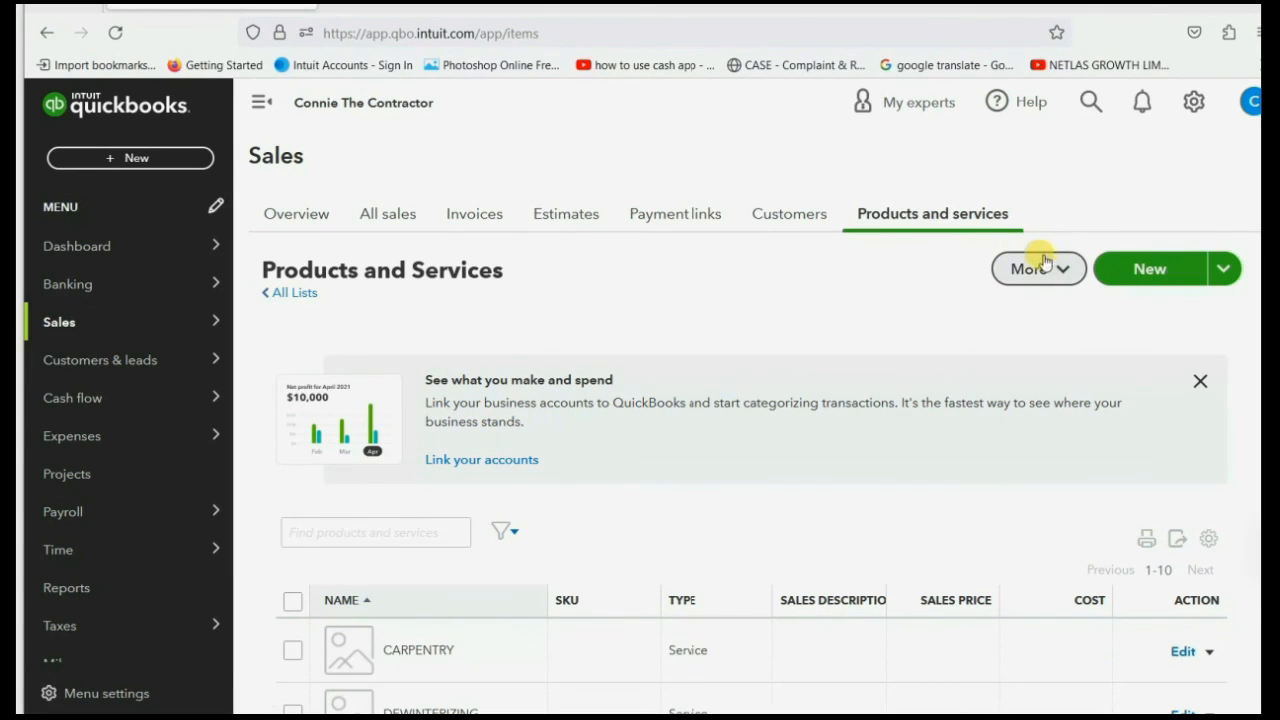
pyautogui.click(1193, 104)
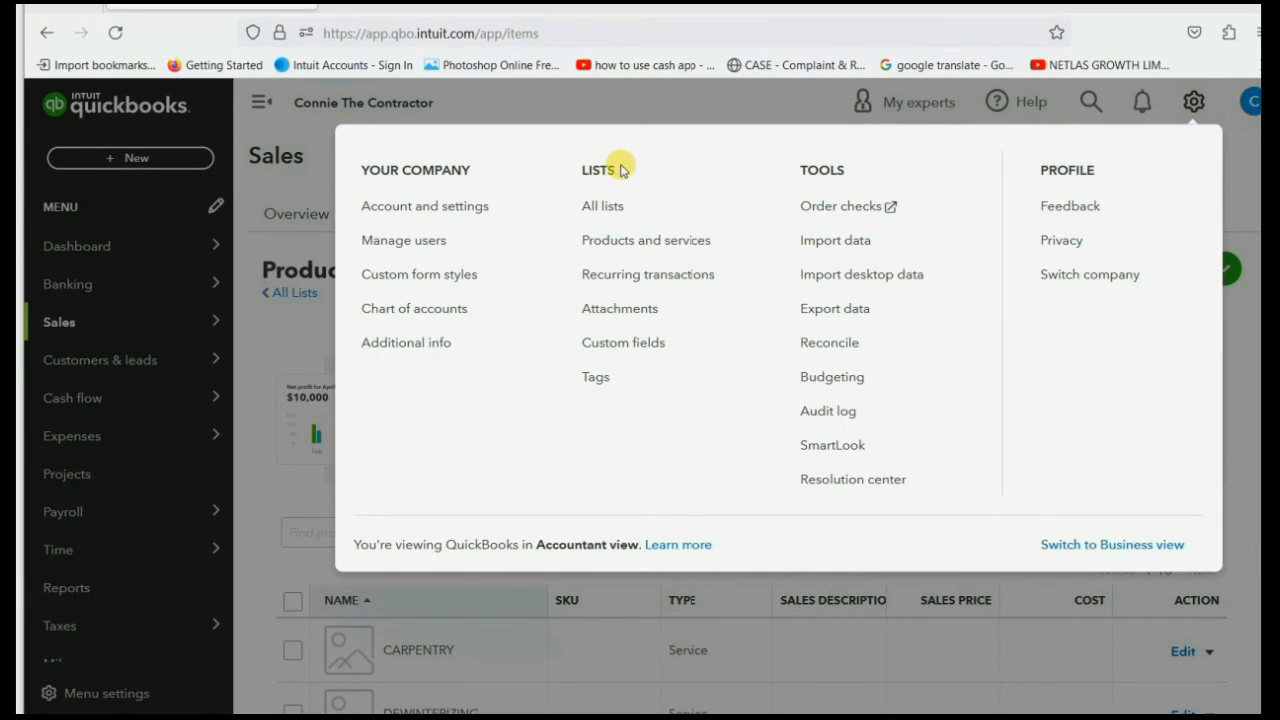
pyautogui.click(618, 240)
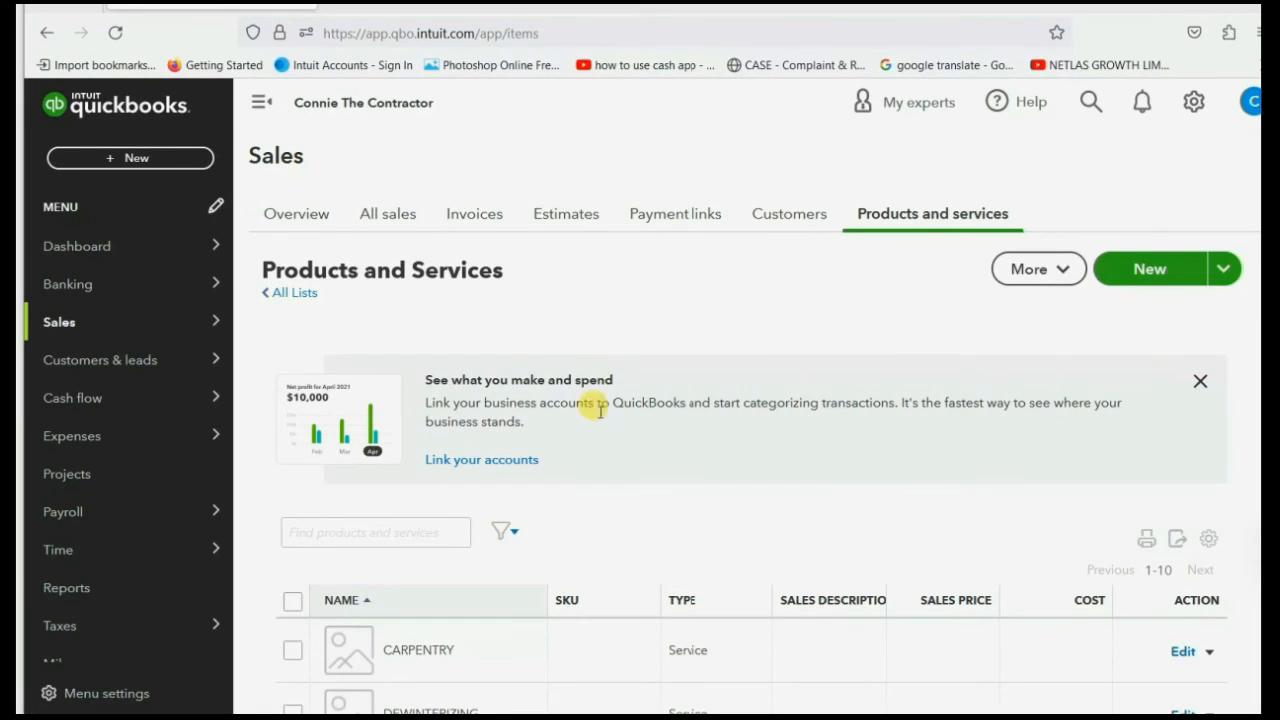
pyautogui.scroll(-2, 636, 595)
pyautogui.scroll(2, 628, 570)
pyautogui.click(1142, 270)
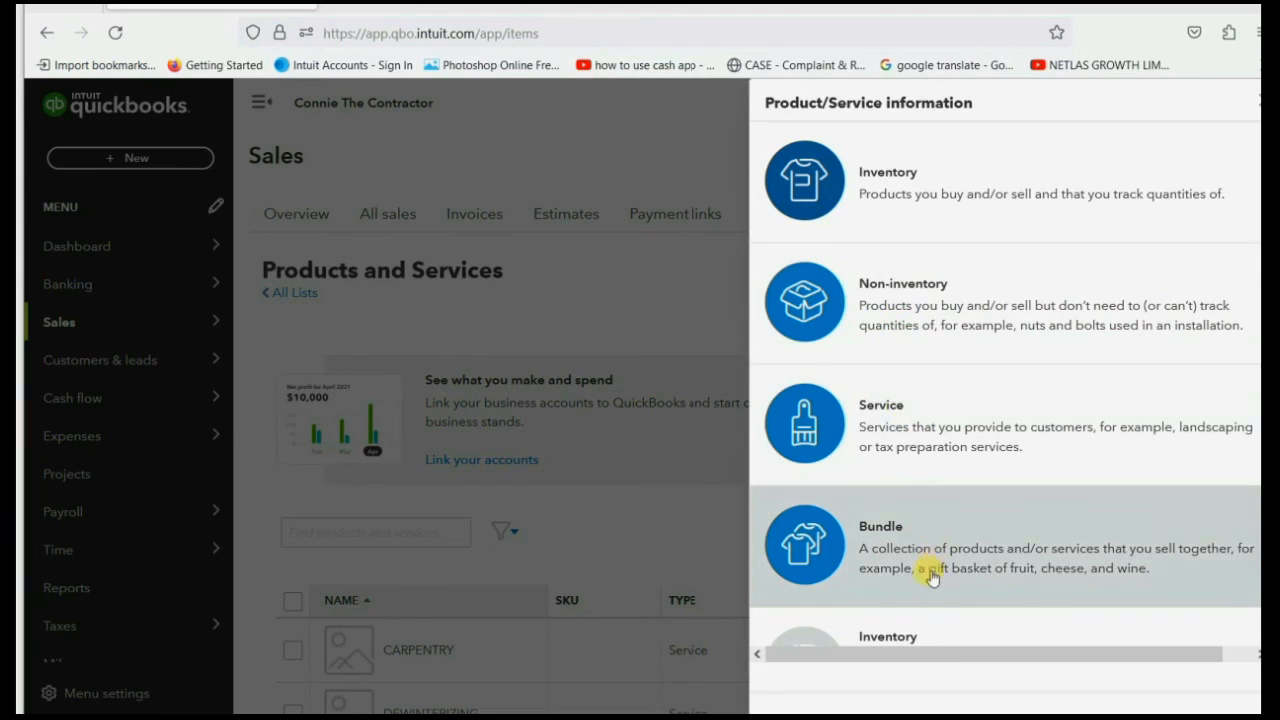
pyautogui.click(926, 309)
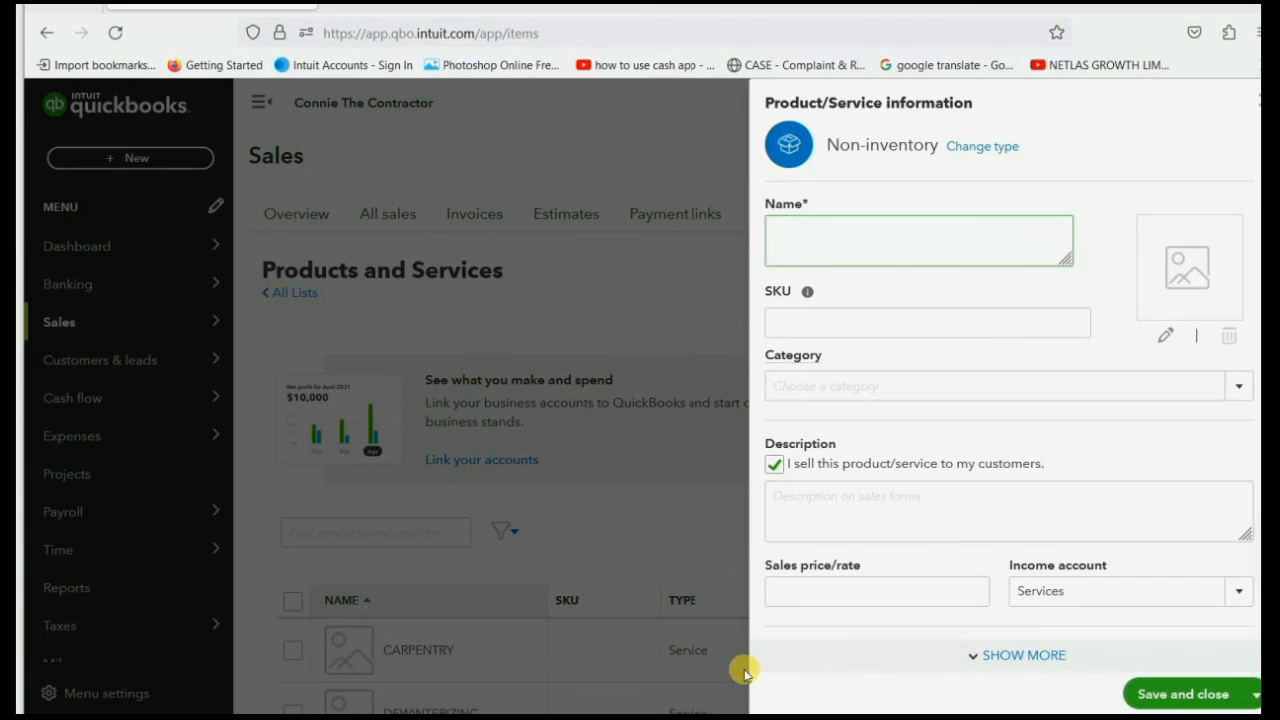
# - Name the new item SHEETROCK, with a sales price of 5 and INDOOR JOB MATERIALS INCOME as its income account
pyautogui.write('SHEETROCK')
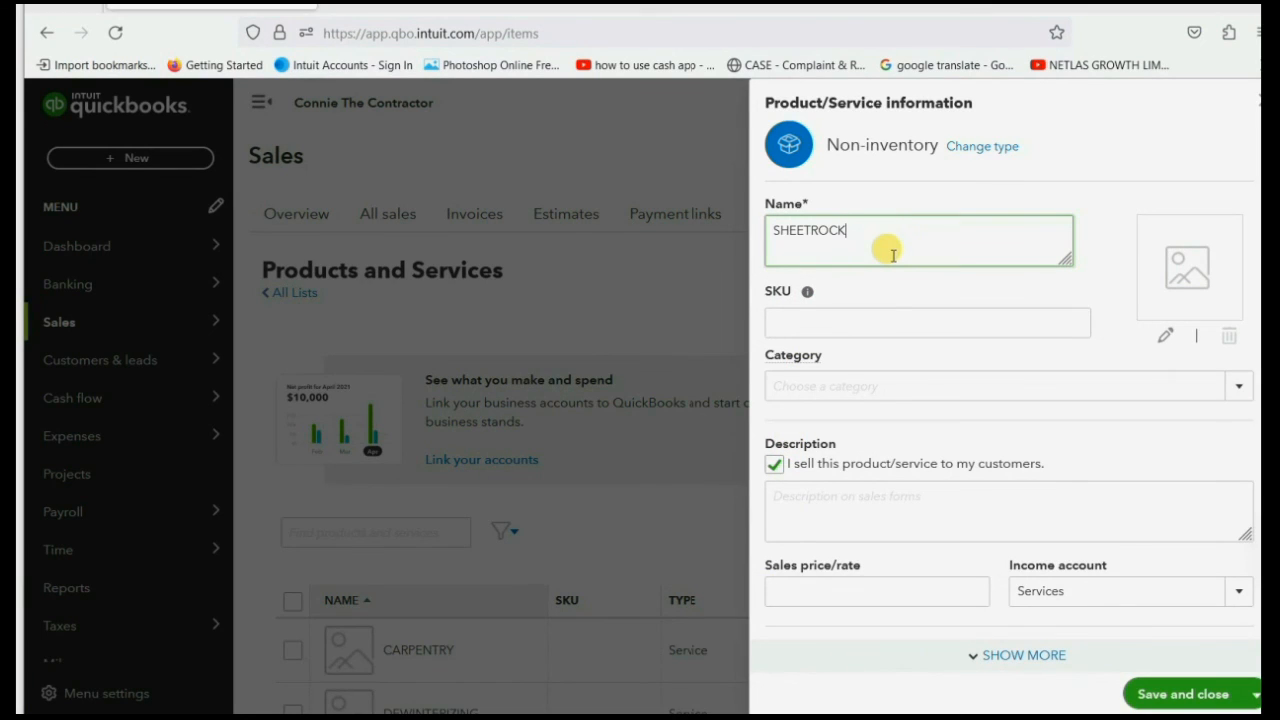
pyautogui.scroll(-1, 880, 290)
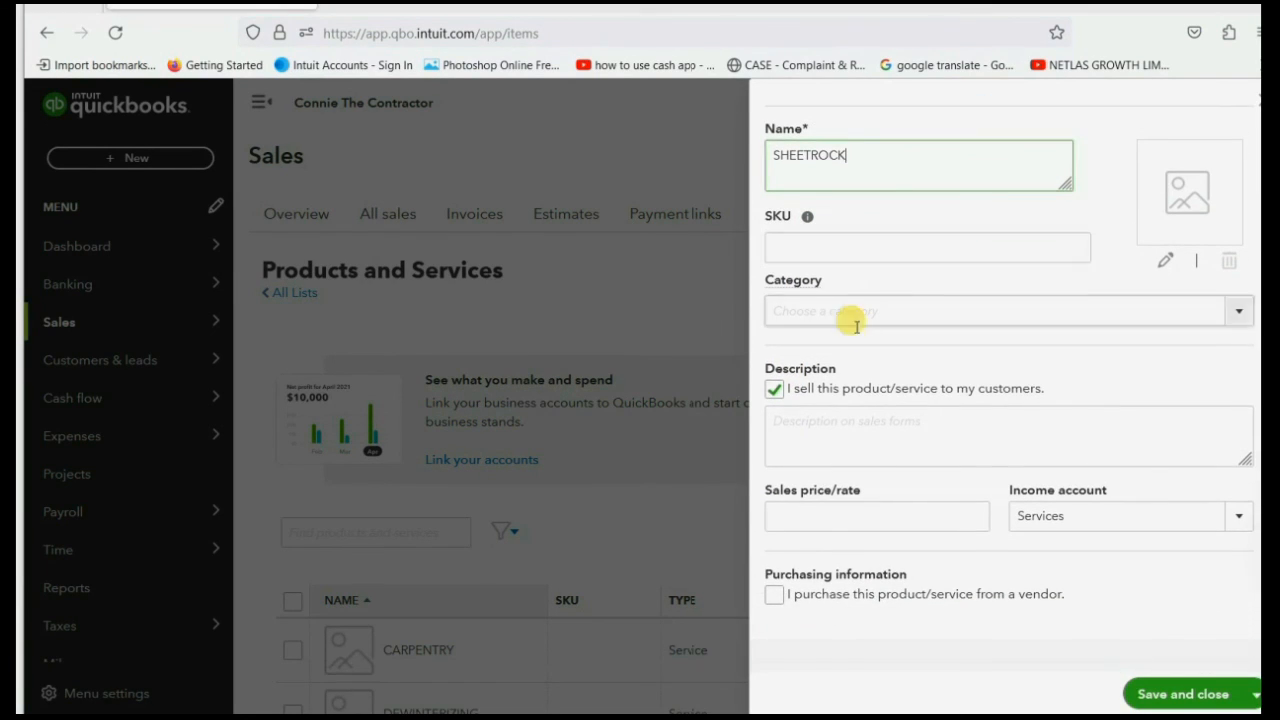
pyautogui.click(812, 505)
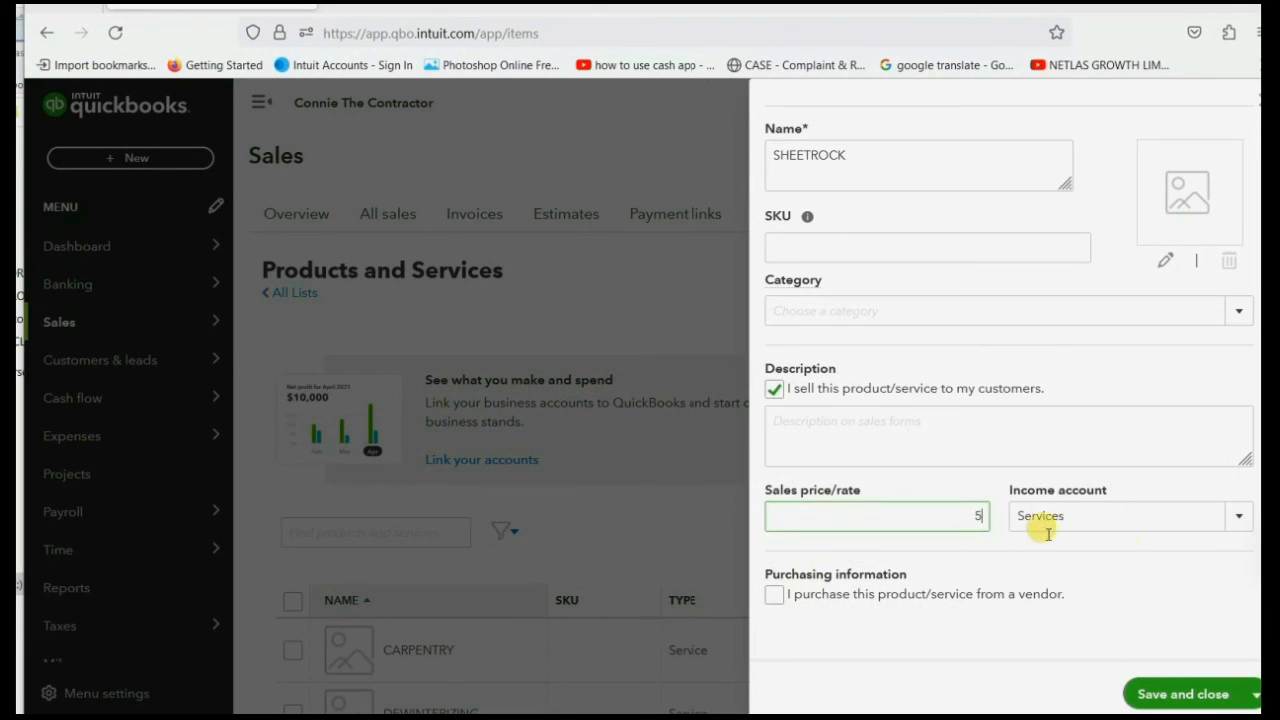
pyautogui.click(1237, 521)
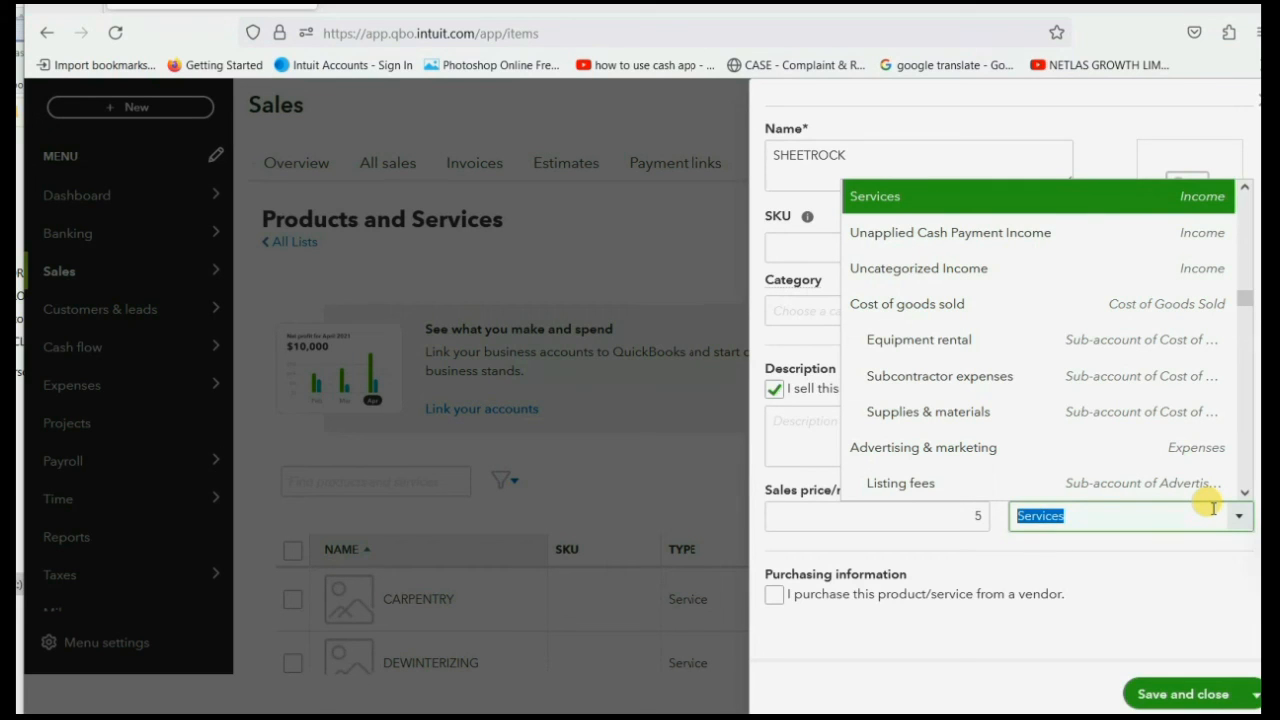
pyautogui.write('InD')
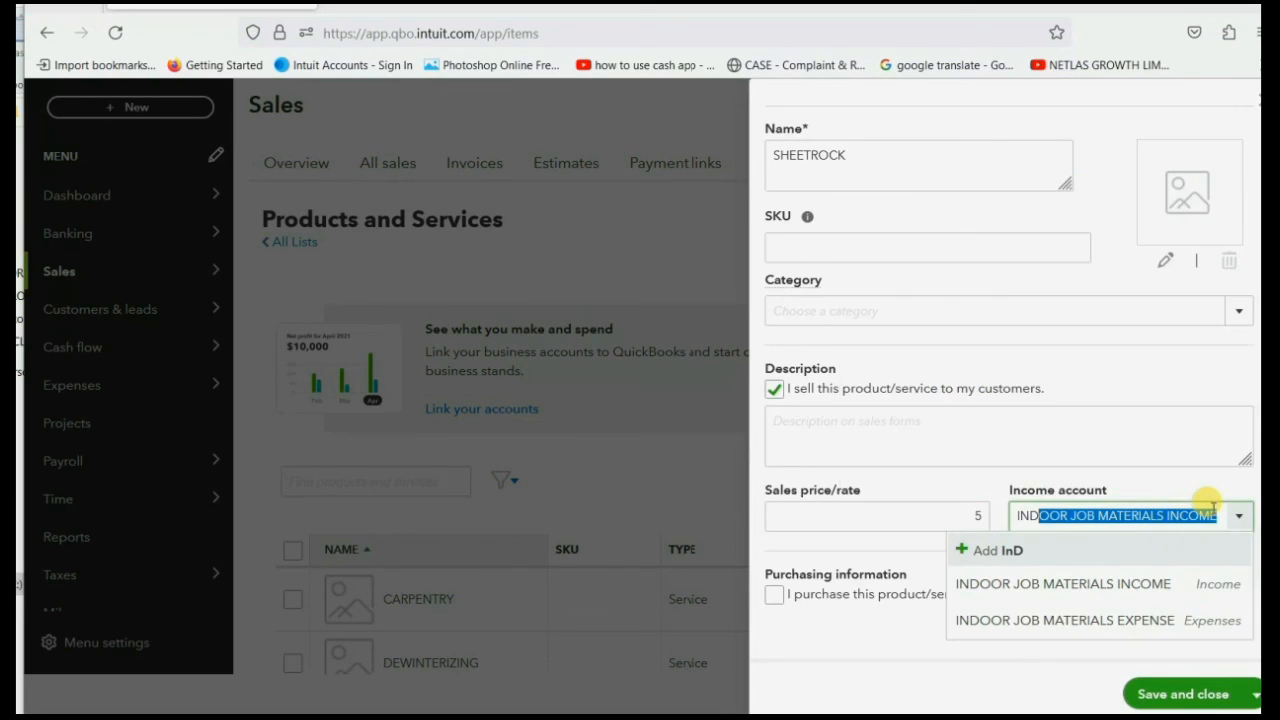
pyautogui.click(1183, 588)
pyautogui.moveTo(1110, 489)
pyautogui.mouseDown()
pyautogui.moveTo(1024, 488)
pyautogui.moveTo(1095, 489)
pyautogui.mouseUp()
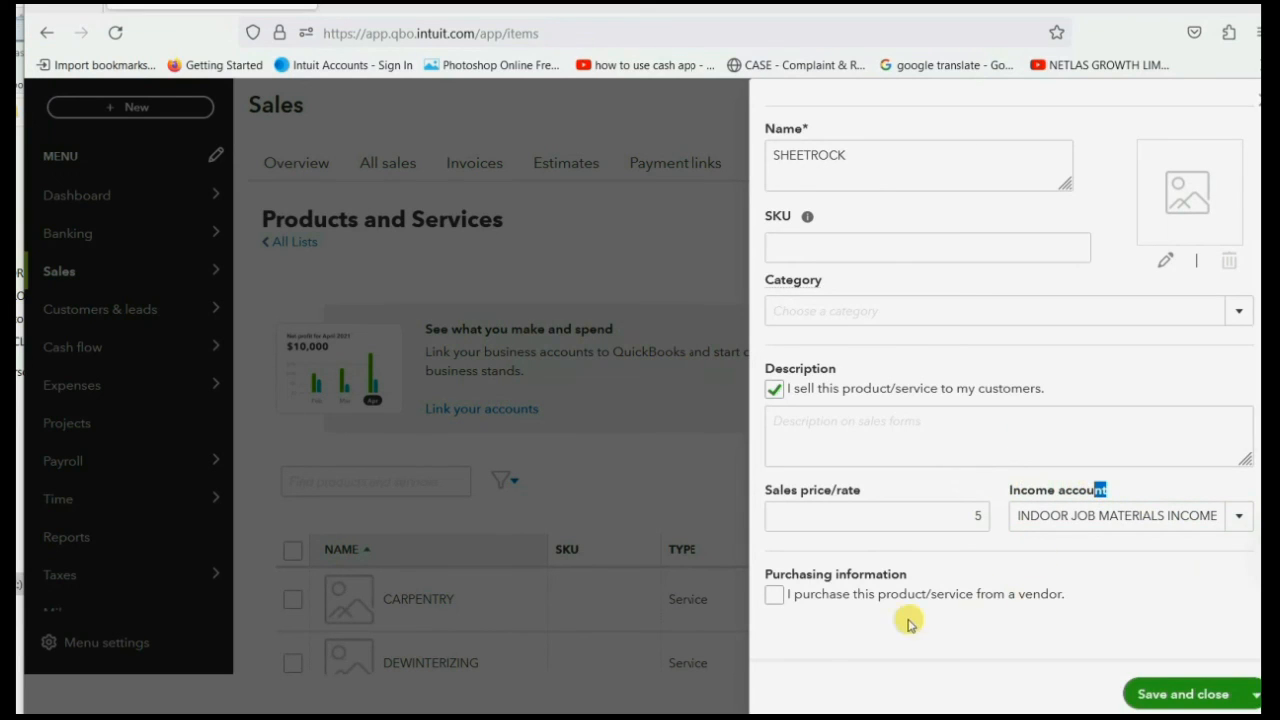
# - Mark SHEETROCK as purchased from a vendor, with a cost of 3 and INDOOR JOB MATERIALS EXPENSE as its expense account
pyautogui.click(777, 601)
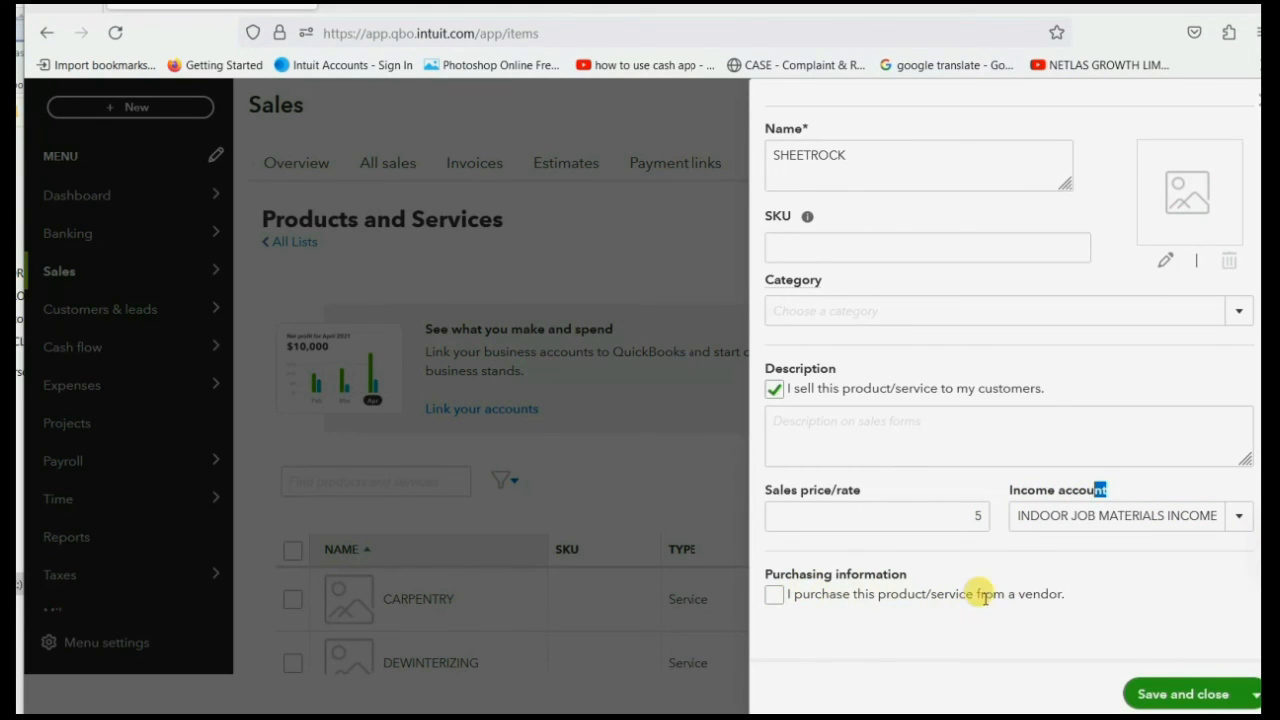
pyautogui.click(775, 594)
pyautogui.scroll(-2, 838, 540)
pyautogui.click(848, 536)
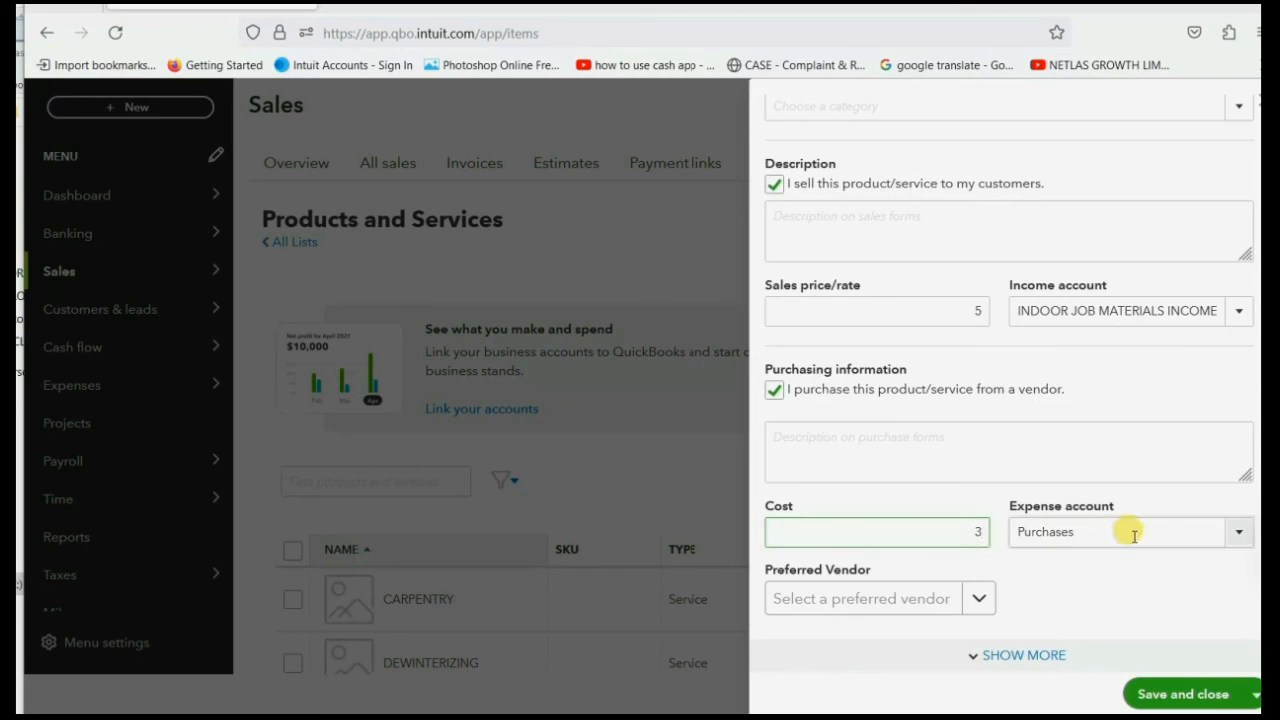
pyautogui.click(1234, 533)
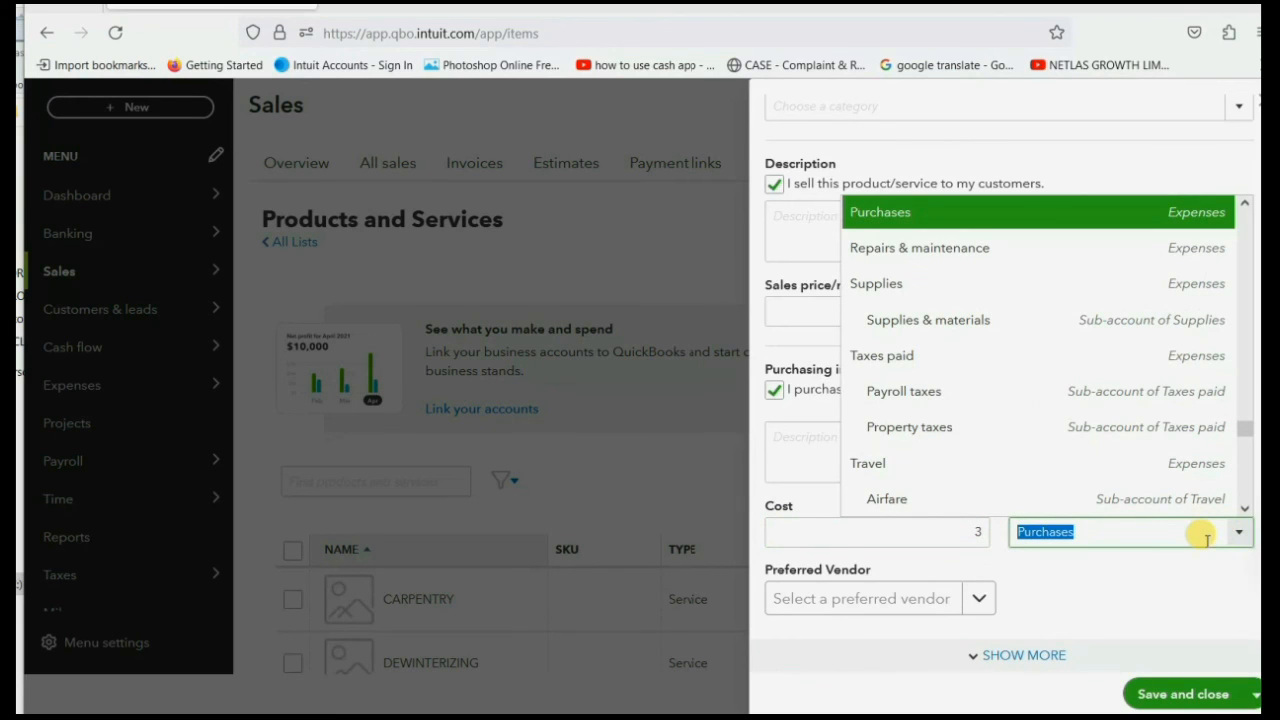
pyautogui.write('In')
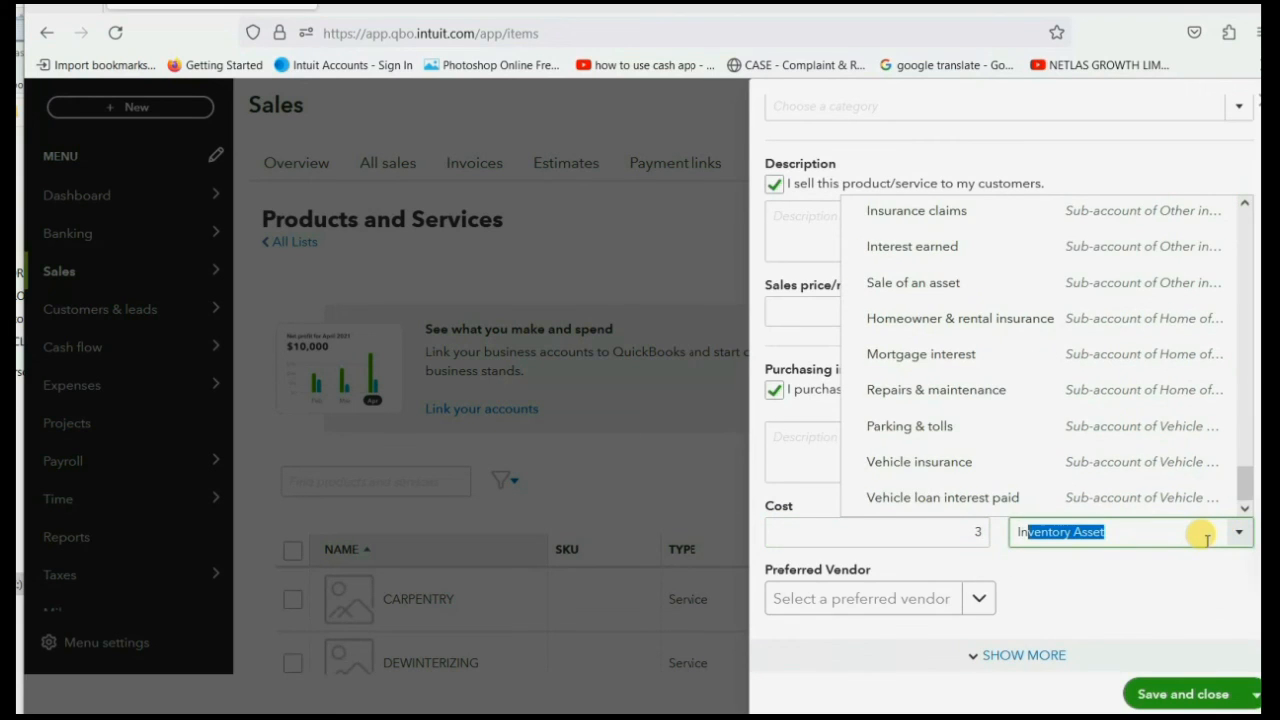
pyautogui.write('DOOR JOB MATERIALS INCOME')
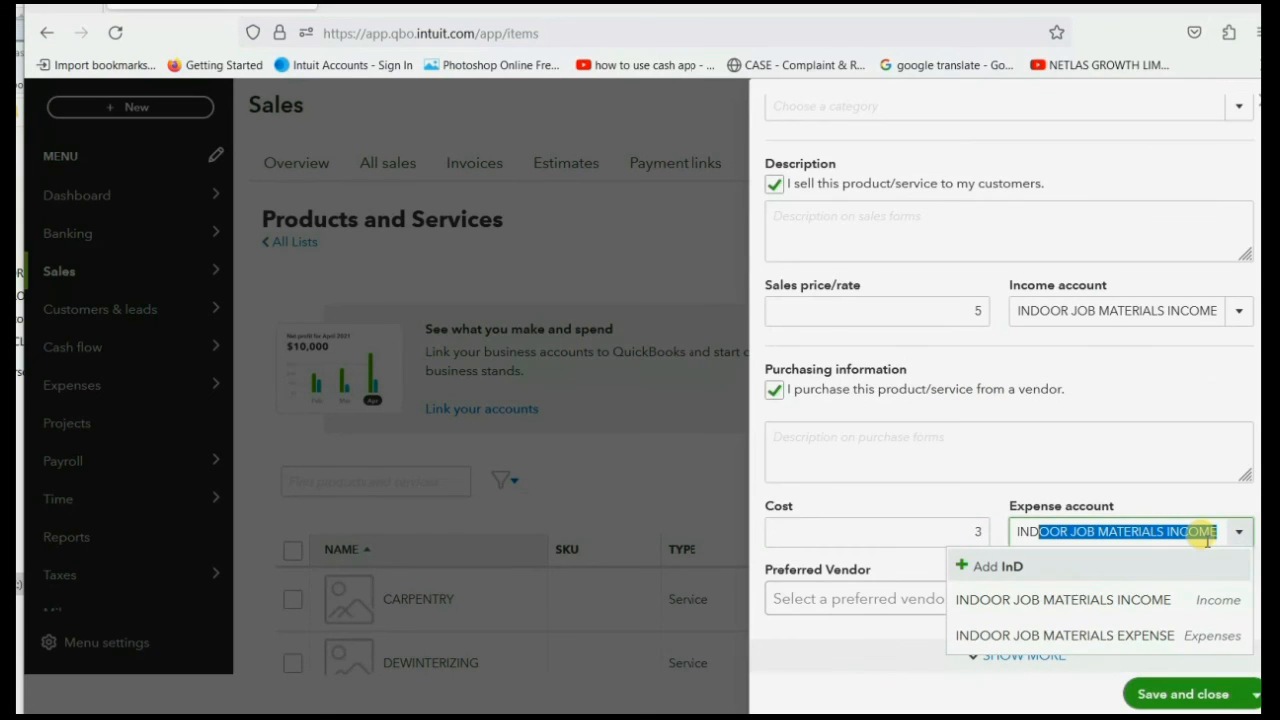
pyautogui.click(1170, 635)
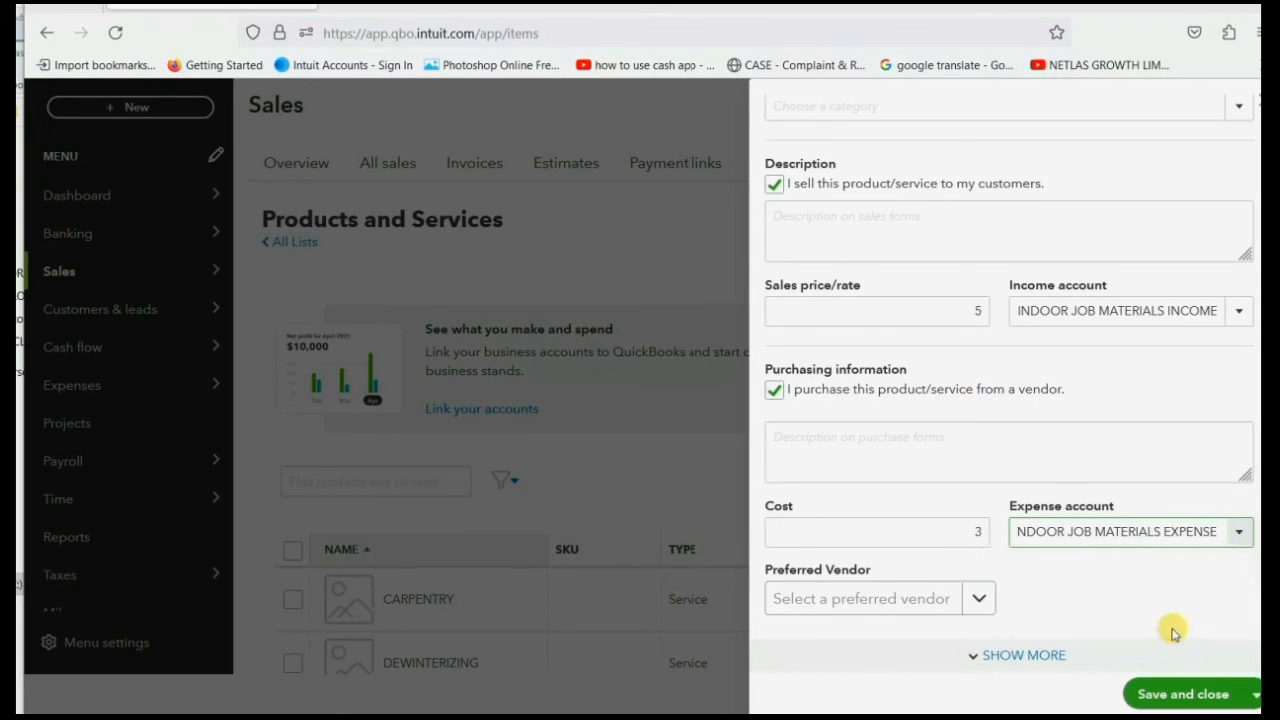
# - Check the SHEETROCK entries, save the item and close the blank item form that follows
pyautogui.scroll(3, 1009, 378)
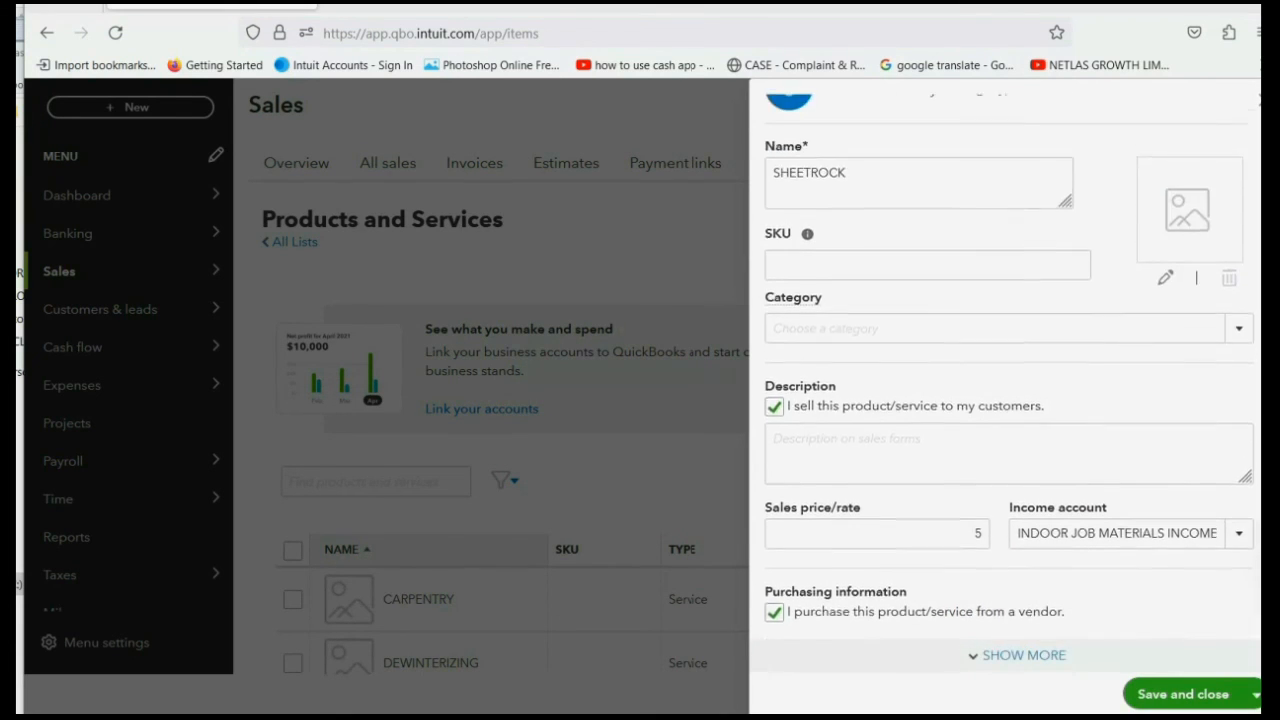
pyautogui.scroll(-3, 1009, 378)
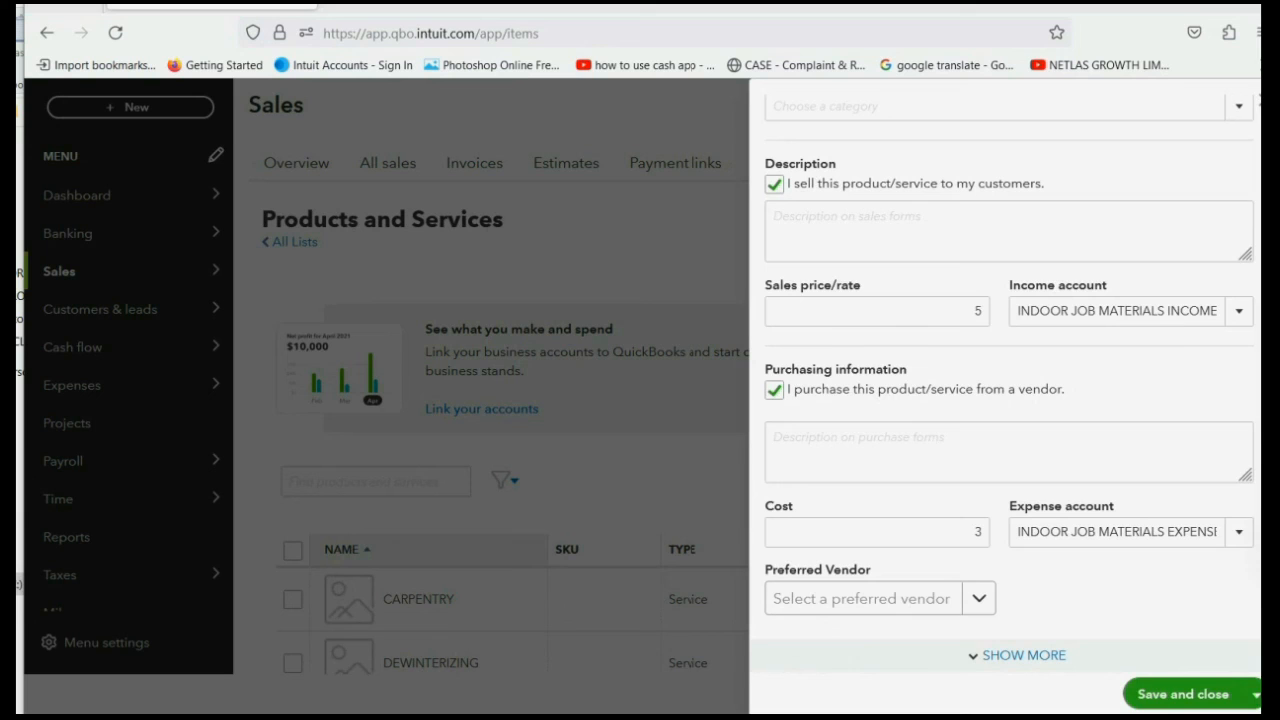
pyautogui.click(960, 531)
pyautogui.scroll(3, 956, 505)
pyautogui.scroll(-3, 956, 505)
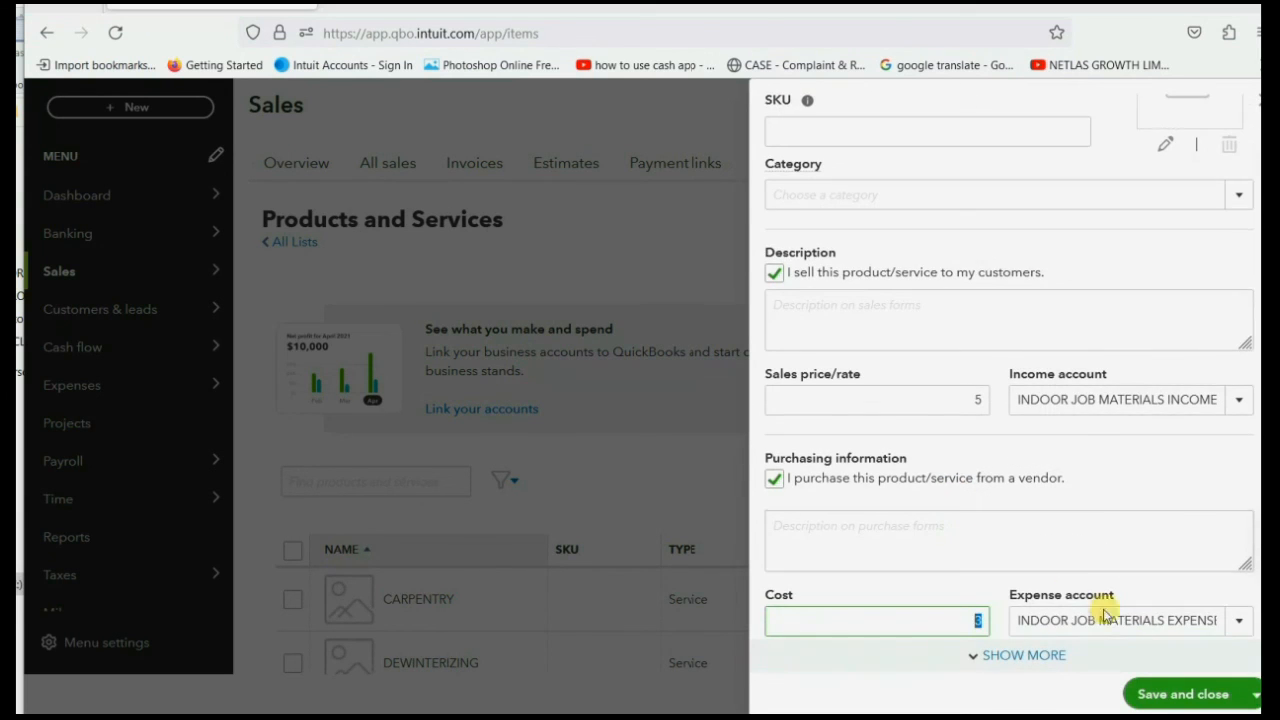
pyautogui.click(1252, 696)
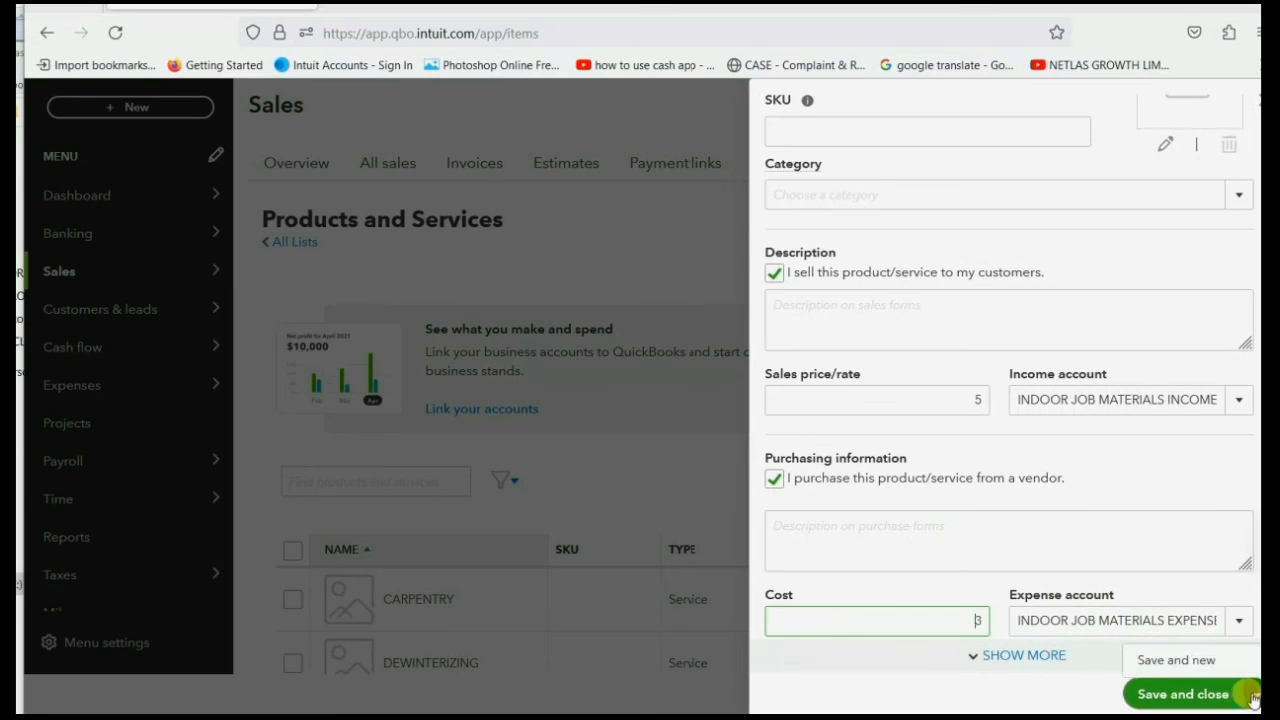
pyautogui.click(1177, 660)
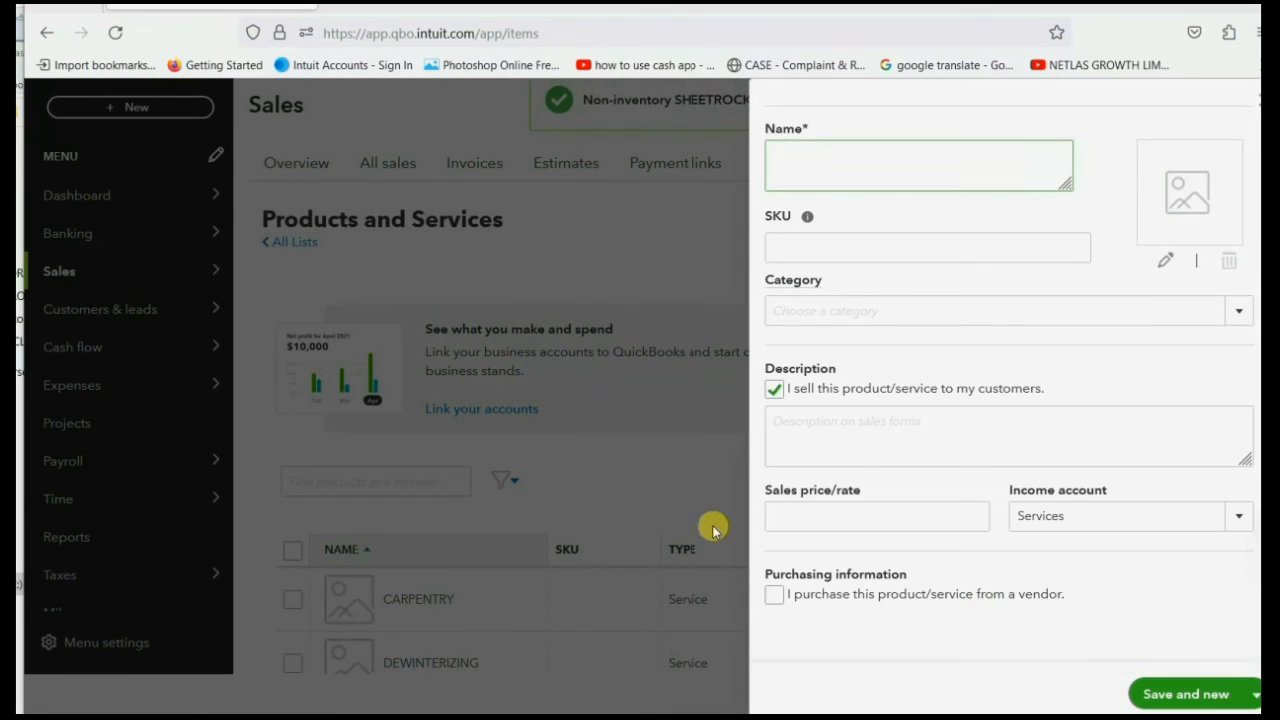
pyautogui.click(1257, 100)
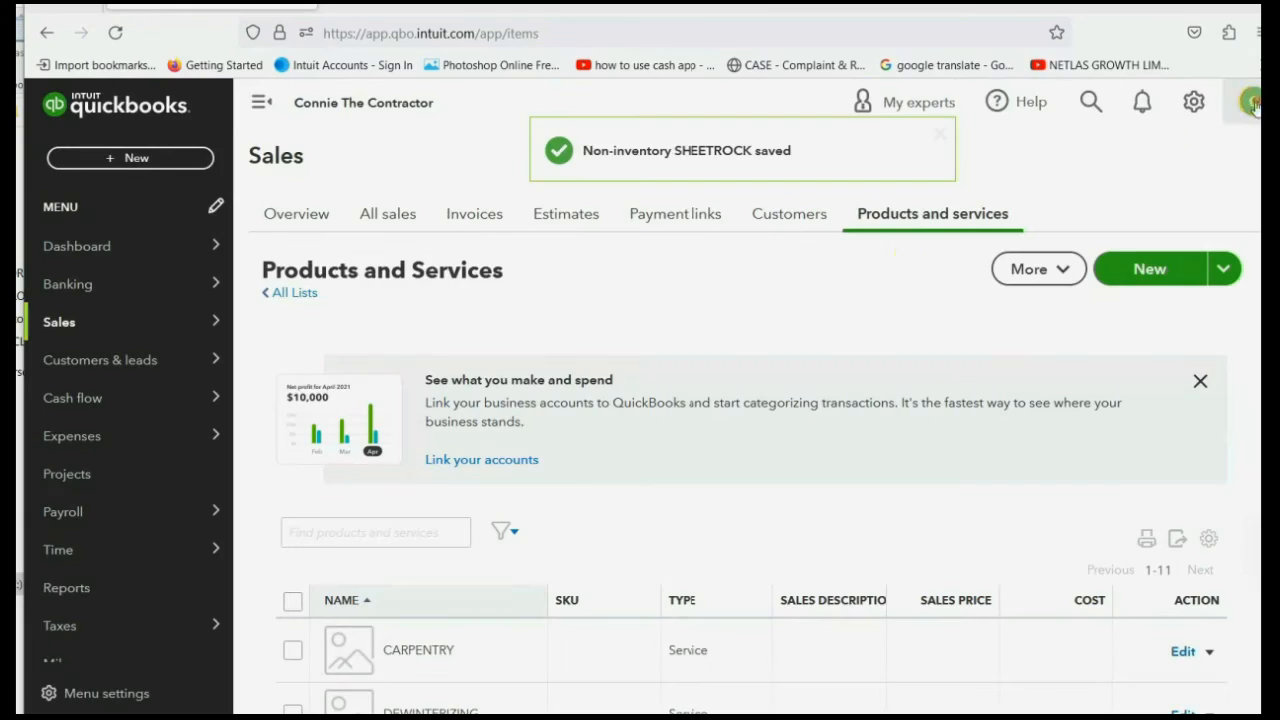
# - Review the products and services list for the SHEETROCK item's type, sales price and cost
pyautogui.scroll(-5, 671, 343)
pyautogui.scroll(-2, 671, 345)
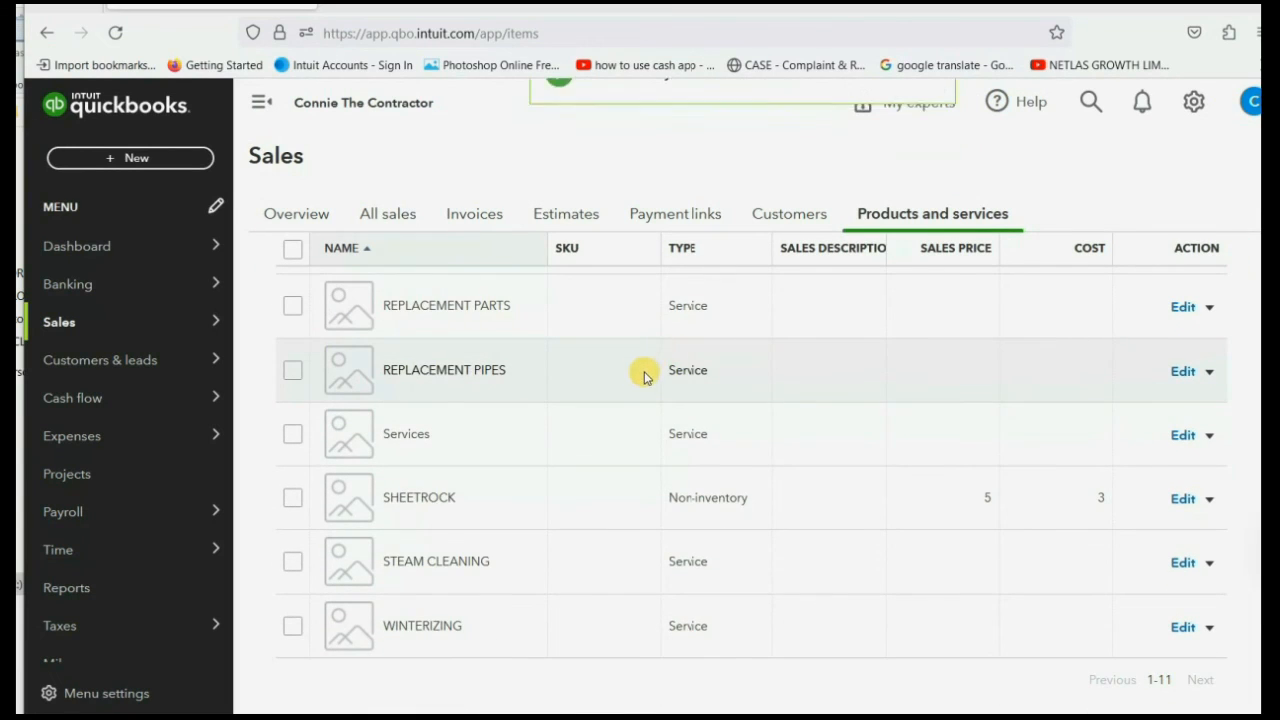
pyautogui.scroll(5, 643, 372)
pyautogui.scroll(-2, 643, 377)
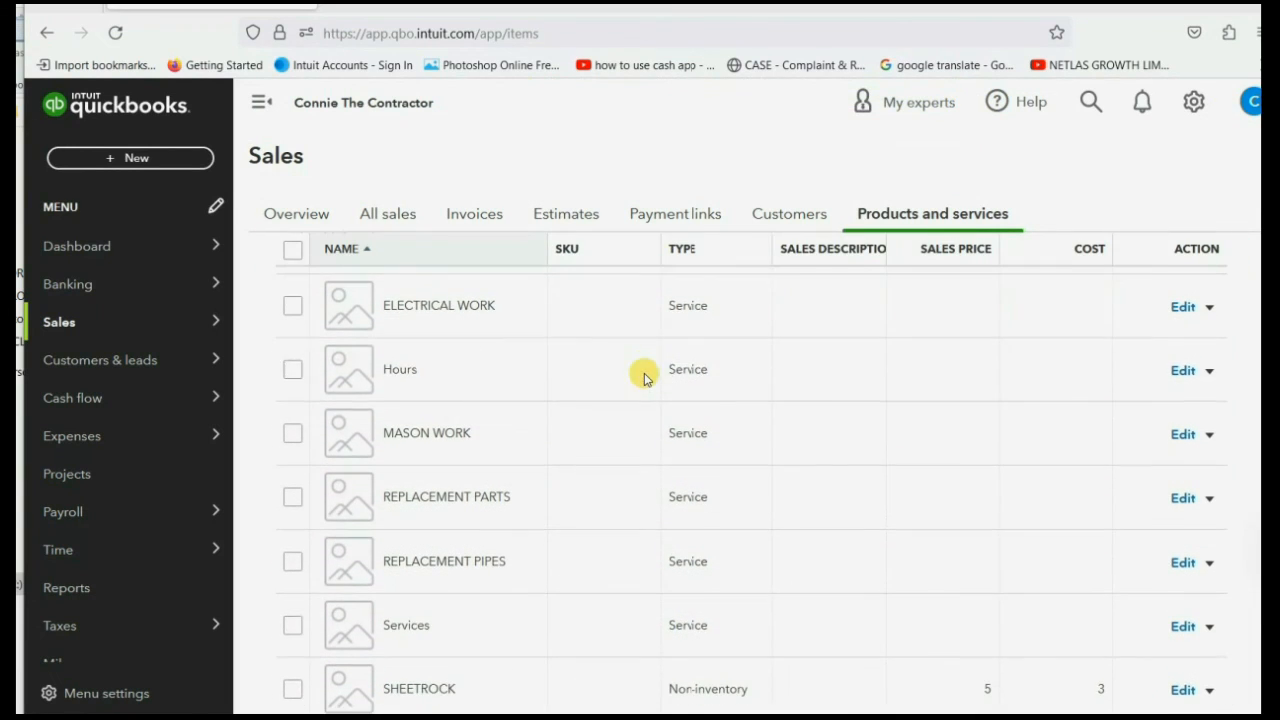
pyautogui.scroll(-1, 641, 378)
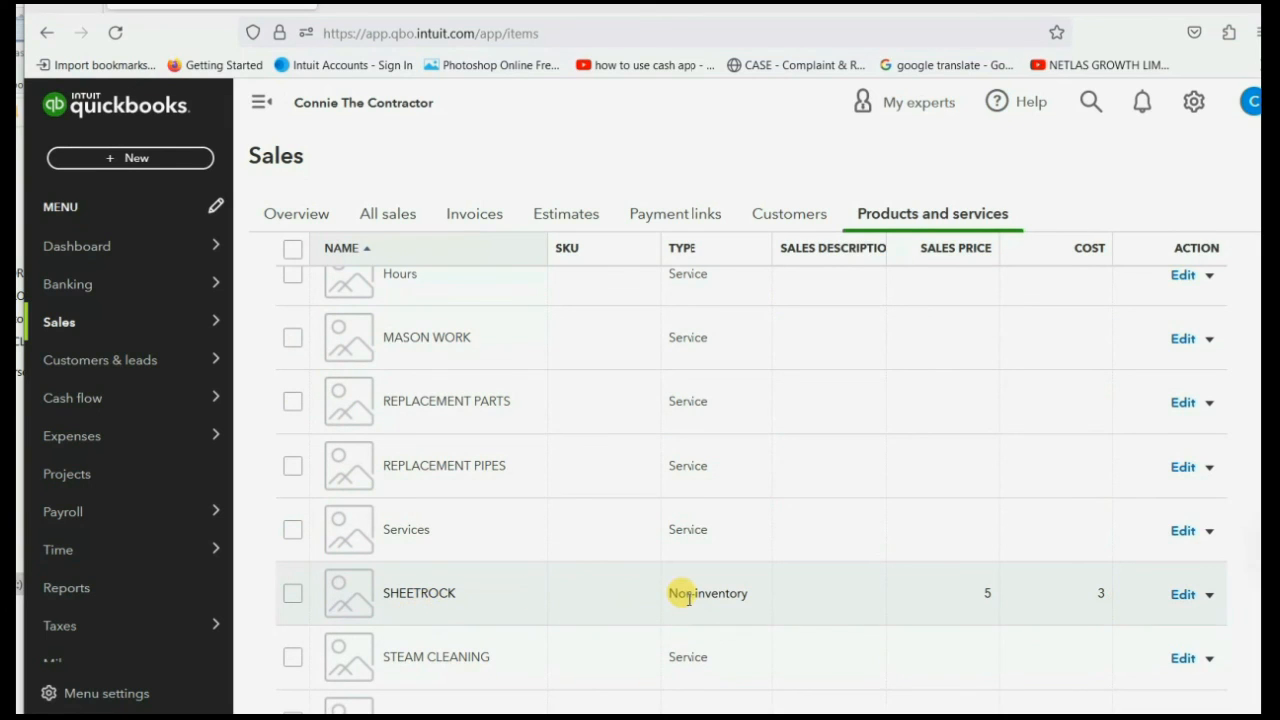
pyautogui.moveTo(688, 598); pyautogui.dragTo(727, 597)
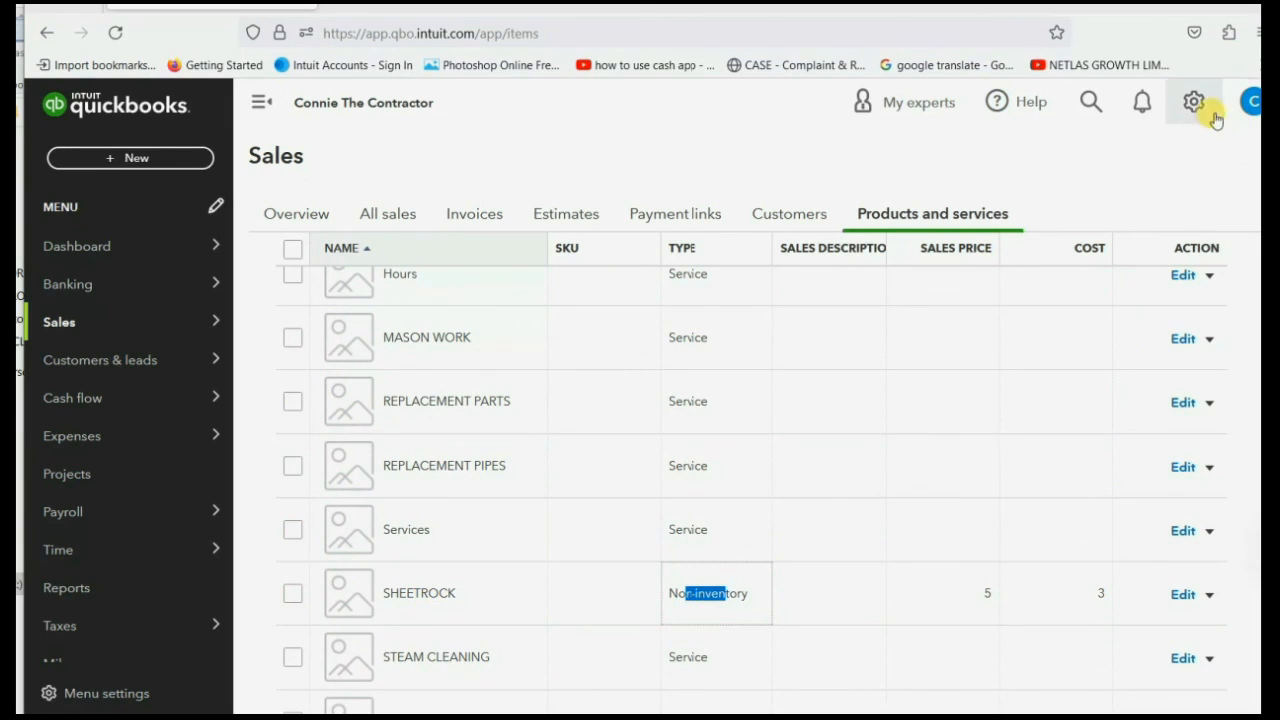
pyautogui.scroll(5, 1248, 366)
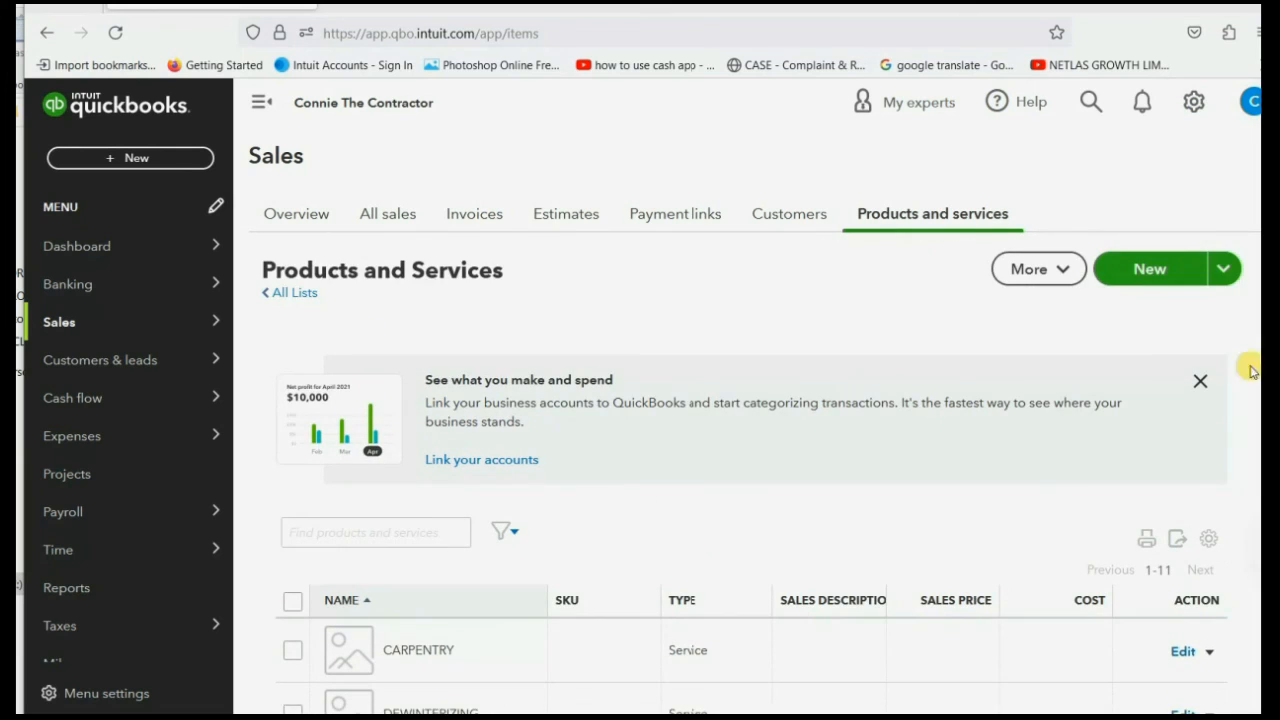
# - Check the bracket details in the PowerPoint slide show, and create a new non-inventory item named BRACKETS
pyautogui.click(1146, 266)
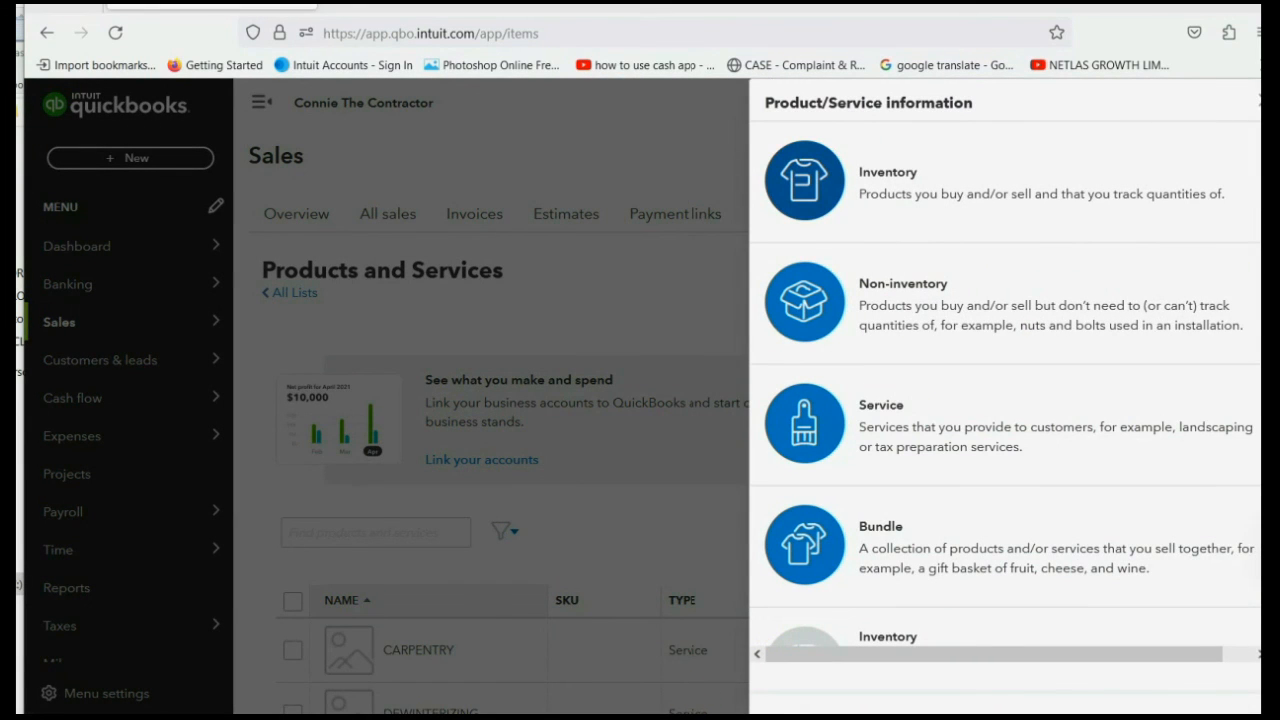
pyautogui.moveTo(672, 717)
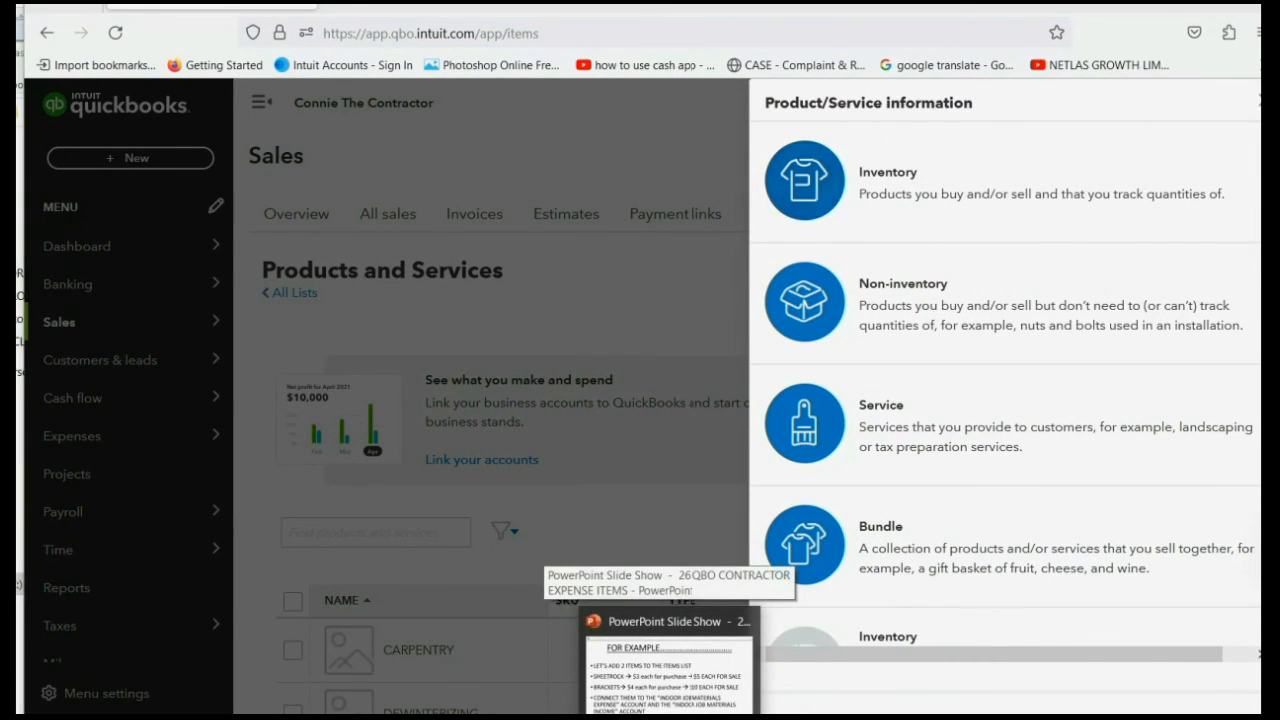
pyautogui.click(672, 670)
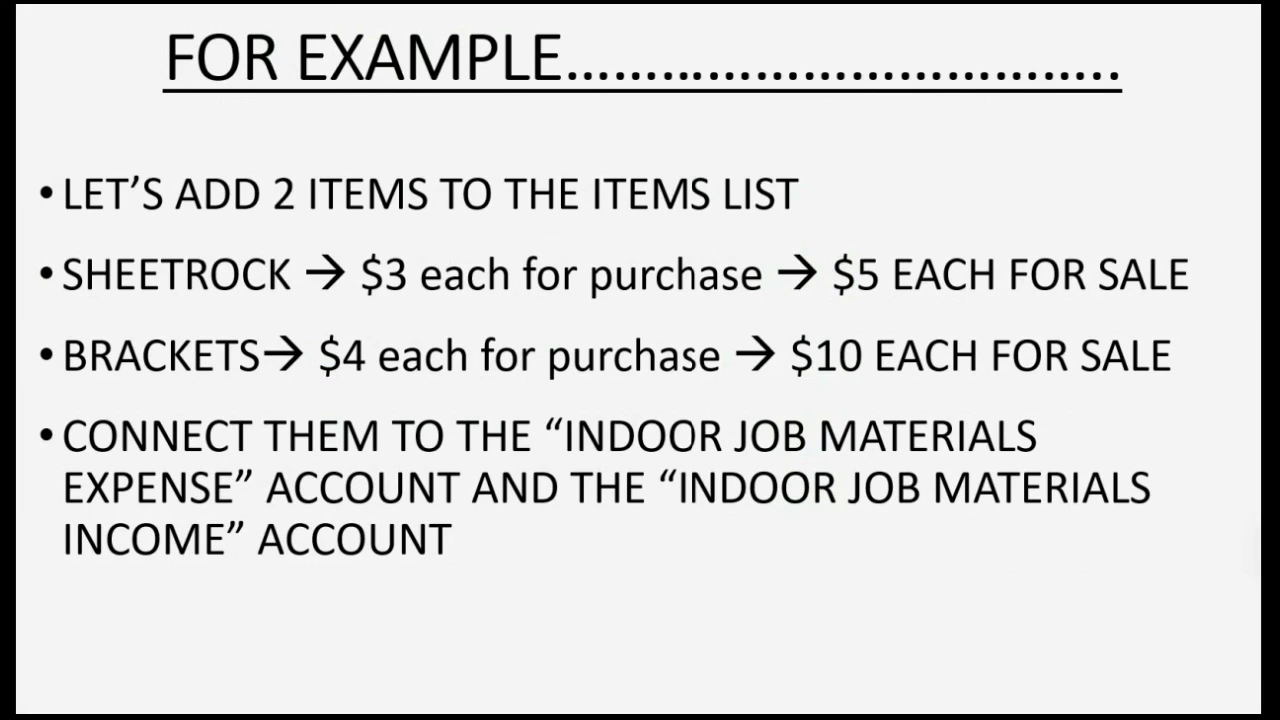
pyautogui.hotkey('alt', 'Tab')
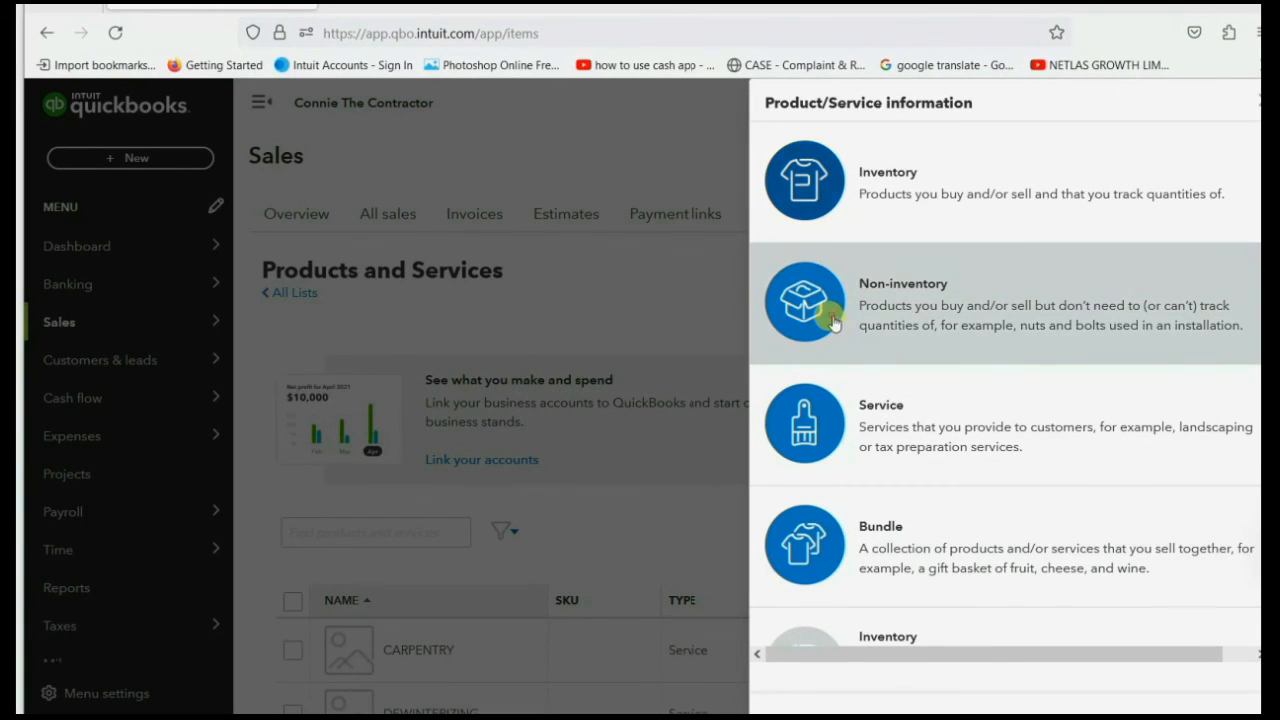
pyautogui.click(834, 317)
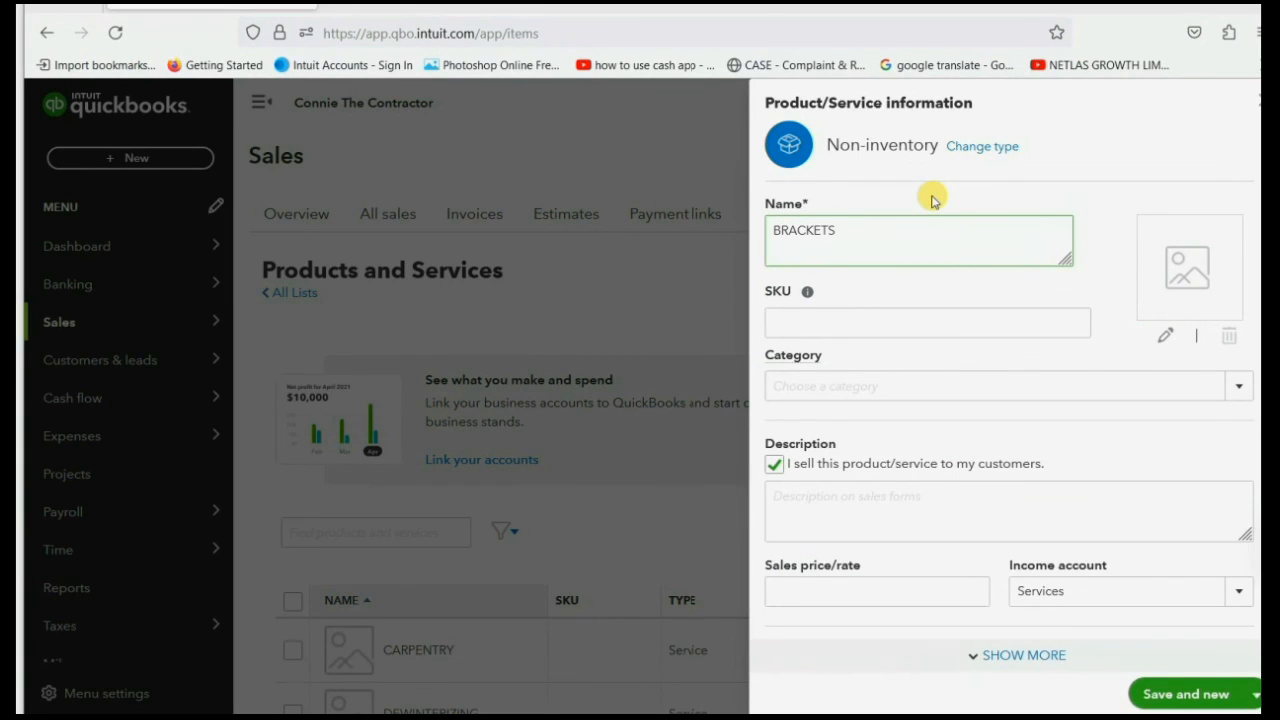
# - Set the BRACKETS sales price to 10 and its income account to INDOOR JOB MATERIALS INCOME
pyautogui.click(897, 596)
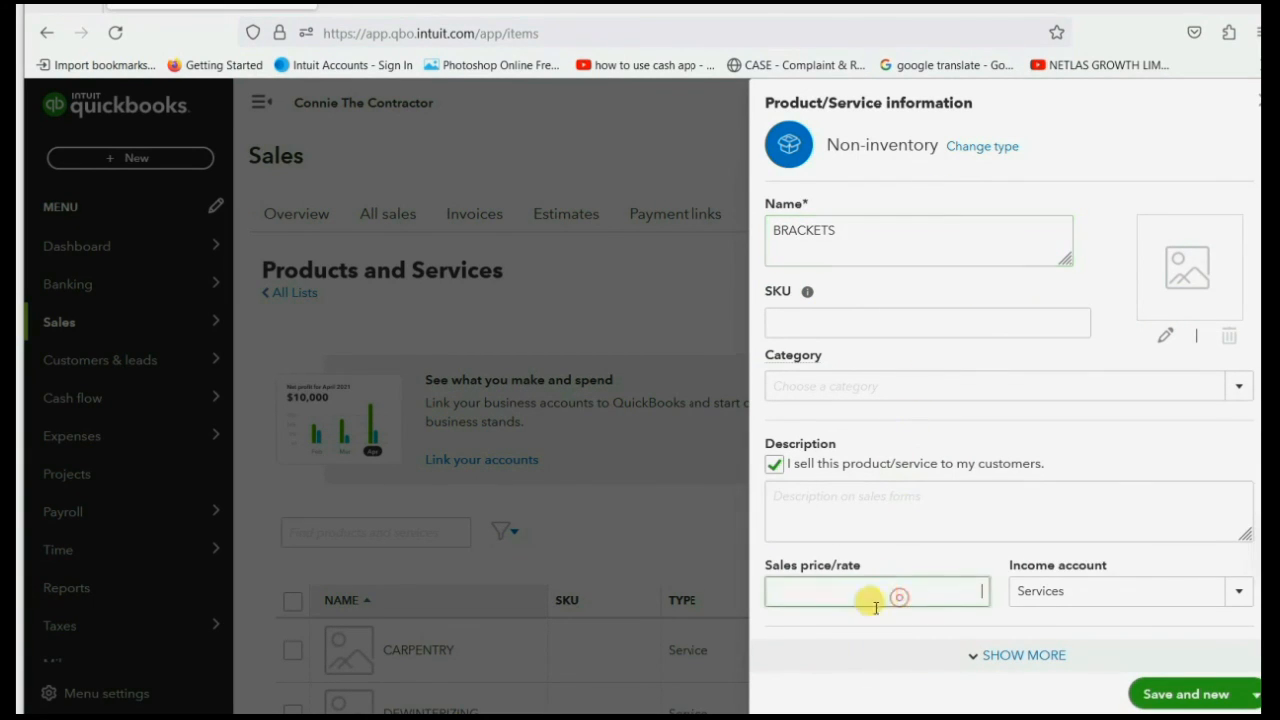
pyautogui.hotkey('alt', 'Tab')
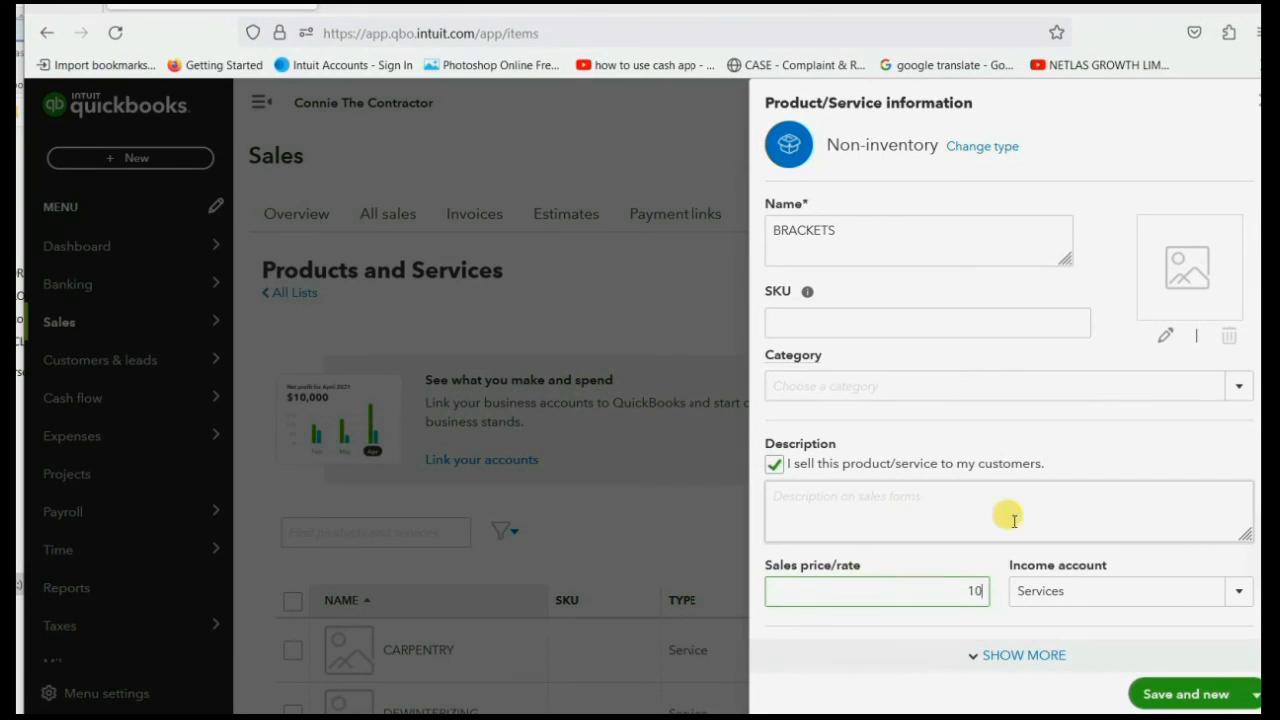
pyautogui.click(1230, 588)
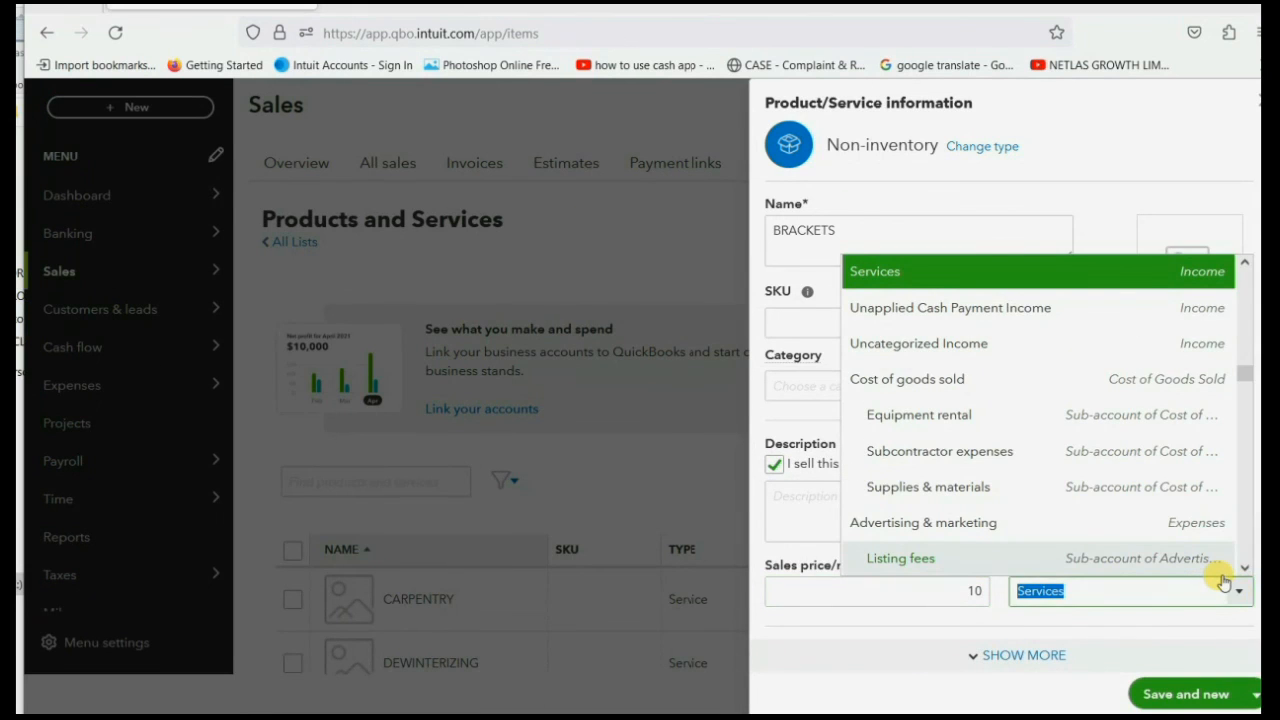
pyautogui.write('InD')
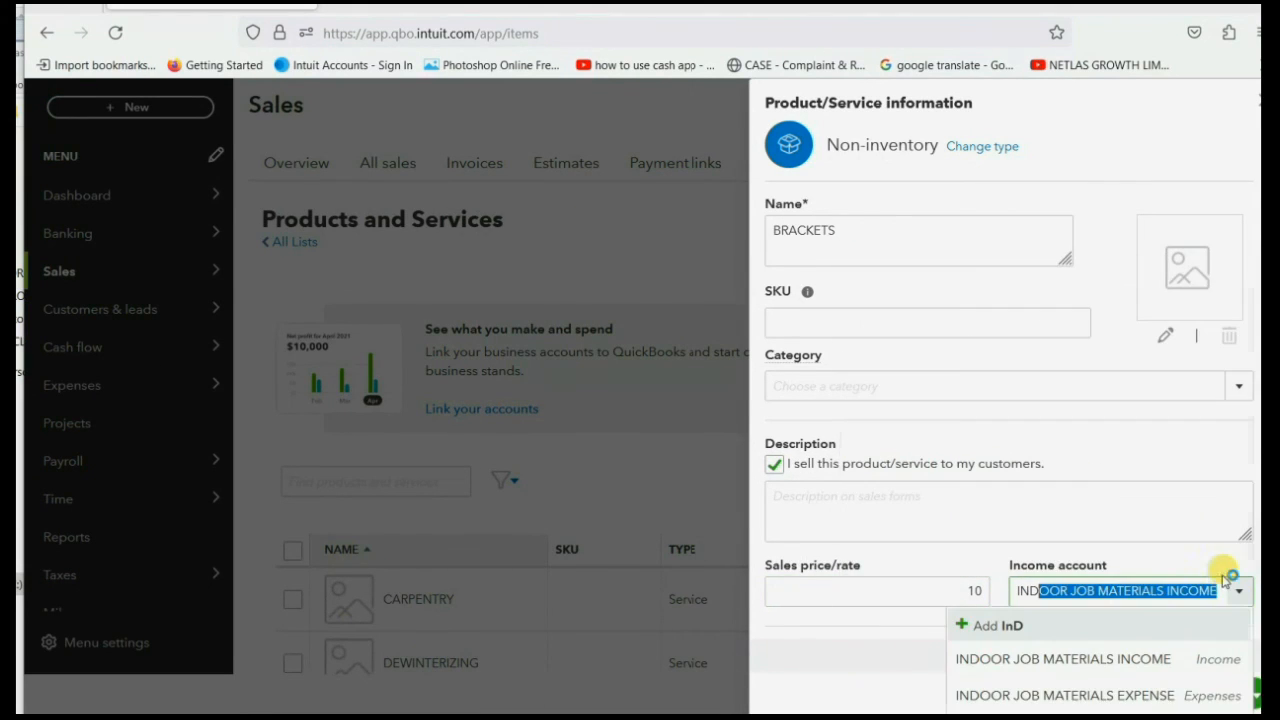
pyautogui.click(1118, 659)
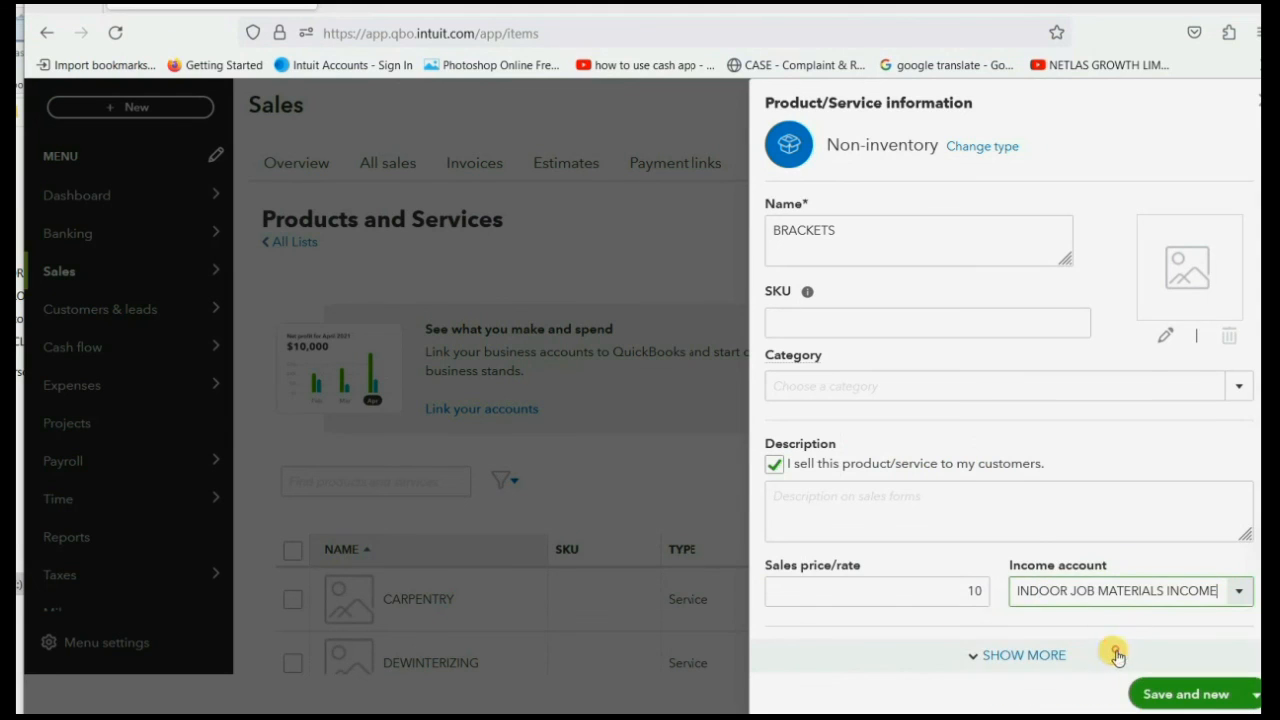
# - Mark BRACKETS as purchased from a vendor and set its expense account to INDOOR JOB MATERIALS EXPENSE
pyautogui.click(1050, 651)
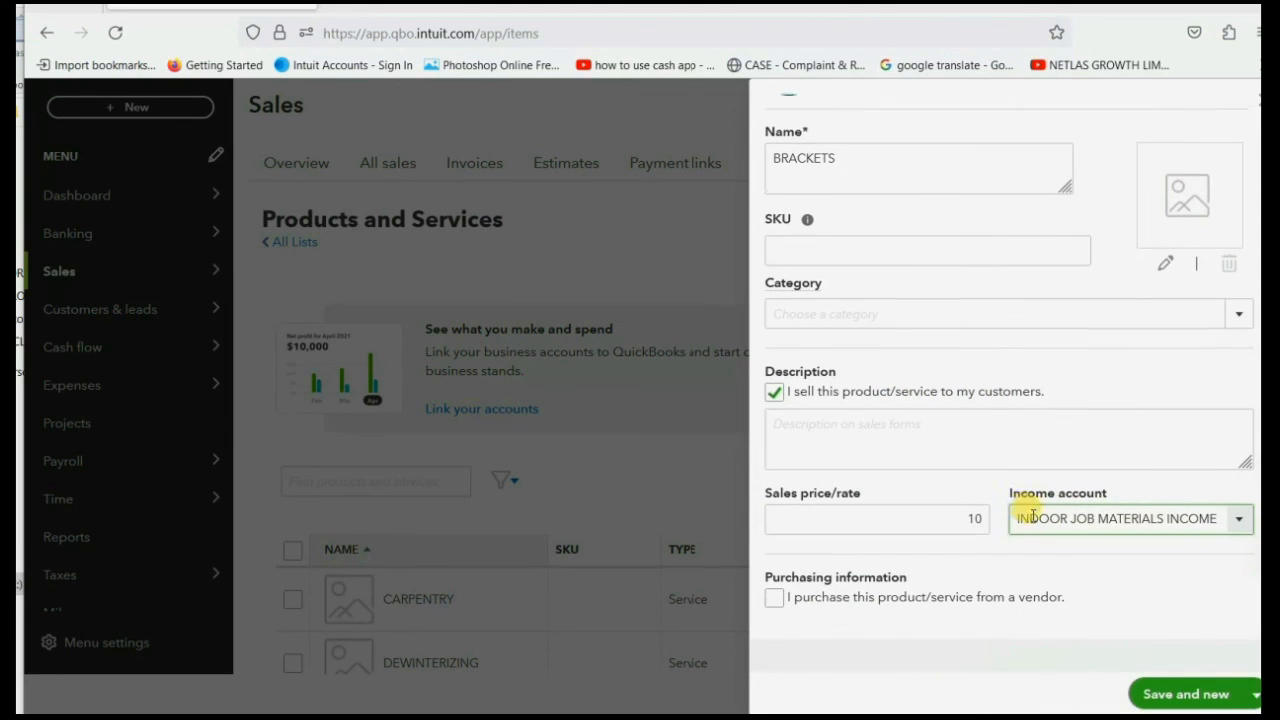
pyautogui.click(777, 597)
pyautogui.scroll(-2, 790, 590)
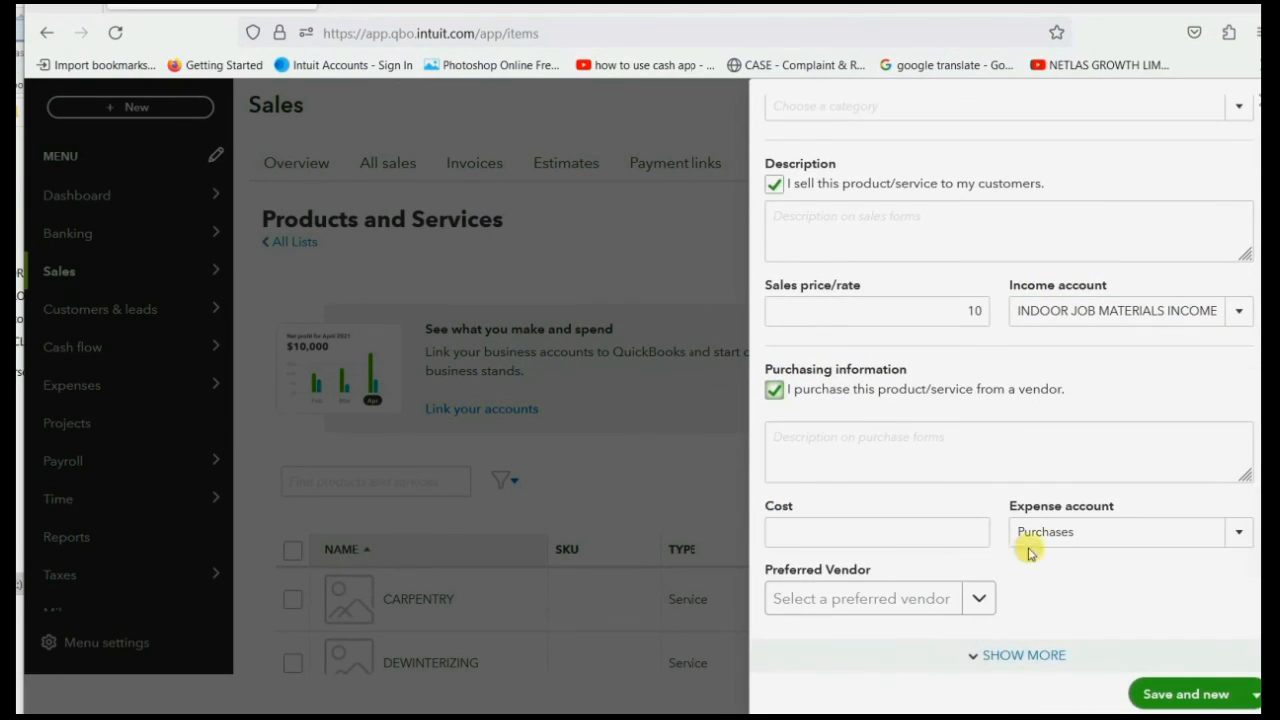
pyautogui.click(1239, 538)
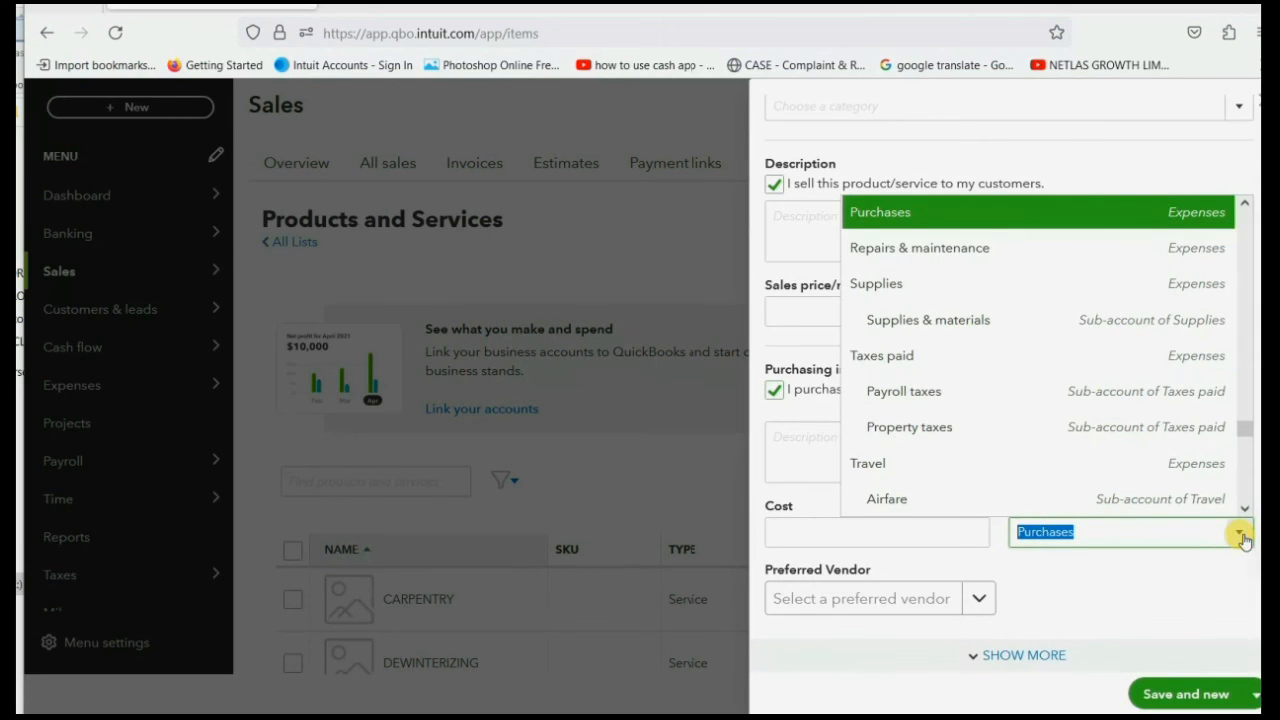
pyautogui.write('InD')
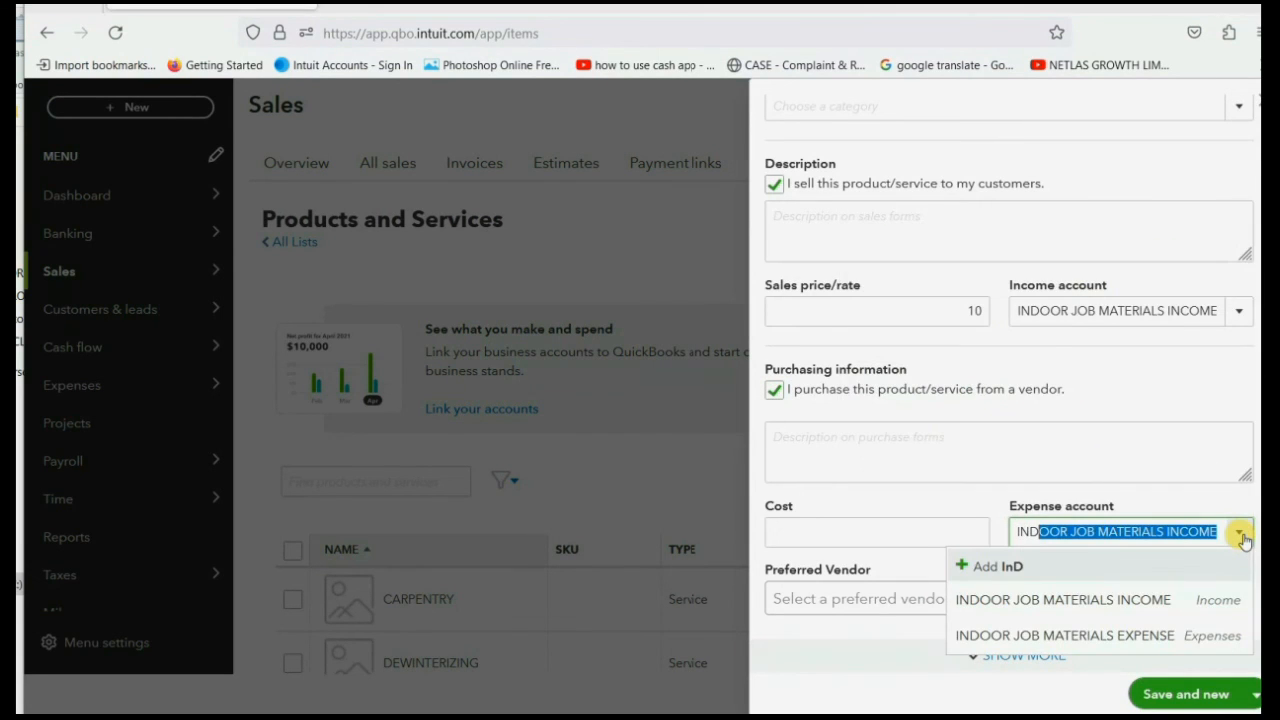
pyautogui.click(1194, 634)
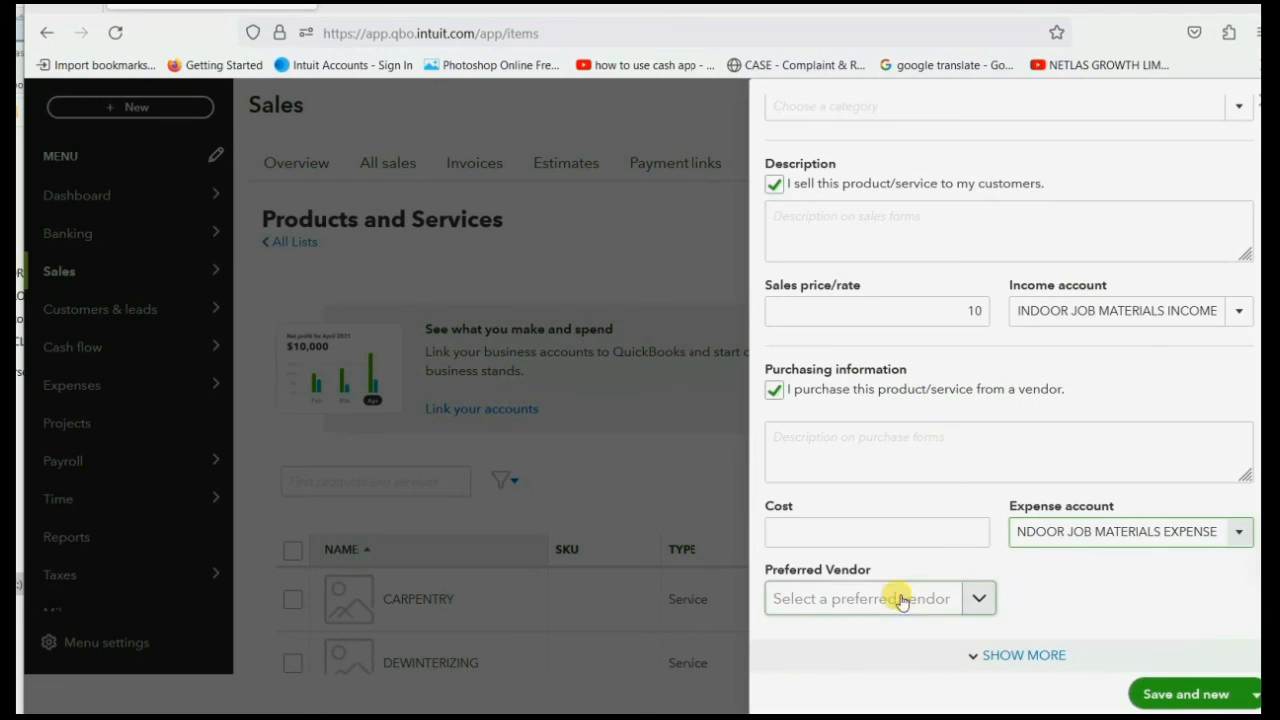
# - Set the BRACKETS cost to 4, then save the item and close its form
pyautogui.click(891, 522)
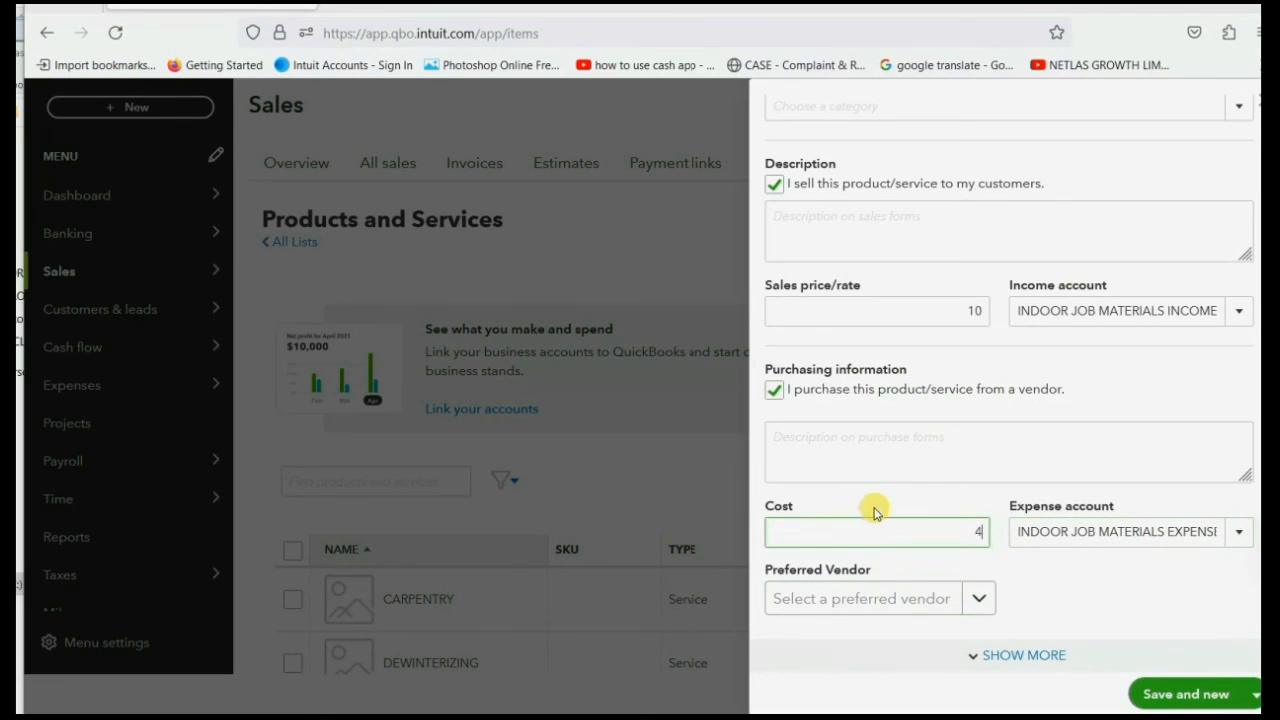
pyautogui.write('4')
pyautogui.press('Tab')
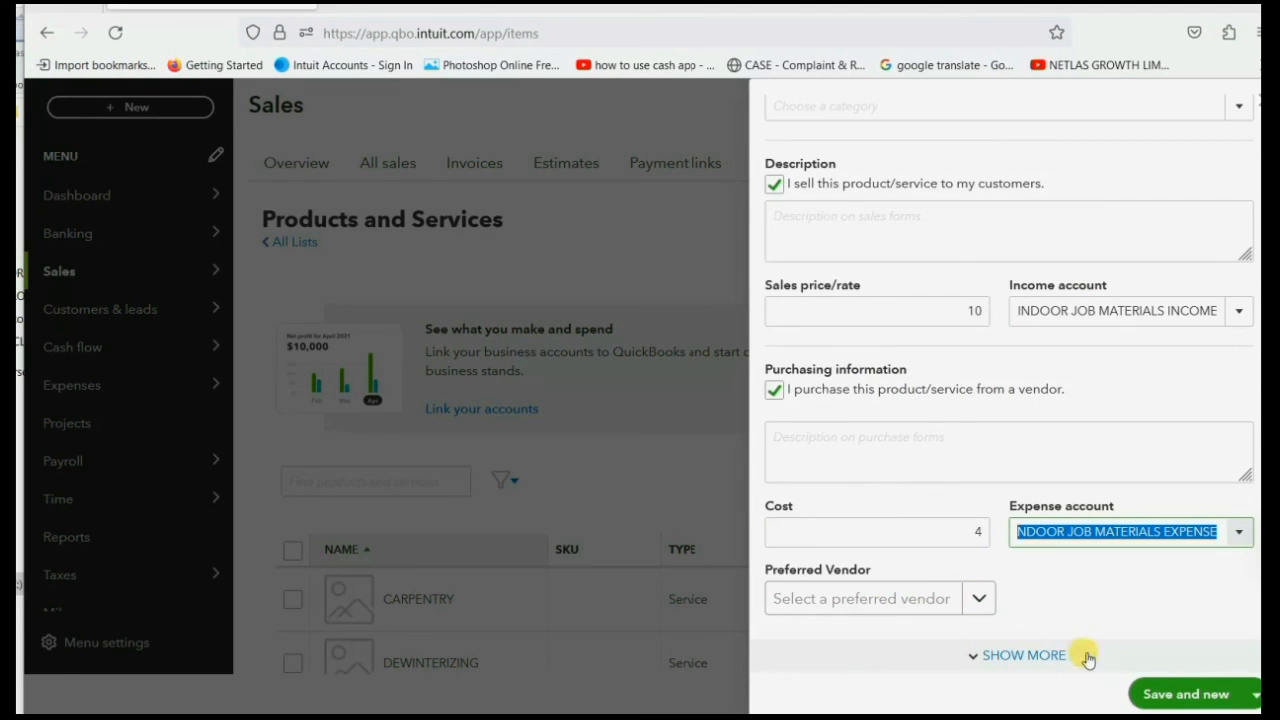
pyautogui.click(1233, 688)
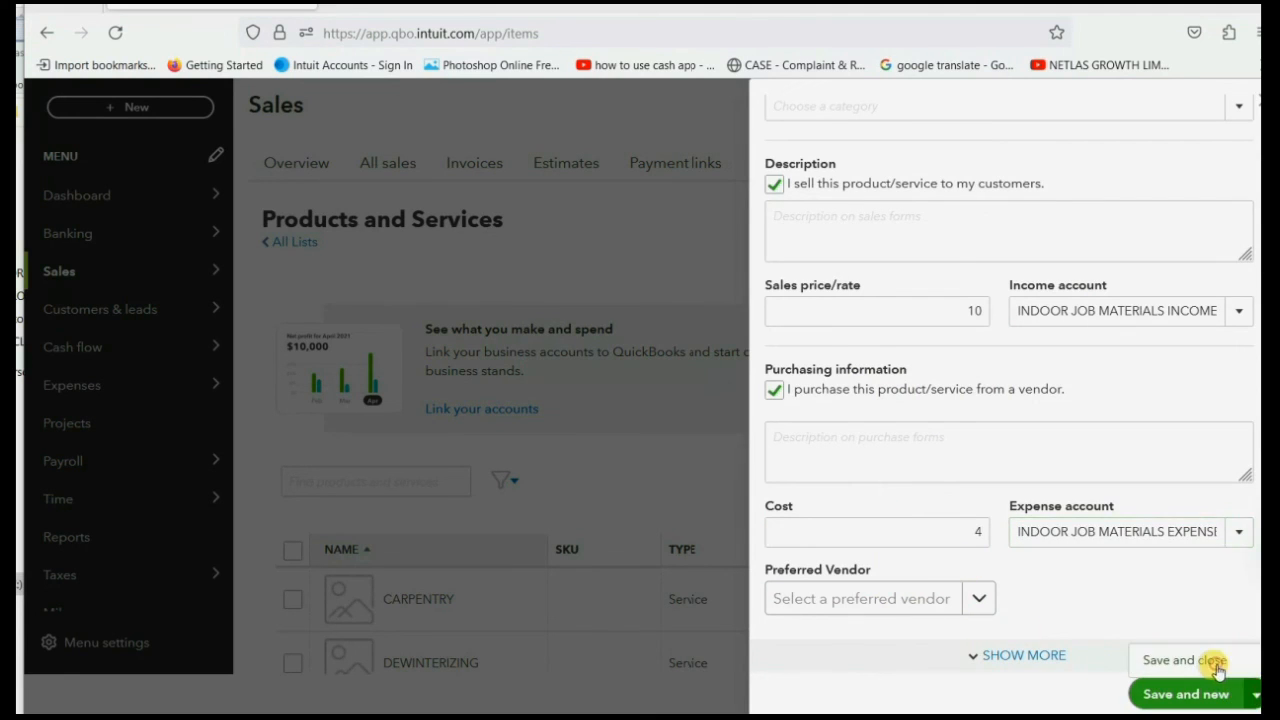
pyautogui.click(1208, 660)
# - Review the products and services list for the type, sales price and cost of BRACKETS and SHEETROCK
pyautogui.scroll(-3, 781, 495)
pyautogui.scroll(-3, 781, 495)
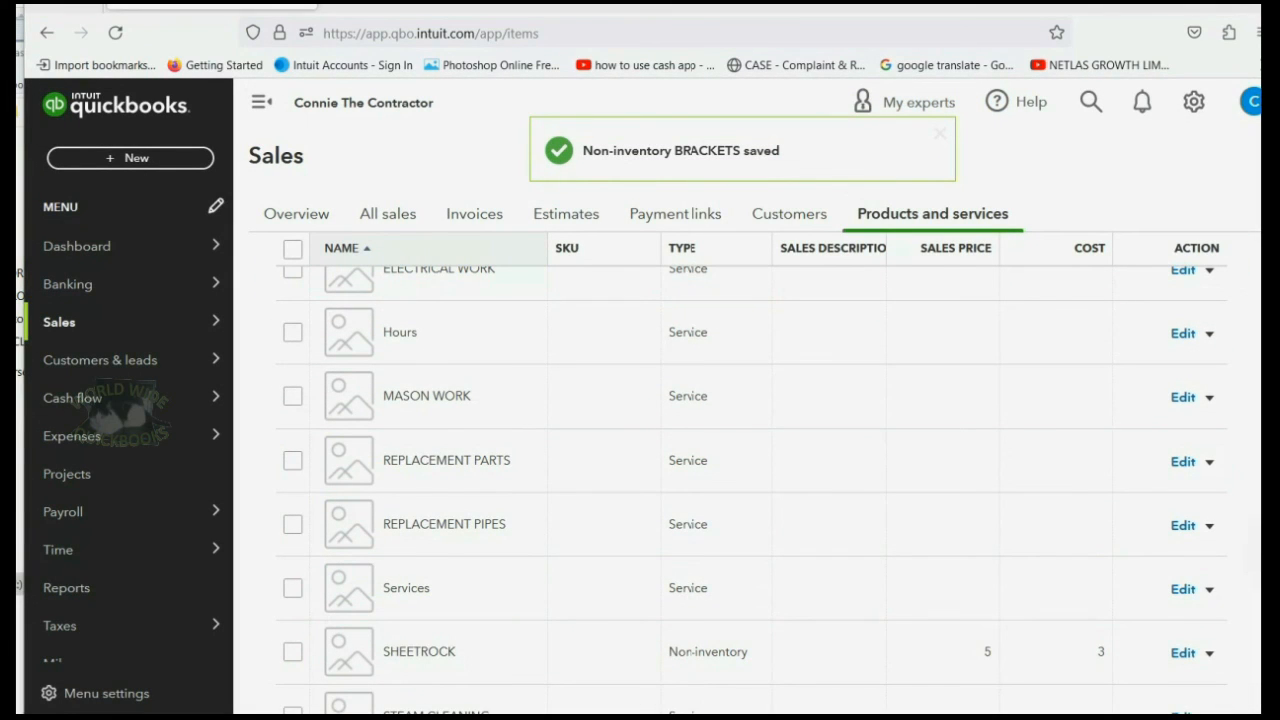
pyautogui.rightClick(663, 690)
pyautogui.scroll(-2, 500, 580)
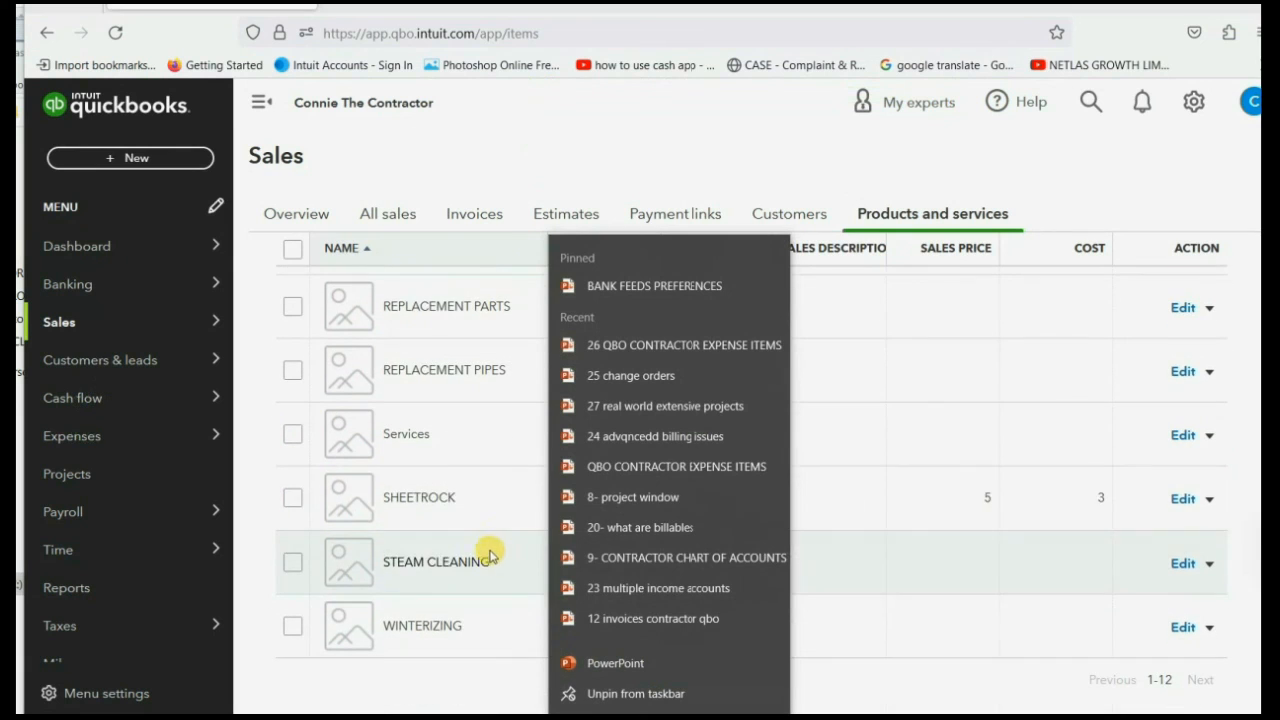
pyautogui.scroll(6, 472, 499)
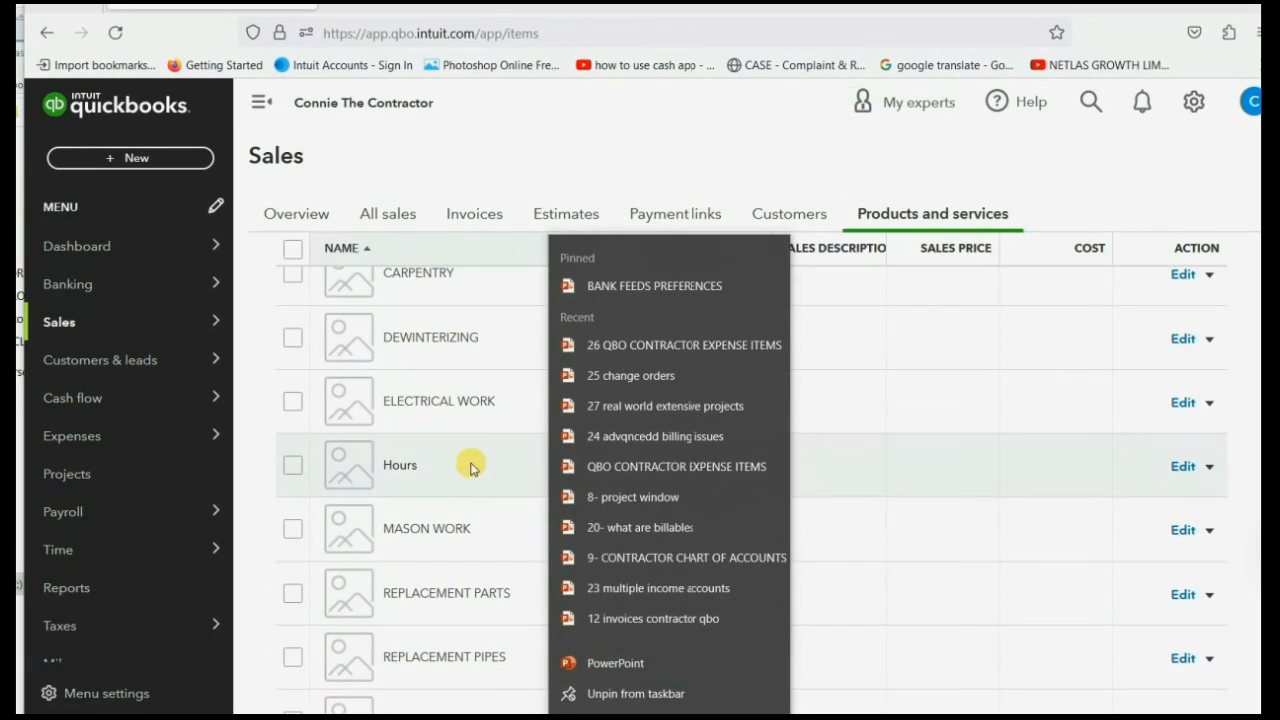
pyautogui.scroll(-1, 700, 440)
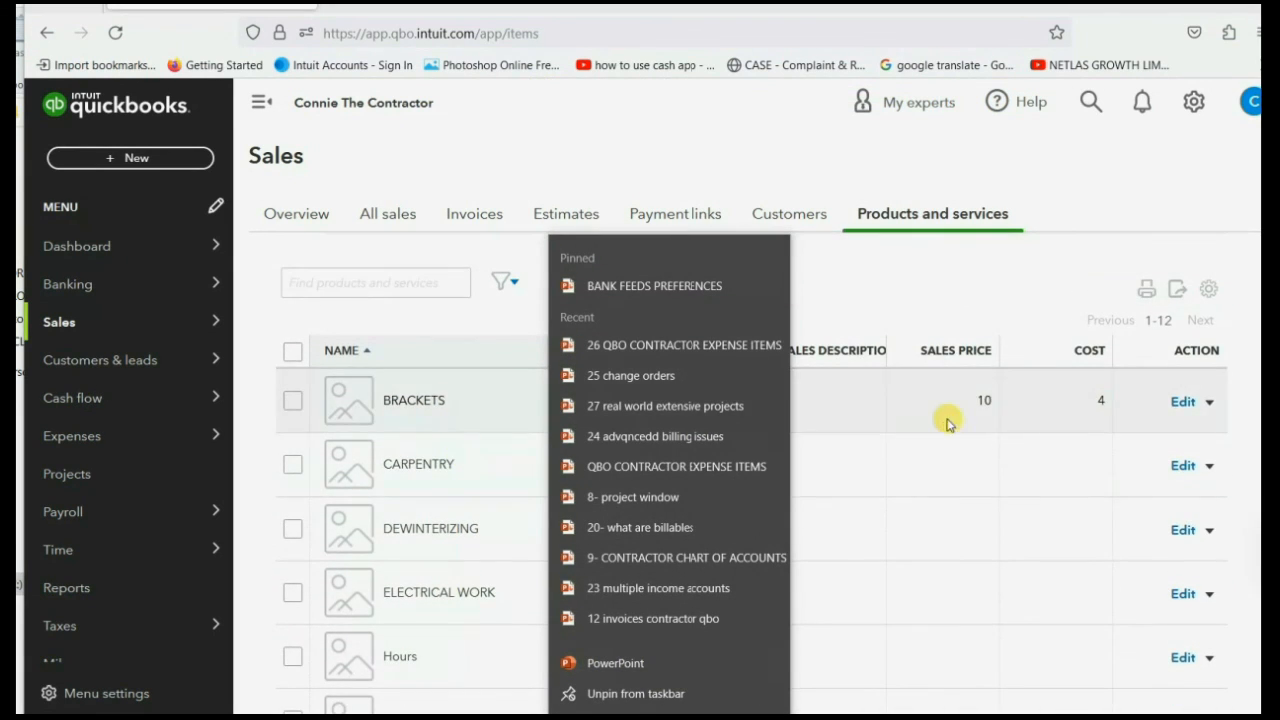
pyautogui.click(877, 270)
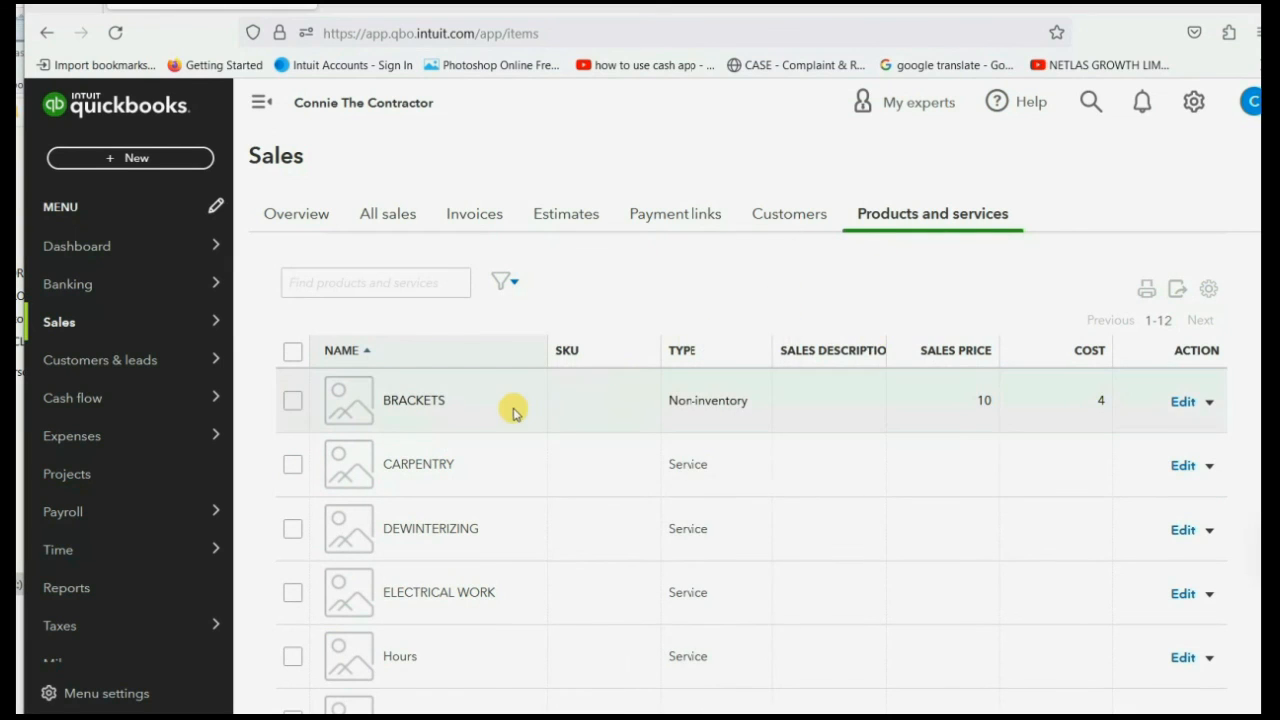
pyautogui.scroll(-2, 484, 450)
pyautogui.scroll(-2, 450, 615)
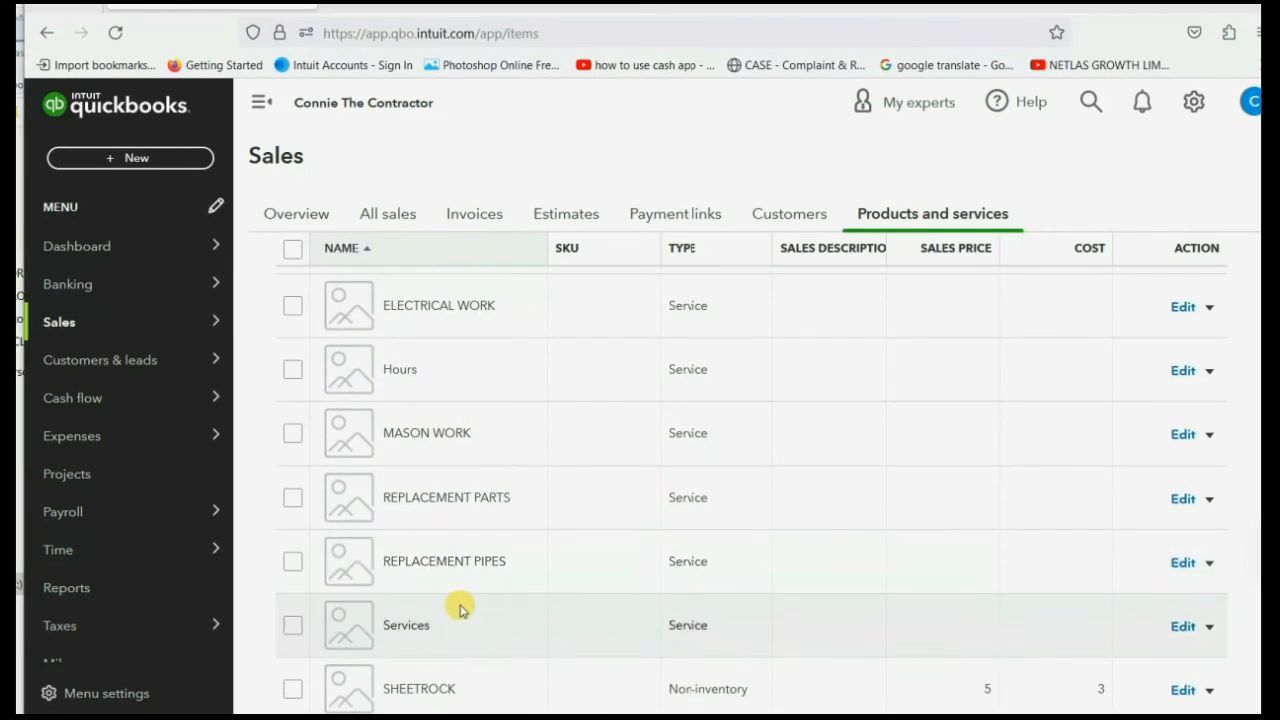
pyautogui.scroll(4, 500, 570)
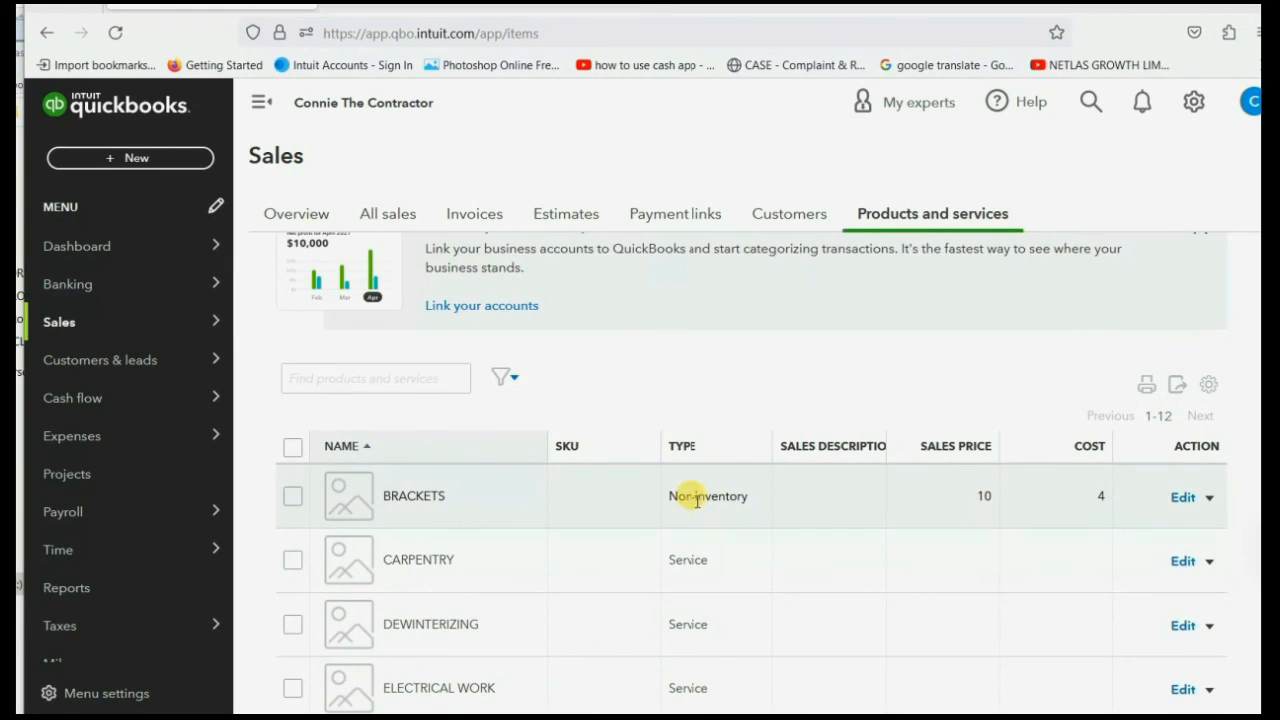
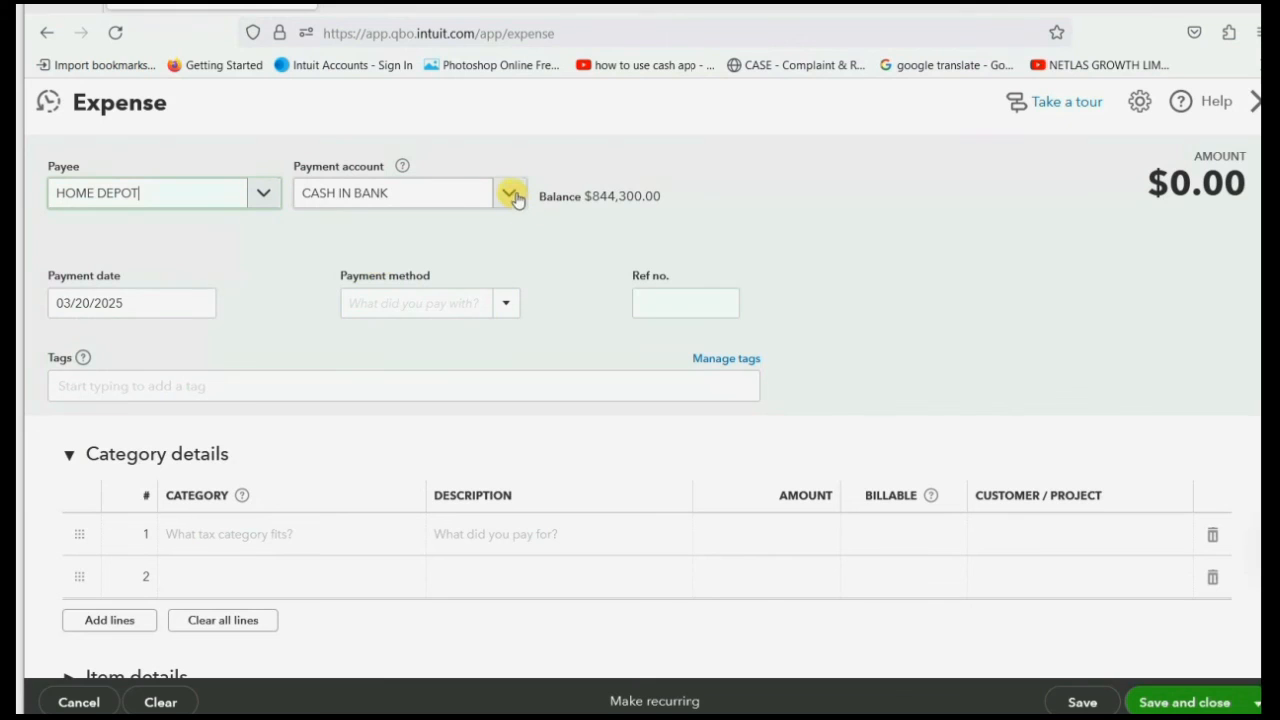
# - Check the payment account and category details of the HOME DEPOT expense, and expand its item details section
pyautogui.click(511, 194)
pyautogui.click(511, 194)
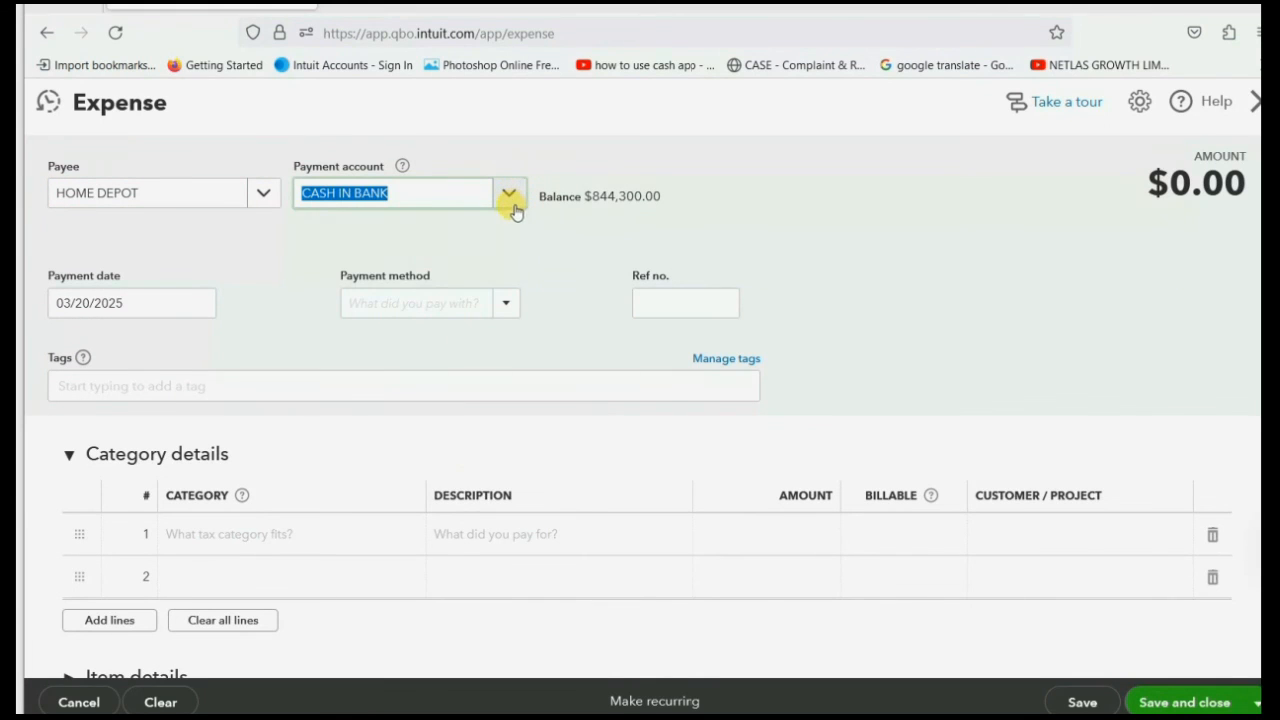
pyautogui.scroll(-2, 729, 371)
pyautogui.scroll(1, 160, 340)
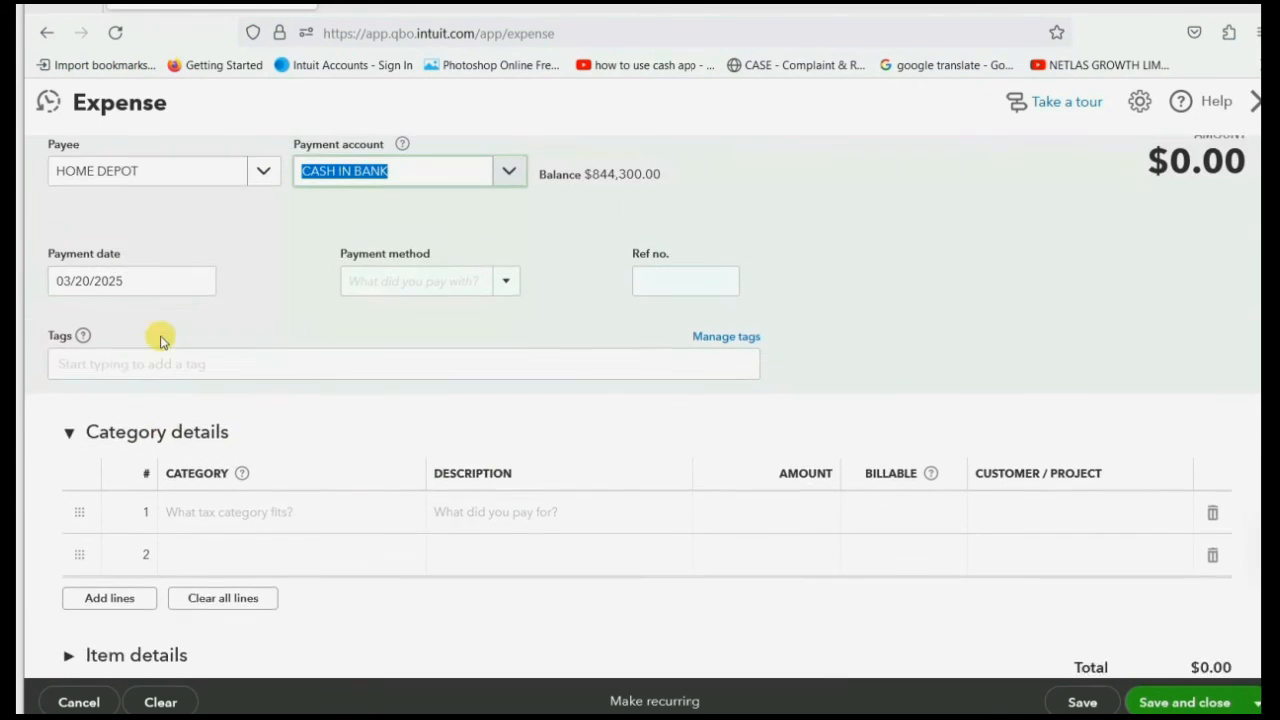
pyautogui.click(69, 456)
pyautogui.click(69, 456)
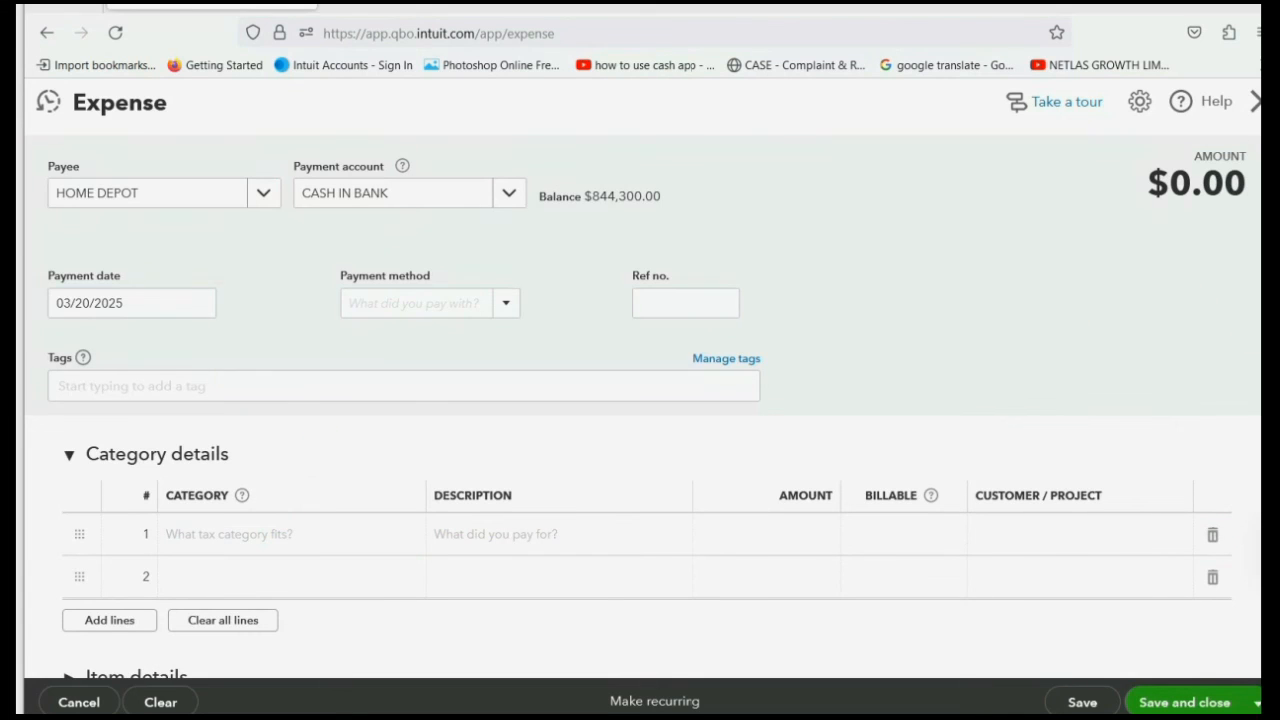
pyautogui.scroll(-3, 1249, 443)
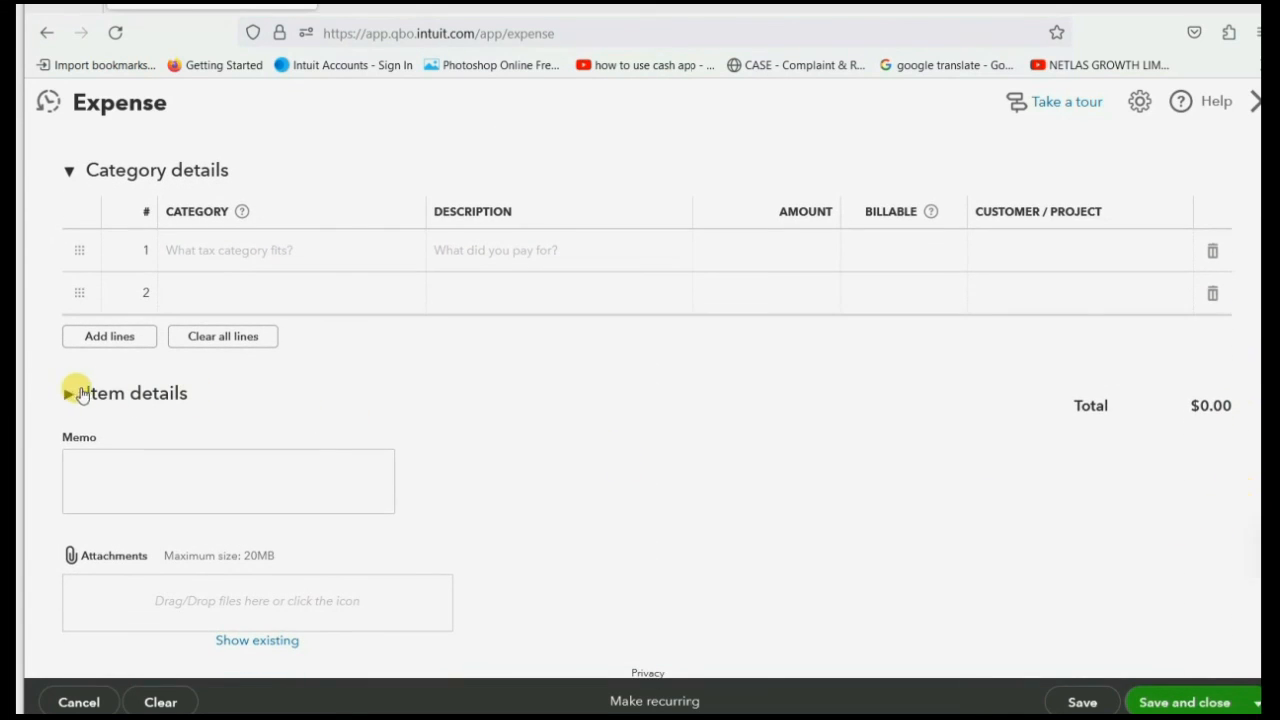
pyautogui.click(67, 396)
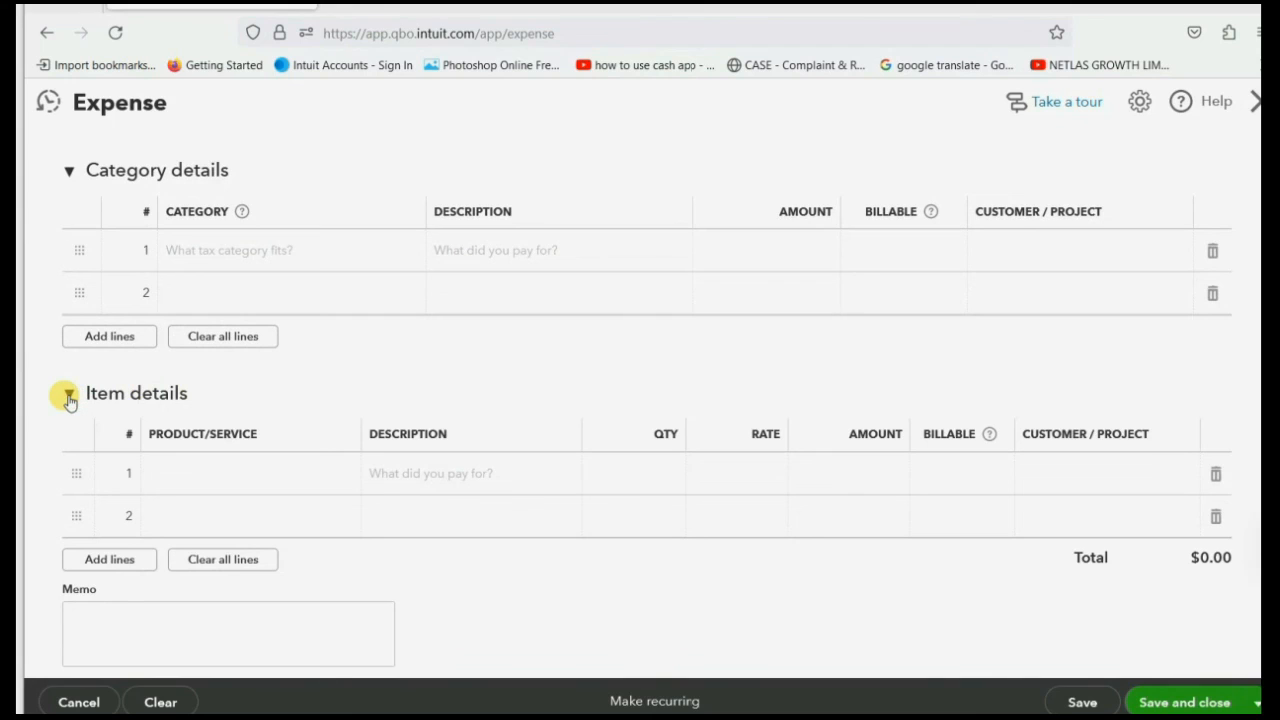
pyautogui.click(69, 174)
pyautogui.click(69, 174)
pyautogui.click(69, 174)
pyautogui.click(69, 174)
pyautogui.click(69, 395)
pyautogui.click(69, 395)
# - Add SHEETROCK as the first item line of the HOME DEPOT expense with a quantity of 7
pyautogui.click(251, 470)
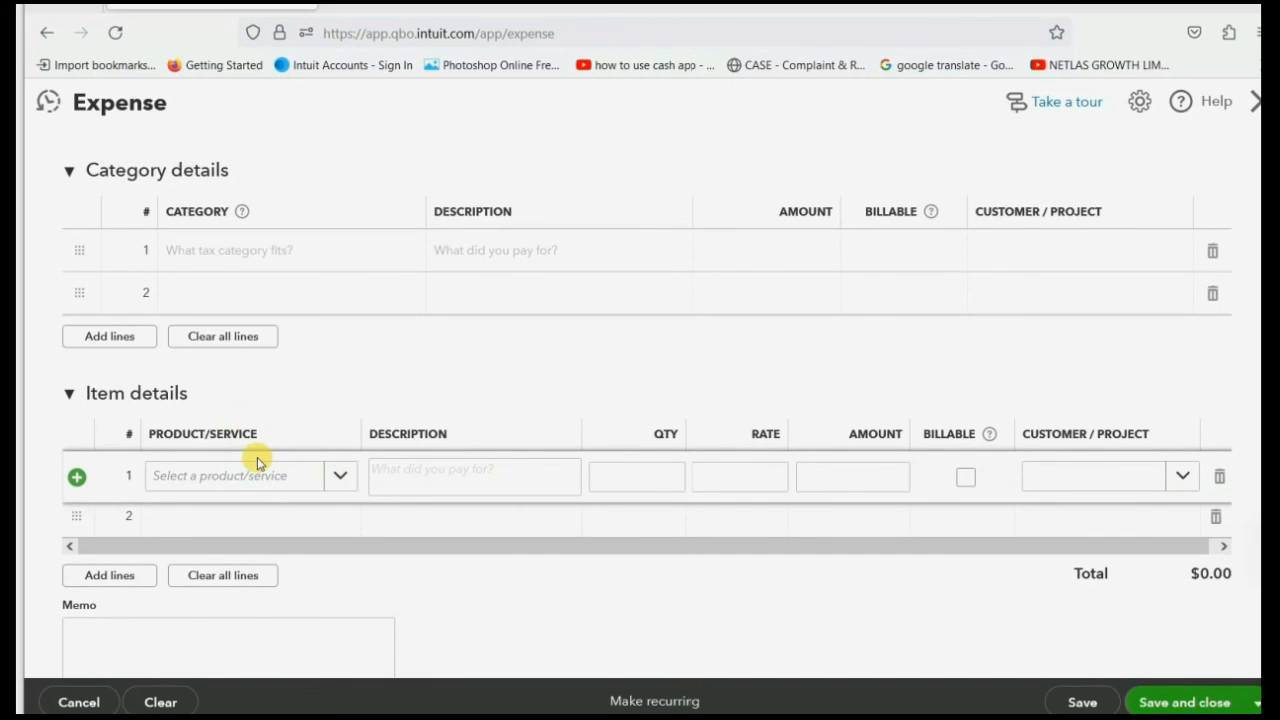
pyautogui.click(333, 475)
pyautogui.click(323, 597)
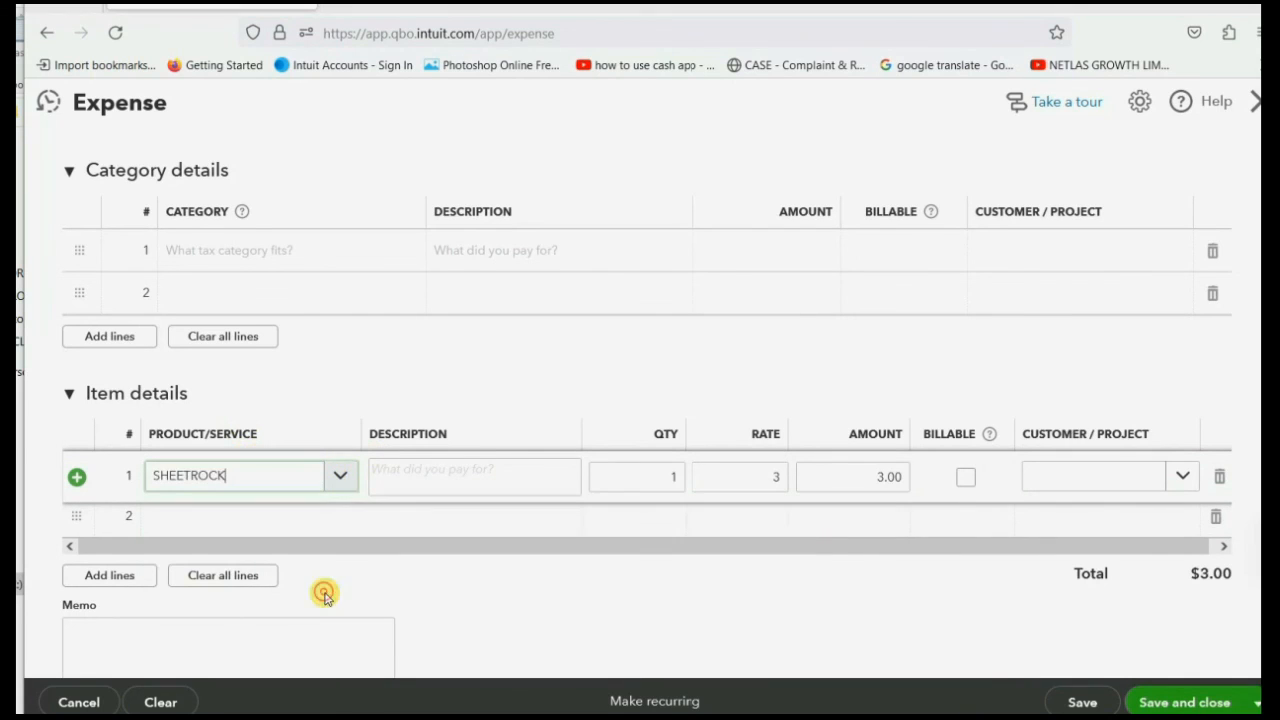
pyautogui.click(653, 472)
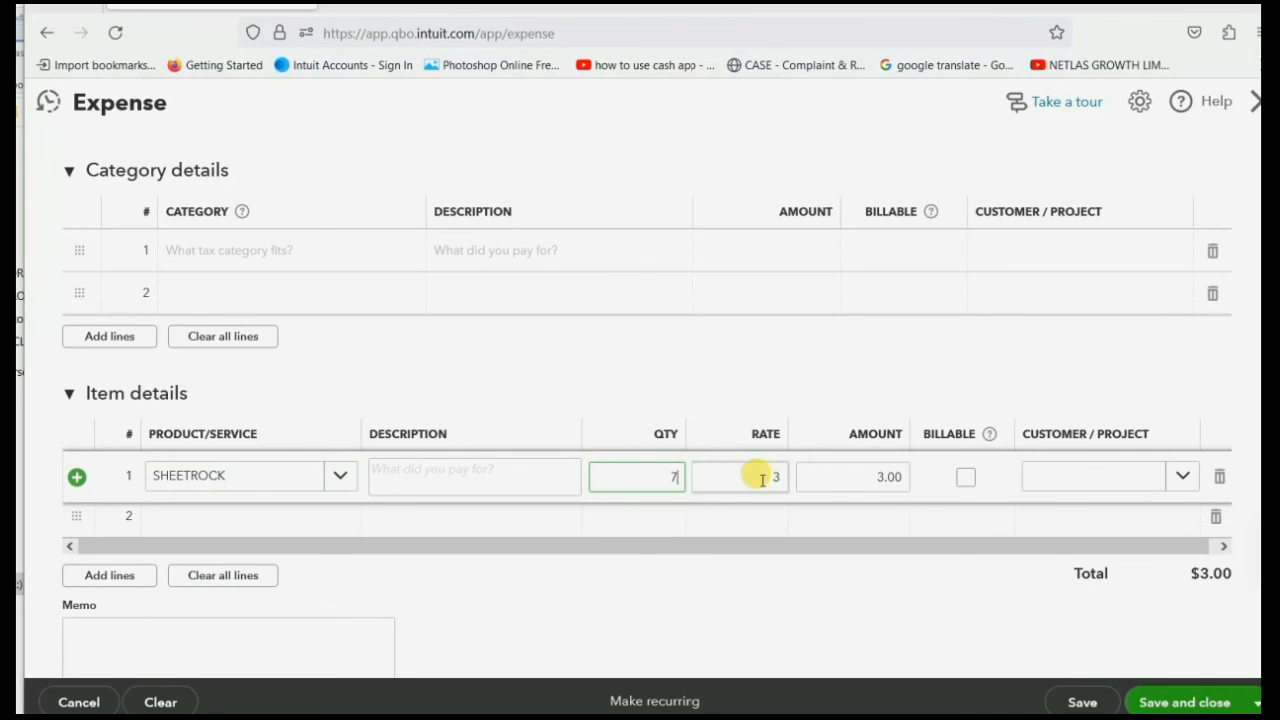
pyautogui.write('7')
pyautogui.click(762, 480)
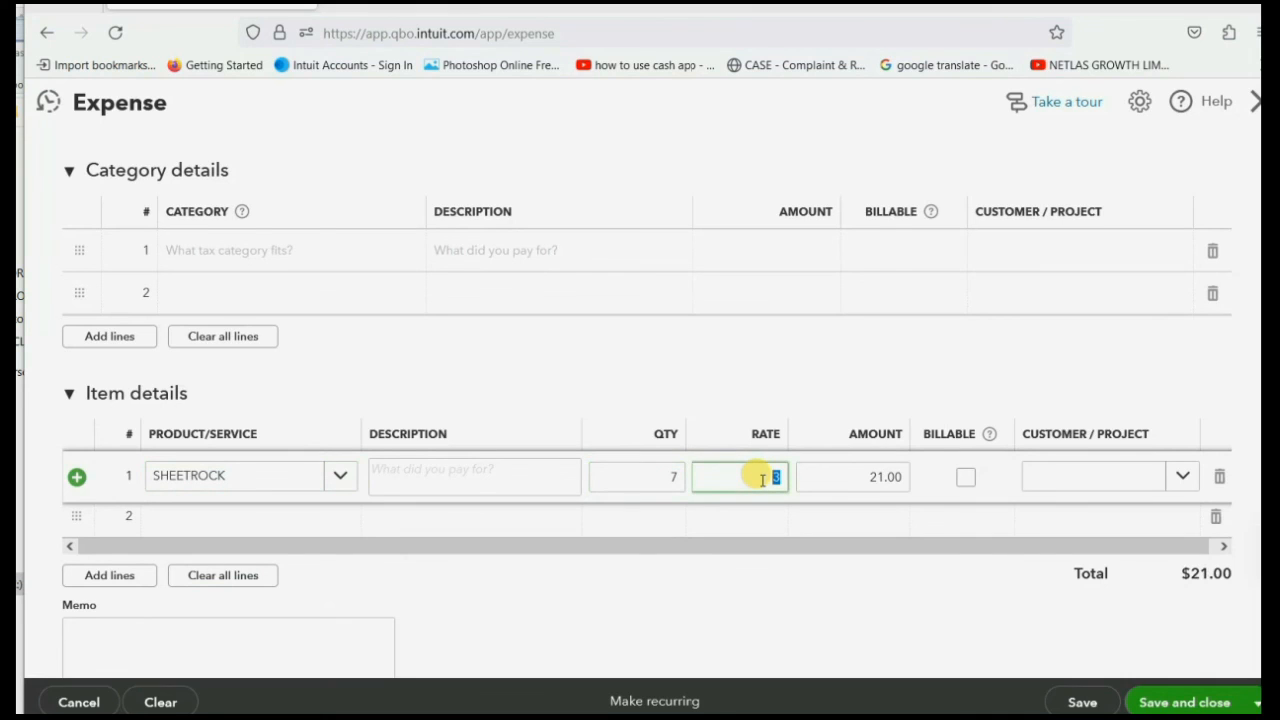
# - Make the SHEETROCK line billable and assign it to the SOUTHWOODS ROAD project
pyautogui.click(965, 477)
pyautogui.click(1183, 483)
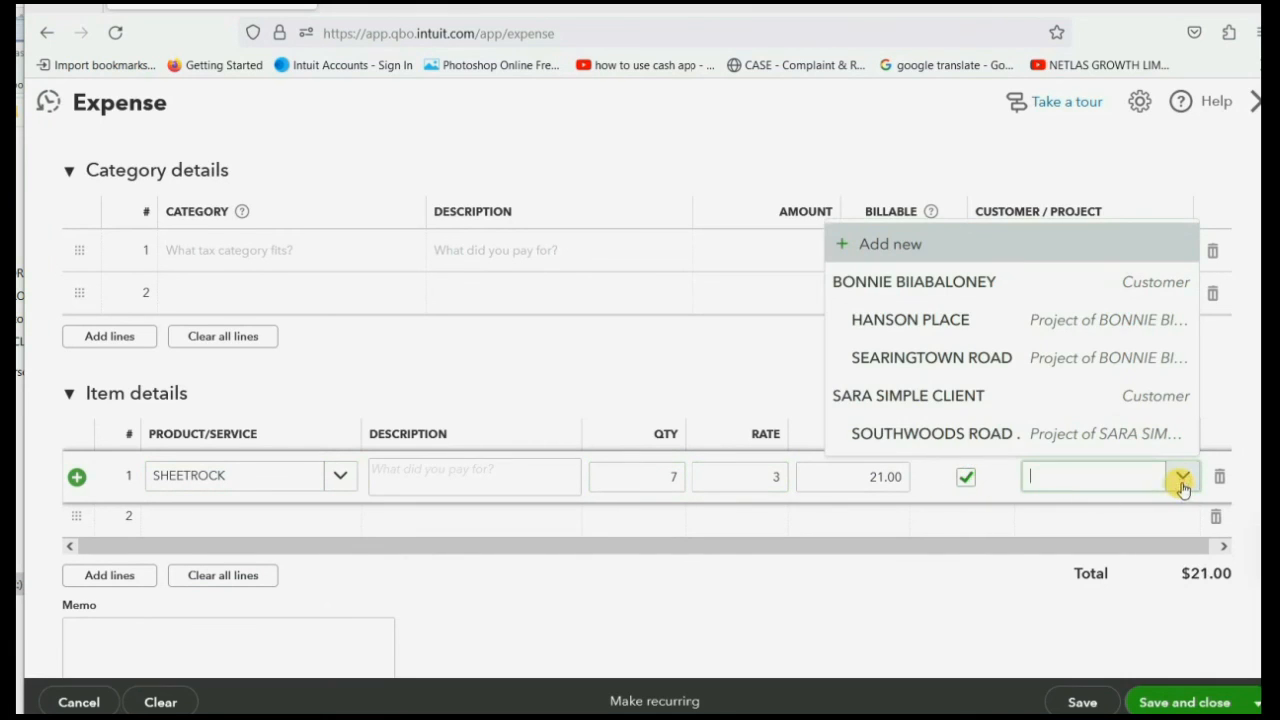
pyautogui.click(1100, 434)
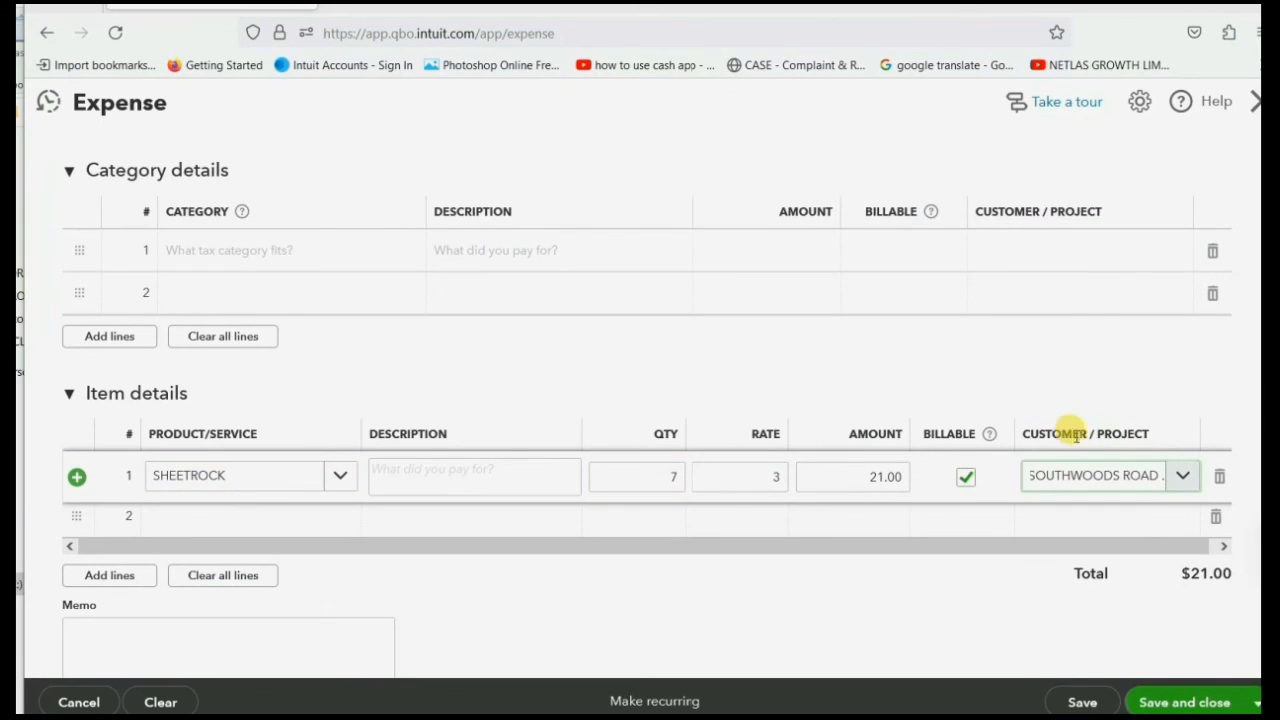
# - Add BRACKETS as the second item line of the expense with a quantity of 5
pyautogui.click(325, 516)
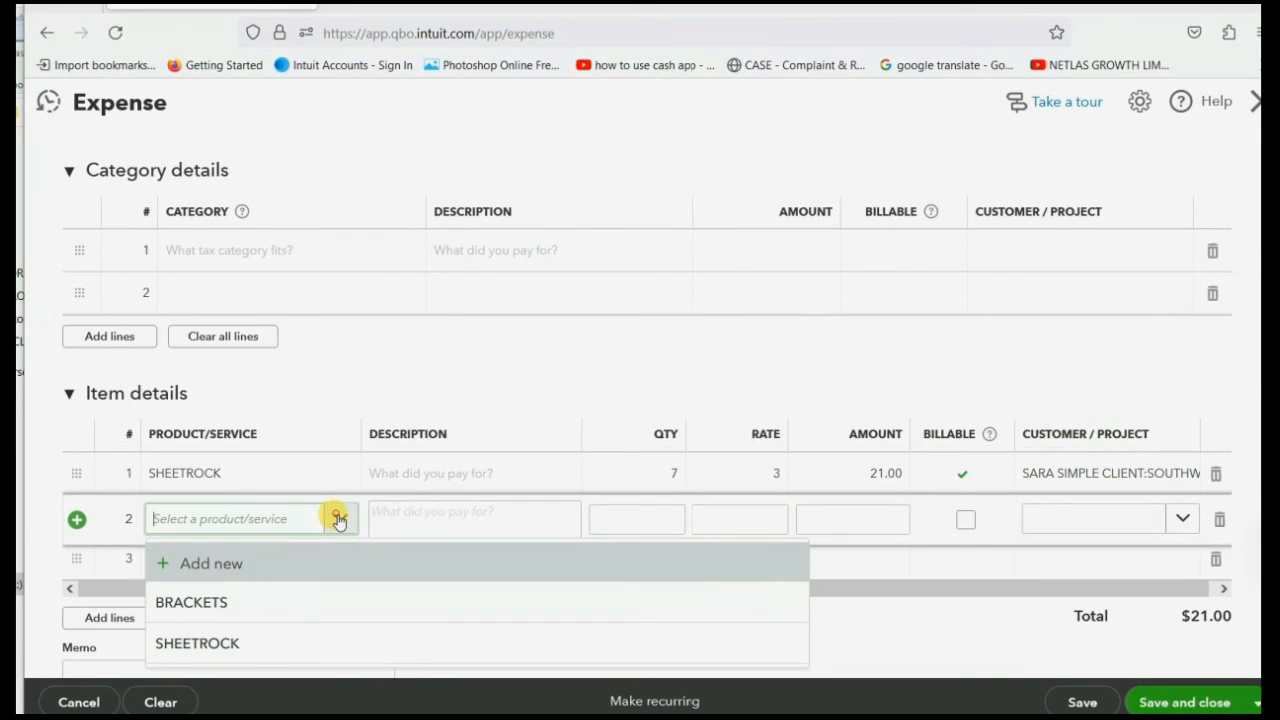
pyautogui.click(289, 600)
pyautogui.click(652, 518)
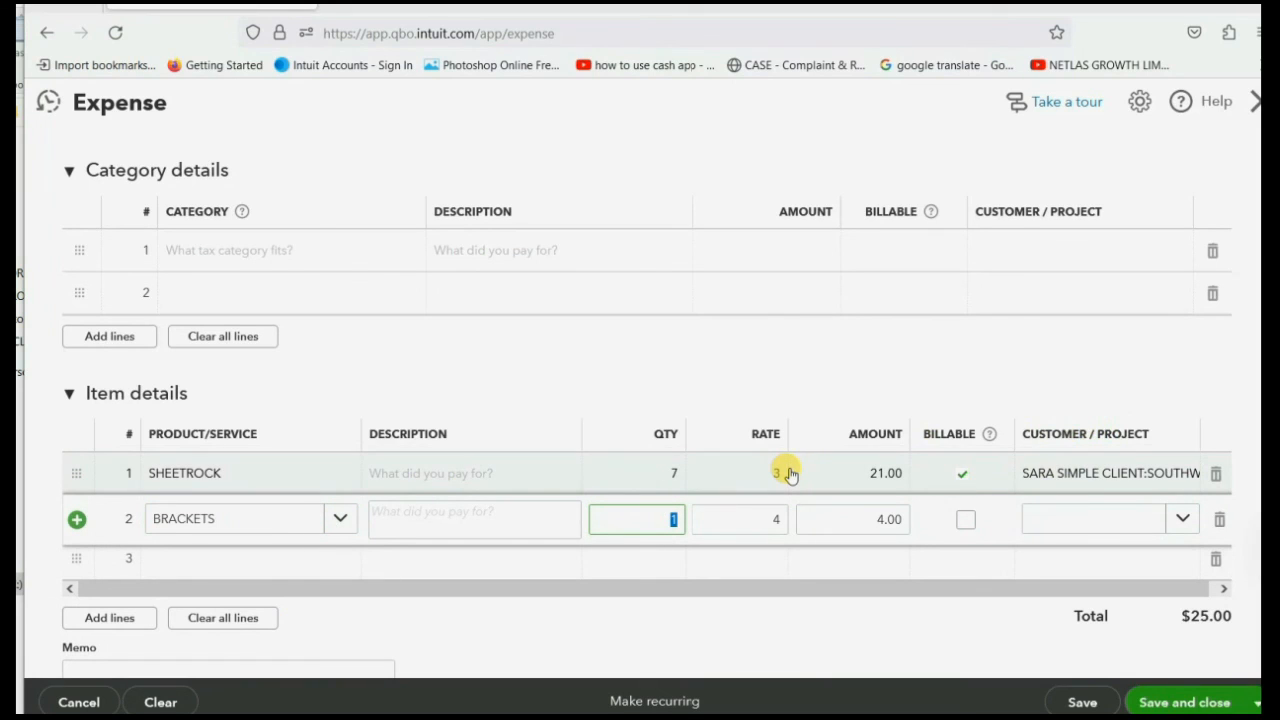
pyautogui.press('BackSpace')
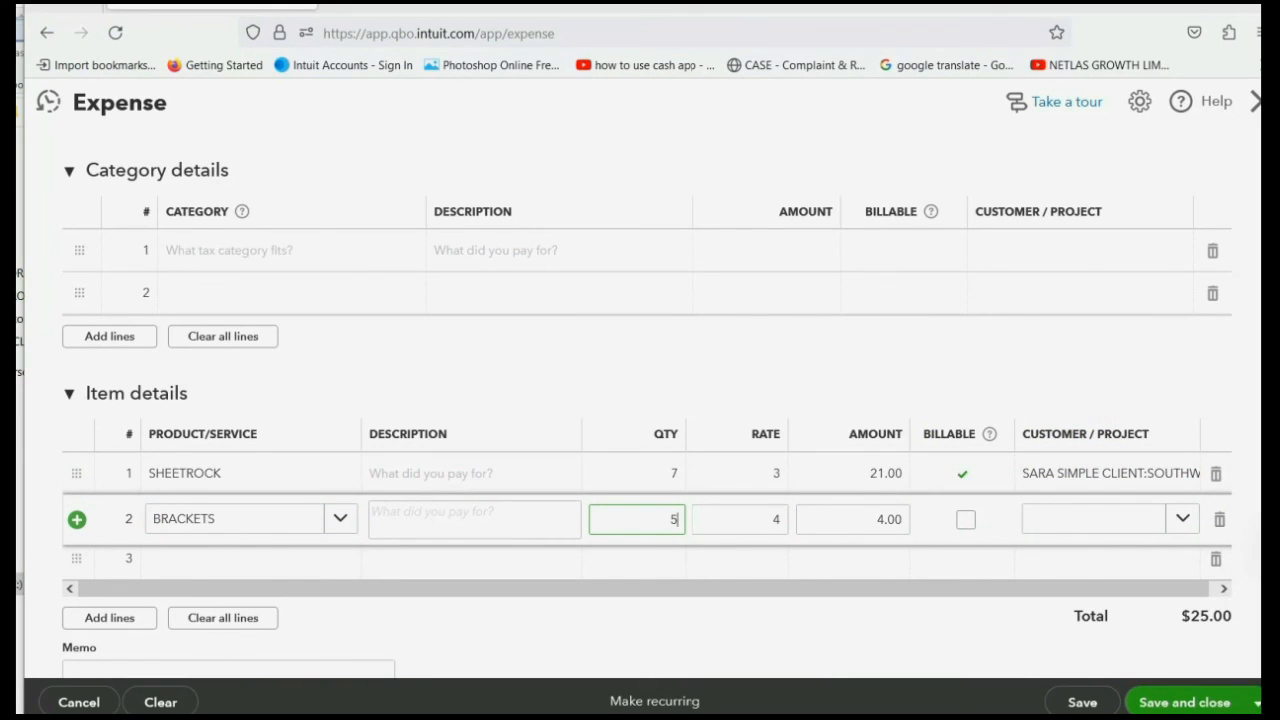
pyautogui.press('Tab')
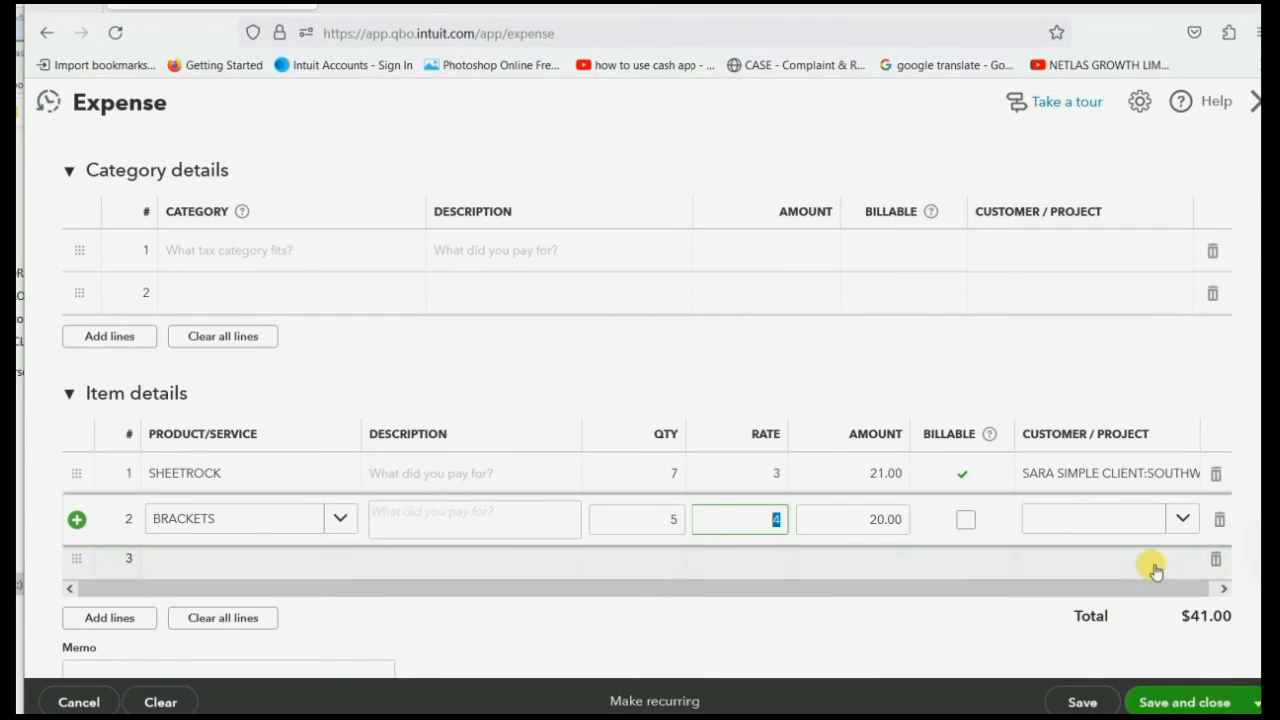
# - Make the BRACKETS line billable and assign it to the SOUTHWOODS ROAD project
pyautogui.click(965, 522)
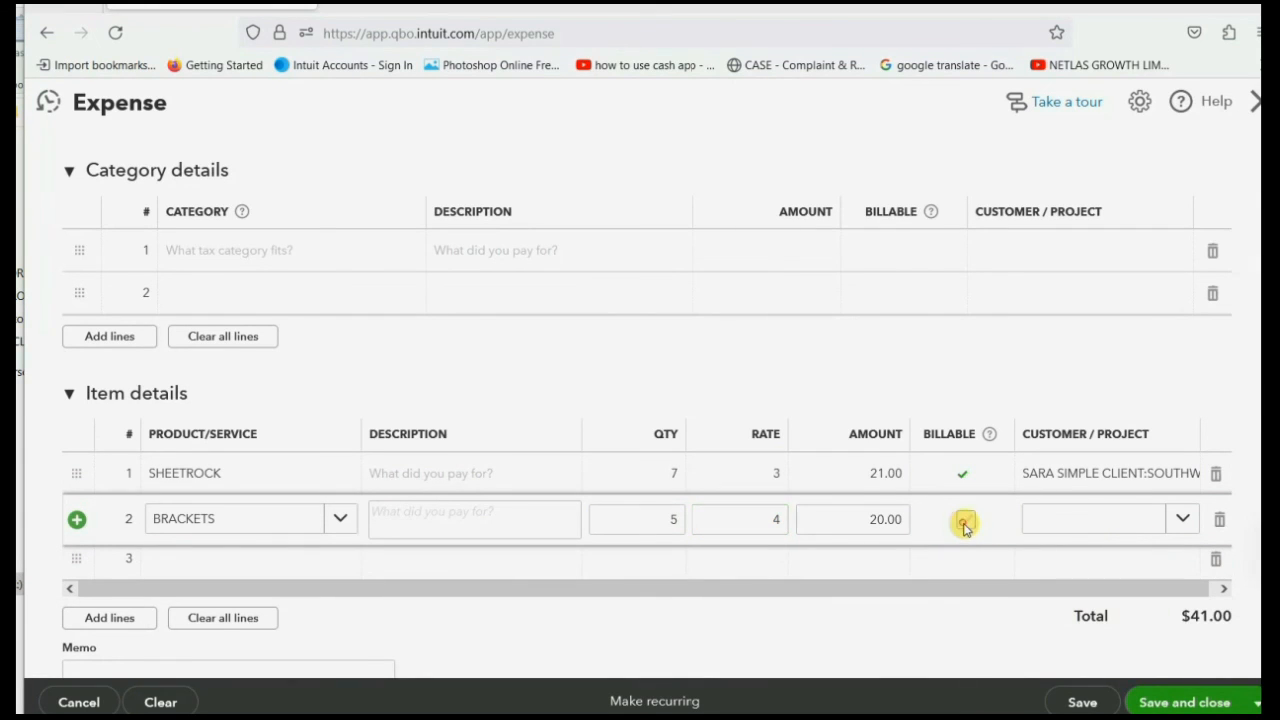
pyautogui.click(1180, 522)
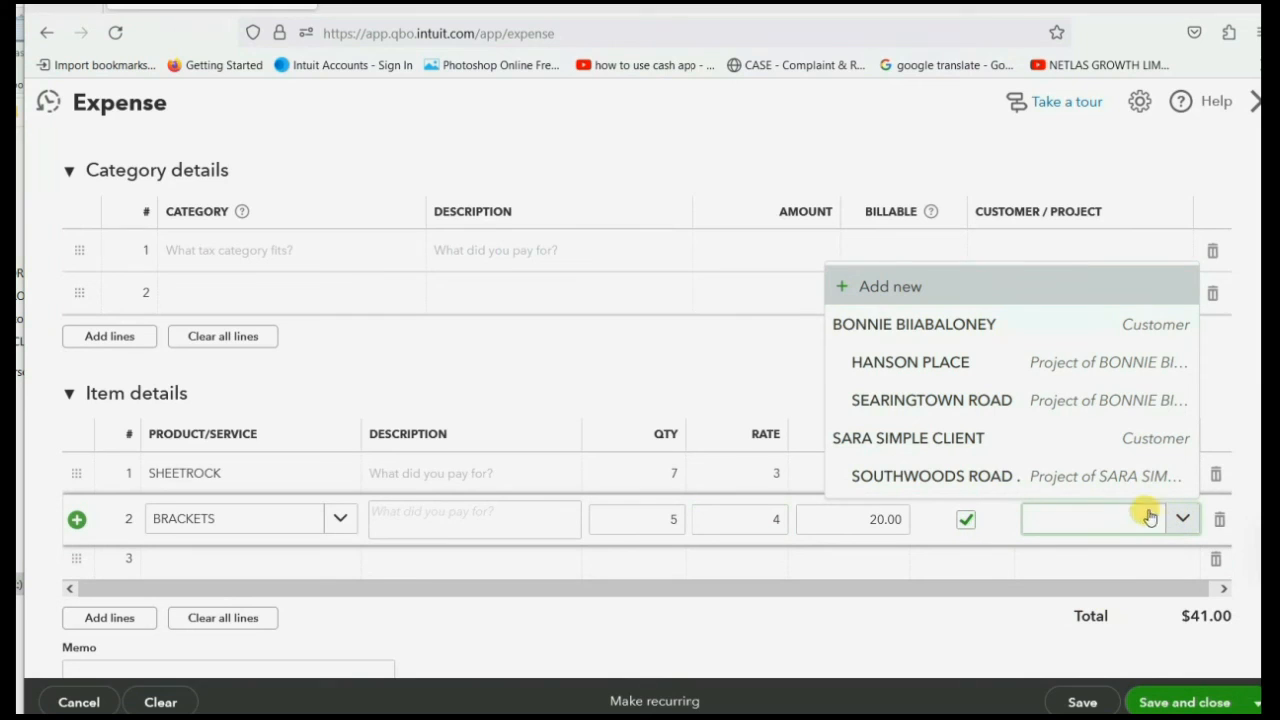
pyautogui.click(1047, 480)
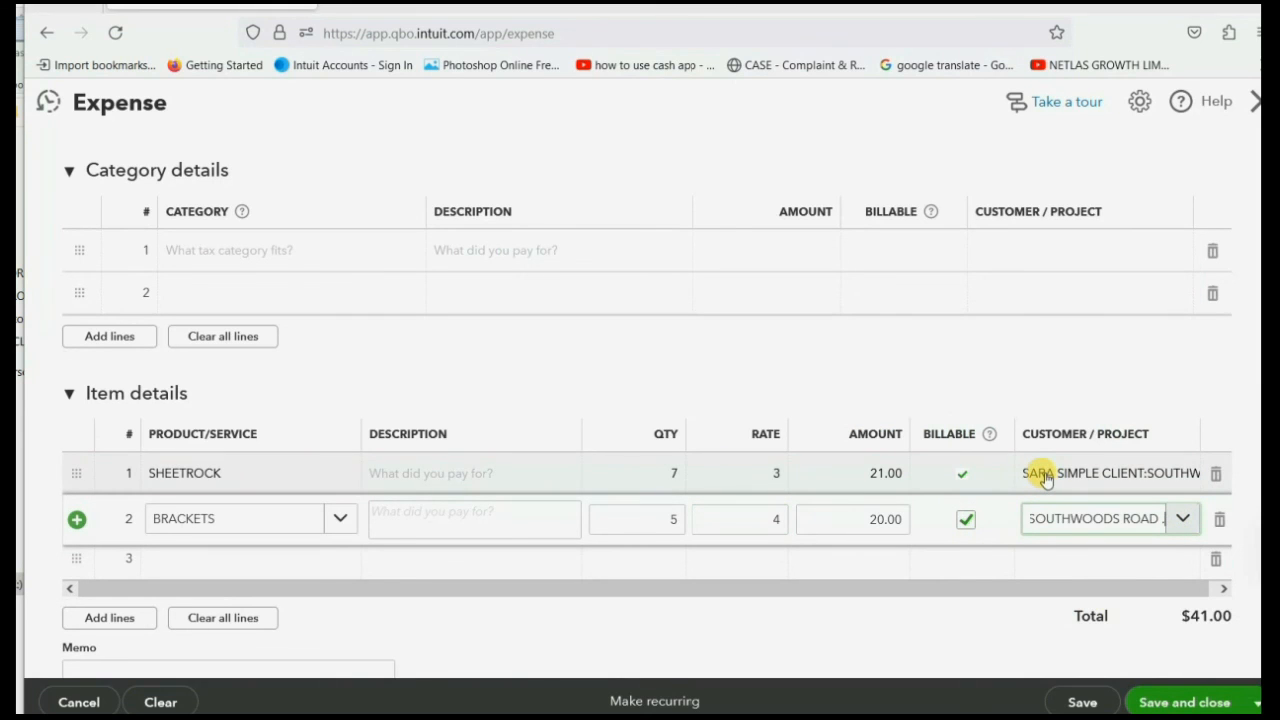
pyautogui.scroll(-1, 1045, 474)
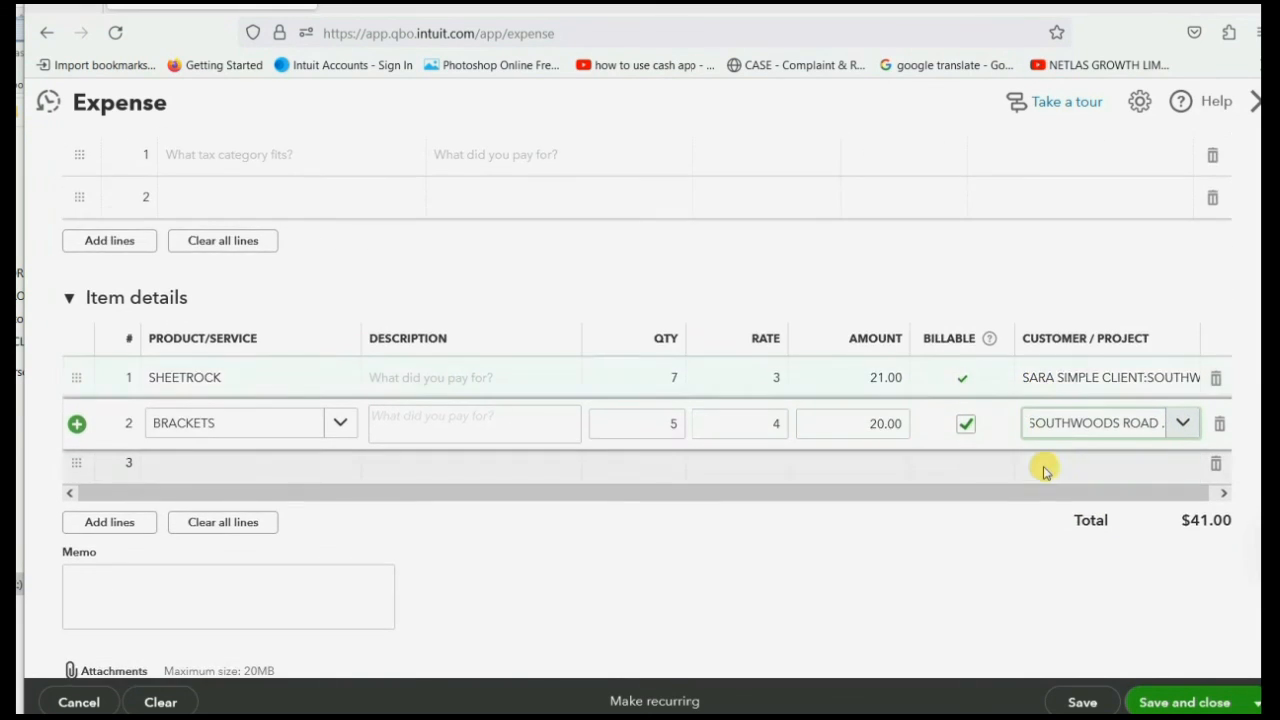
# - Review the HOME DEPOT expense from its header to its item lines, then save and close it
pyautogui.scroll(2, 1045, 474)
pyautogui.scroll(2, 1045, 474)
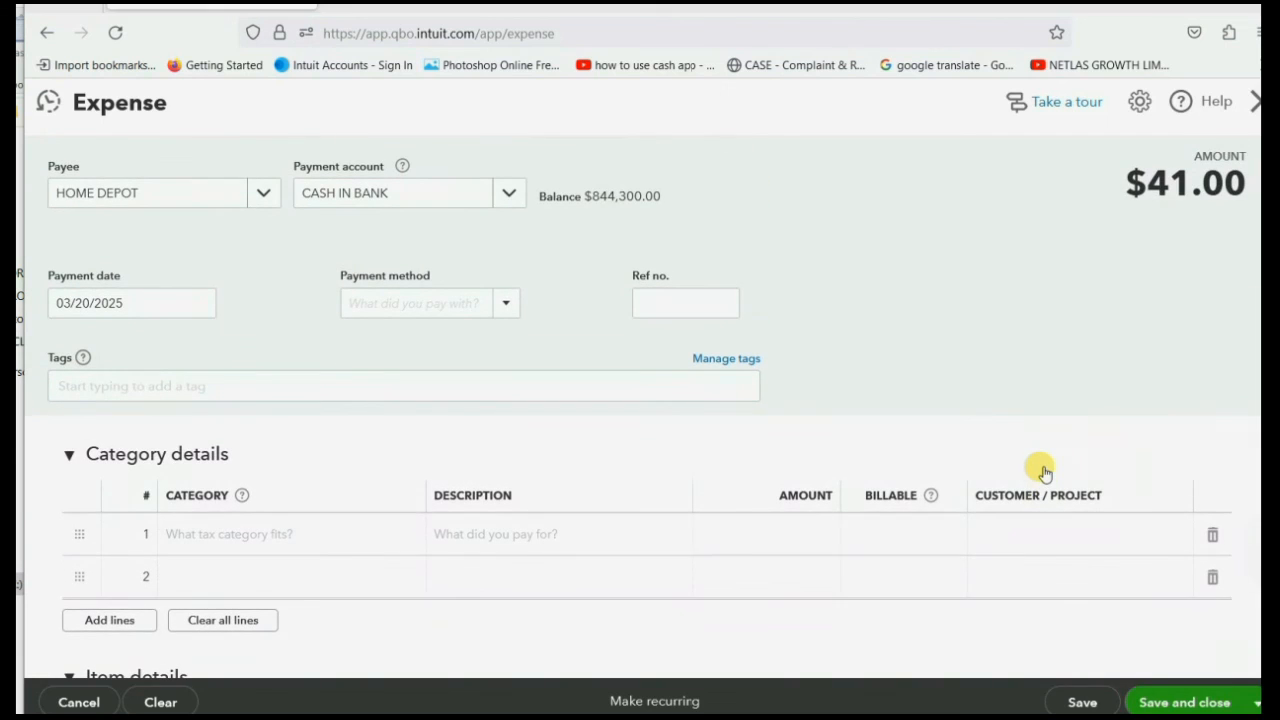
pyautogui.click(678, 300)
pyautogui.scroll(-1, 977, 358)
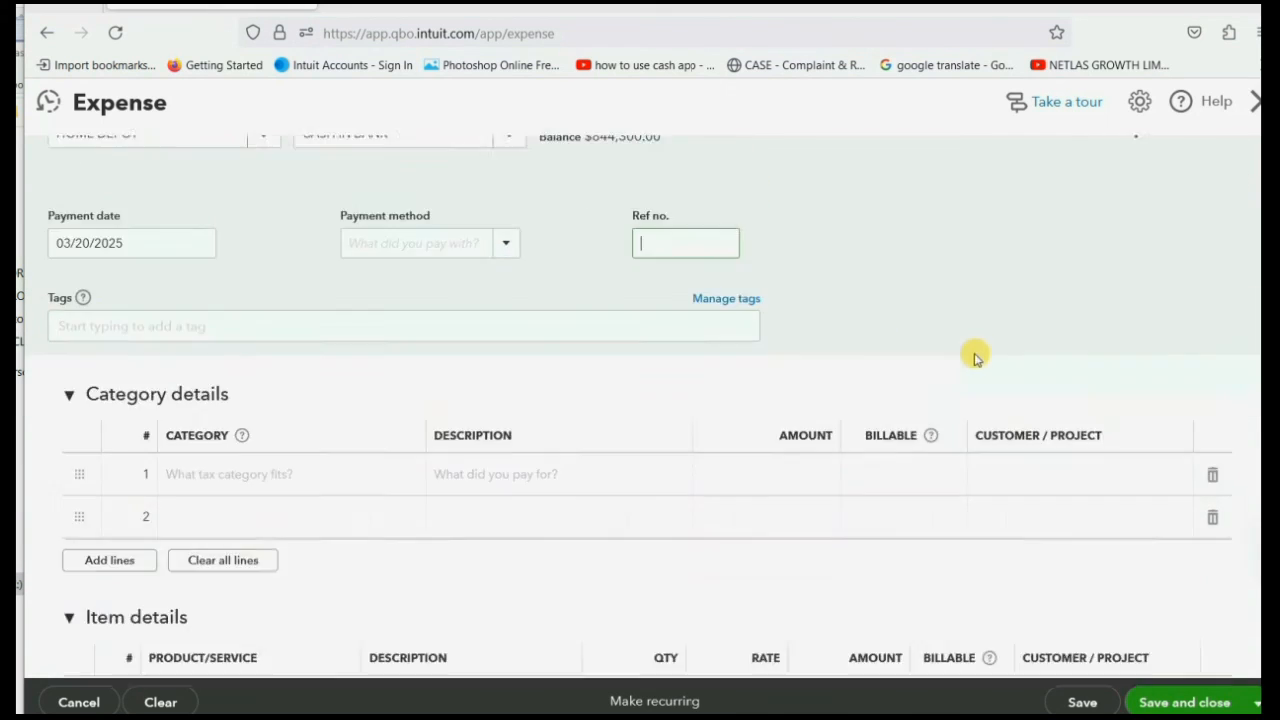
pyautogui.scroll(-2, 977, 358)
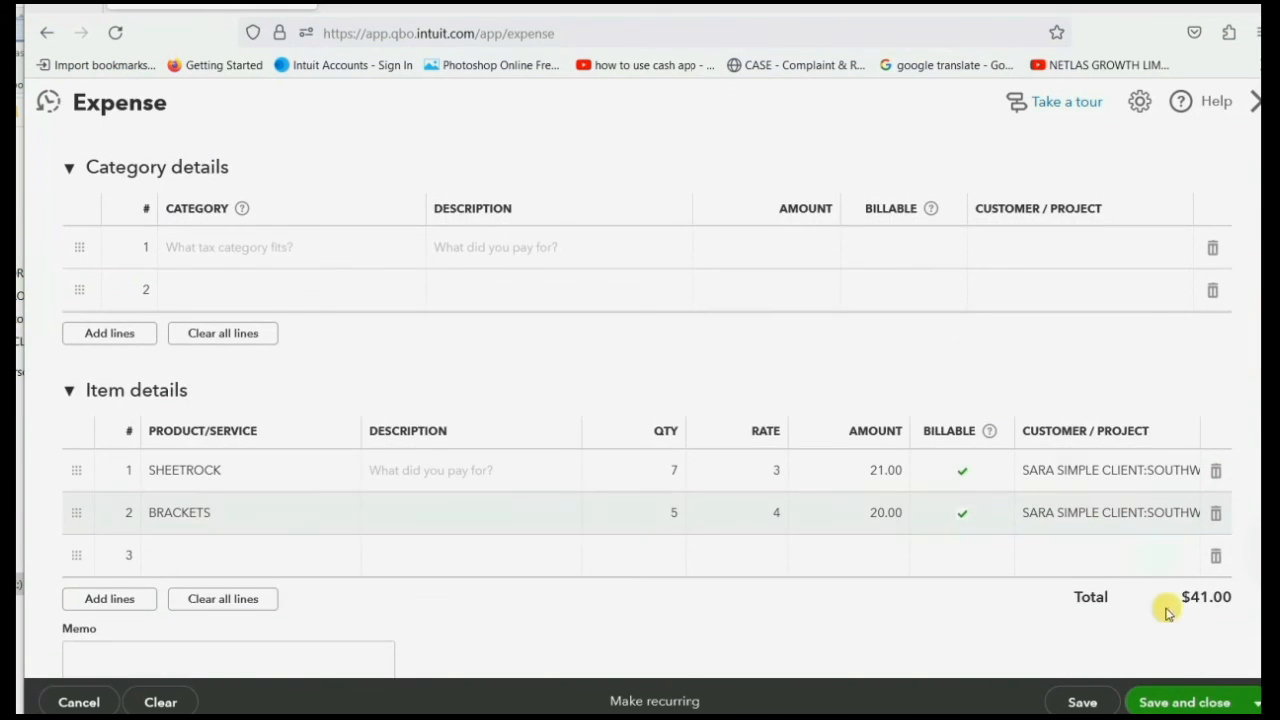
pyautogui.click(1190, 702)
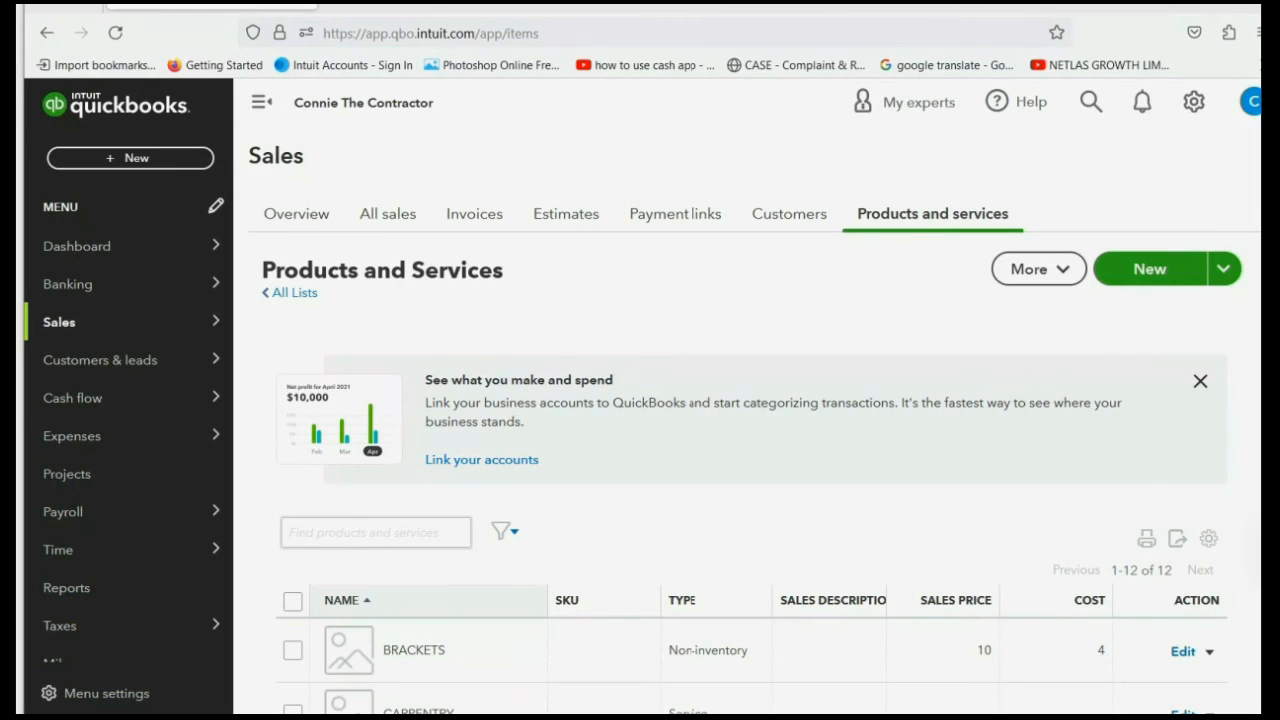
# - Open the SOUTHWOODS ROAD project and examine its costs and its Project profitability report
pyautogui.click(104, 480)
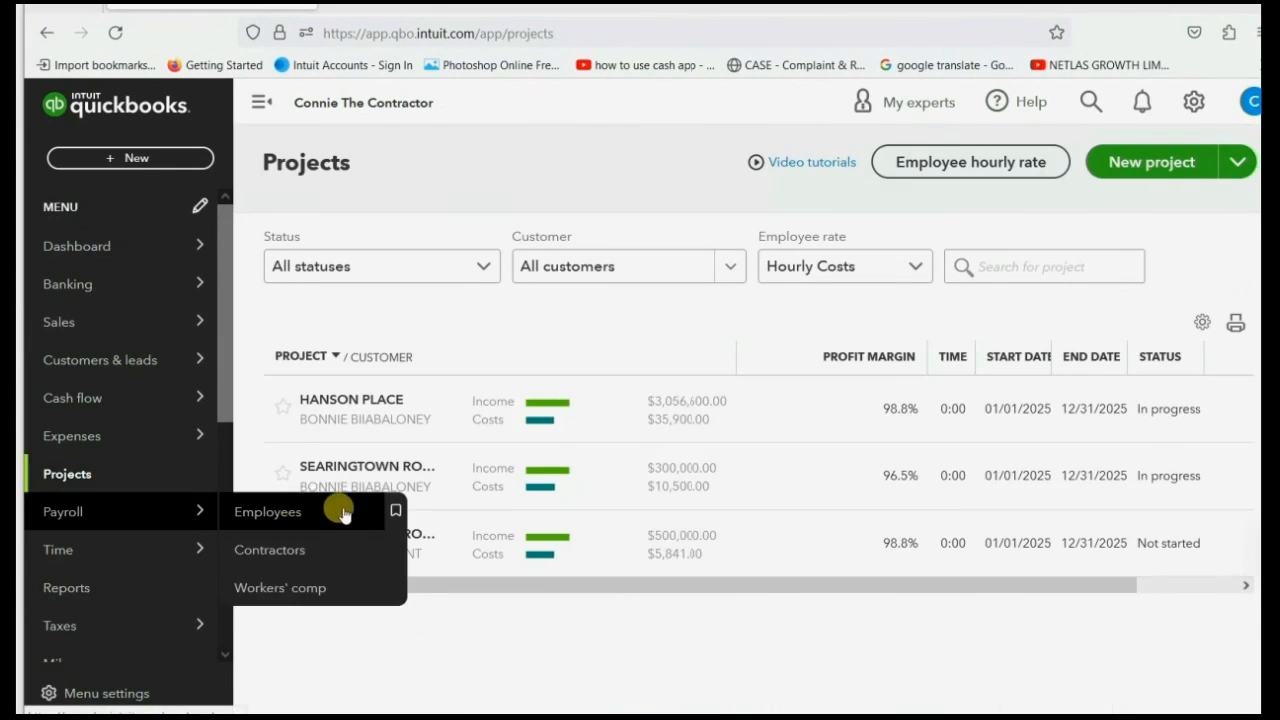
pyautogui.click(420, 534)
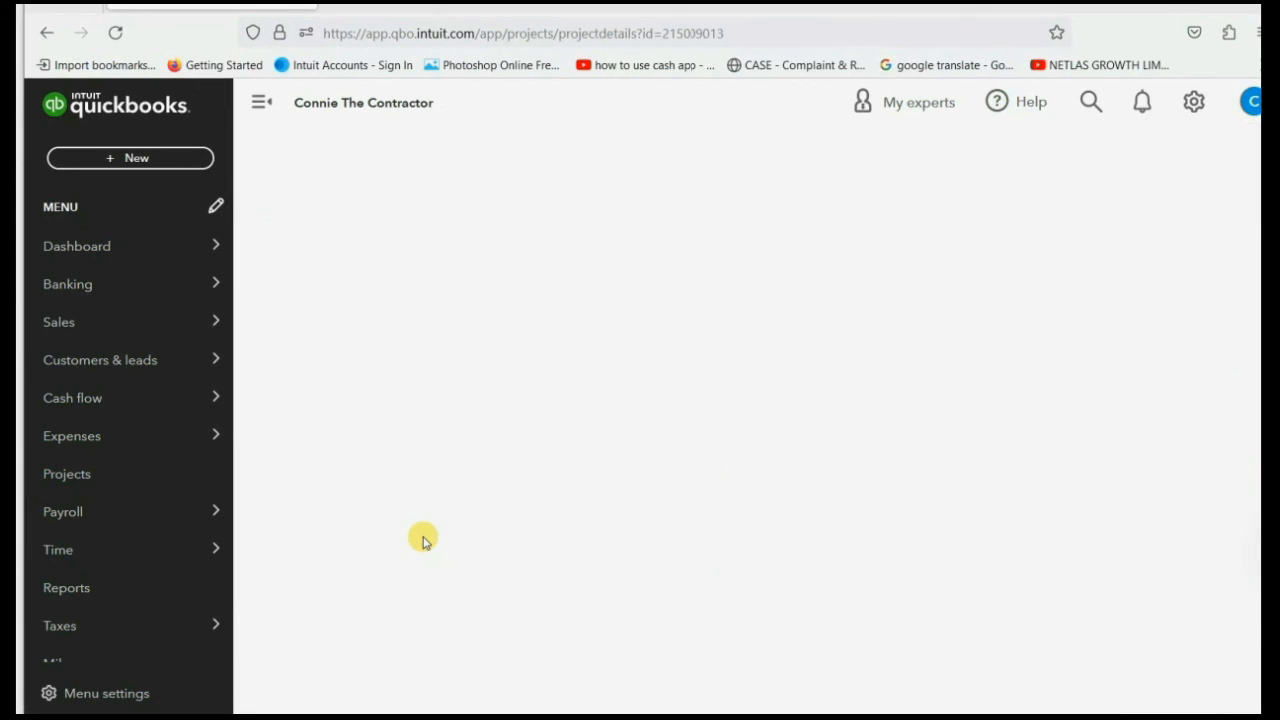
pyautogui.scroll(-2, 543, 525)
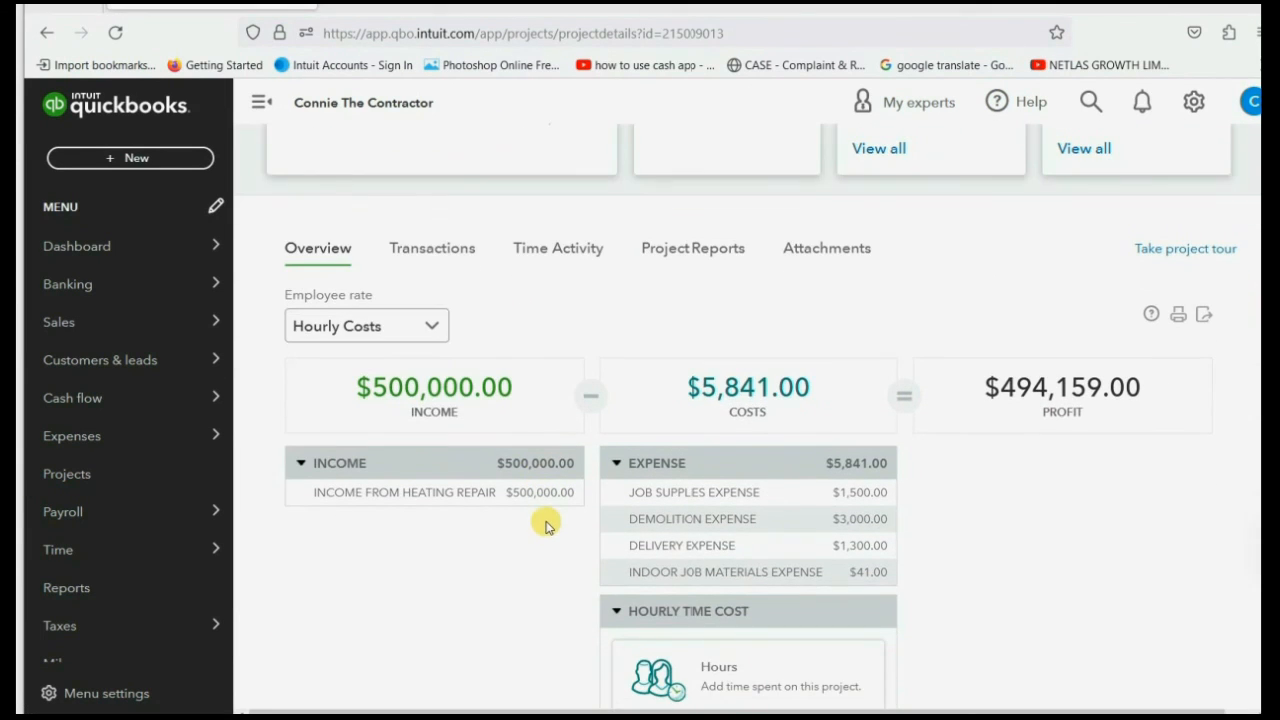
pyautogui.click(683, 250)
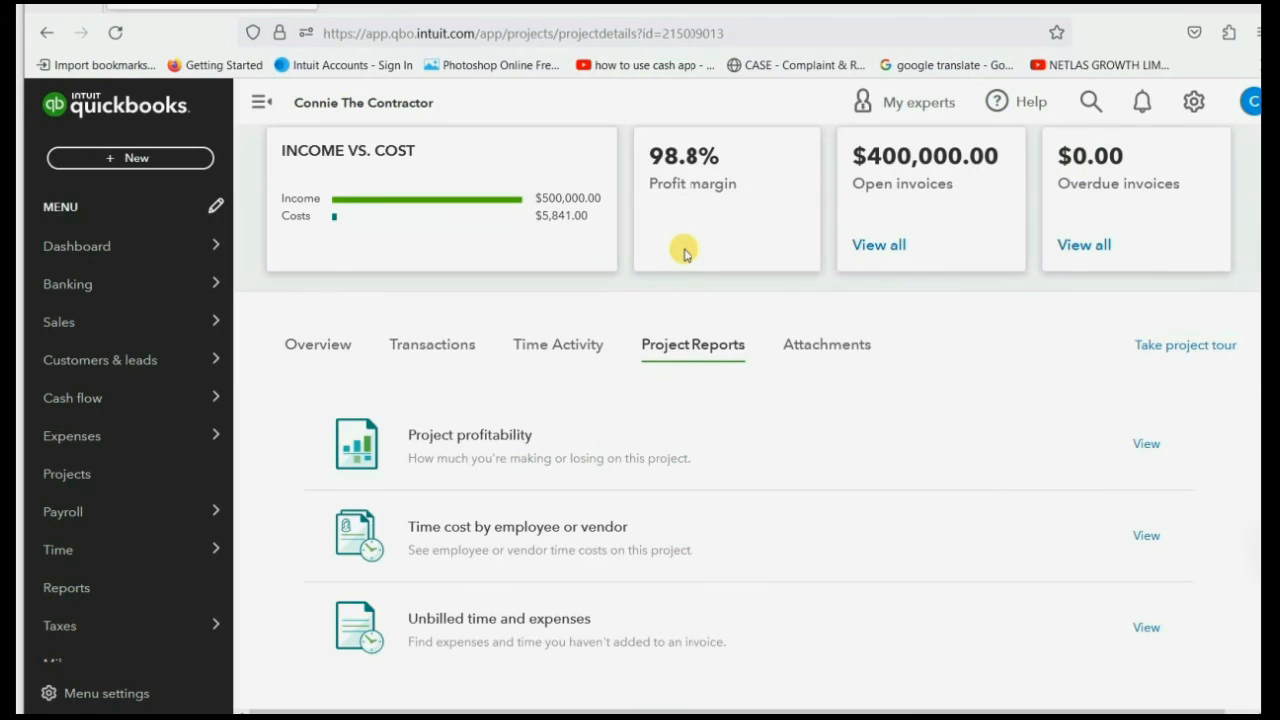
pyautogui.click(440, 447)
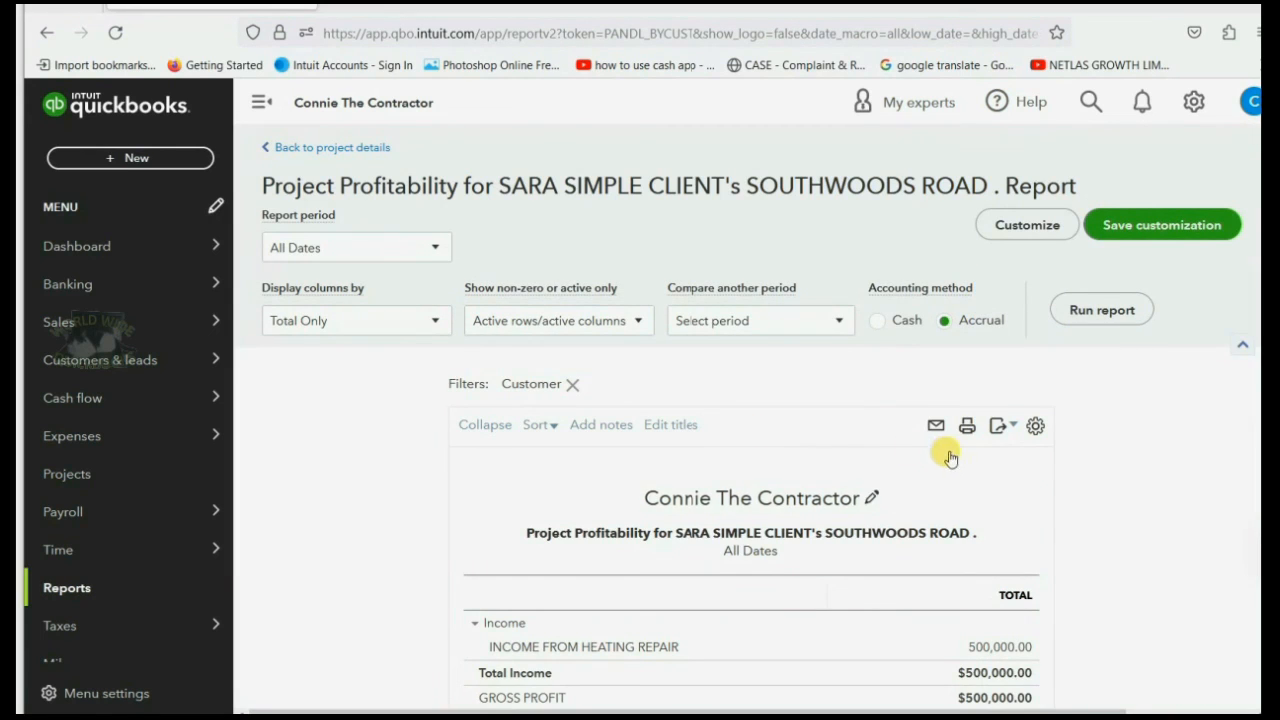
pyautogui.scroll(-3, 1040, 466)
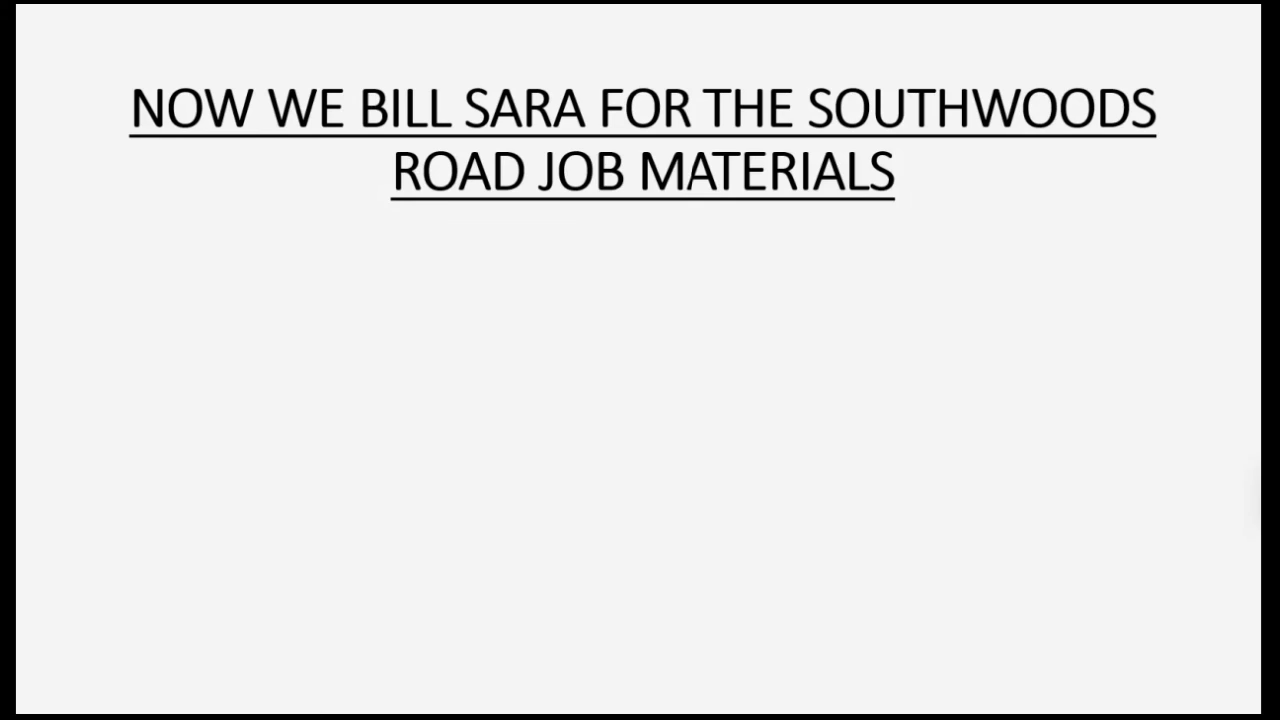
pyautogui.click(670, 657)
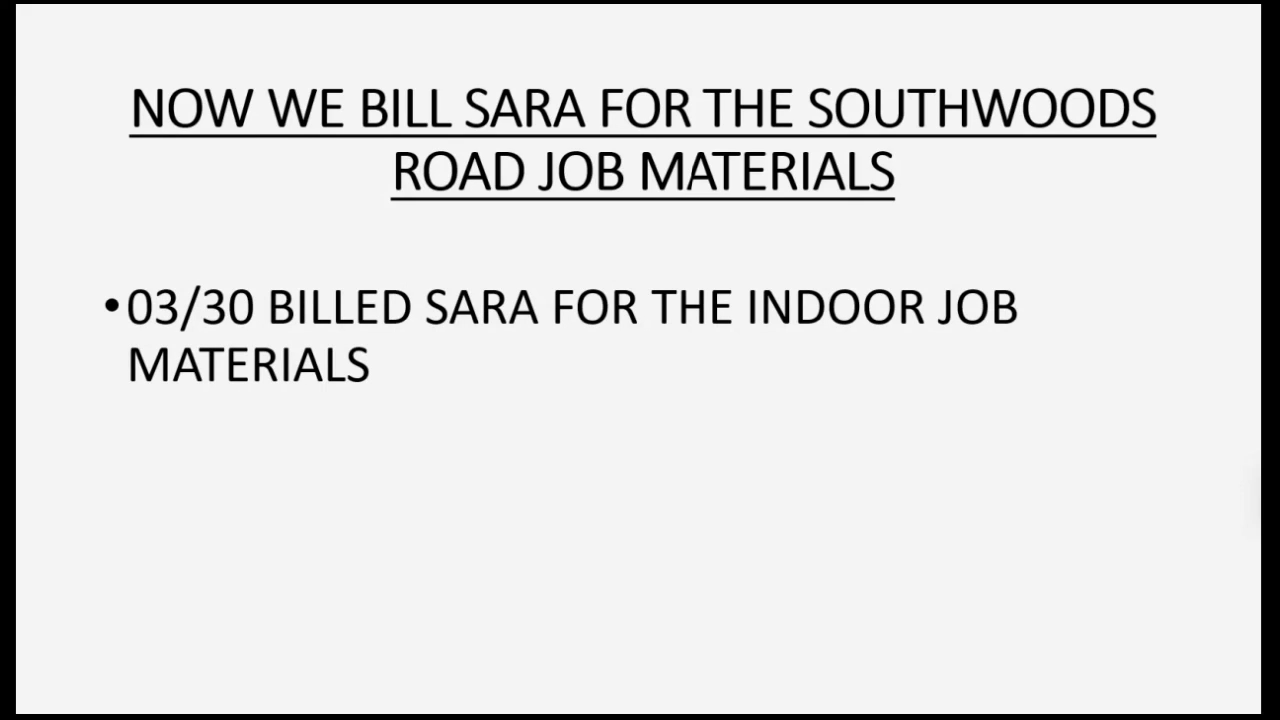
pyautogui.click(946, 217)
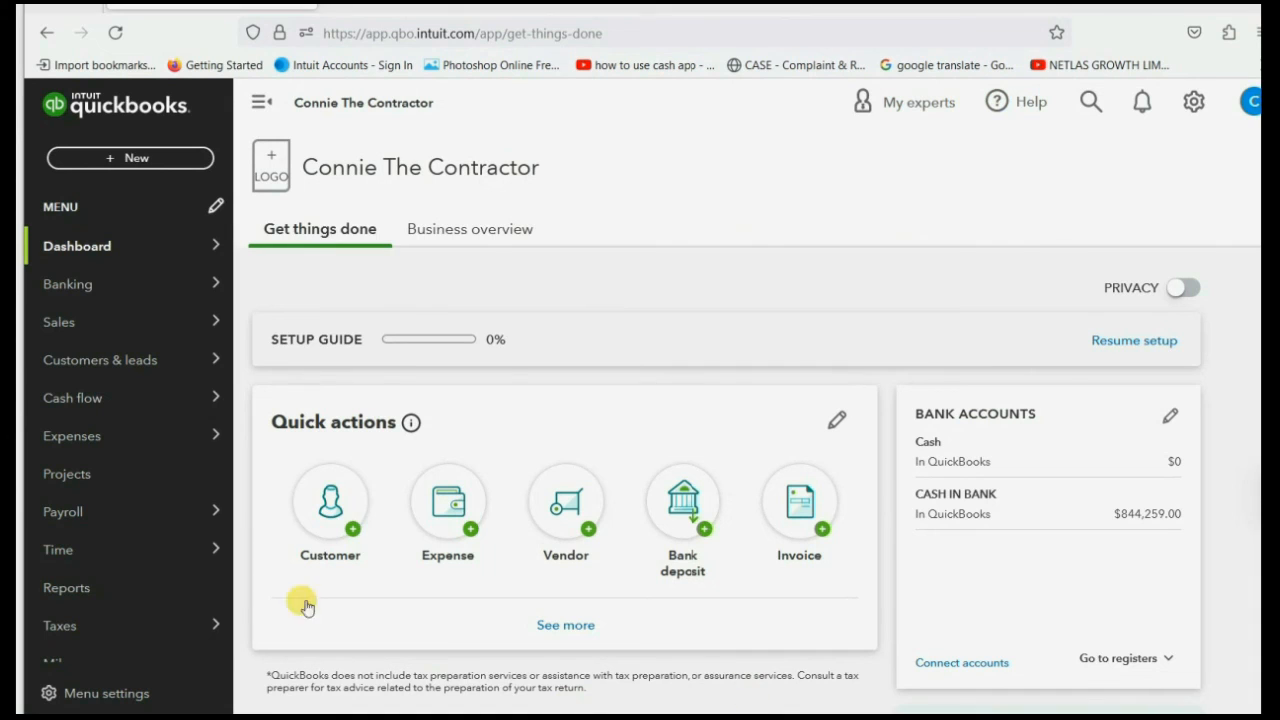
# - Start a new invoice, dismiss the payments setup and select the SOUTHWOODS ROAD project as the customer
pyautogui.click(127, 158)
pyautogui.click(87, 270)
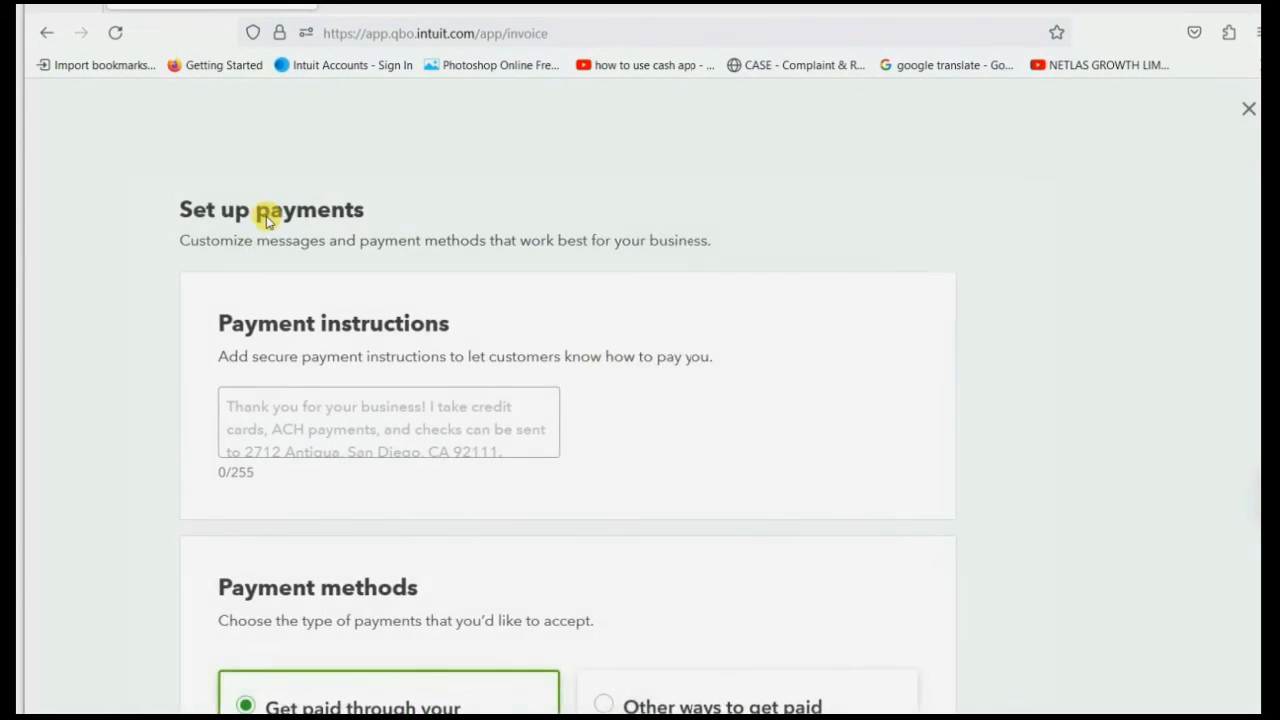
pyautogui.click(1240, 112)
pyautogui.click(265, 191)
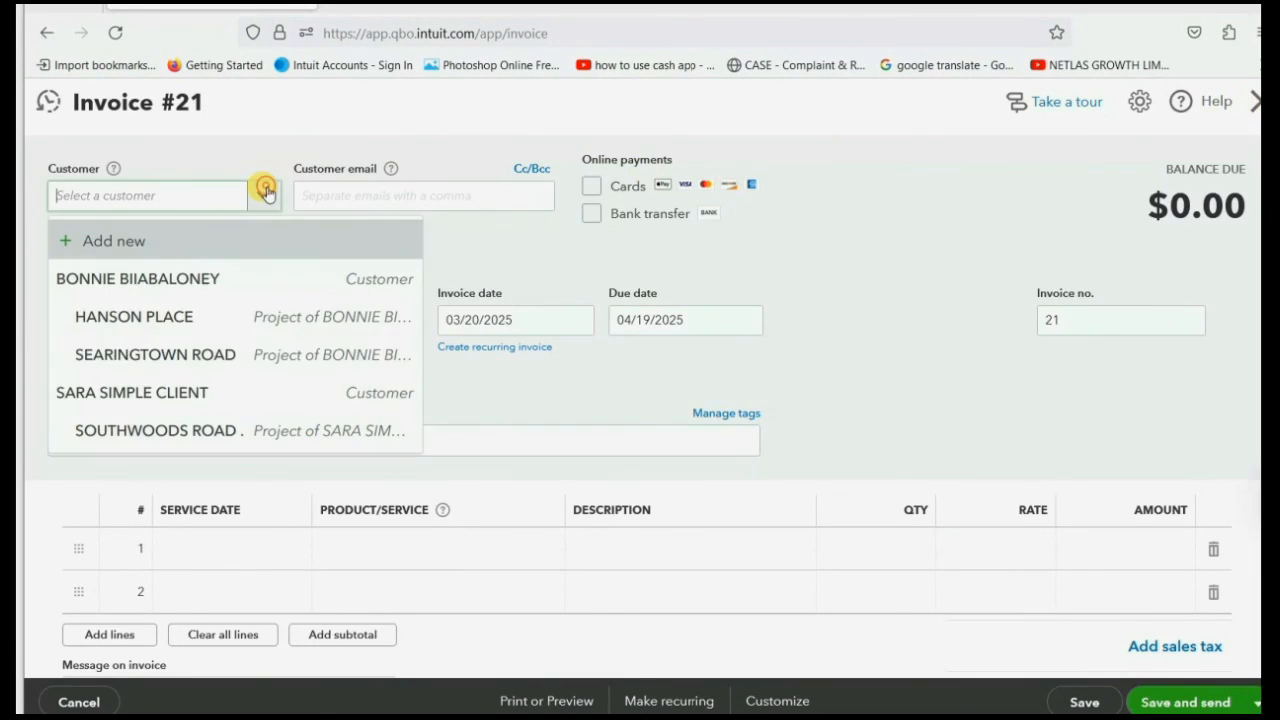
pyautogui.click(215, 428)
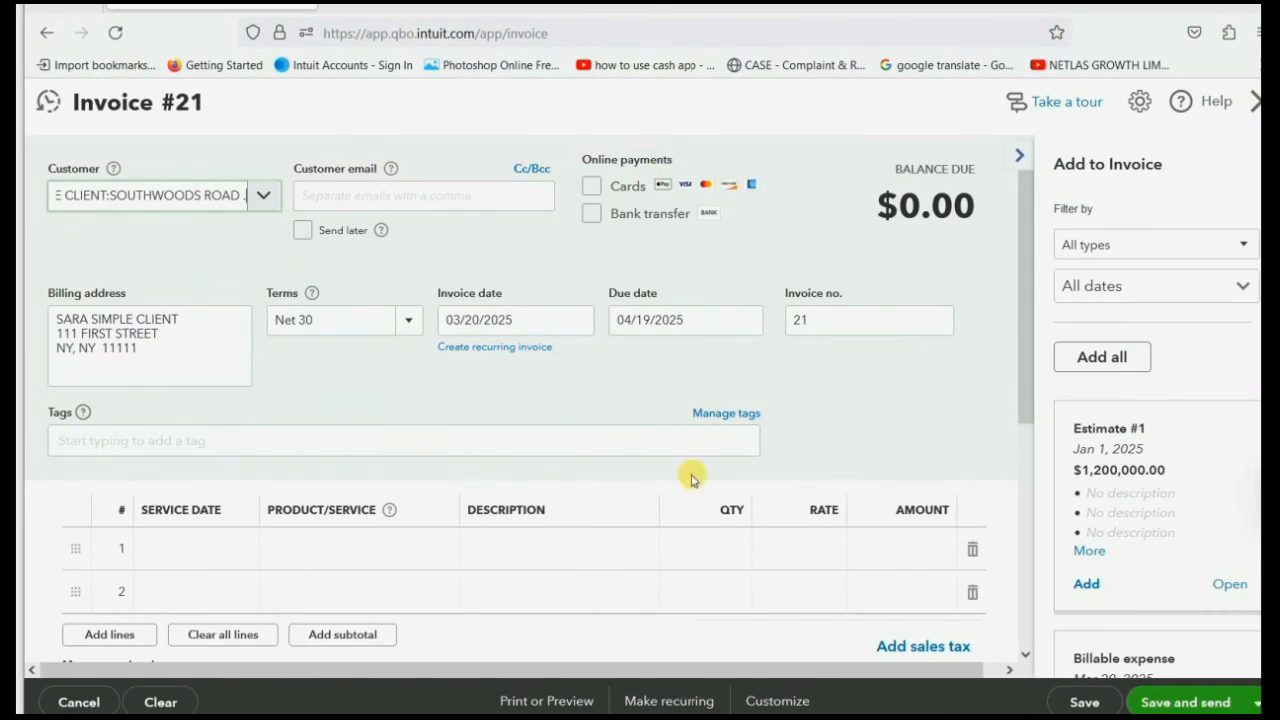
pyautogui.scroll(-3, 1110, 455)
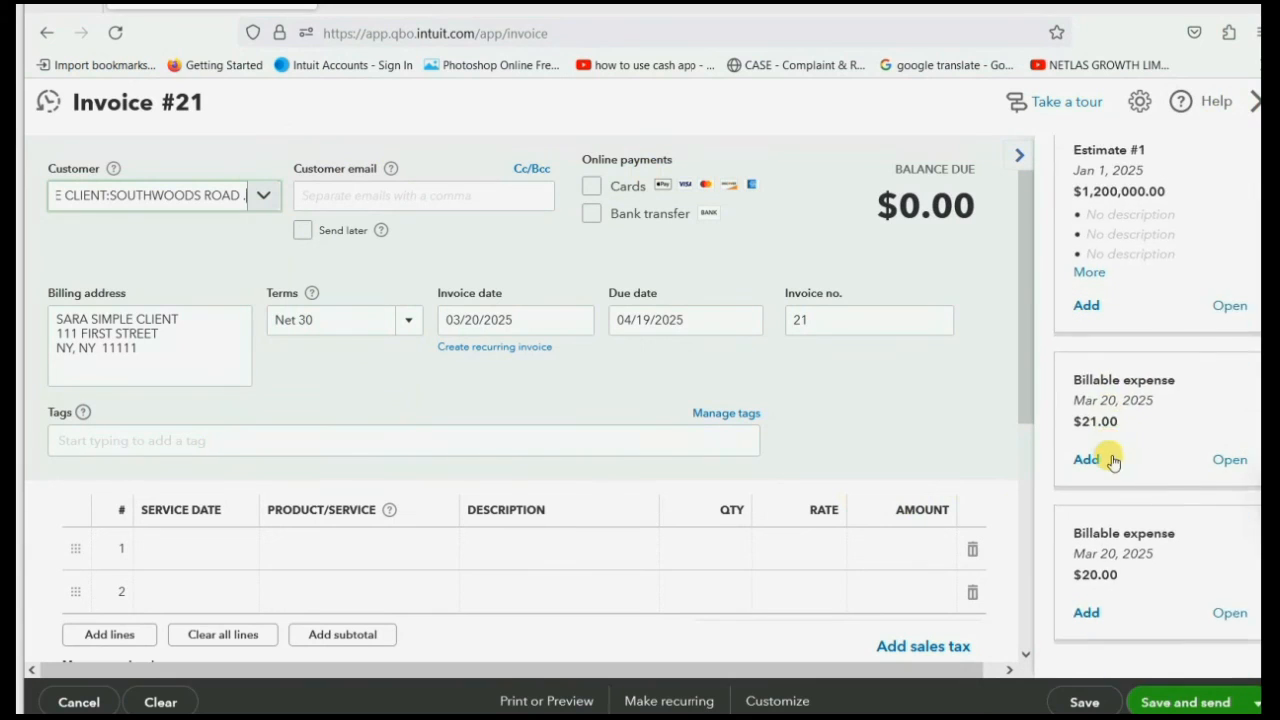
# - Set the invoice date to 03/30/2025
pyautogui.click(577, 320)
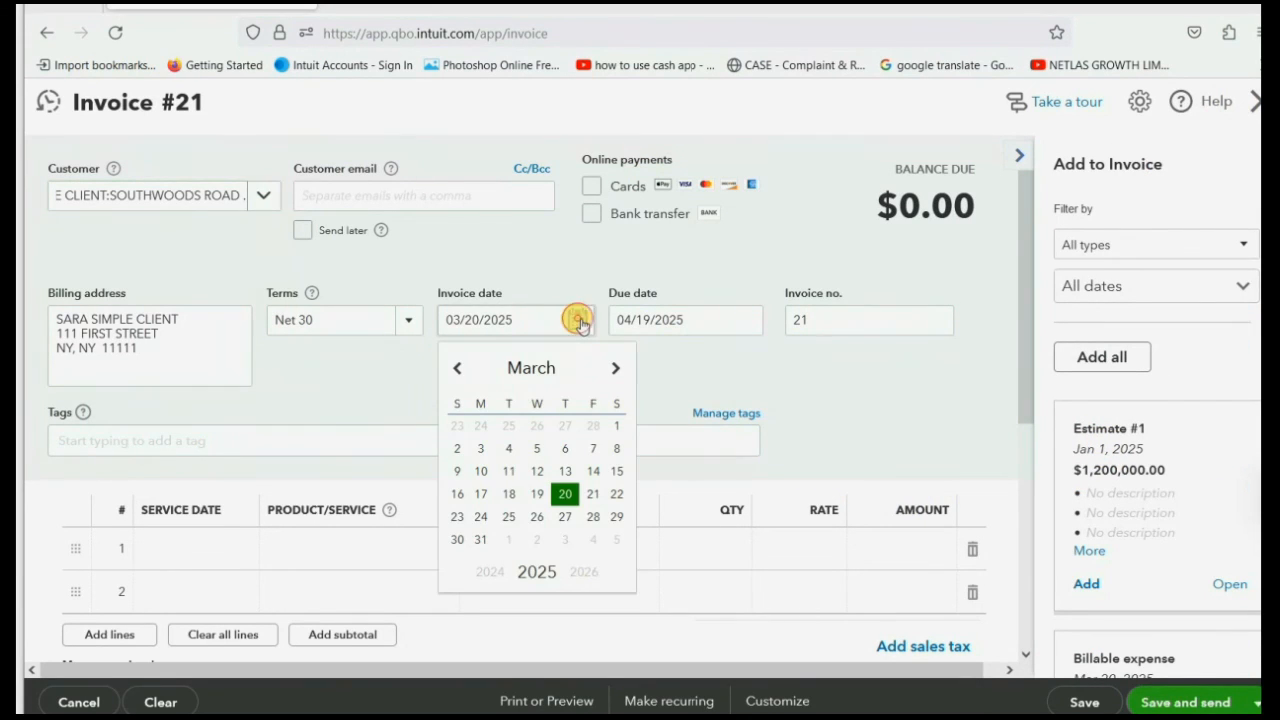
pyautogui.click(478, 541)
pyautogui.click(575, 320)
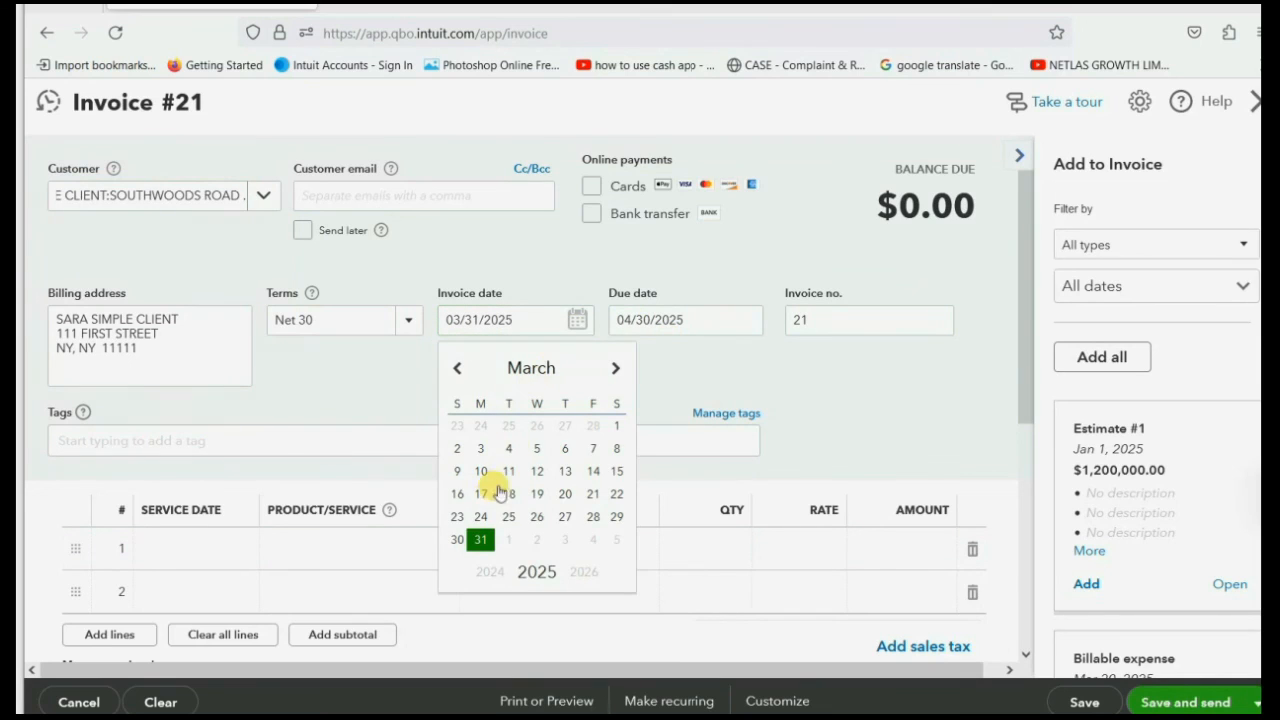
pyautogui.click(454, 538)
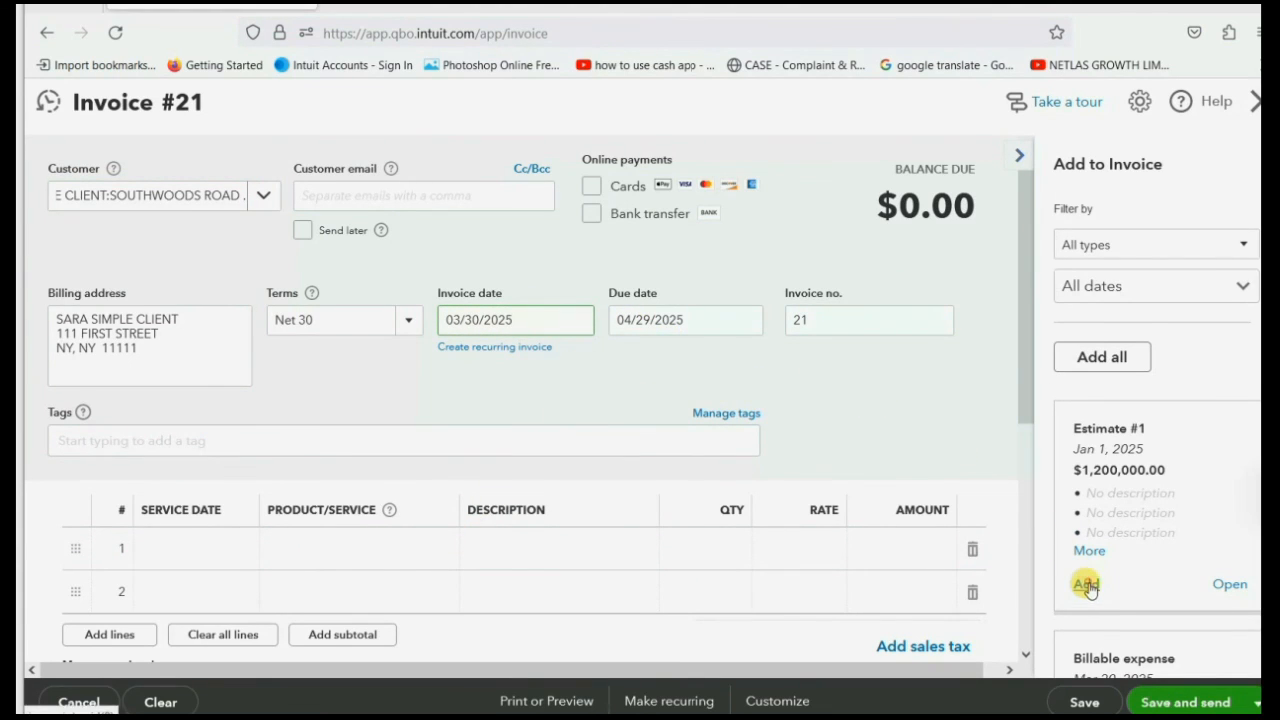
# - Copy 25% of each line of Estimate #1 to the invoice
pyautogui.click(1087, 585)
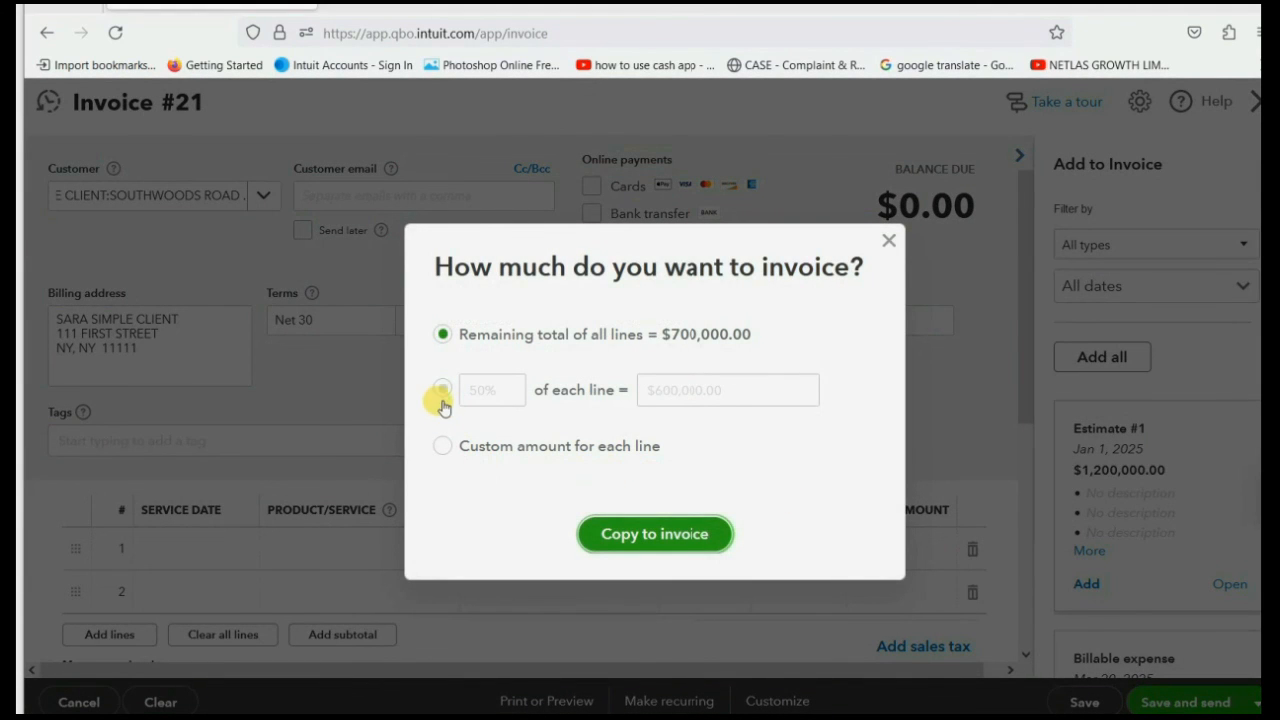
pyautogui.click(440, 390)
pyautogui.doubleClick(466, 391)
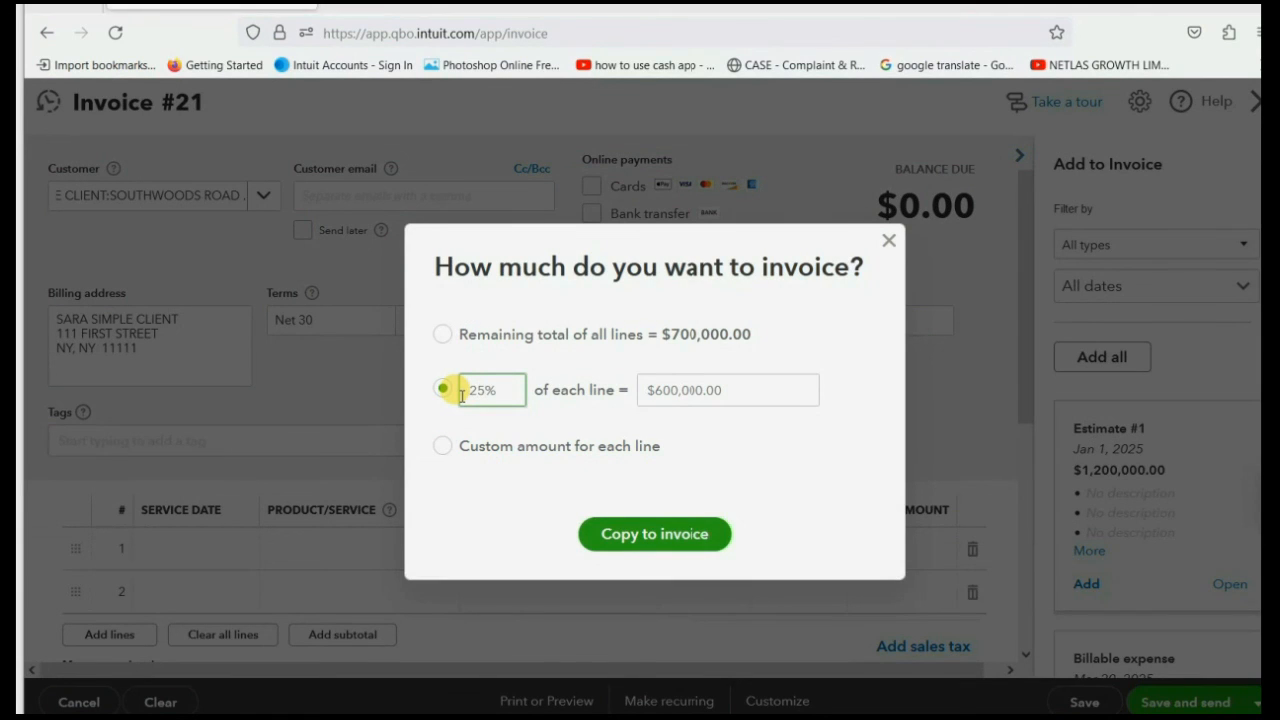
pyautogui.press('Tab')
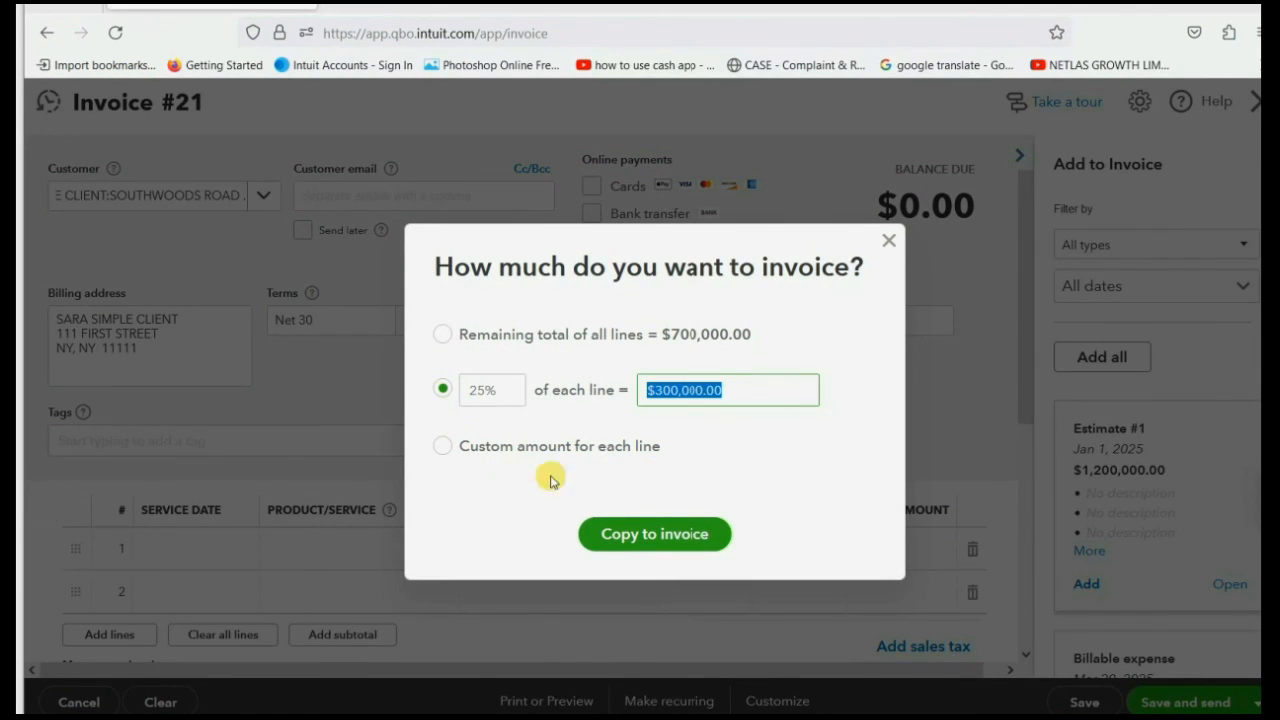
pyautogui.click(653, 532)
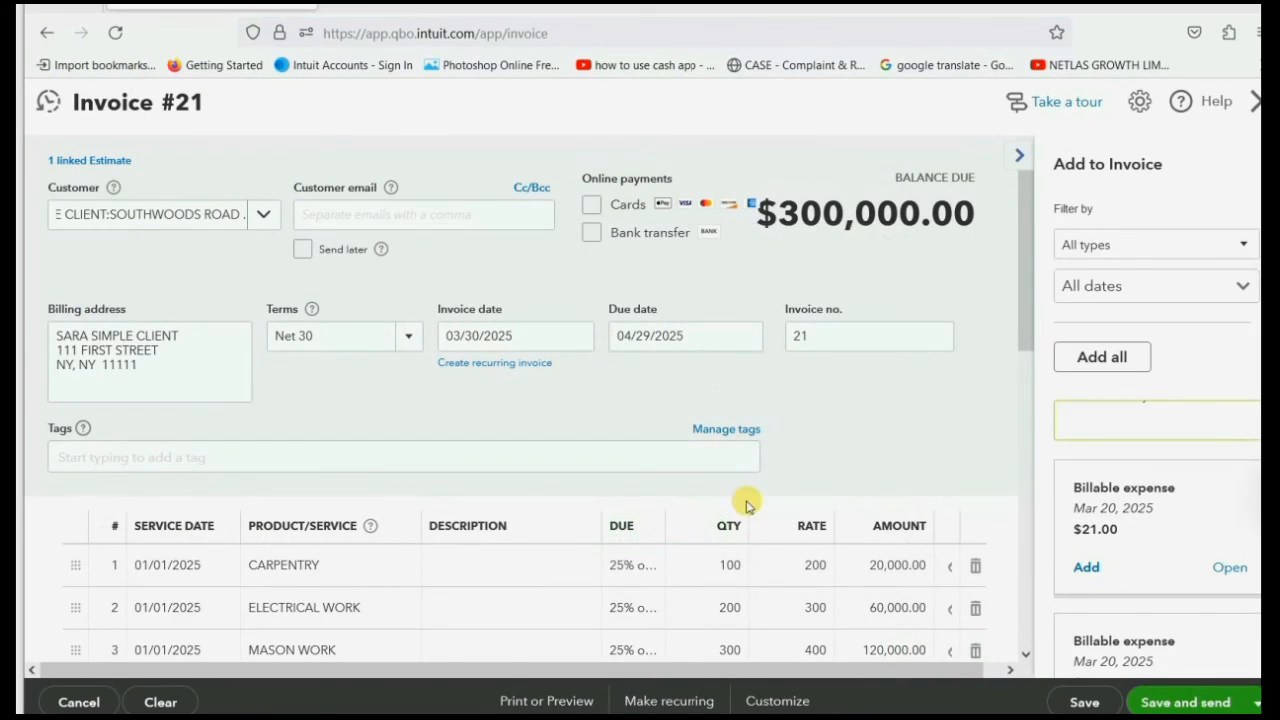
# - Add both billable expenses dated Mar 20, 2025, of $21.00 and $20.00, to the invoice
pyautogui.scroll(-2, 1150, 462)
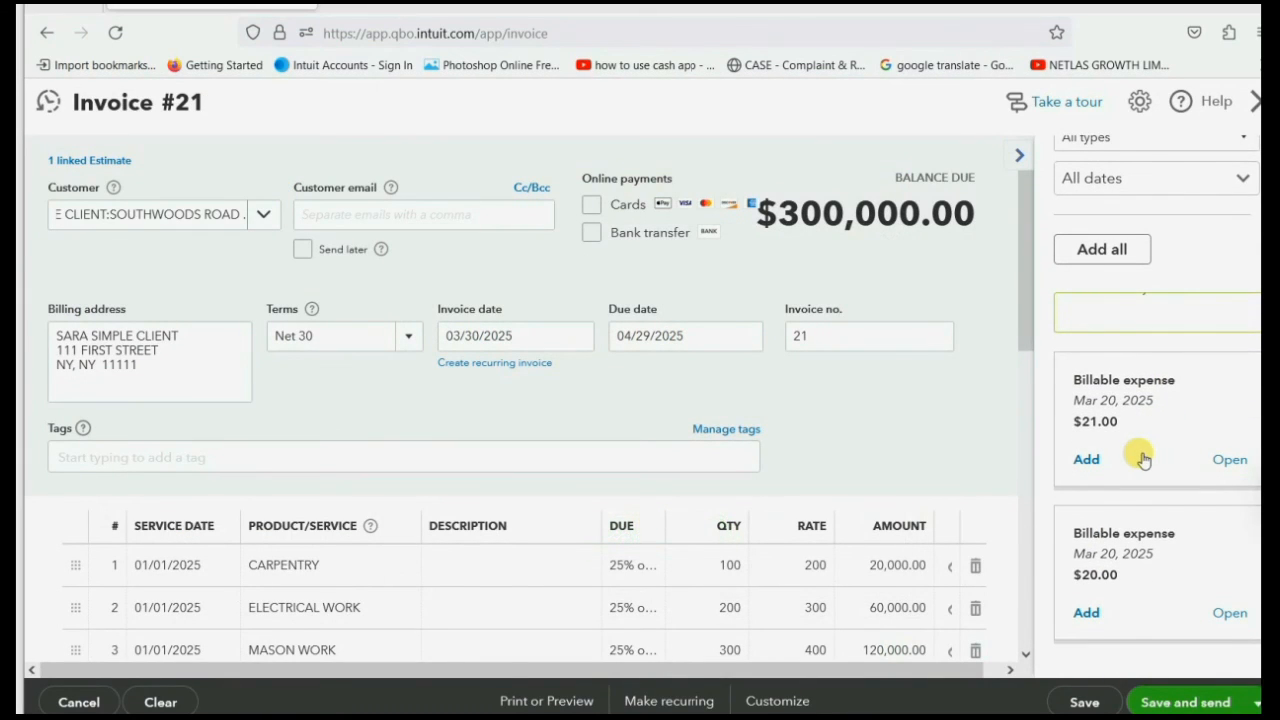
pyautogui.scroll(-2, 771, 434)
pyautogui.click(1087, 460)
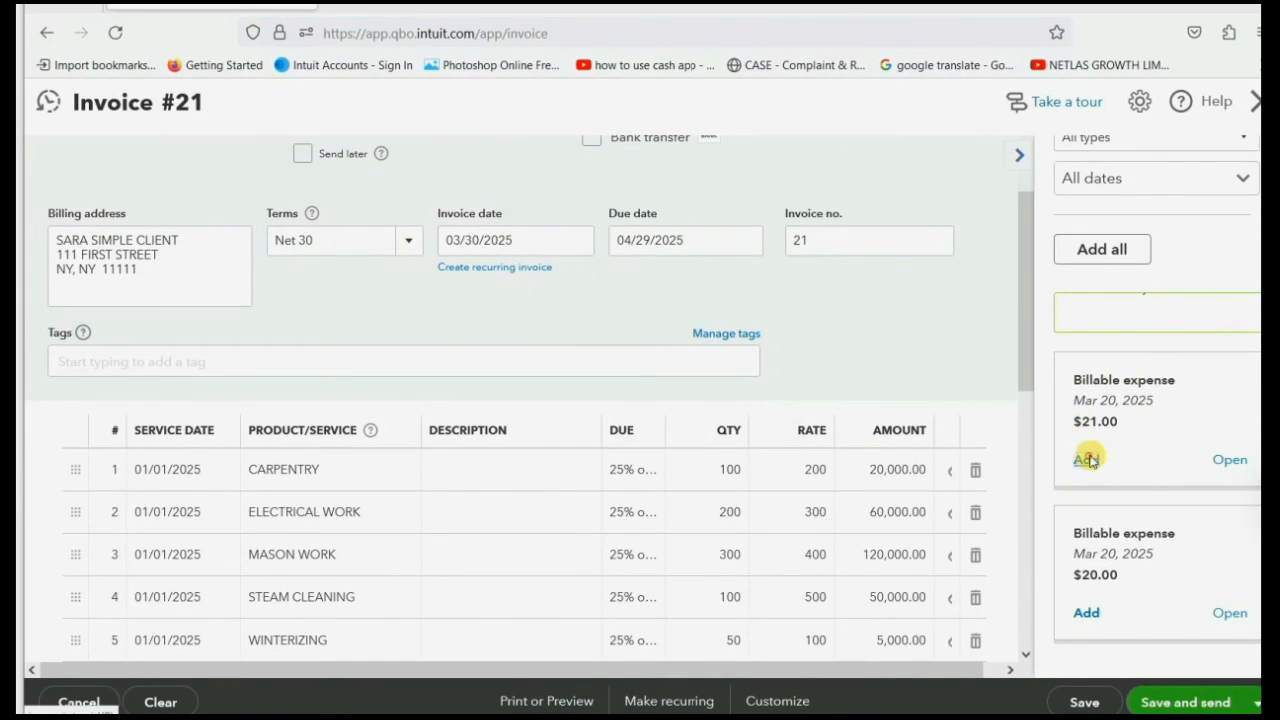
pyautogui.click(1085, 568)
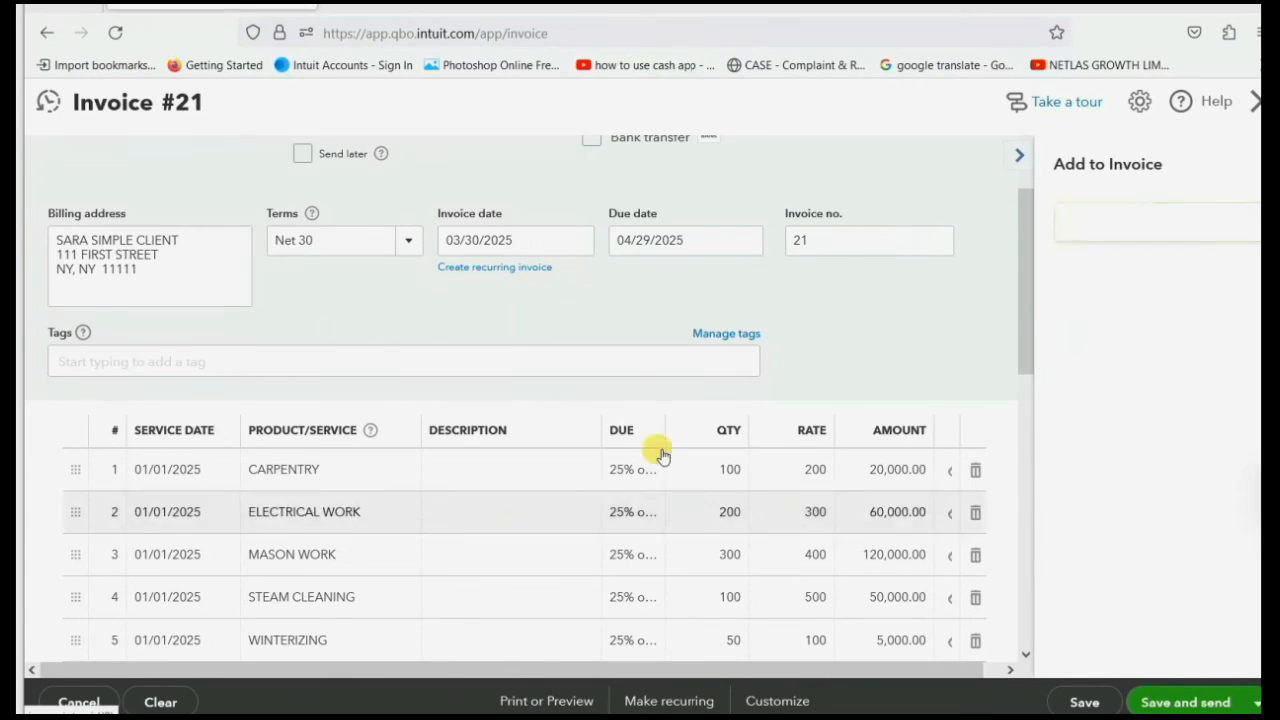
# - Examine the rates on the invoice's SHEETROCK and BRACKETS lines
pyautogui.scroll(-5, 507, 425)
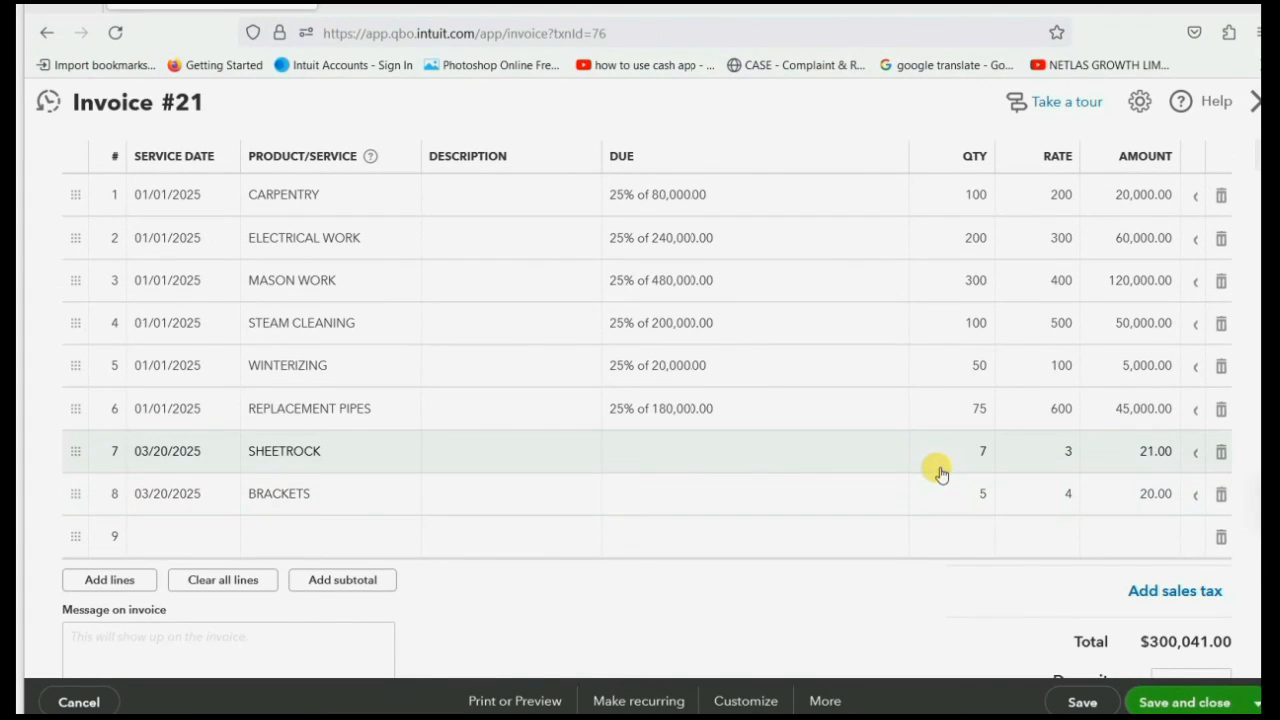
pyautogui.click(1060, 460)
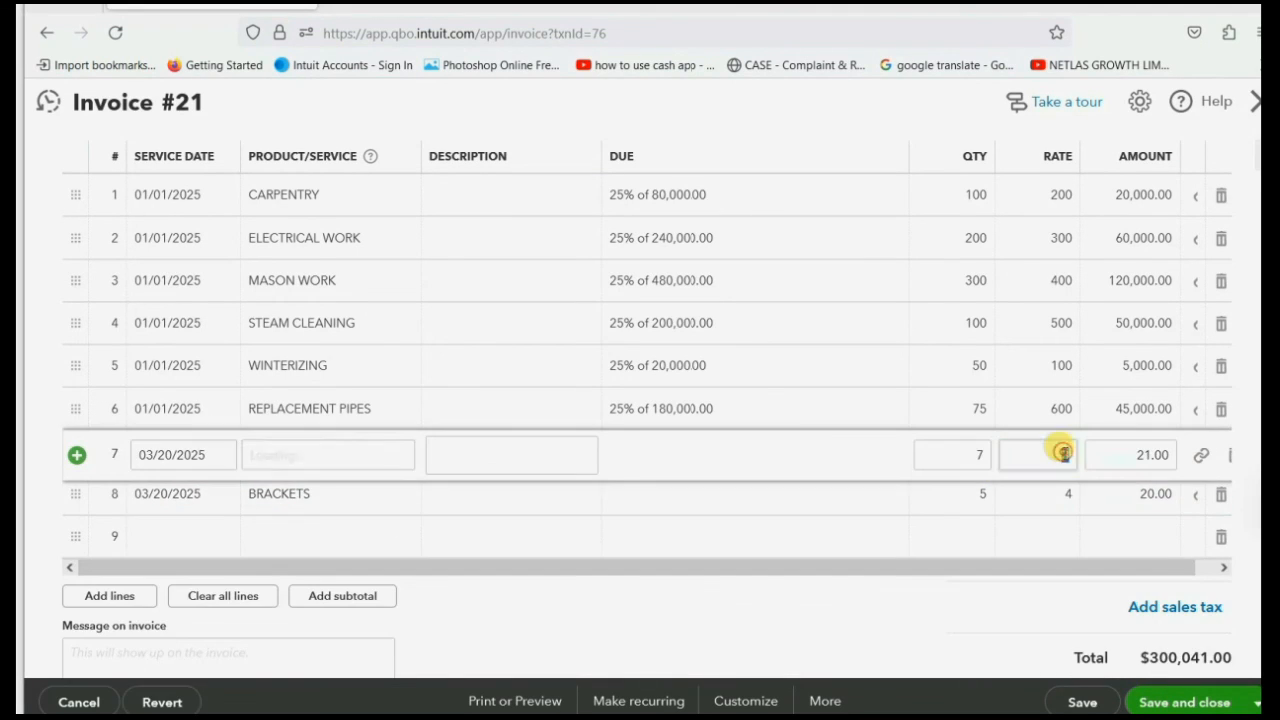
pyautogui.click(1060, 492)
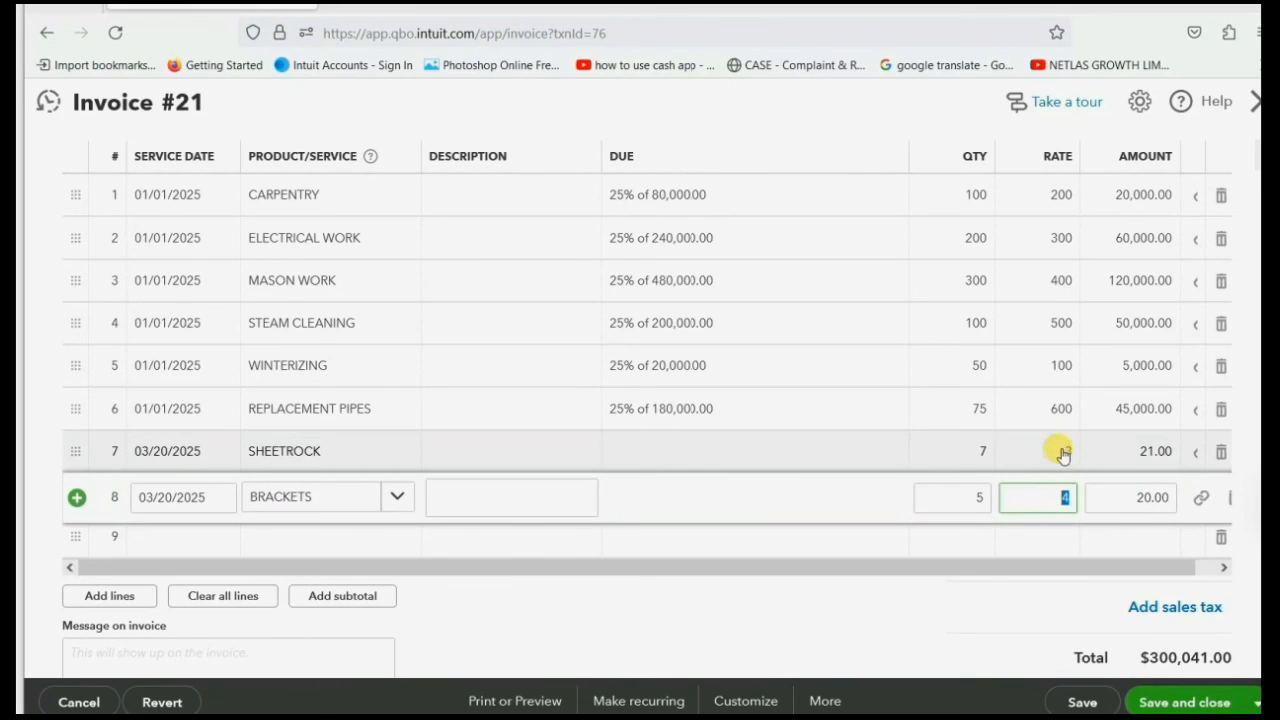
pyautogui.click(1057, 450)
pyautogui.click(1064, 493)
pyautogui.click(1057, 450)
pyautogui.click(1058, 492)
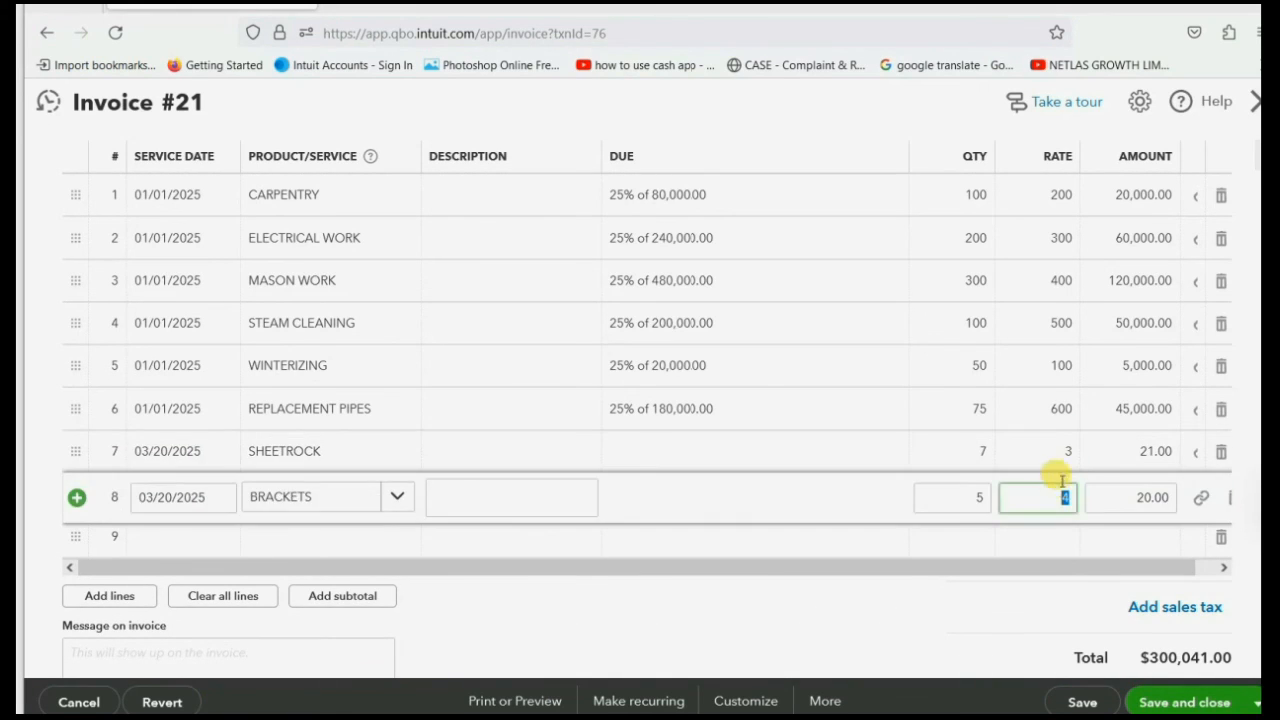
# - Set the invoice rate to 5 on the SHEETROCK line and to 10 on the BRACKETS line
pyautogui.click(1062, 453)
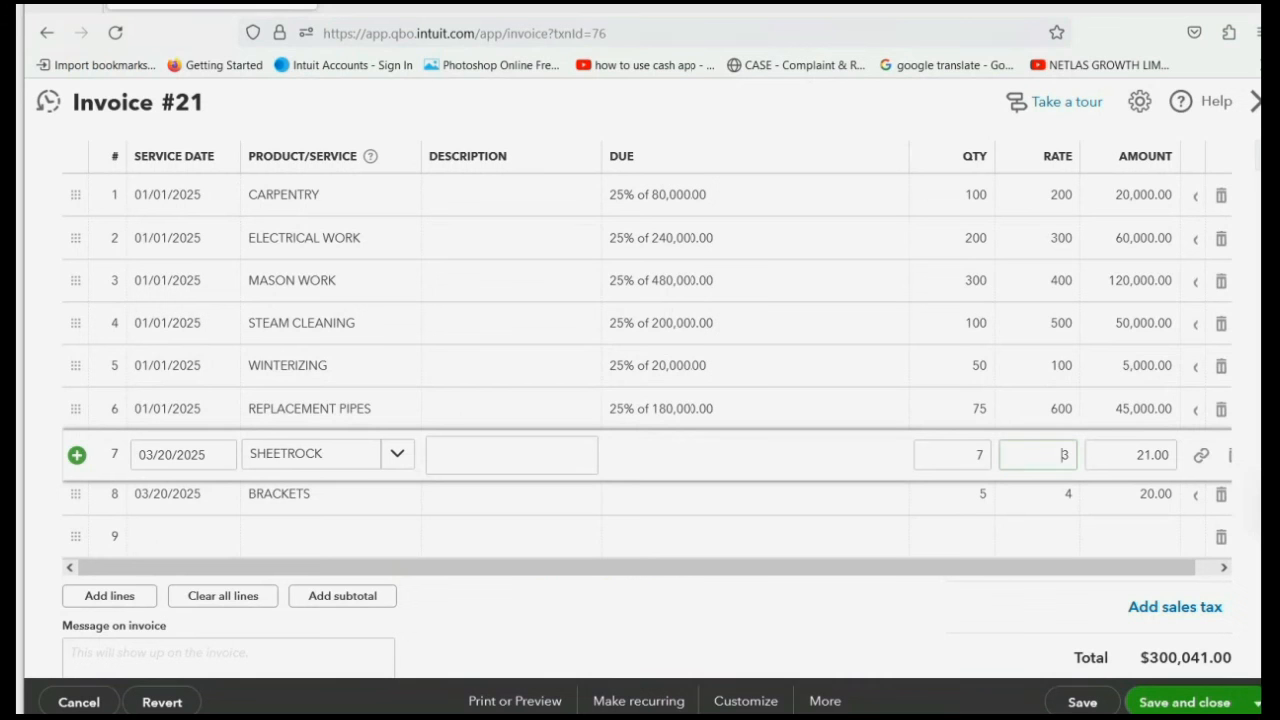
pyautogui.doubleClick(1023, 443)
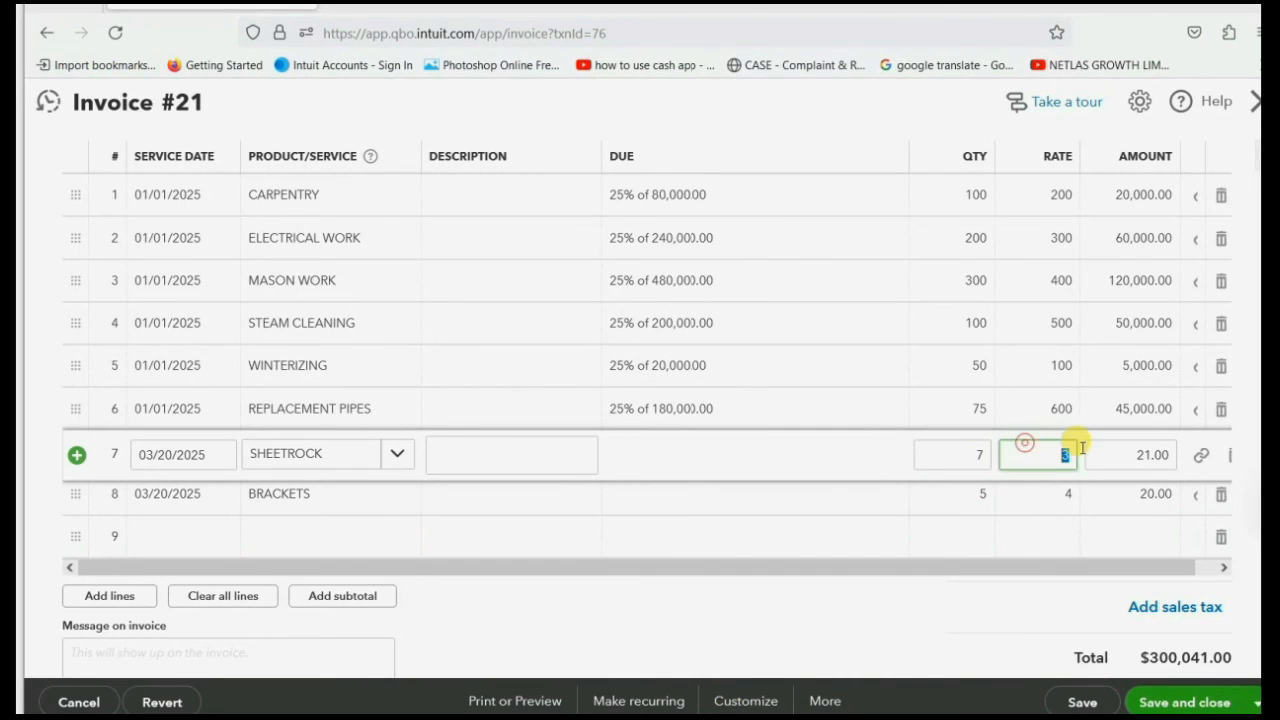
pyautogui.write('5')
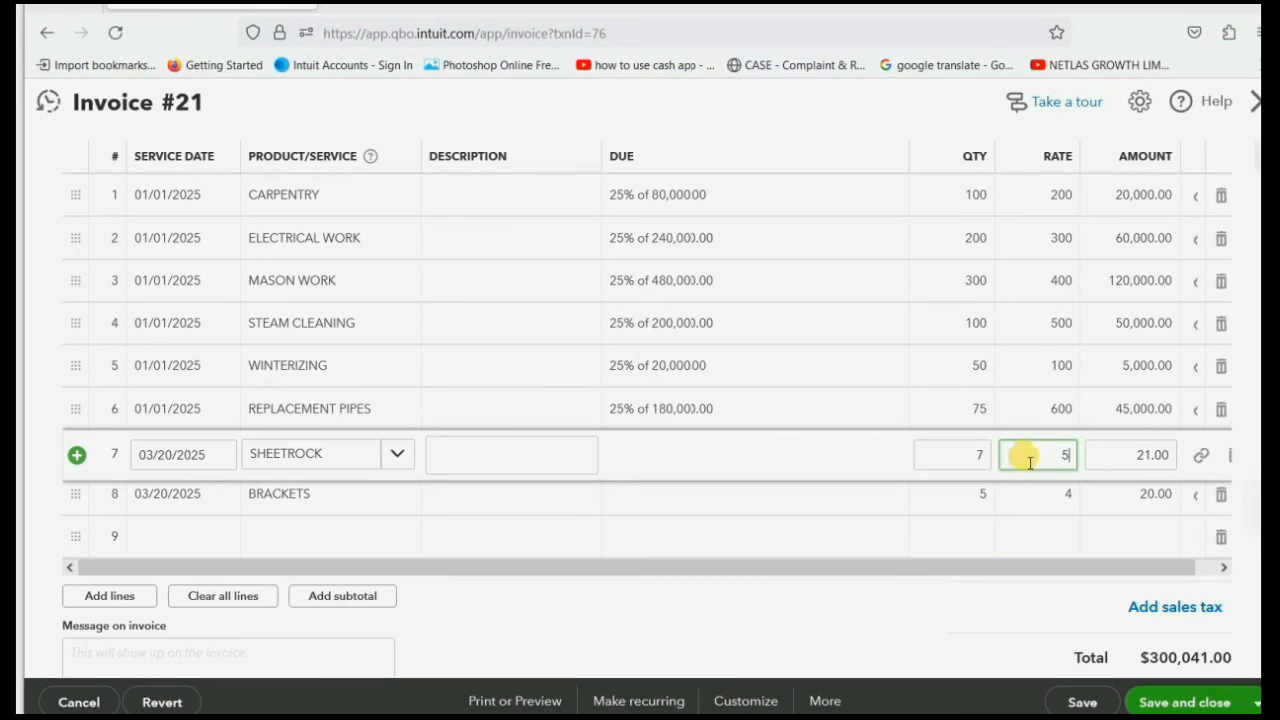
pyautogui.click(1037, 491)
pyautogui.doubleClick(1060, 494)
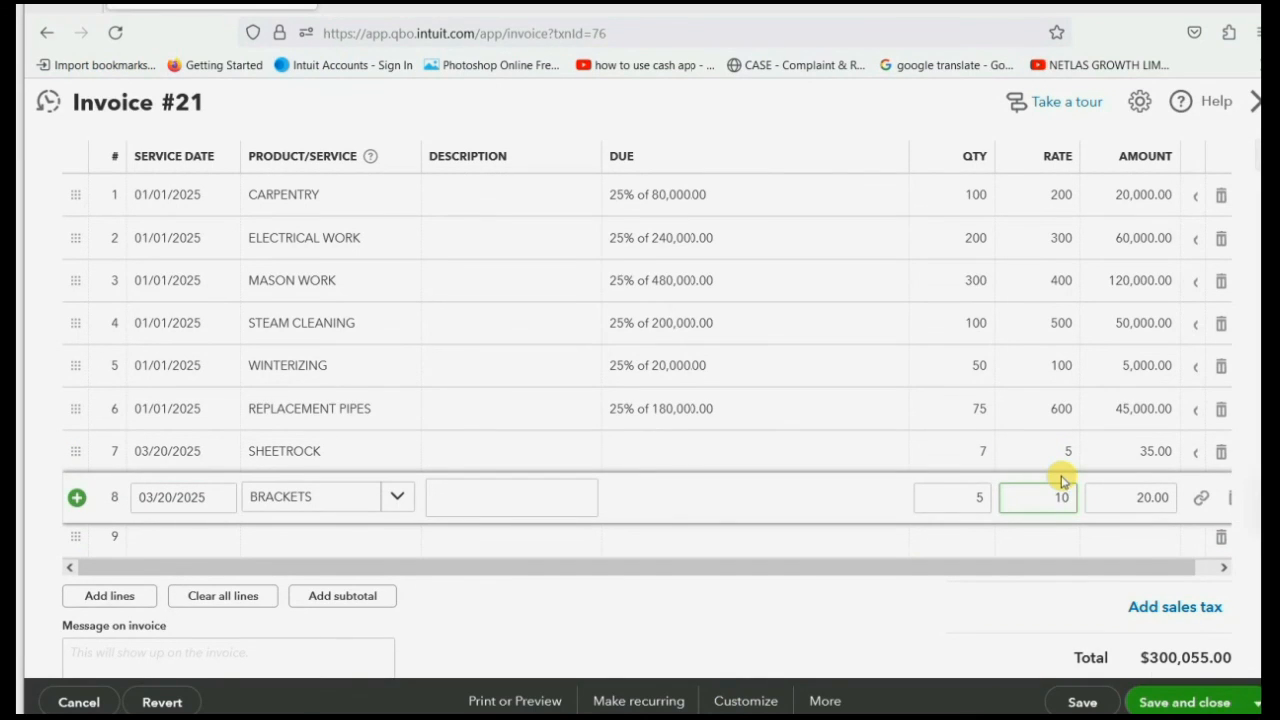
pyautogui.write('10')
pyautogui.press('Tab')
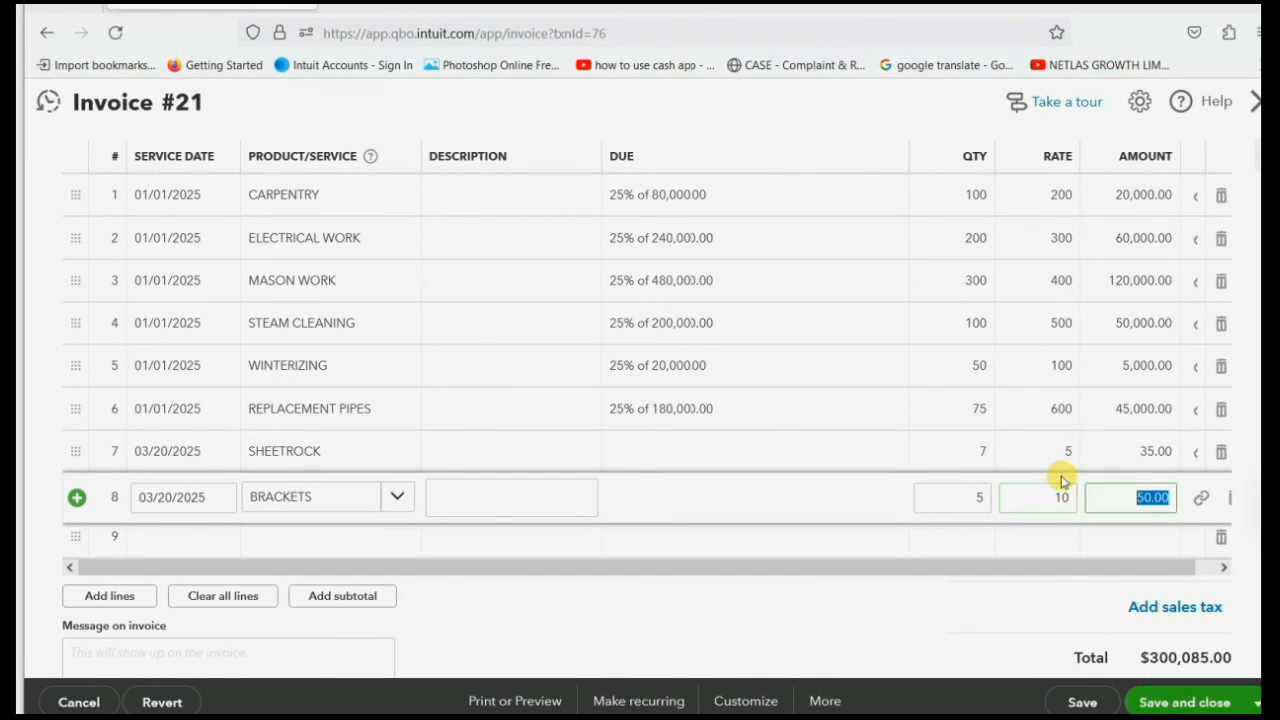
# - Save and close Invoice #21 with the new material rates, accepting the modification of its linked transactions
pyautogui.click(1190, 657)
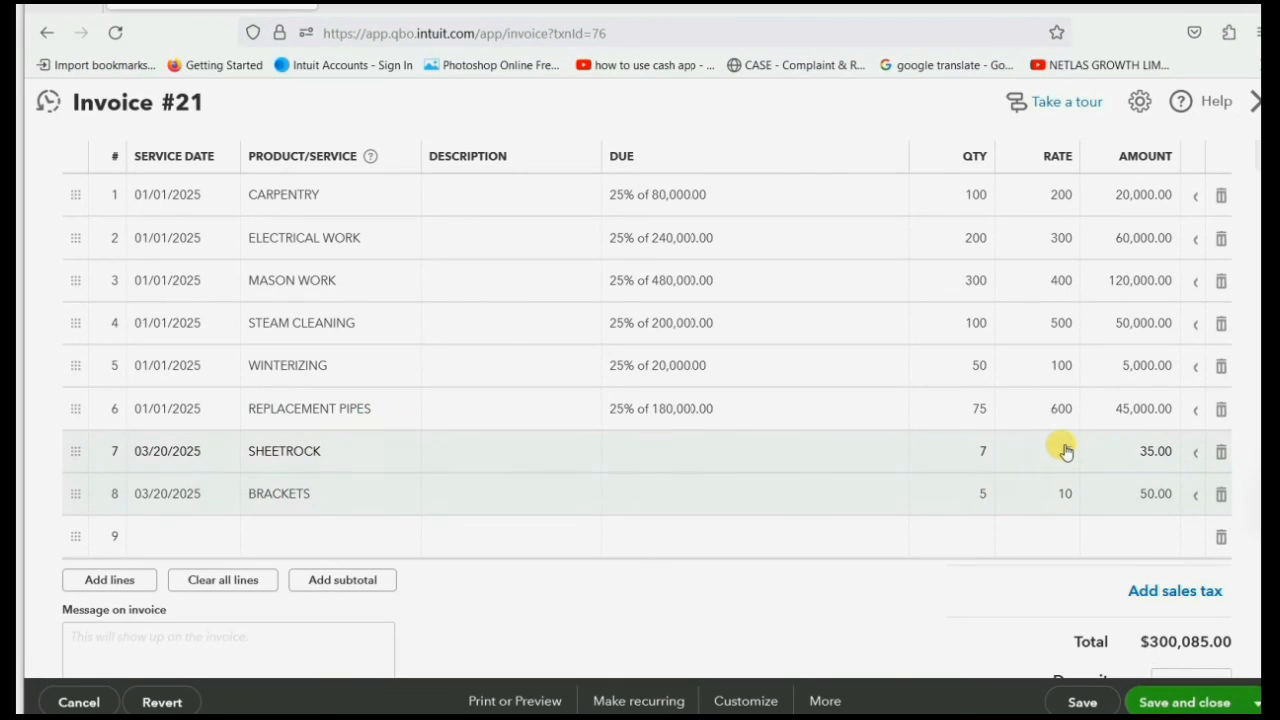
pyautogui.click(1180, 688)
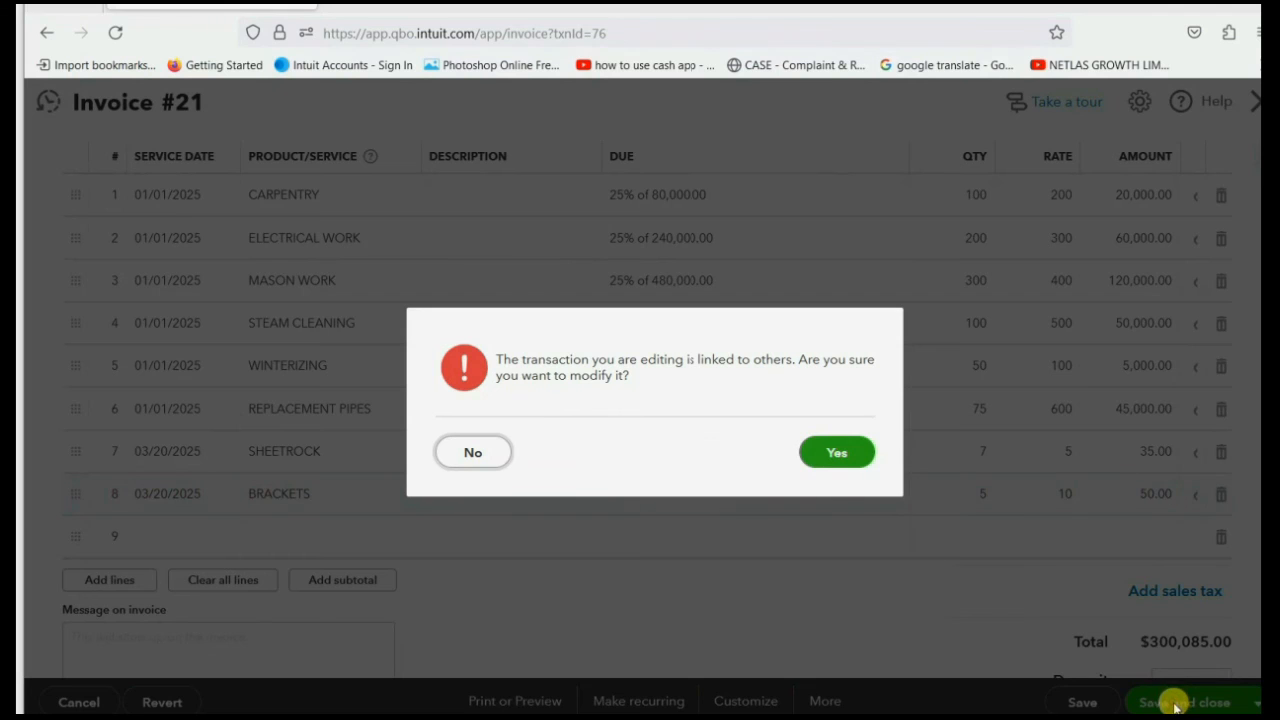
pyautogui.click(845, 450)
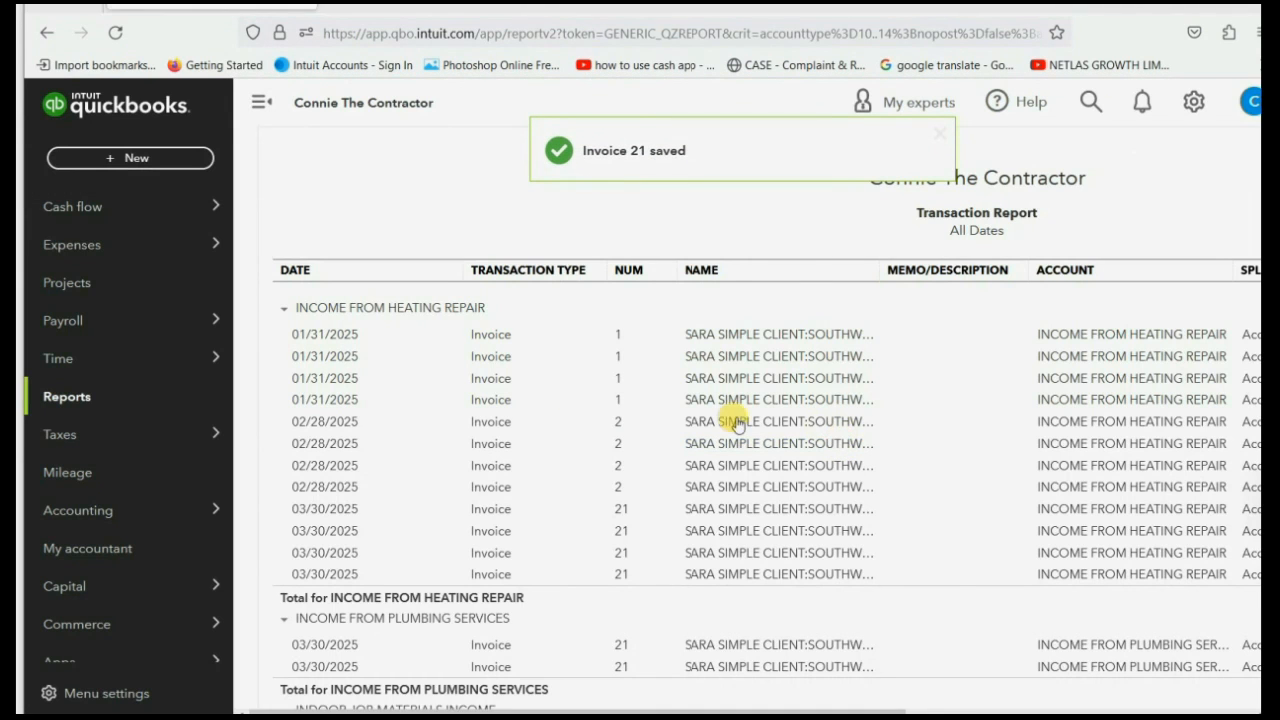
# - Open the Project profitability report for the SOUTHWOODS ROAD project
pyautogui.moveTo(172, 497)
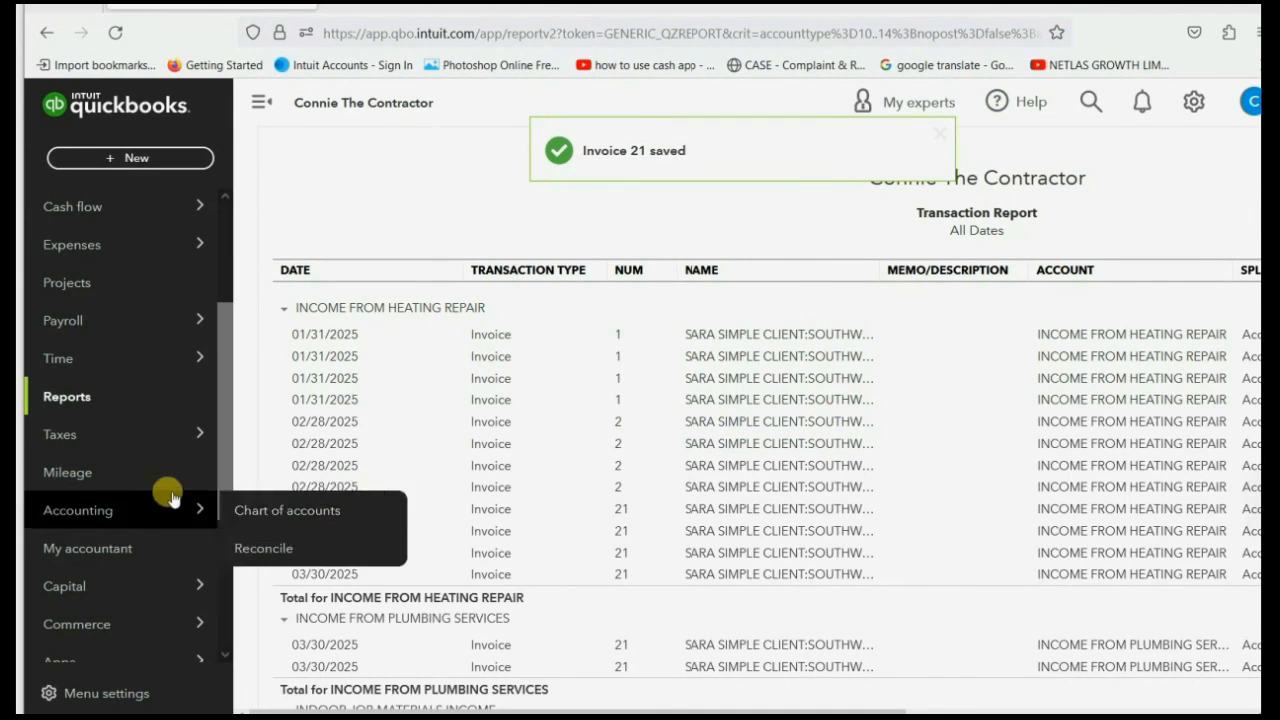
pyautogui.click(102, 284)
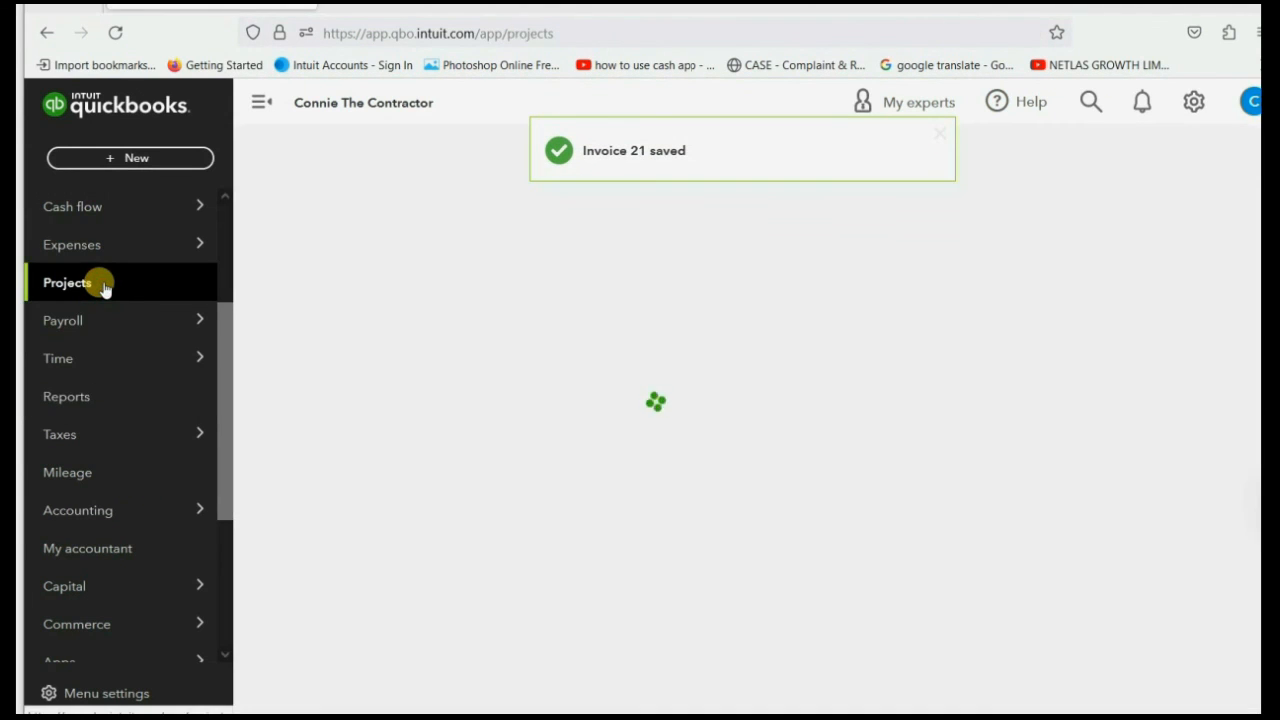
pyautogui.click(362, 534)
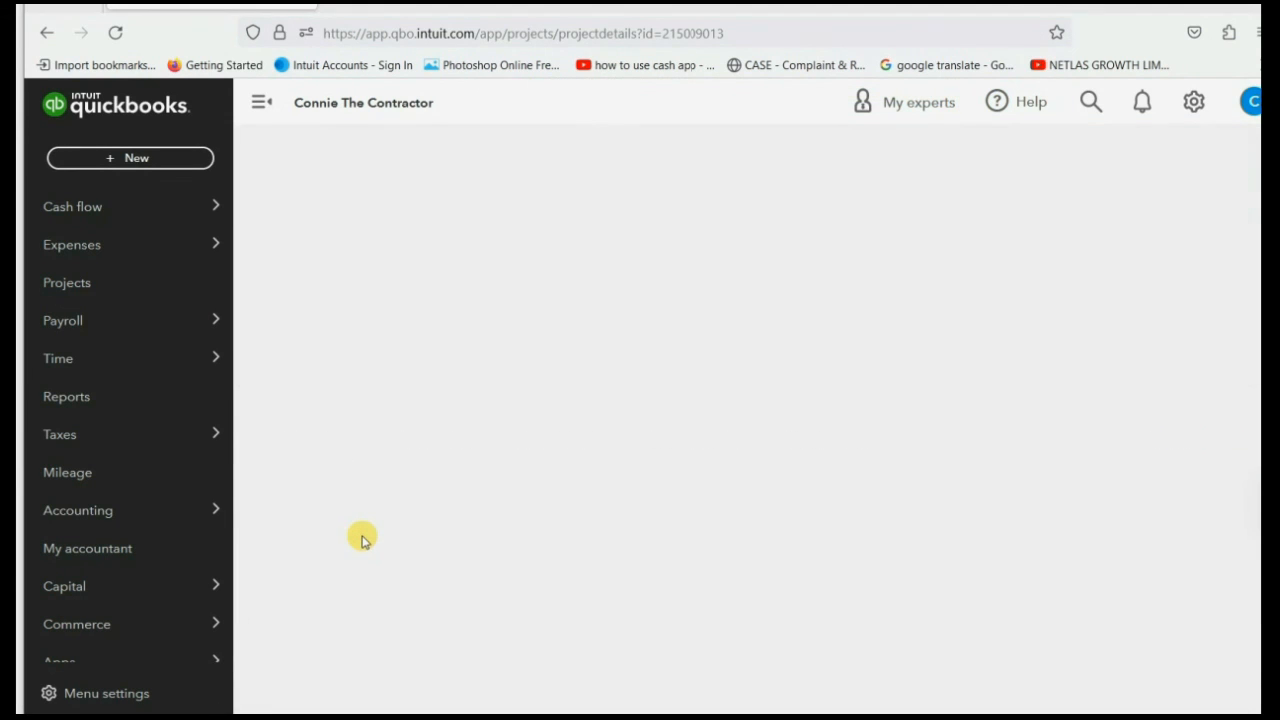
pyautogui.click(695, 441)
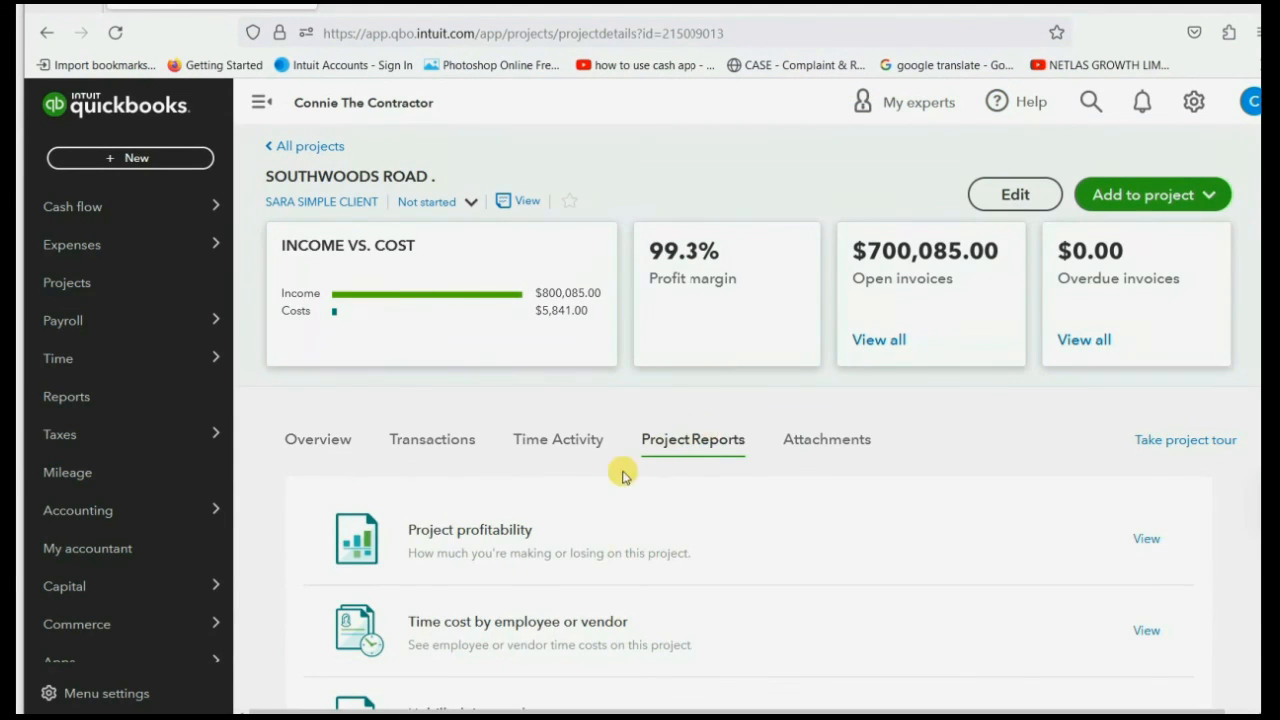
pyautogui.click(476, 530)
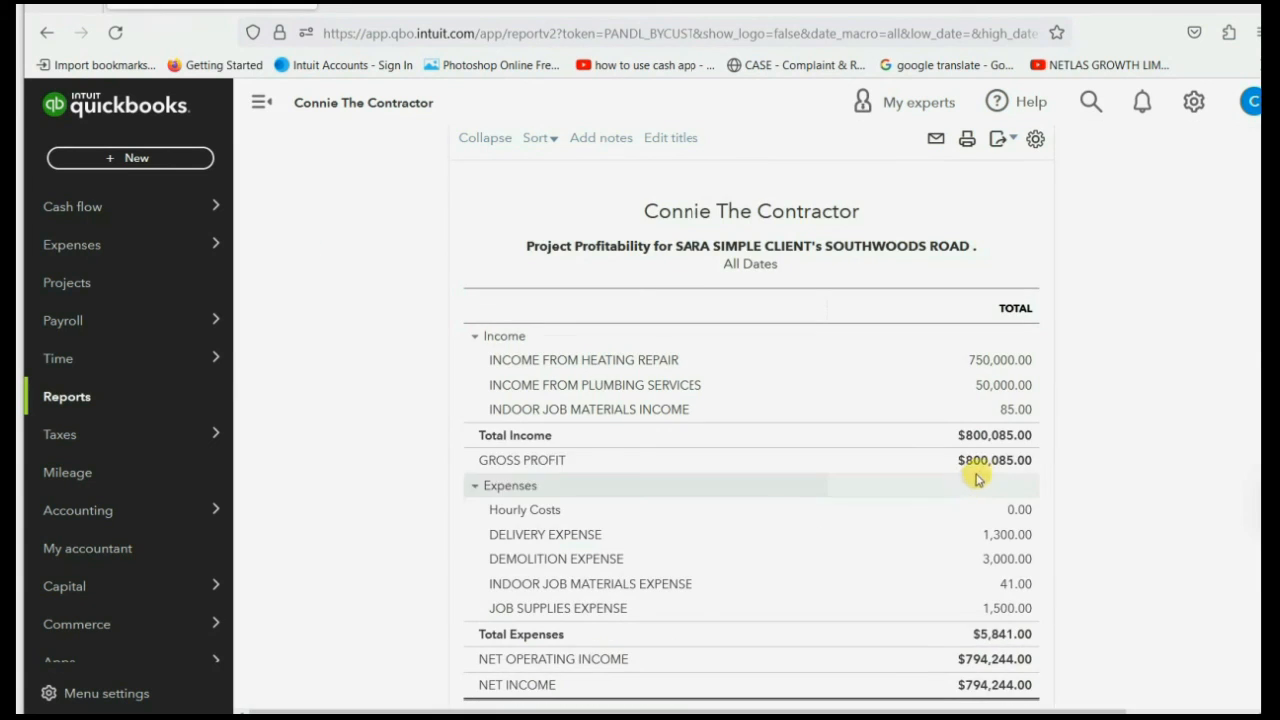